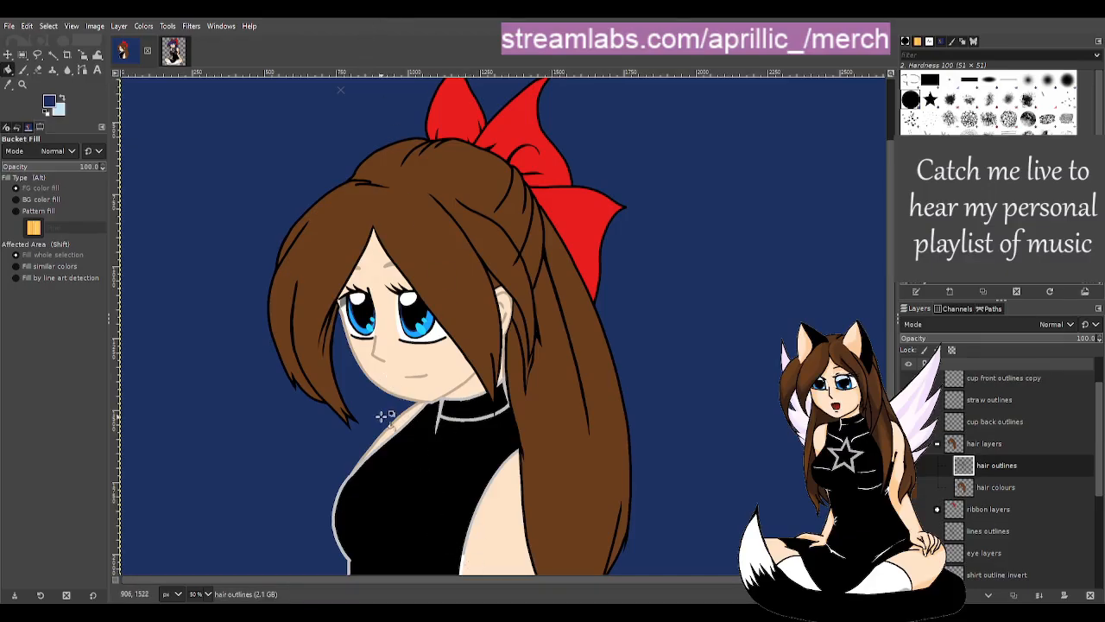
- Scroll the Layers panel and collapse the hair layers group
scroll(320, 376, "up", 2, "ctrl")
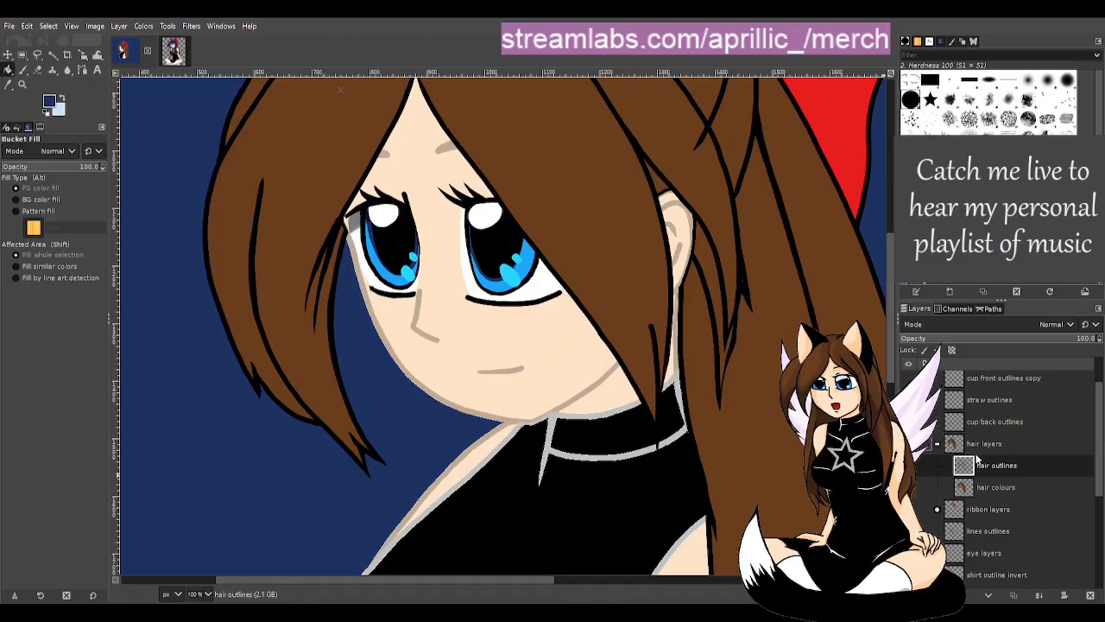
scroll(933, 434, "up", 2)
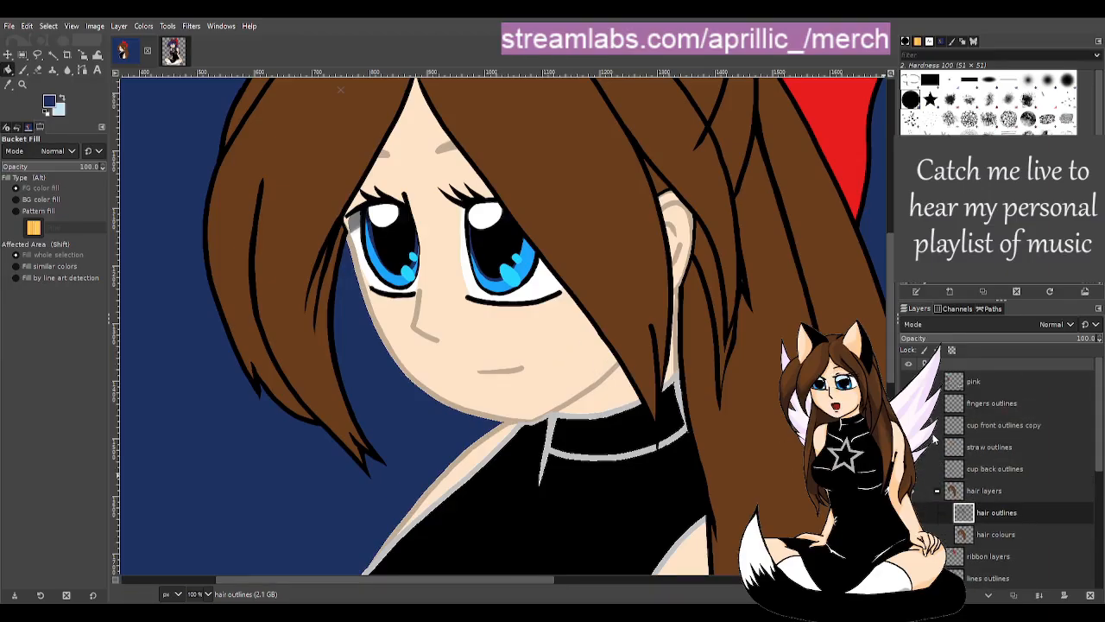
scroll(934, 439, "down", 5)
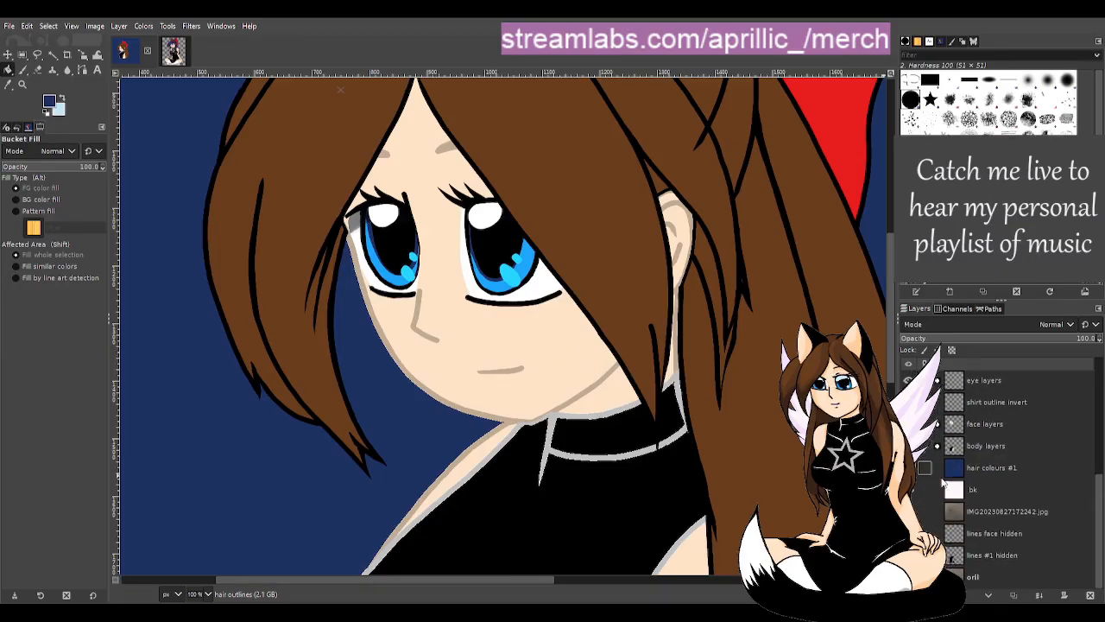
scroll(1006, 406, "up", 1)
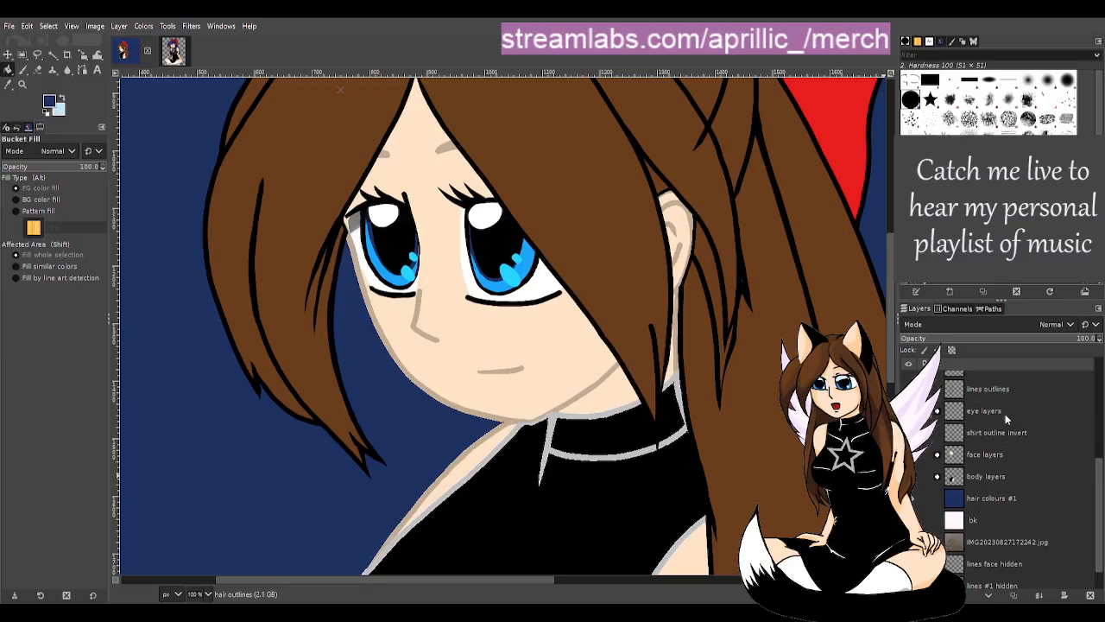
scroll(1004, 414, "up", 2)
scroll(1012, 427, "up", 1)
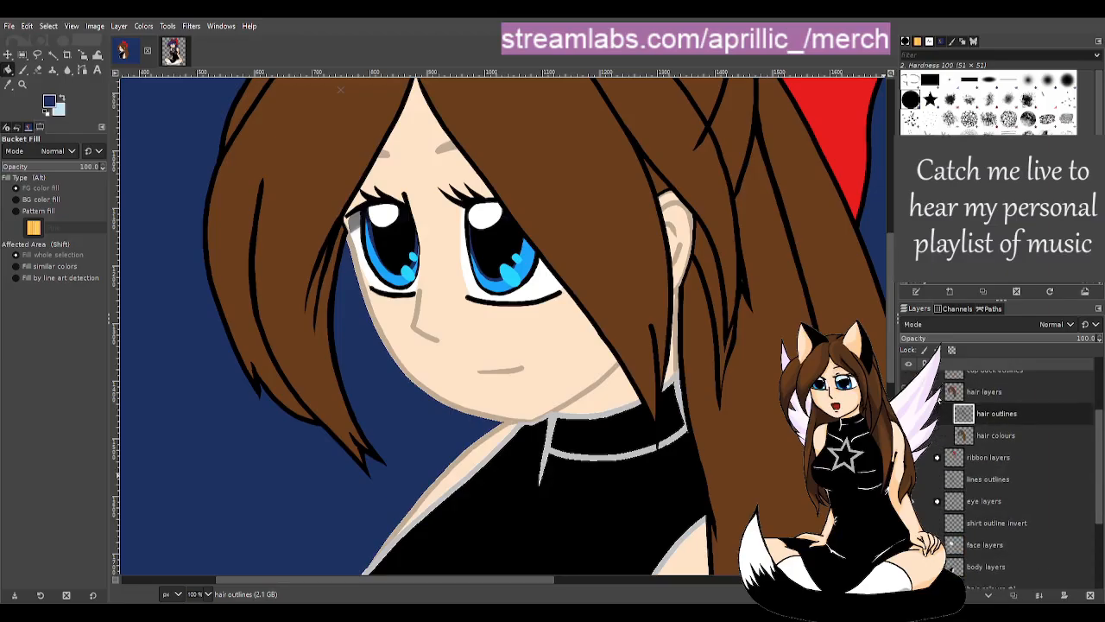
left_click(938, 396)
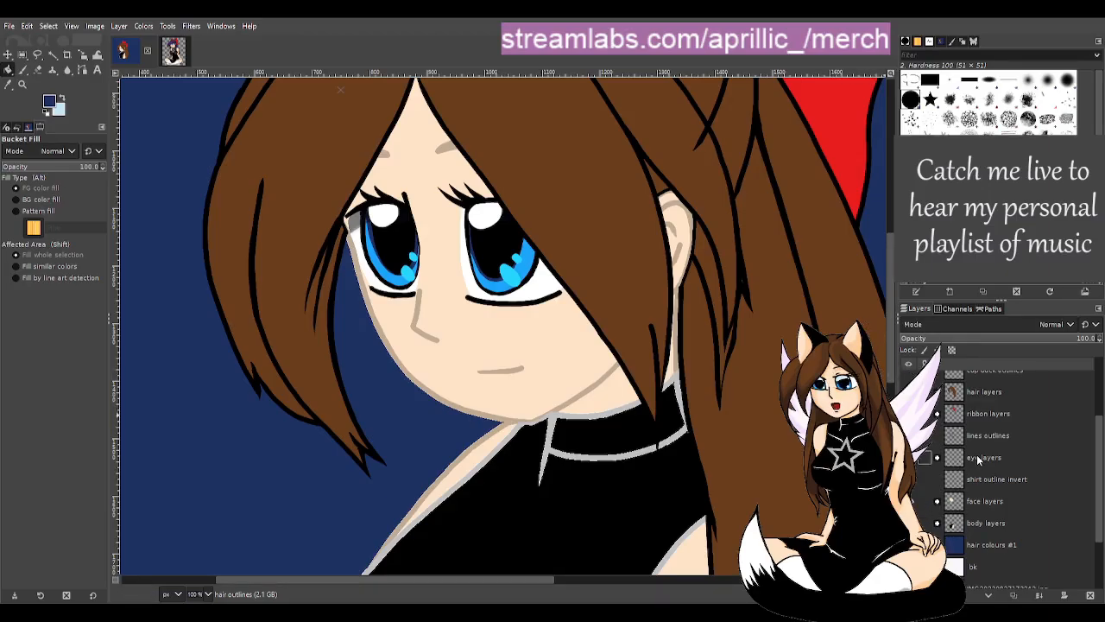
- Select the shirt outline layer, then make lines outlines the active layer
scroll(984, 441, "up", 3)
scroll(988, 431, "up", 2)
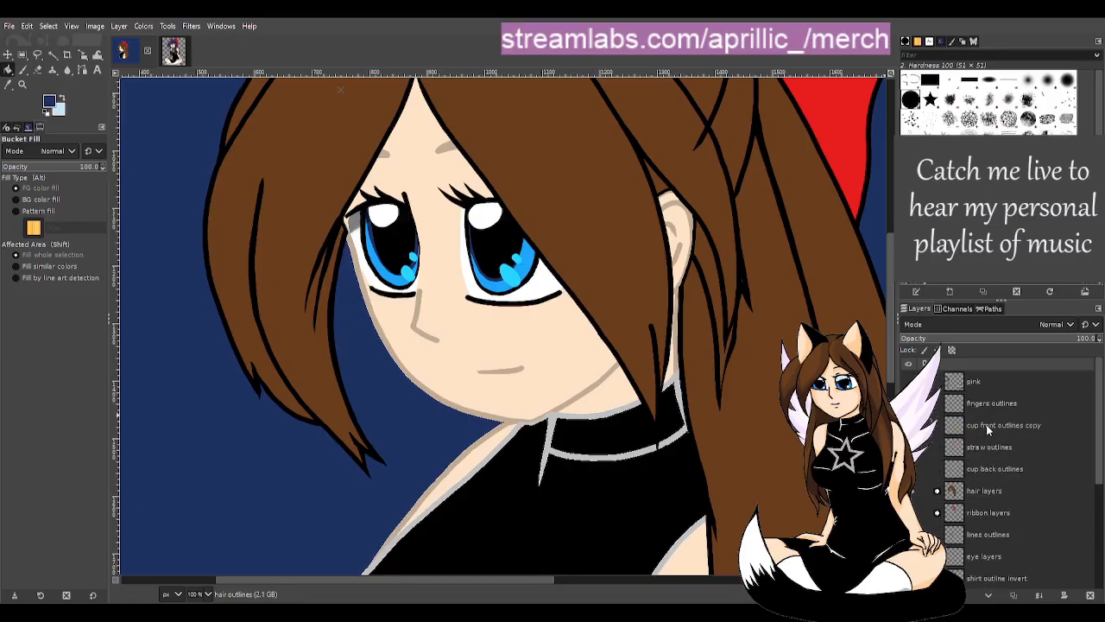
scroll(981, 423, "down", 8)
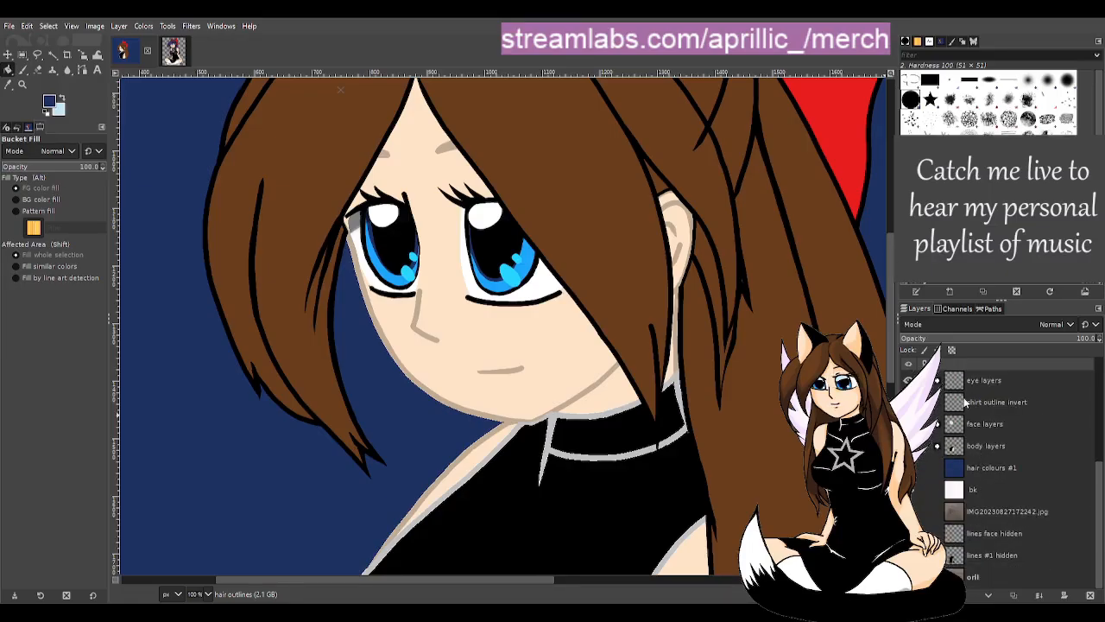
left_click(997, 403)
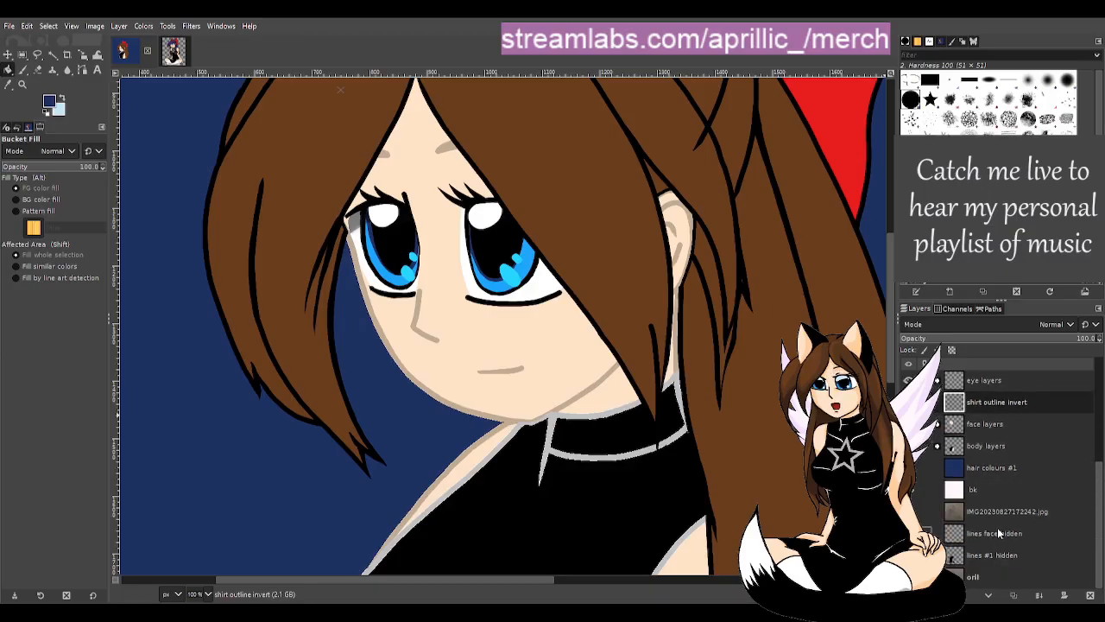
scroll(999, 510, "up", 2)
scroll(996, 440, "up", 2)
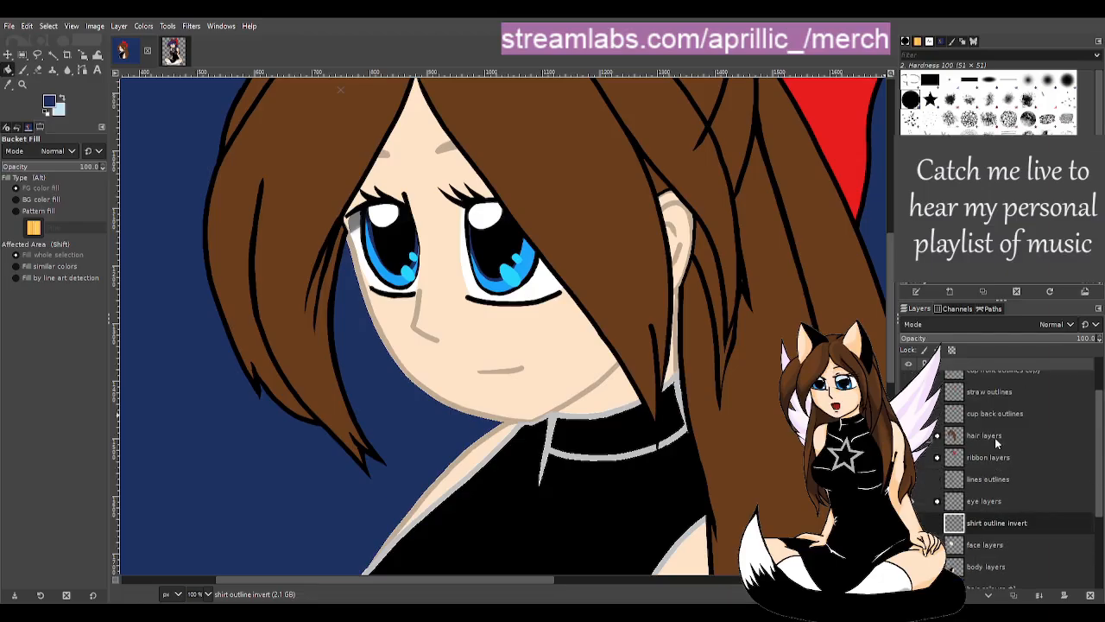
left_click(989, 478)
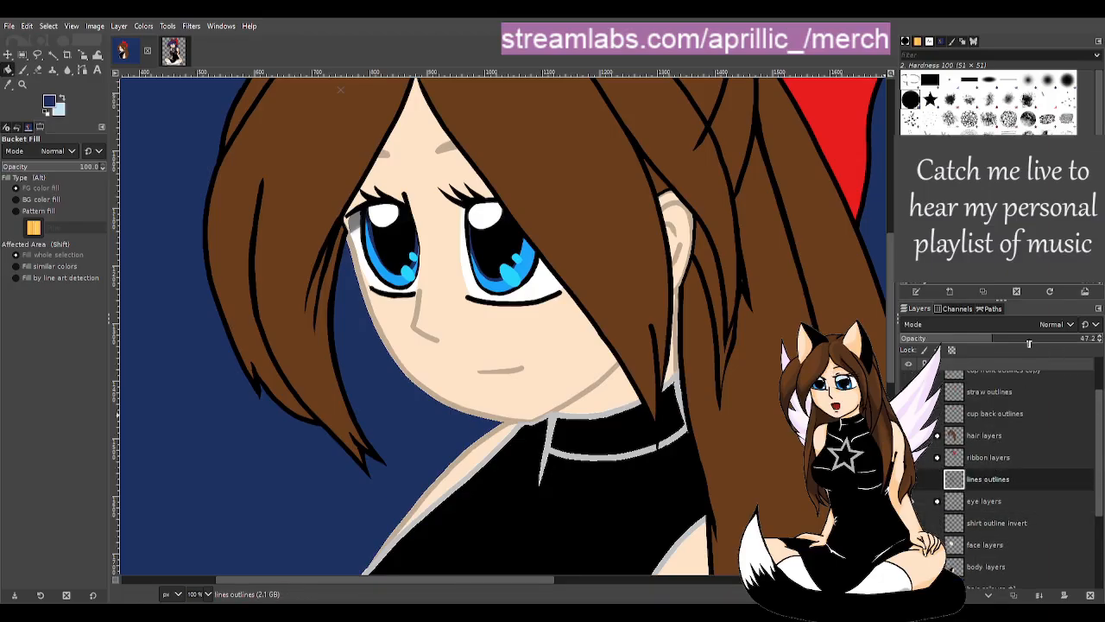
- Raise the lines outlines layer to 100 opacity and save as susbrarella drink.xcf
left_click_drag(1028, 343, 1103, 340)
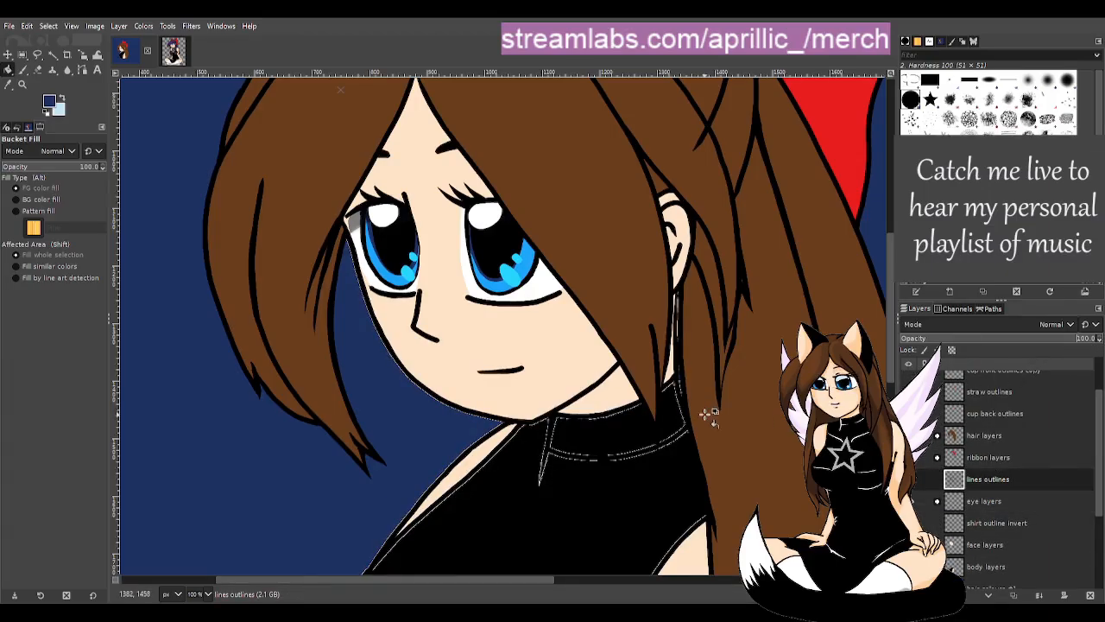
scroll(713, 422, "down", 2)
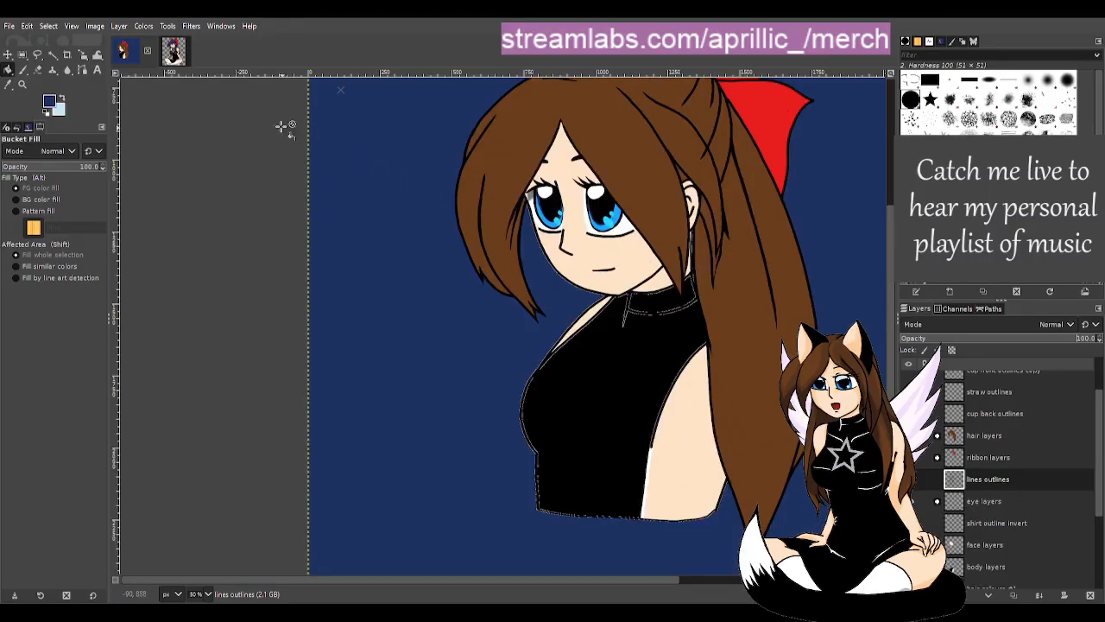
key("ctrl+s")
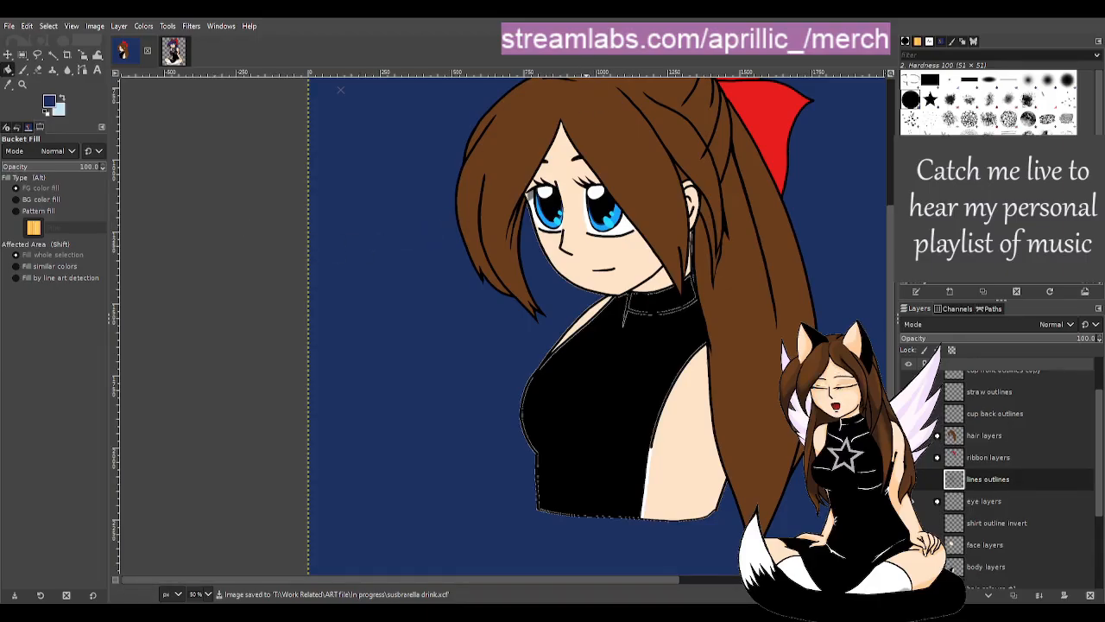
- Zoom in and out on the portrait to check the solid line art
scroll(732, 378, "up", 3)
scroll(732, 378, "down", 3)
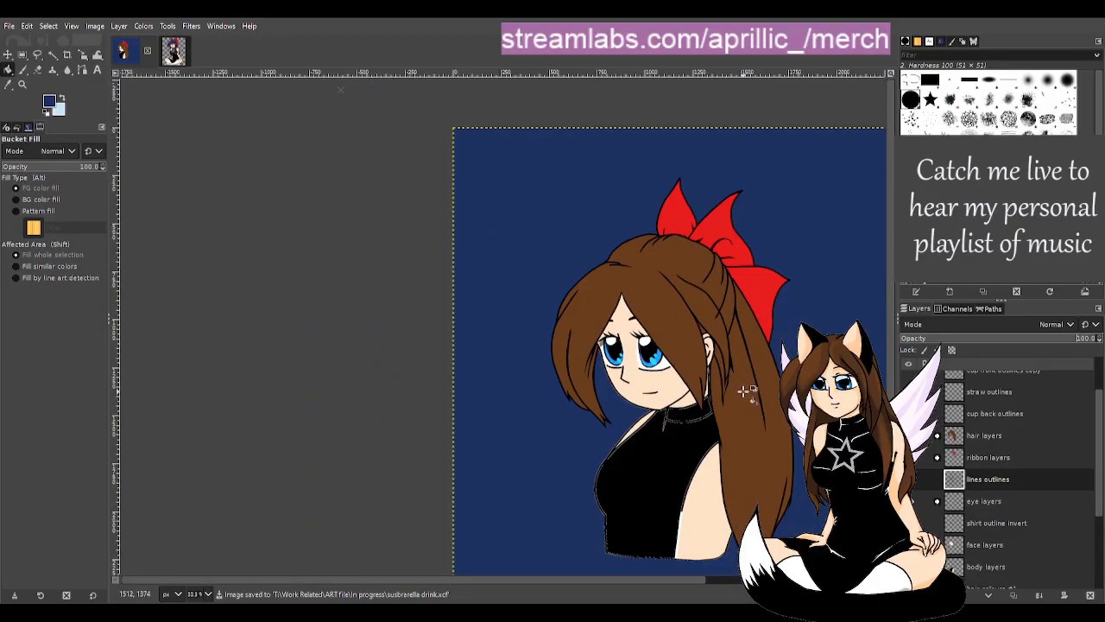
scroll(768, 413, "down", 2)
scroll(765, 416, "up", 4)
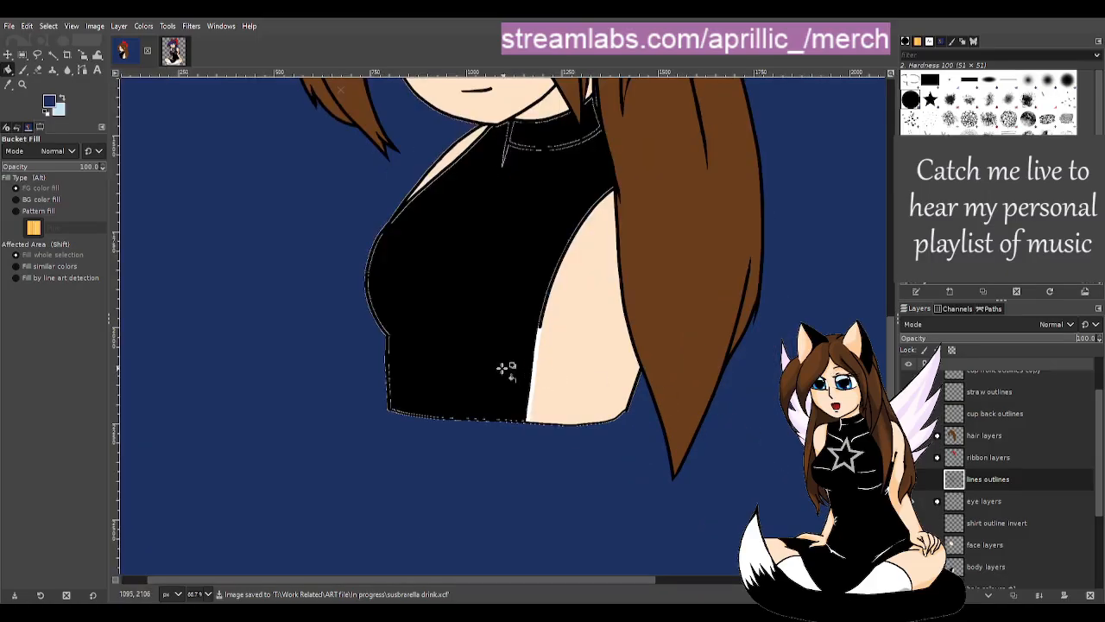
scroll(497, 369, "up", 3)
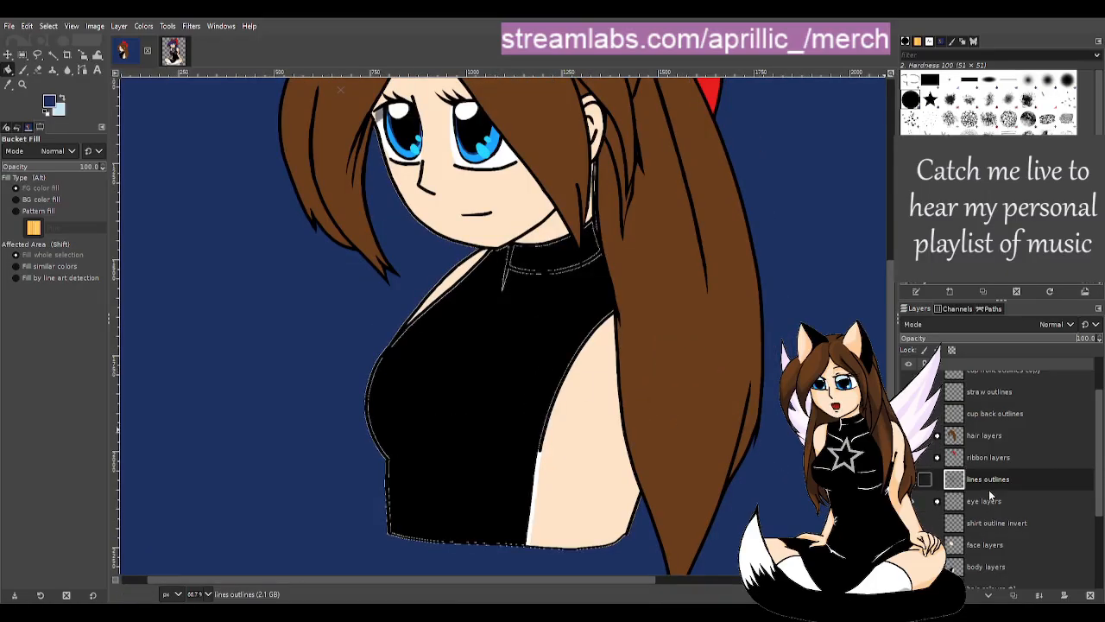
scroll(531, 269, "up", 3)
scroll(531, 273, "up", 5)
scroll(552, 293, "down", 5)
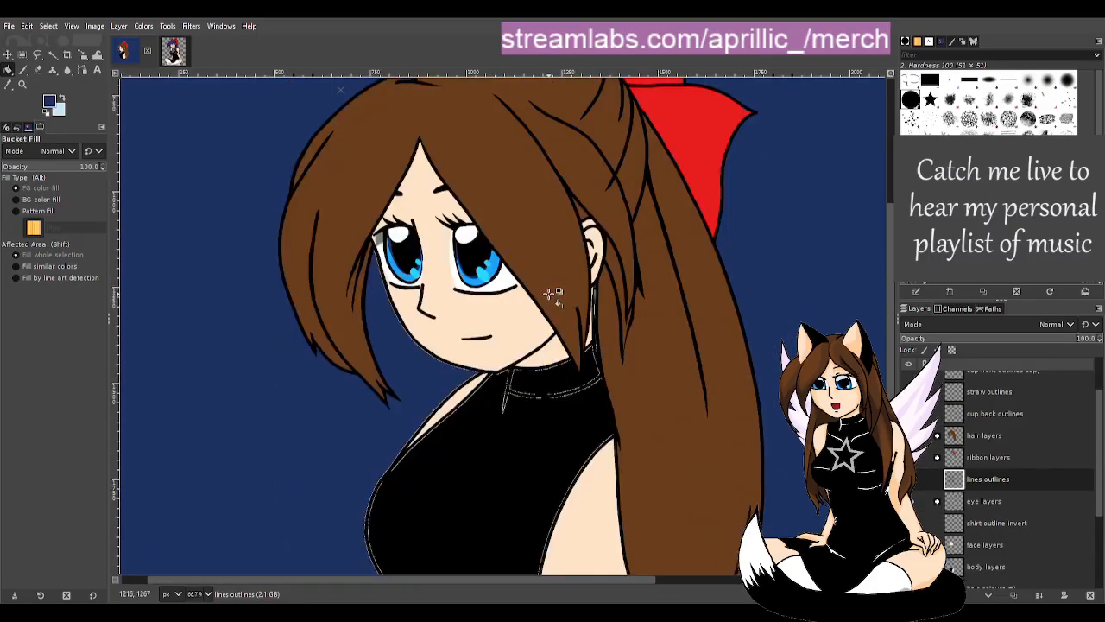
scroll(643, 338, "up", 2)
scroll(574, 276, "up", 1)
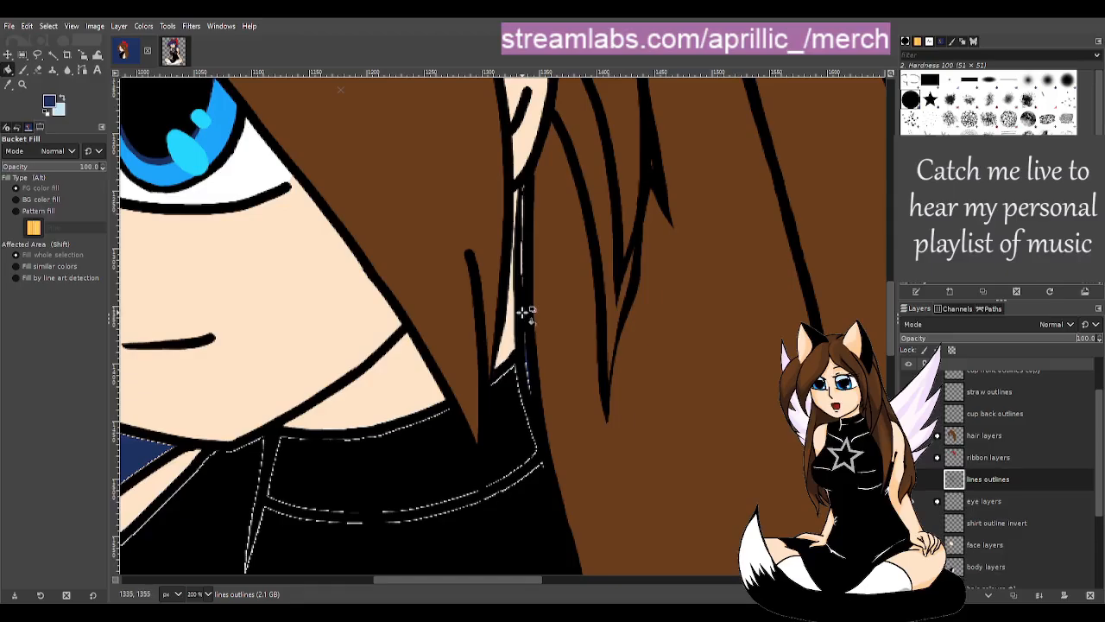
scroll(523, 315, "down", 3)
scroll(343, 382, "down", 1)
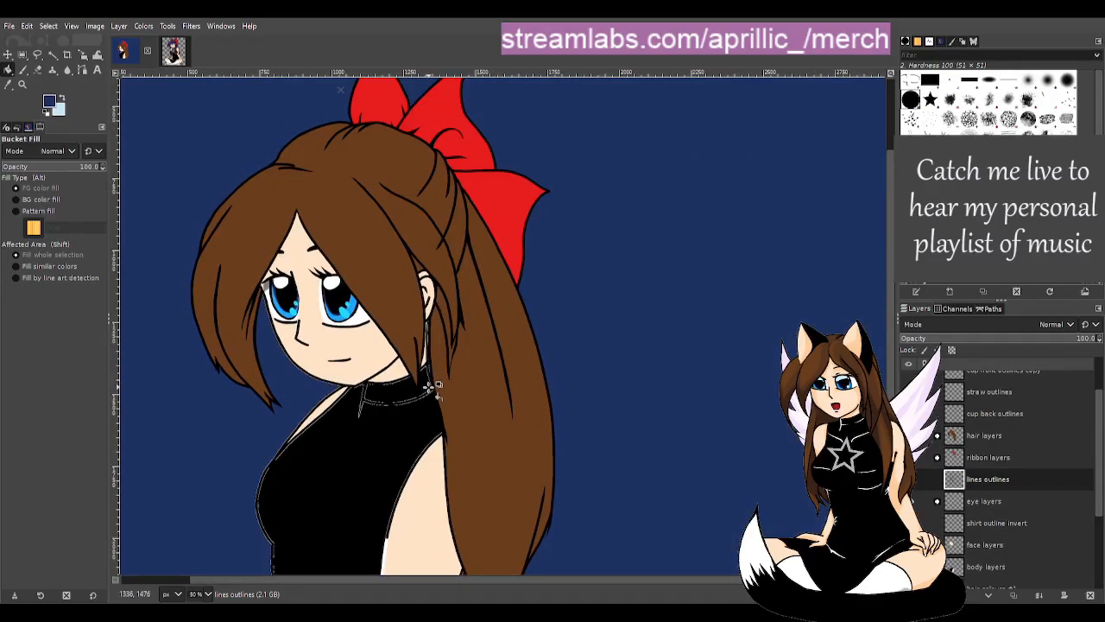
scroll(561, 384, "up", 1)
scroll(421, 371, "up", 2)
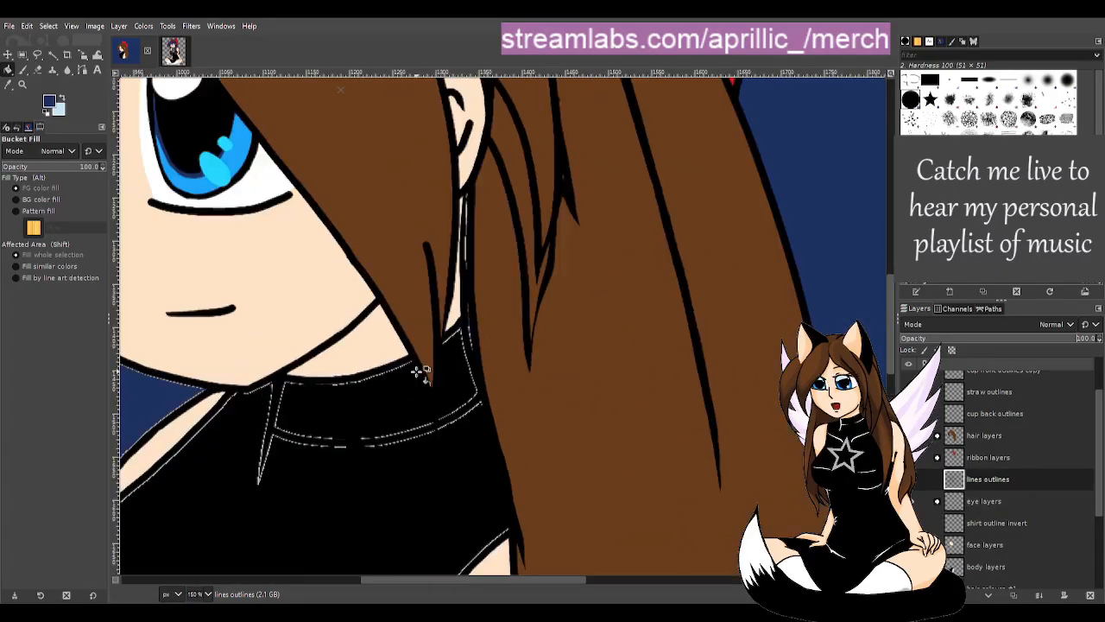
scroll(416, 369, "up", 1)
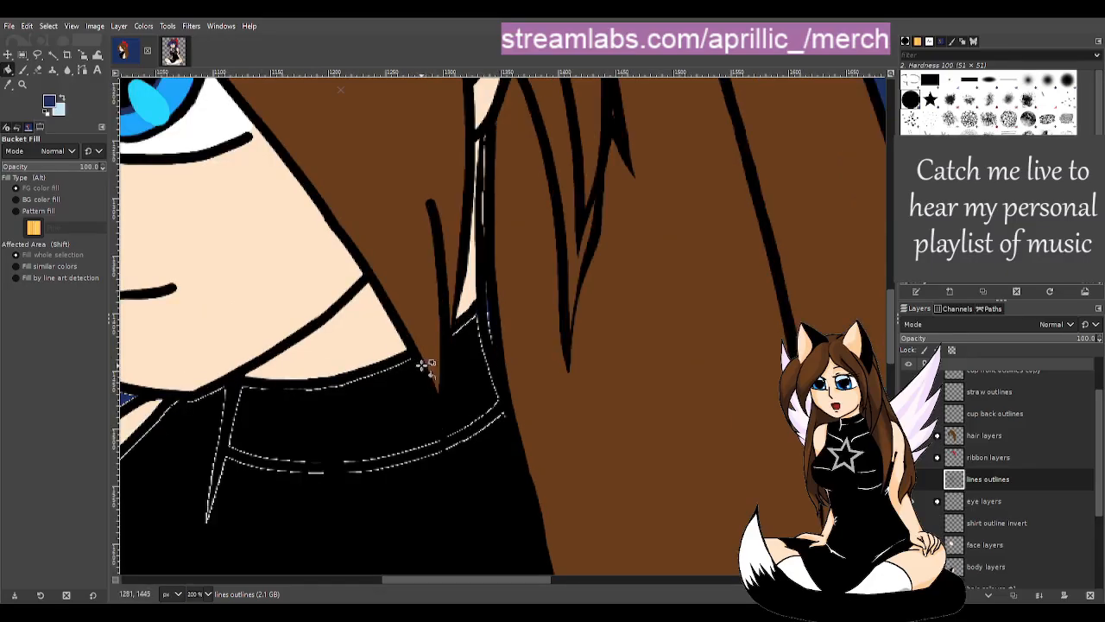
- Expand the hair layers group and select the hair colours layer
left_click(938, 436)
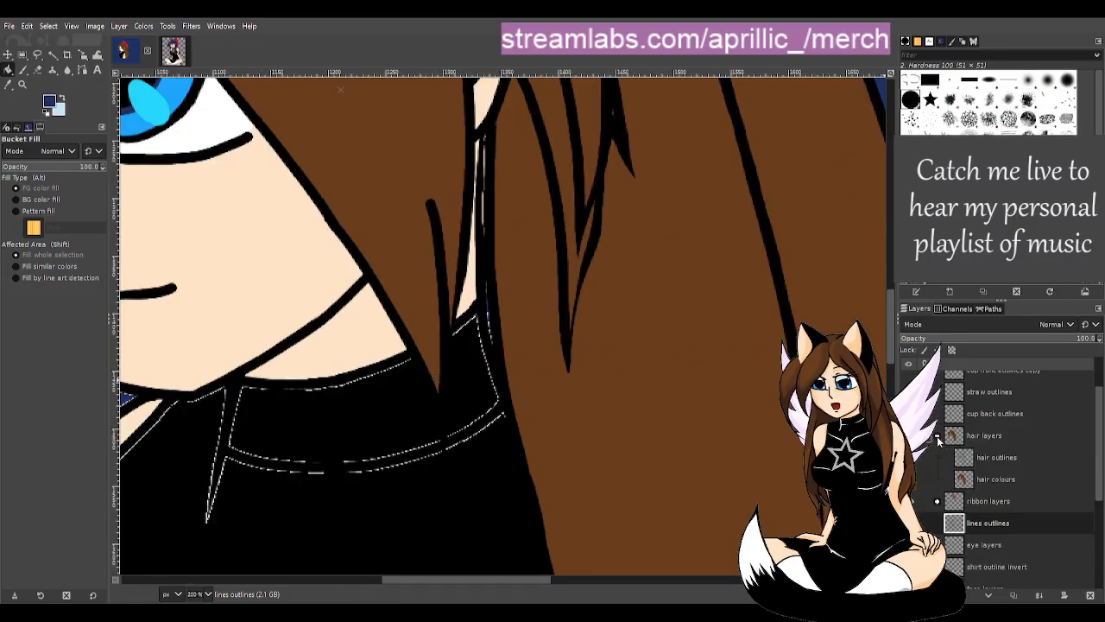
left_click(996, 461)
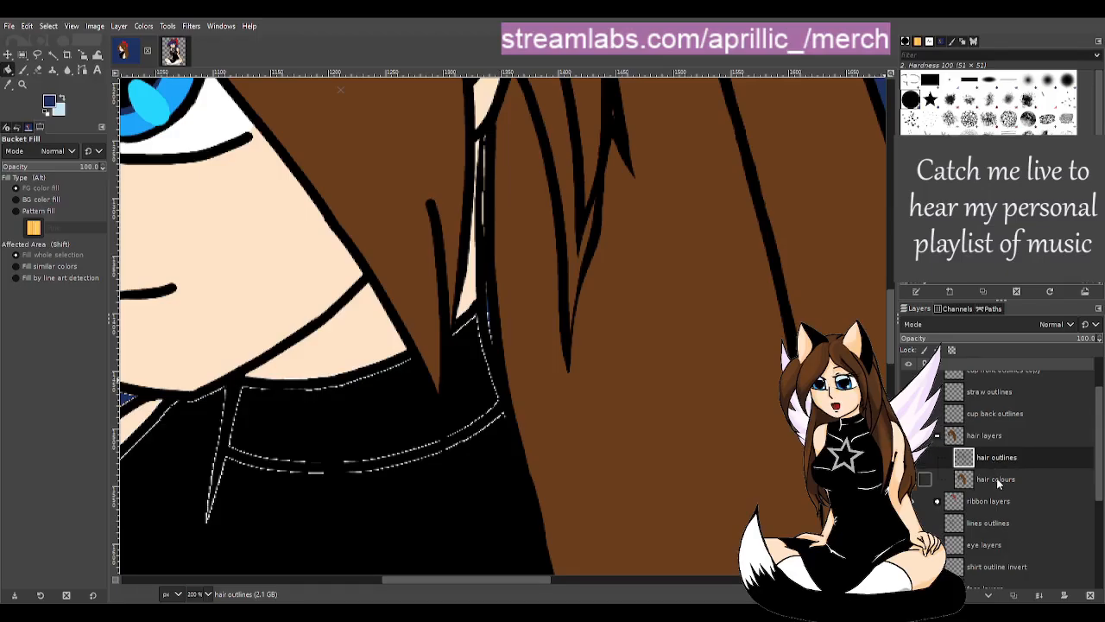
left_click(997, 480)
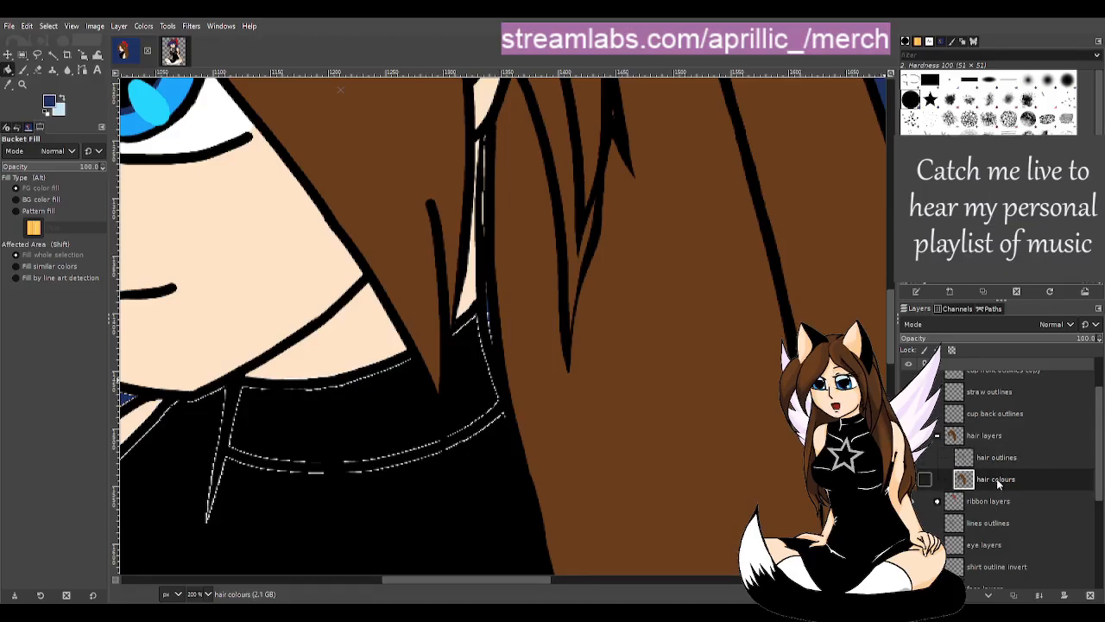
- Sample the hair brown and paint it down the strip beside the collar
key("p")
key("x")
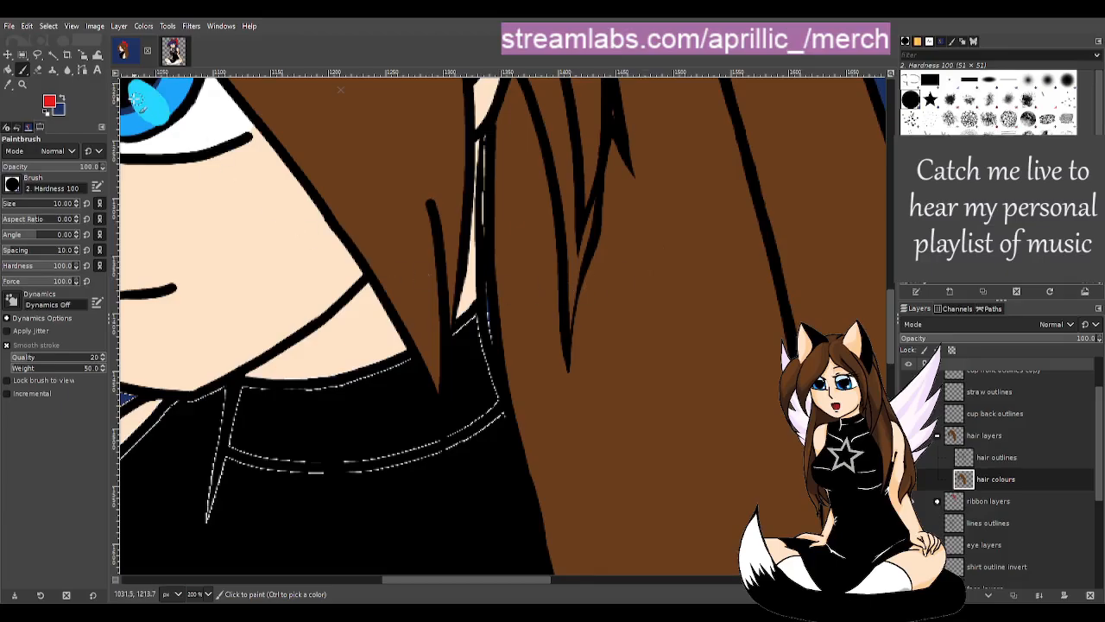
left_click(8, 84)
left_click(530, 202)
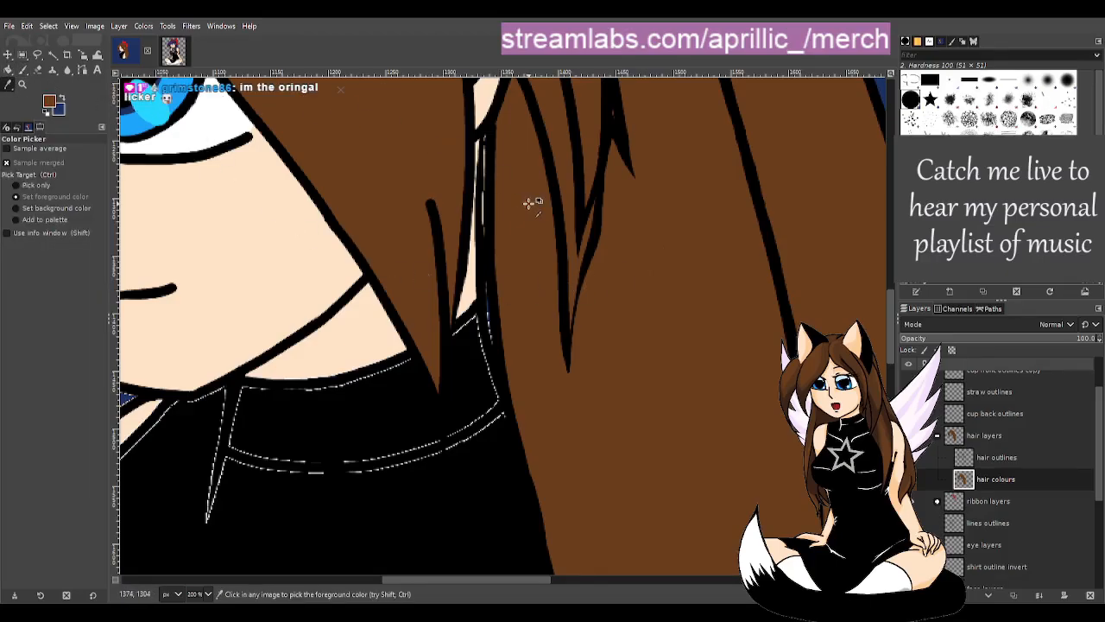
key("p")
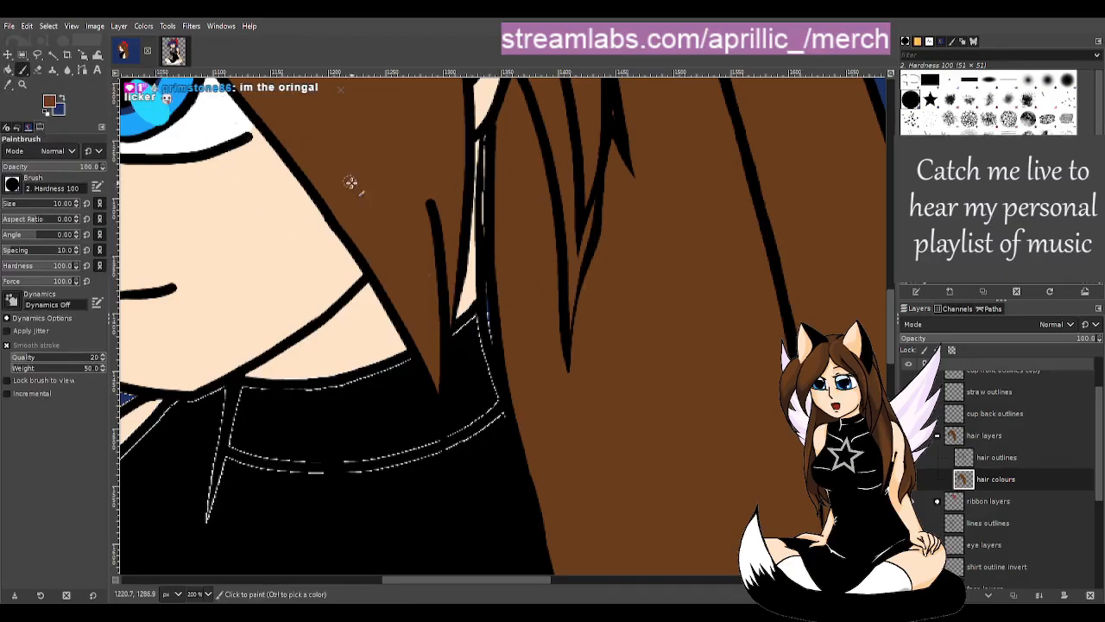
left_click(490, 139)
mouse_move(489, 139)
left_mouse_down()
mouse_move(489, 306)
mouse_move(500, 370)
mouse_move(552, 434)
mouse_move(528, 432)
left_mouse_up()
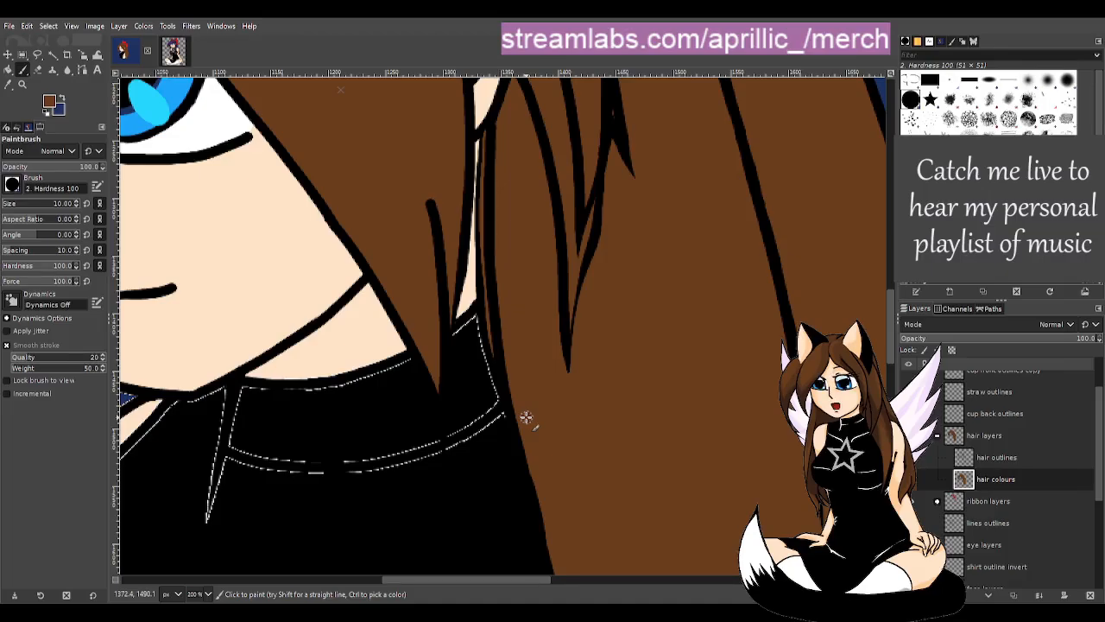
- On the hair outlines layer, erase the stray black outline section by the ear
left_click(984, 458)
key("shift+b")
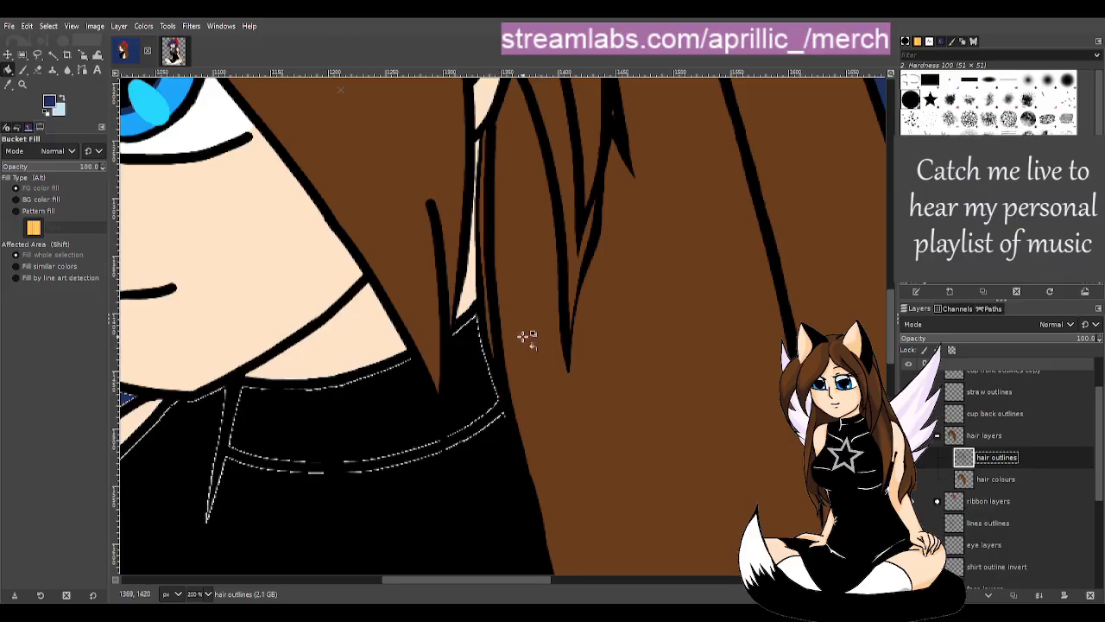
key("shift+e")
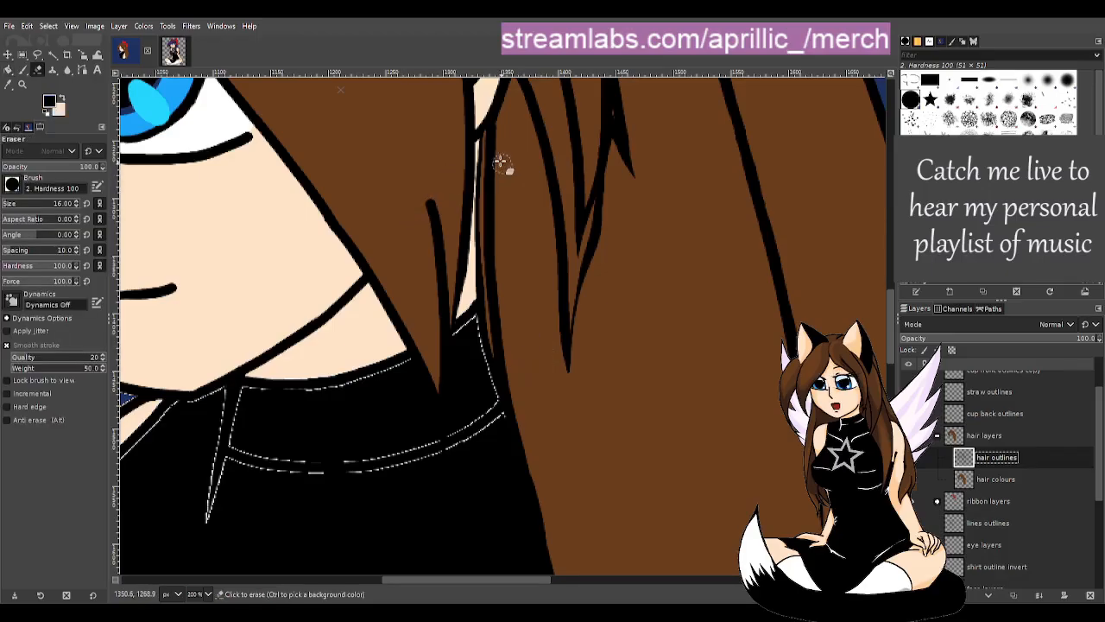
left_click(495, 134)
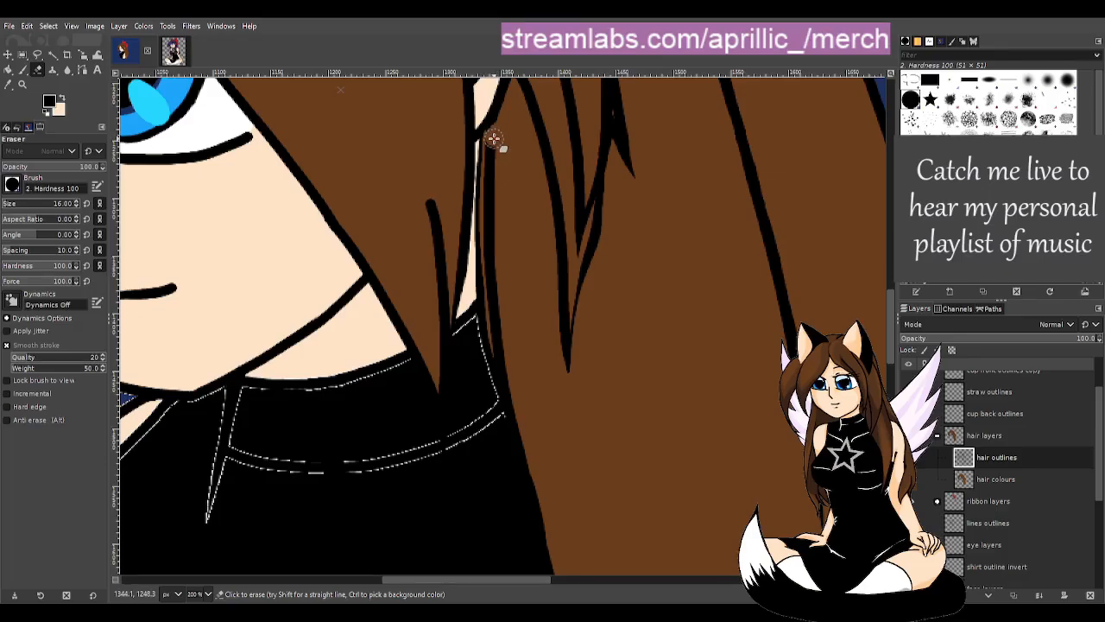
mouse_move(493, 138)
left_mouse_down()
mouse_move(494, 302)
mouse_move(524, 402)
left_mouse_up()
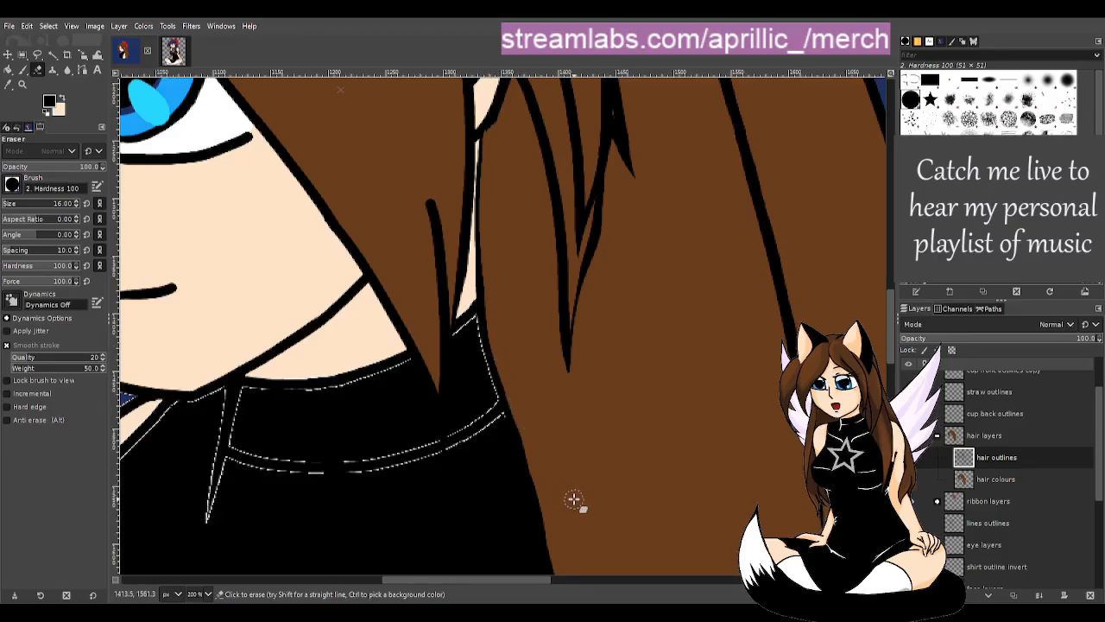
key("p")
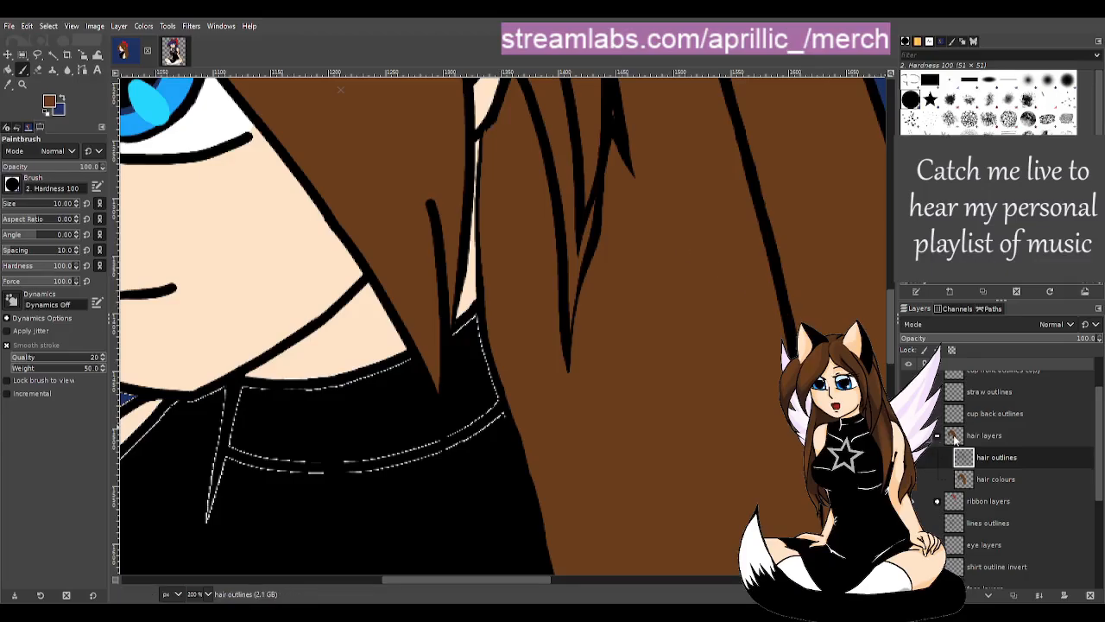
key("shift+b")
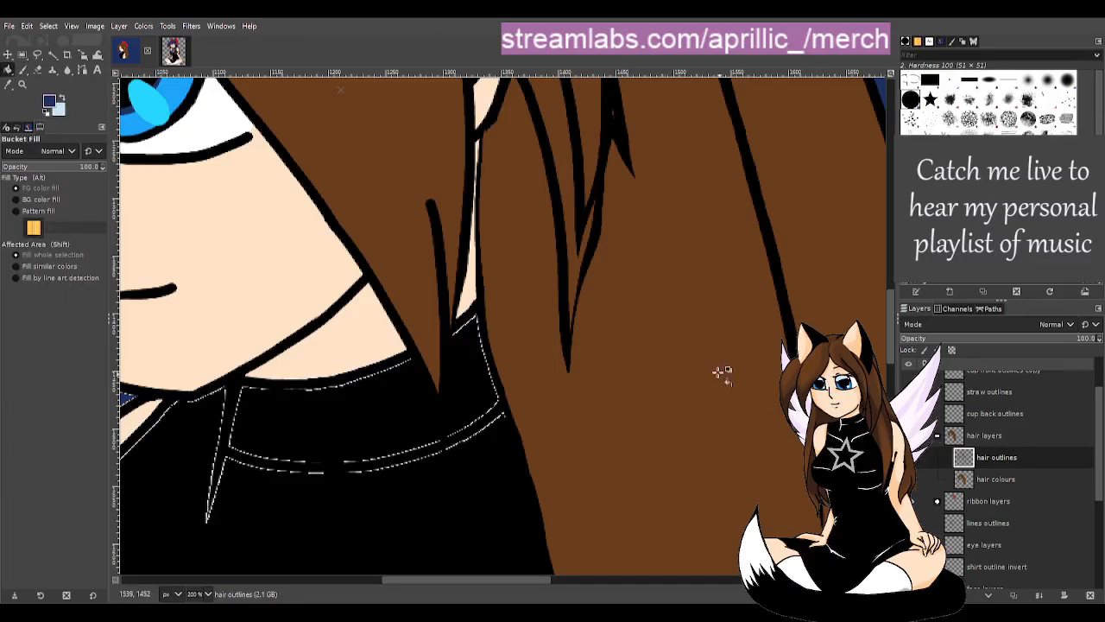
- Zoom out, hide the body layers, and toggle the face layers off and back on
scroll(553, 326, "down", 3)
scroll(570, 354, "down", 1)
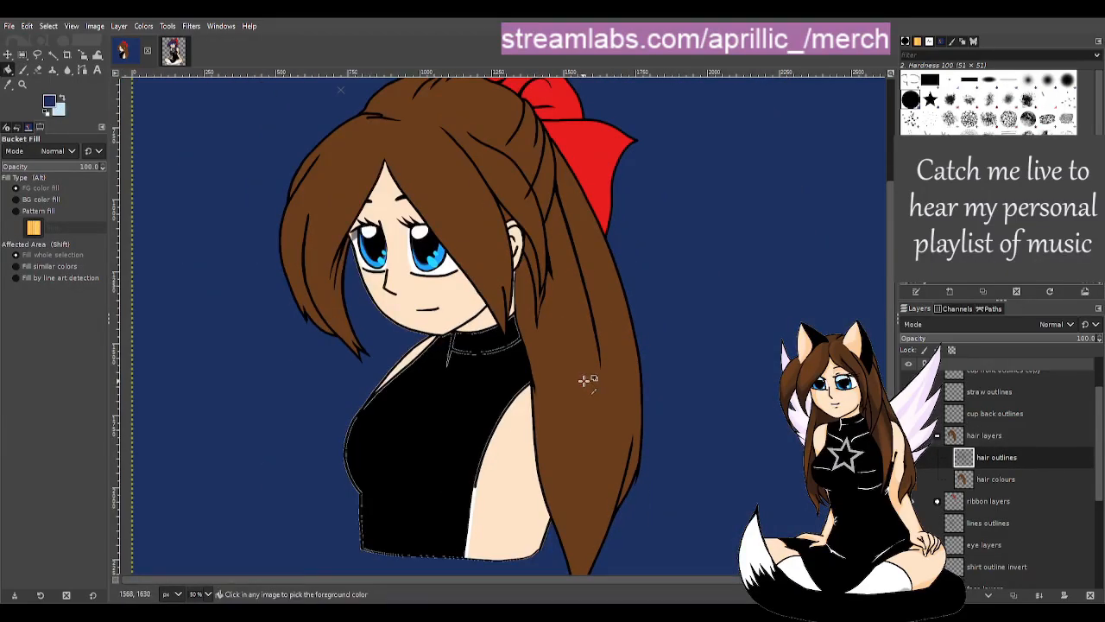
scroll(582, 380, "down", 1)
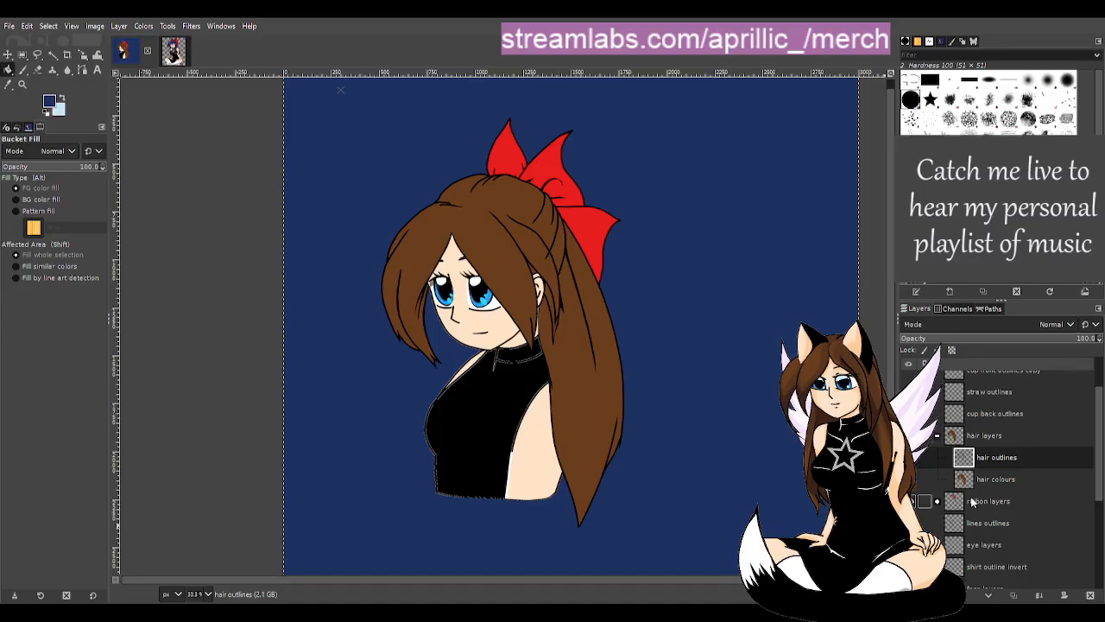
scroll(972, 514, "down", 3)
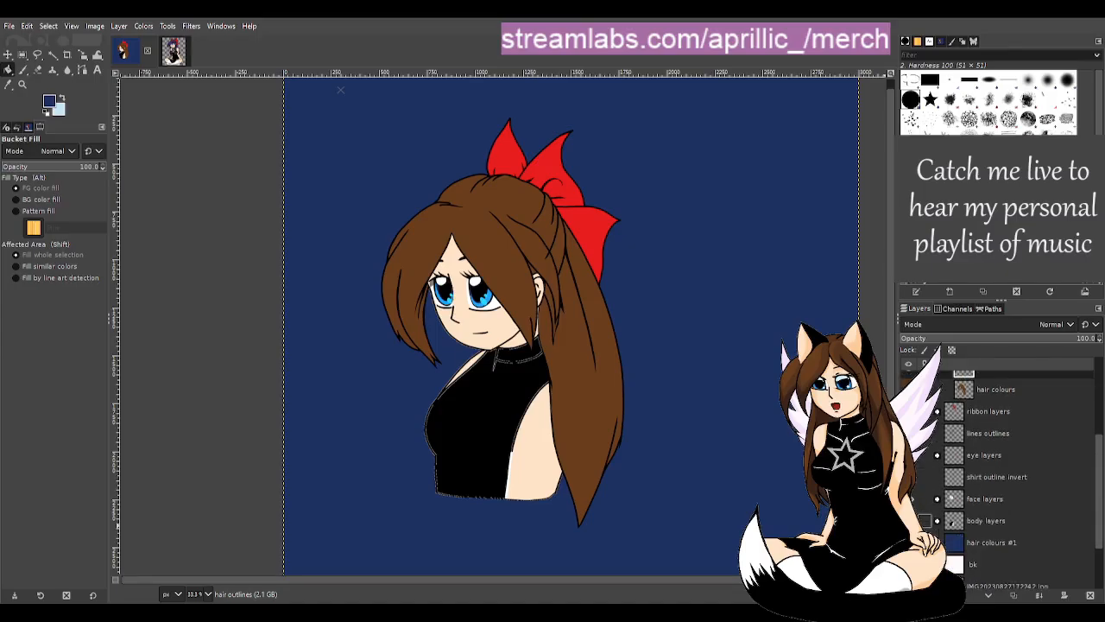
left_click(909, 521)
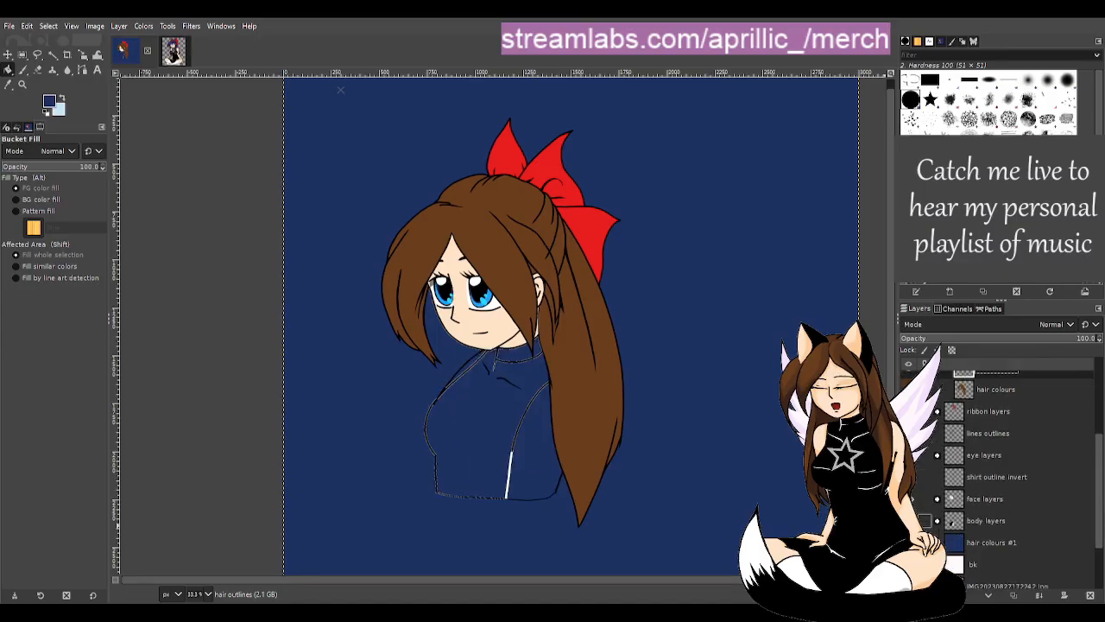
left_click(914, 499)
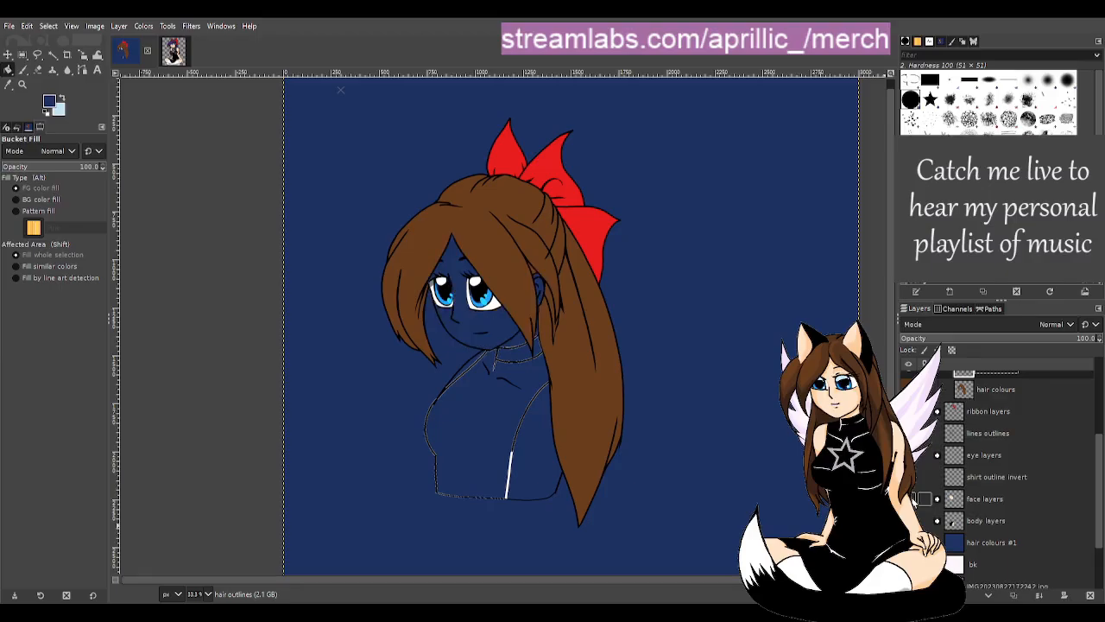
left_click(913, 499)
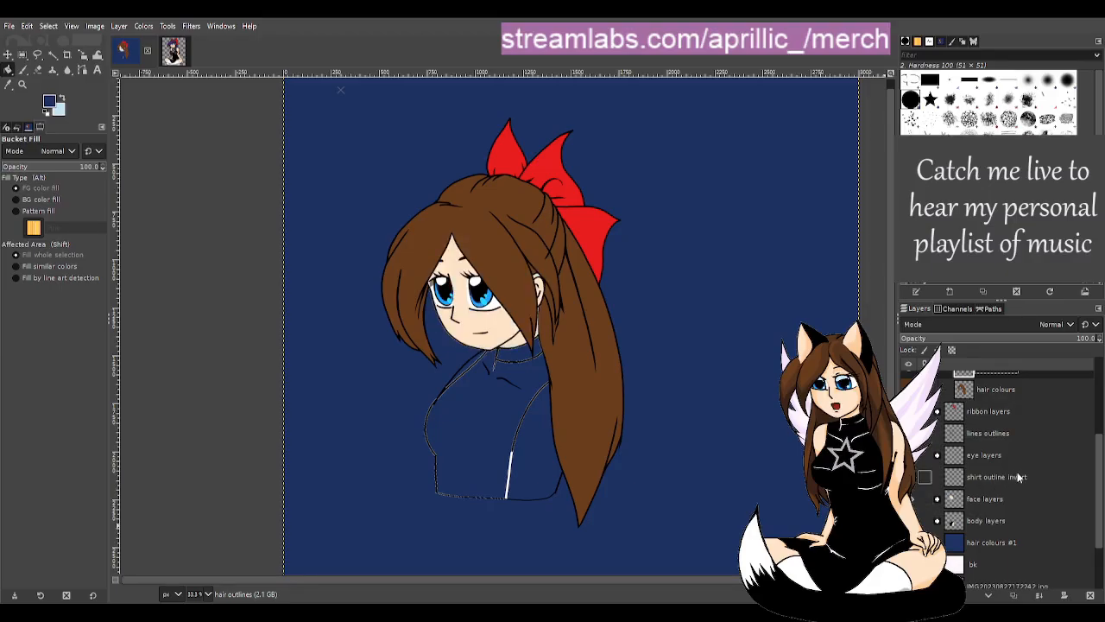
scroll(1018, 451, "up", 2)
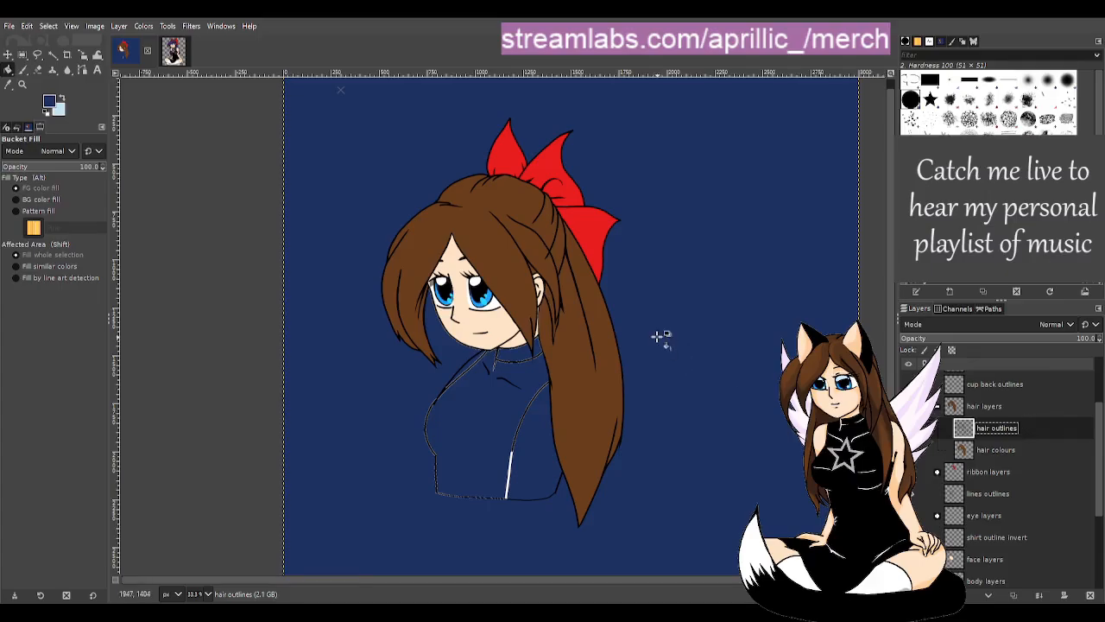
- Zoom in and set up a black Paintbrush at size 7
scroll(654, 336, "up", 3)
scroll(269, 365, "up", 3)
scroll(682, 343, "up", 3)
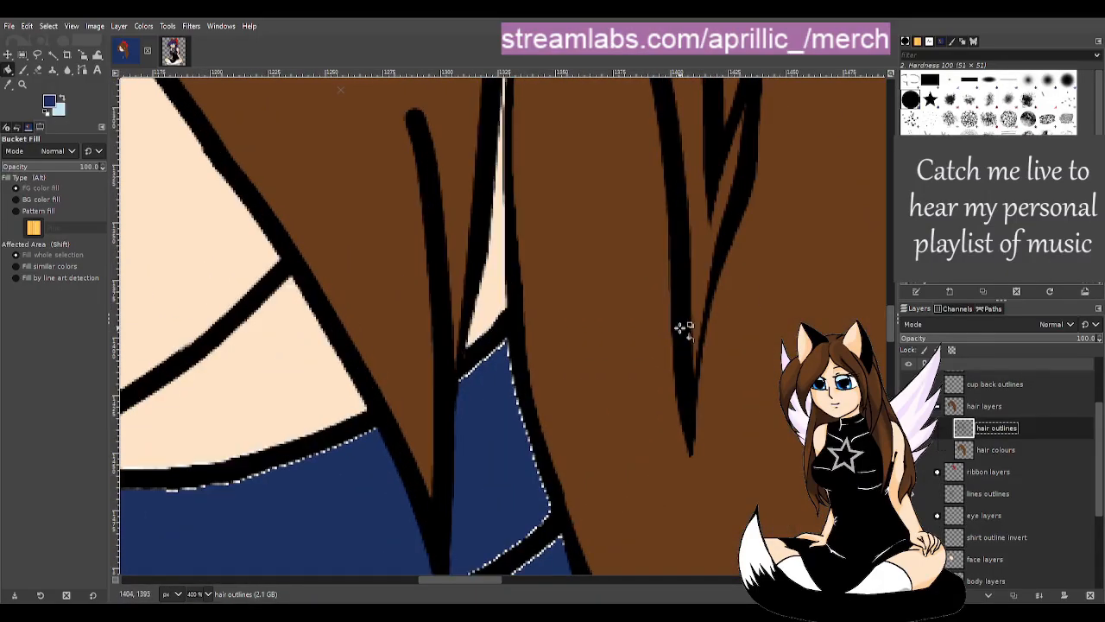
scroll(679, 311, "up", 2)
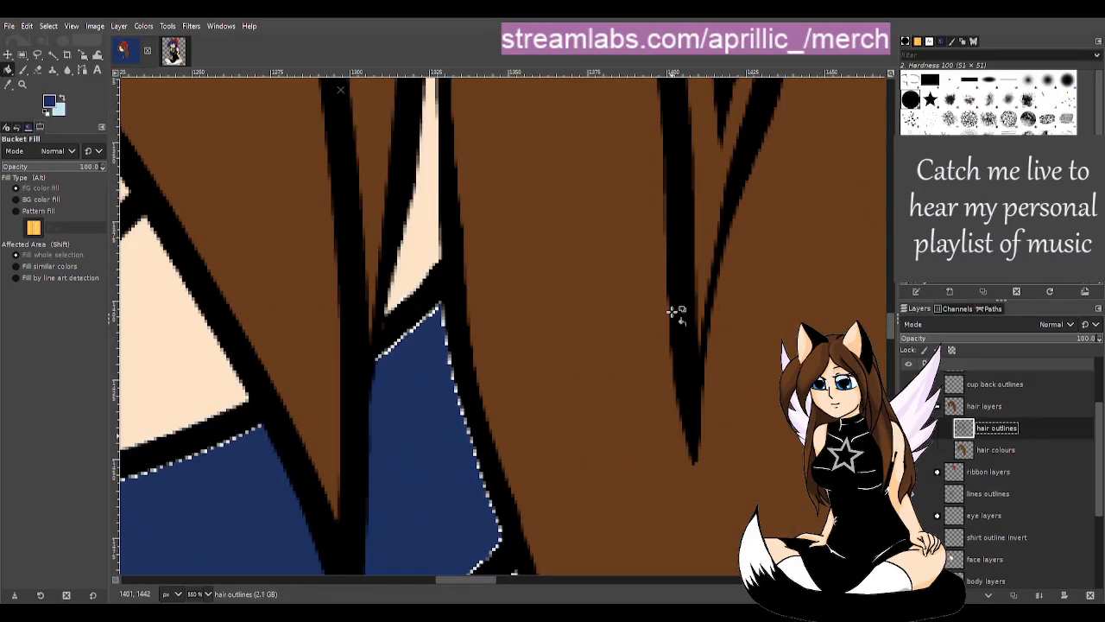
scroll(618, 310, "down", 3)
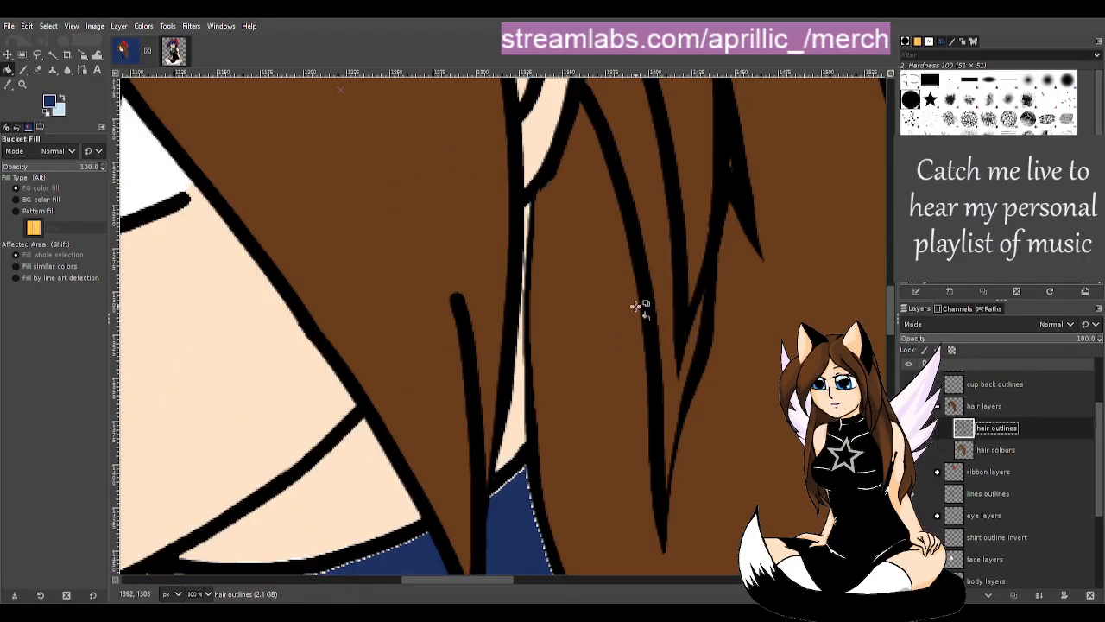
key("x")
key("p")
left_click(446, 188, "ctrl")
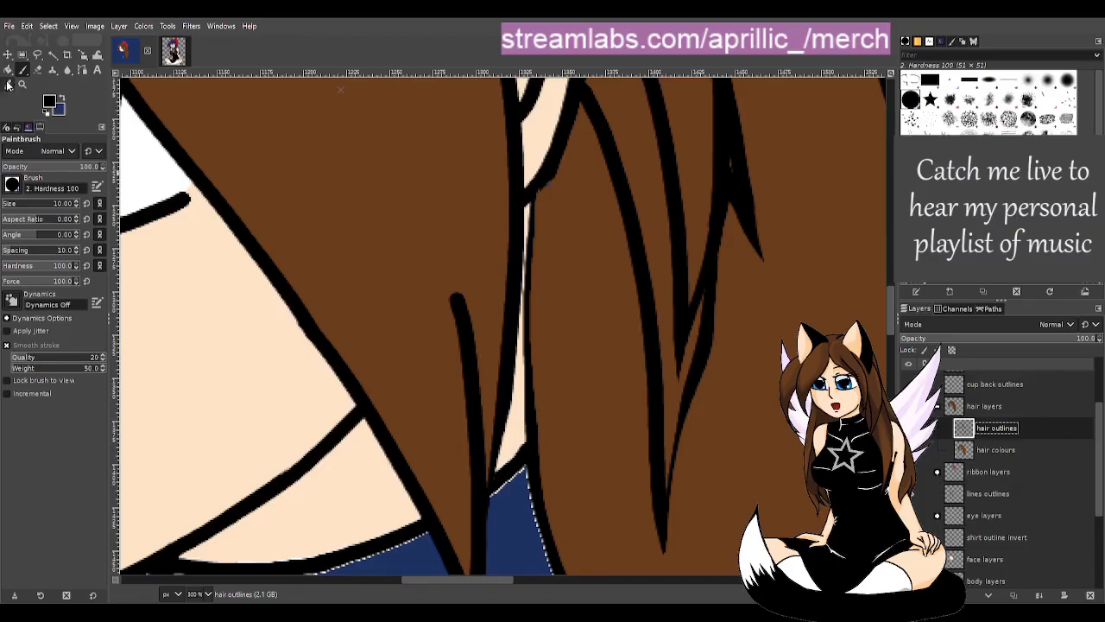
left_click(76, 207)
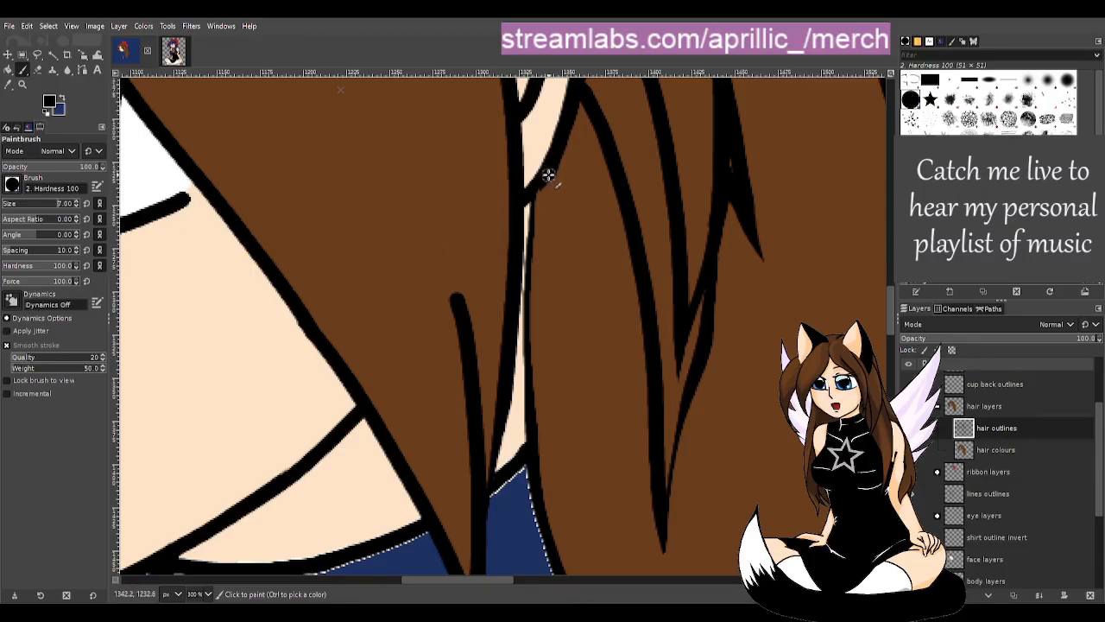
- Paint black along the hair outline's right edge over the collar, undoing missed strokes
mouse_move(549, 175)
left_mouse_down()
mouse_move(535, 208)
mouse_move(533, 338)
mouse_move(548, 537)
left_mouse_up()
key("ctrl+z")
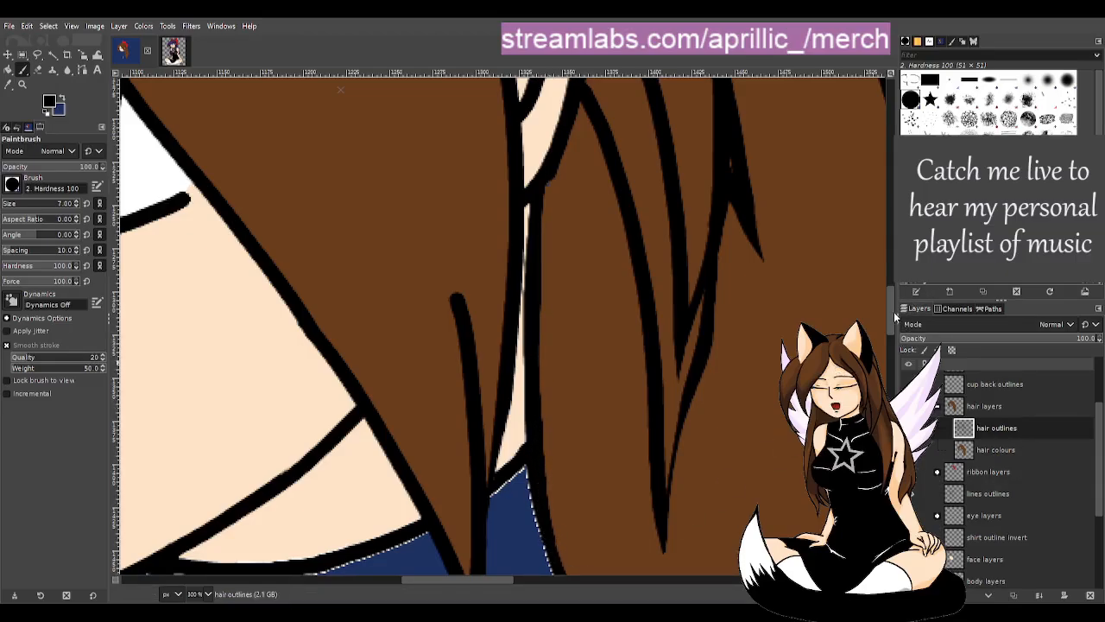
left_click_drag(894, 311, 894, 343)
left_click_drag(545, 202, 576, 303)
key("ctrl+z")
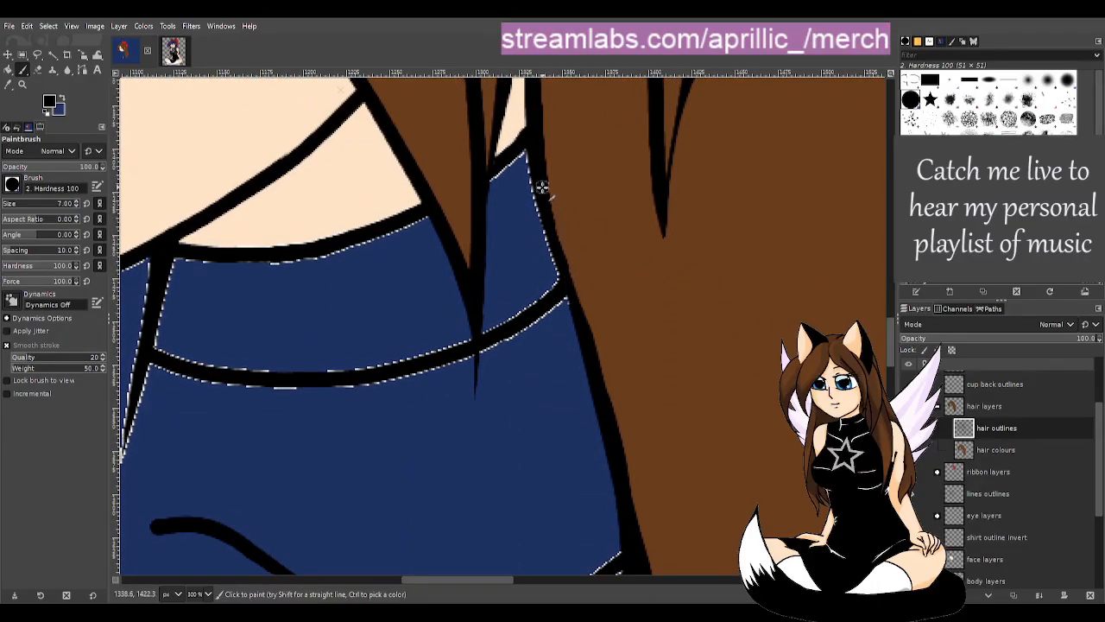
left_click_drag(543, 180, 628, 498)
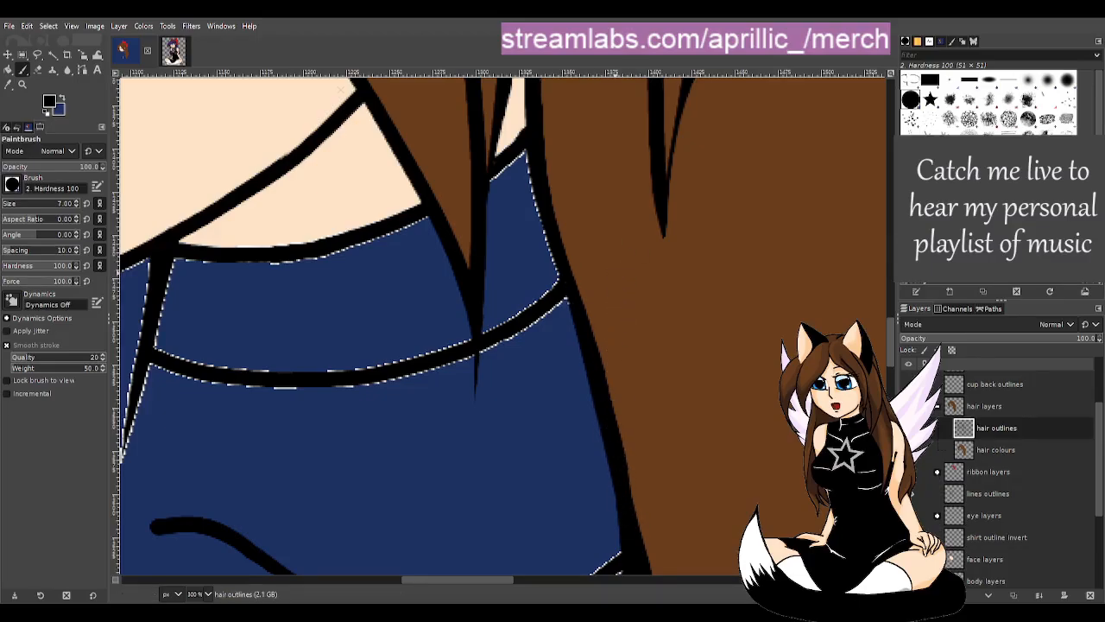
scroll(550, 346, "down", 4)
scroll(595, 279, "up", 7)
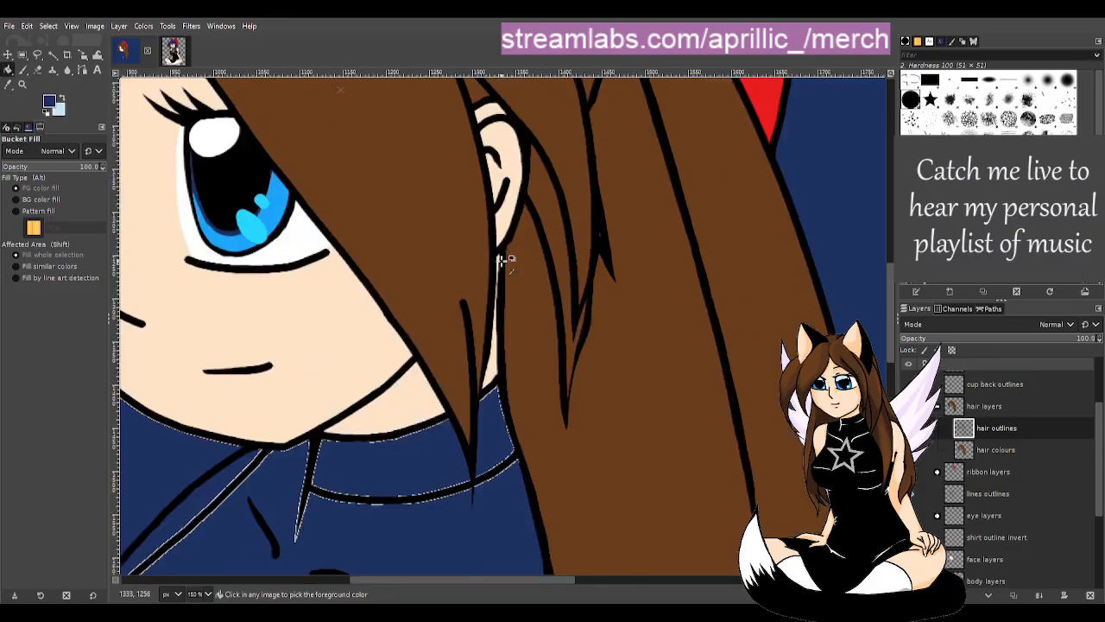
- On the hair colours layer, paint sampled brown along the black outline's right edge
left_click(997, 449)
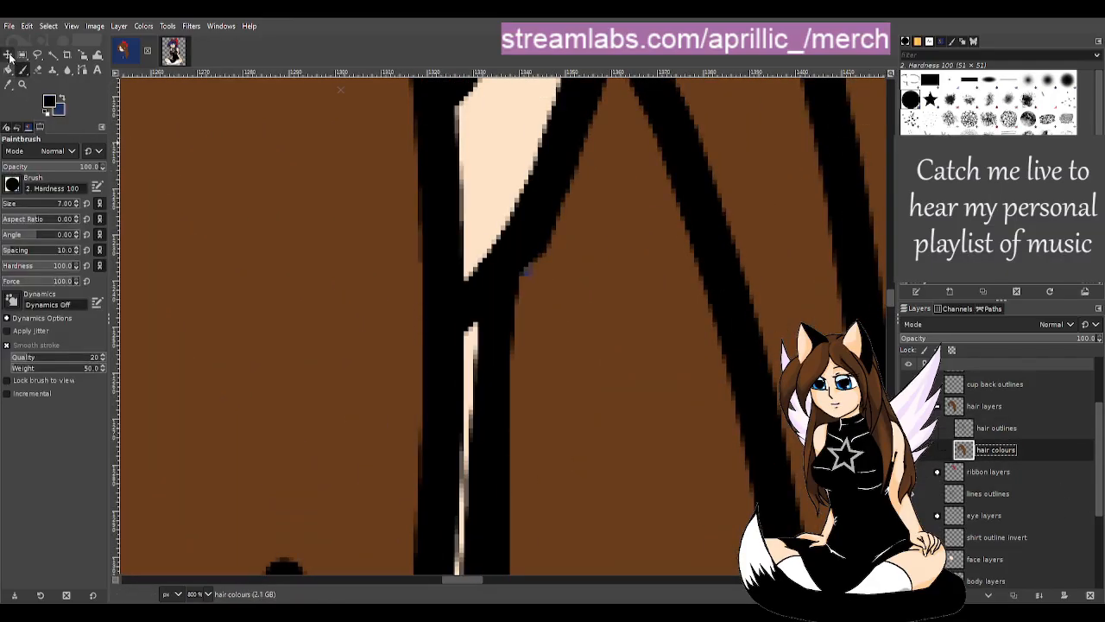
left_click(9, 85)
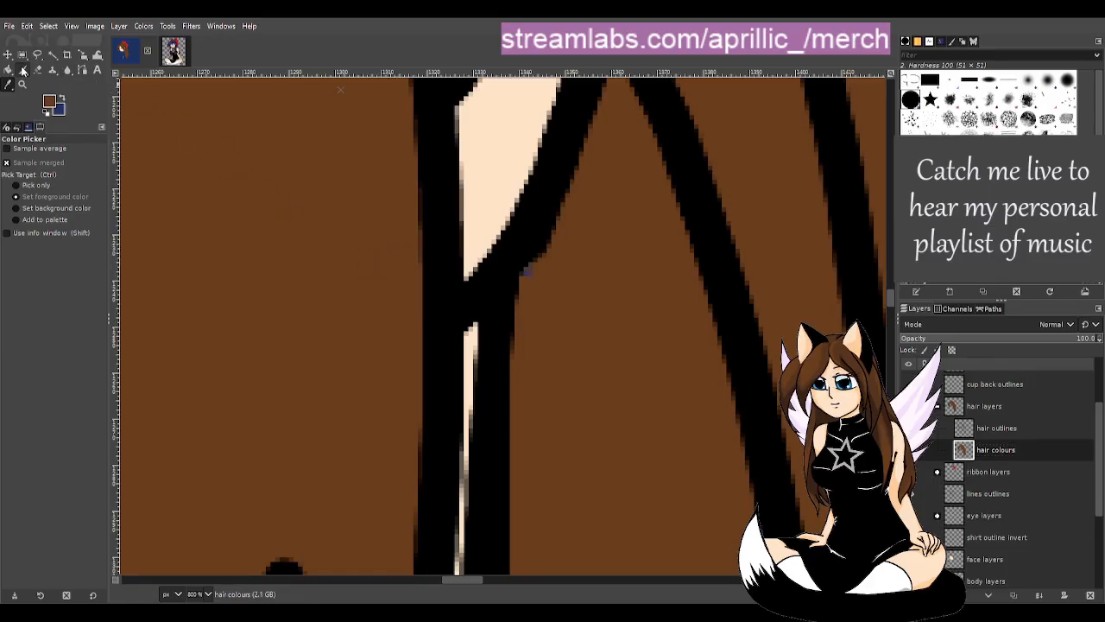
key("p")
left_click_drag(528, 272, 525, 312)
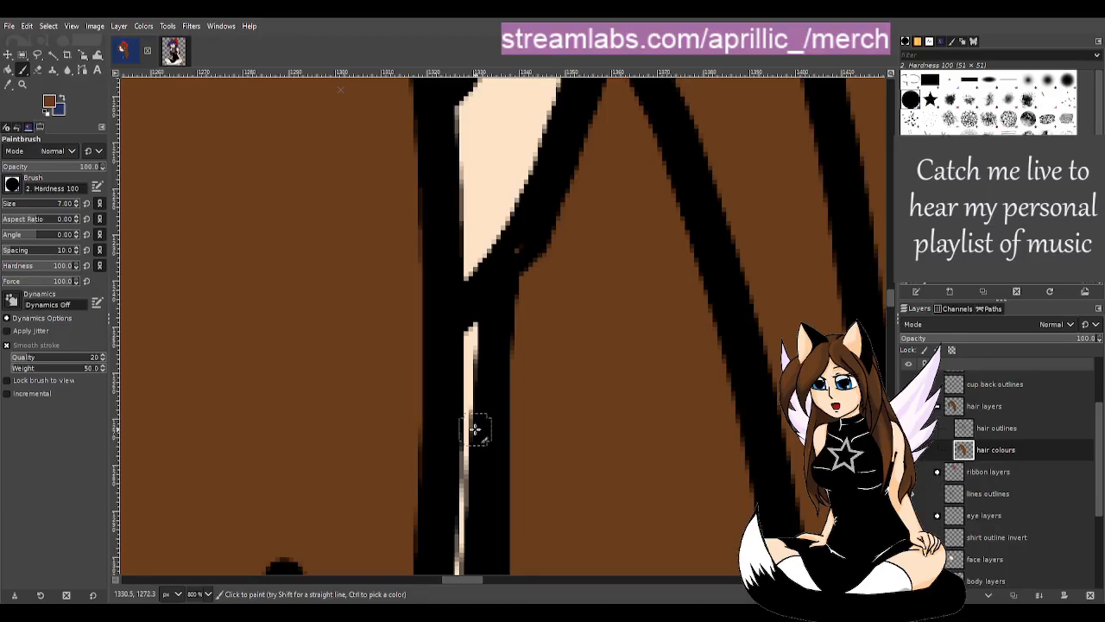
key("shift+e")
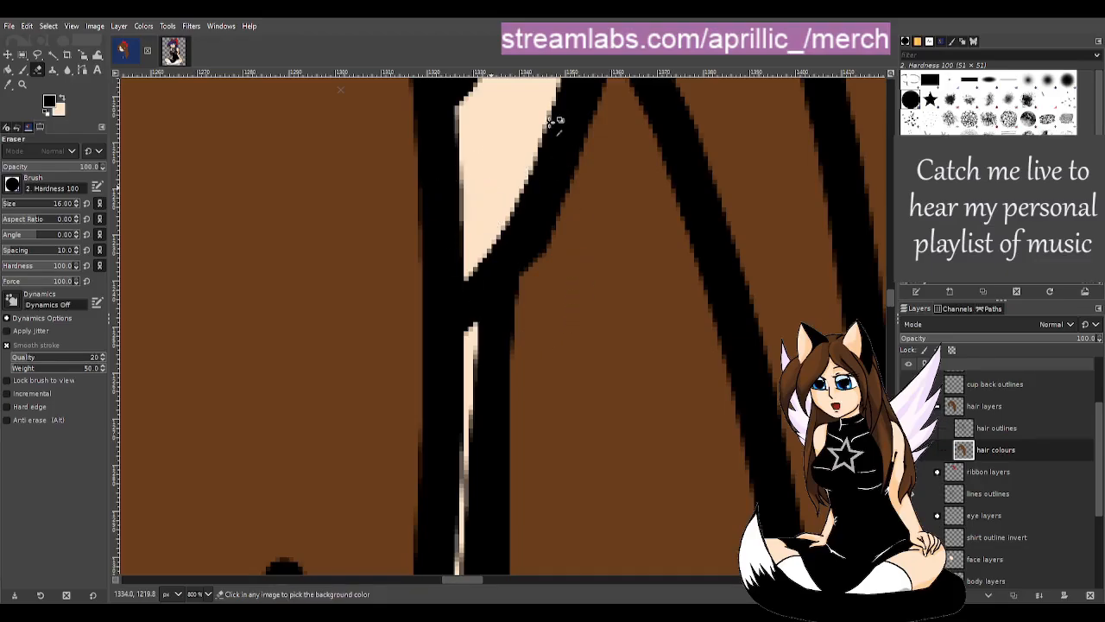
key("shift+b")
scroll(562, 264, "down", 4)
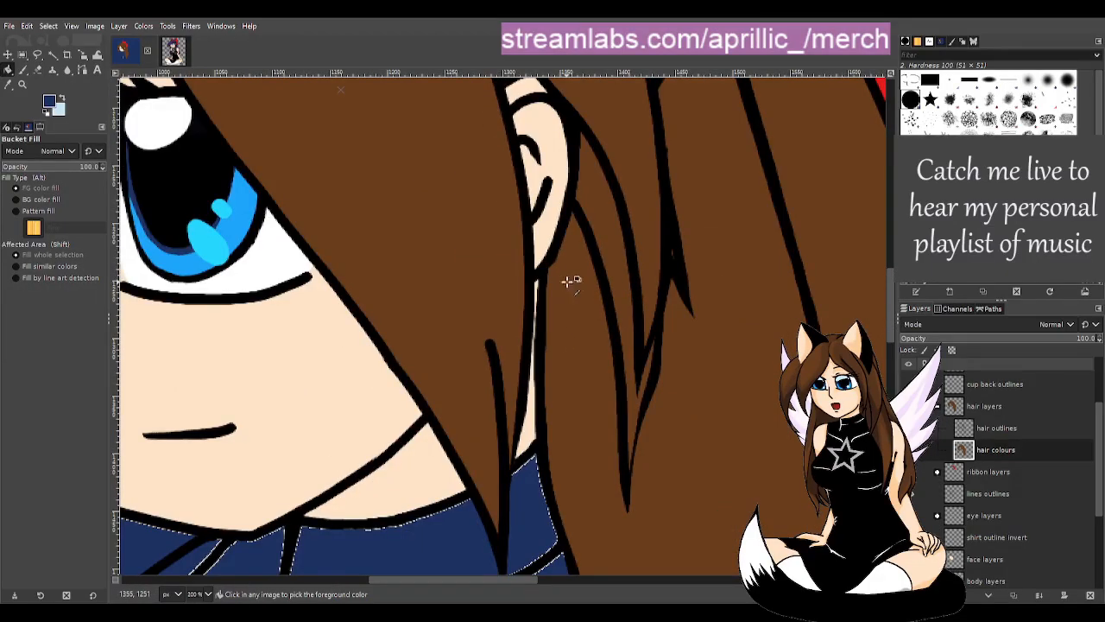
scroll(633, 279, "up", 1)
scroll(526, 239, "up", 2)
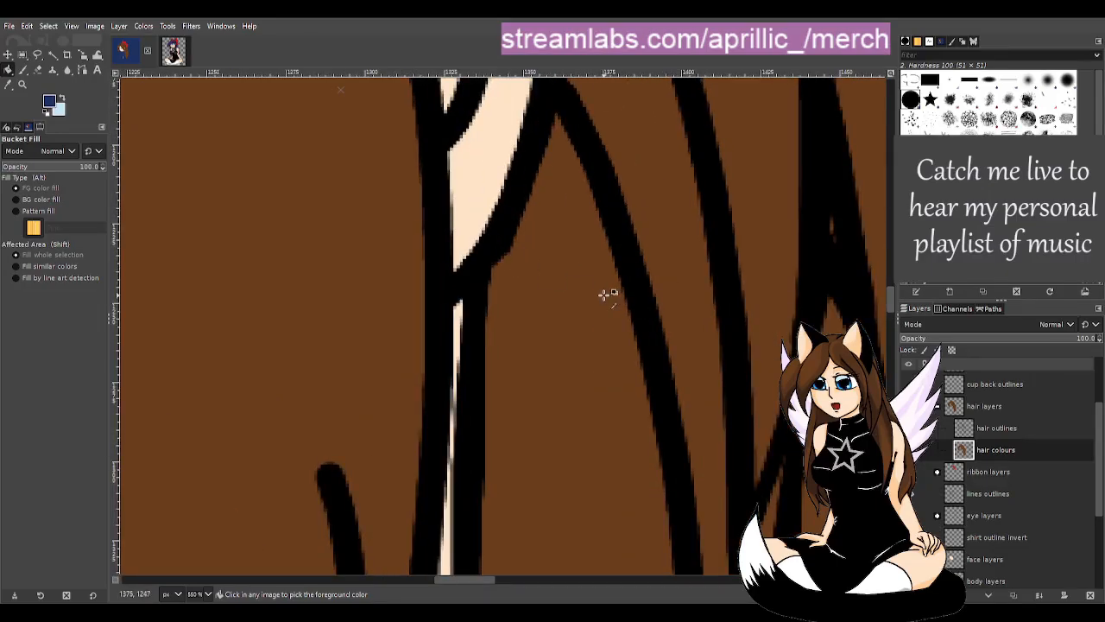
- On the hair outlines layer, erase the bumps and notches to smooth the strand edge
left_click(1028, 427)
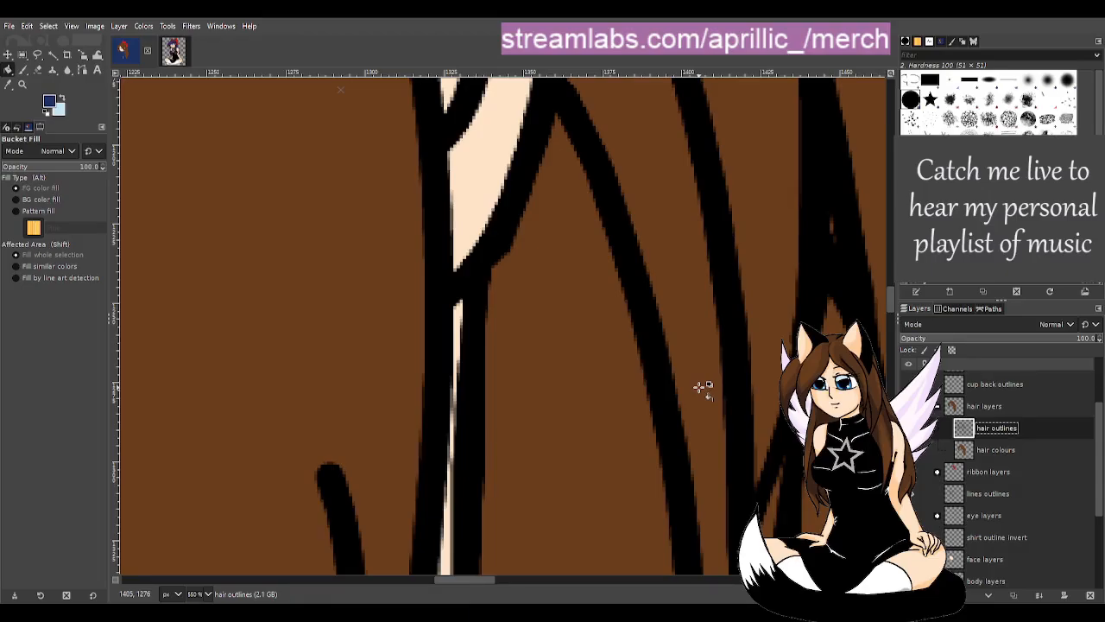
key("p")
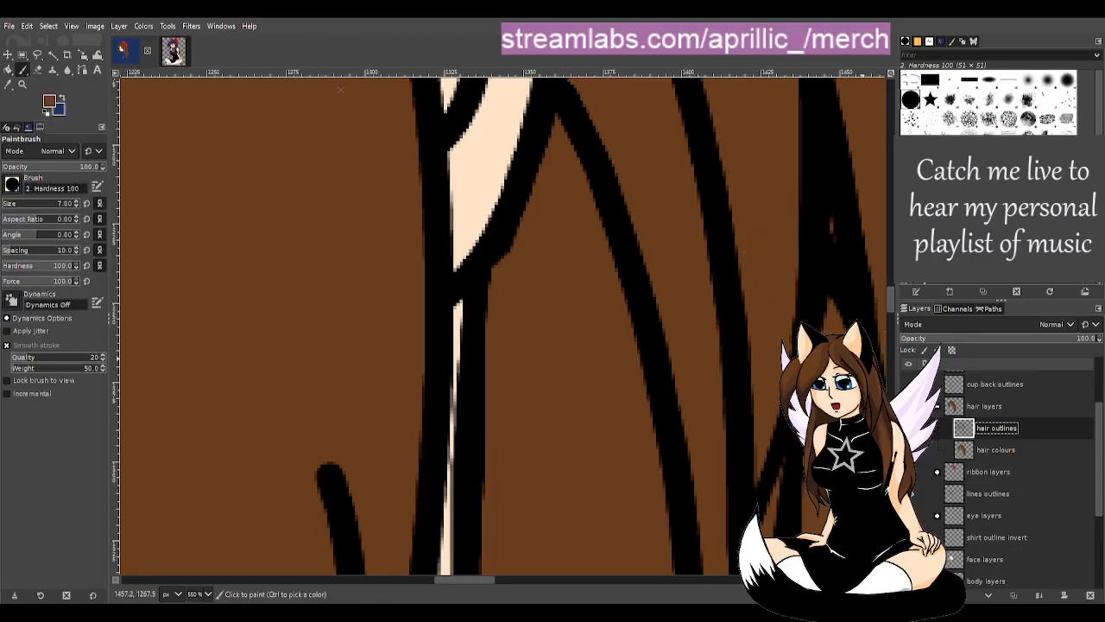
key("shift+e")
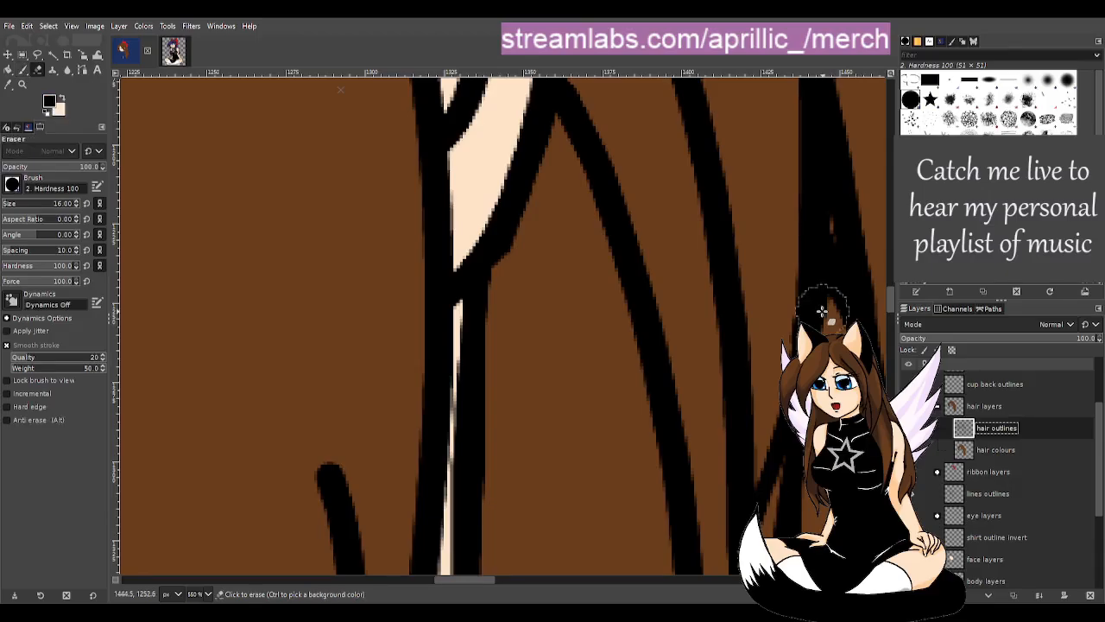
left_click_drag(519, 266, 539, 232)
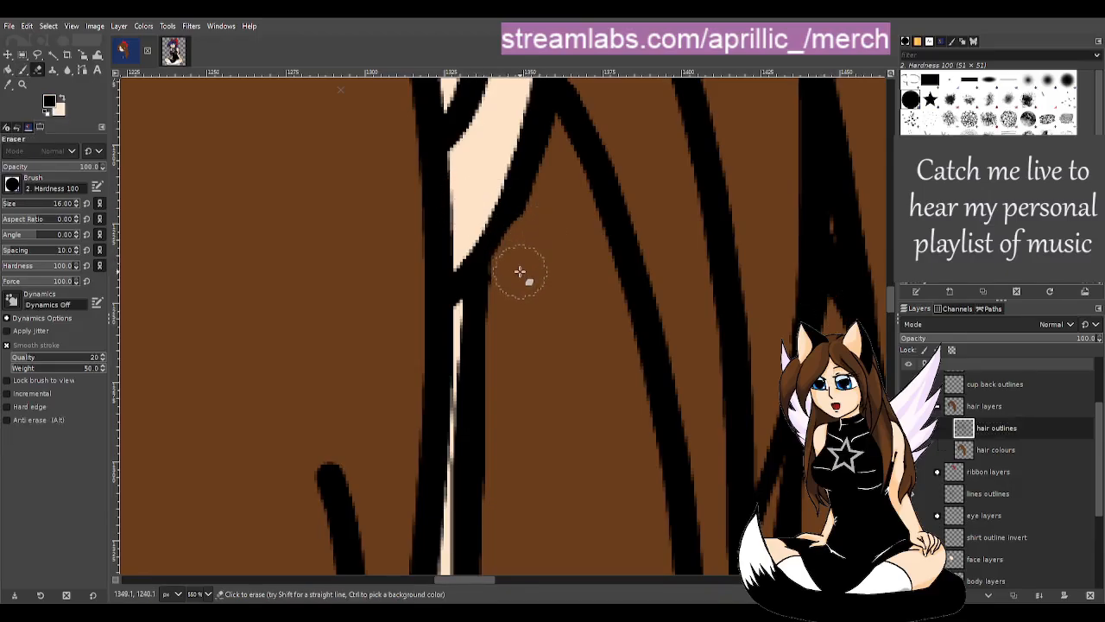
mouse_move(521, 271)
left_mouse_down()
mouse_move(558, 173)
mouse_move(517, 270)
left_mouse_up()
left_click_drag(555, 165, 525, 226)
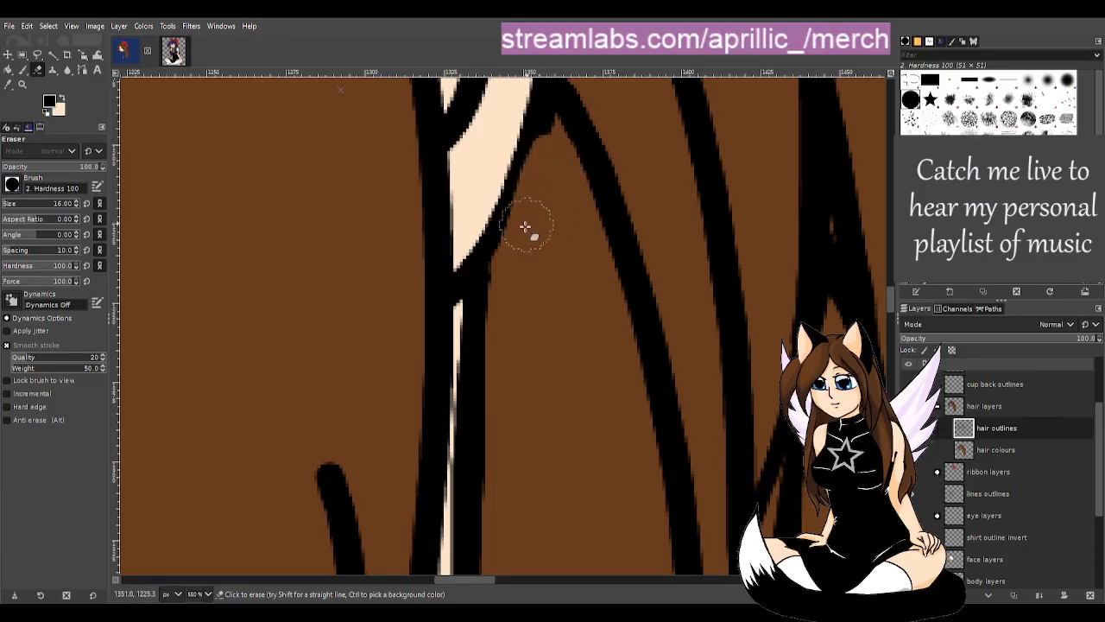
mouse_move(513, 267)
left_mouse_down()
mouse_move(538, 222)
mouse_move(548, 152)
mouse_move(537, 175)
left_mouse_up()
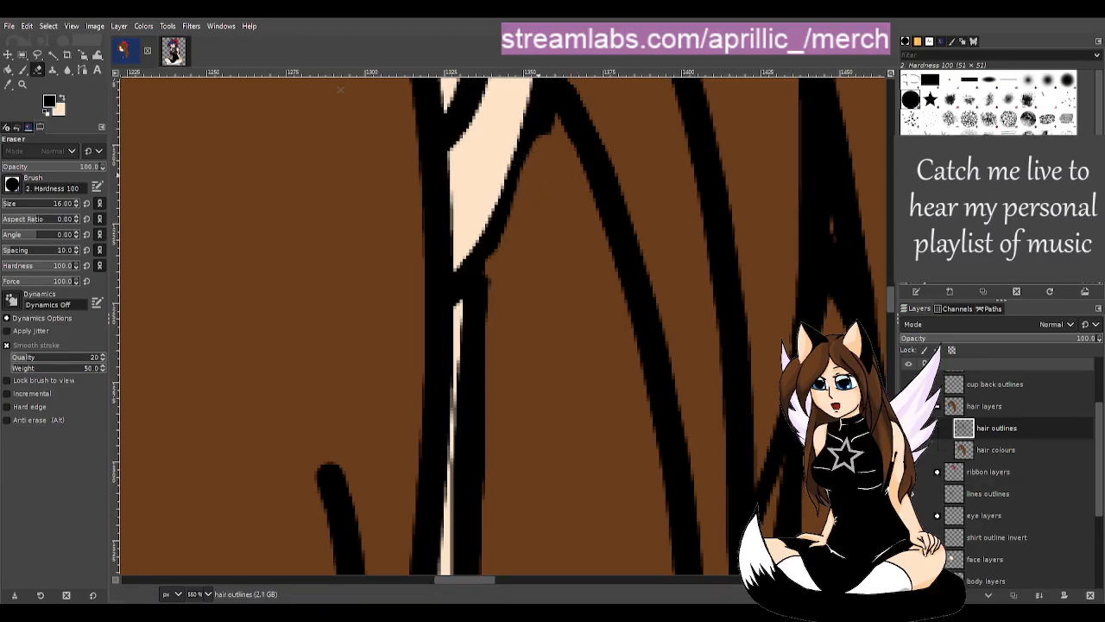
key("shift+b")
key("minus")
key("minus")
key("minus")
key("minus")
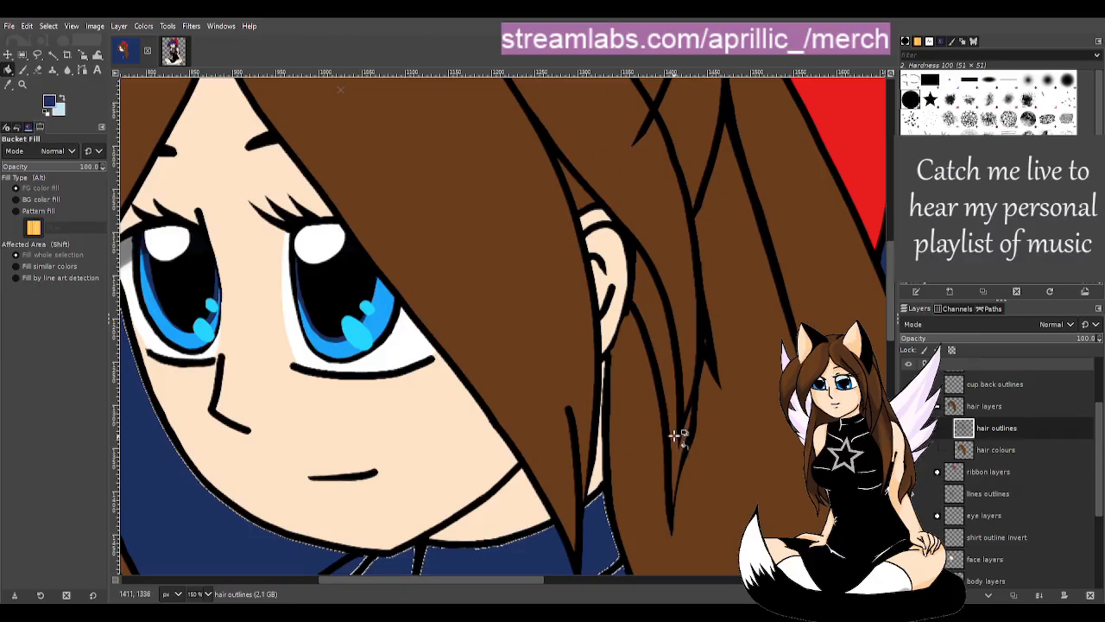
- Scroll down the Layers panel and make 'lines outlines' the active layer
scroll(1021, 496, "down", 3)
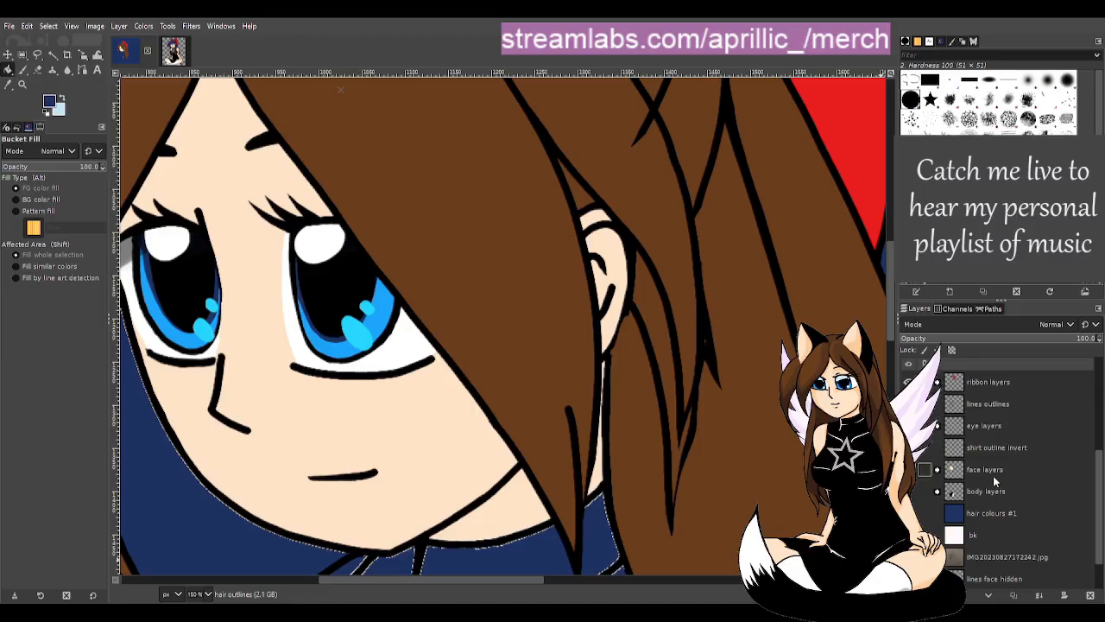
left_click(998, 402)
scroll(1025, 458, "up", 4)
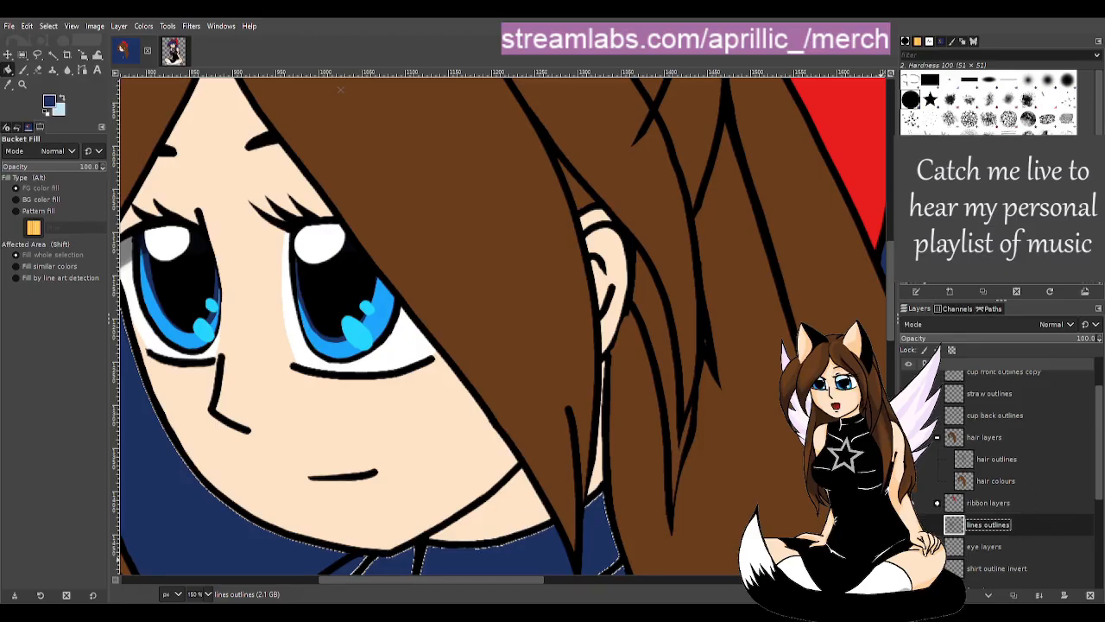
- Duplicate lines outlines and move the copy to sit directly above the hair layers group
left_click(994, 480)
left_click_drag(1045, 521, 1014, 403)
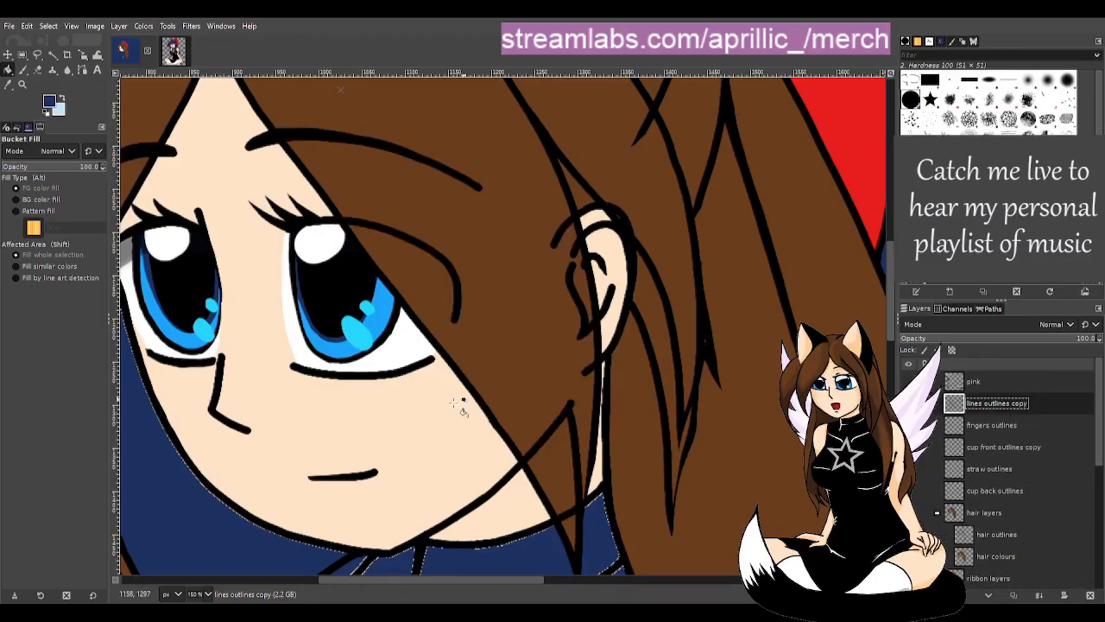
scroll(464, 399, "down", 4)
scroll(402, 488, "up", 1)
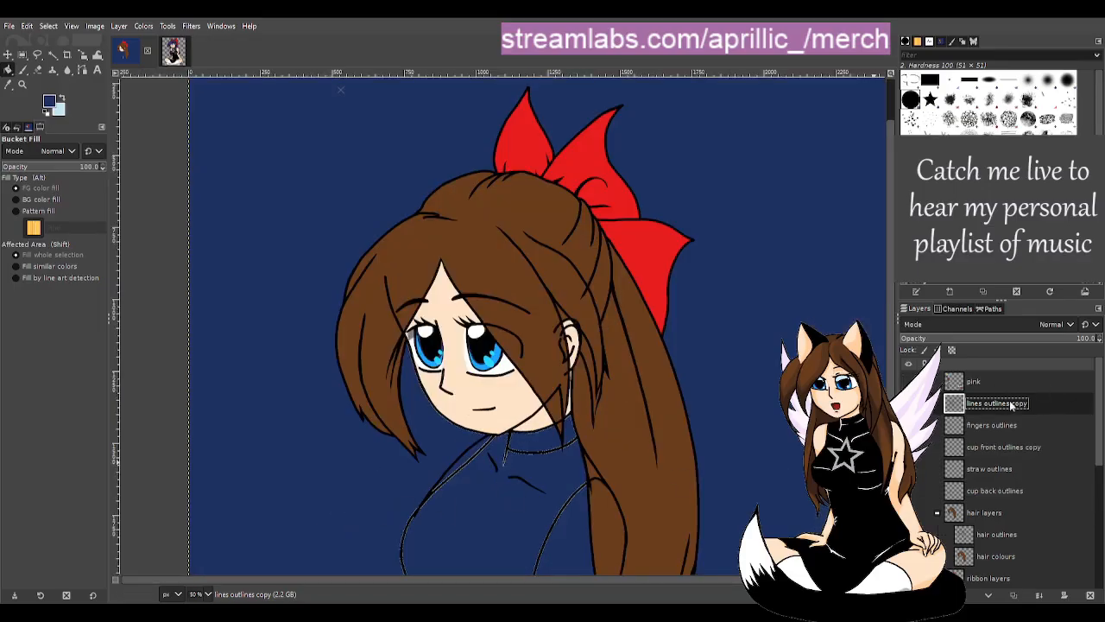
left_click_drag(1032, 488, 1030, 501)
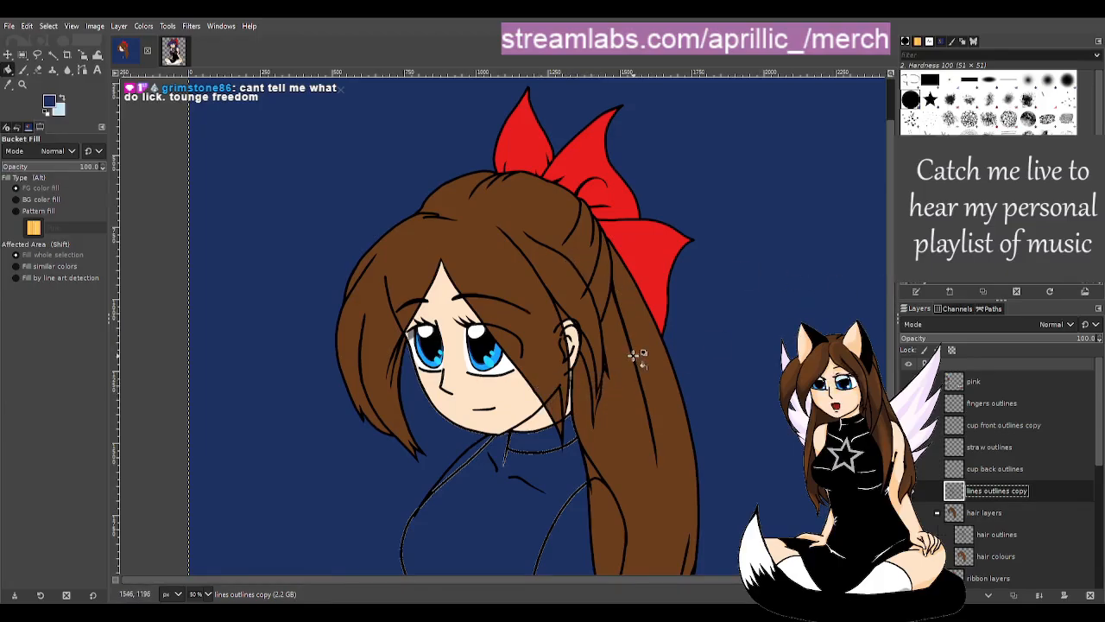
scroll(629, 353, "up", 1)
scroll(514, 417, "up", 1)
scroll(505, 419, "up", 1)
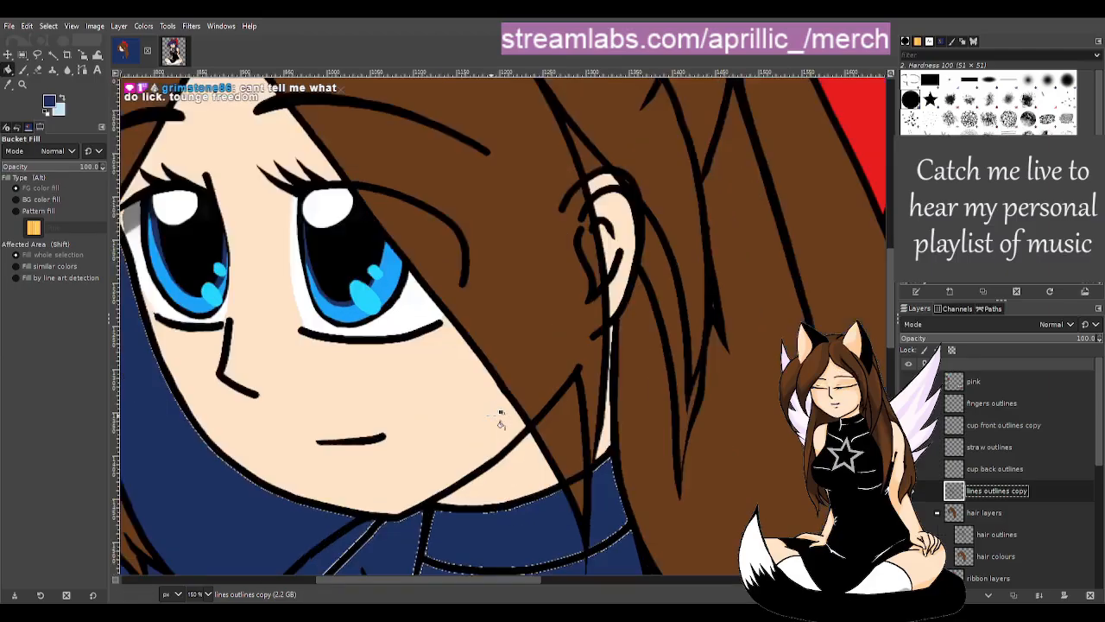
scroll(484, 416, "down", 1)
scroll(674, 428, "down", 1)
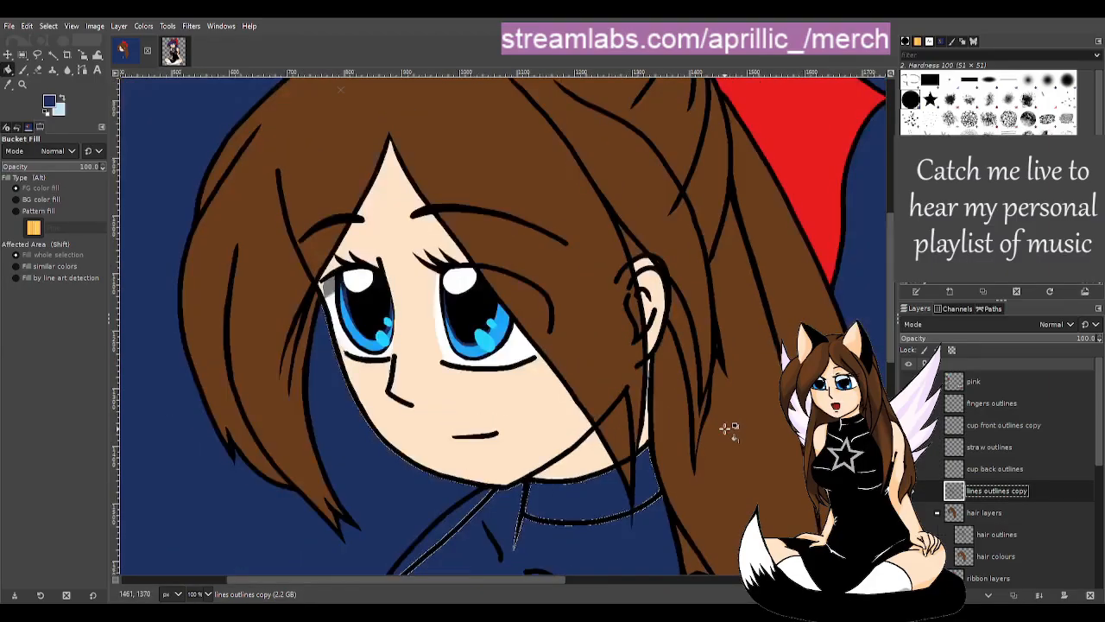
scroll(733, 415, "down", 2)
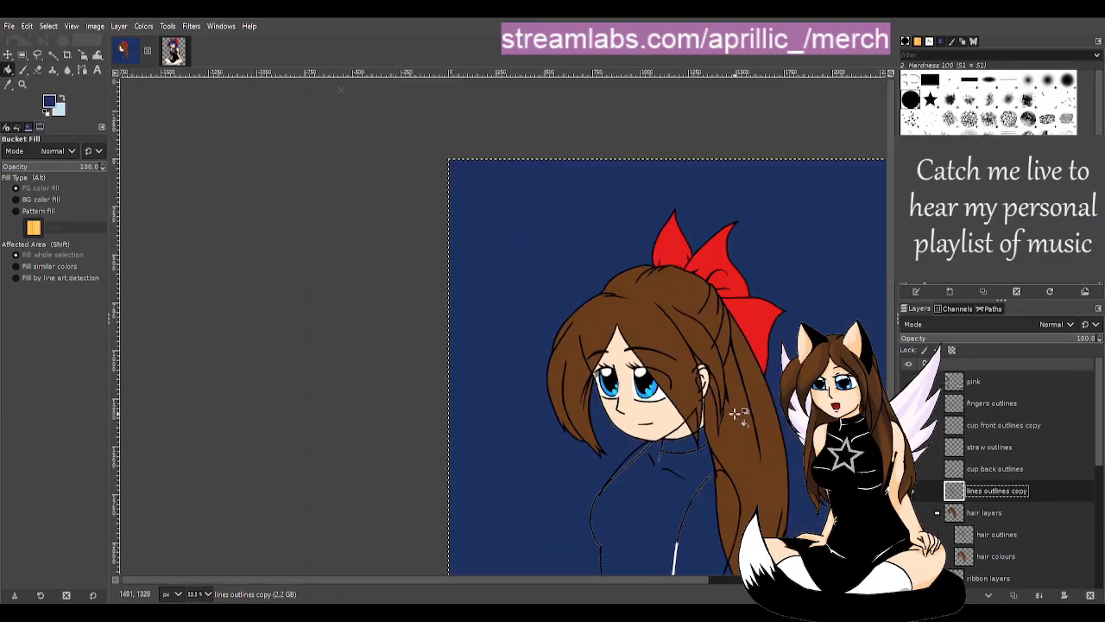
left_click_drag(639, 580, 662, 582)
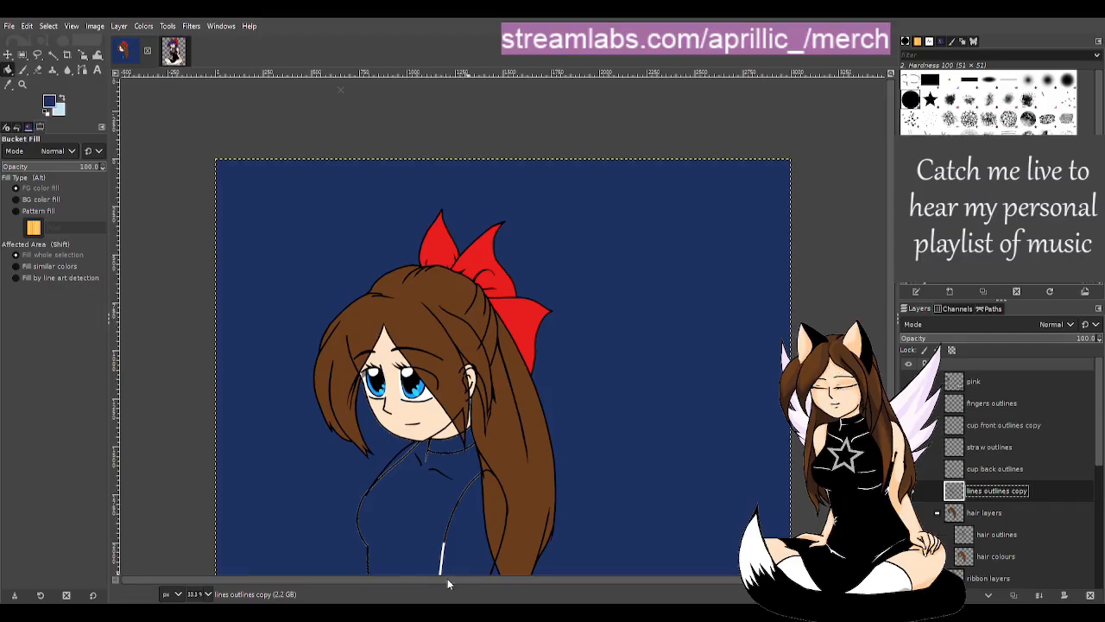
scroll(493, 353, "up", 3)
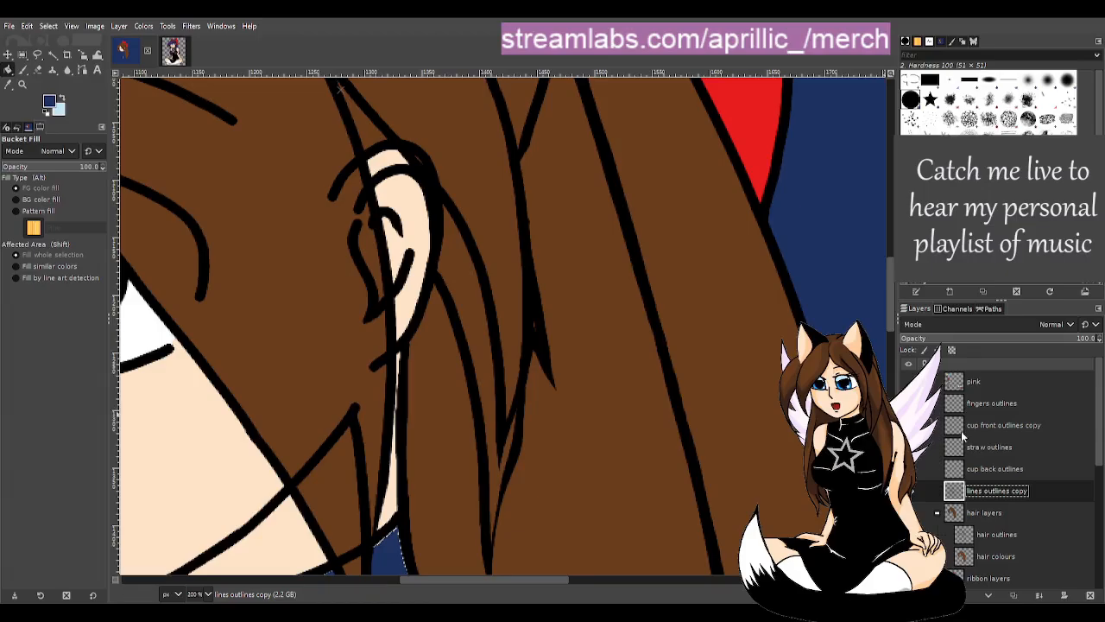
scroll(353, 345, "down", 2)
scroll(302, 385, "down", 1)
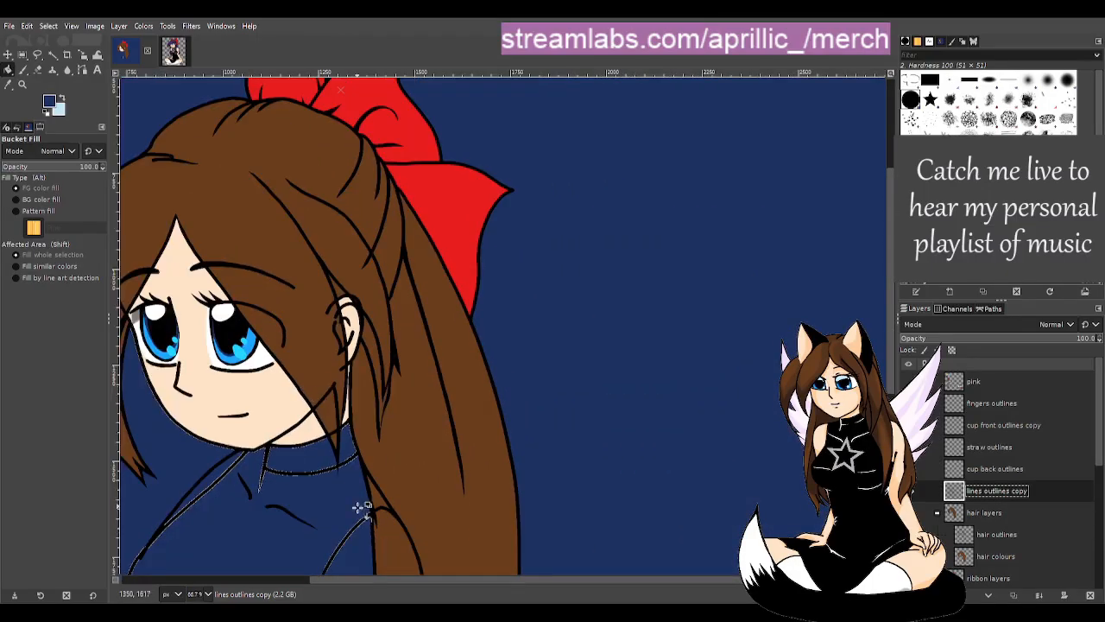
left_click_drag(447, 577, 337, 574)
scroll(524, 381, "down", 5)
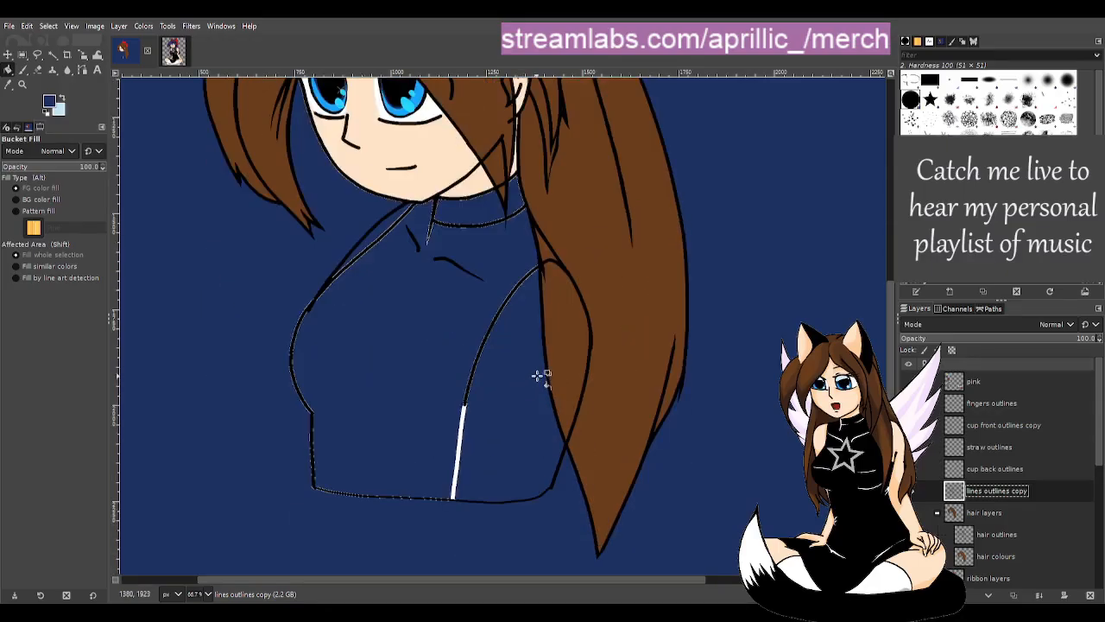
scroll(978, 518, "down", 1)
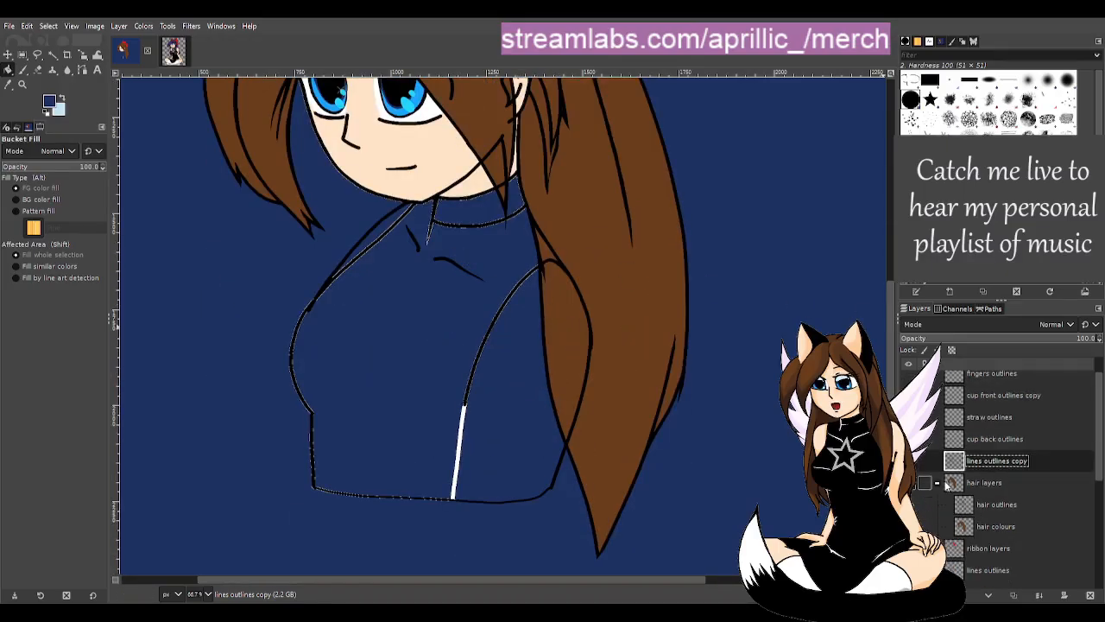
- Collapse 'hair layers', expand 'face layers', and make 'skin face' the active layer
left_click(938, 485)
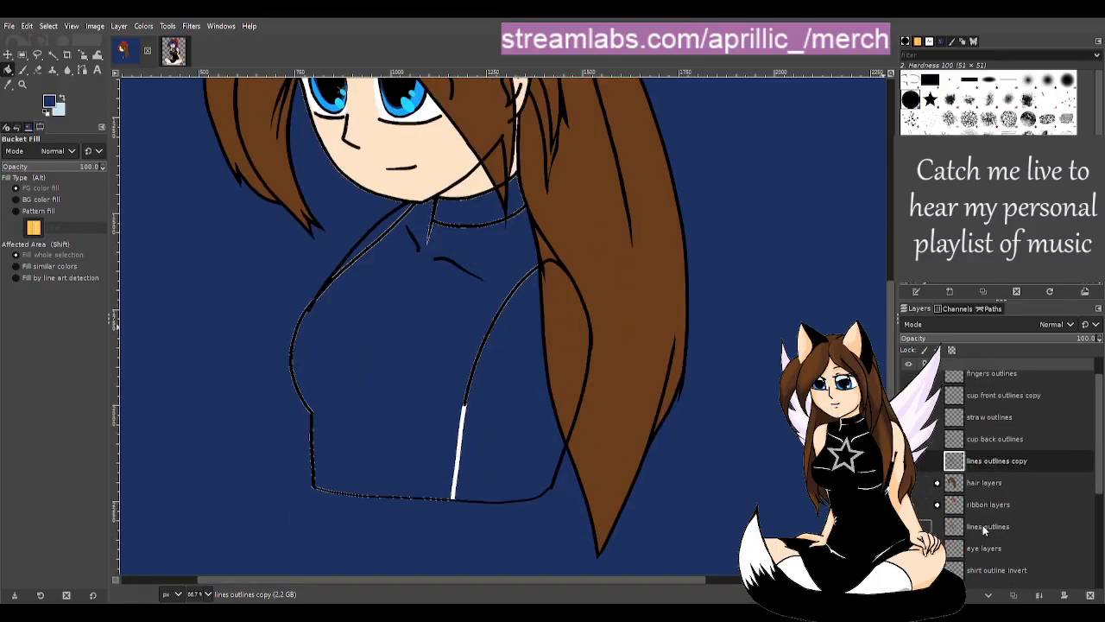
scroll(984, 521, "down", 1)
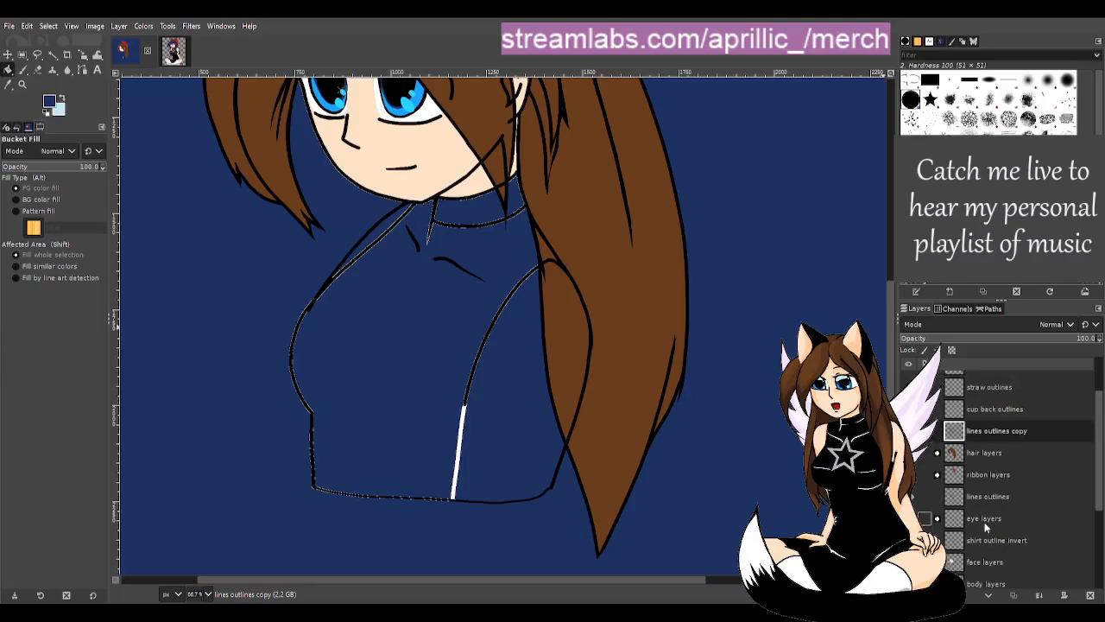
left_click(996, 495)
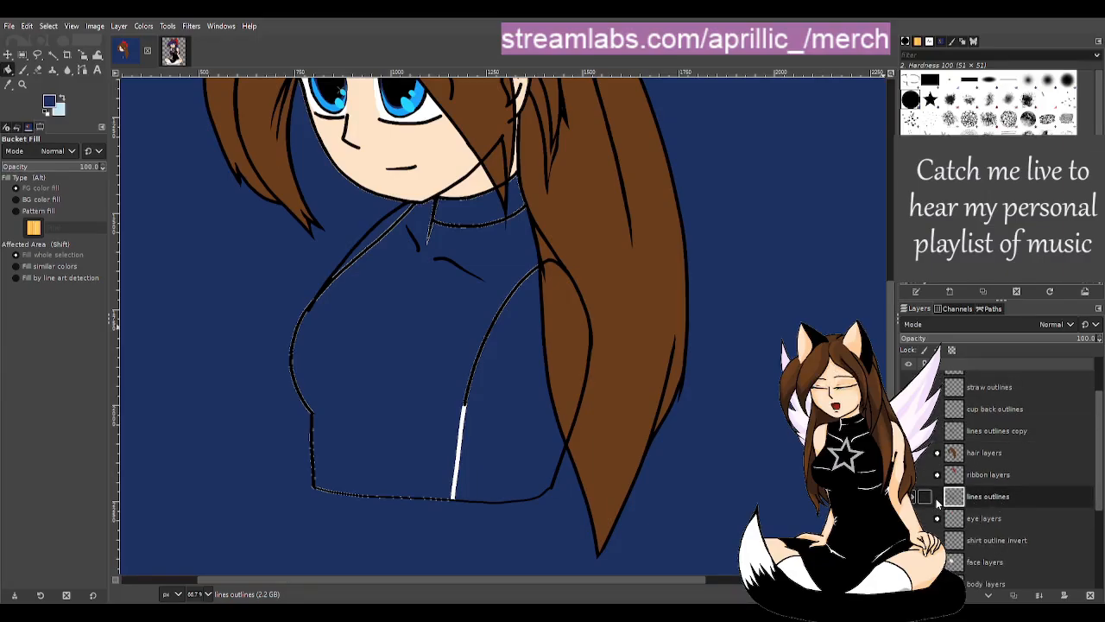
scroll(1003, 543, "down", 2)
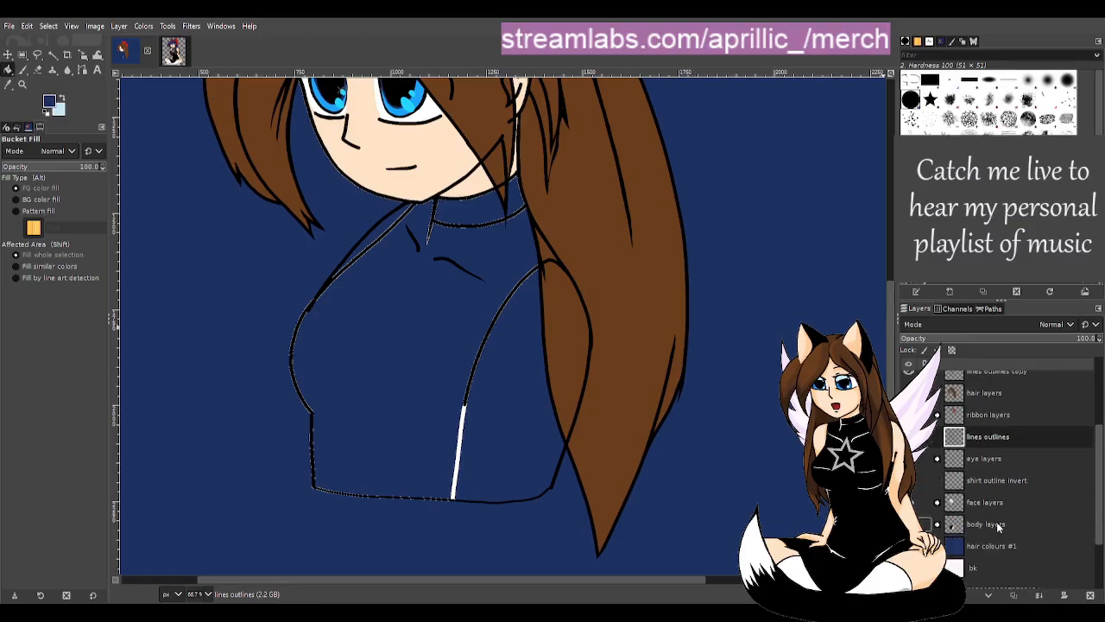
left_click(993, 509)
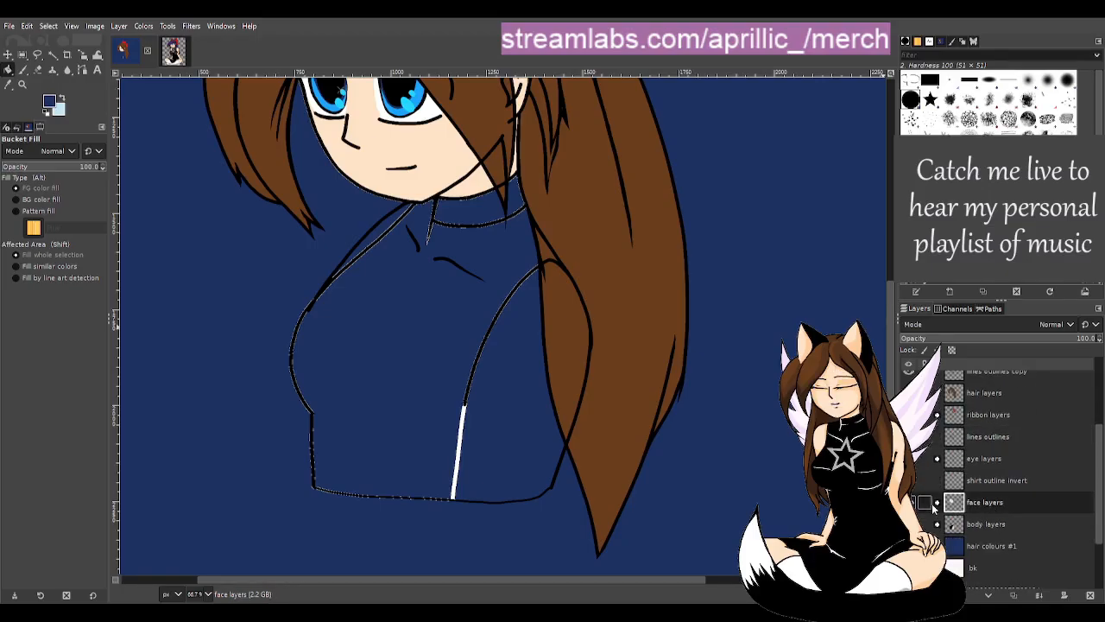
left_click(939, 504)
left_click(988, 524)
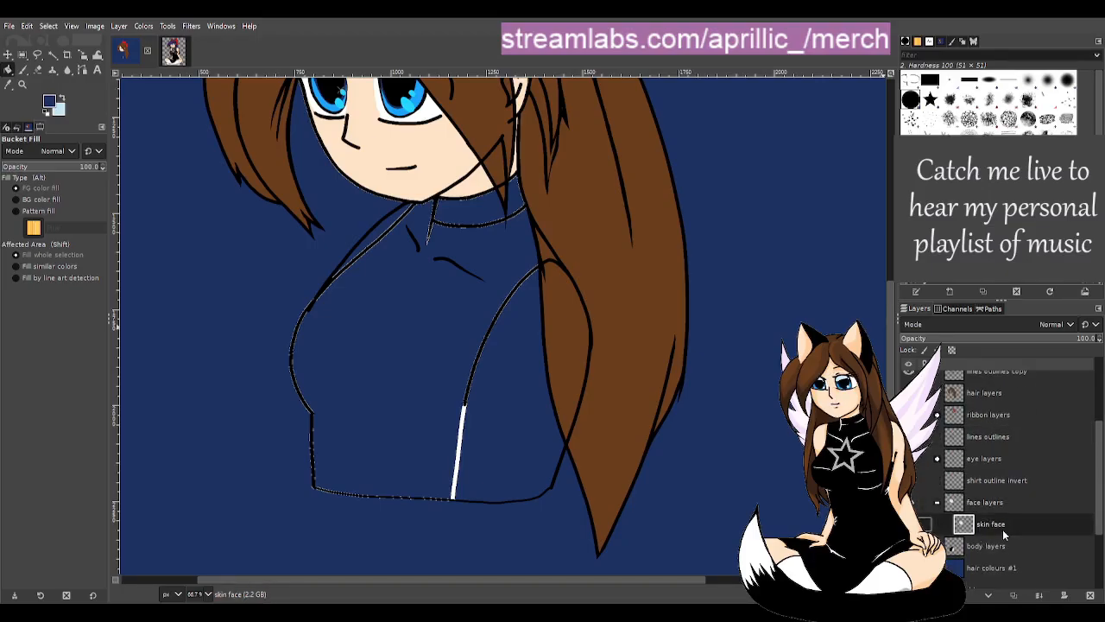
scroll(390, 289, "up", 1)
scroll(389, 193, "up", 1)
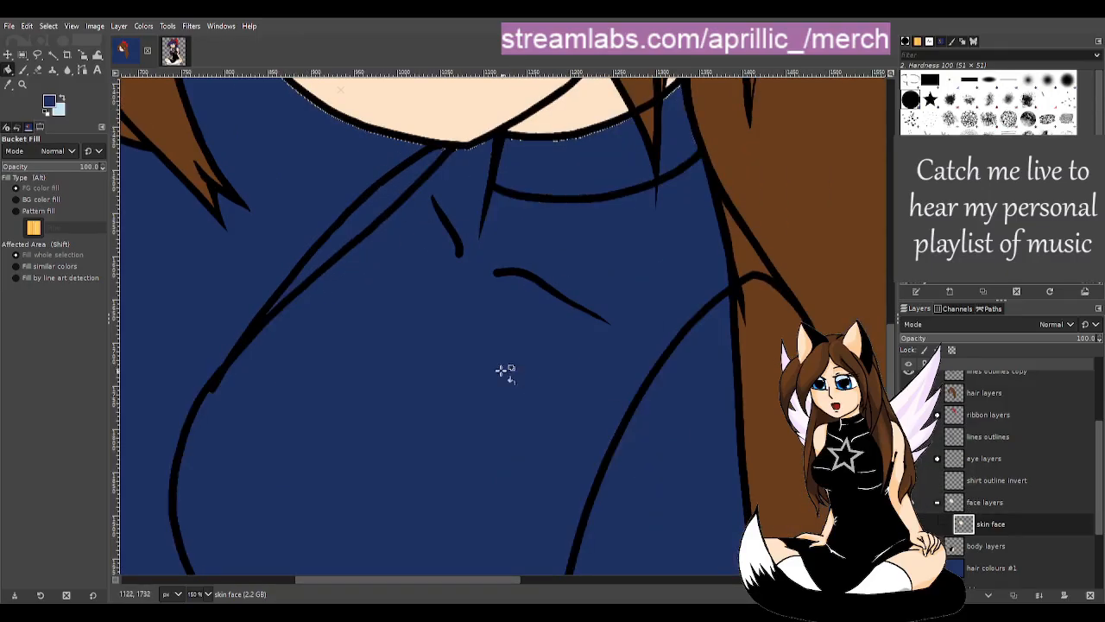
scroll(497, 354, "up", 5)
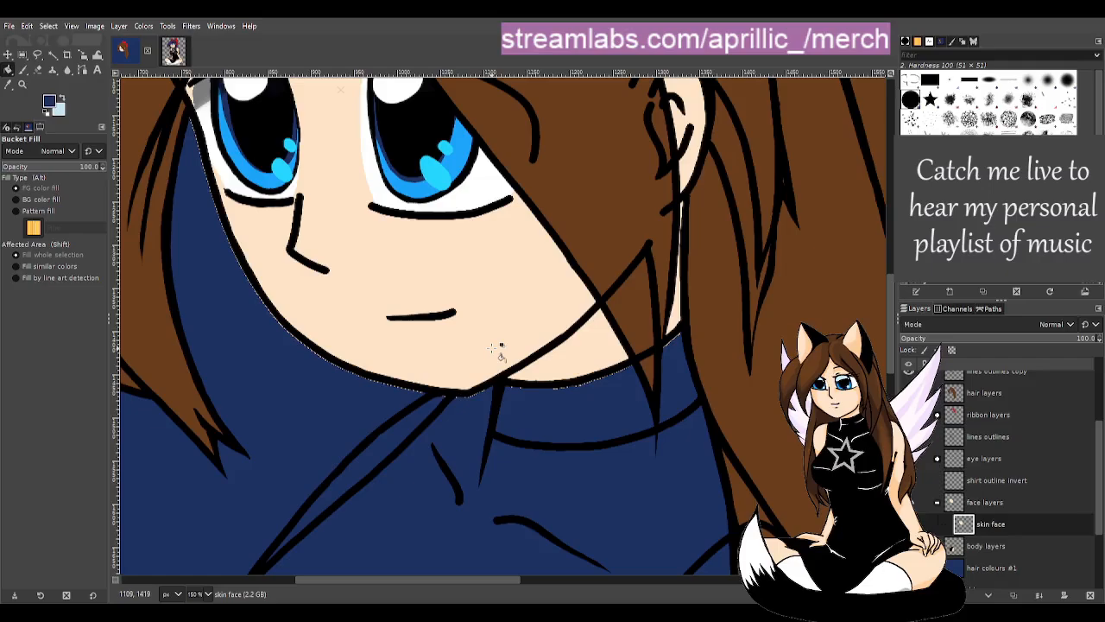
key("shift+e")
key("d")
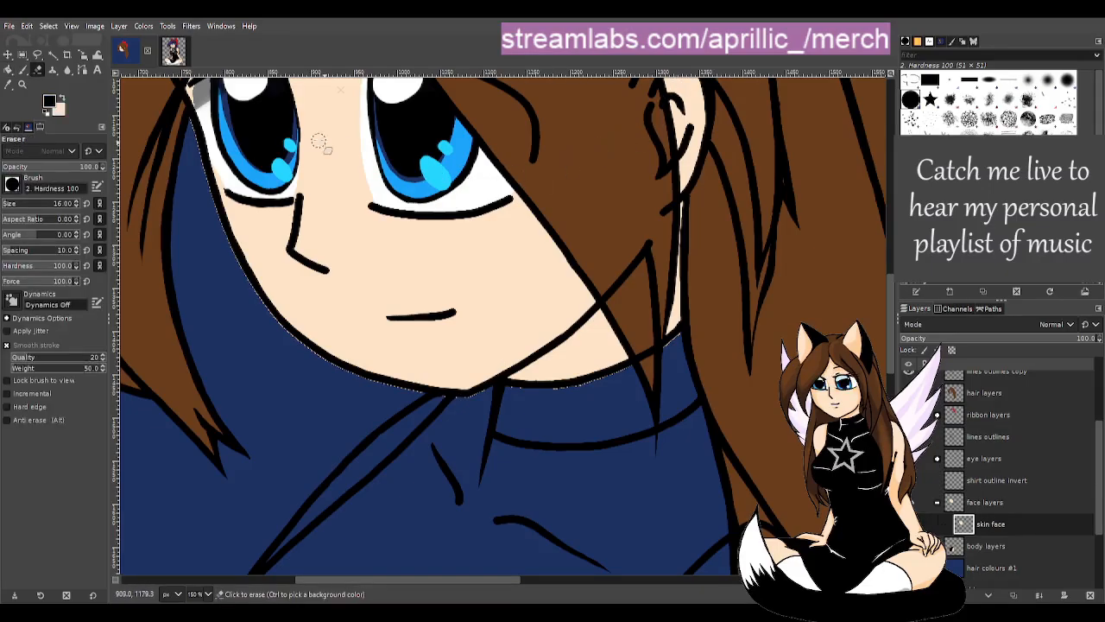
mouse_move(684, 338)
left_mouse_down()
mouse_move(560, 393)
mouse_move(471, 392)
mouse_move(488, 389)
mouse_move(429, 409)
mouse_move(452, 400)
mouse_move(385, 391)
mouse_move(293, 343)
left_mouse_up()
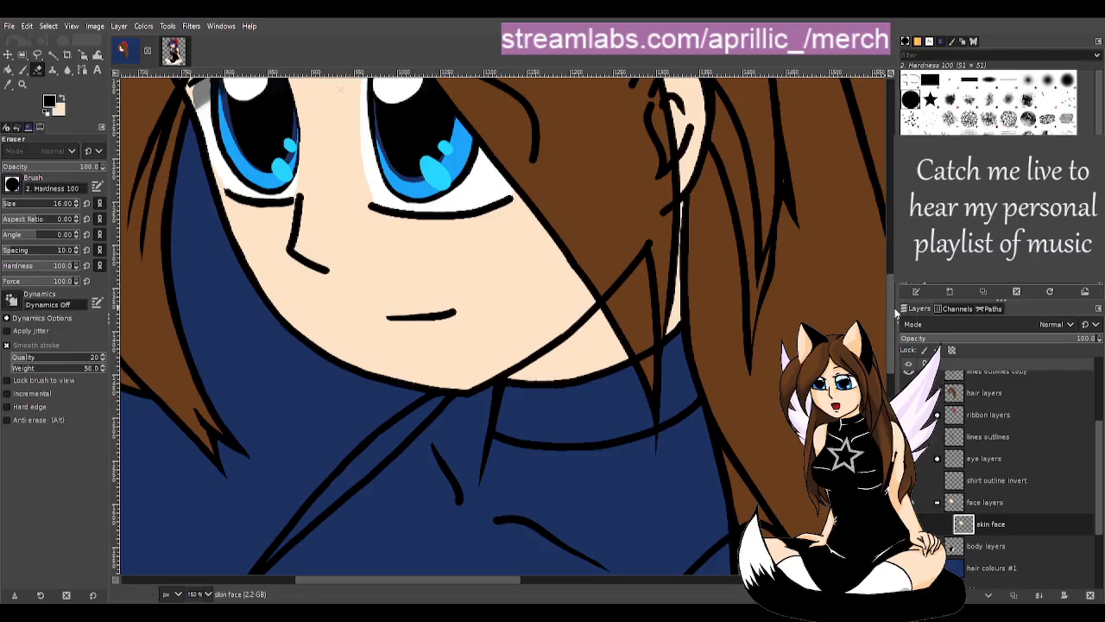
mouse_move(892, 312)
left_mouse_down()
mouse_move(892, 242)
mouse_move(900, 321)
left_mouse_up()
left_click(909, 524)
left_click(909, 524)
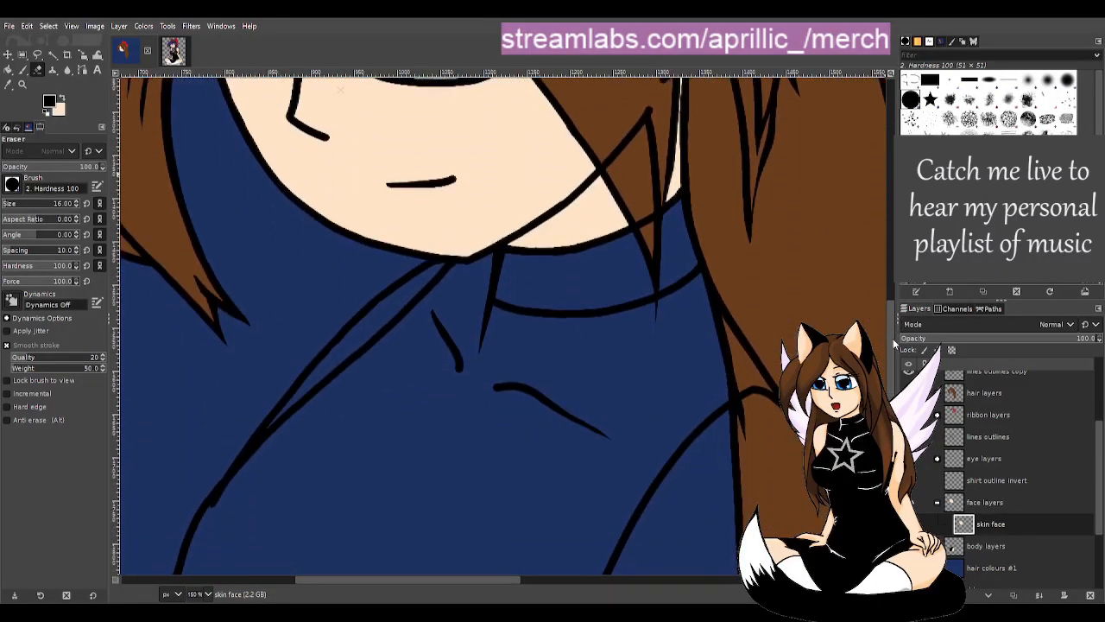
- Collapse the face layers, show and expand the body layers, and select the skin body layer
left_click(938, 503)
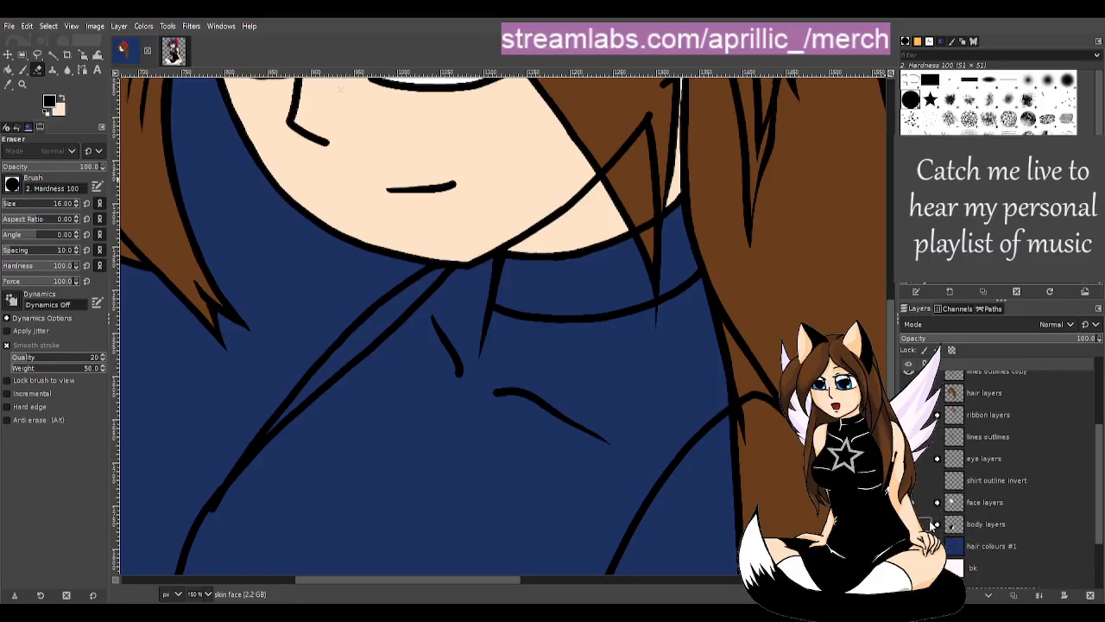
left_click(909, 524)
left_click(937, 525)
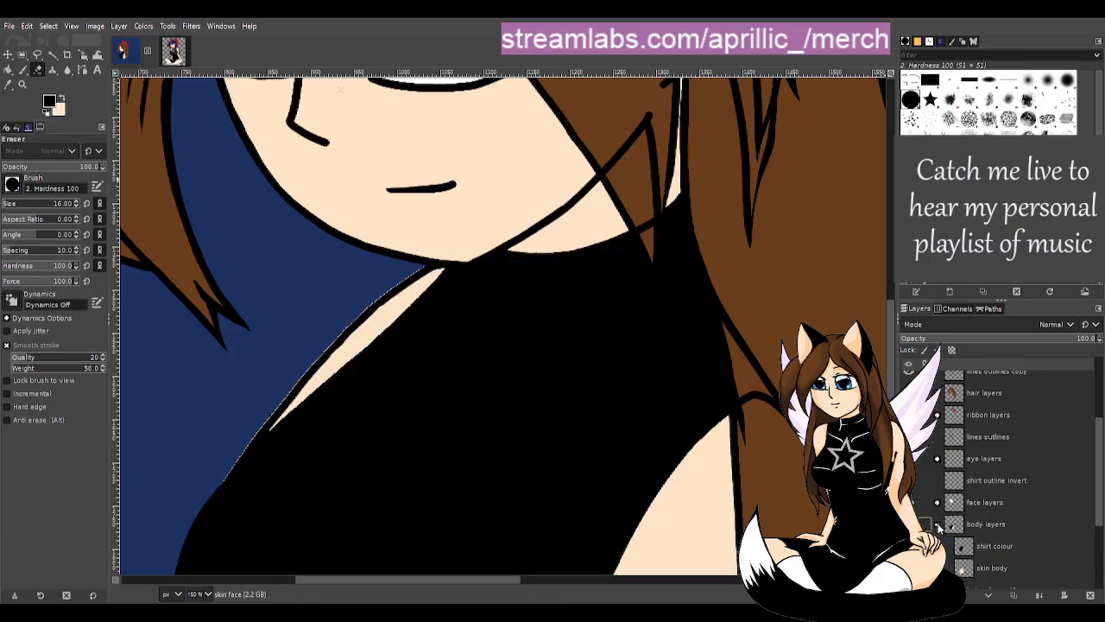
left_click(987, 569)
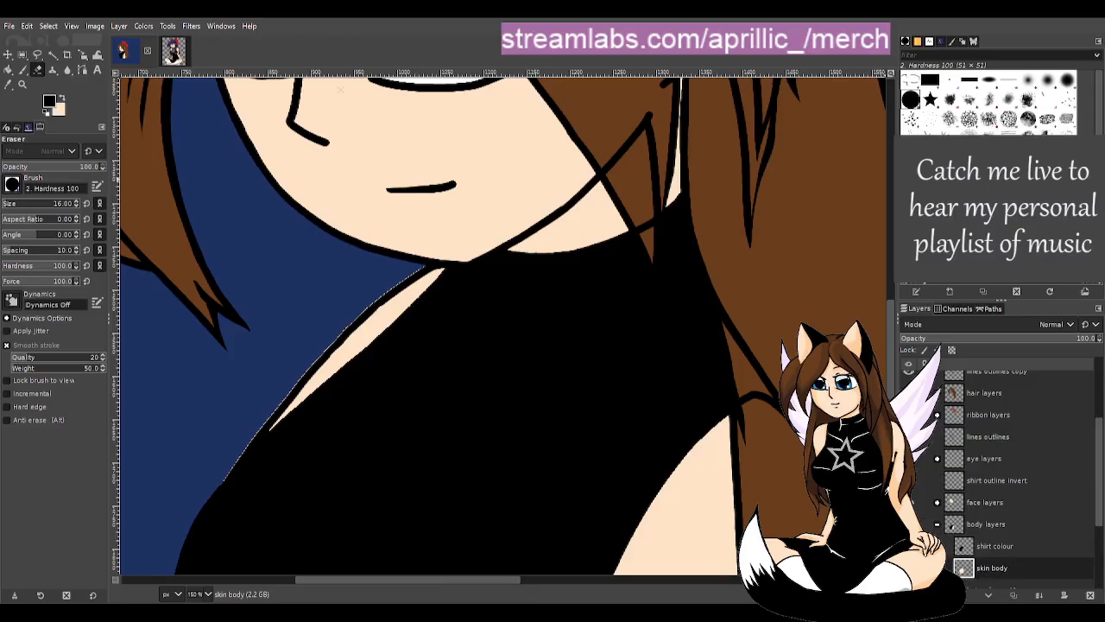
- Erase stray light skin fringes along the shoulder, the lower edge and where skin meets hair
mouse_move(221, 473)
left_mouse_down()
mouse_move(333, 333)
mouse_move(445, 252)
left_mouse_up()
left_click(923, 503)
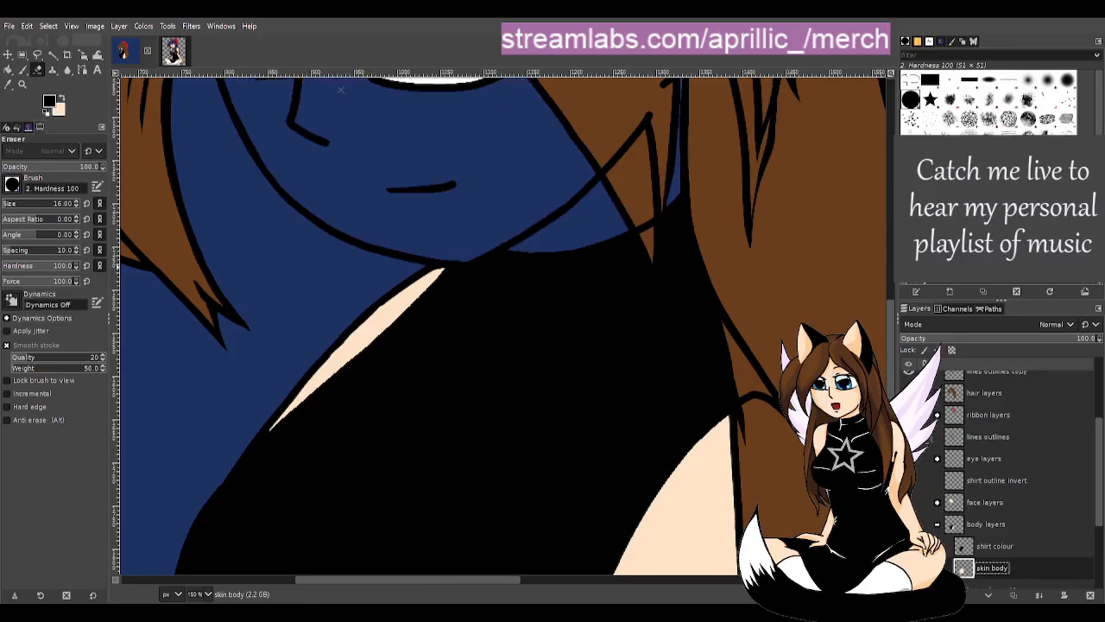
scroll(881, 328, "down", 8)
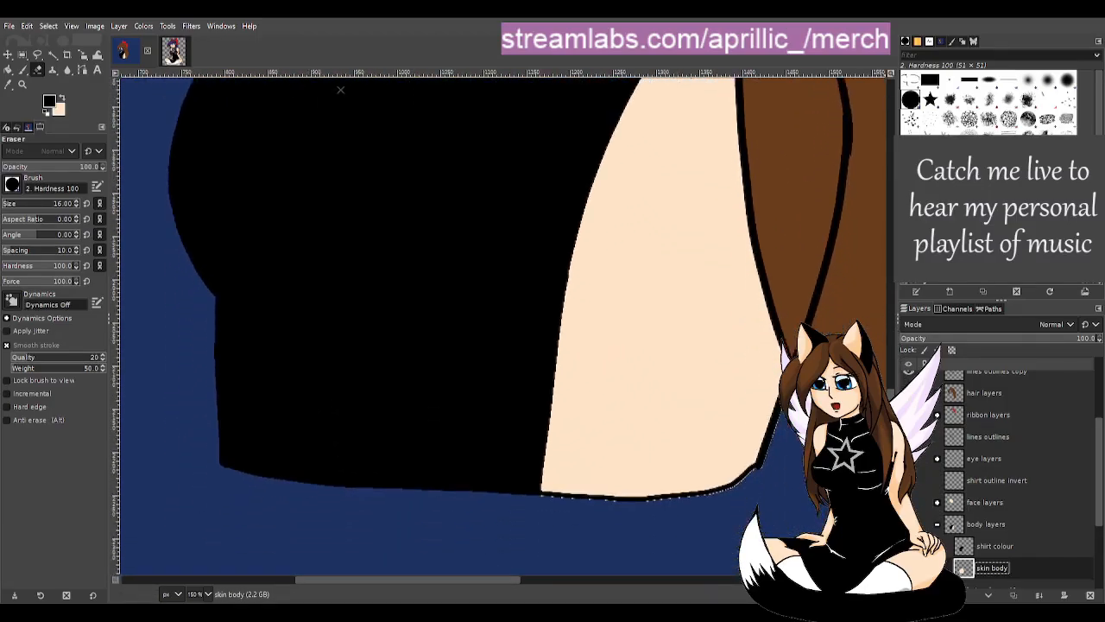
scroll(844, 379, "down", 2)
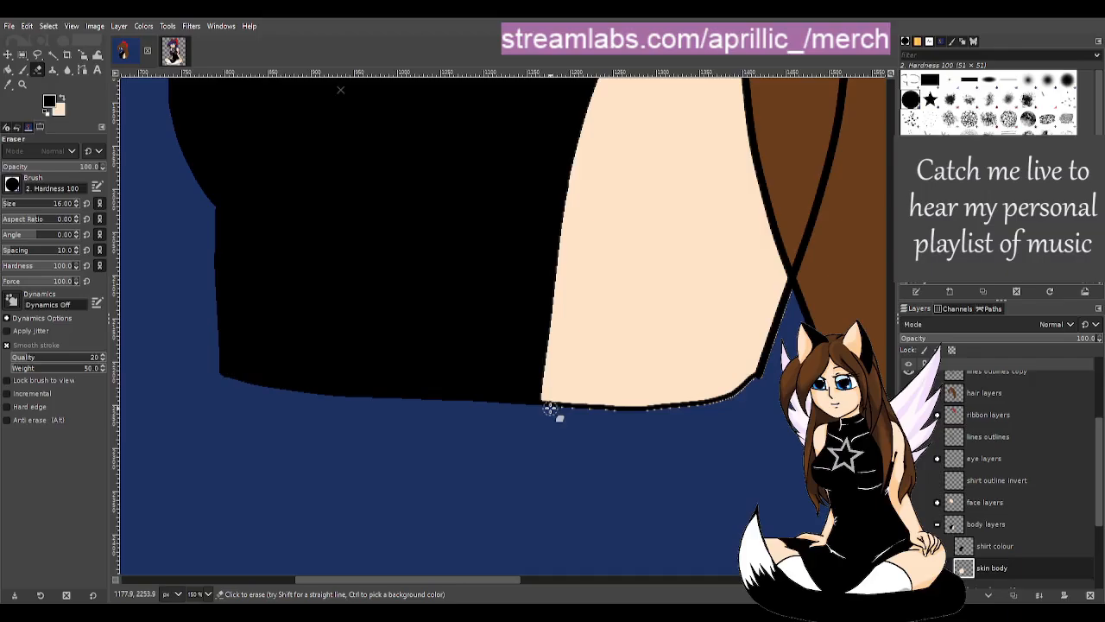
mouse_move(550, 409)
left_mouse_down()
mouse_move(715, 407)
mouse_move(777, 369)
left_mouse_up()
left_click_drag(493, 577, 589, 549)
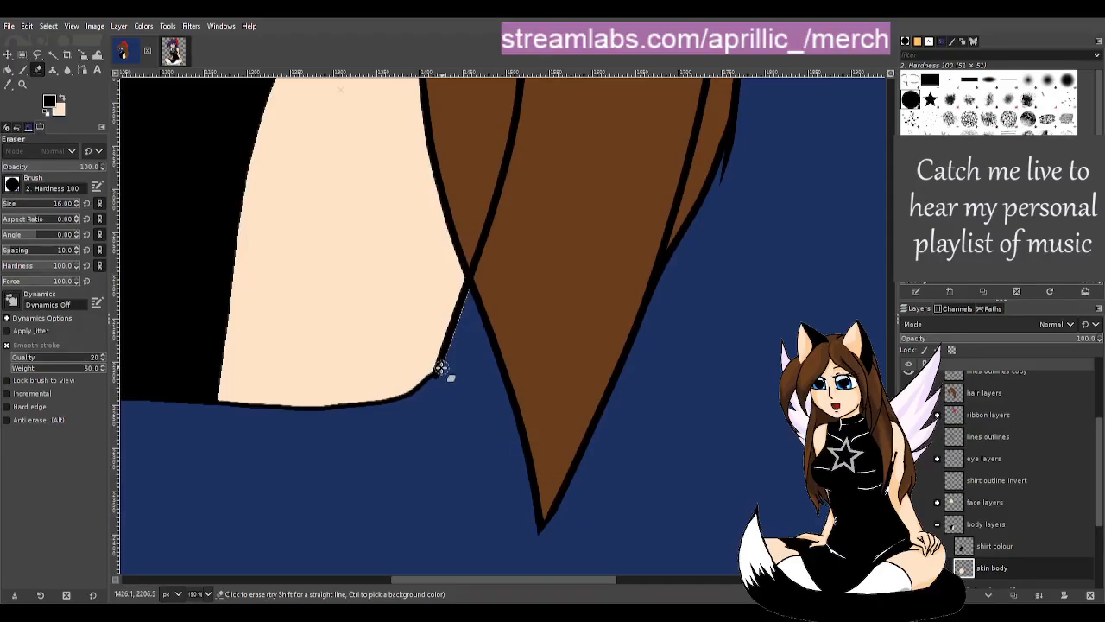
left_click_drag(453, 355, 483, 283)
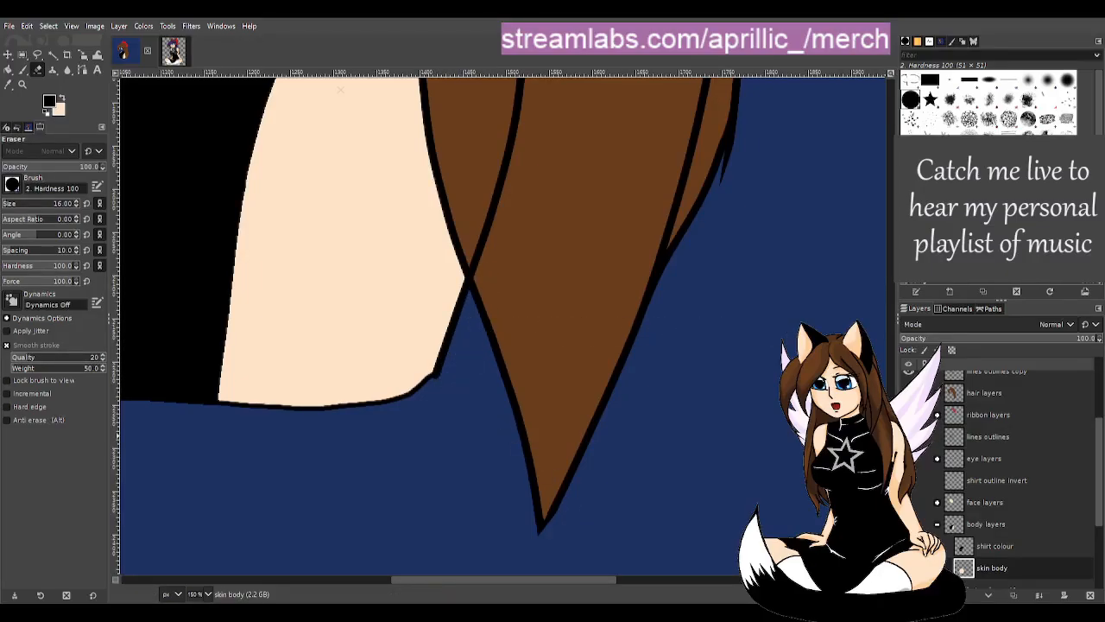
left_click_drag(891, 432, 902, 309)
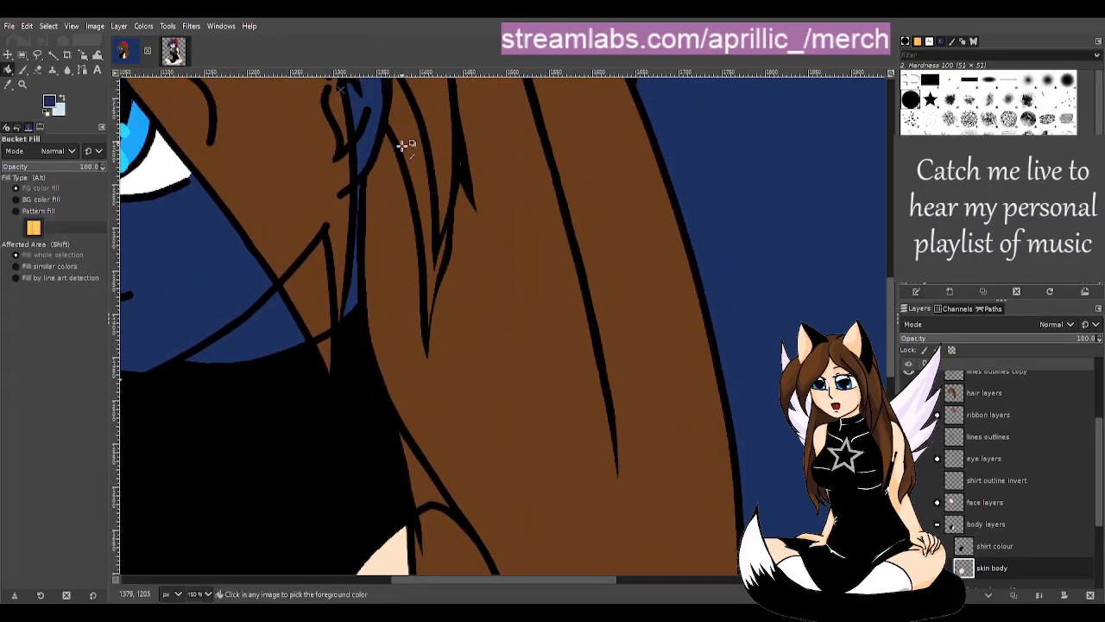
scroll(424, 268, "down", 4)
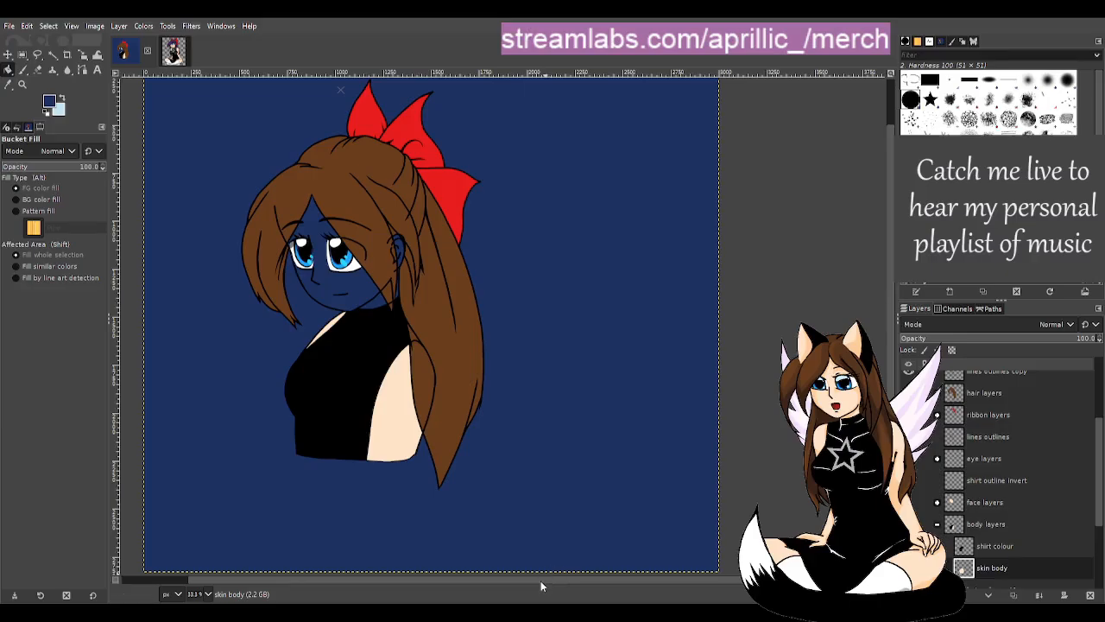
- Show the face skin again, then turn on and select the shirt outline invert layer
left_click_drag(541, 580, 419, 566)
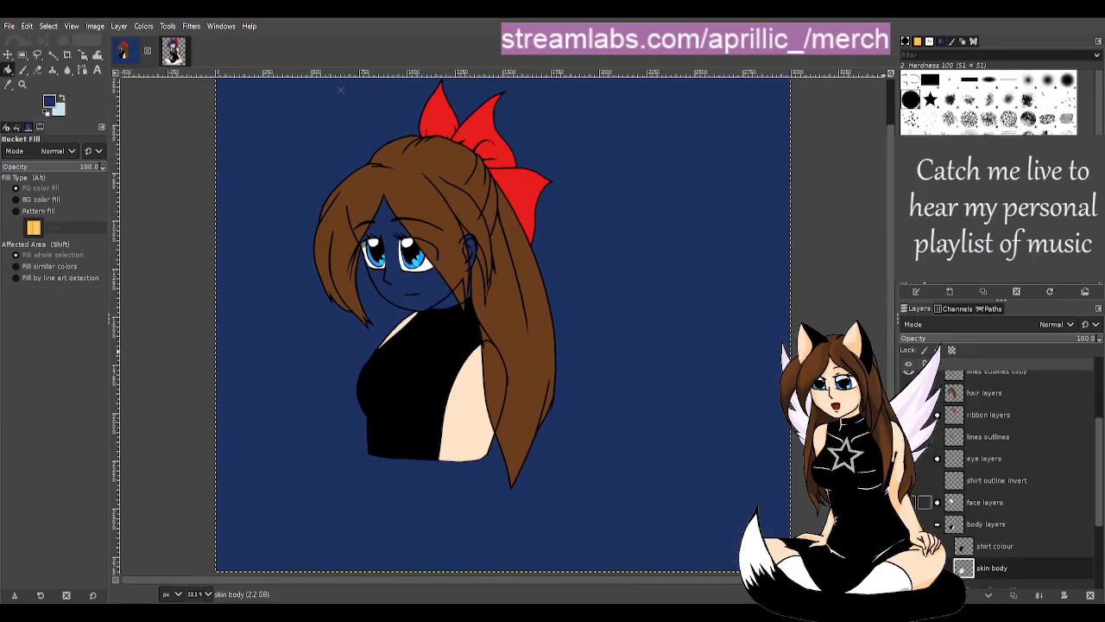
left_click(924, 502)
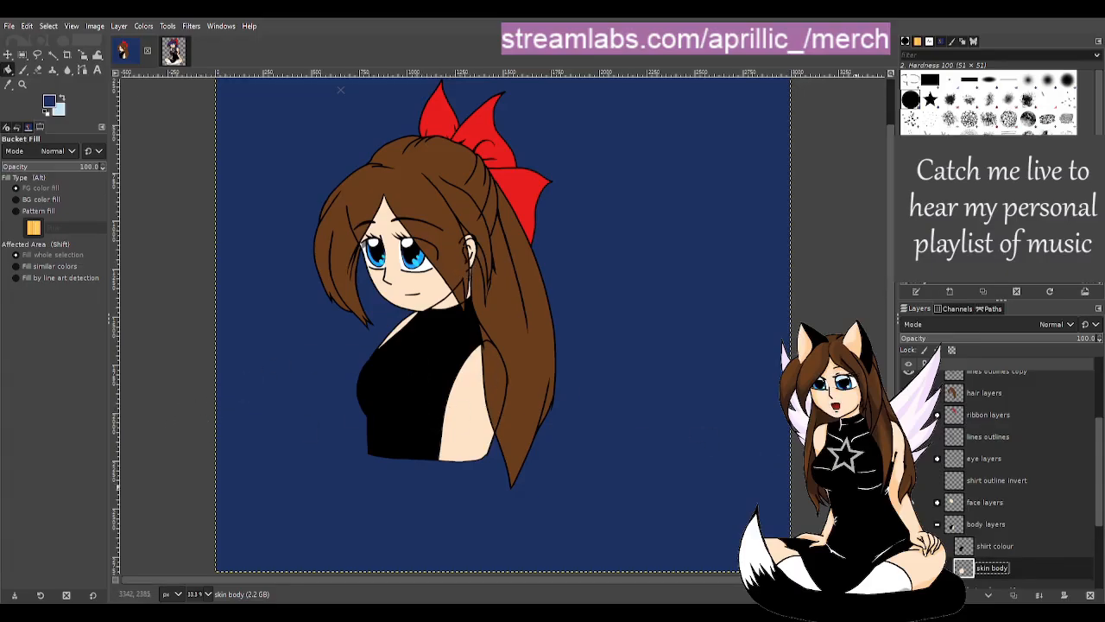
left_click(912, 481)
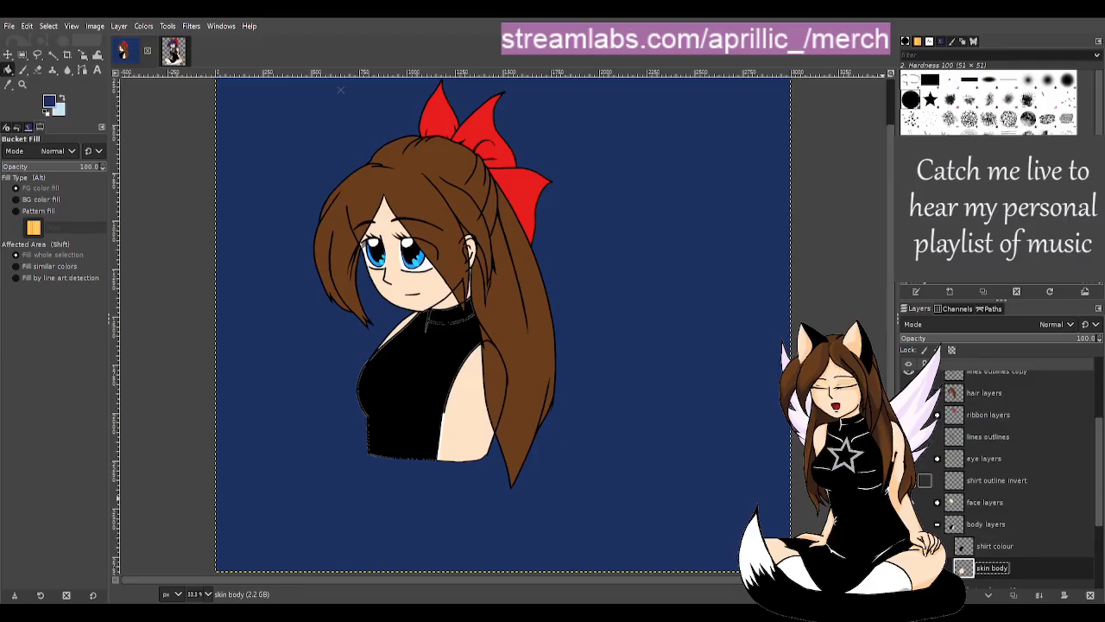
left_click(1004, 481)
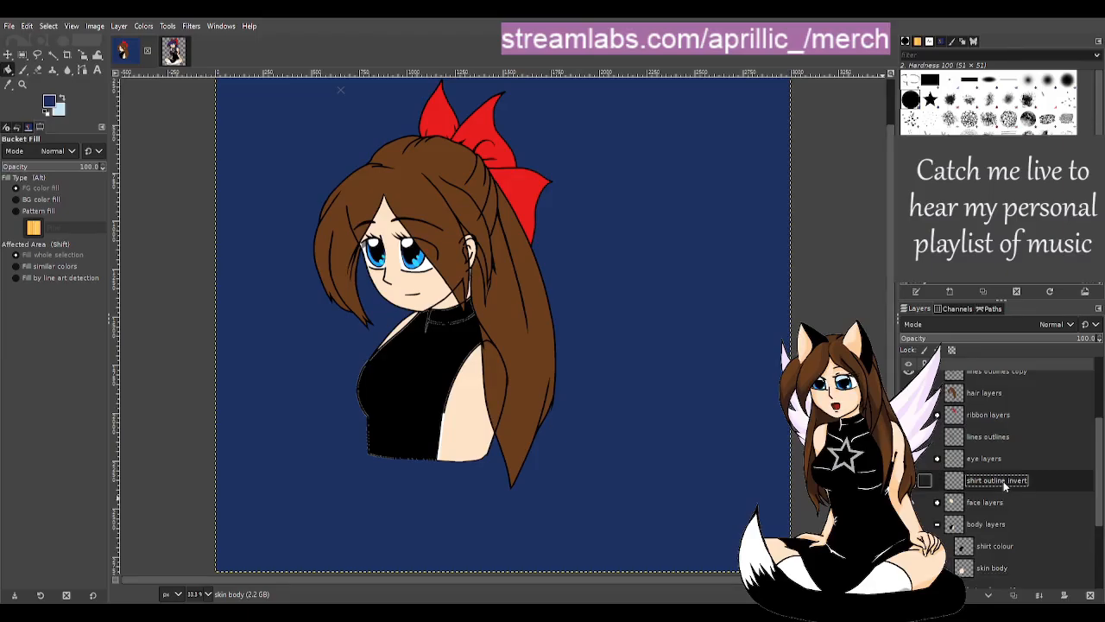
scroll(1032, 518, "up", 2)
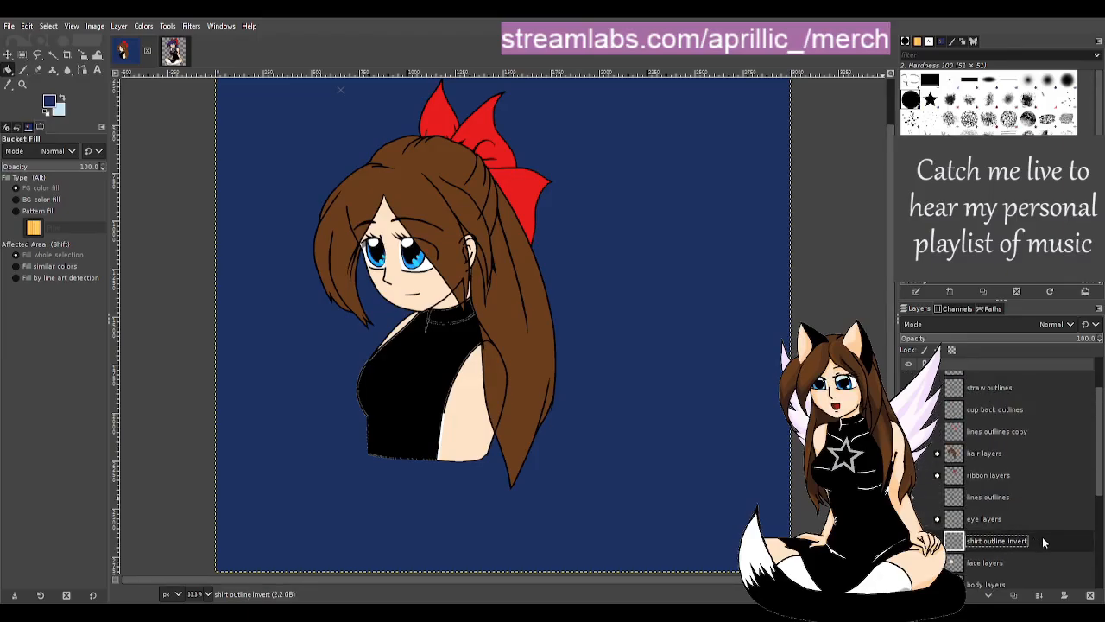
- Move the shirt outline invert layer above lines outlines copy in the layer stack
left_click_drag(1043, 540, 1070, 428)
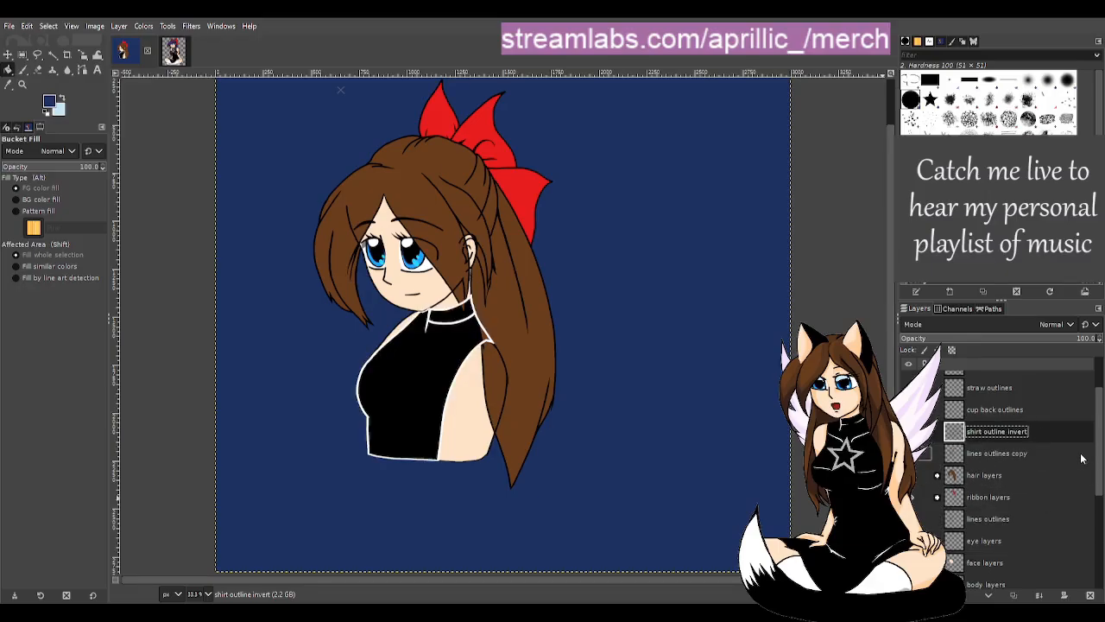
scroll(1071, 461, "up", 2)
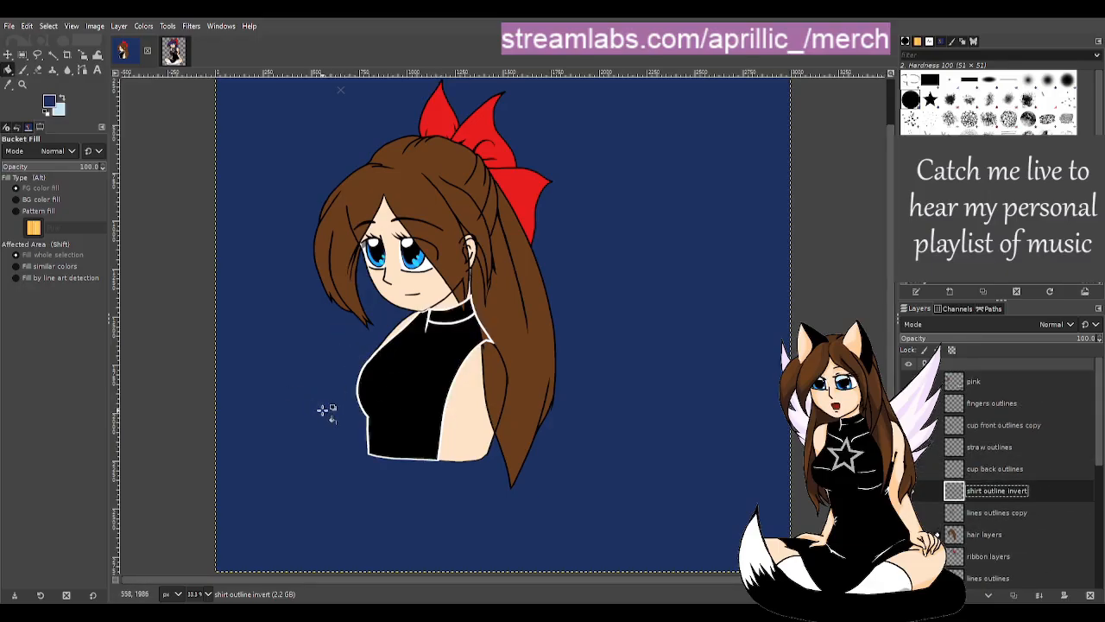
scroll(322, 410, "up", 1)
scroll(513, 286, "up", 1)
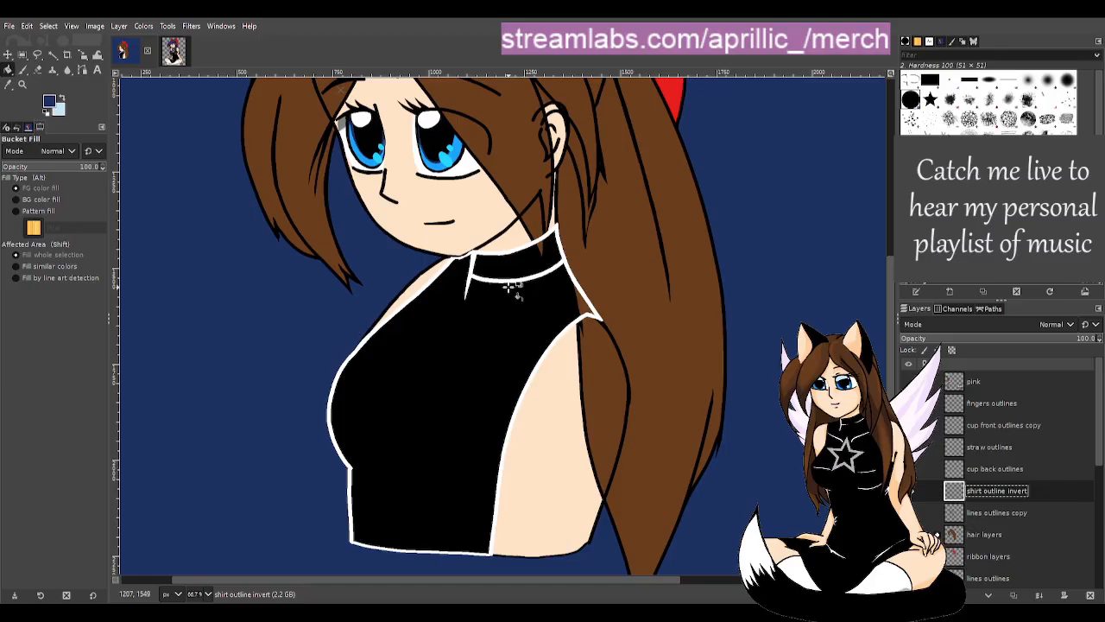
scroll(513, 286, "up", 1)
scroll(508, 293, "down", 1)
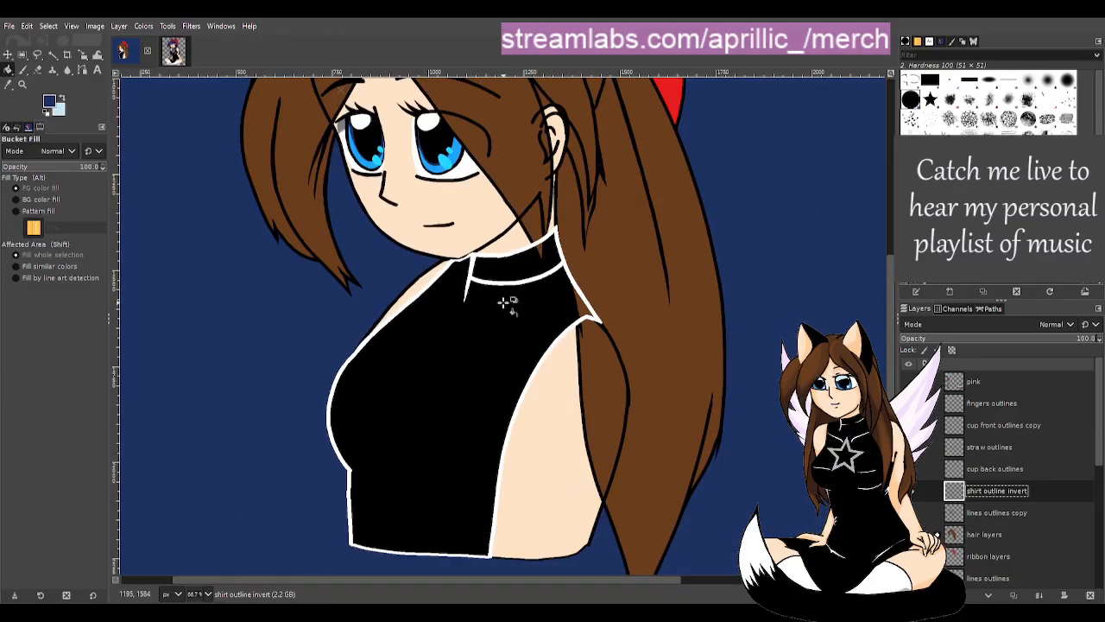
- Erase a stray bit of the collar outline with the Eraser
key("shift+e")
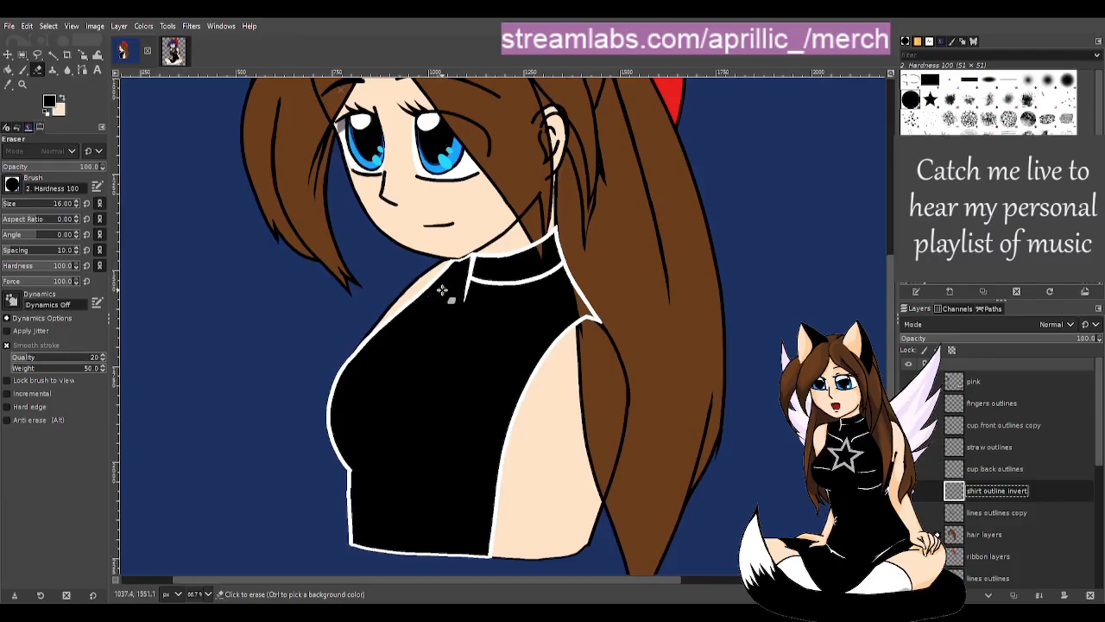
left_click(462, 257)
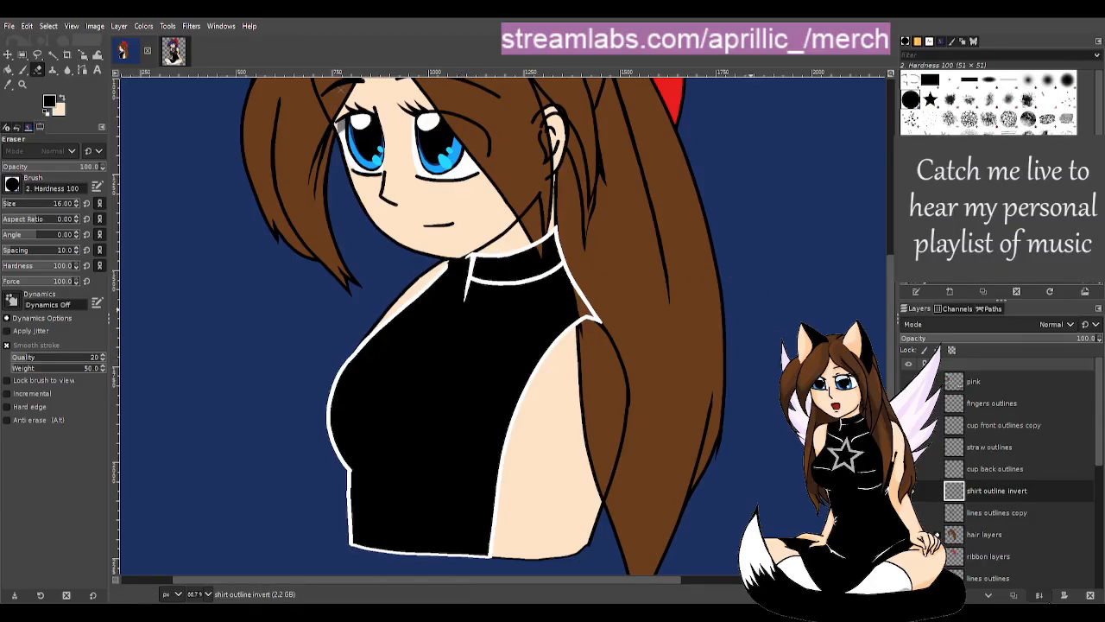
scroll(1029, 506, "down", 1)
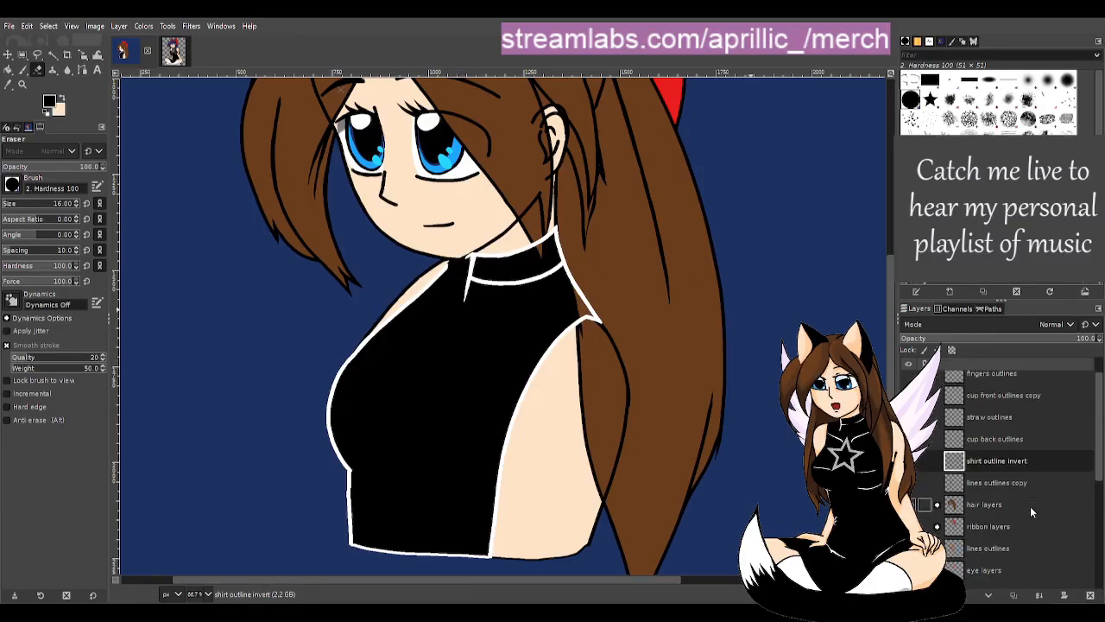
- Pull hair outlines and hair colours out of the hair group and place shirt outline invert below hair outlines
left_click(990, 484)
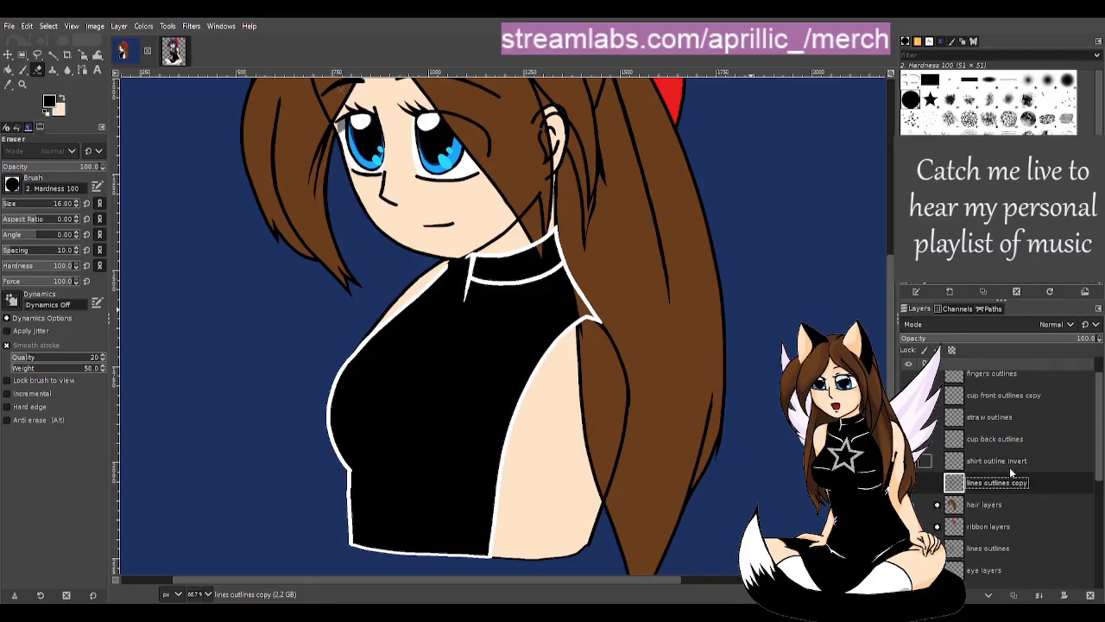
left_click_drag(1010, 463, 1031, 483)
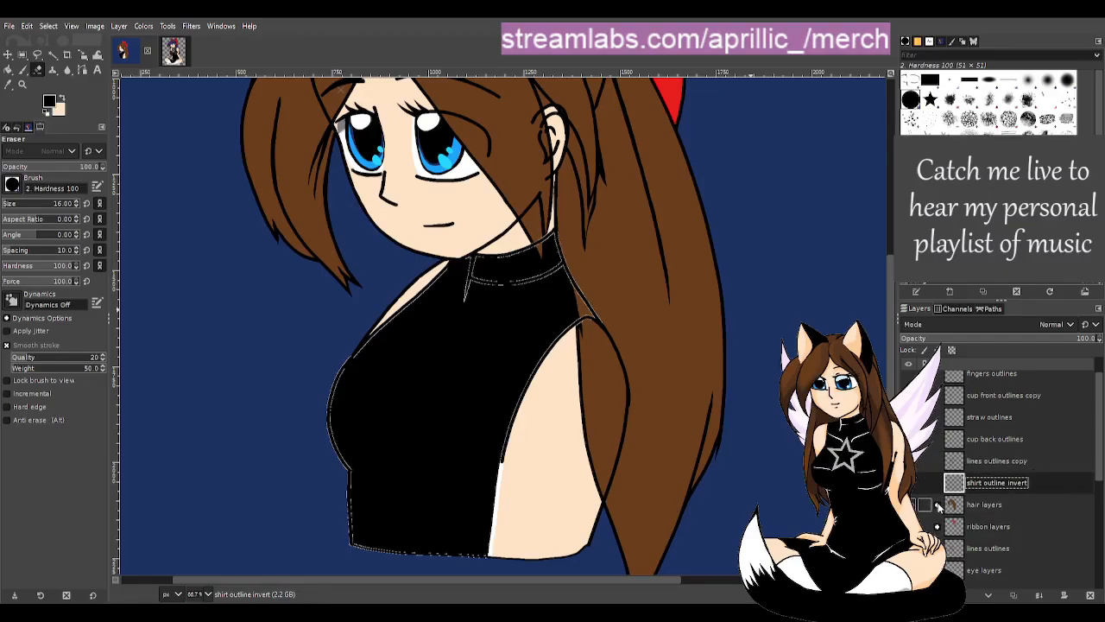
left_click(938, 505)
scroll(1001, 481, "down", 1)
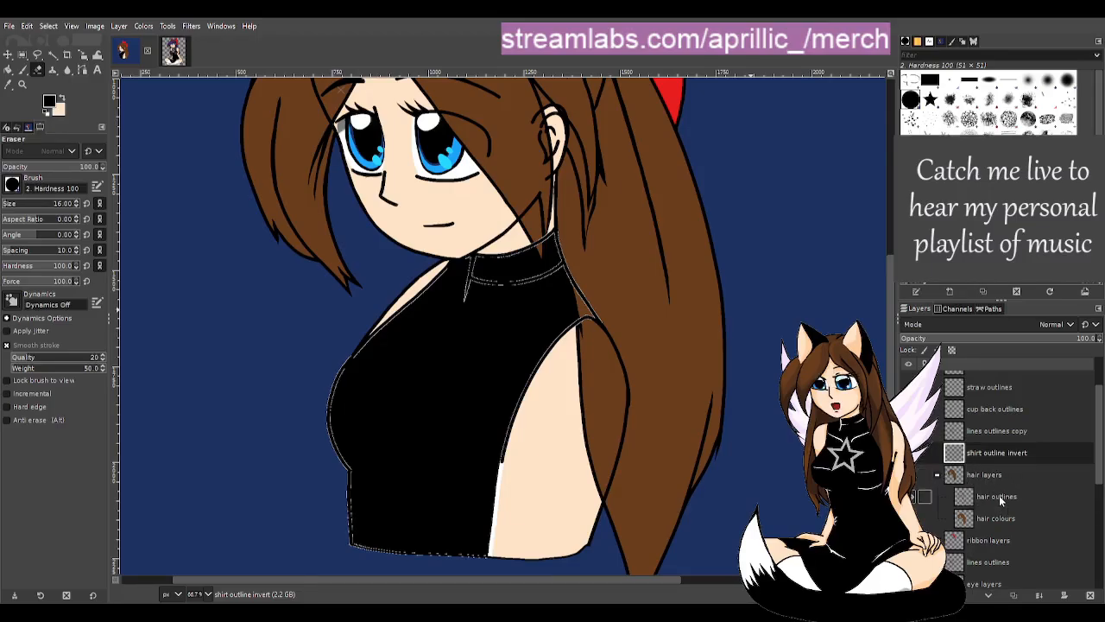
left_click_drag(1000, 496, 978, 469)
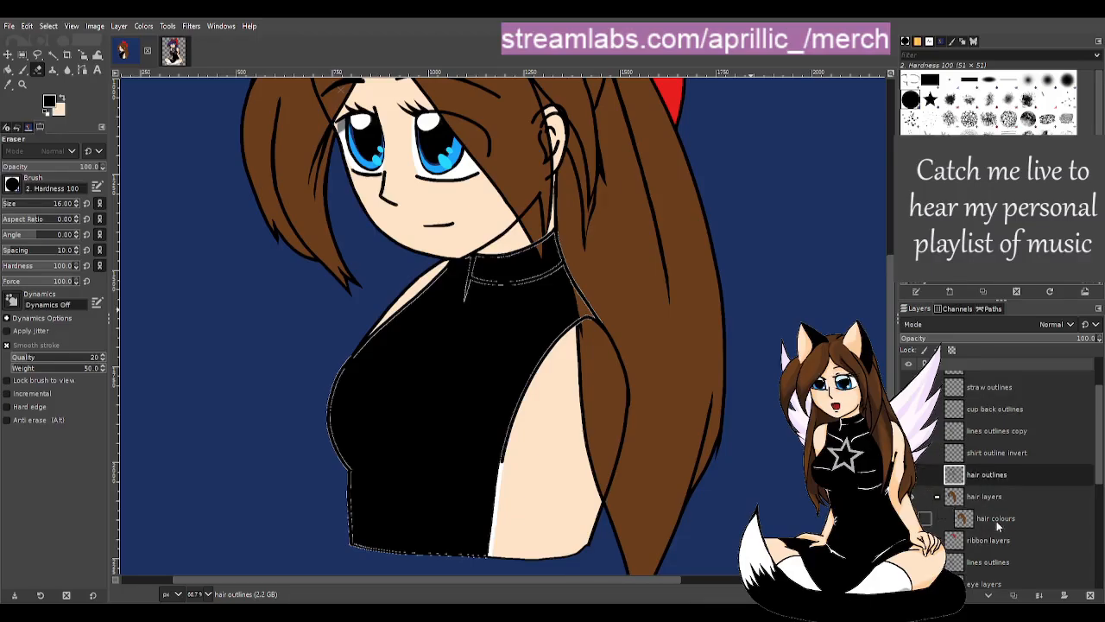
left_click_drag(997, 522, 984, 486)
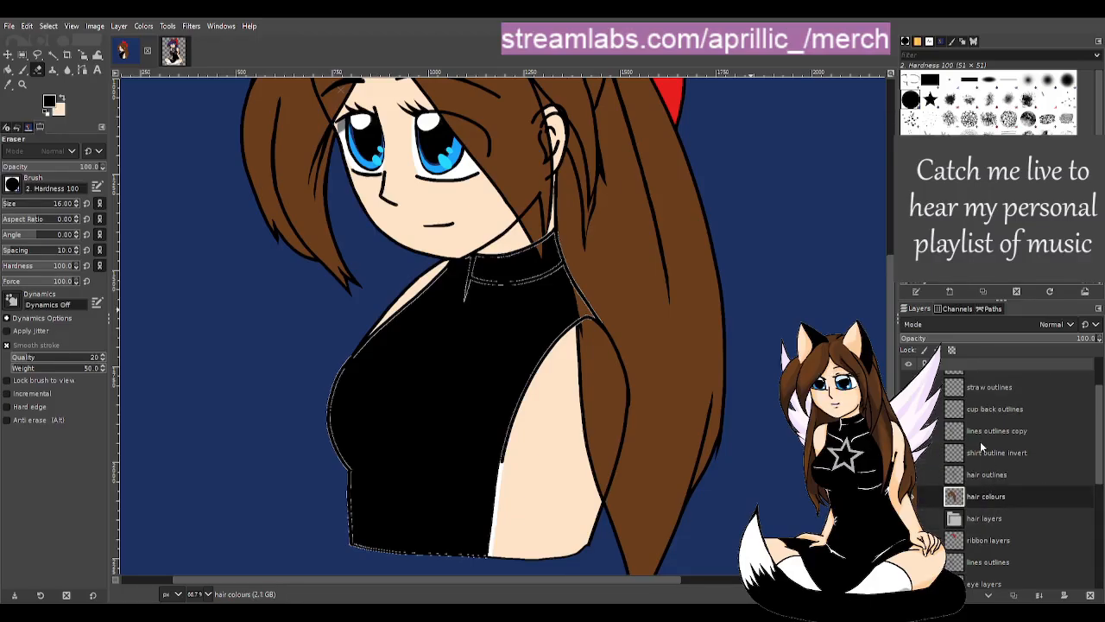
mouse_move(979, 443)
left_mouse_down()
mouse_move(979, 479)
mouse_move(986, 434)
mouse_move(977, 483)
left_mouse_up()
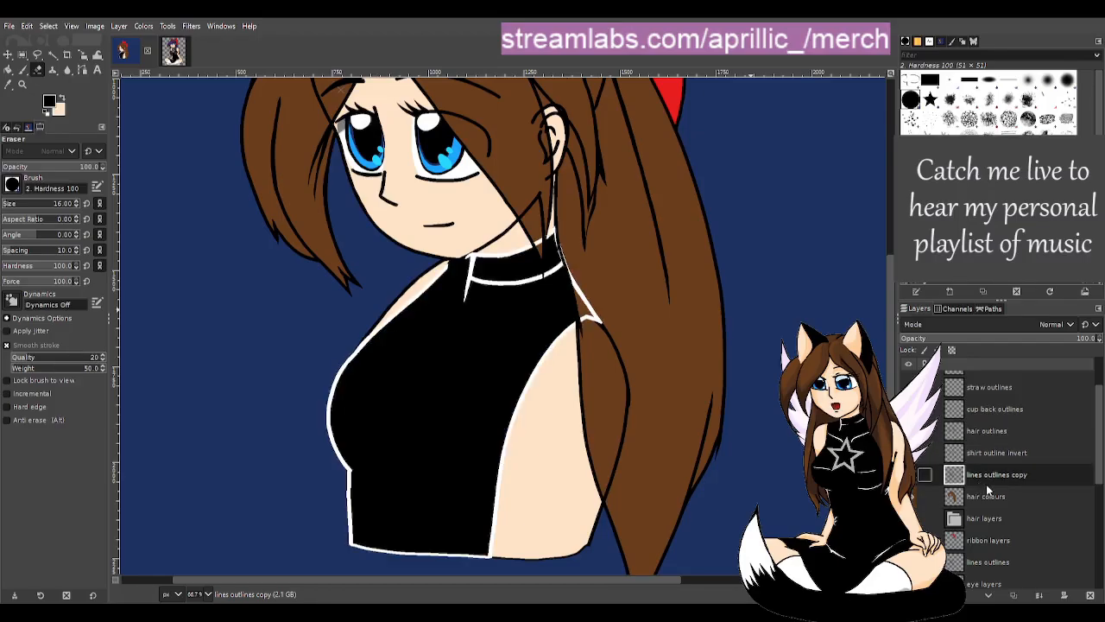
- Switch to Bucket Fill and make shirt outline invert the active layer
key("shift+b")
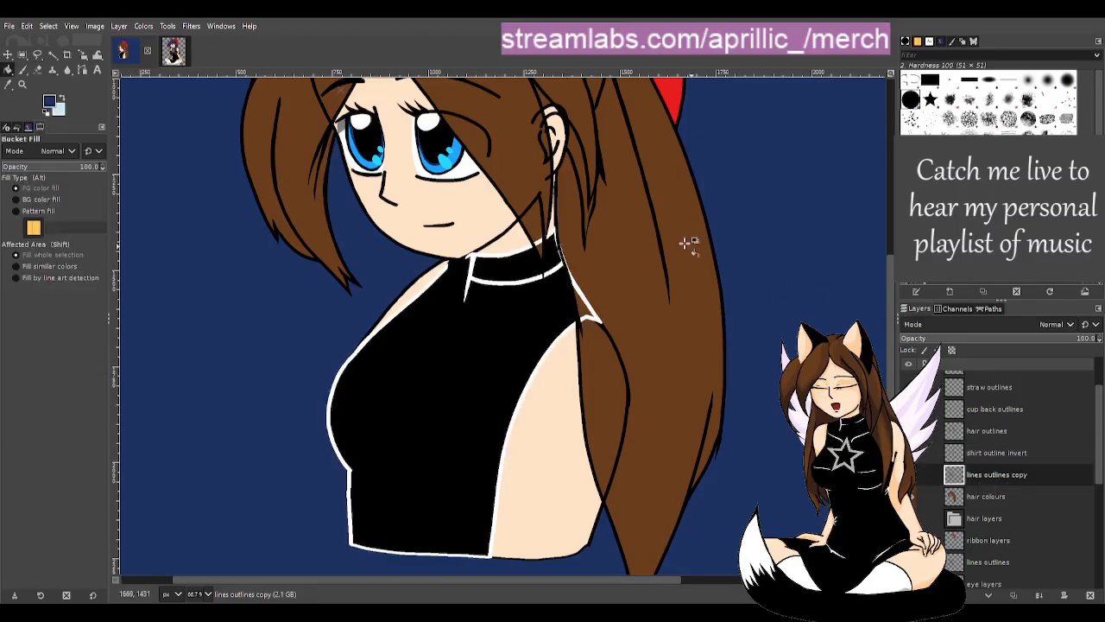
left_click(982, 515)
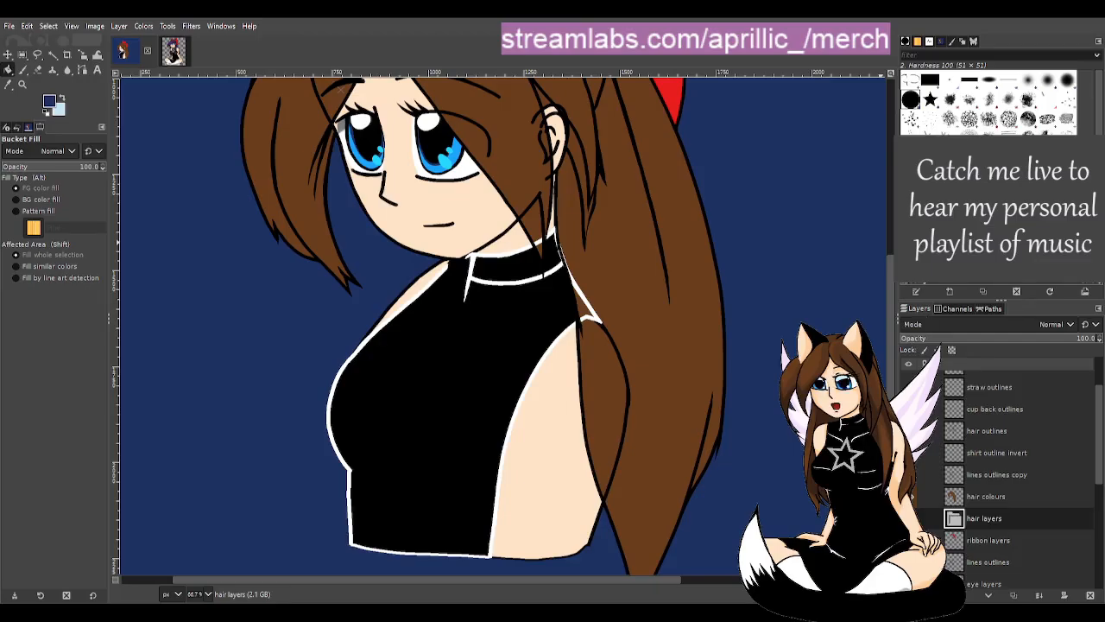
left_click(1023, 527)
left_click(984, 474)
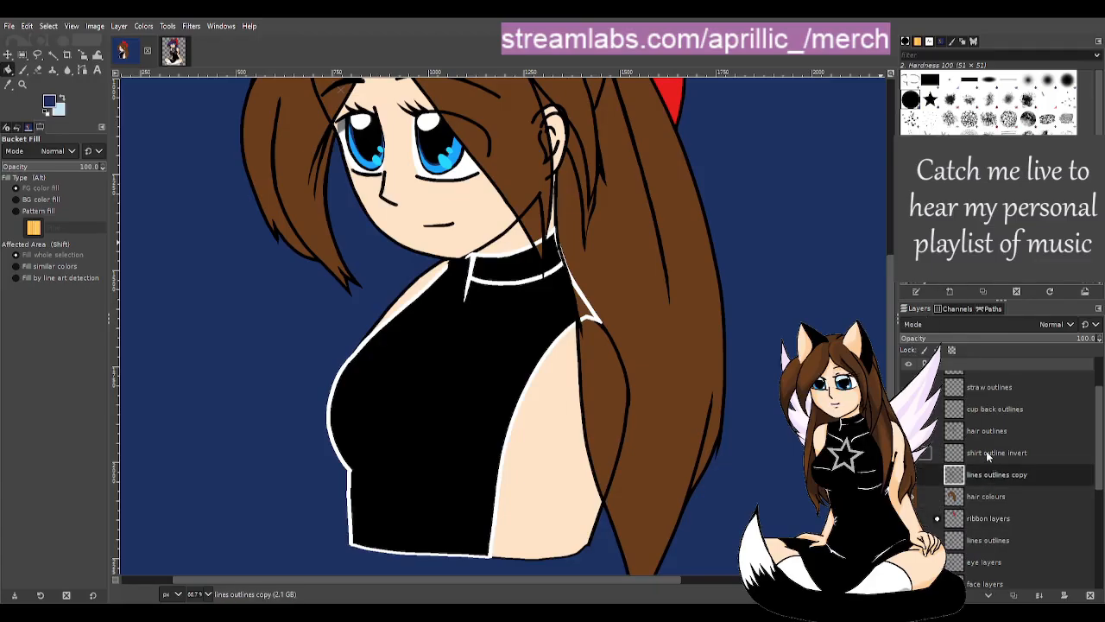
left_click(984, 431)
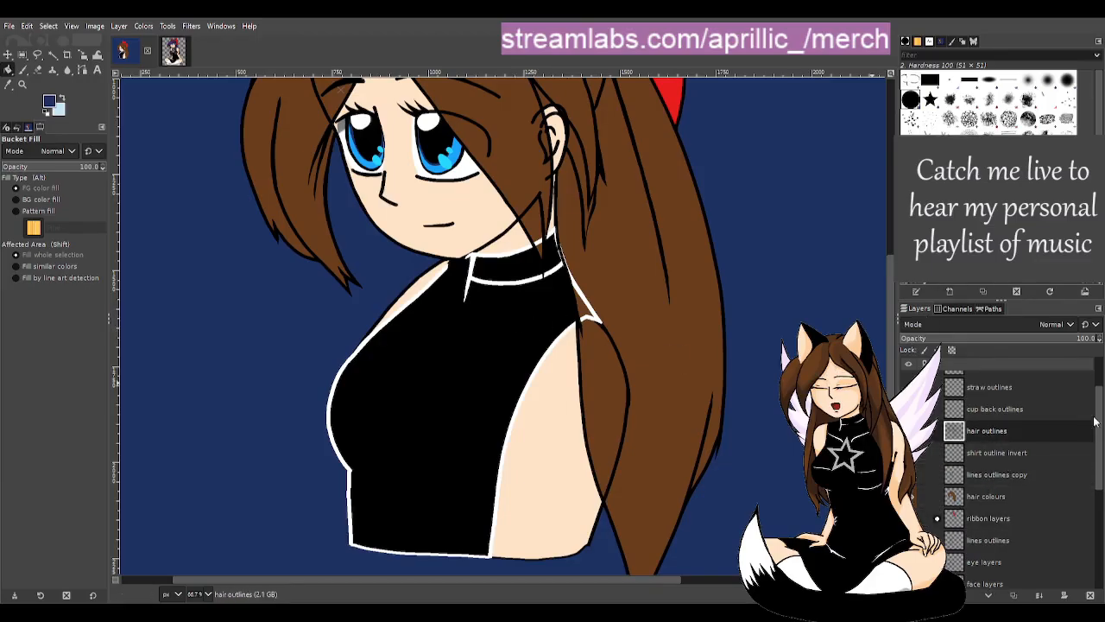
left_click(1003, 456)
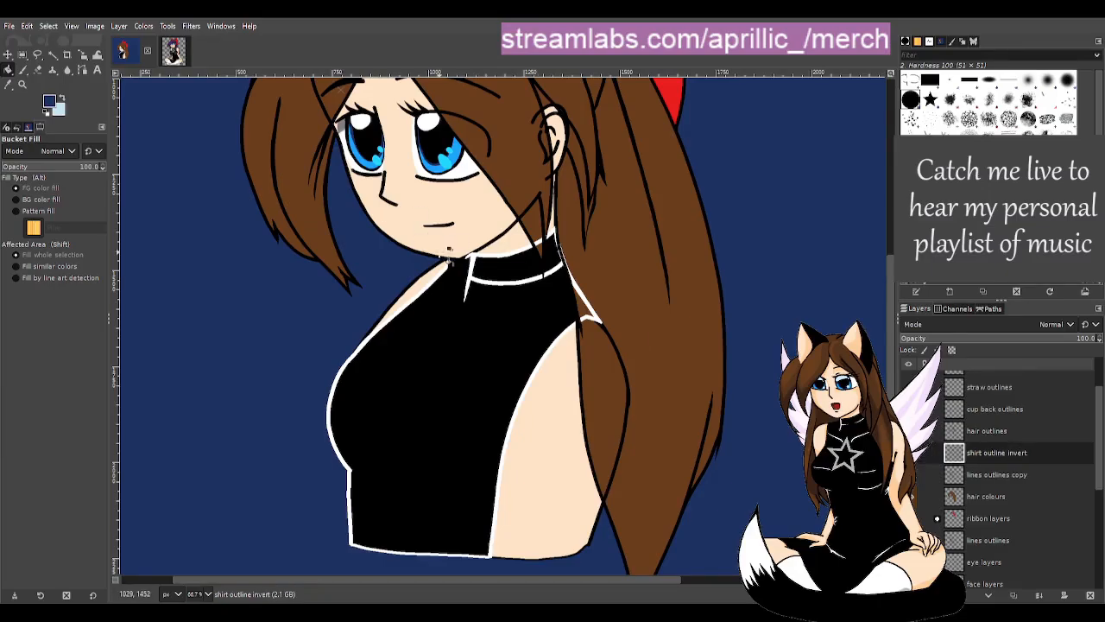
- Zoom in and erase the white spike at the collar's top-left corner
scroll(582, 222, "up", 3)
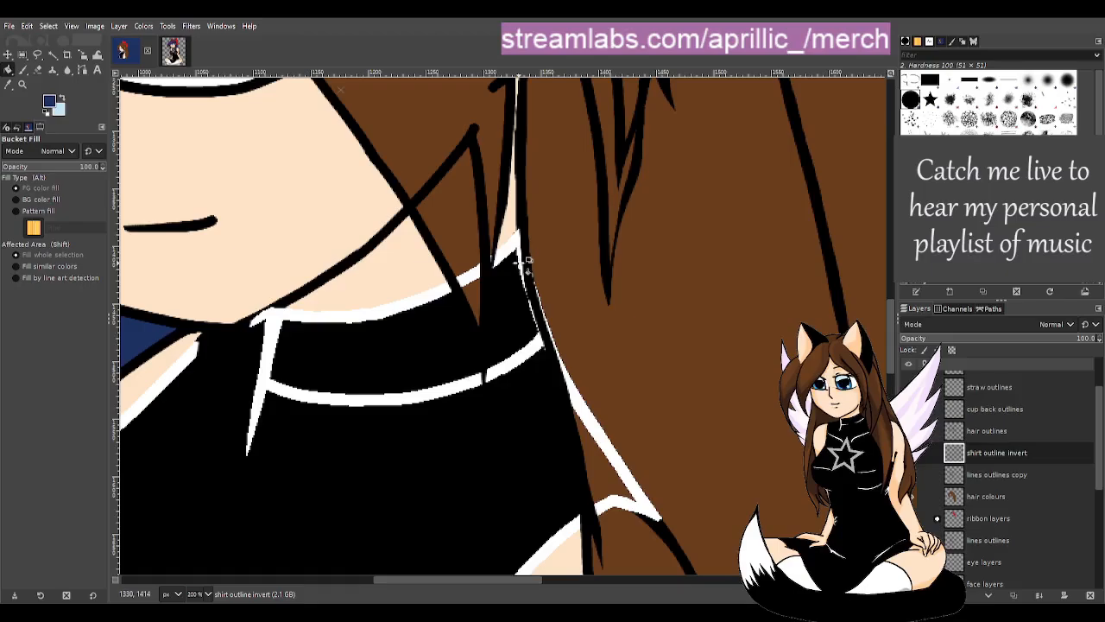
key("d")
key("shift+e")
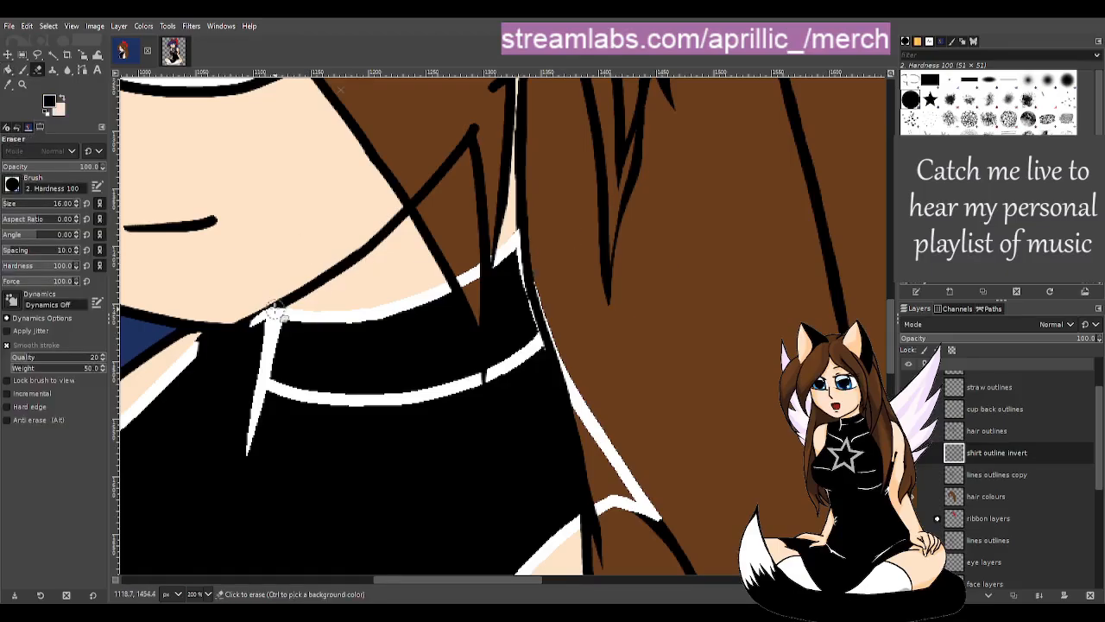
mouse_move(276, 315)
left_mouse_down()
mouse_move(249, 323)
mouse_move(256, 315)
left_mouse_up()
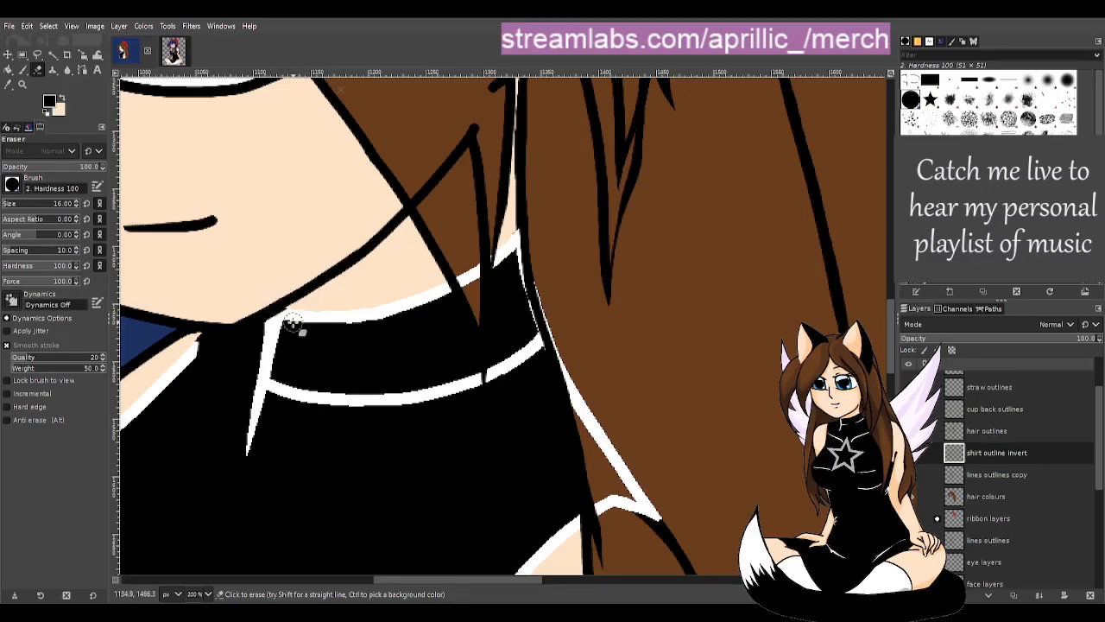
- Erase the white line along the collar's top, redoing a too-thick stroke more finely
left_click_drag(268, 309, 380, 304)
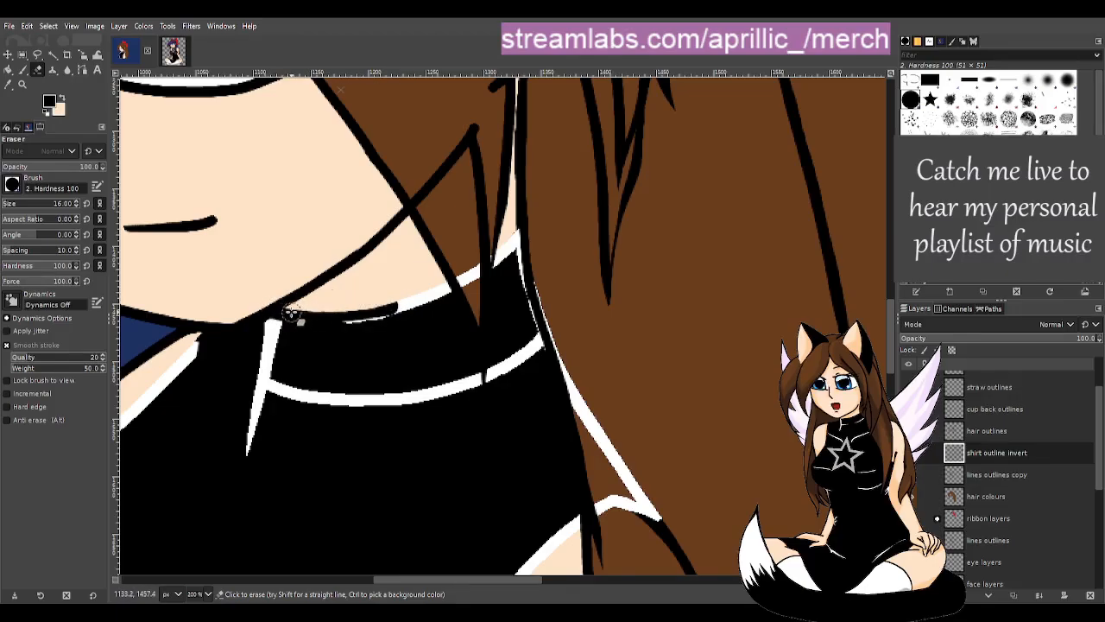
key("ctrl+z")
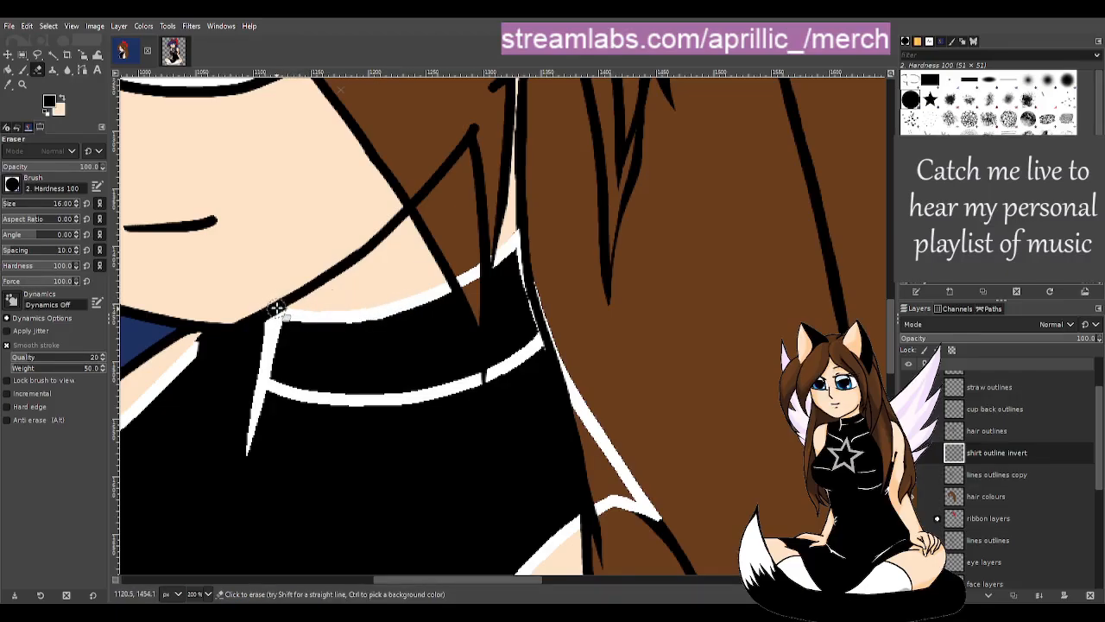
left_click_drag(278, 306, 387, 299)
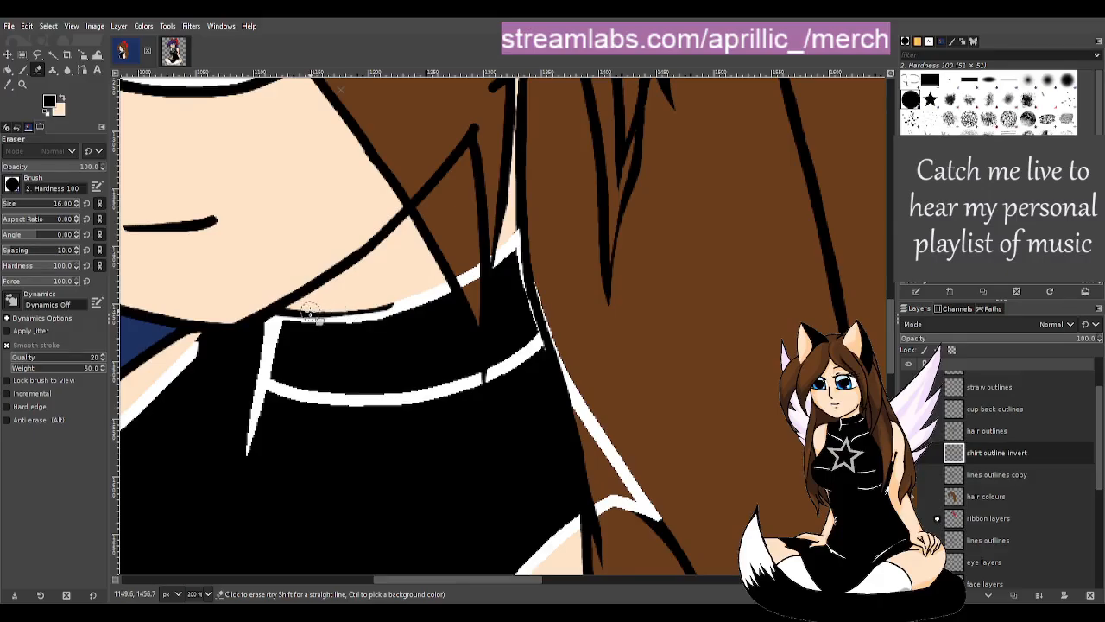
left_click_drag(316, 315, 432, 308)
mouse_move(277, 305)
left_mouse_down()
mouse_move(383, 315)
mouse_move(483, 283)
mouse_move(383, 309)
mouse_move(512, 253)
mouse_move(522, 221)
mouse_move(494, 258)
mouse_move(532, 262)
mouse_move(536, 302)
mouse_move(561, 320)
mouse_move(578, 379)
mouse_move(566, 379)
mouse_move(658, 527)
mouse_move(613, 500)
mouse_move(599, 514)
mouse_move(641, 505)
left_mouse_up()
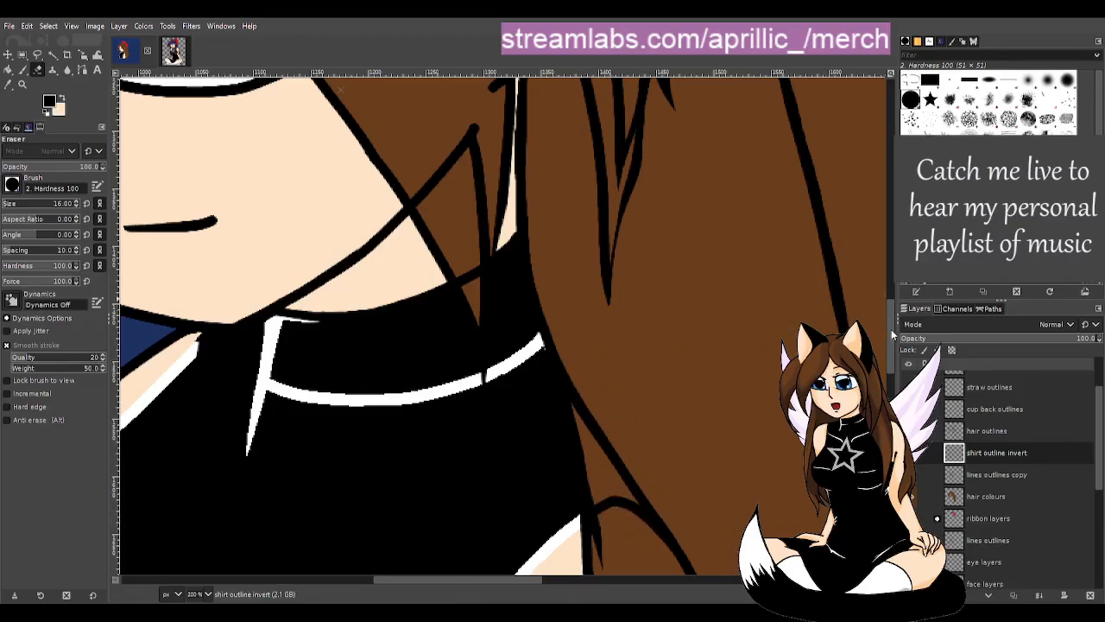
mouse_move(891, 332)
left_mouse_down()
mouse_move(887, 386)
mouse_move(880, 335)
mouse_move(887, 341)
left_mouse_up()
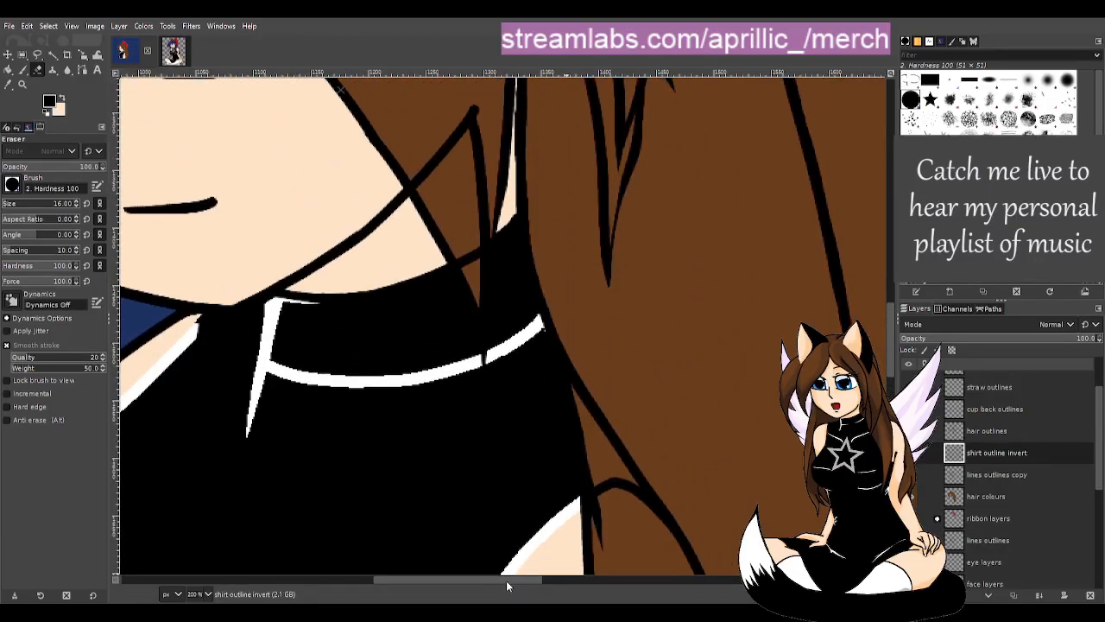
left_click_drag(506, 580, 457, 578)
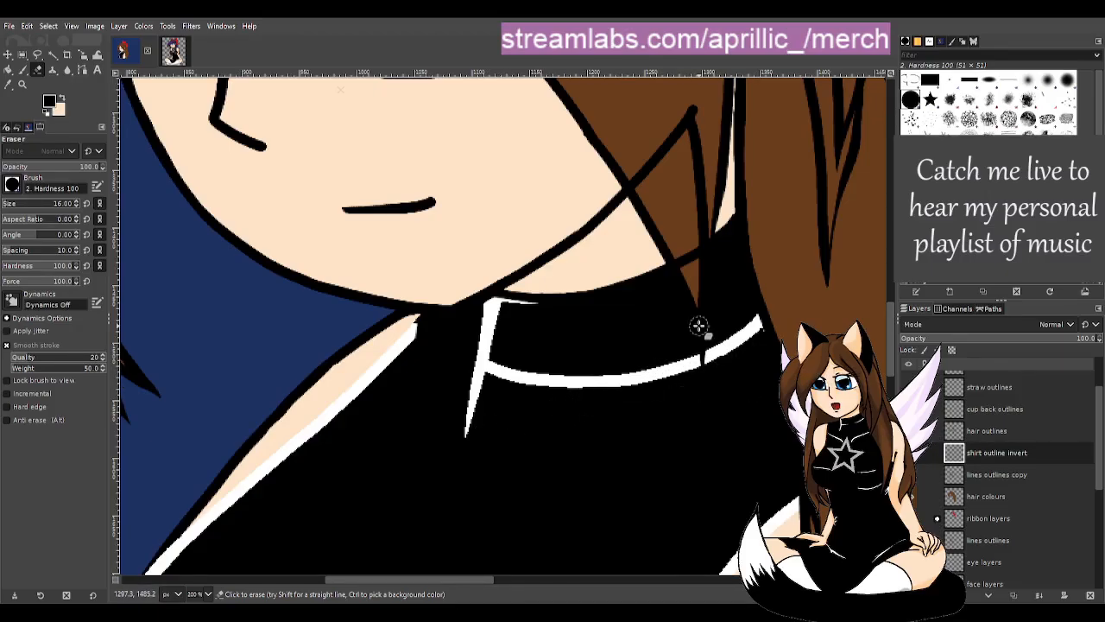
key("shift+b")
scroll(610, 278, "down", 2)
scroll(658, 429, "down", 2)
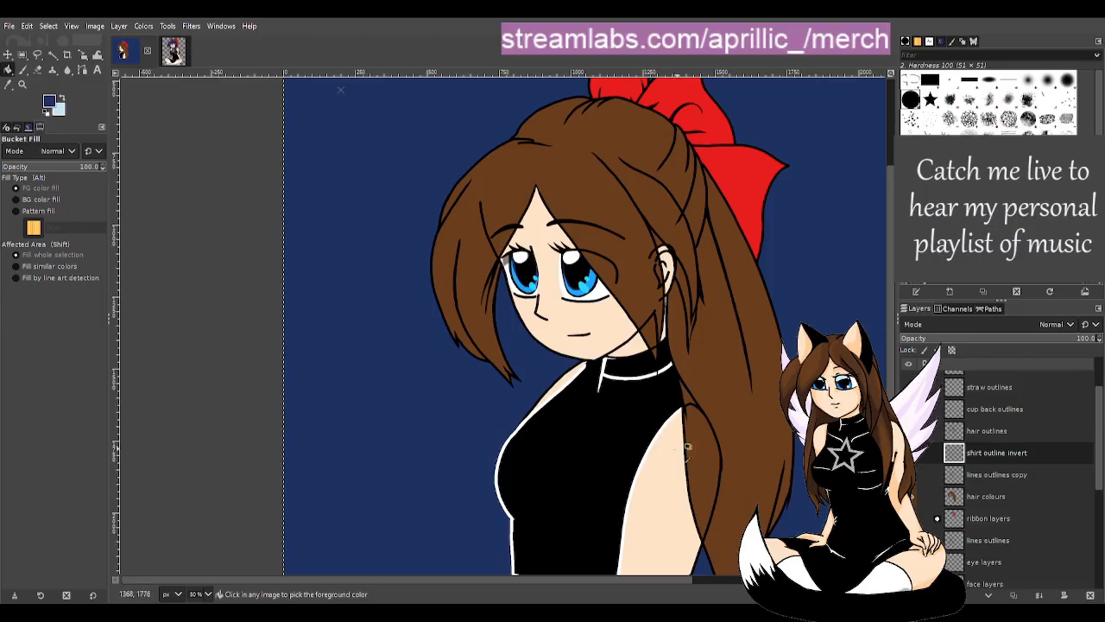
- Select the white outline around the shirt by colour with Fuzzy Select
scroll(652, 430, "down", 1)
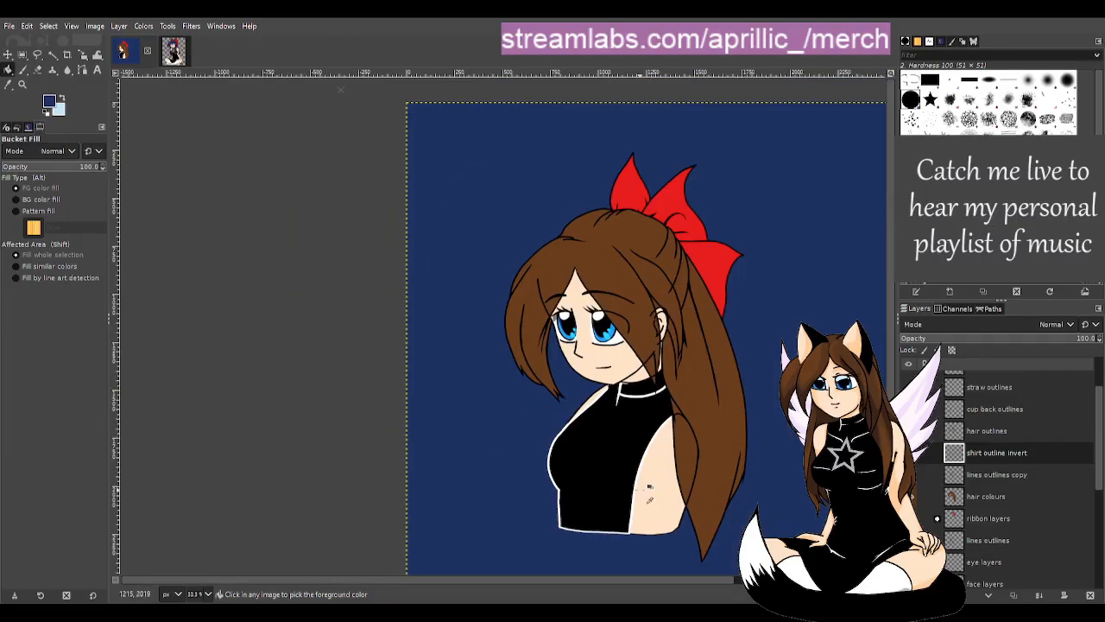
scroll(649, 489, "up", 2)
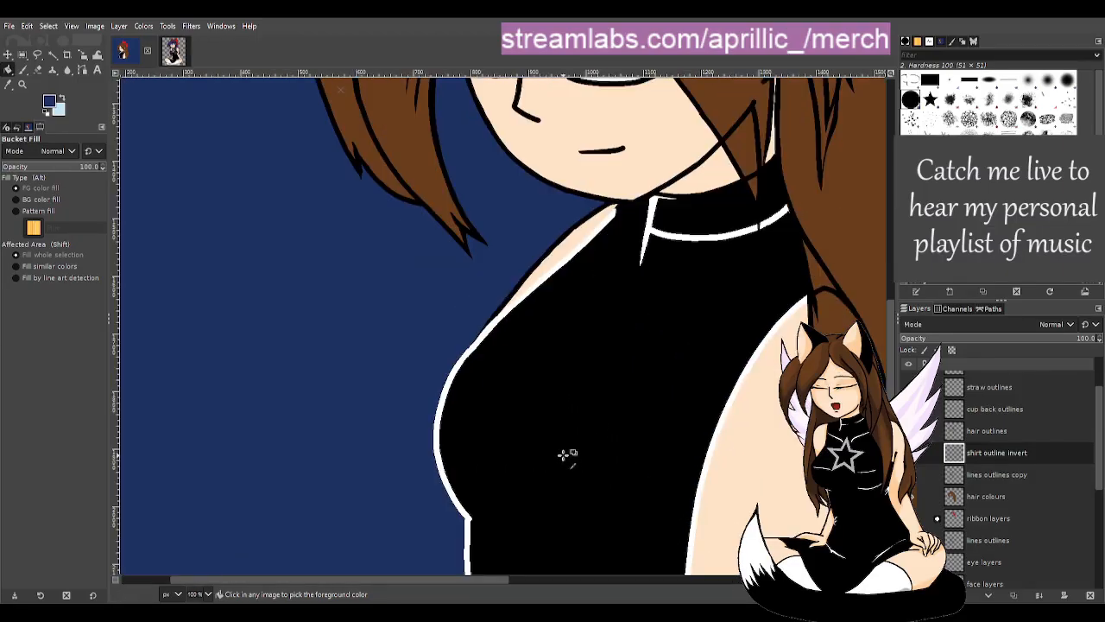
scroll(571, 454, "up", 1)
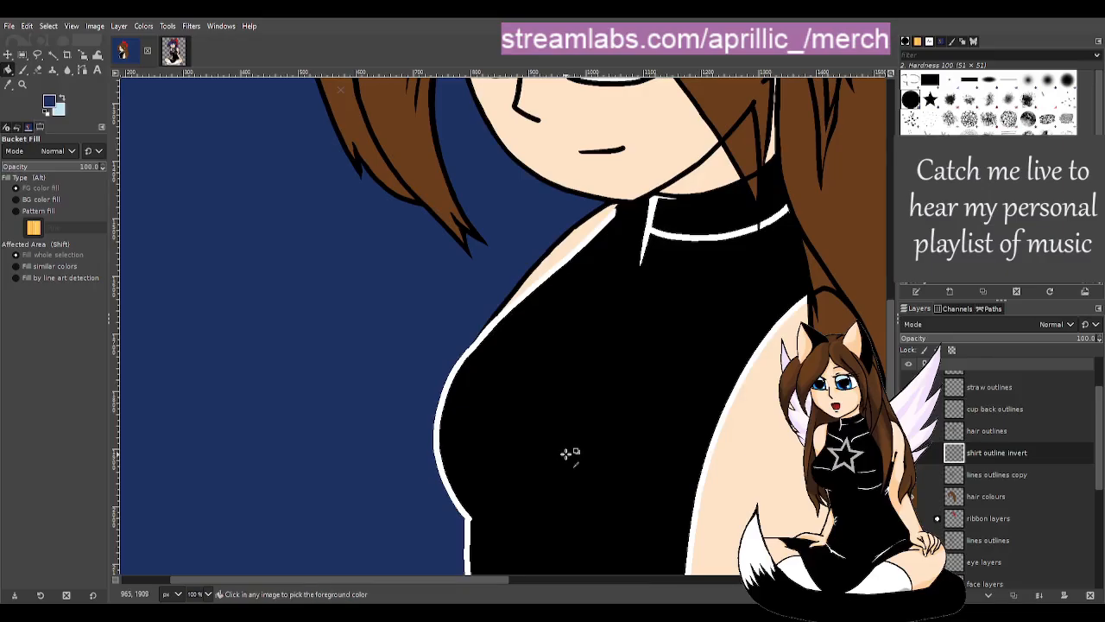
scroll(570, 455, "down", 1)
scroll(570, 456, "down", 2)
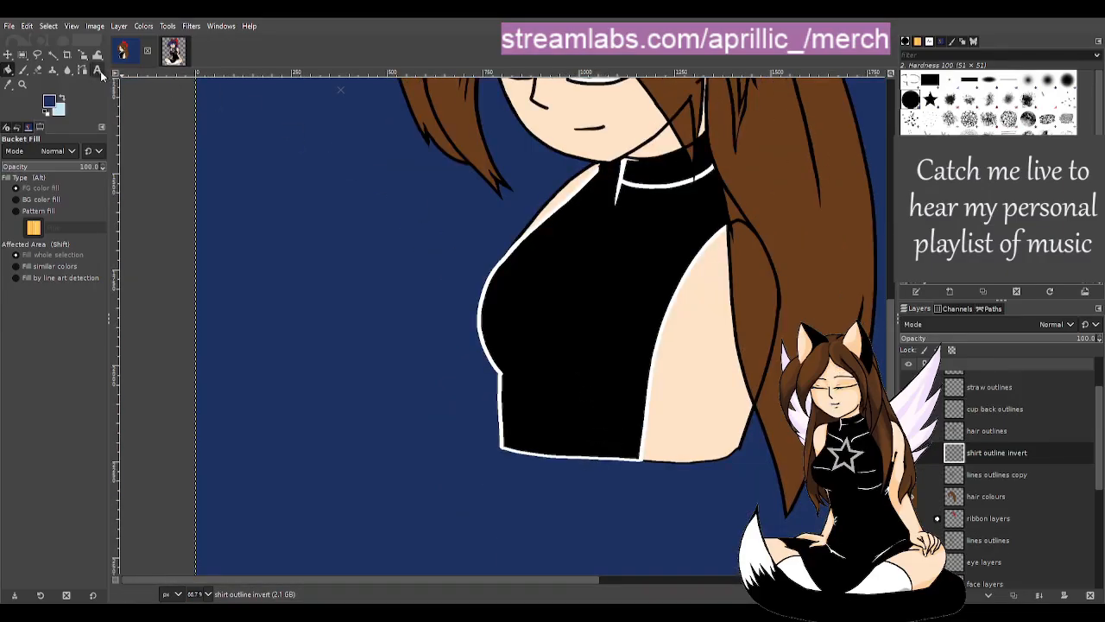
left_click(52, 53)
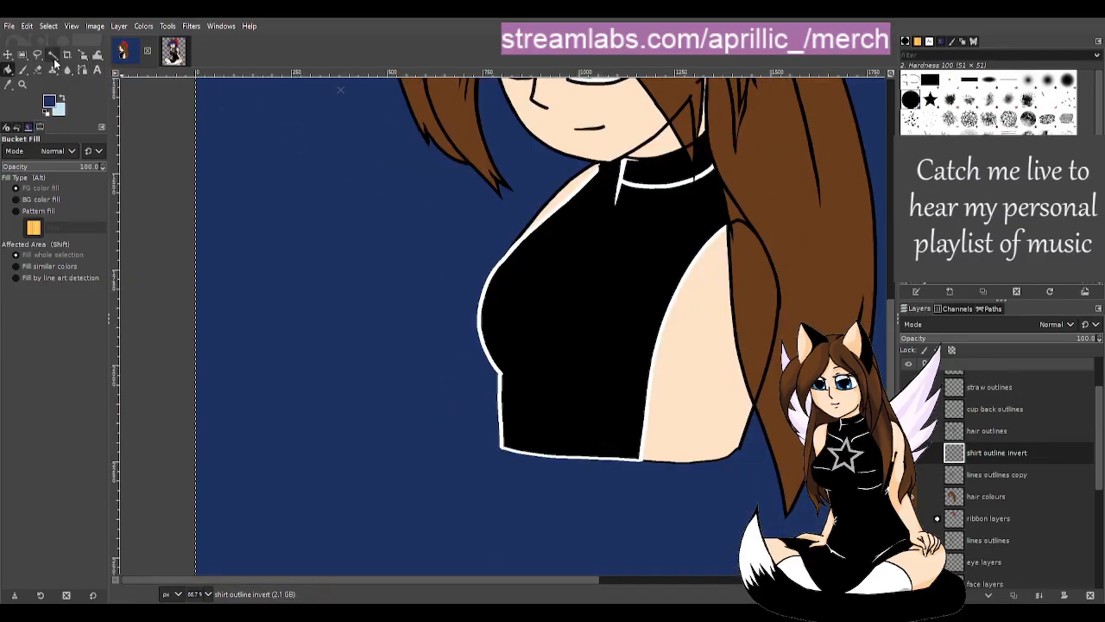
left_click(654, 348)
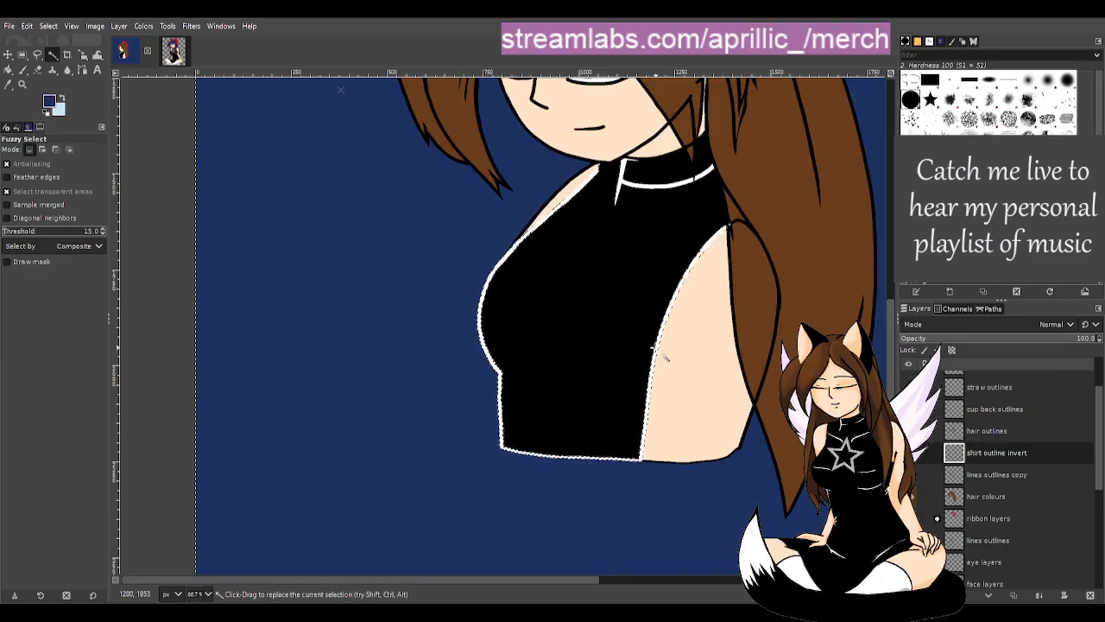
- Erase the selected white outline along both shirt edges with a size 98 eraser
key("shift+e")
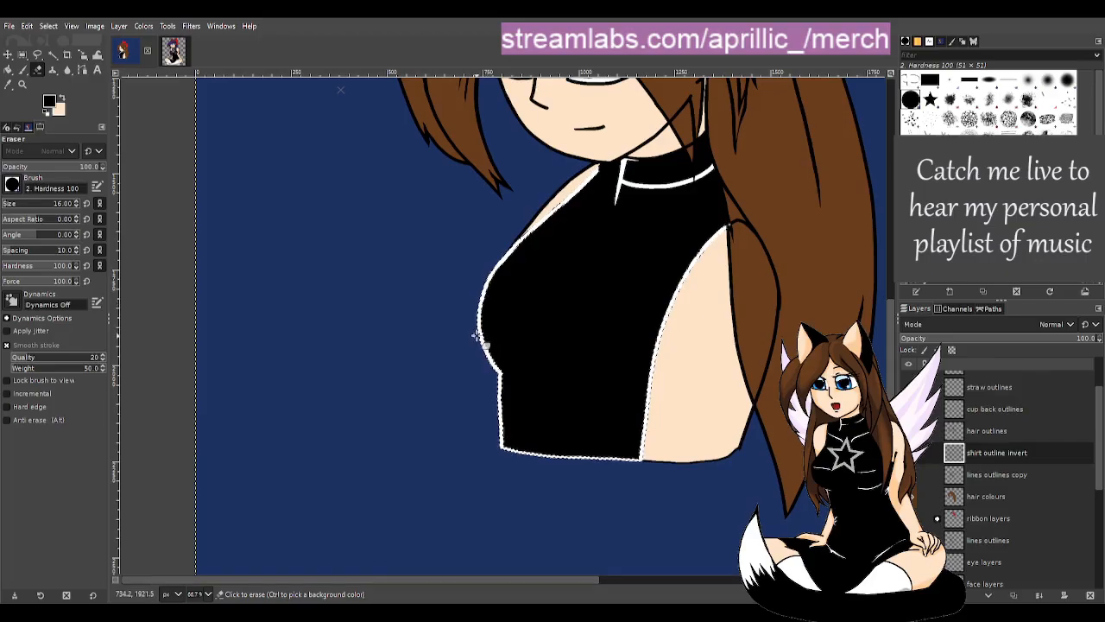
left_click(20, 204)
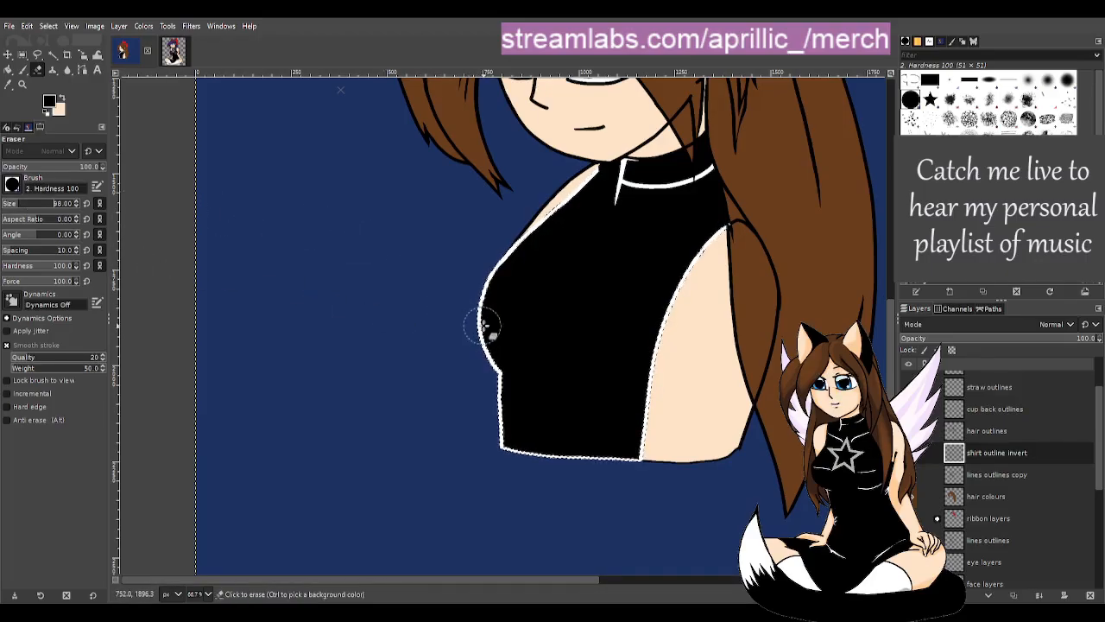
mouse_move(490, 324)
left_mouse_down()
mouse_move(499, 266)
mouse_move(598, 171)
left_mouse_up()
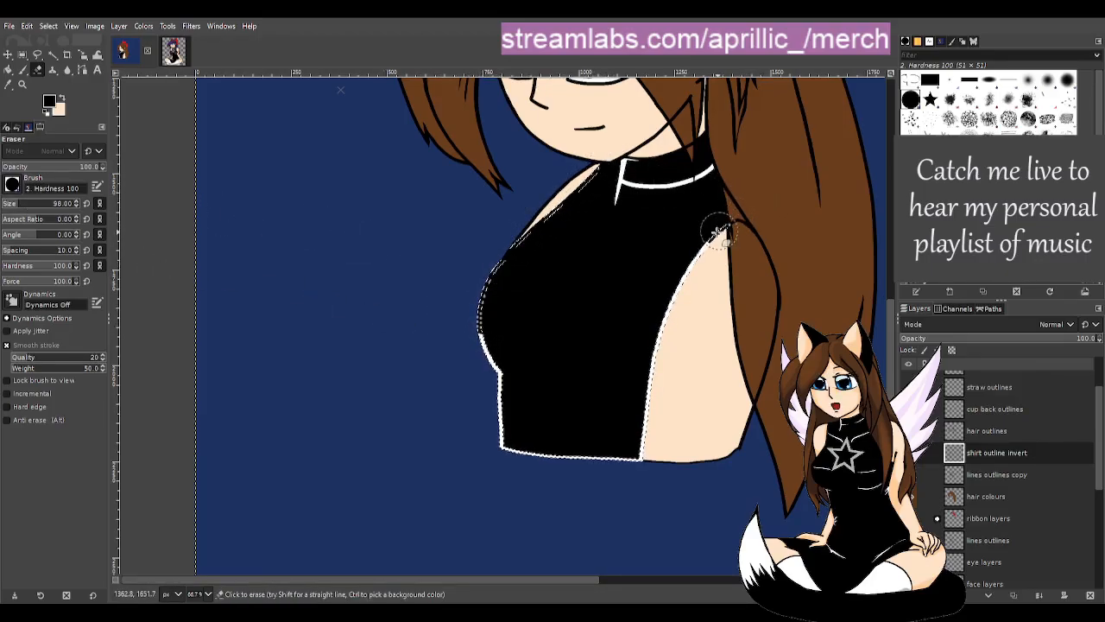
mouse_move(724, 230)
left_mouse_down()
mouse_move(661, 295)
mouse_move(623, 471)
mouse_move(484, 442)
mouse_move(496, 400)
mouse_move(496, 455)
mouse_move(501, 411)
mouse_move(480, 404)
mouse_move(488, 264)
left_mouse_up()
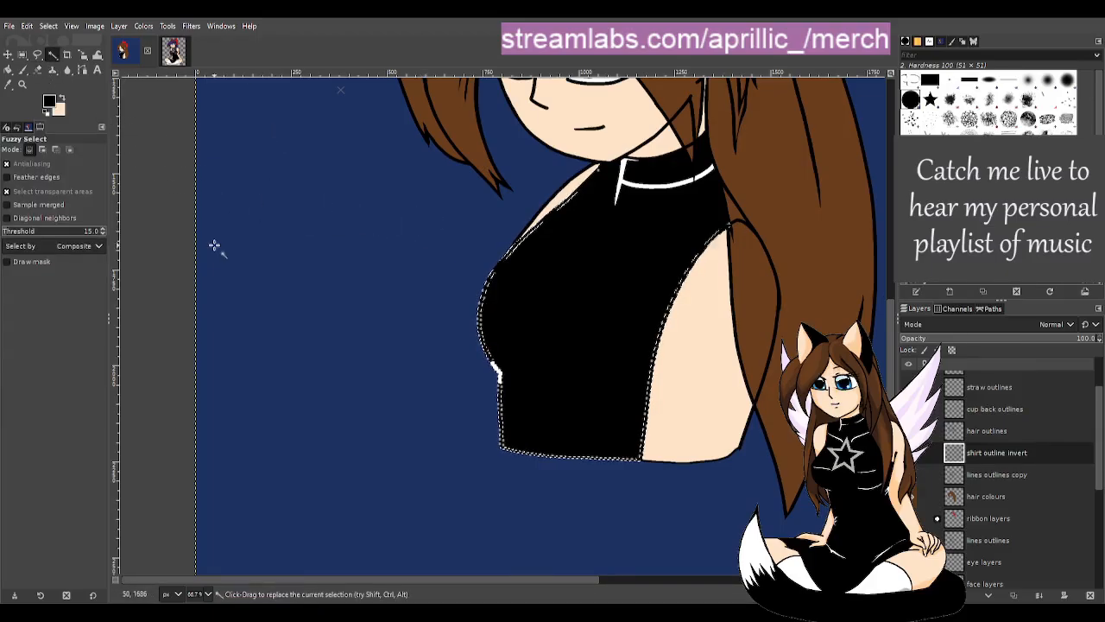
- Clear the selection and erase the leftover white spur at the shirt's lower-left edge
left_click(164, 252)
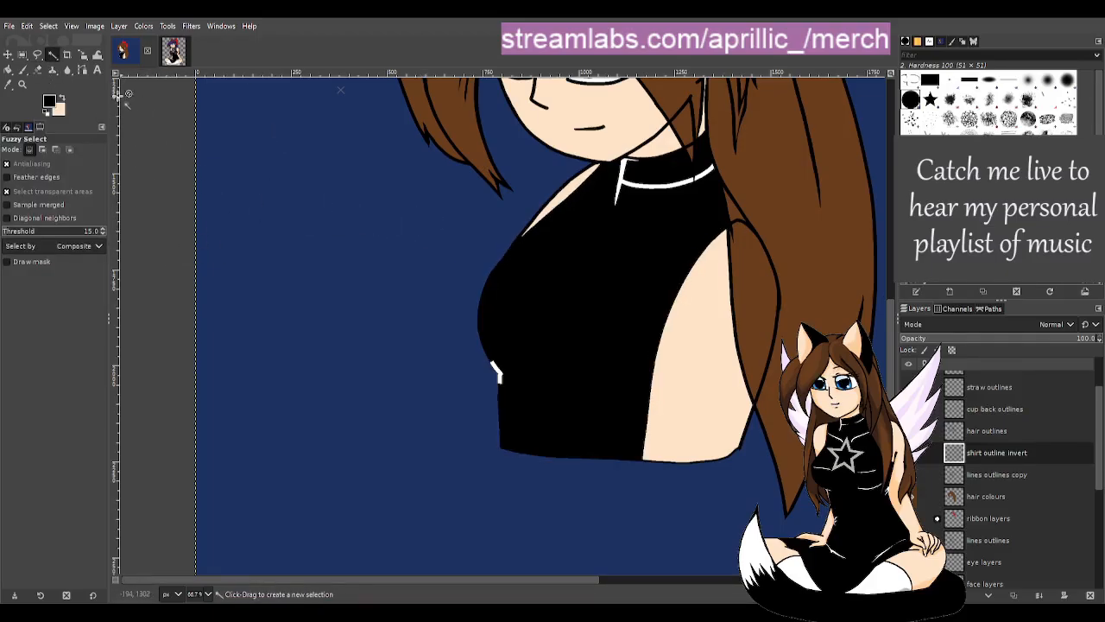
left_click(37, 69)
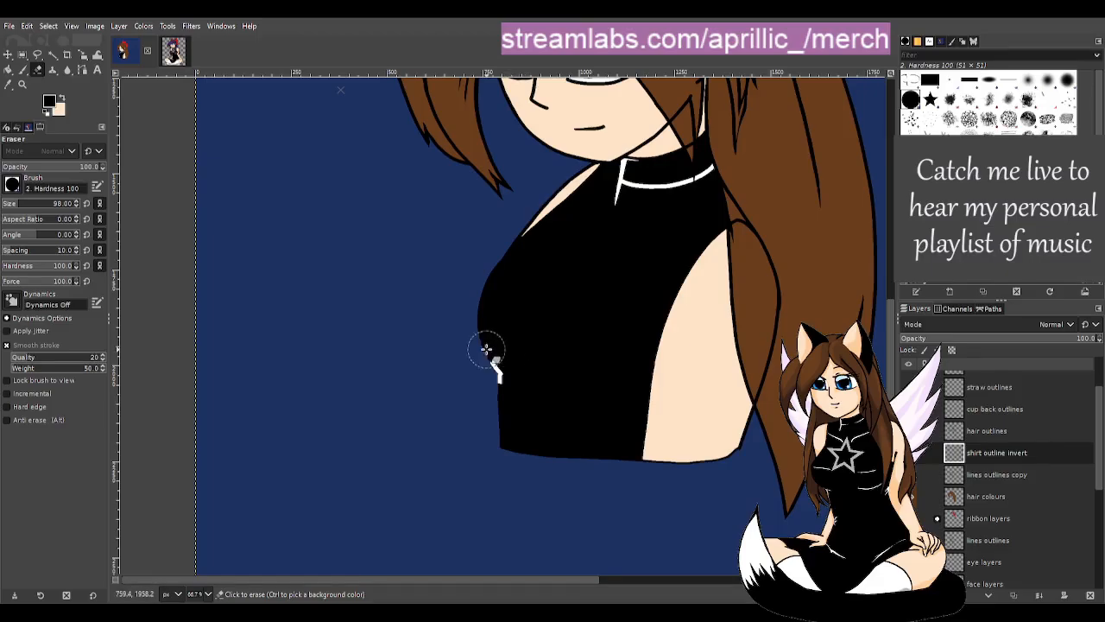
left_click(520, 368)
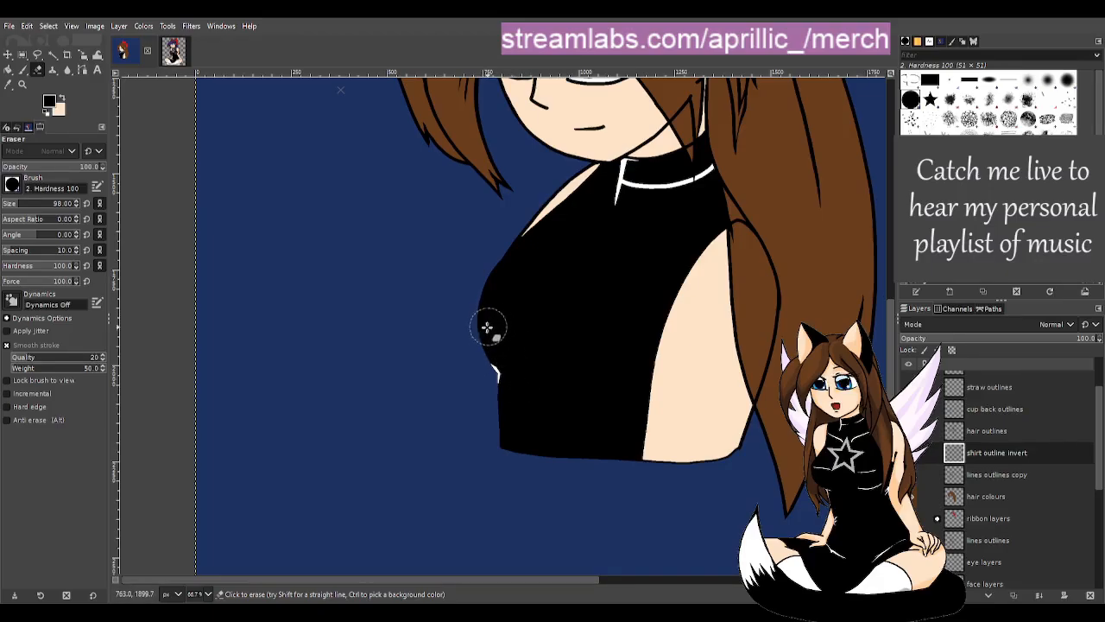
left_click_drag(491, 323, 486, 452)
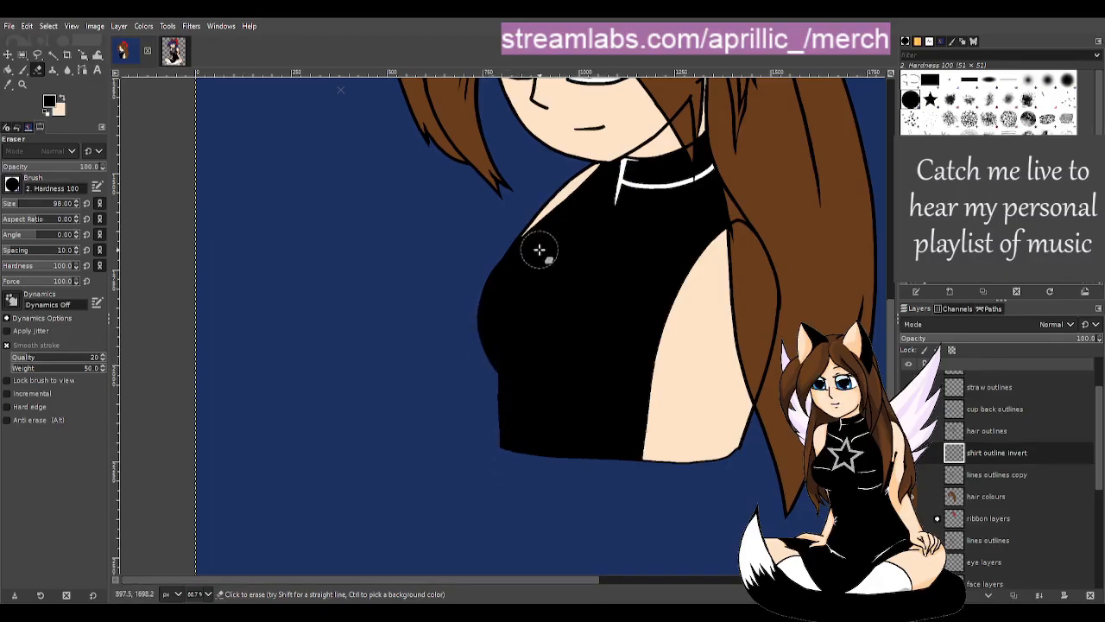
key("u")
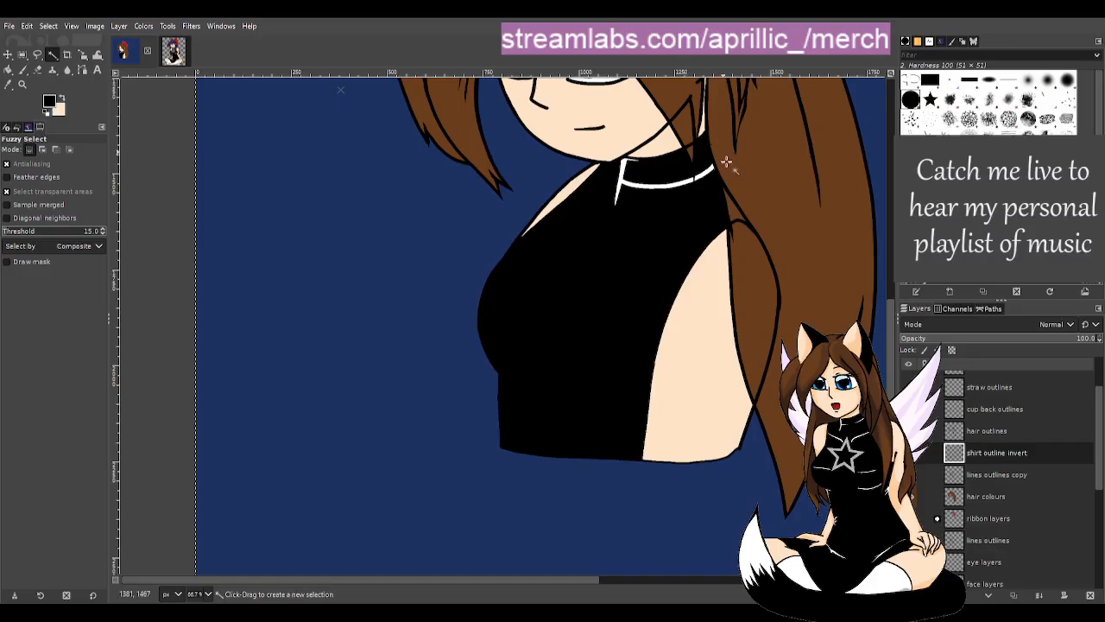
scroll(761, 202, "up", 3)
scroll(813, 268, "up", 4)
scroll(816, 280, "down", 1)
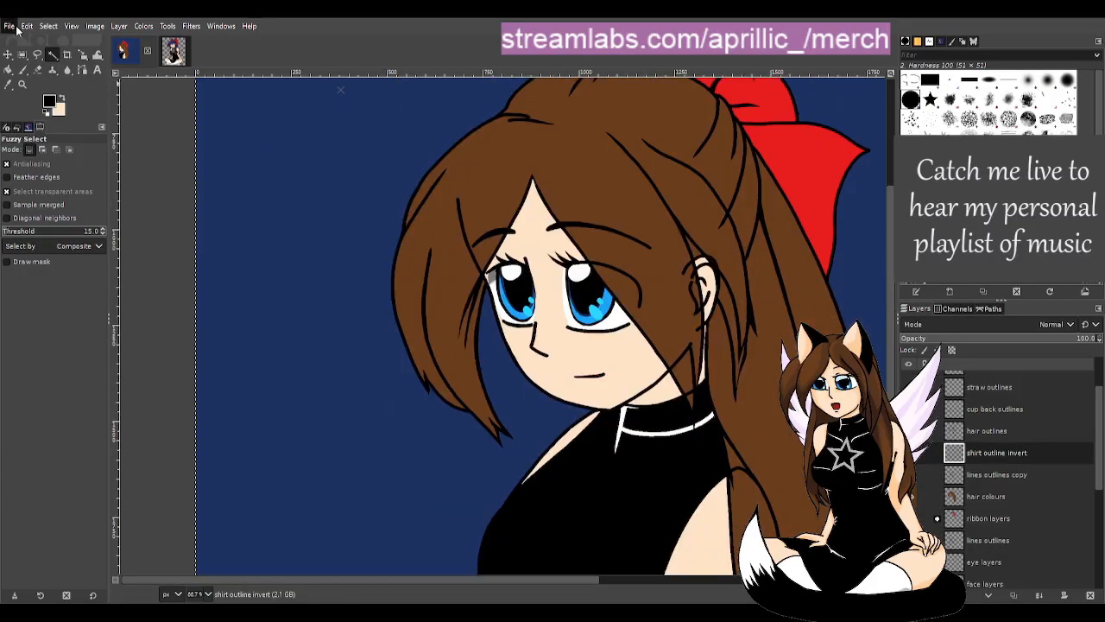
- Save the portrait to susbrarella drink.xcf with Ctrl+S
key("ctrl+s")
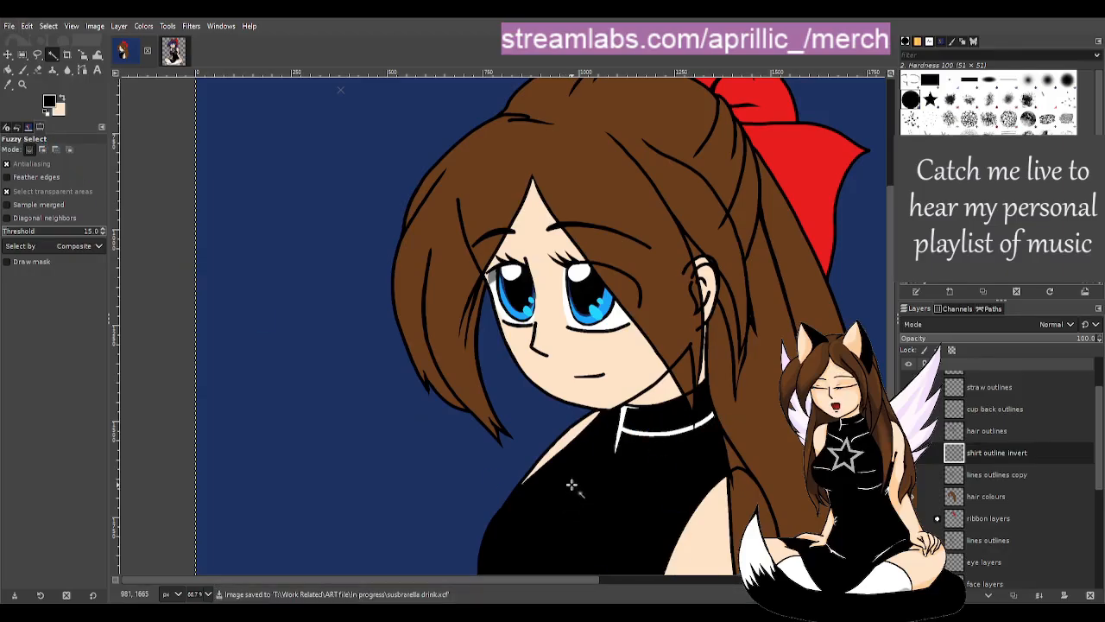
mouse_move(417, 582)
left_mouse_down()
mouse_move(469, 591)
mouse_move(412, 580)
left_mouse_up()
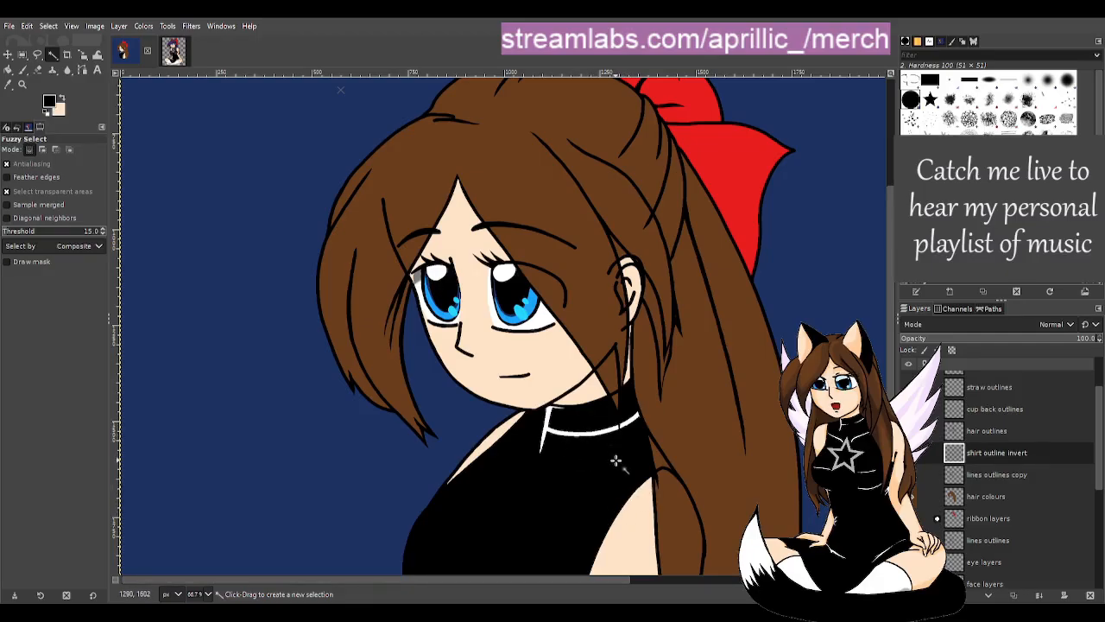
scroll(615, 462, "up", 2)
scroll(603, 463, "up", 1)
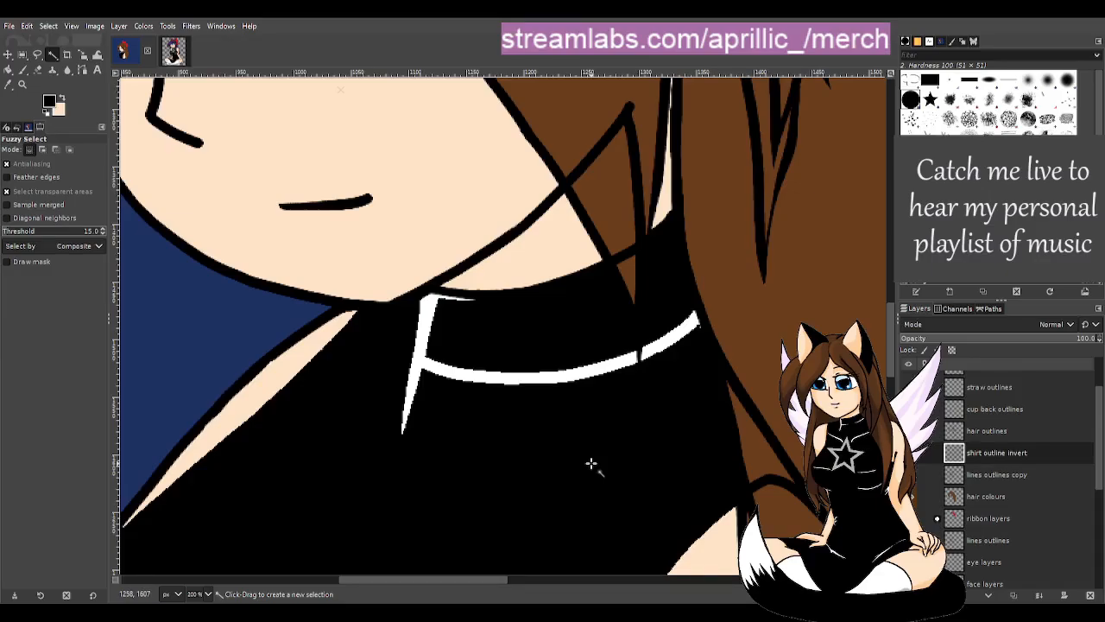
- Erase a short stretch and the thin right end of the collar line, then shrink the eraser to 41
key("shift+e")
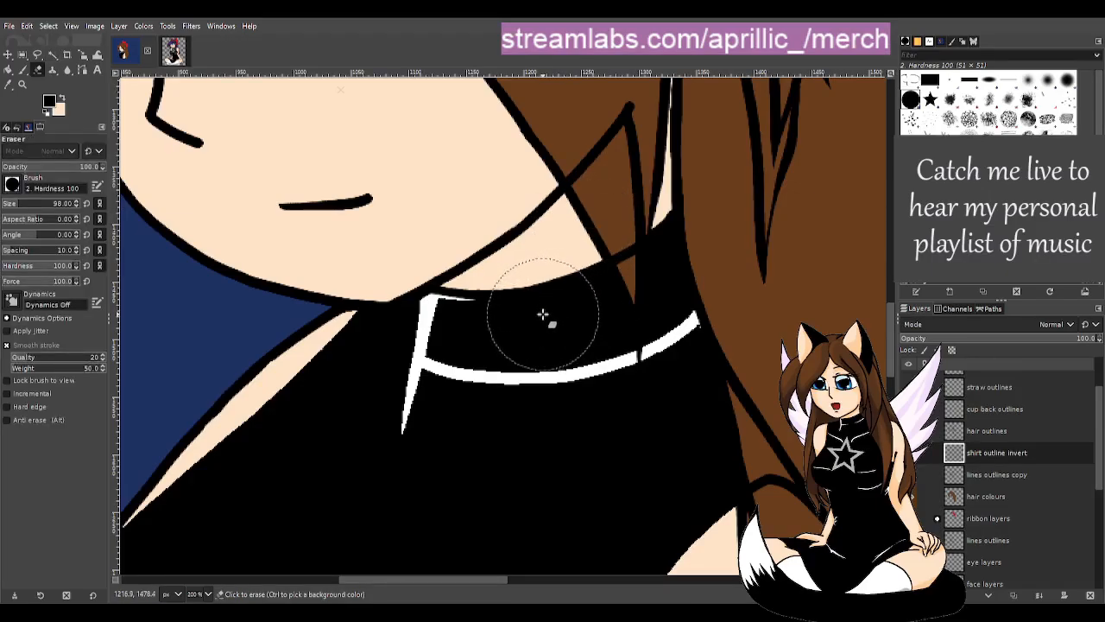
mouse_move(550, 315)
left_mouse_down()
mouse_move(610, 297)
mouse_move(618, 283)
mouse_move(585, 323)
mouse_move(622, 283)
mouse_move(583, 321)
mouse_move(555, 318)
mouse_move(580, 324)
mouse_move(563, 312)
mouse_move(592, 308)
left_mouse_up()
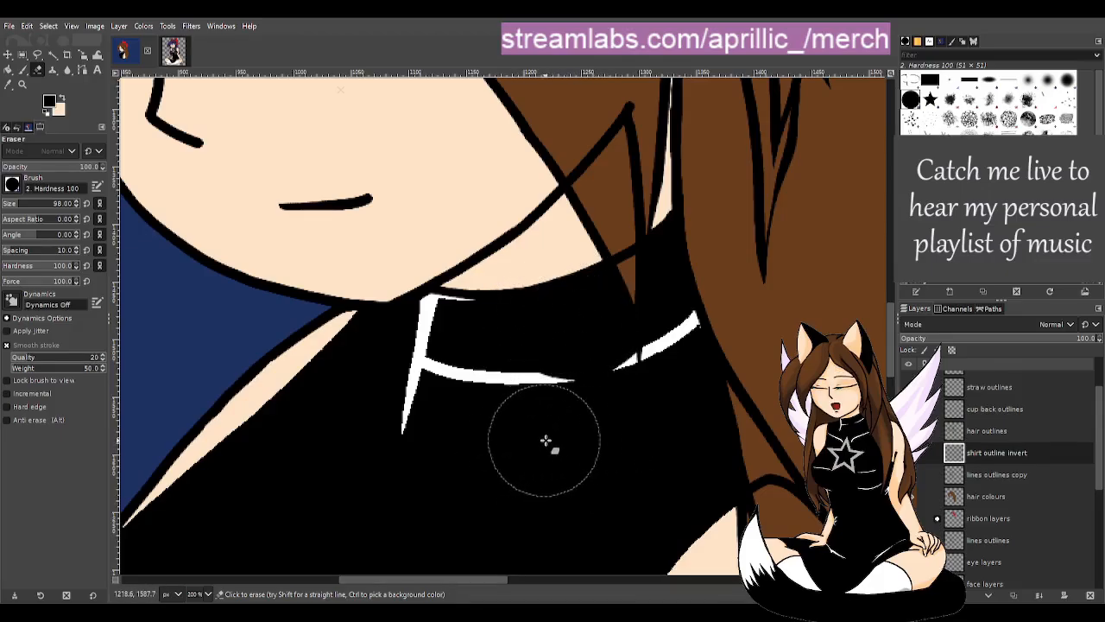
mouse_move(584, 432)
left_mouse_down()
mouse_move(566, 436)
mouse_move(587, 425)
left_mouse_up()
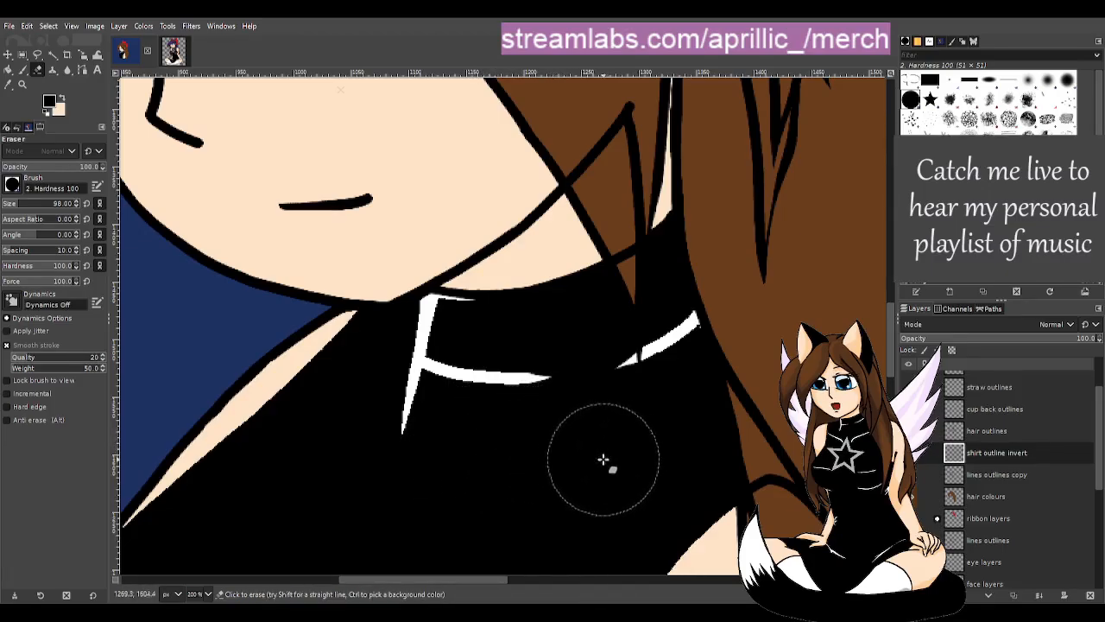
left_click(13, 205)
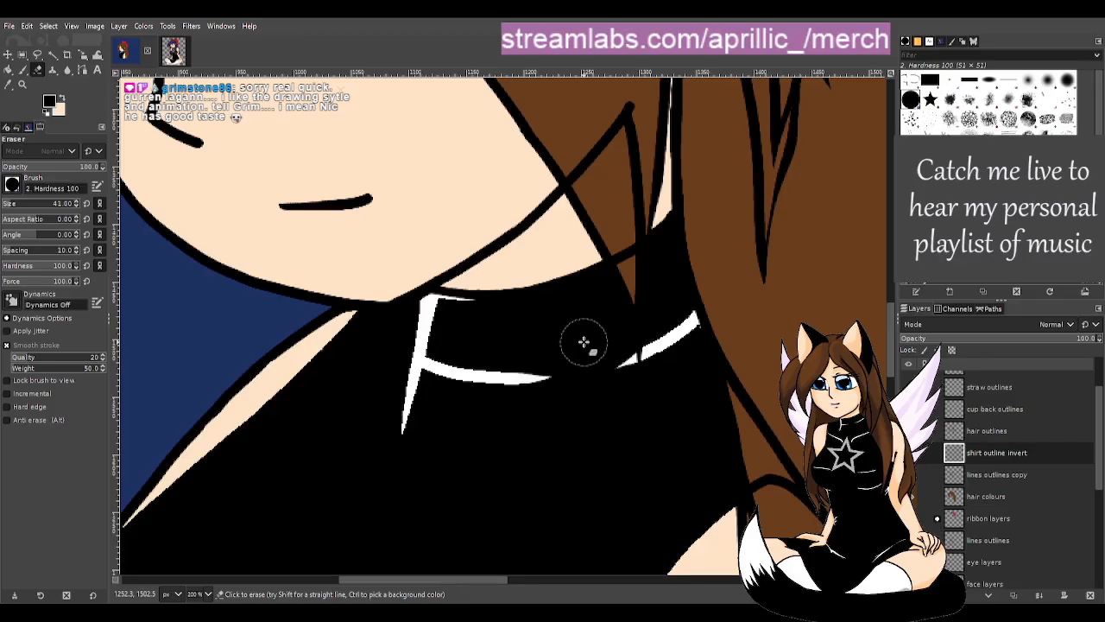
key("u")
scroll(576, 355, "down", 4)
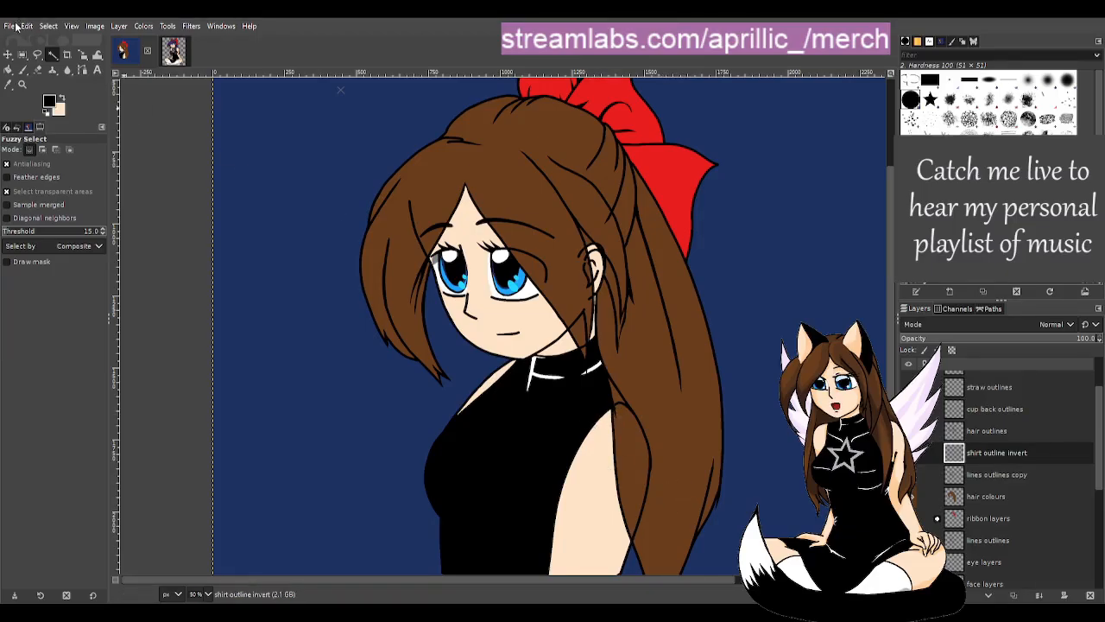
- Save susbrarella drink.xcf again and zoom out to review the whole portrait
key("ctrl+s")
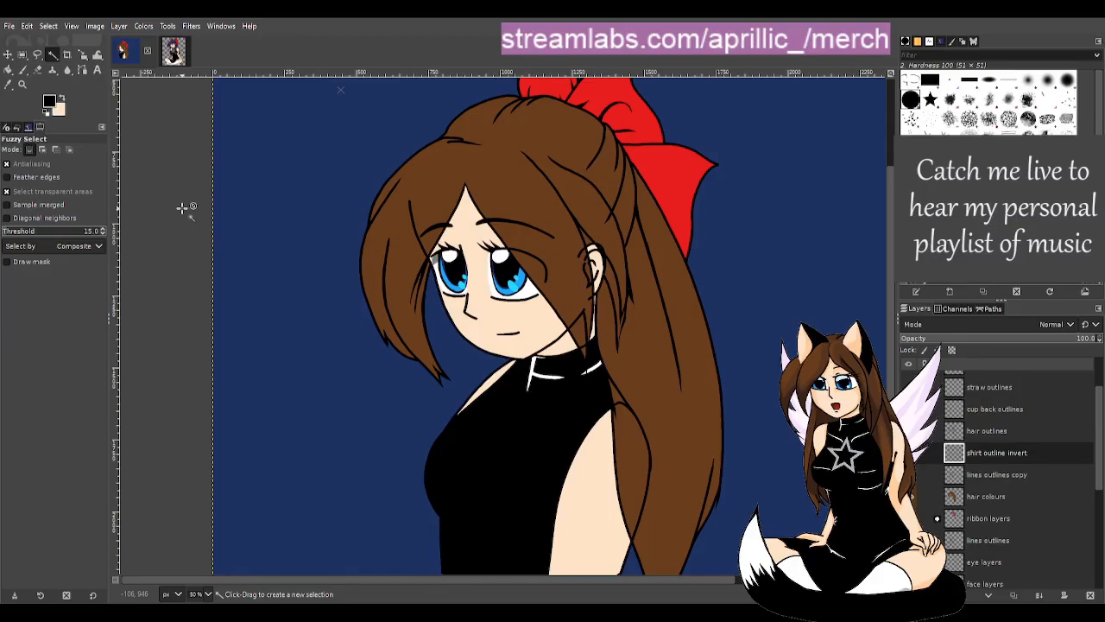
scroll(593, 326, "down", 2, "ctrl")
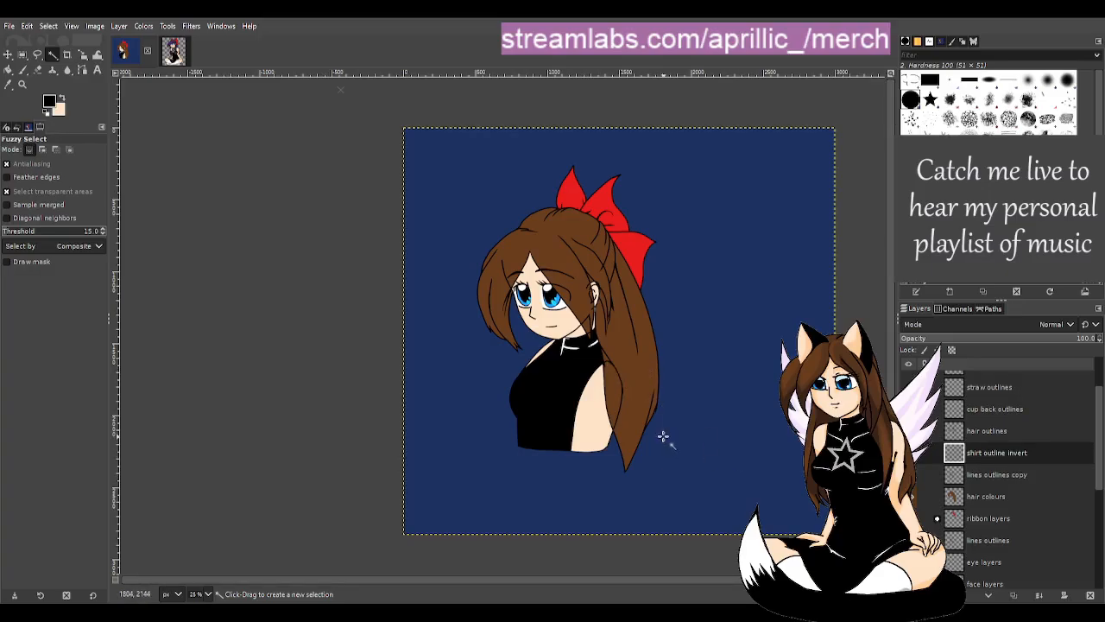
scroll(675, 434, "up", 3)
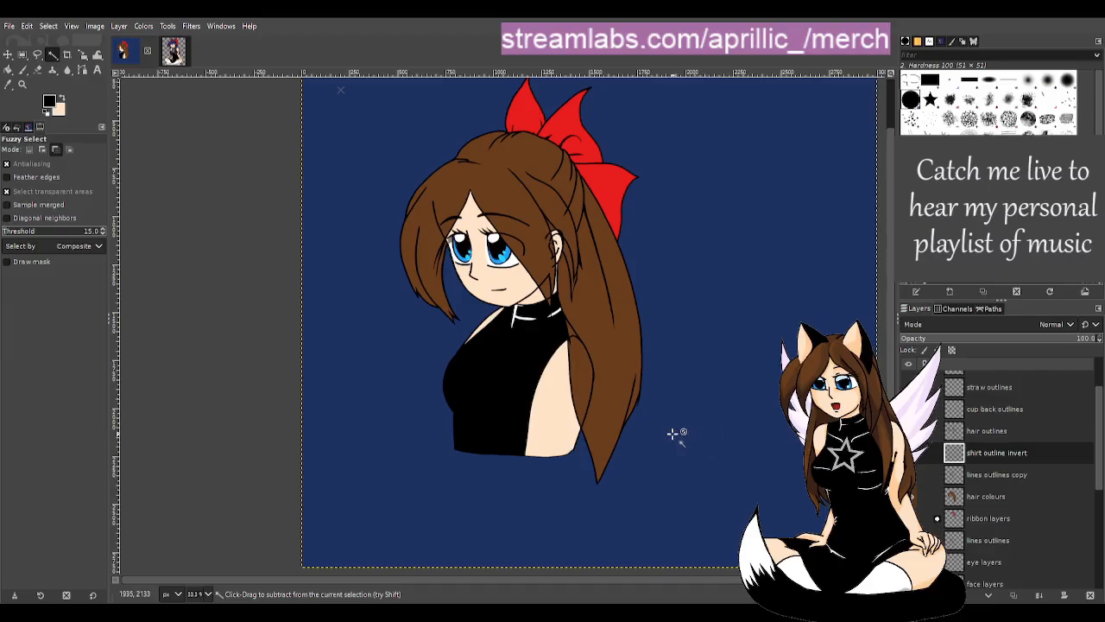
scroll(634, 427, "down", 1)
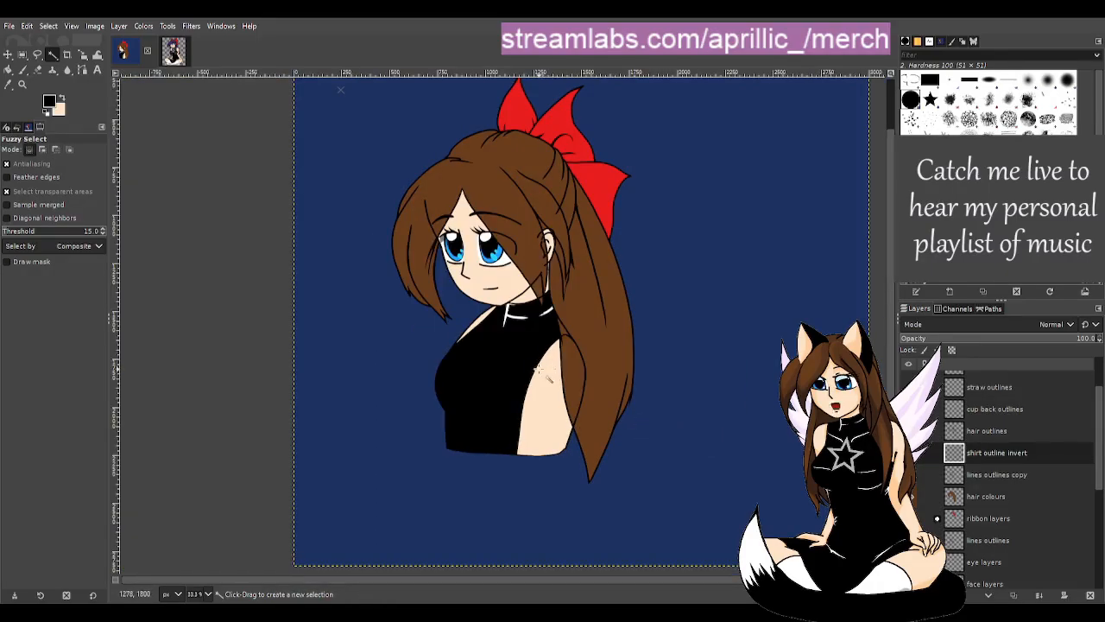
scroll(1065, 495, "down", 6)
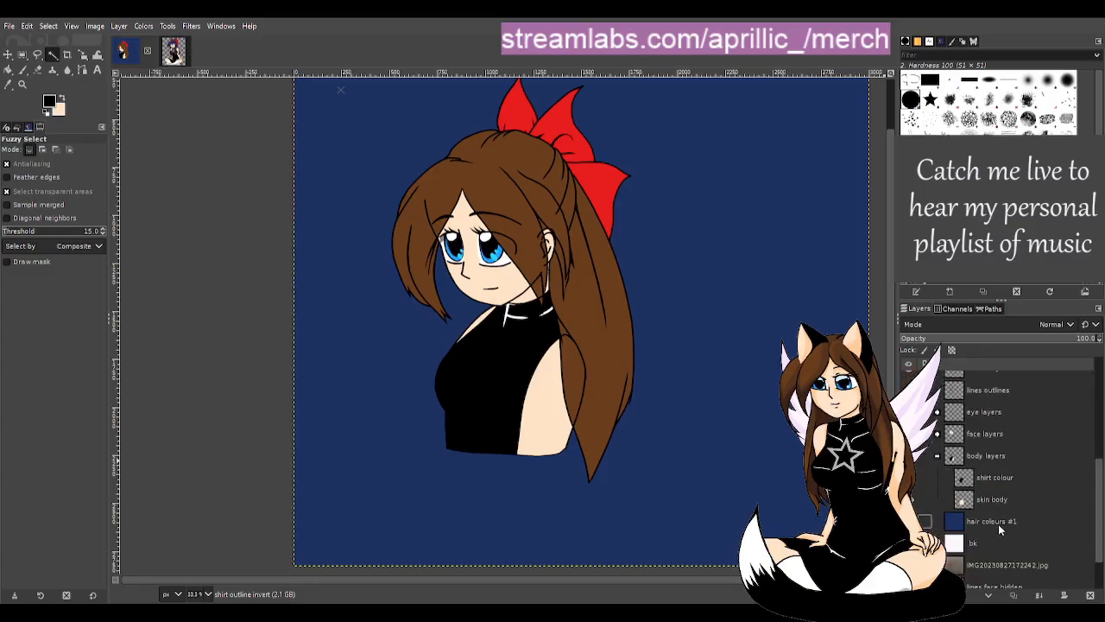
left_click(909, 522)
left_click(909, 543)
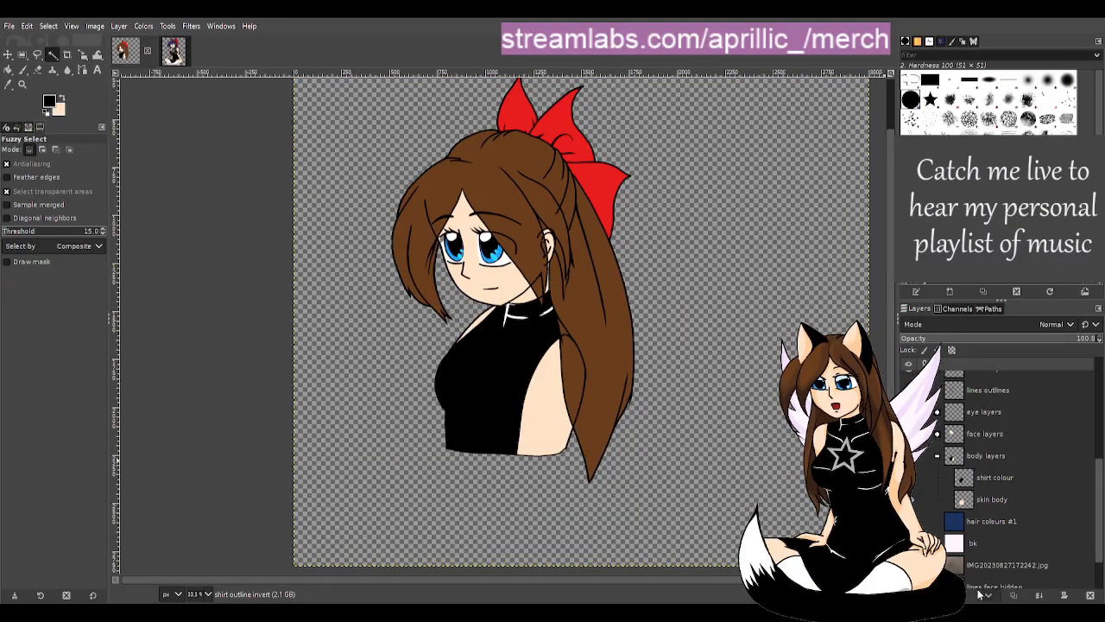
left_click(909, 566)
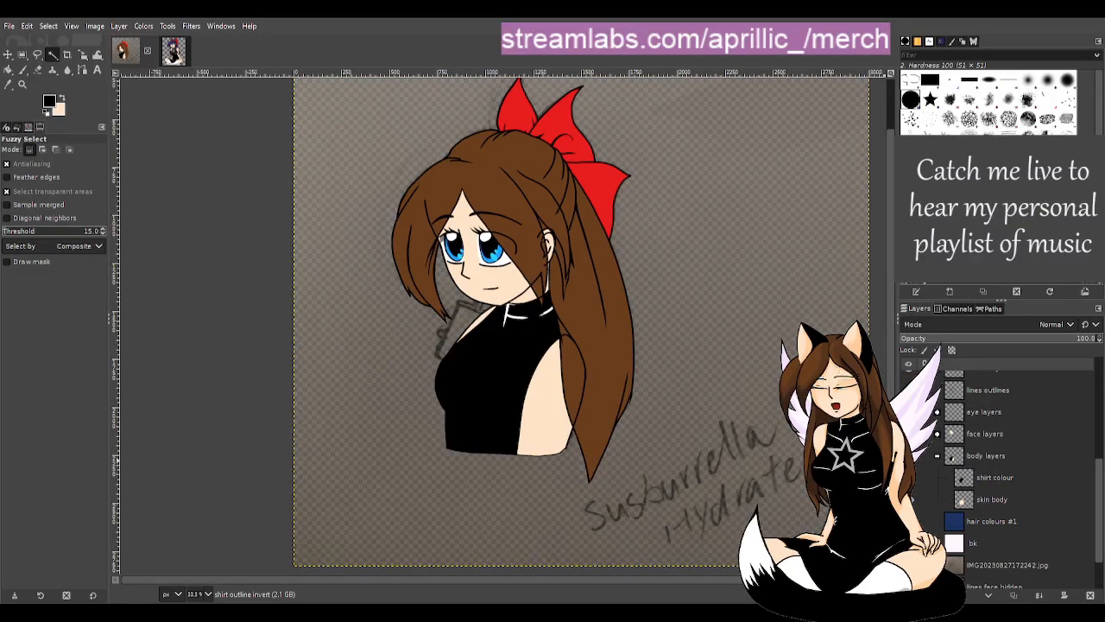
scroll(990, 499, "up", 3)
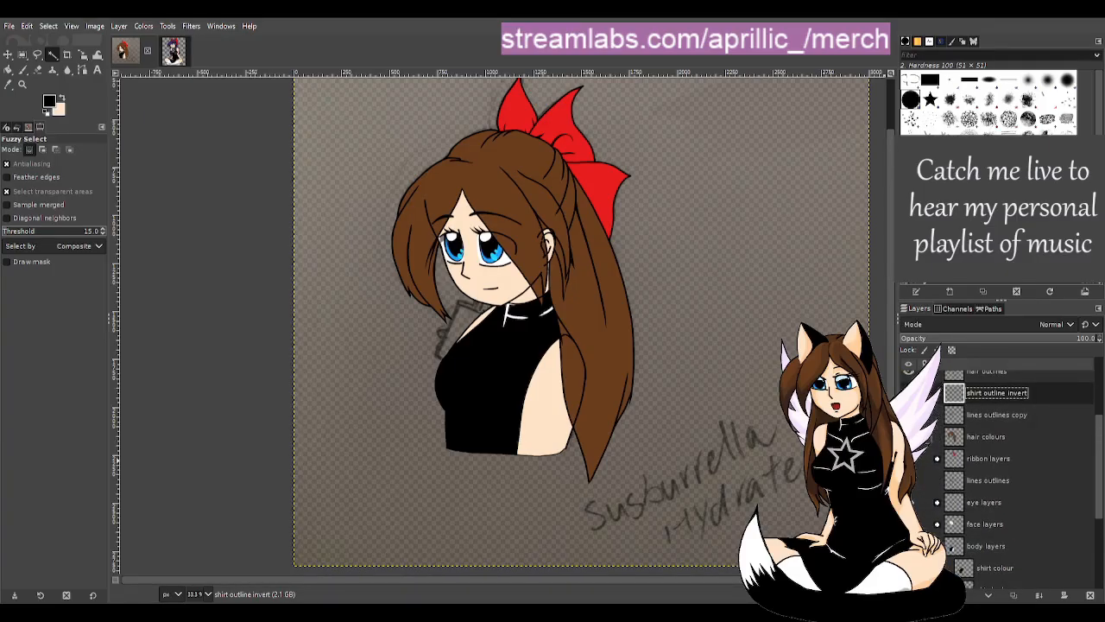
left_click(909, 437)
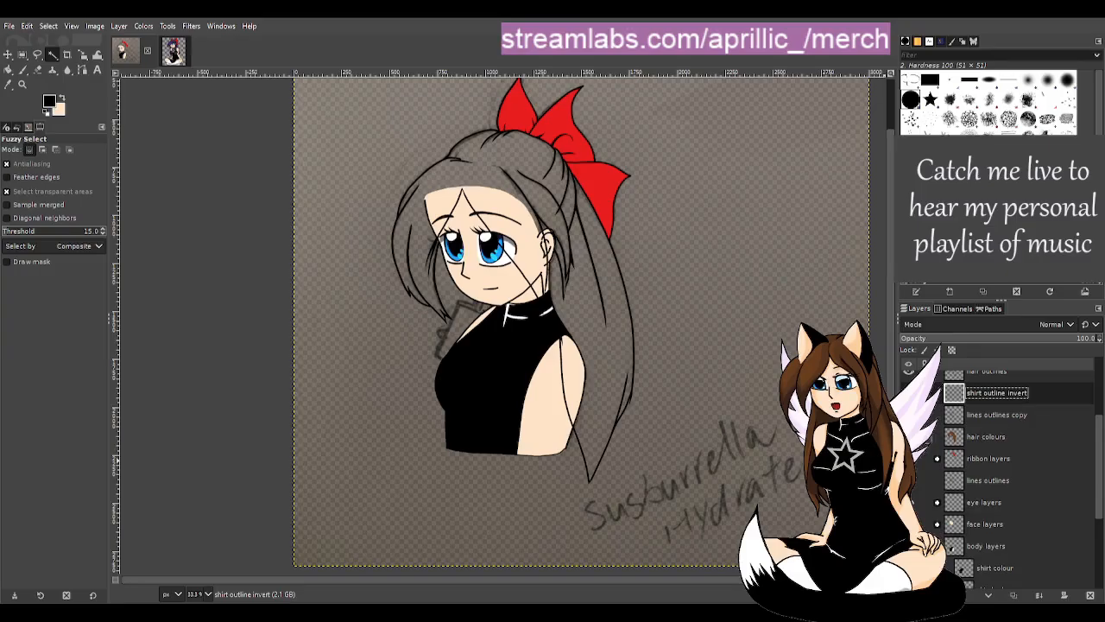
left_click(909, 437)
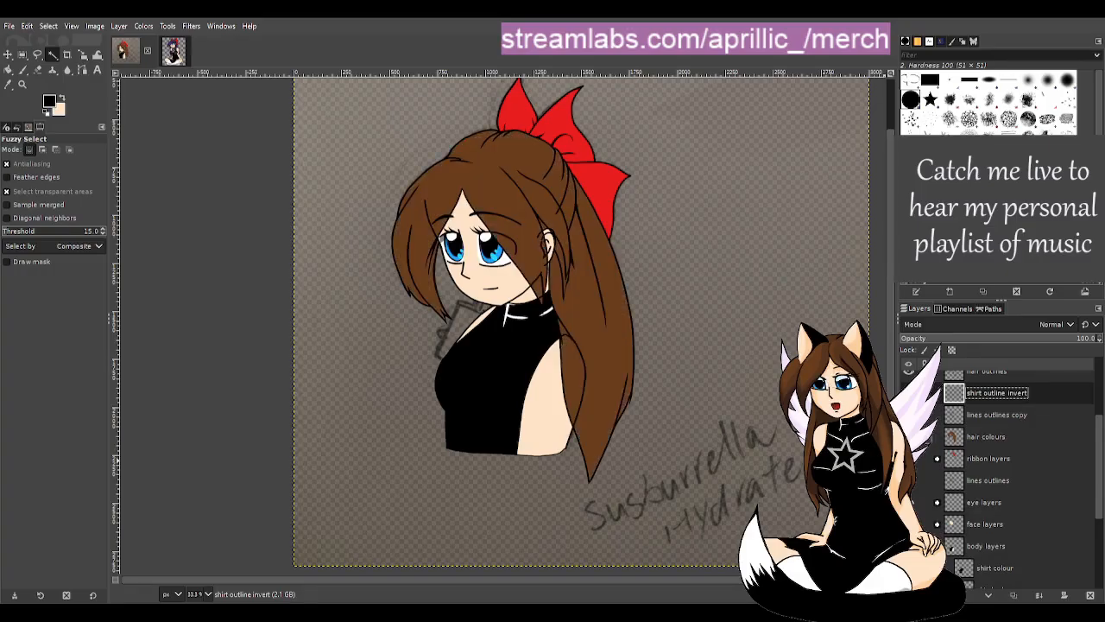
scroll(921, 483, "down", 3)
left_click(909, 512)
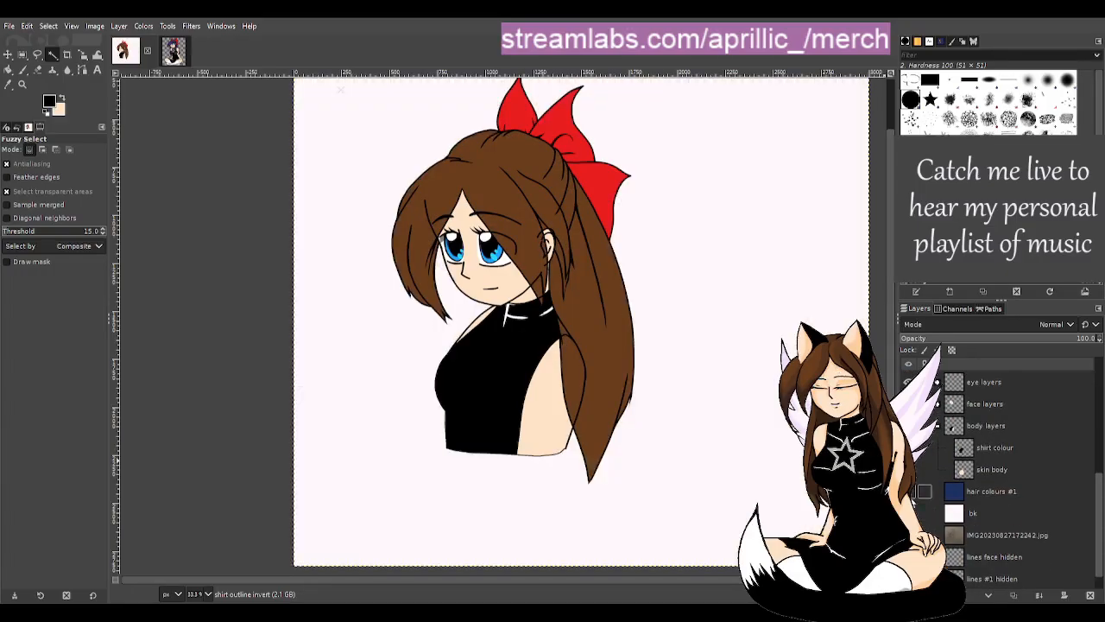
left_click(909, 491)
scroll(642, 389, "up", 1)
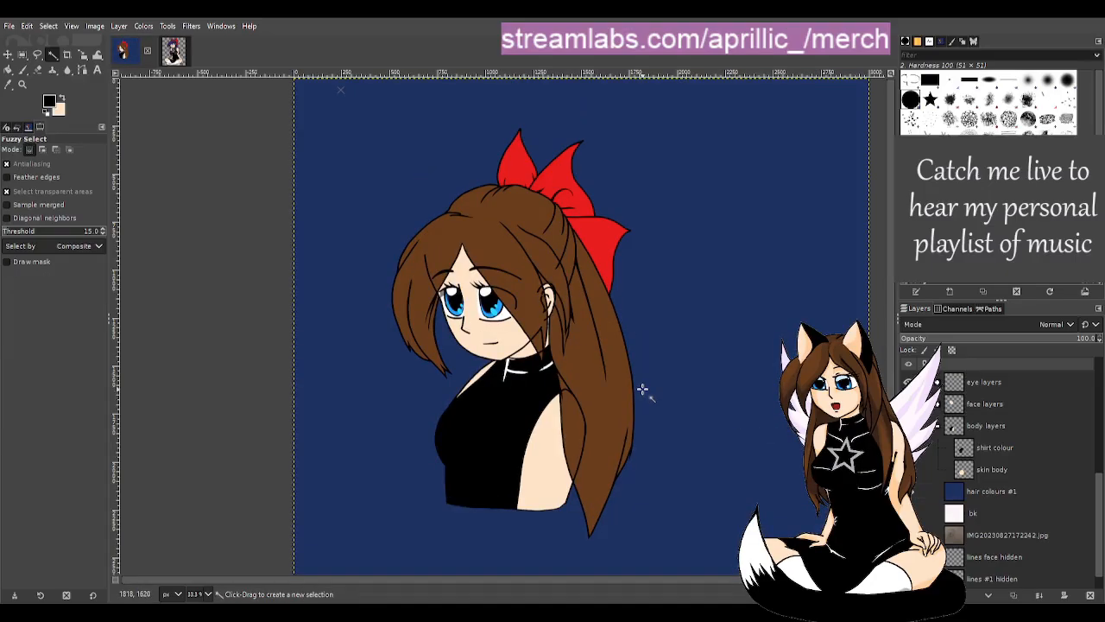
- Collapse the body layers group and make the hair colours layer active
scroll(768, 481, "down", 1)
scroll(763, 481, "up", 1)
scroll(469, 354, "up", 1)
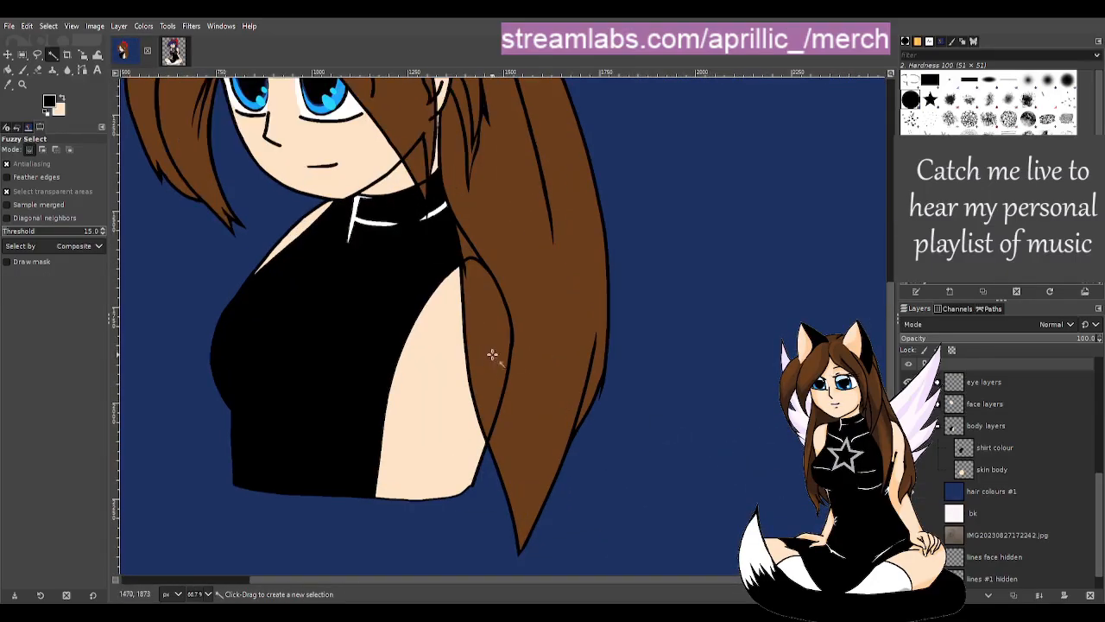
scroll(552, 246, "down", 1)
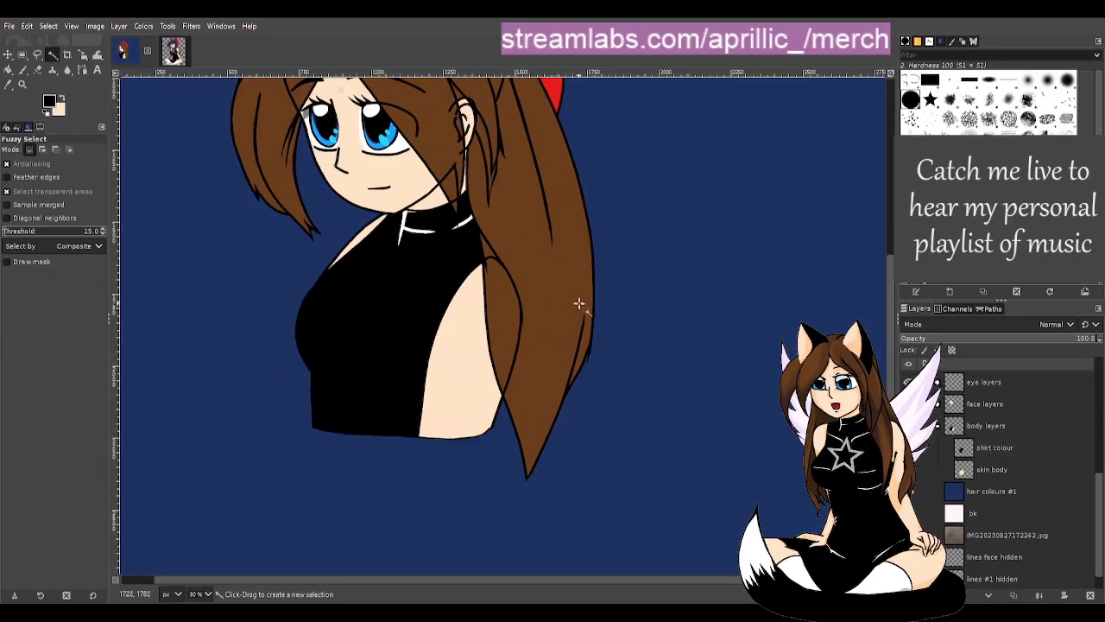
scroll(577, 303, "up", 1)
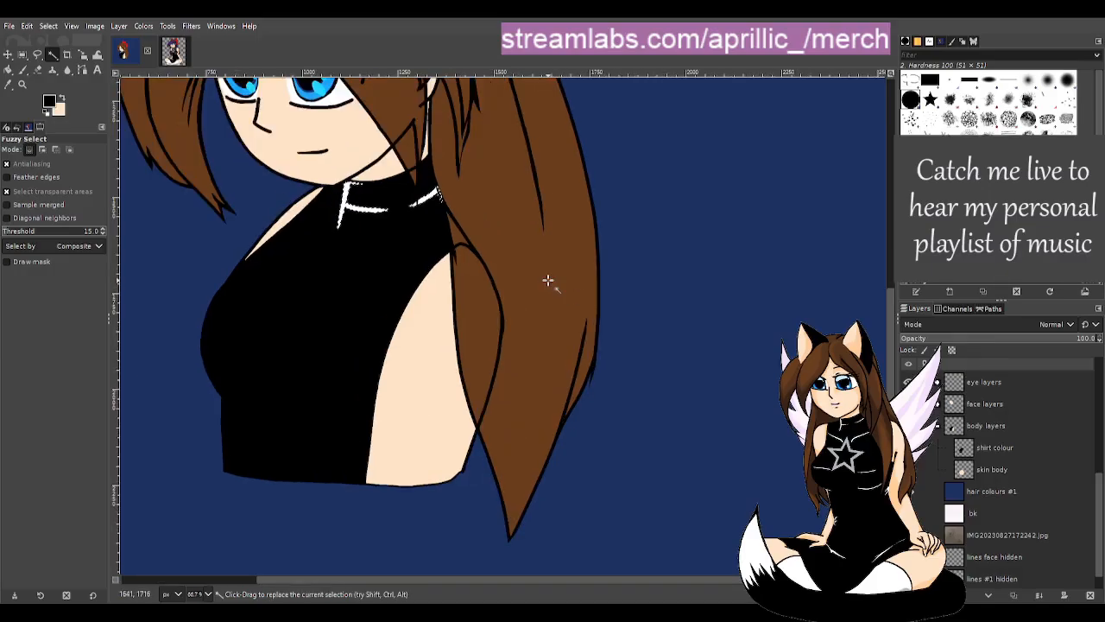
scroll(1001, 485, "up", 3)
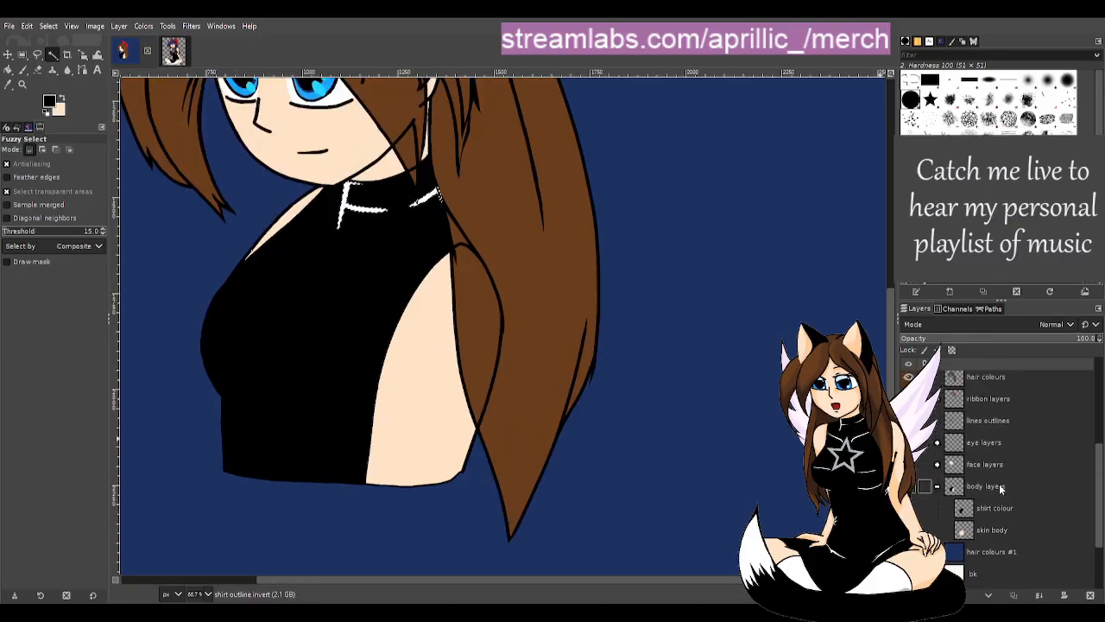
left_click(937, 486)
left_click(951, 413)
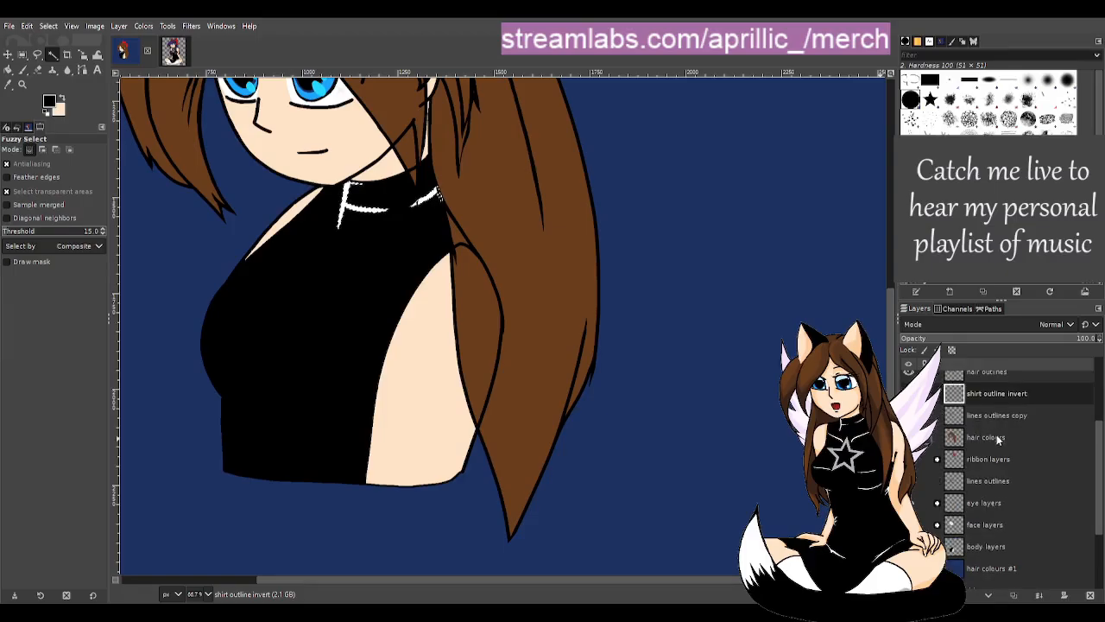
- Select the brown hair area, then clear the selection with Ctrl+Shift+A
left_click(549, 246)
scroll(595, 315, "down", 1)
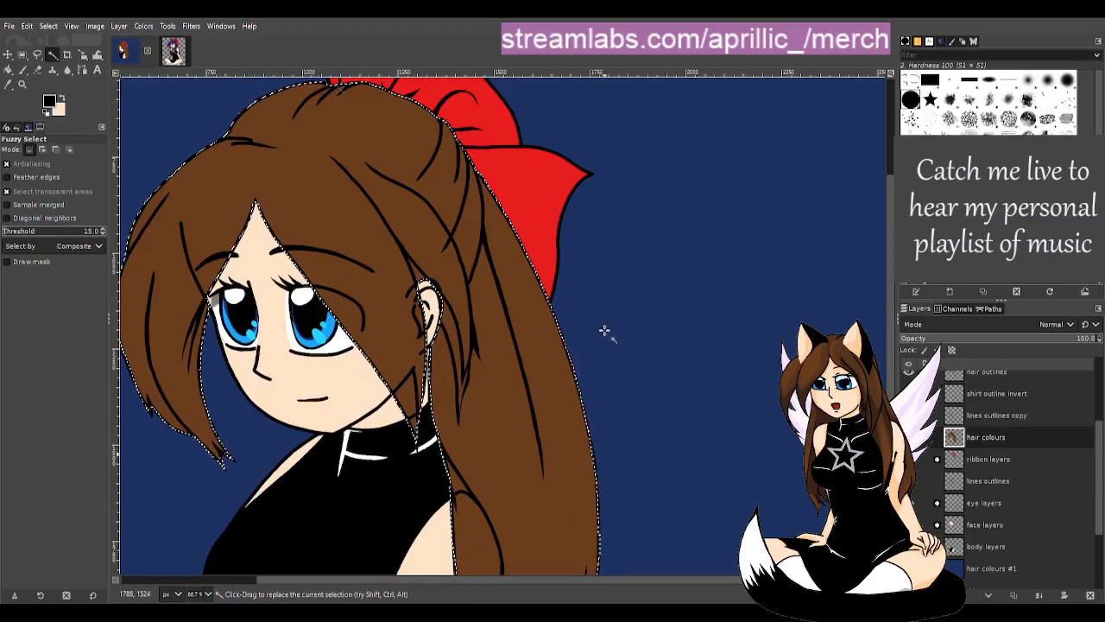
scroll(604, 328, "down", 1)
key("ctrl+shift+a")
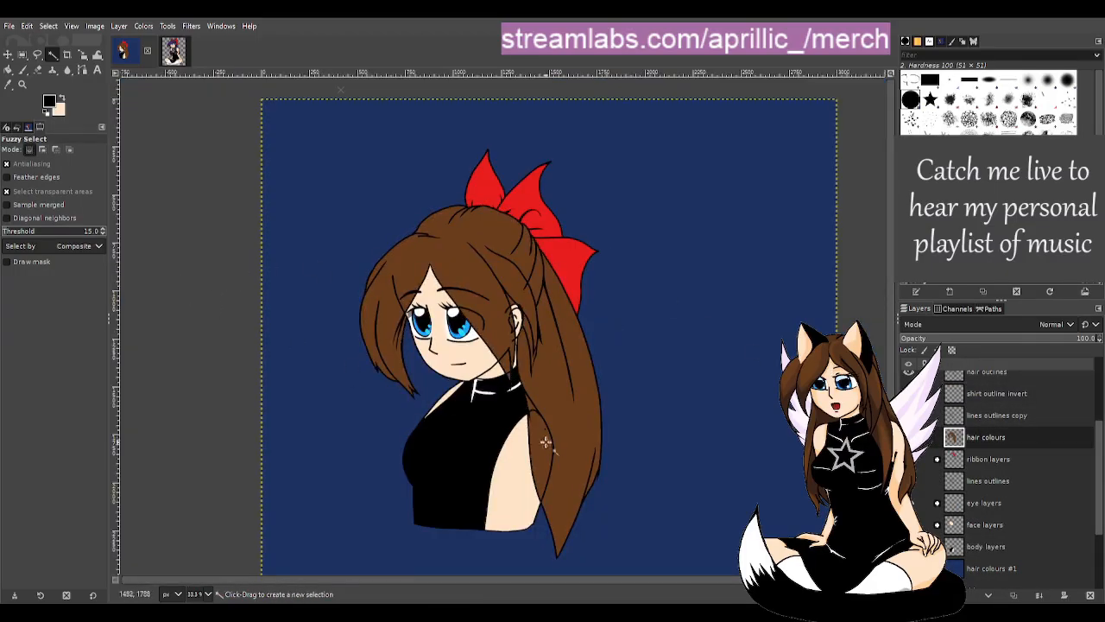
scroll(666, 463, "up", 2)
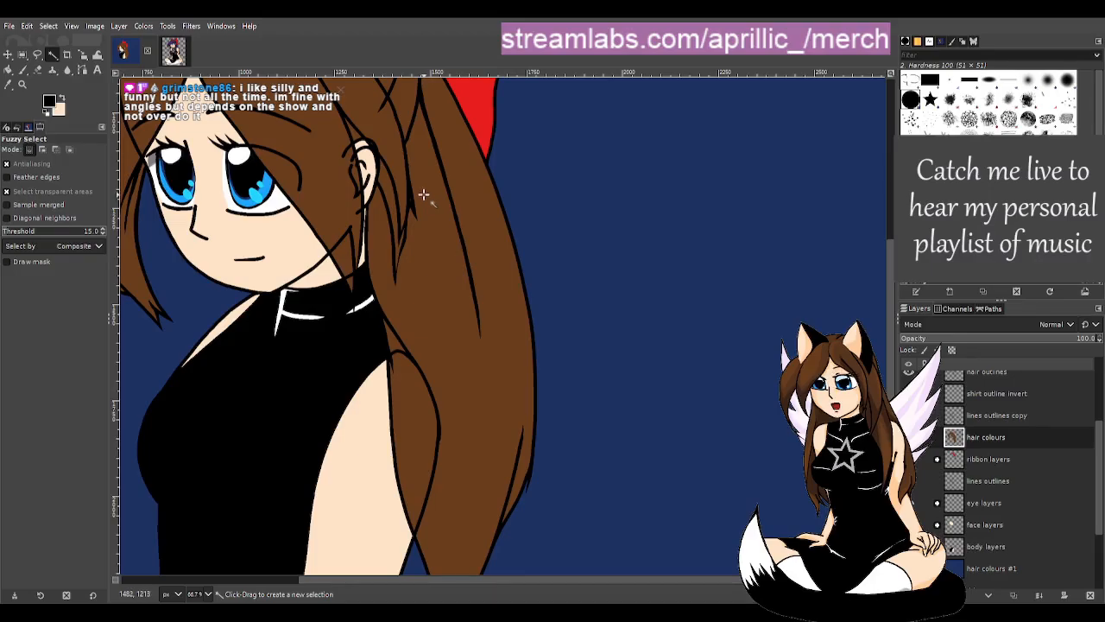
- Duplicate the hair colours layer and merge the copy back down into it
double_click(1014, 442)
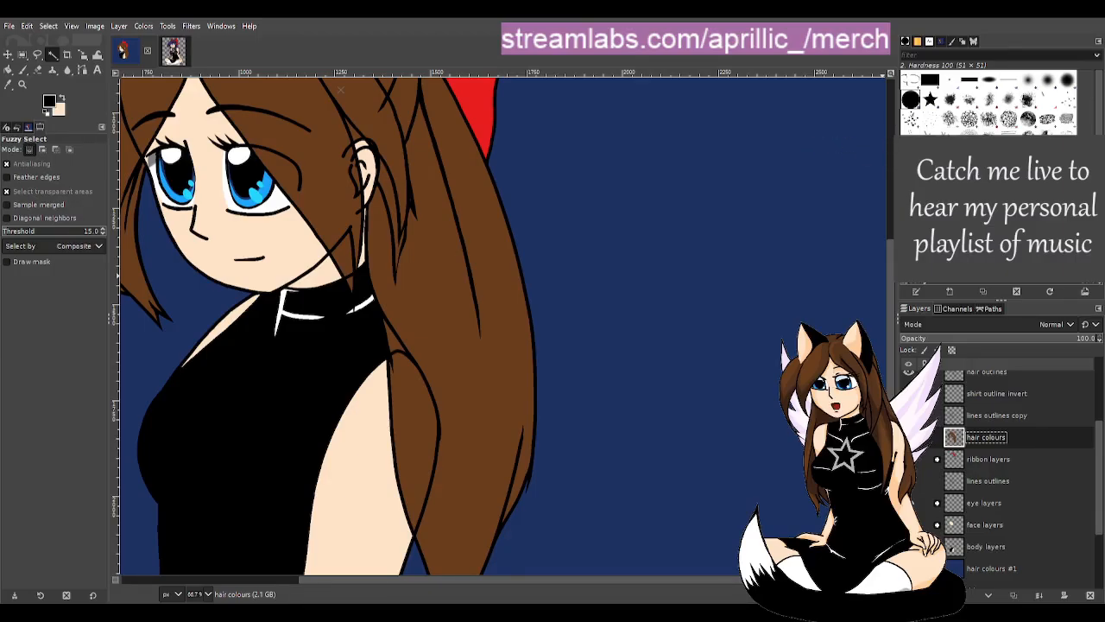
key("shift+ctrl+d")
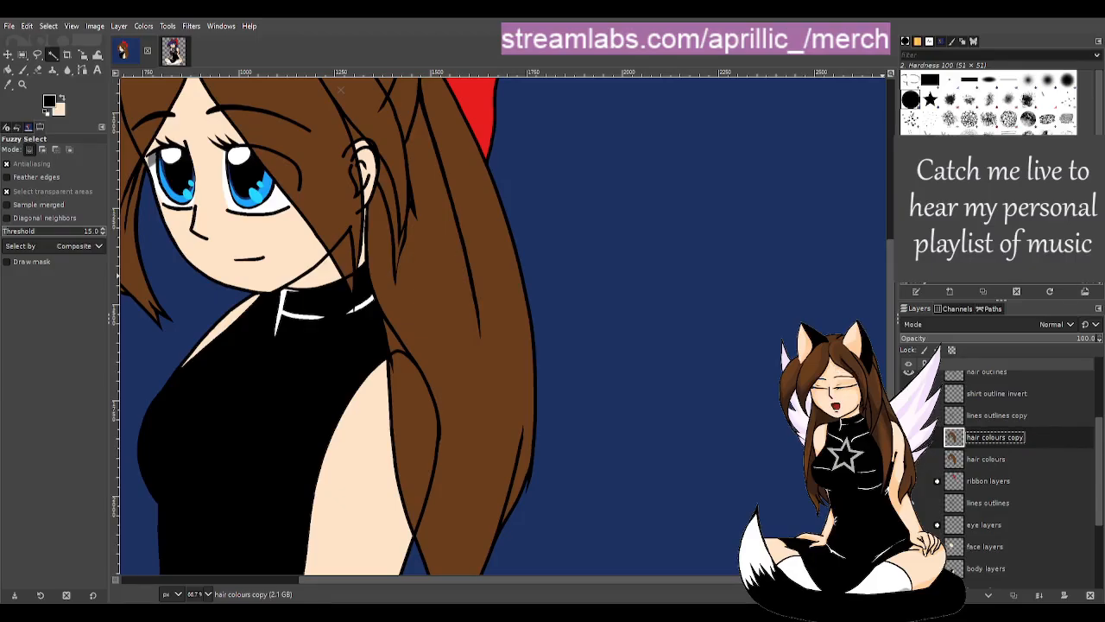
left_click(1039, 594)
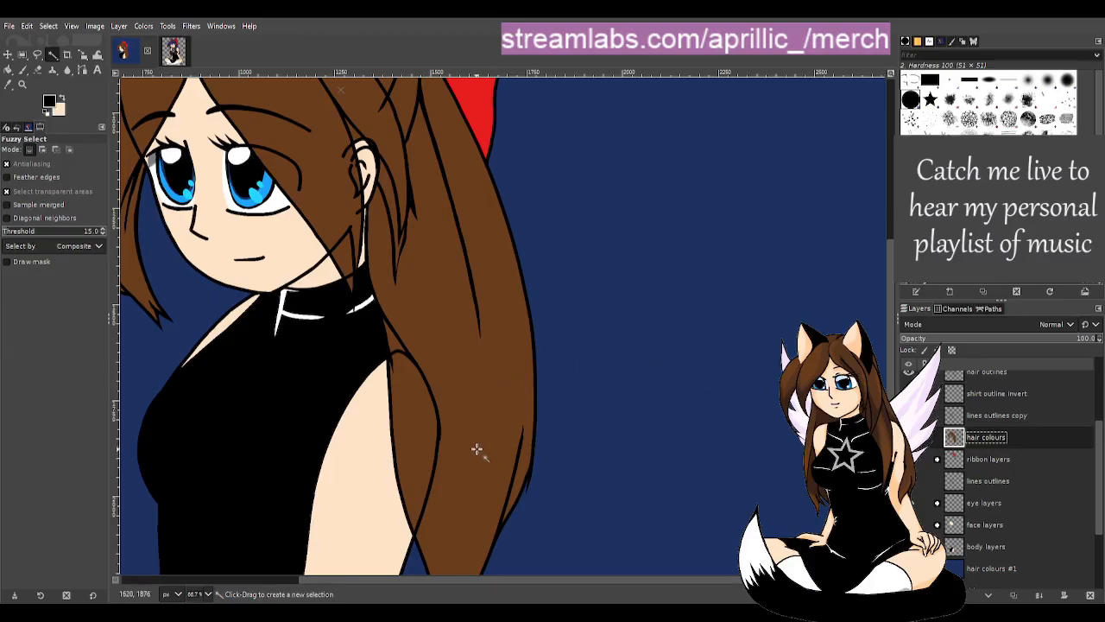
- Erase the stray brown hair colour over the shoulder beside the ponytail, leaving clean skin
scroll(466, 453, "up", 1)
scroll(352, 448, "down", 3)
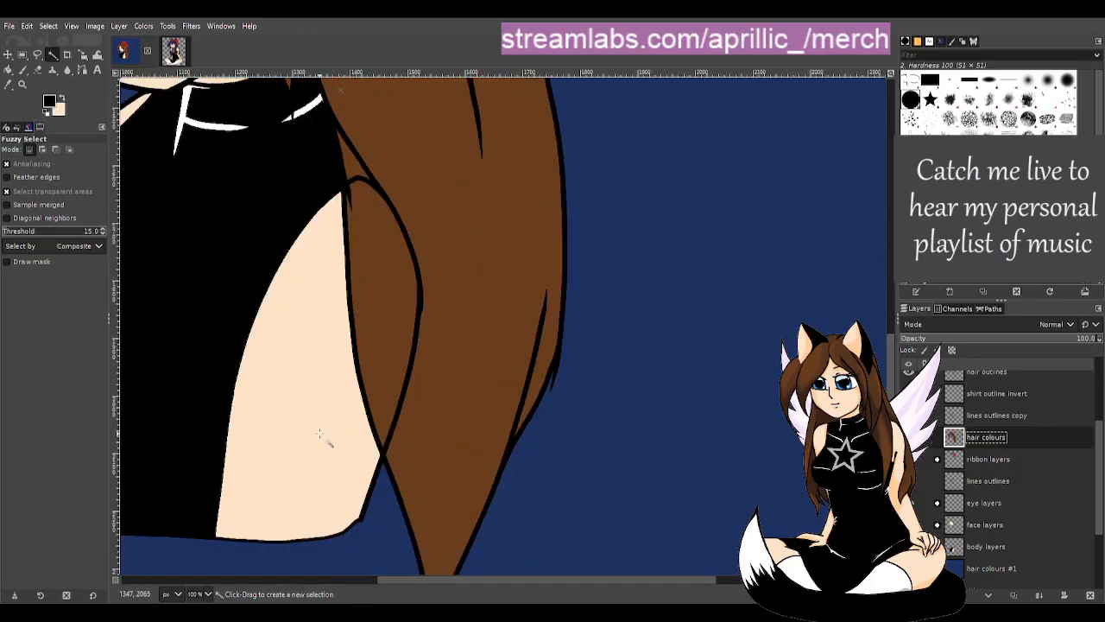
key("shift+e")
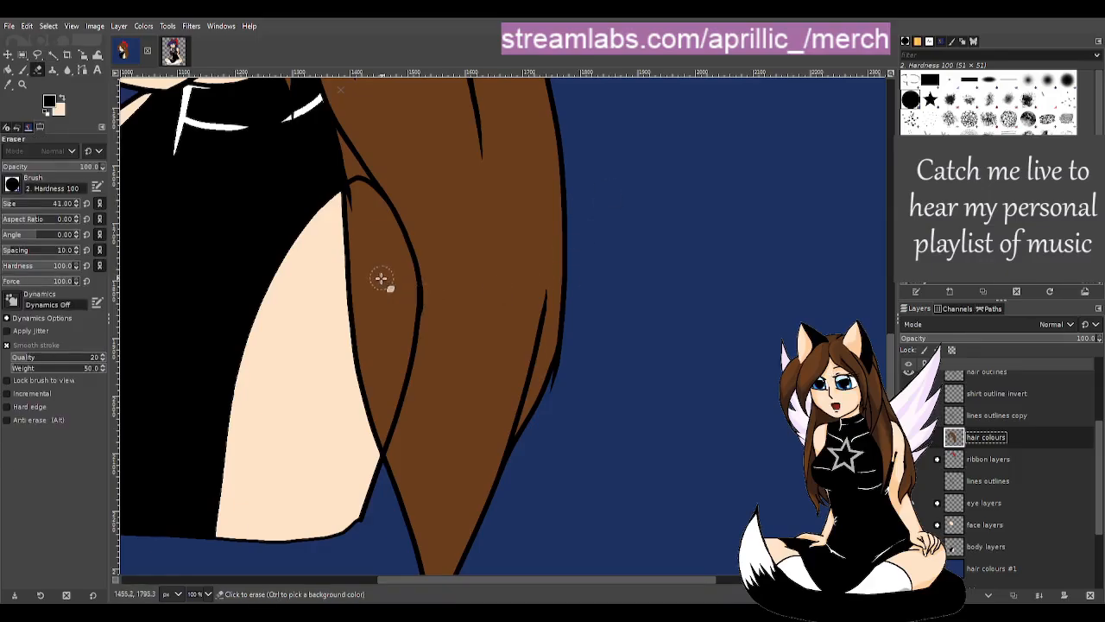
mouse_move(323, 150)
left_mouse_down()
mouse_move(356, 172)
mouse_move(404, 273)
mouse_move(399, 355)
mouse_move(368, 448)
mouse_move(380, 294)
mouse_move(344, 186)
mouse_move(394, 268)
mouse_move(387, 307)
mouse_move(352, 218)
mouse_move(354, 404)
mouse_move(375, 296)
left_mouse_up()
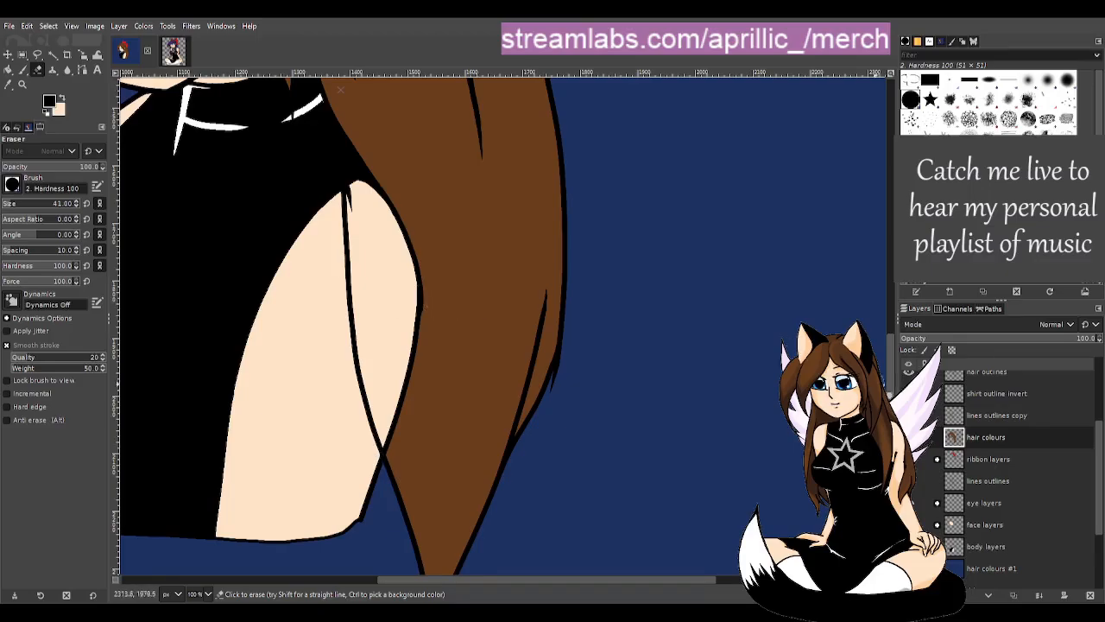
left_click(956, 413)
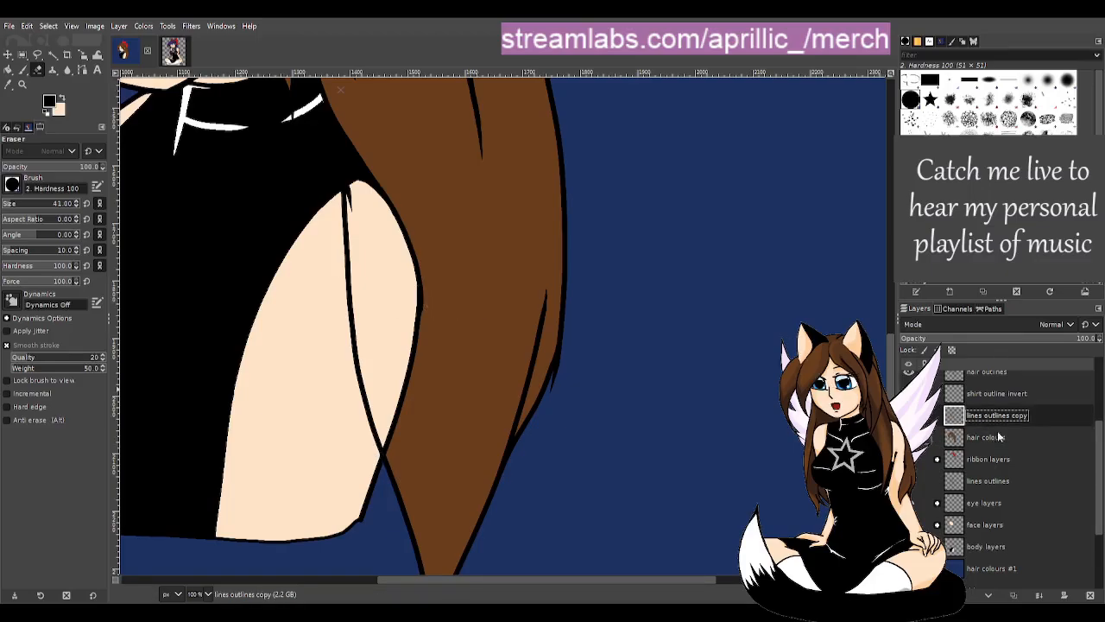
left_click(1005, 374)
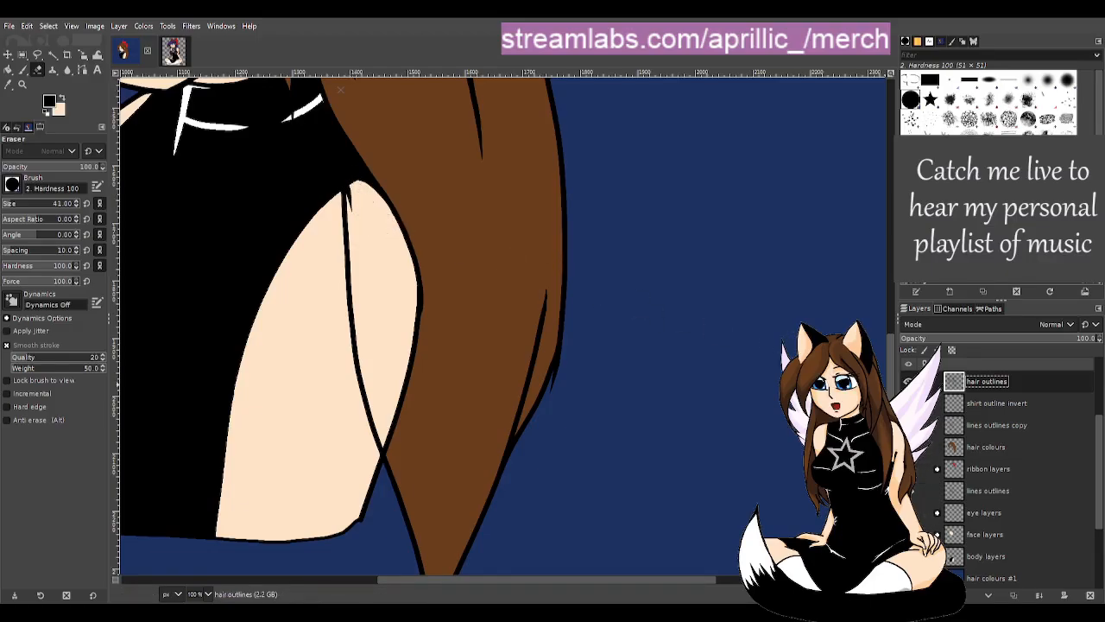
- Hide the body's skin and top fills and erase the stray black outline piece near the hair
left_click(908, 556)
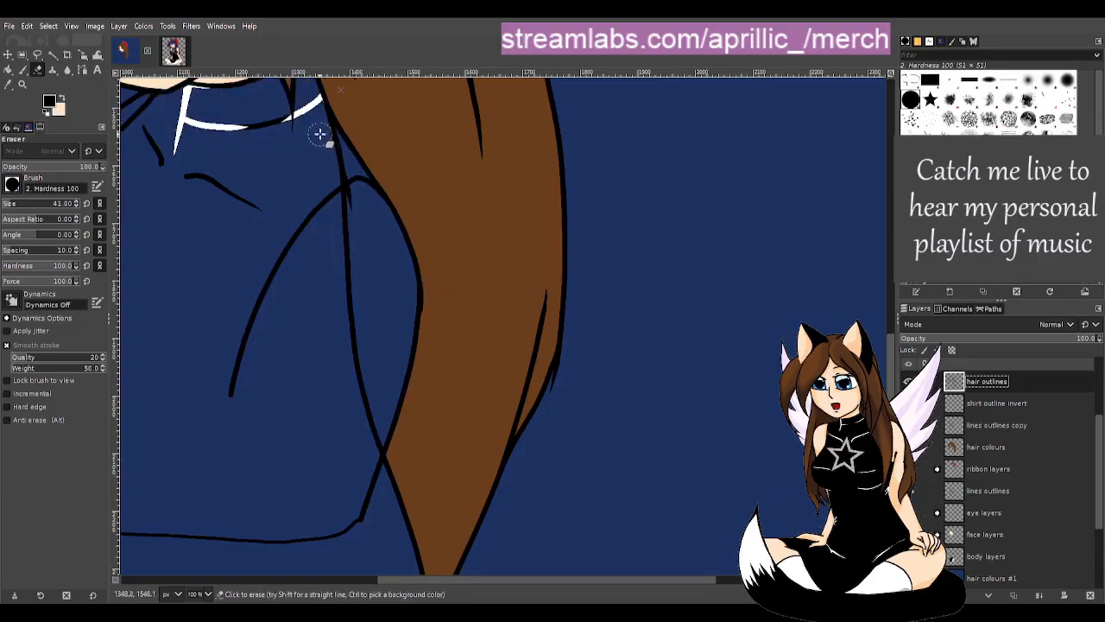
mouse_move(319, 115)
left_mouse_down()
mouse_move(345, 205)
mouse_move(356, 397)
mouse_move(372, 446)
mouse_move(368, 426)
left_mouse_up()
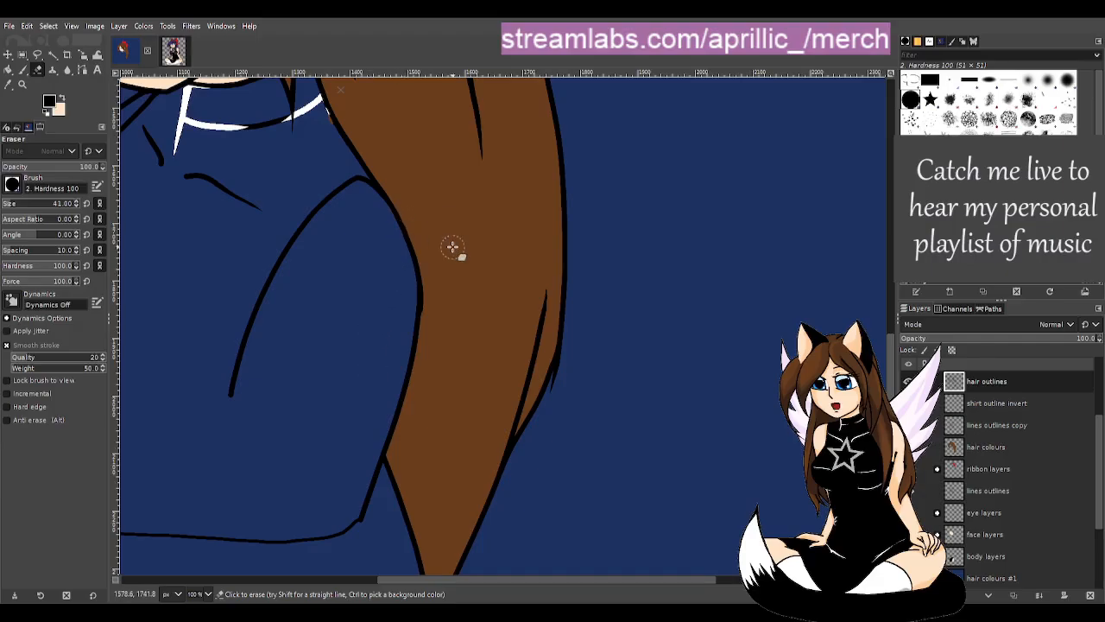
key("u")
scroll(559, 200, "up", 2)
scroll(180, 321, "up", 1)
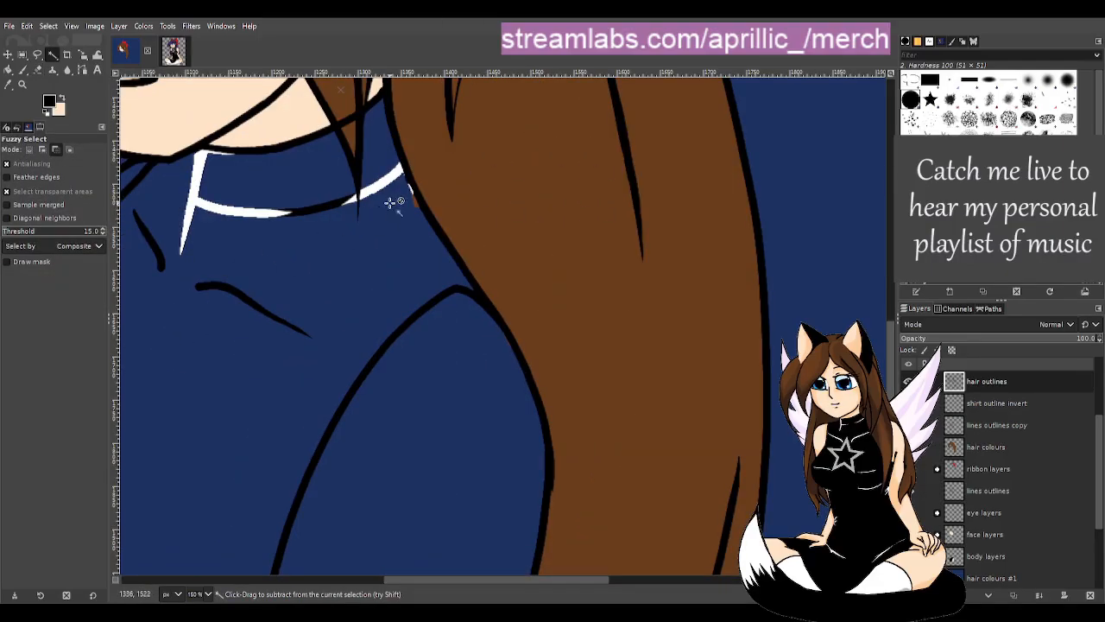
scroll(388, 206, "up", 1)
- On the hair colours layer, erase the stray brown patches beside the shirt outline
left_click(1015, 451)
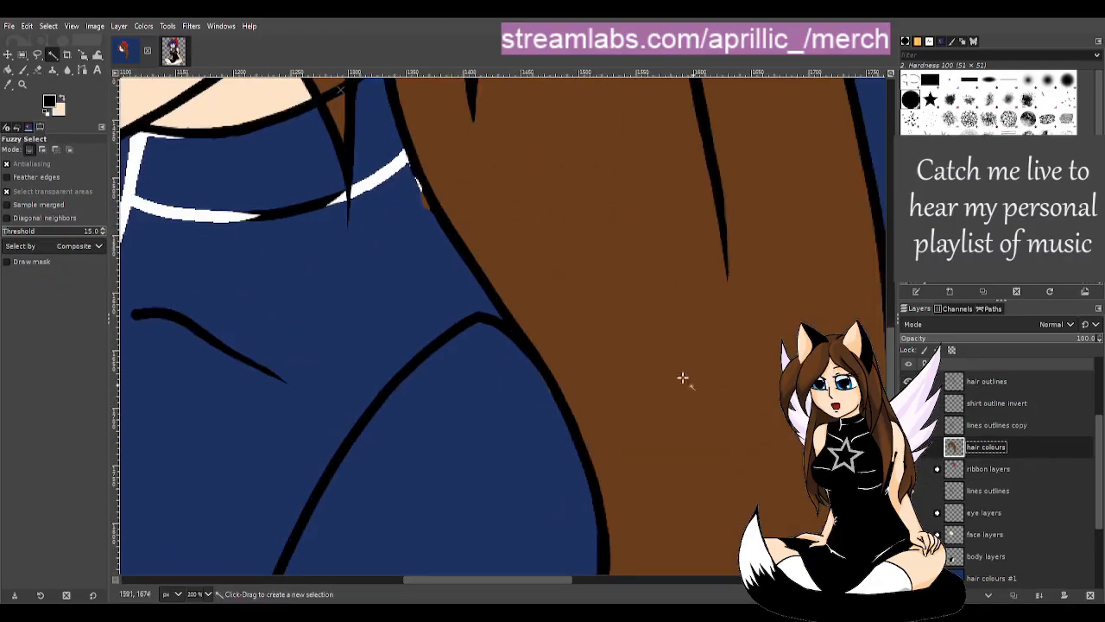
key("shift+e")
left_click_drag(425, 202, 403, 188)
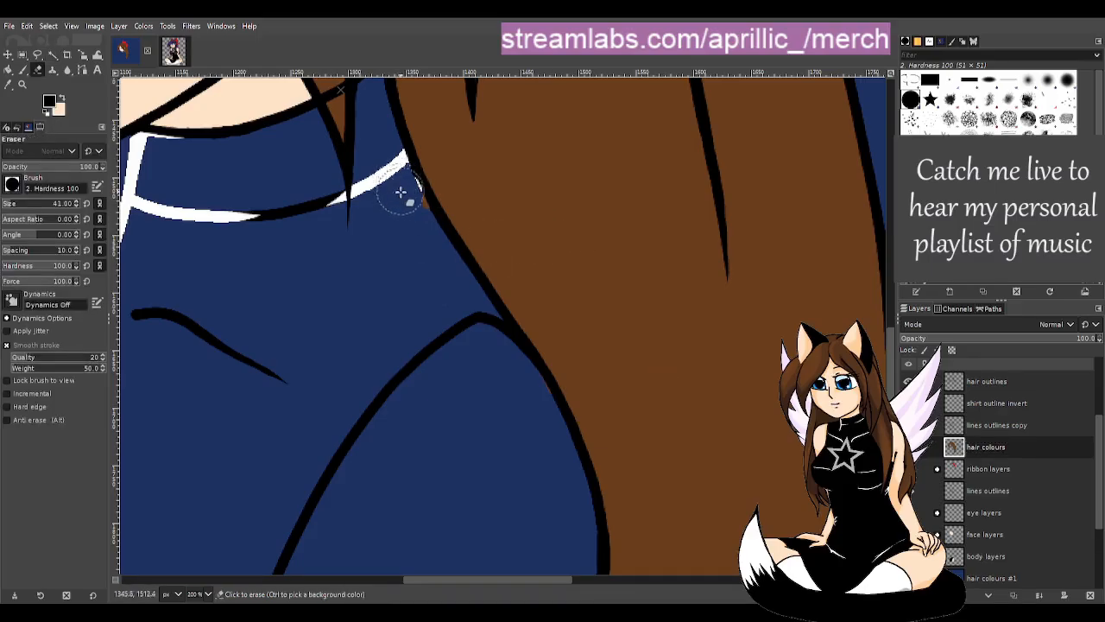
left_click(1008, 410)
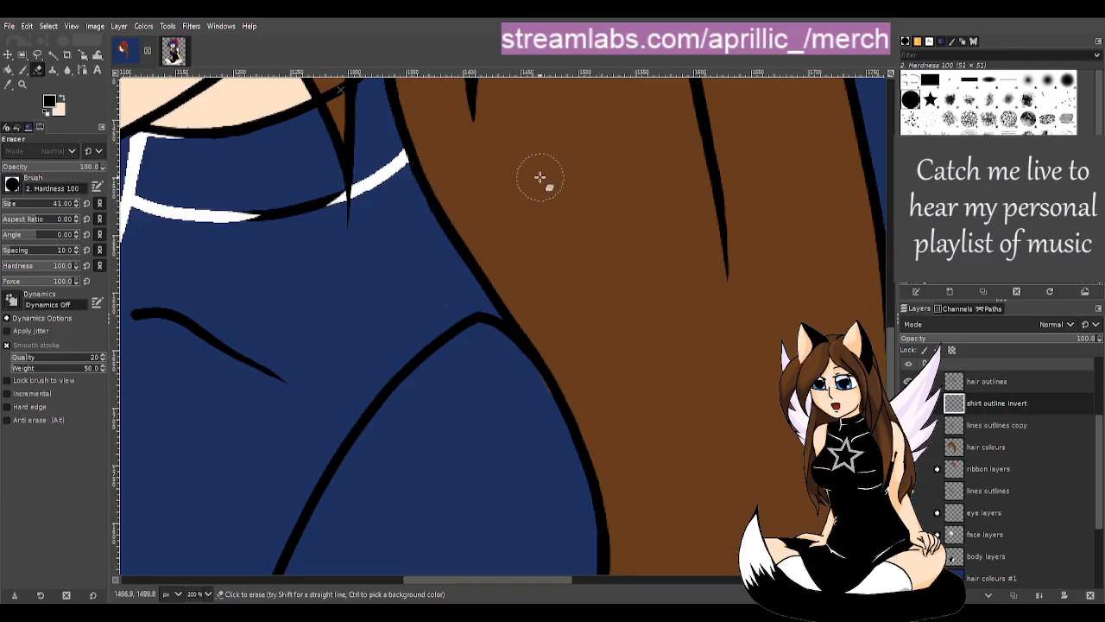
key("u")
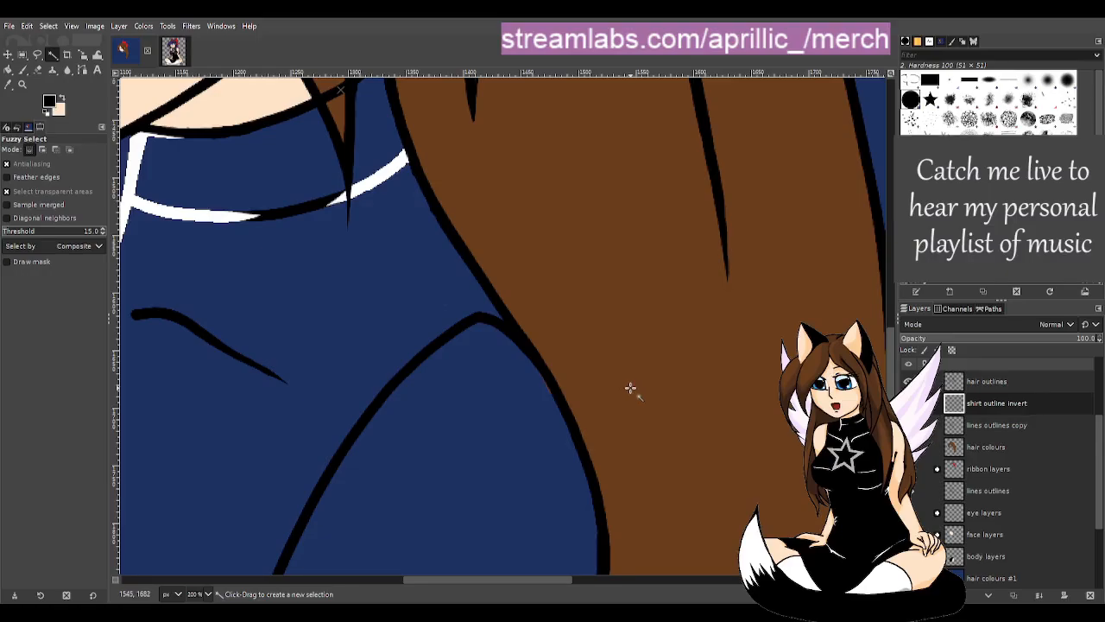
key("shift+e")
left_click(971, 446)
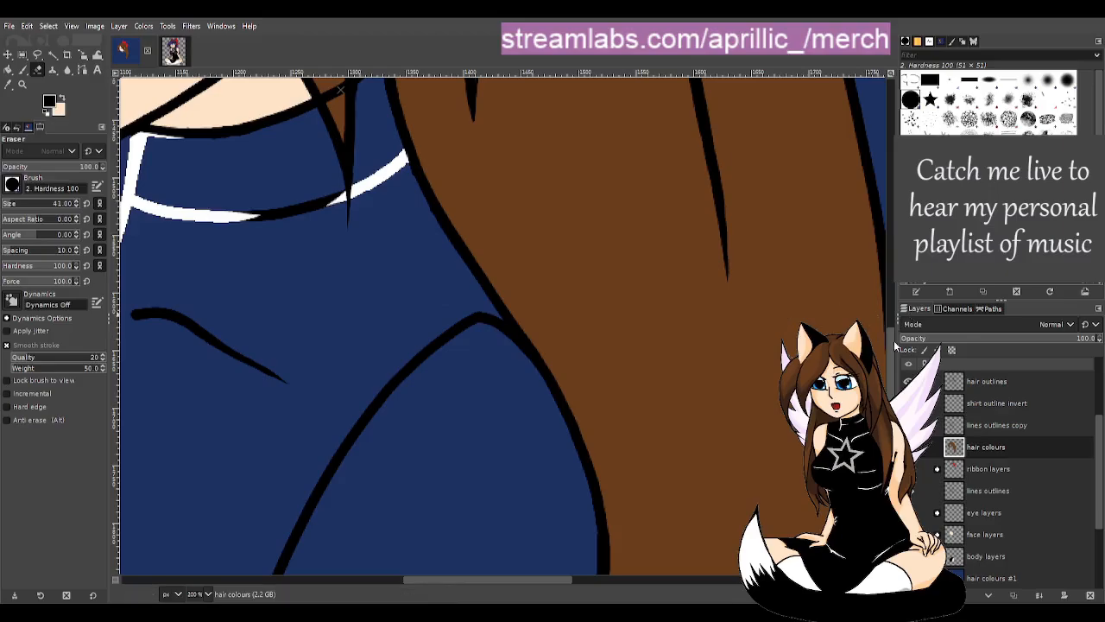
mouse_move(890, 370)
left_mouse_down()
mouse_move(890, 424)
mouse_move(897, 360)
left_mouse_up()
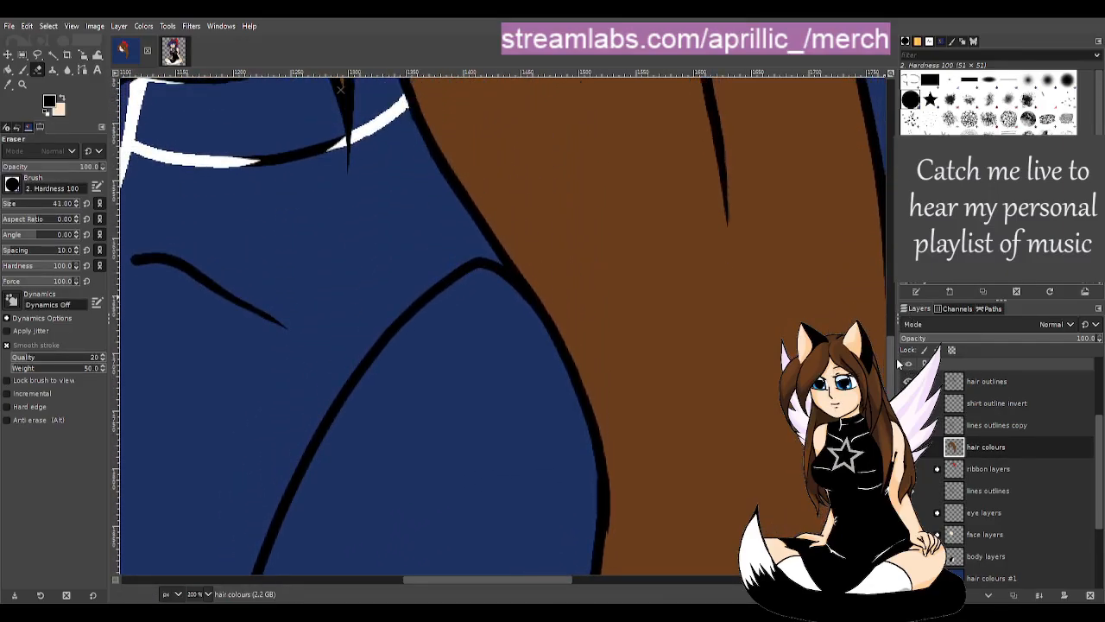
key("u")
scroll(520, 151, "down", 4)
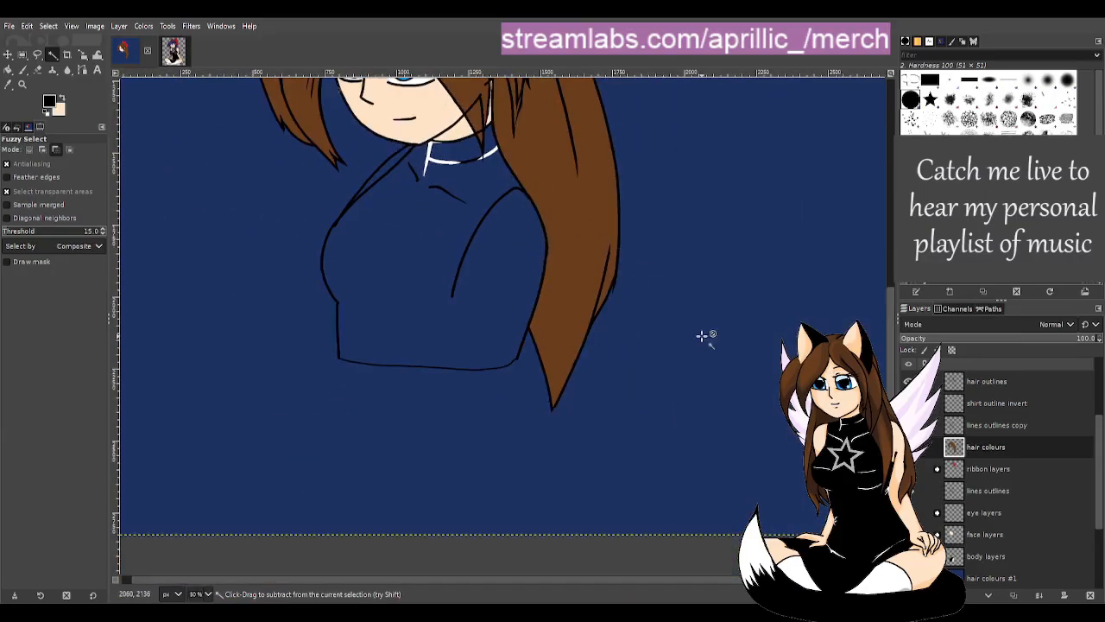
- Show the skin and black top fills again and review the whole portrait
left_click_drag(890, 509, 890, 366)
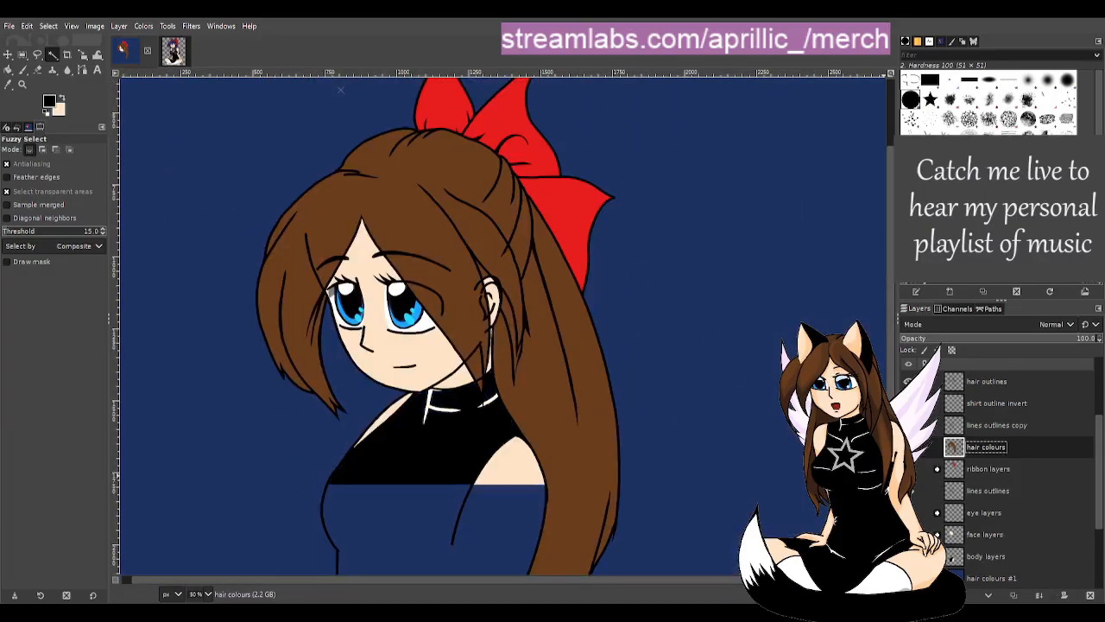
scroll(539, 474, "down", 3)
scroll(577, 469, "up", 3)
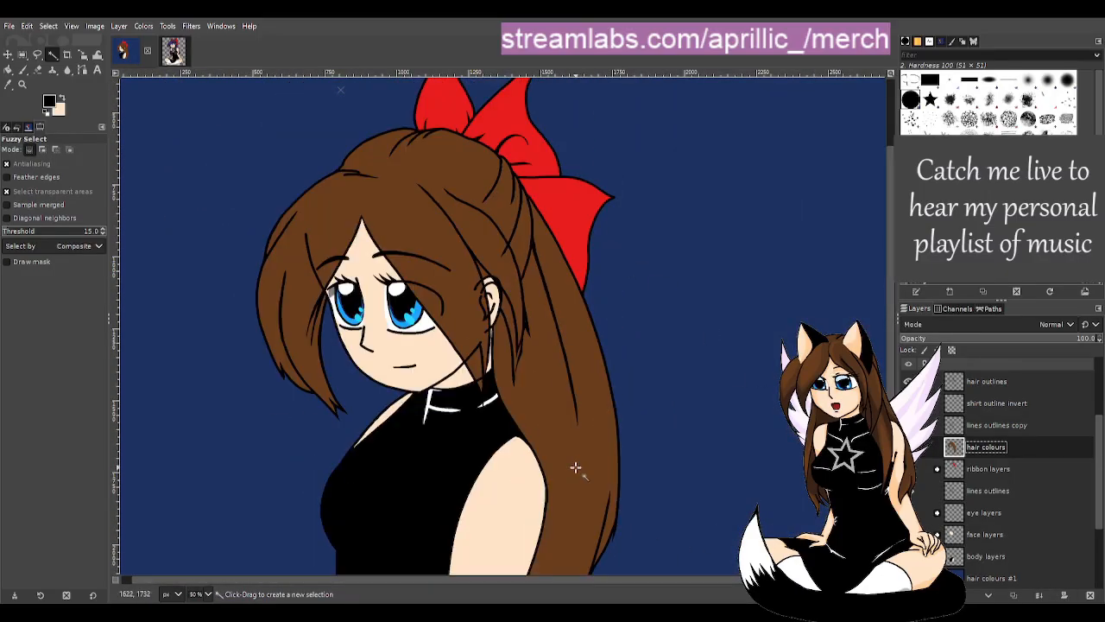
scroll(585, 463, "down", 3)
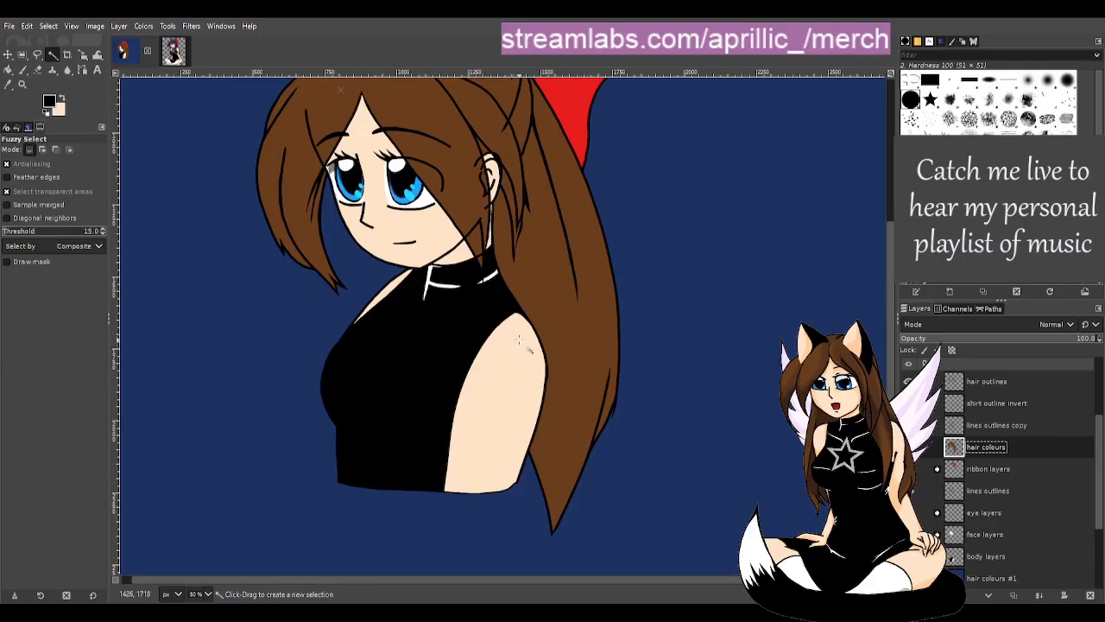
scroll(499, 350, "up", 3)
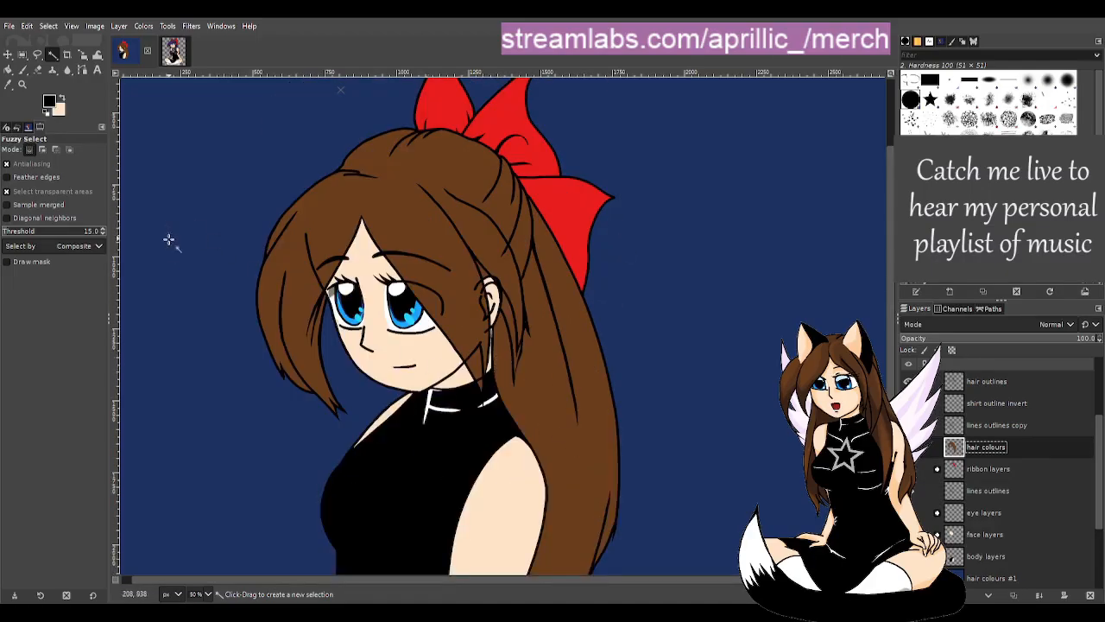
- Save the portrait as susbrarella drink.xcf
left_click(10, 29)
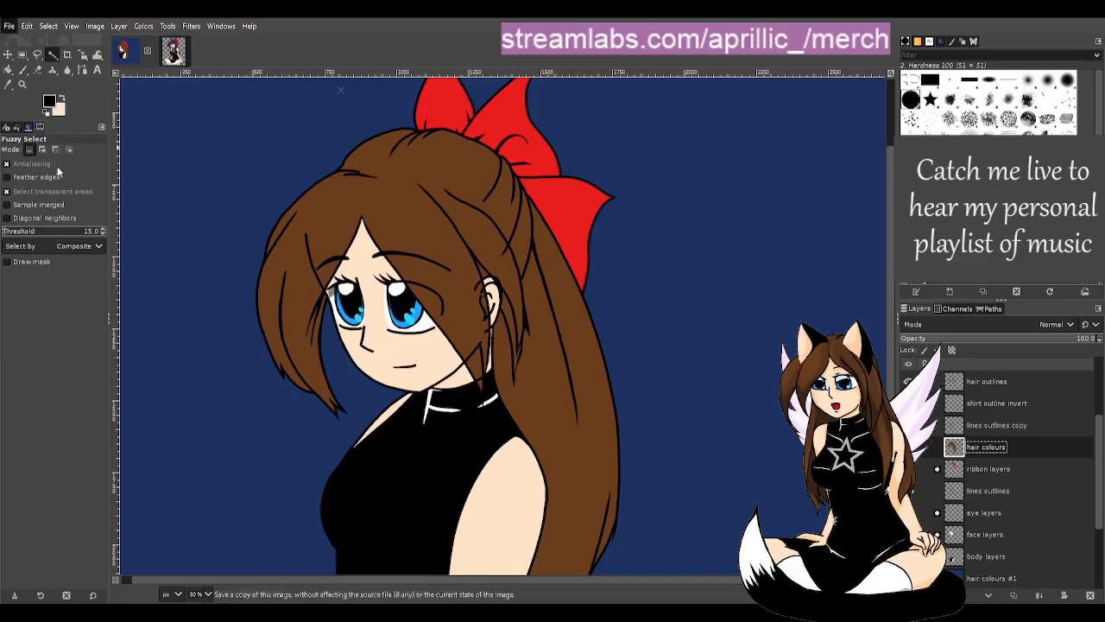
left_click(71, 146)
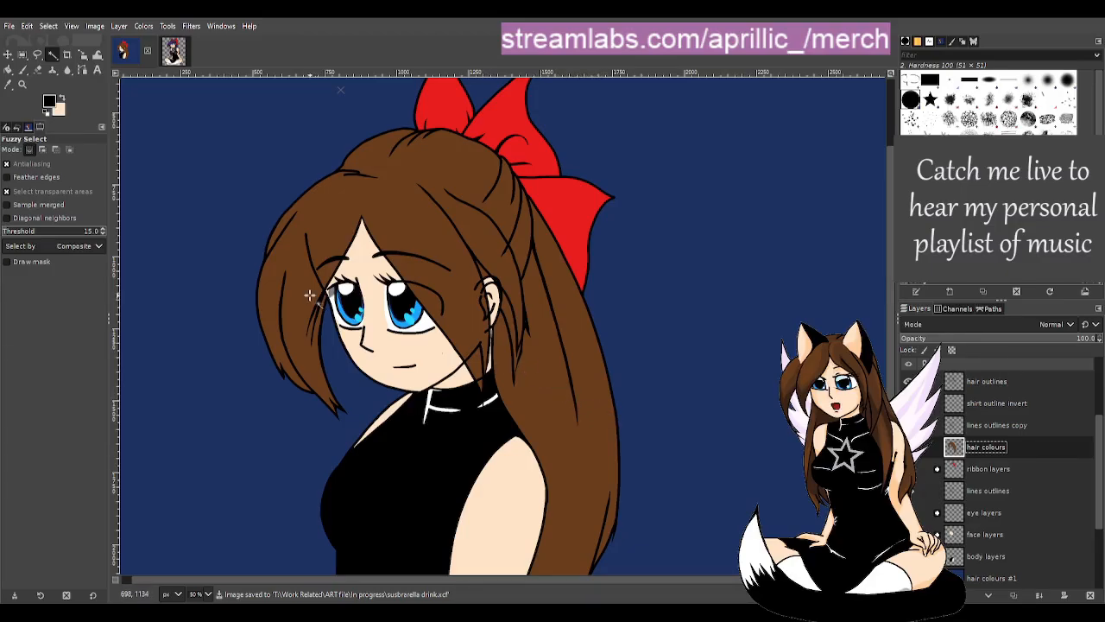
scroll(285, 245, "down", 4)
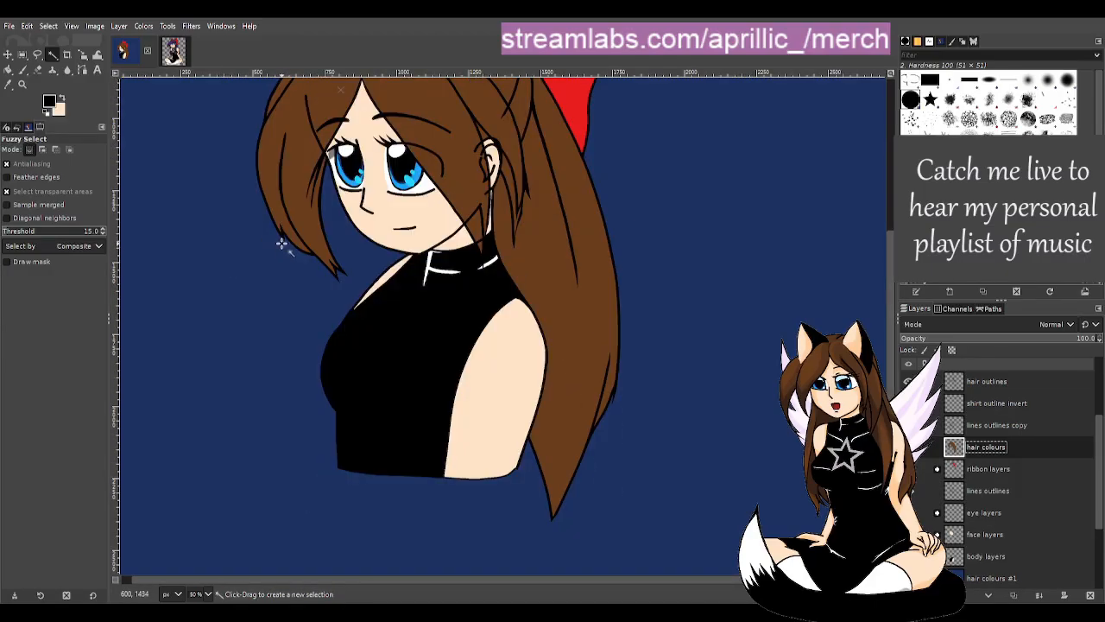
scroll(475, 577, "up", 2)
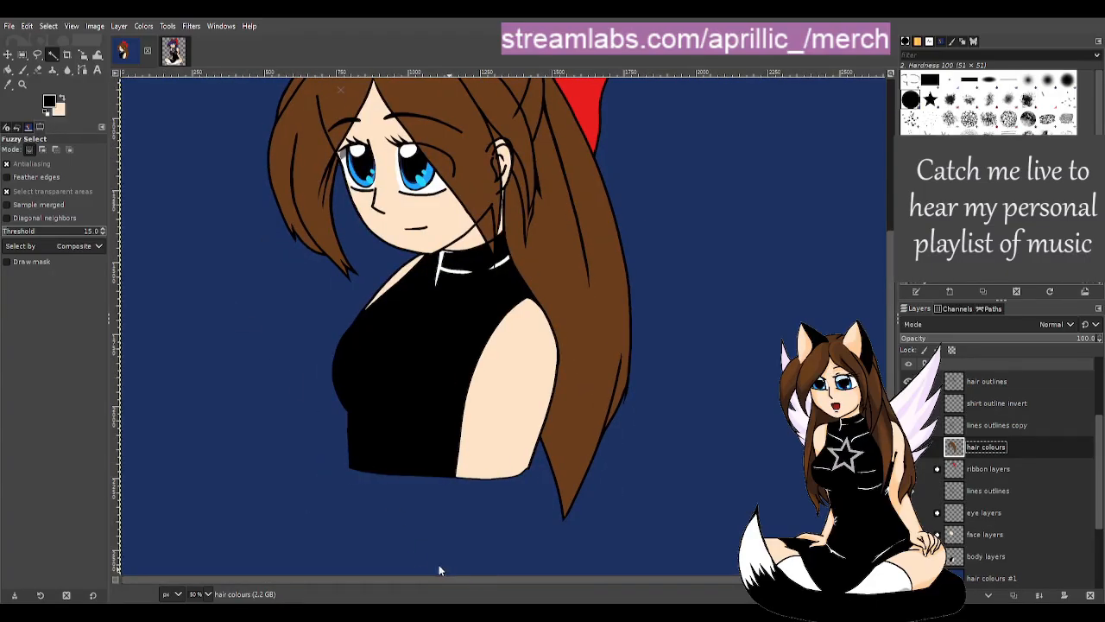
scroll(439, 564, "up", 2)
left_click(1003, 421)
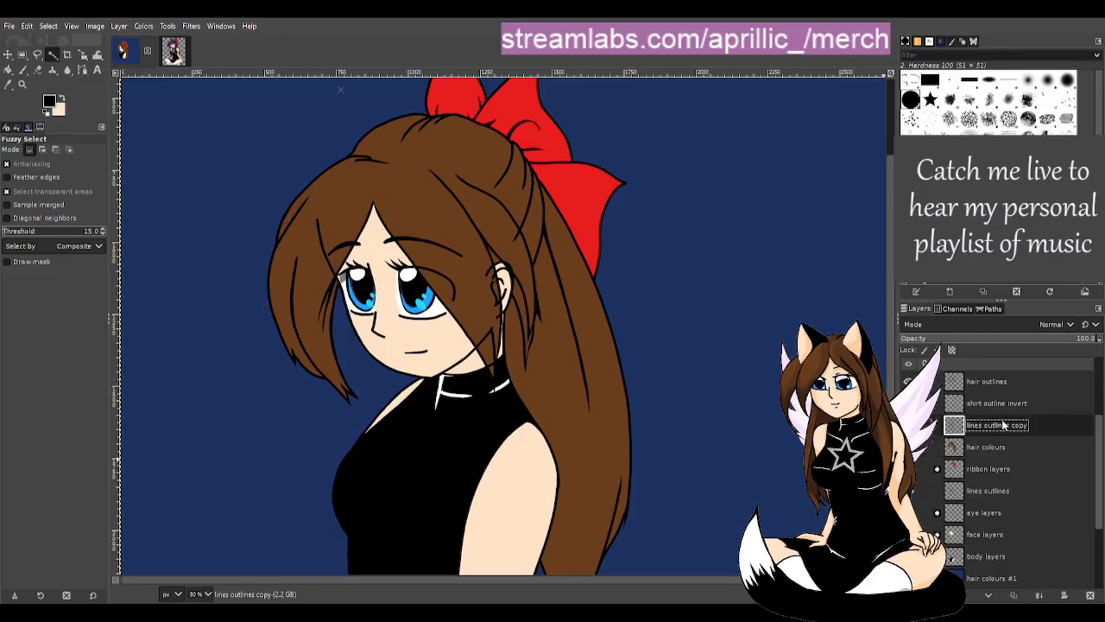
- Move the cup back outlines layer to sit just below the straw outlines layer
left_click(999, 404)
scroll(1002, 411, "up", 1)
left_click(985, 421)
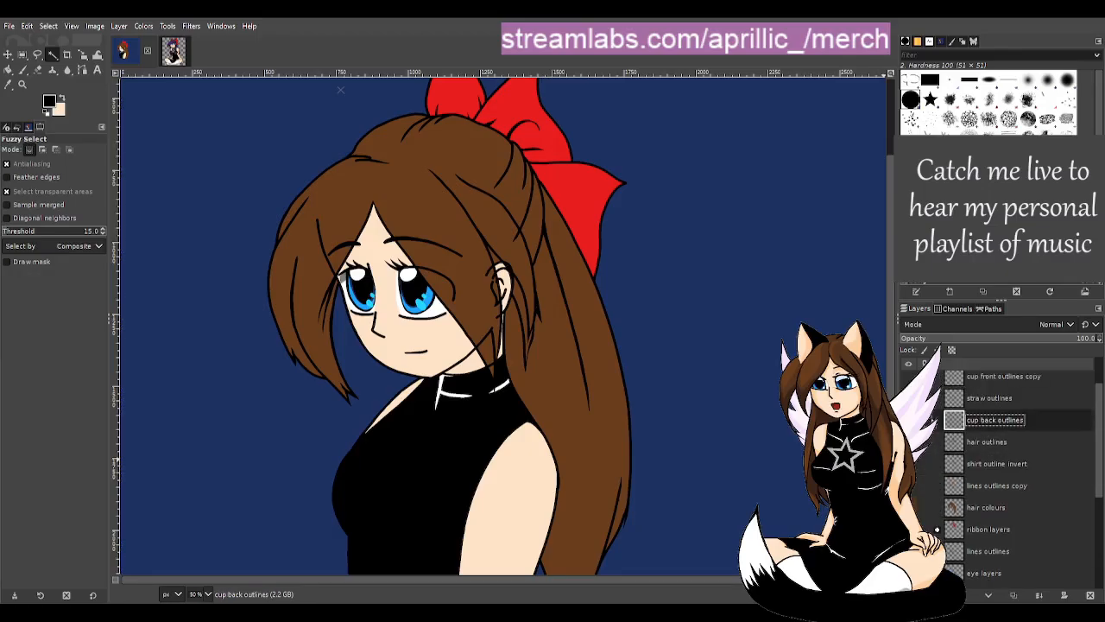
scroll(1002, 466, "up", 1)
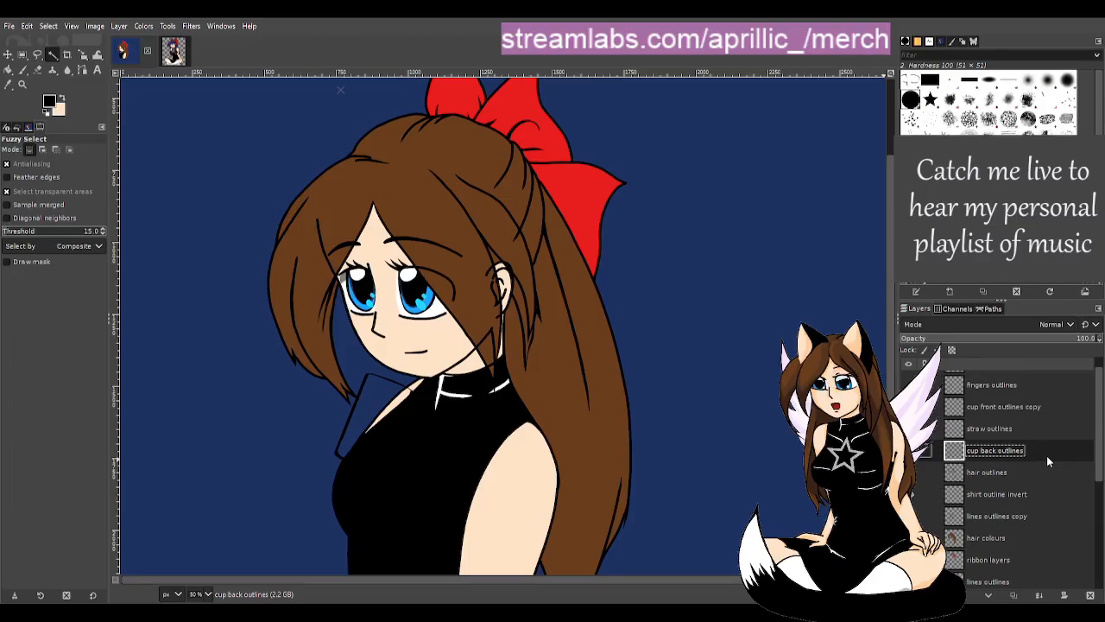
left_click_drag(1046, 452, 1023, 384)
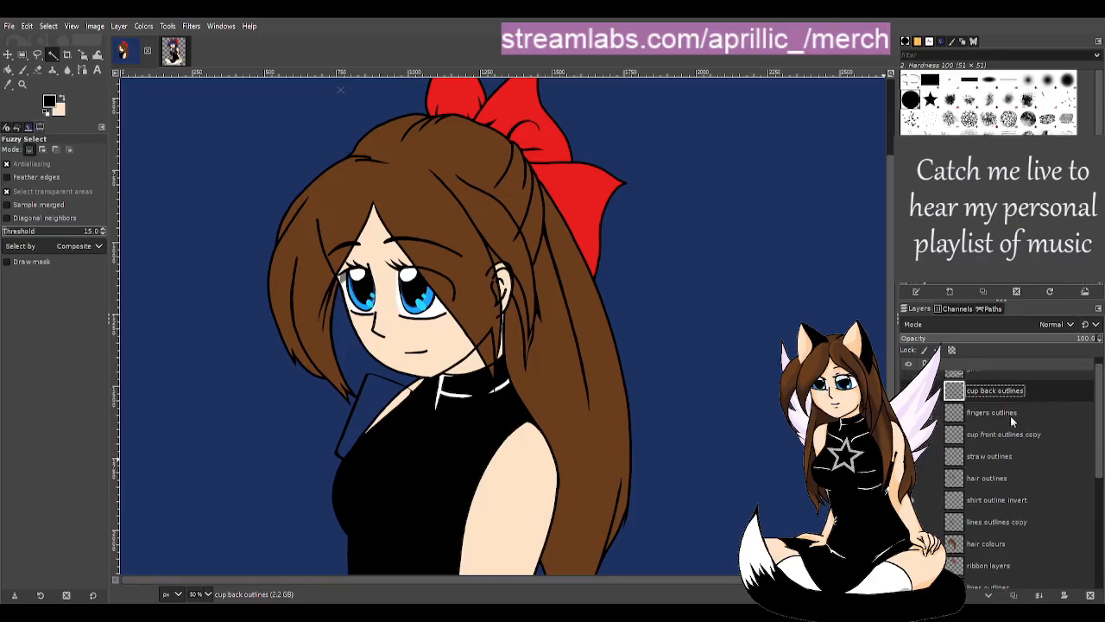
scroll(991, 418, "up", 1)
scroll(968, 471, "down", 2)
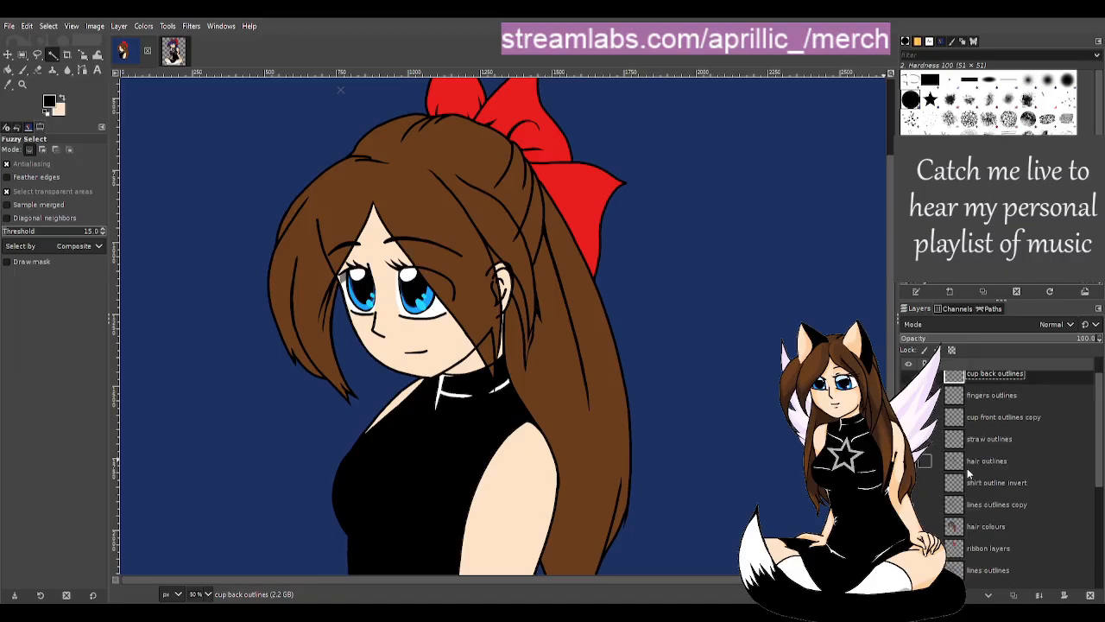
left_click(992, 440)
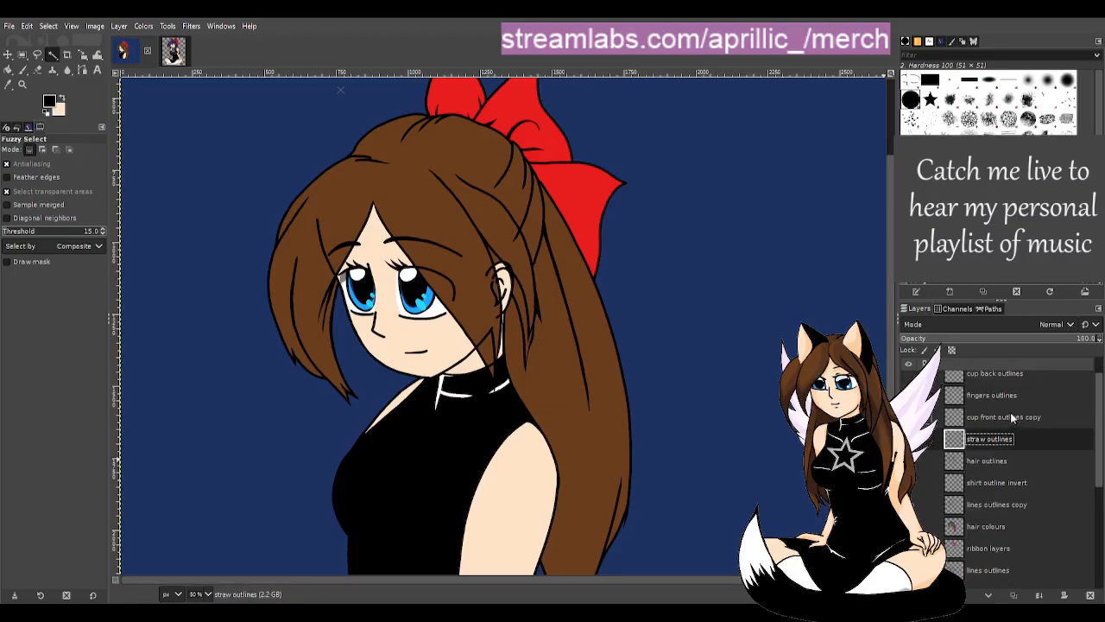
scroll(997, 411, "up", 2)
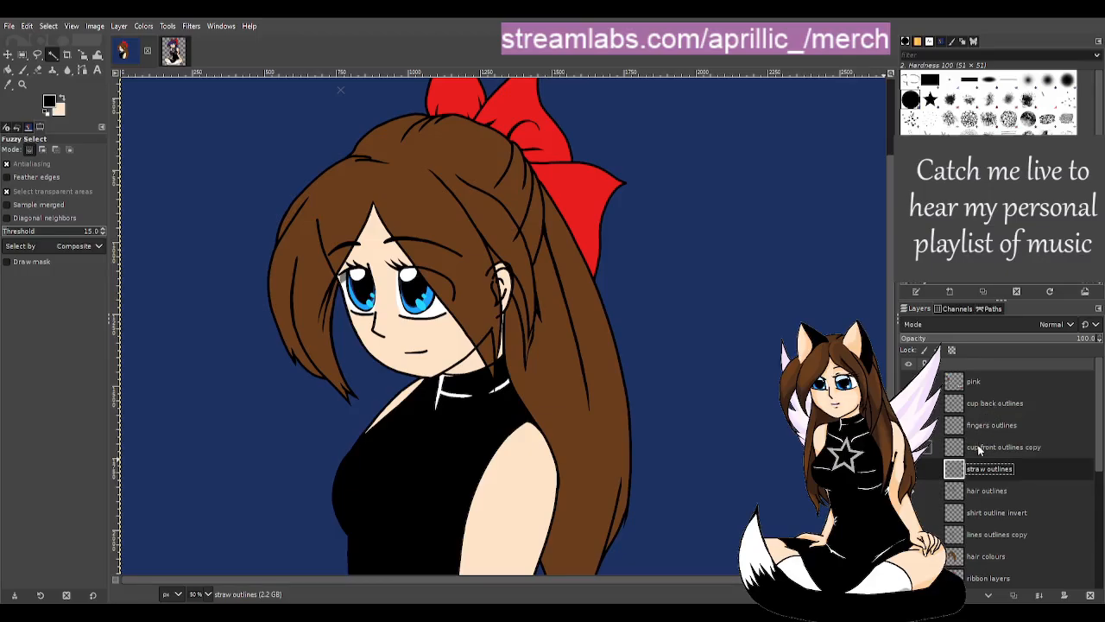
left_click_drag(1012, 403, 998, 471)
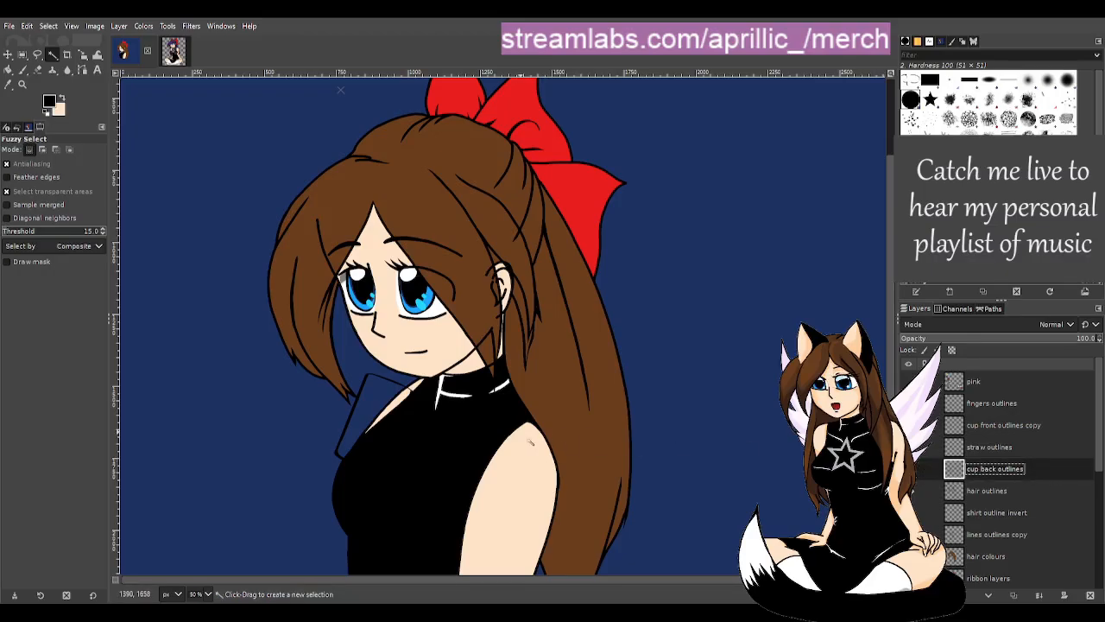
scroll(281, 483, "up", 3)
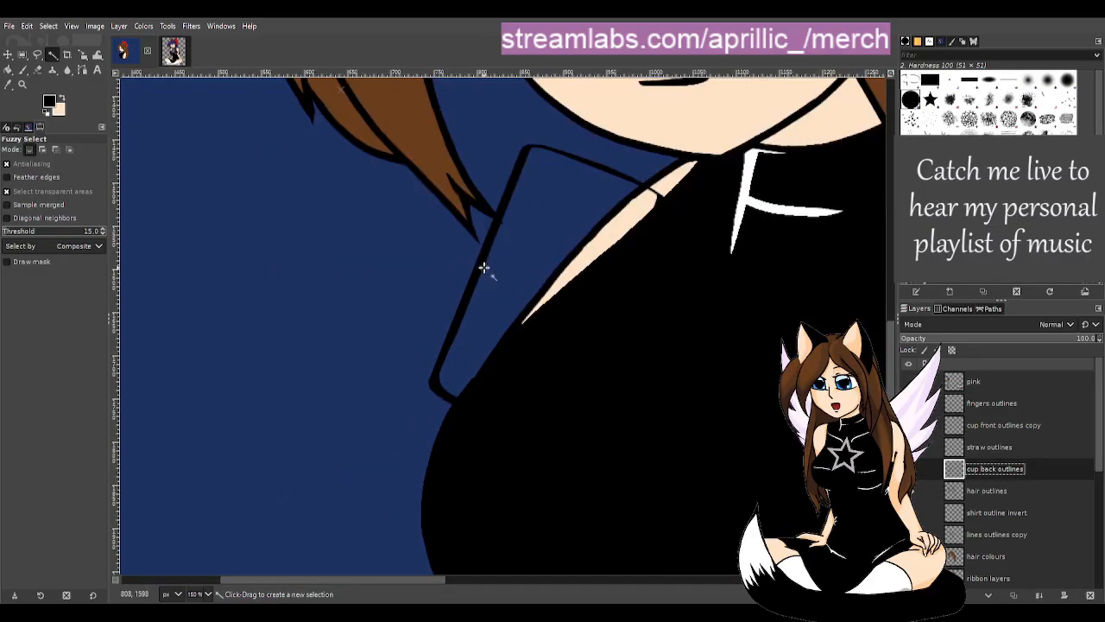
- Fuzzy-select the empty area inside the cup outline
left_click(500, 263)
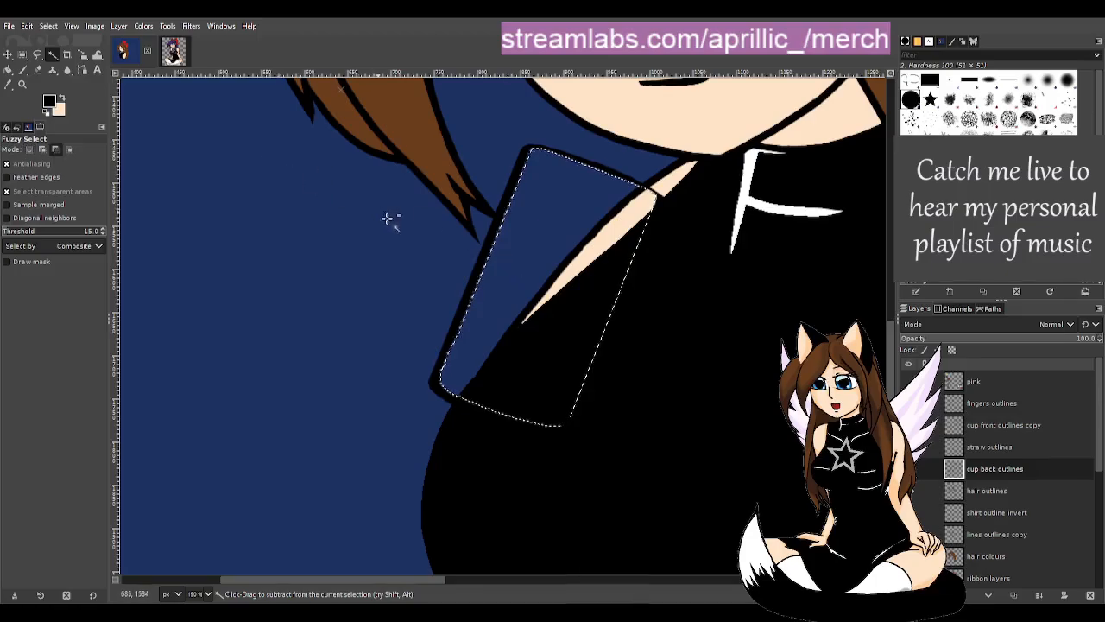
scroll(453, 228, "down", 2)
scroll(453, 228, "down", 2)
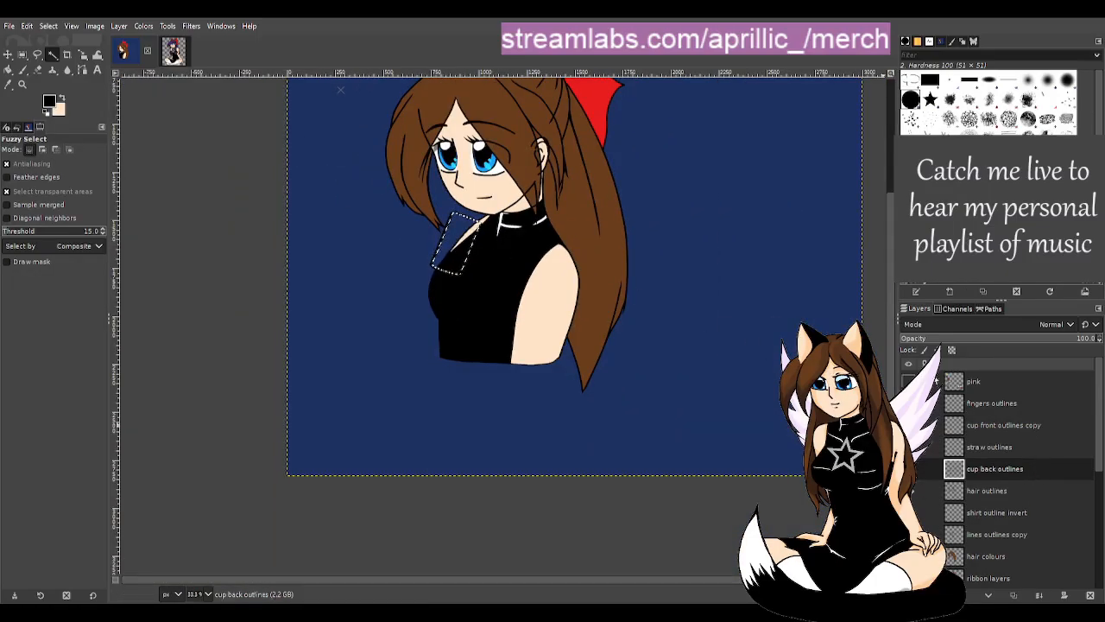
- Show the colour reference swatches and pick the light blue swatch colour
left_click(906, 380)
scroll(908, 385, "down", 5)
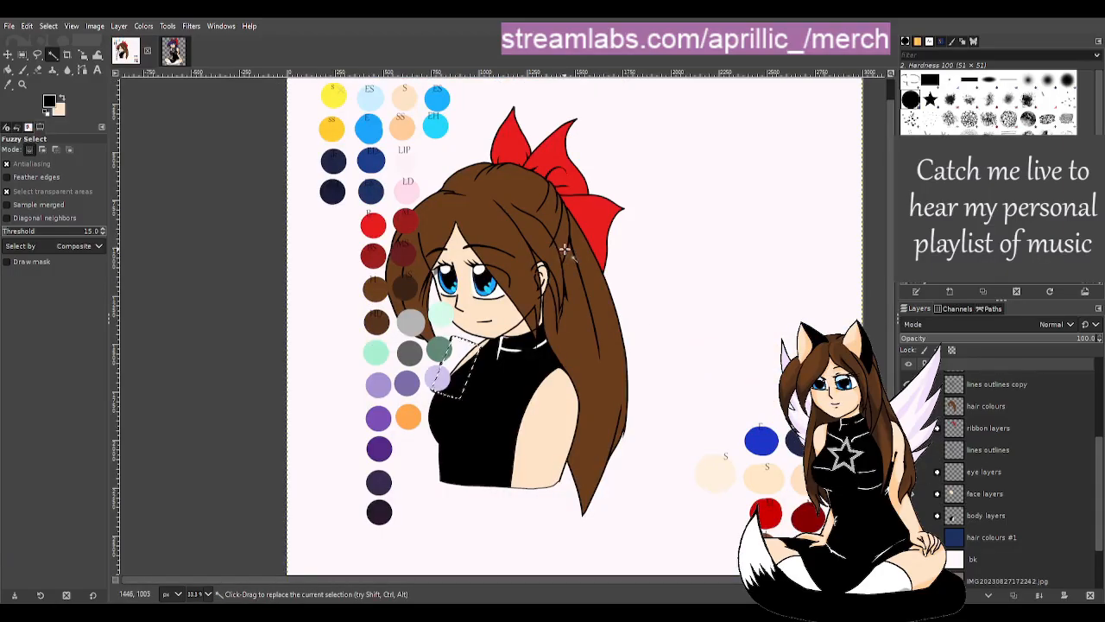
scroll(557, 248, "up", 1)
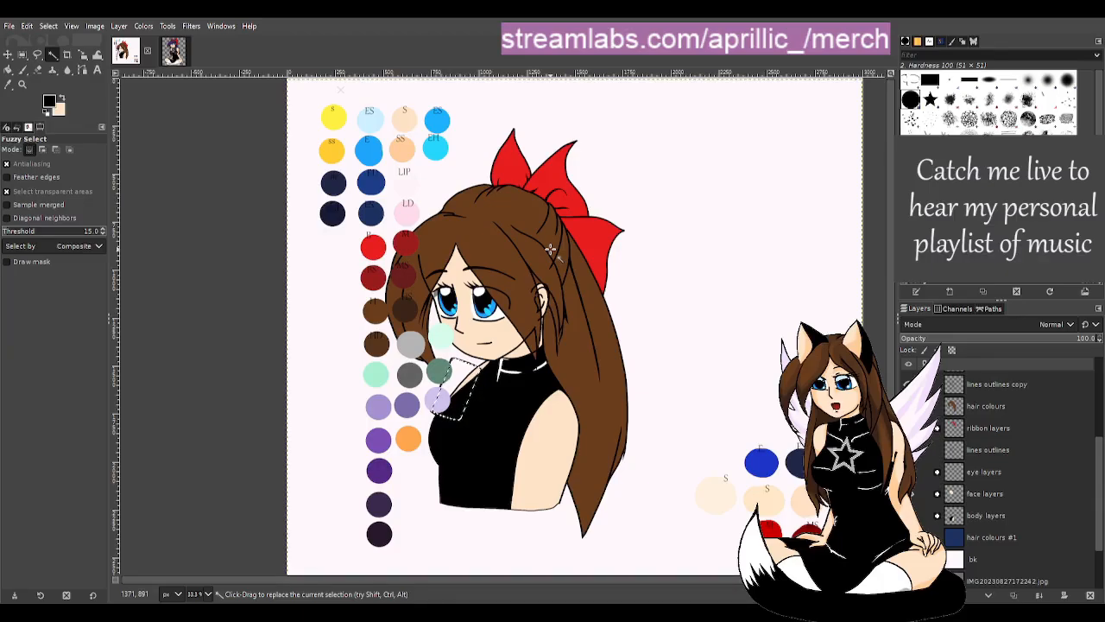
key("p")
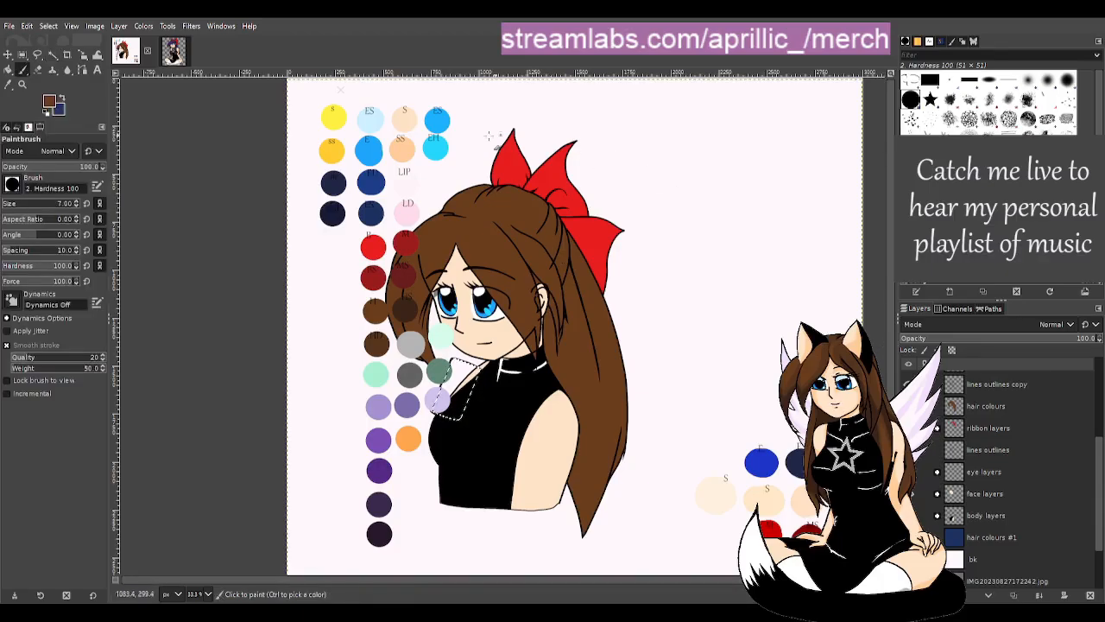
left_click(9, 86)
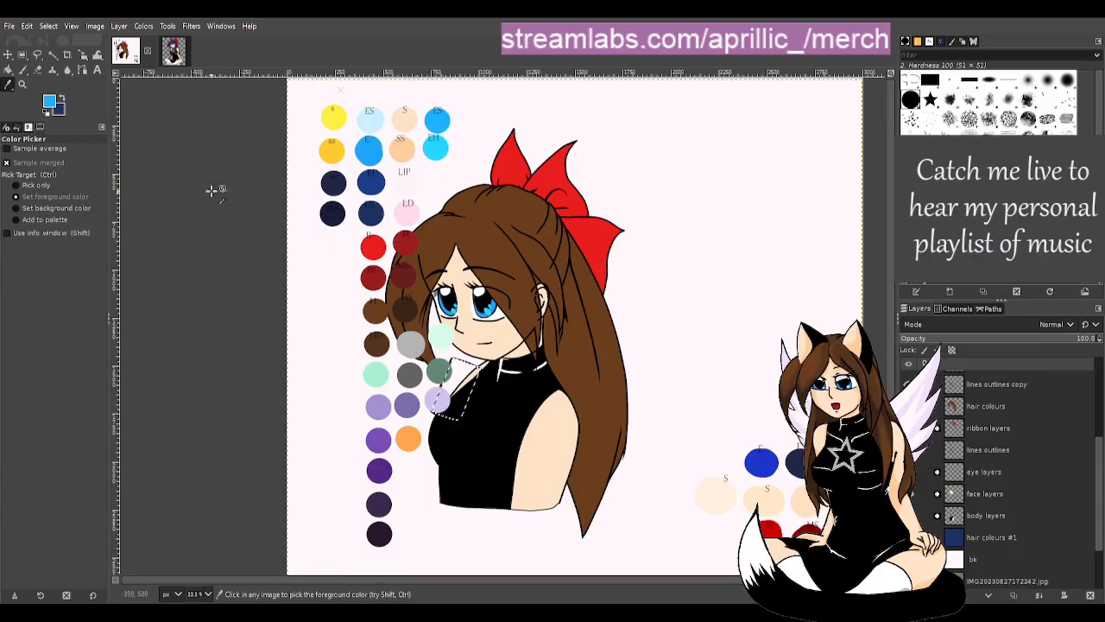
- Bucket-fill the cup selection with the light blue
left_click(9, 69)
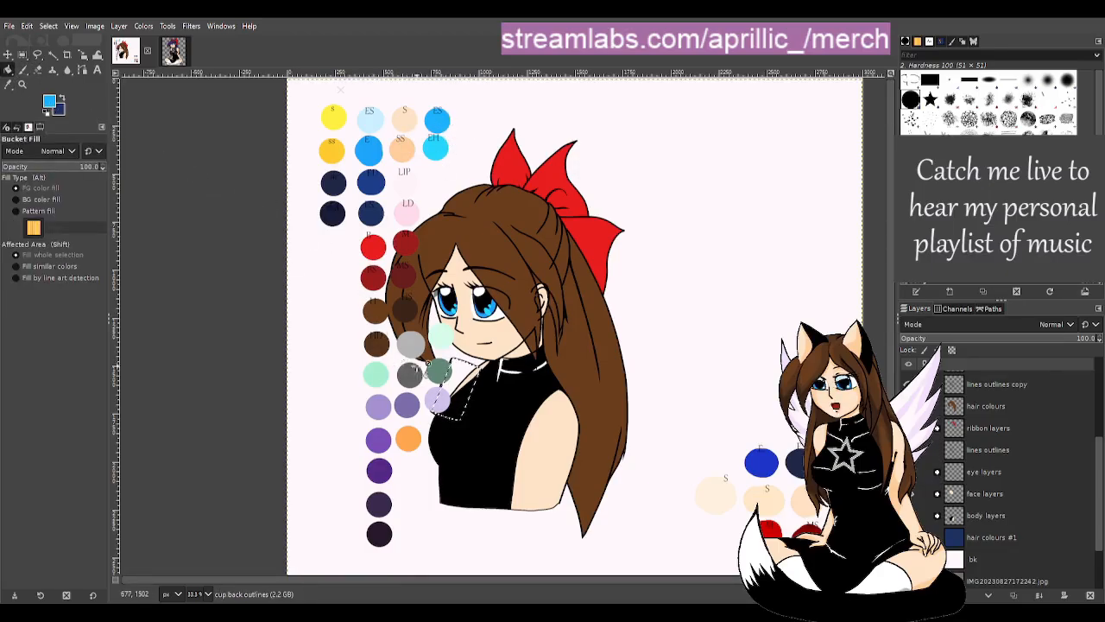
left_click(466, 380)
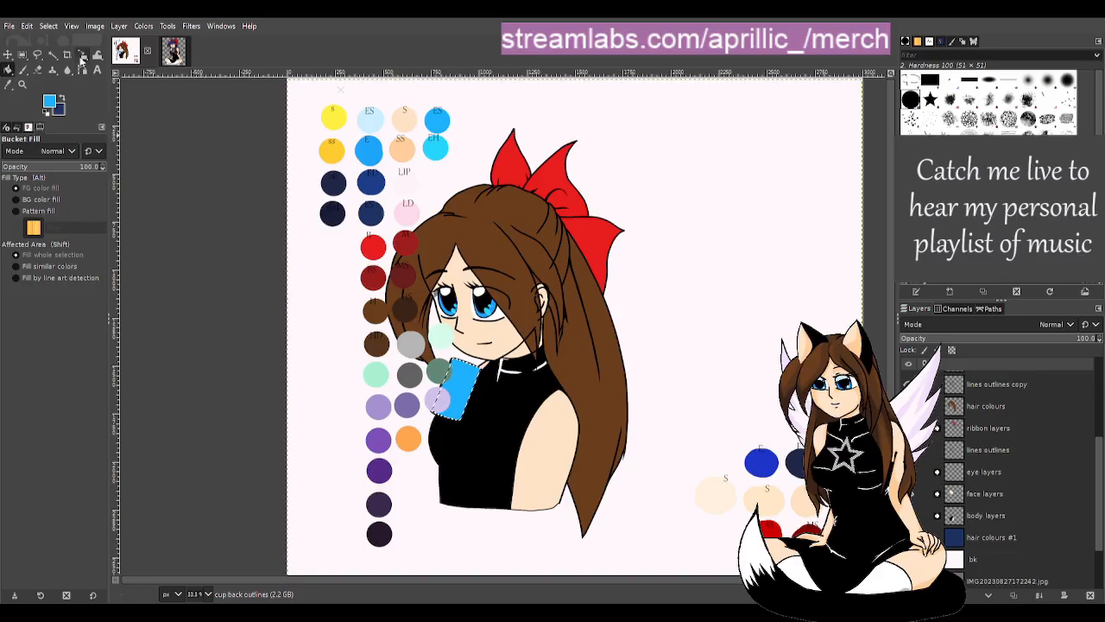
left_click(53, 54)
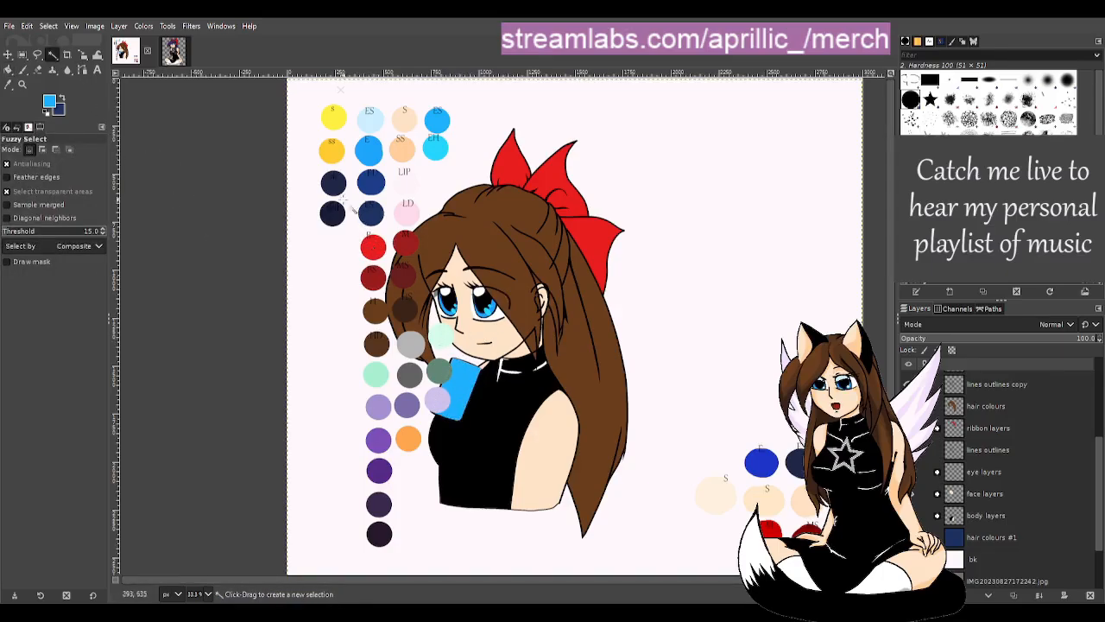
left_click(22, 69)
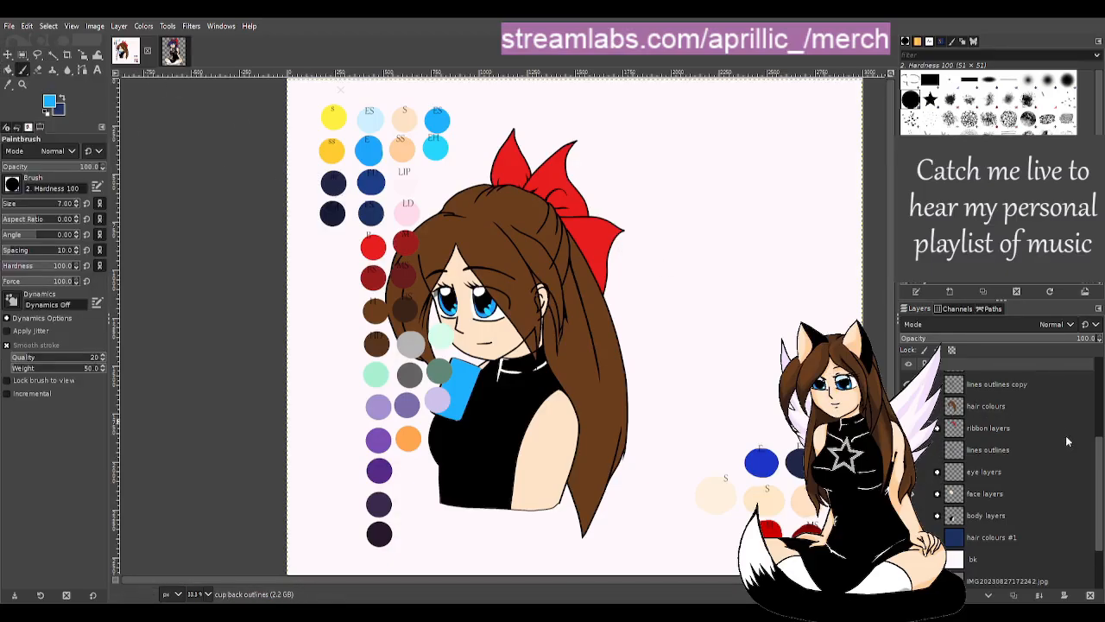
scroll(1099, 473, "up", 5)
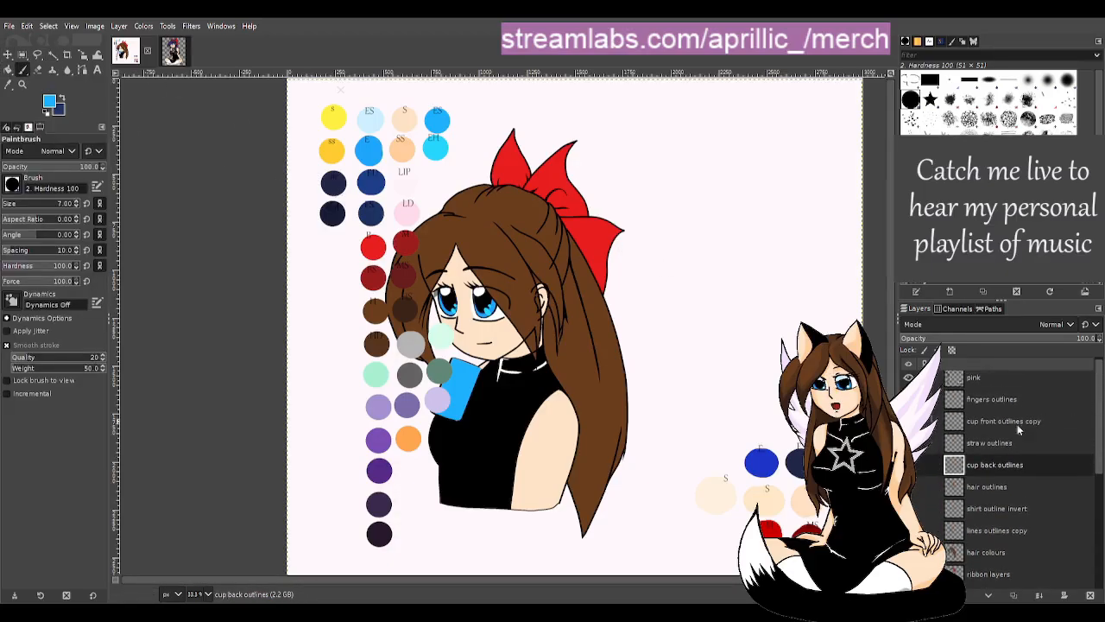
- Make the straw outlines visible over the blue cup
left_click(909, 443)
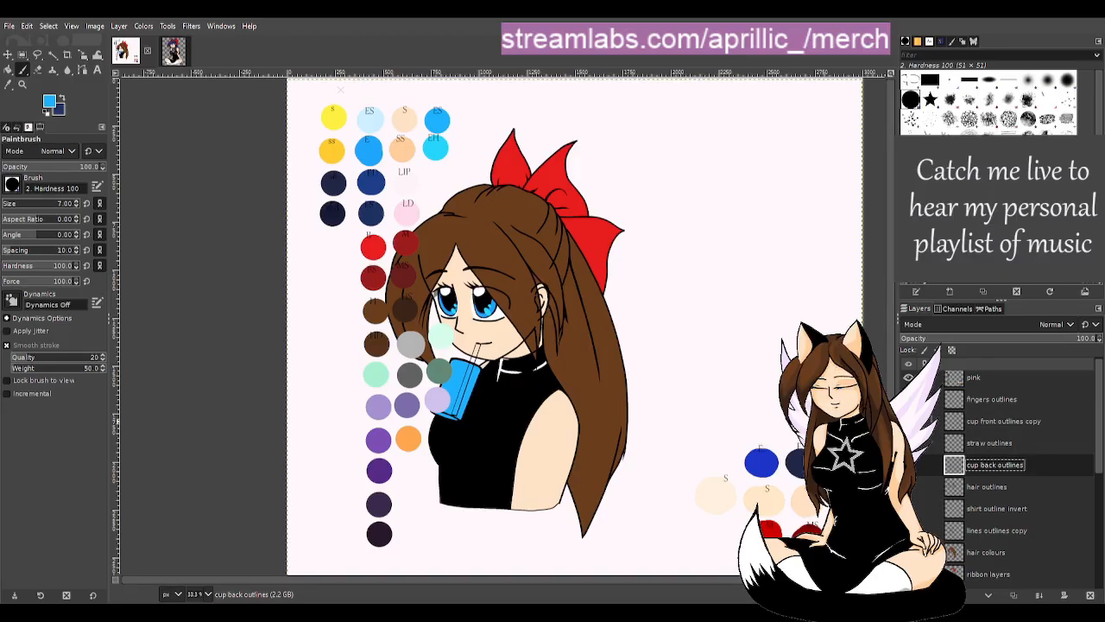
key("u")
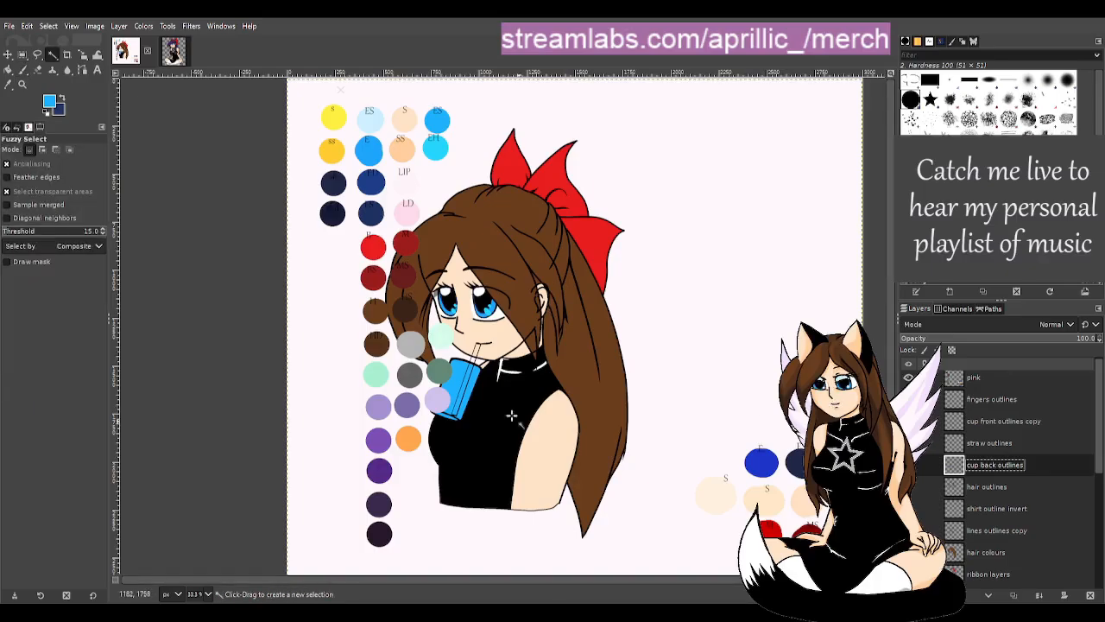
scroll(409, 447, "up", 1)
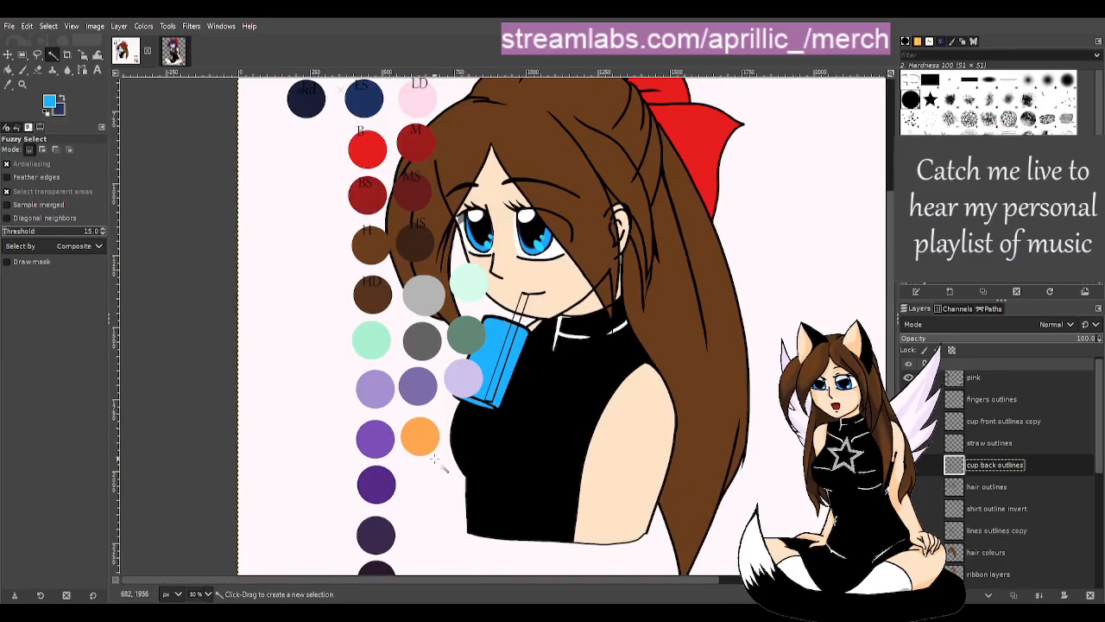
scroll(449, 470, "up", 1)
scroll(450, 465, "up", 1)
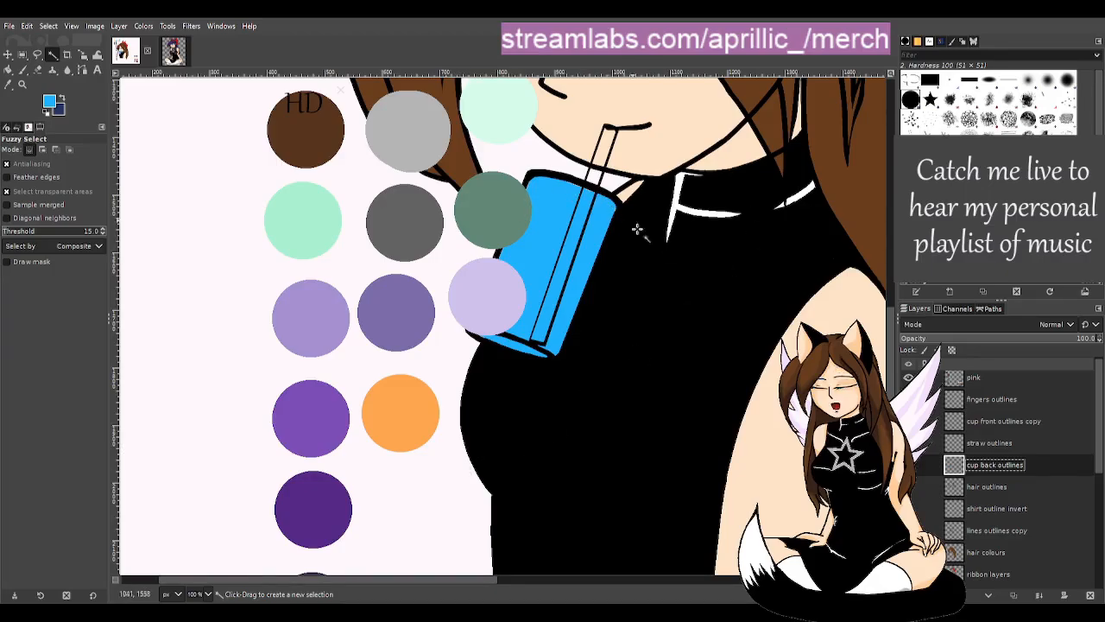
scroll(631, 234, "up", 1)
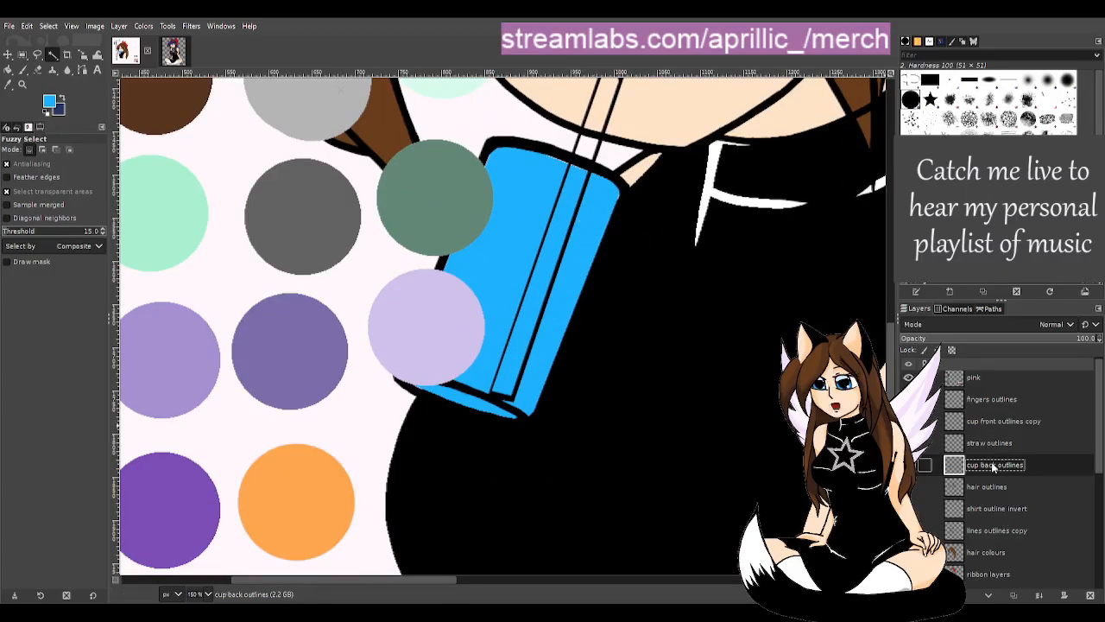
- Hide the pink swatch layer and, with a larger brush, paint blue over the cup's edge specks and bottom rim
key("p")
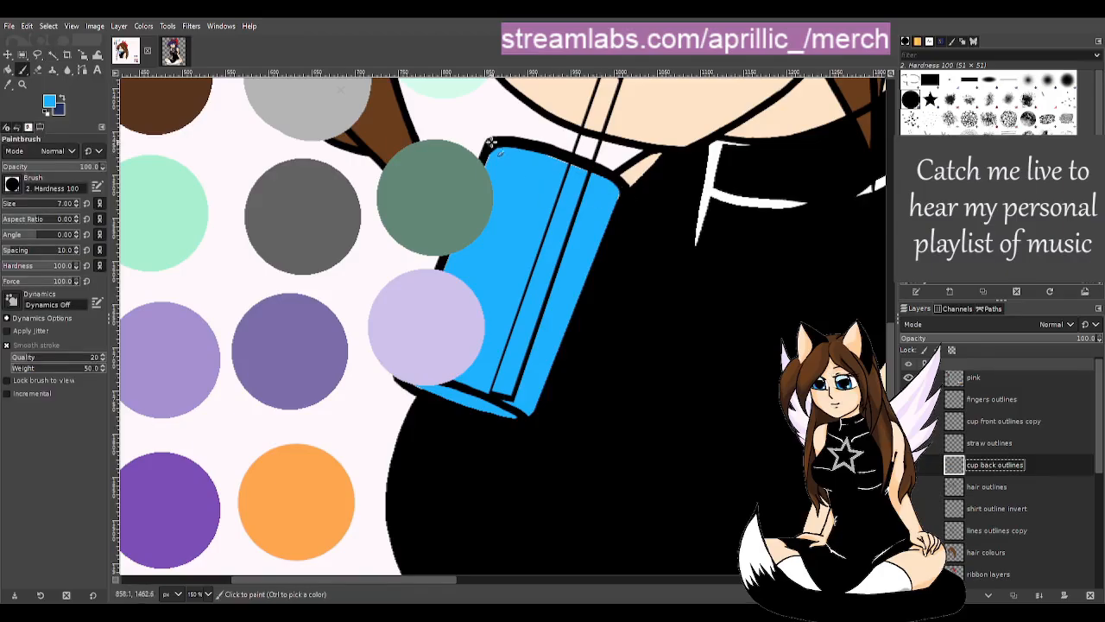
left_click(11, 206)
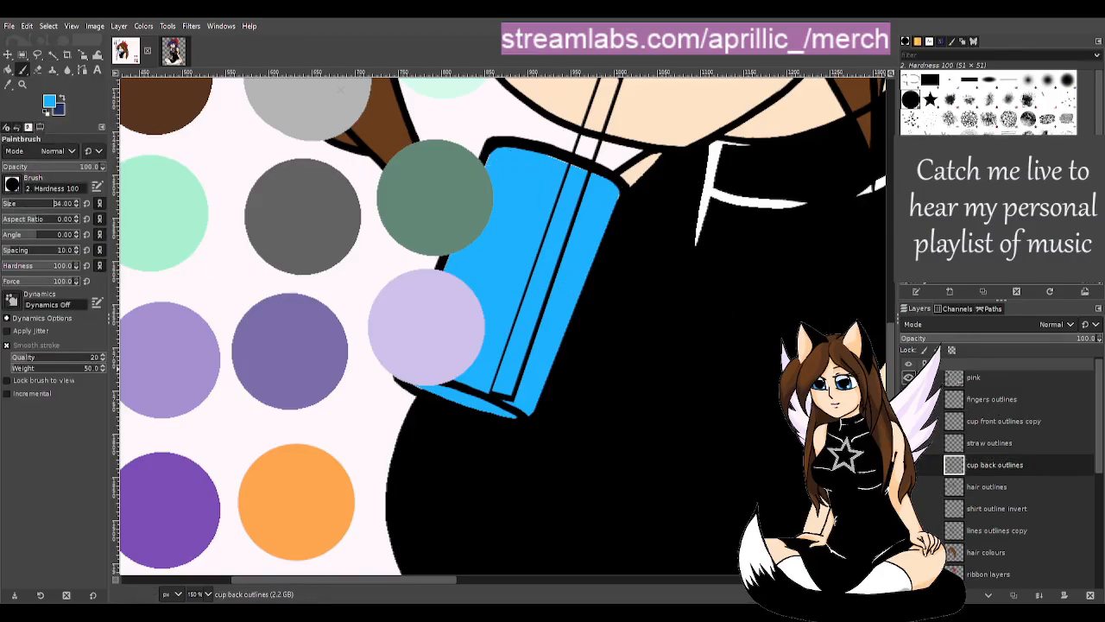
left_click(908, 377)
left_click_drag(435, 333, 443, 312)
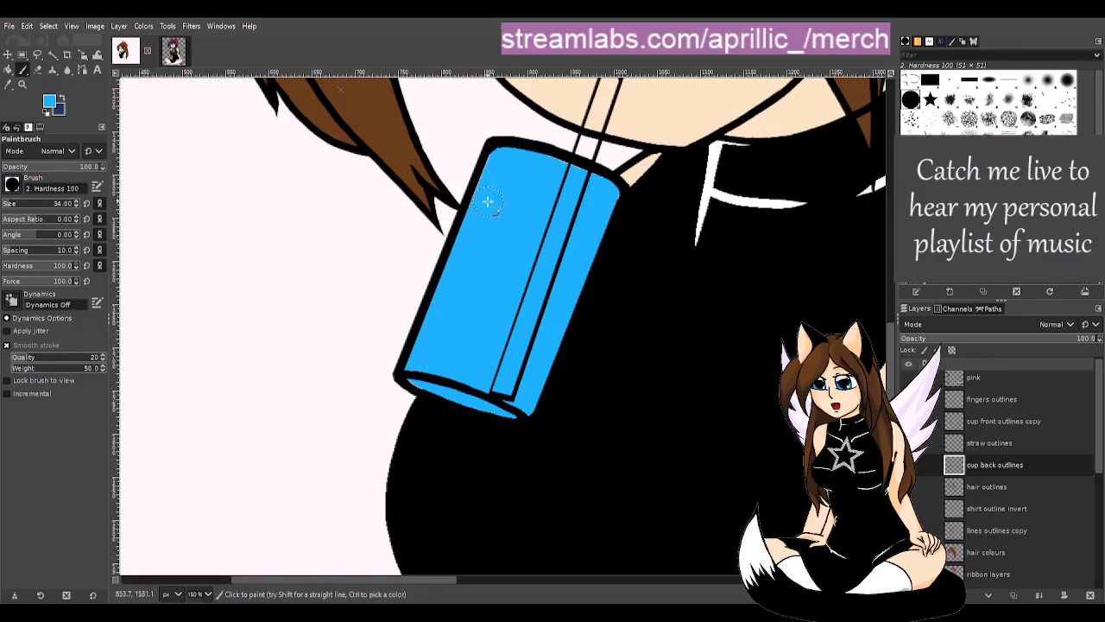
mouse_move(497, 174)
left_mouse_down()
mouse_move(501, 164)
mouse_move(548, 168)
mouse_move(567, 186)
mouse_move(604, 191)
mouse_move(587, 214)
left_mouse_up()
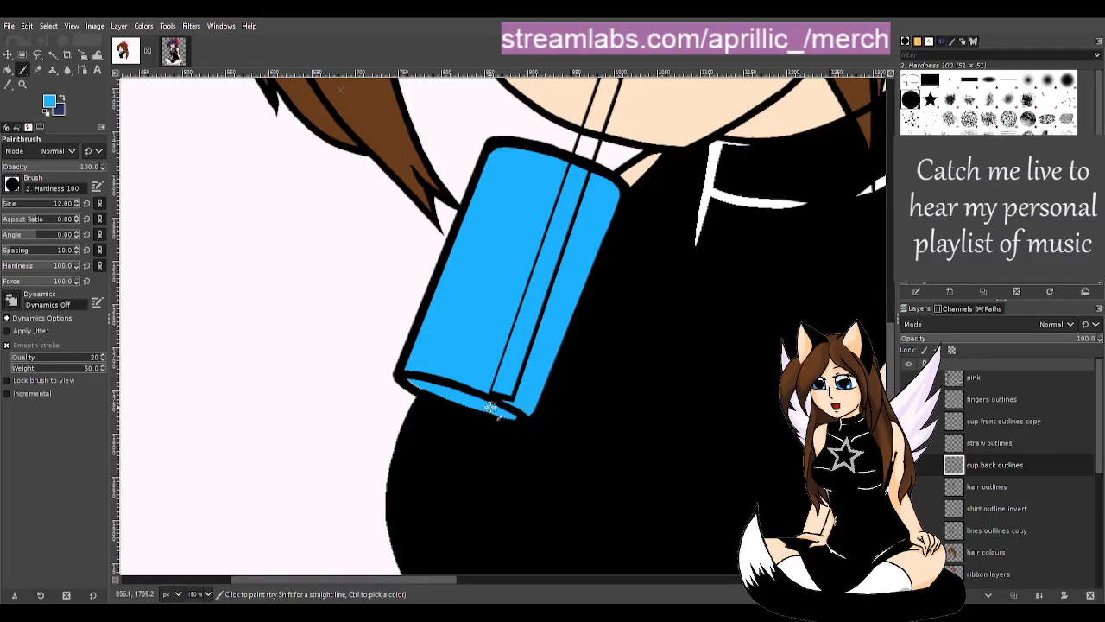
left_click_drag(516, 415, 429, 388)
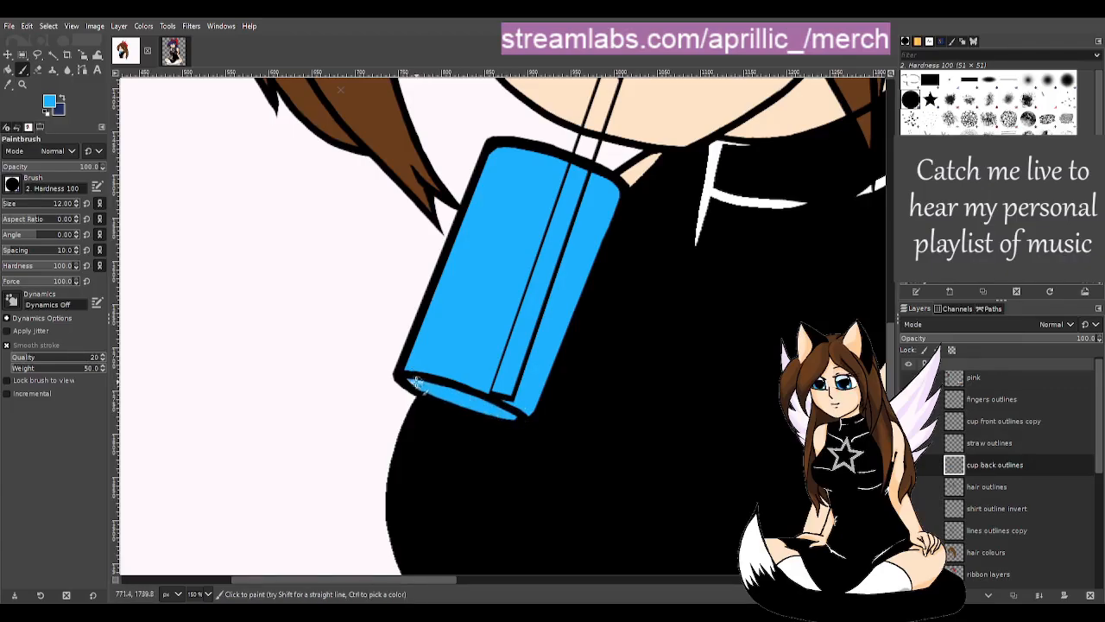
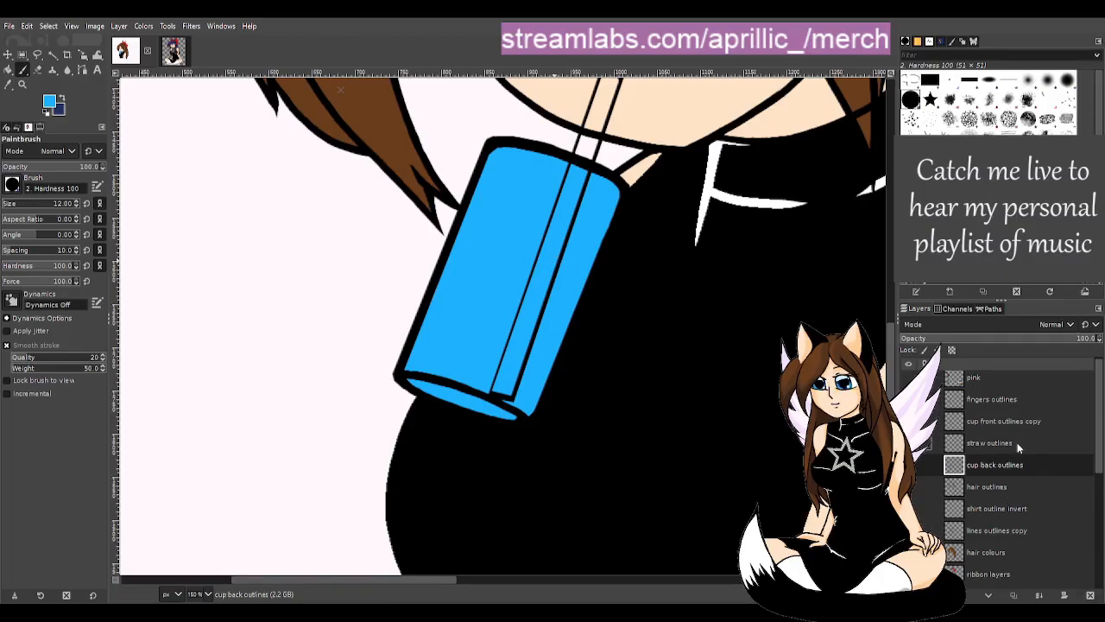
- Hide and re-show the 'cup front outlines copy' layer to check it
left_click(1006, 422)
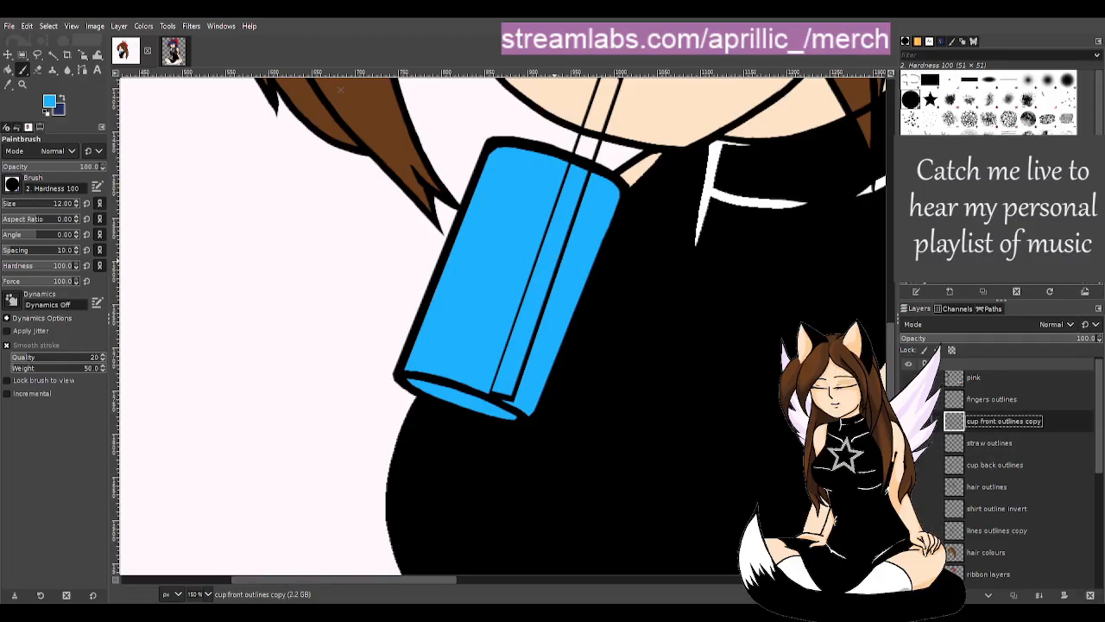
left_click(909, 421)
left_click(908, 421)
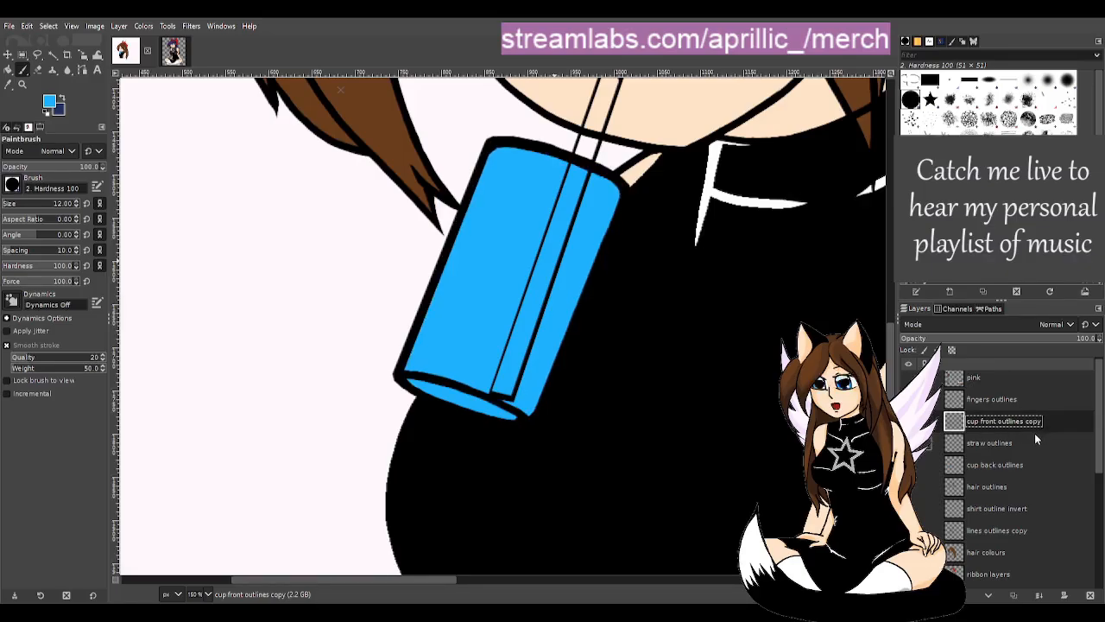
- Save the drawing and make 'straw outlines' the active layer
key("u")
left_click(13, 26)
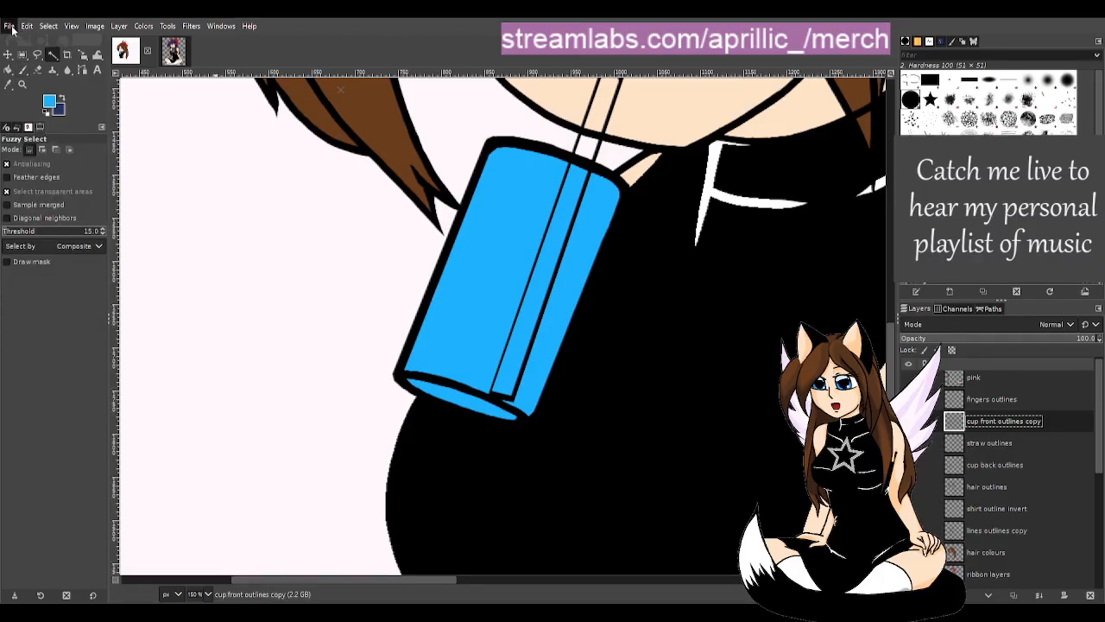
left_click(37, 136)
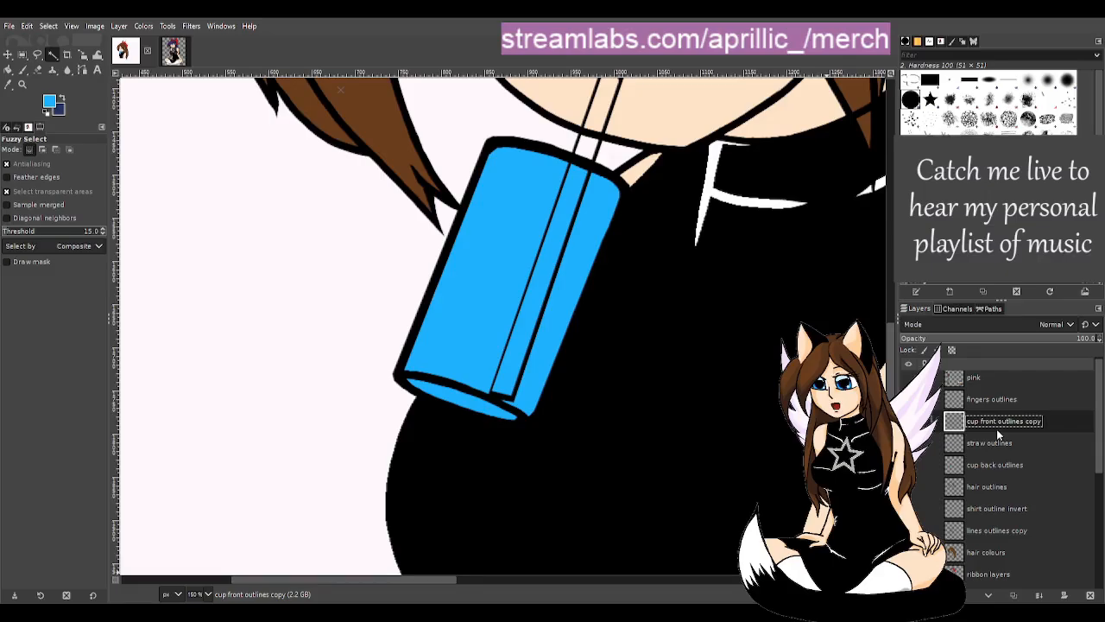
left_click(1024, 441)
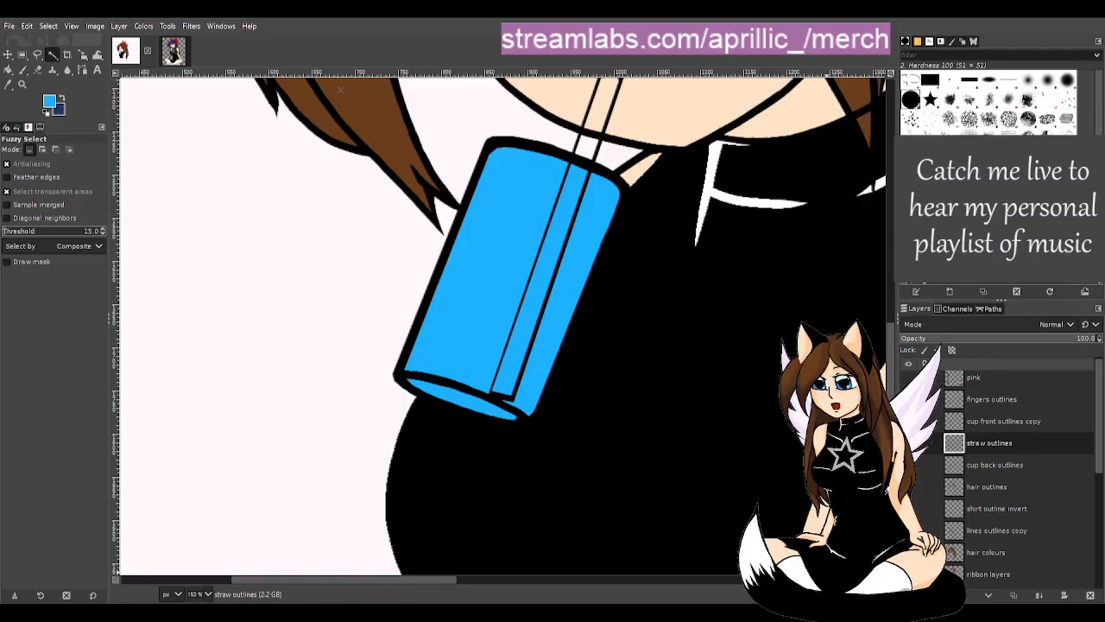
- Add a 'cup shadow' layer and paint a dark-blue band along the cup's bottom
key("Return")
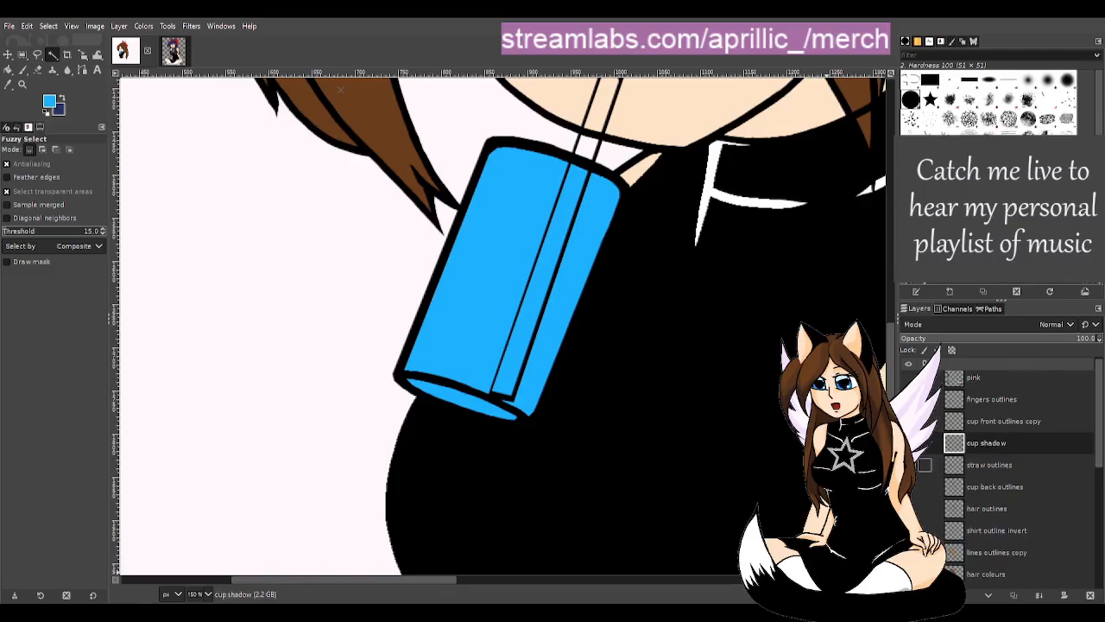
scroll(556, 354, "down", 4)
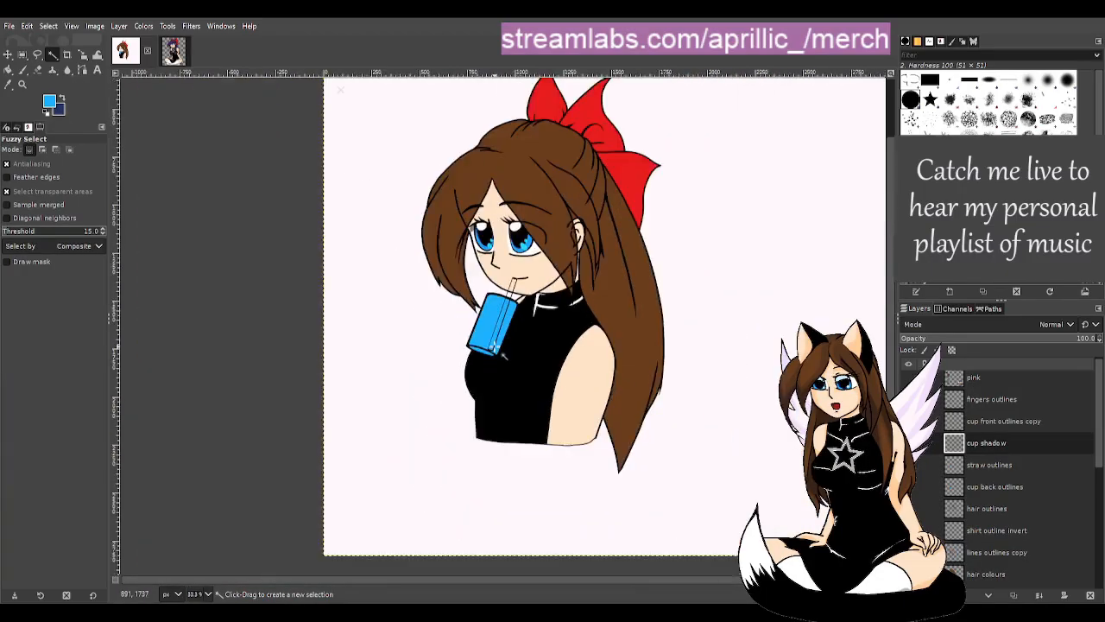
scroll(518, 345, "up", 4)
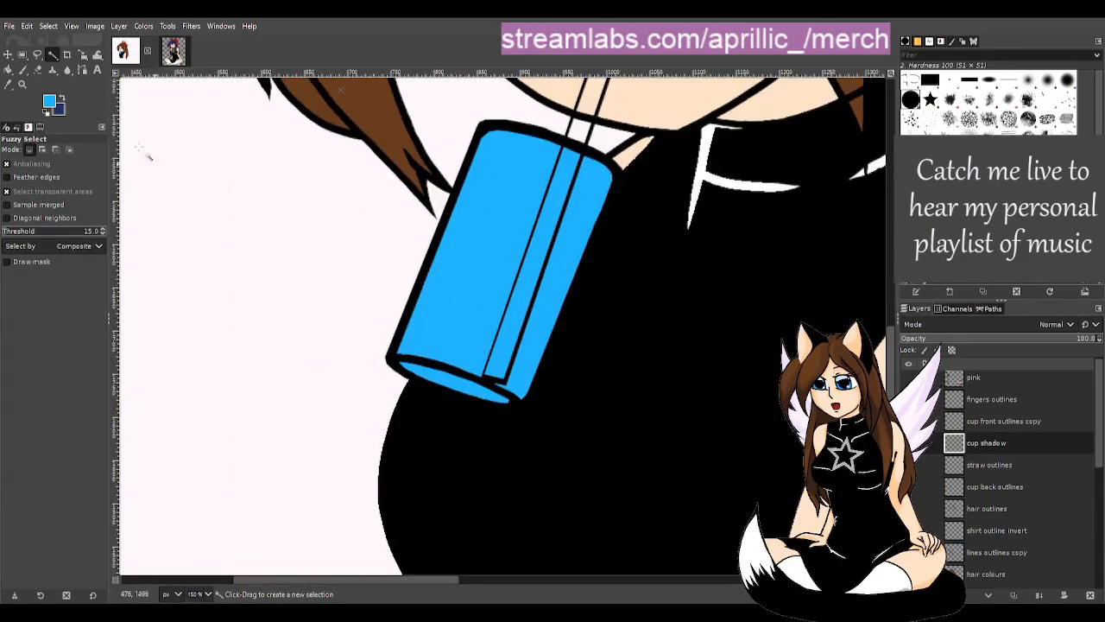
key("p")
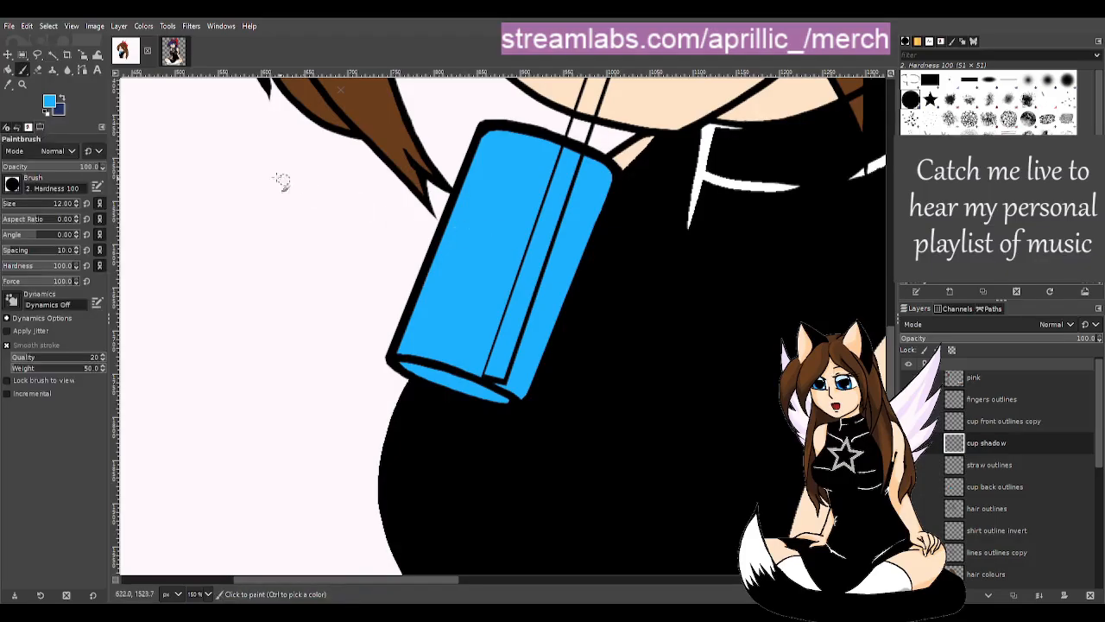
key("x")
left_click_drag(400, 363, 520, 407)
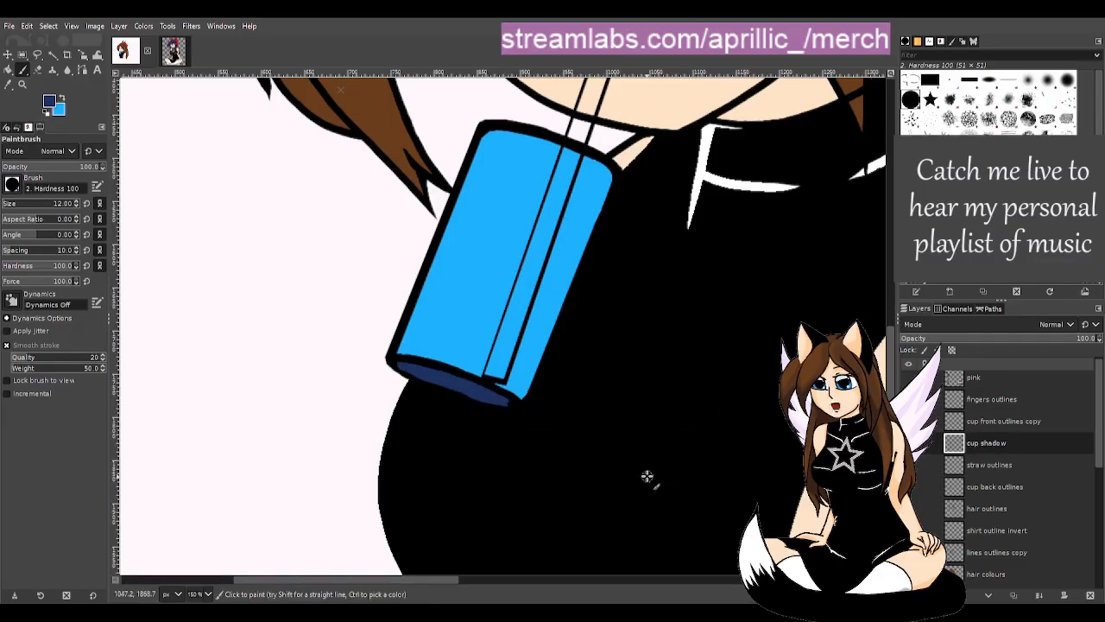
- Erase the shadow's overhang past the cup's right end and set its opacity to 62.5
key("shift+e")
key("d")
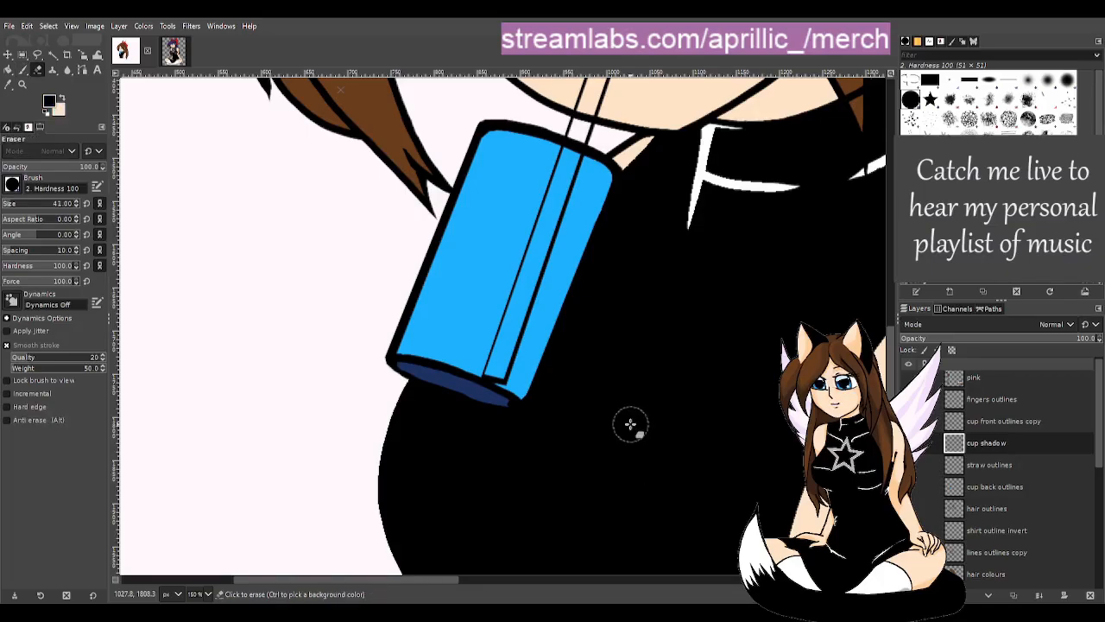
left_click_drag(455, 412, 532, 426)
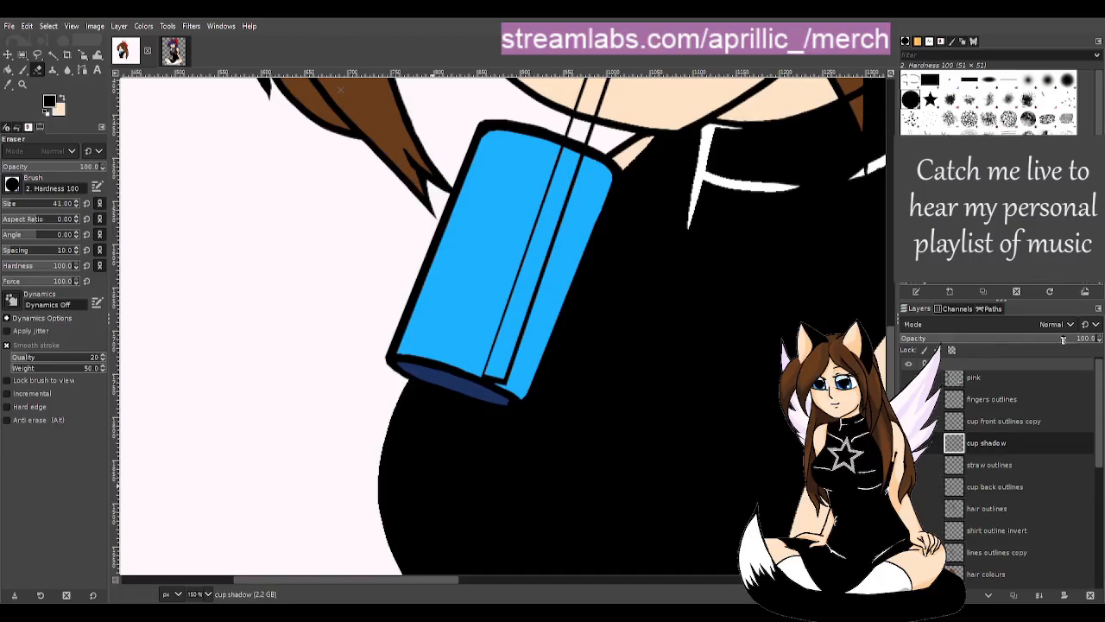
left_click_drag(995, 339, 1025, 338)
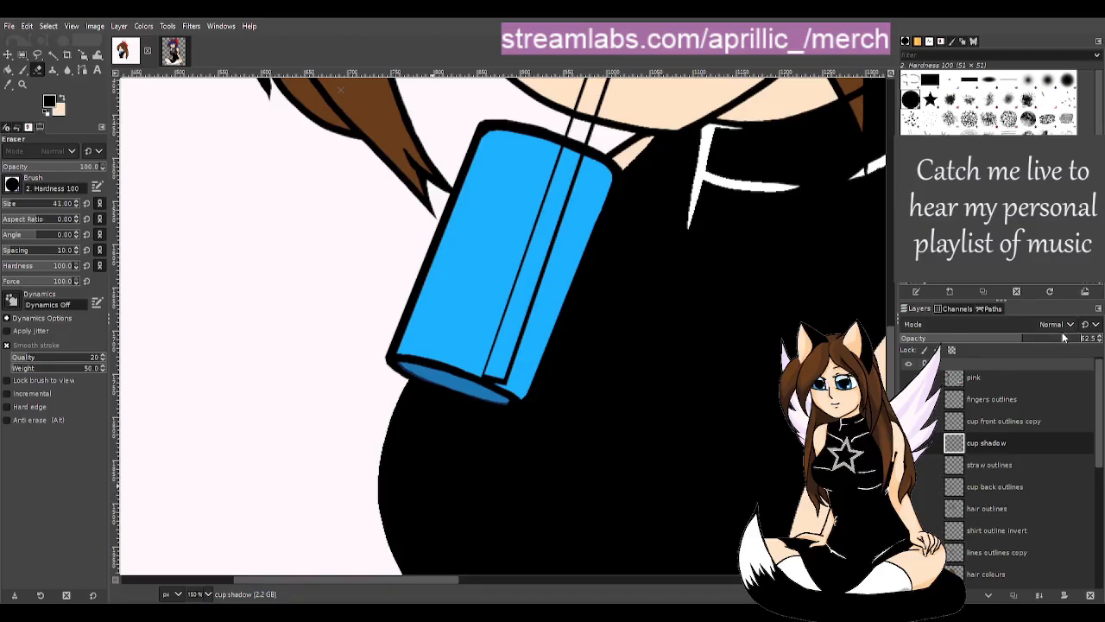
- Raise the cup shadow opacity to 80.4 and erase its dark lower edge back inside the cup
left_click(1062, 340)
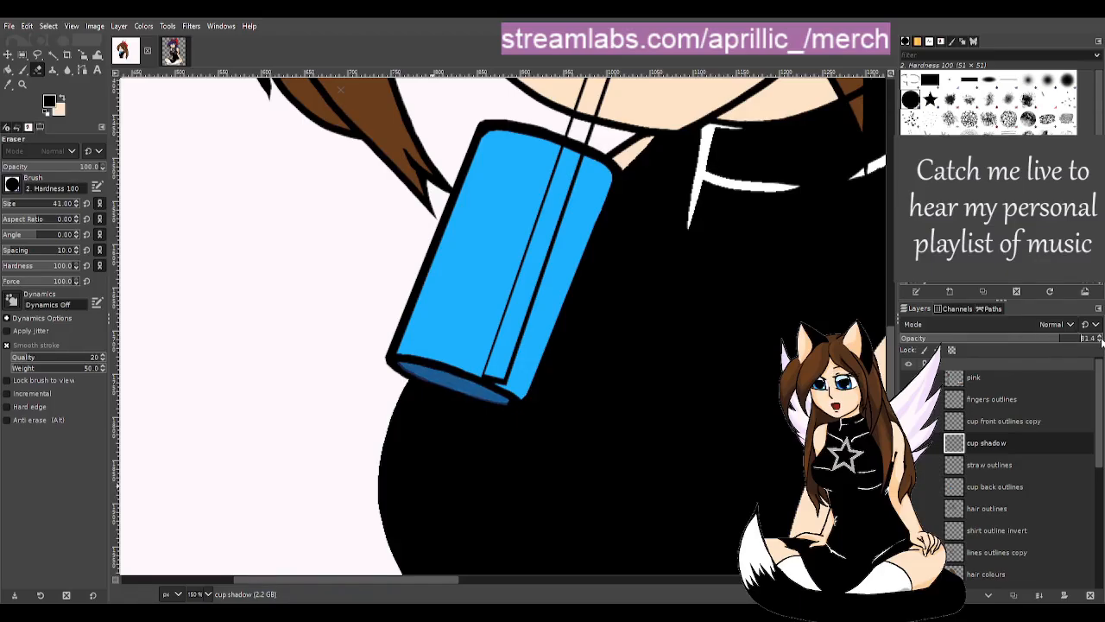
key("u")
scroll(426, 437, "up", 2)
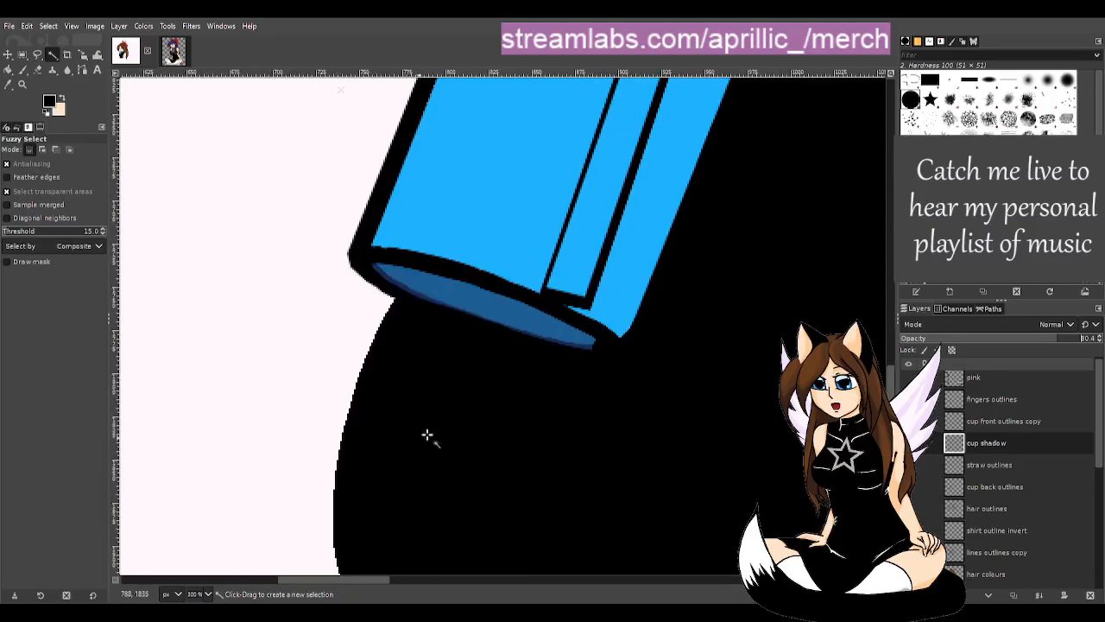
scroll(686, 375, "up", 1)
scroll(443, 348, "up", 1)
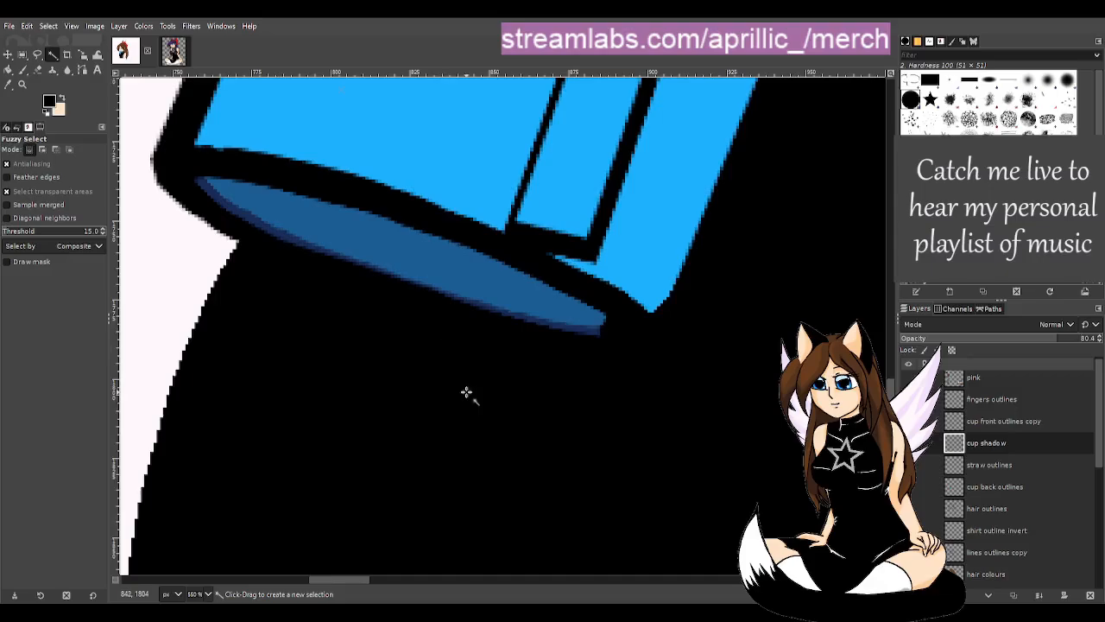
key("shift+e")
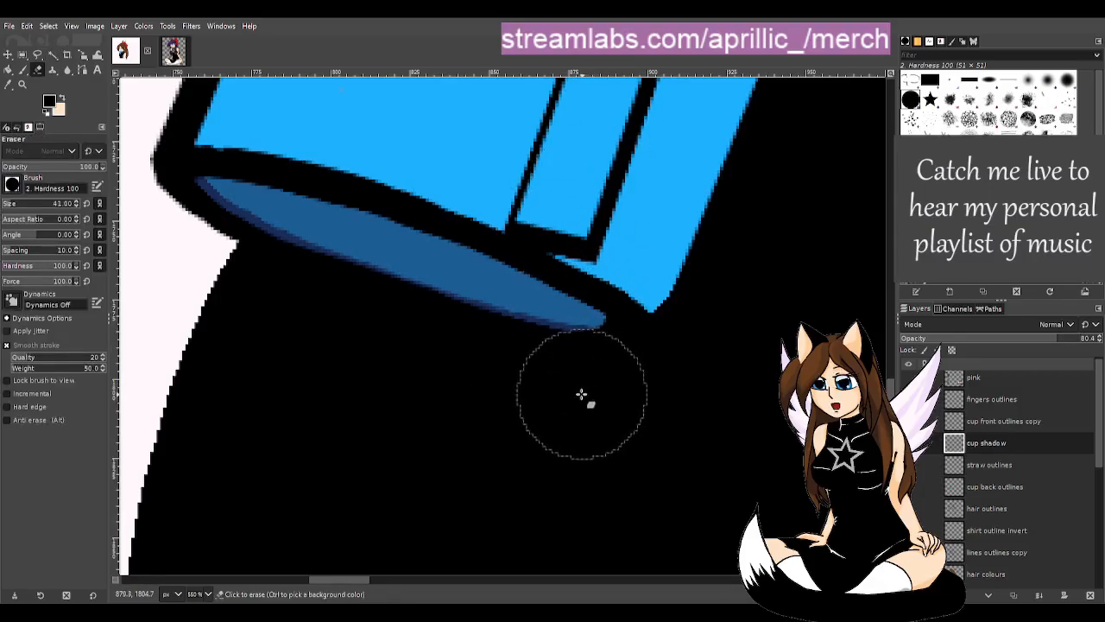
left_click_drag(573, 394, 511, 386)
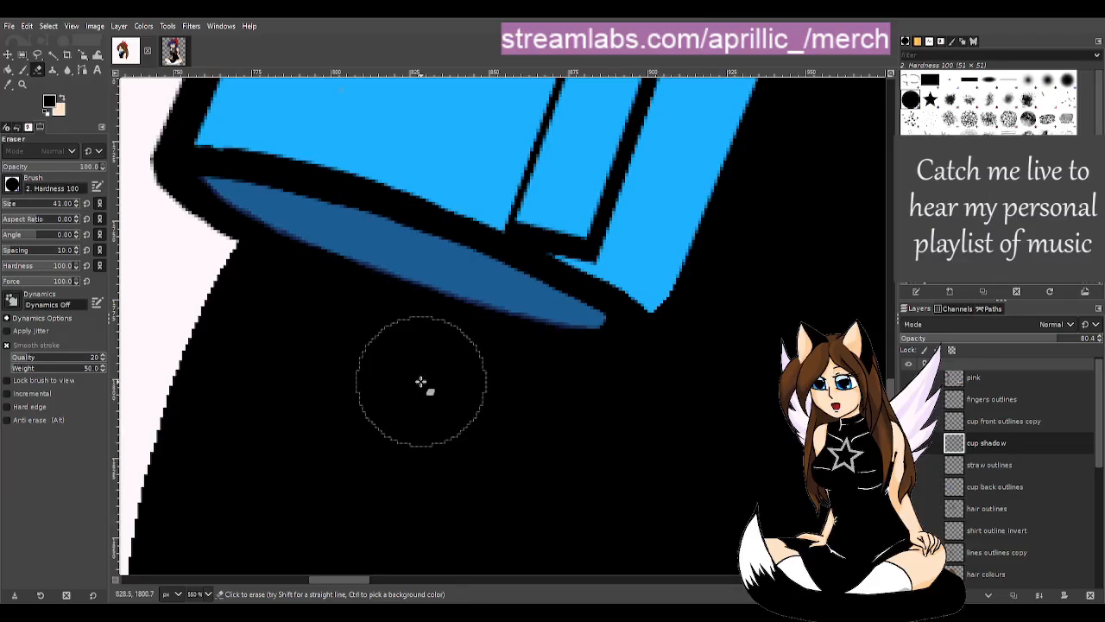
key("u")
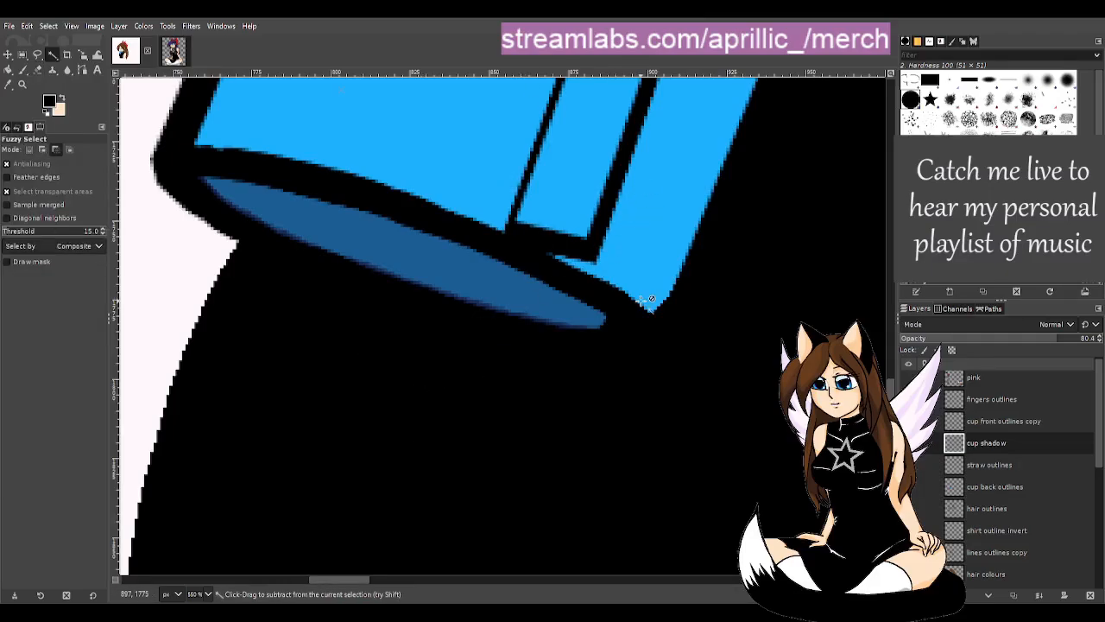
key("1")
scroll(639, 308, "down", 1)
scroll(696, 362, "down", 2)
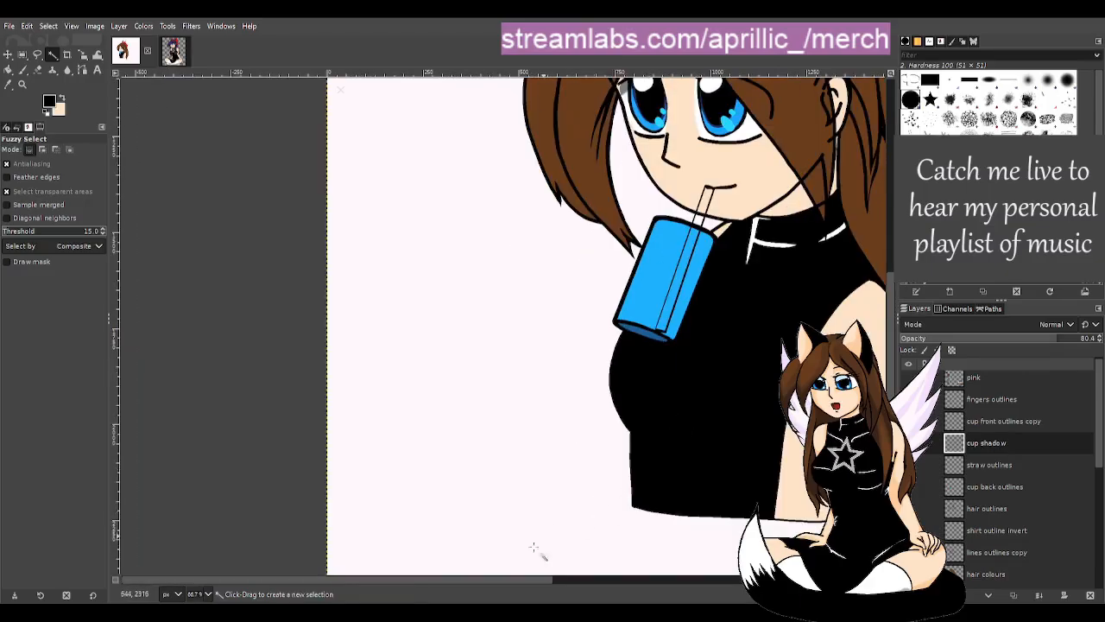
left_click_drag(486, 579, 527, 579)
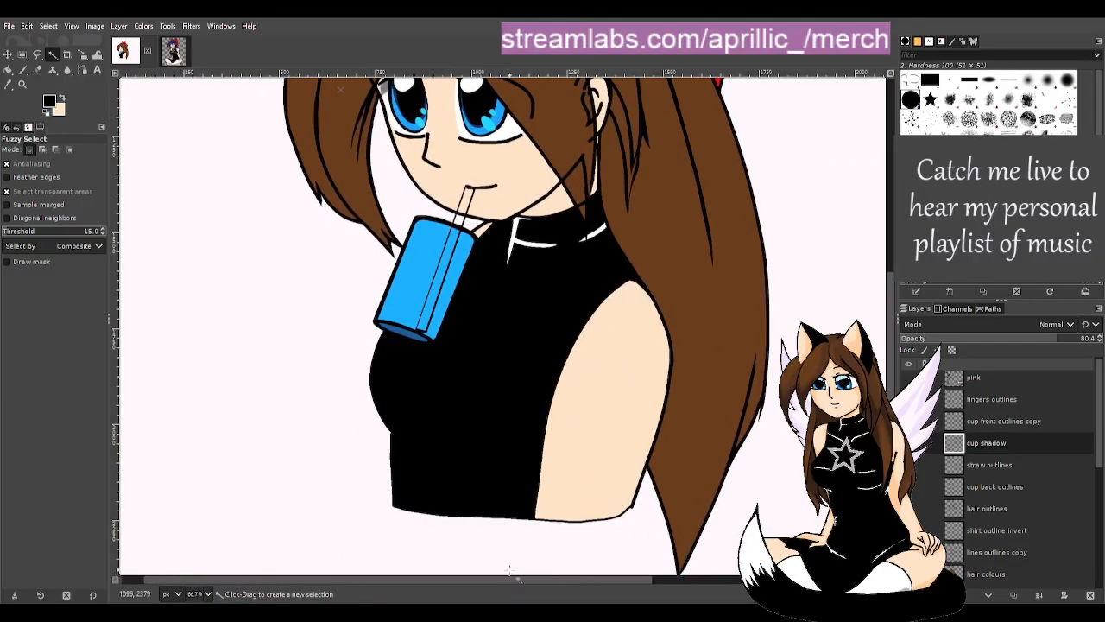
scroll(561, 508, "down", 2)
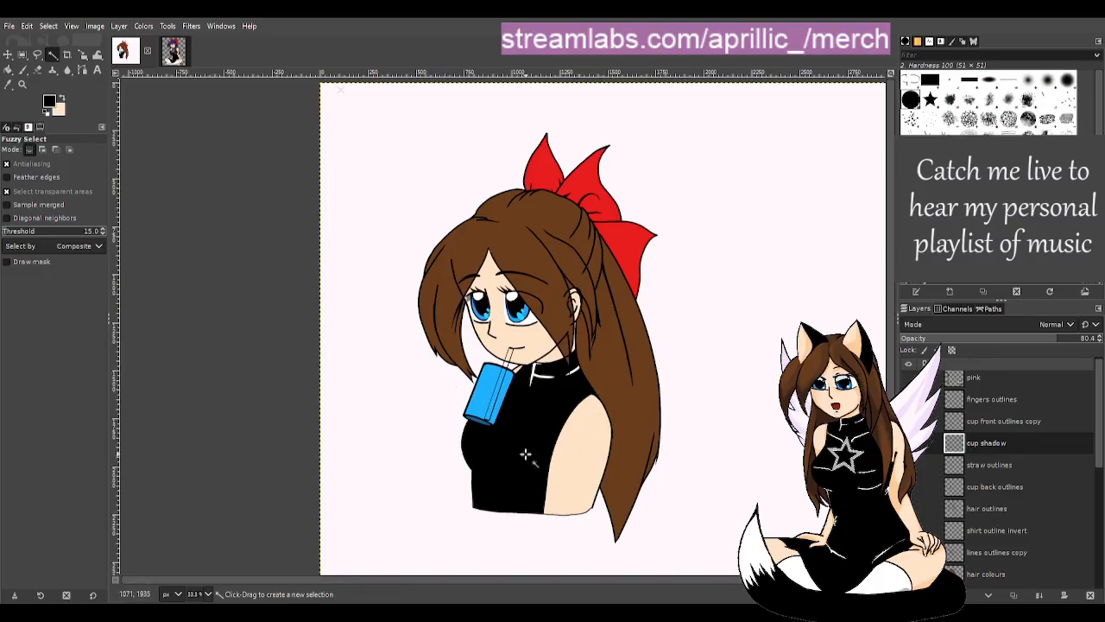
left_click_drag(608, 581, 636, 587)
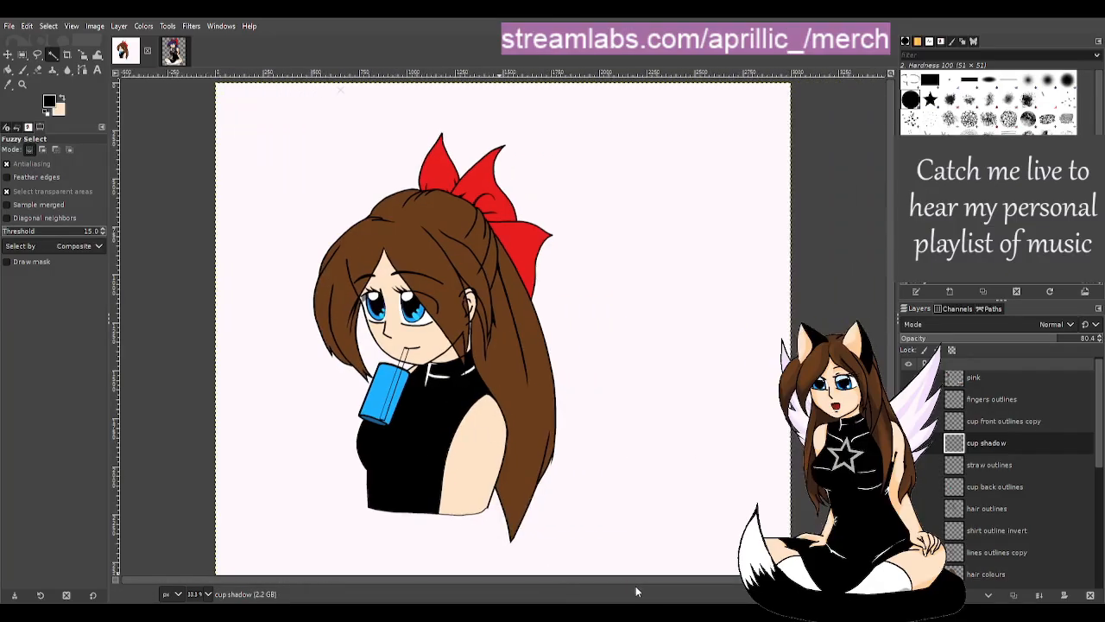
scroll(604, 471, "down", 1)
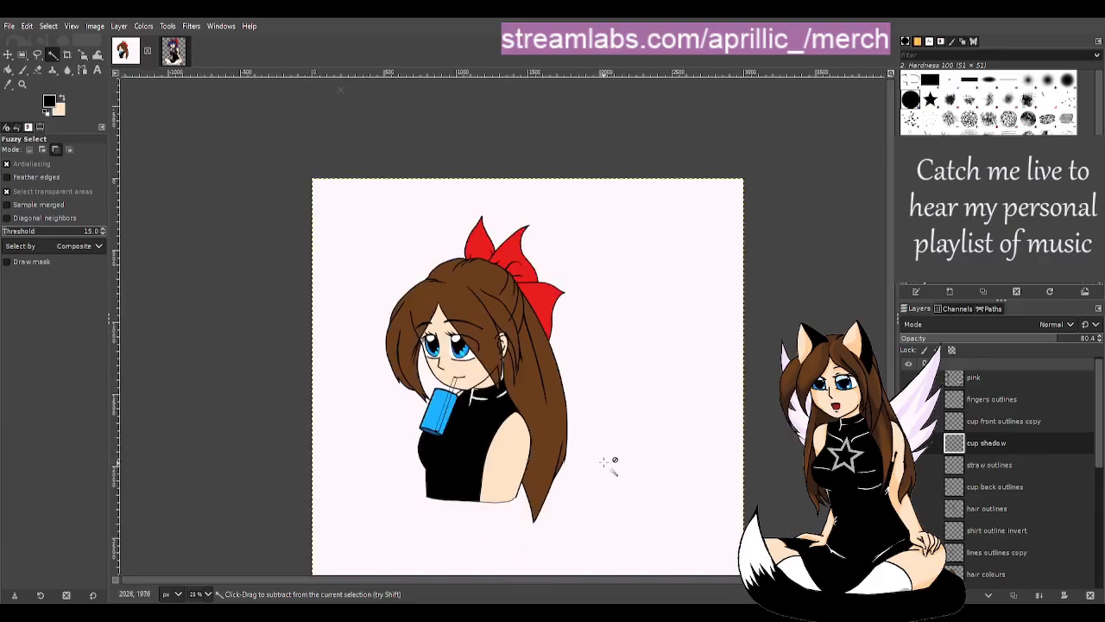
scroll(479, 445, "up", 2)
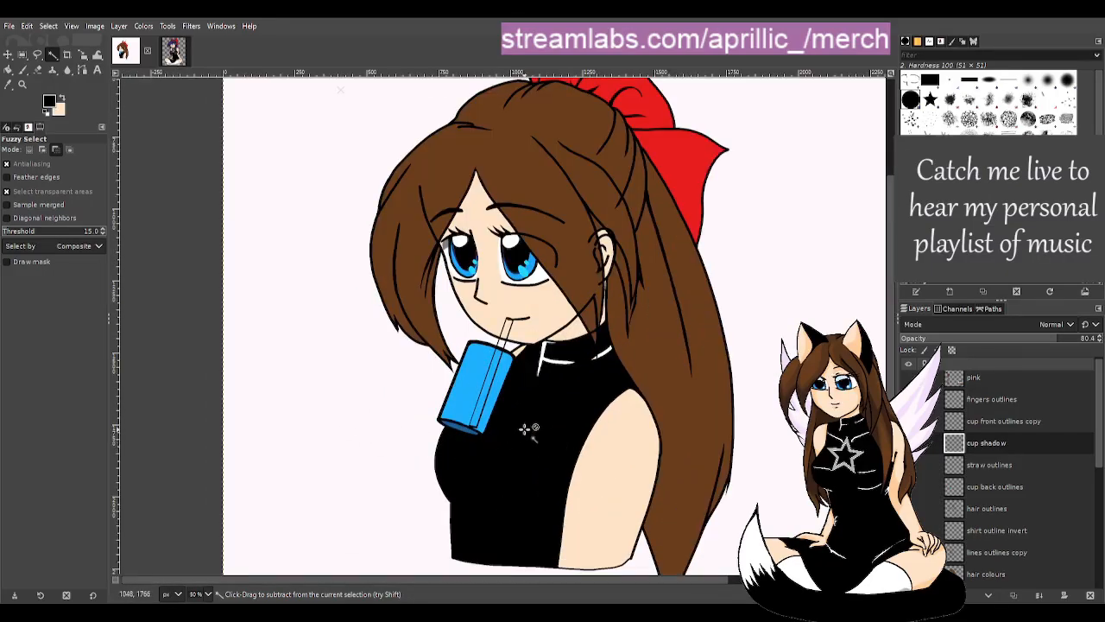
scroll(522, 429, "up", 1)
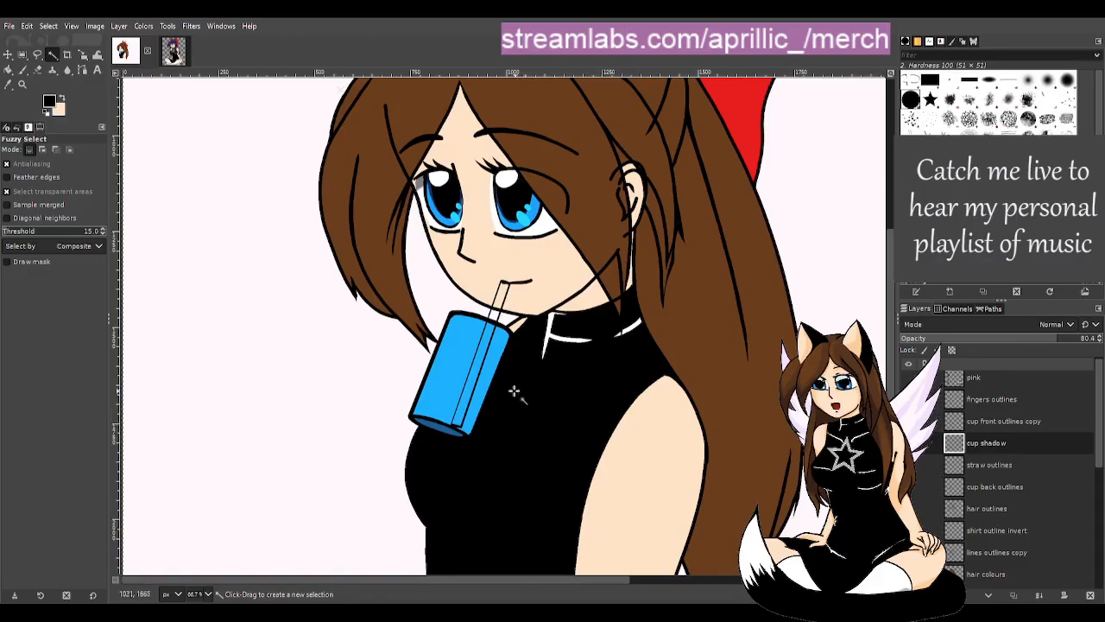
scroll(488, 371, "down", 3)
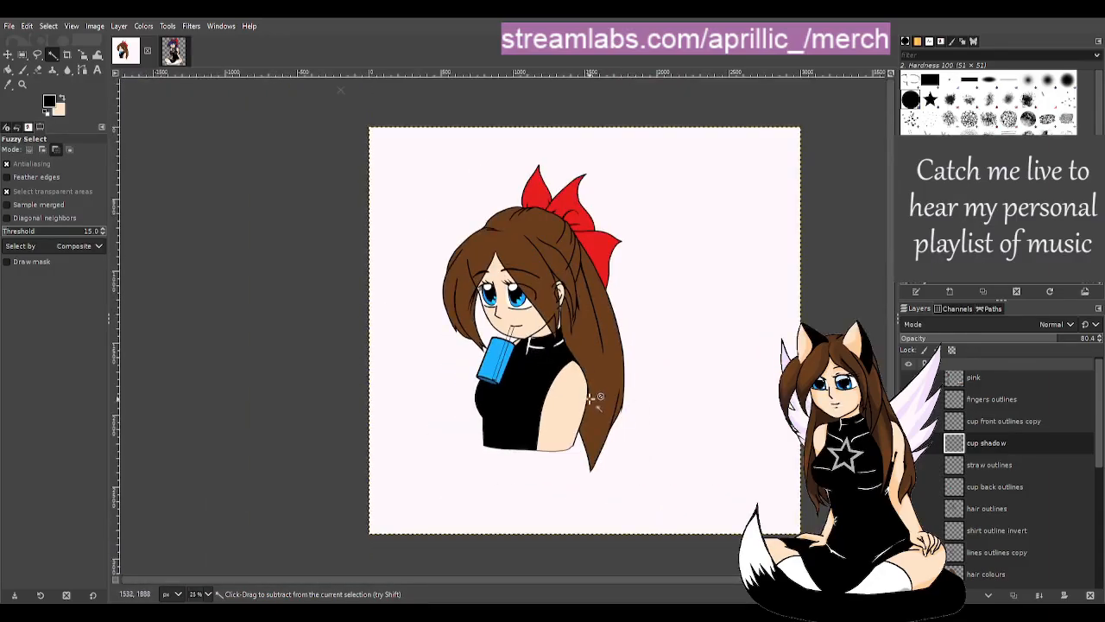
scroll(544, 370, "up", 3)
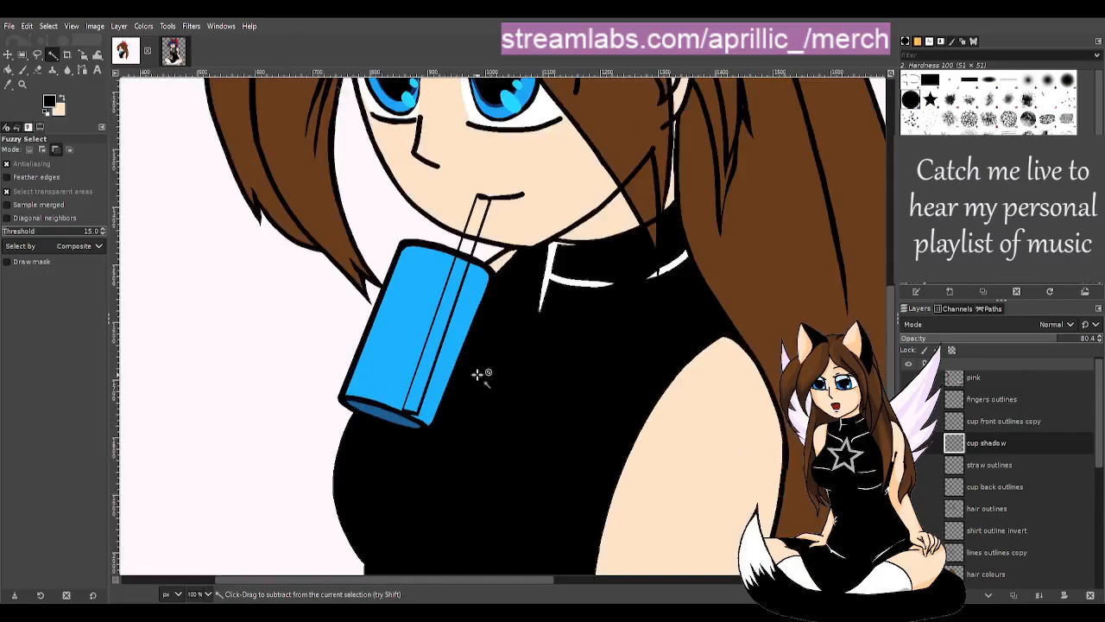
scroll(409, 367, "up", 1)
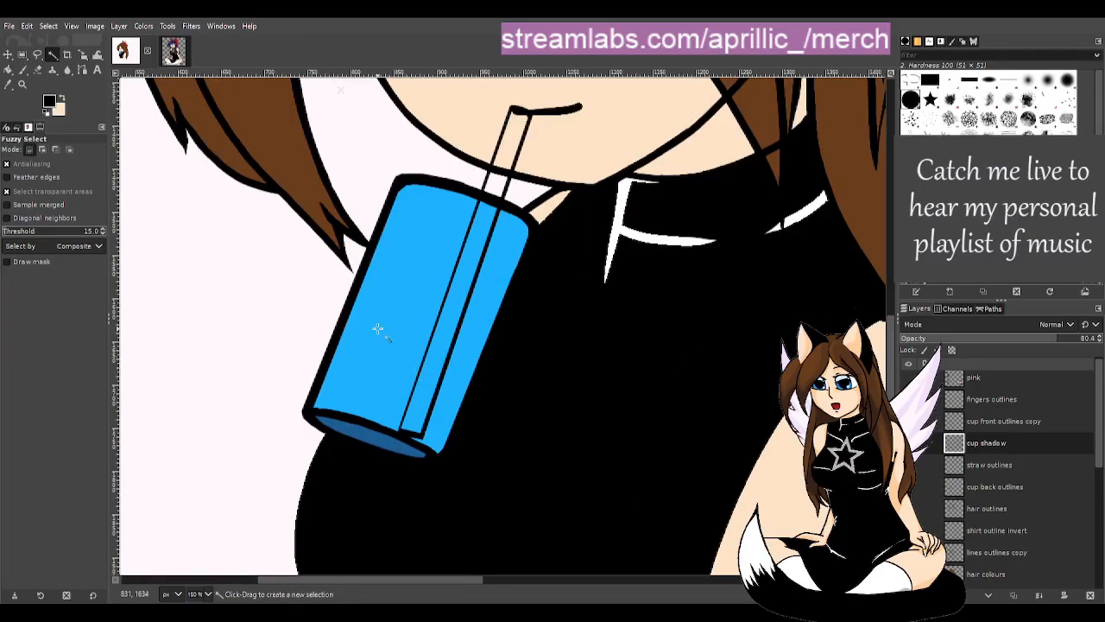
left_click(997, 448)
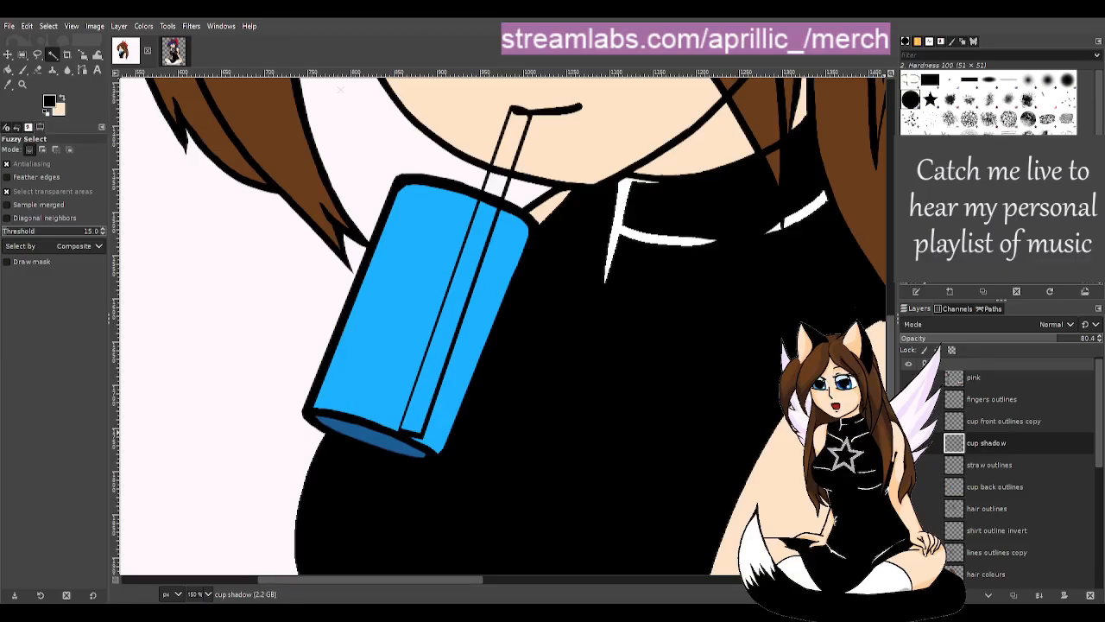
- Add a 'cup liquid shadow' layer and paint dark navy liquid in the cup with a rounded top
key("Return")
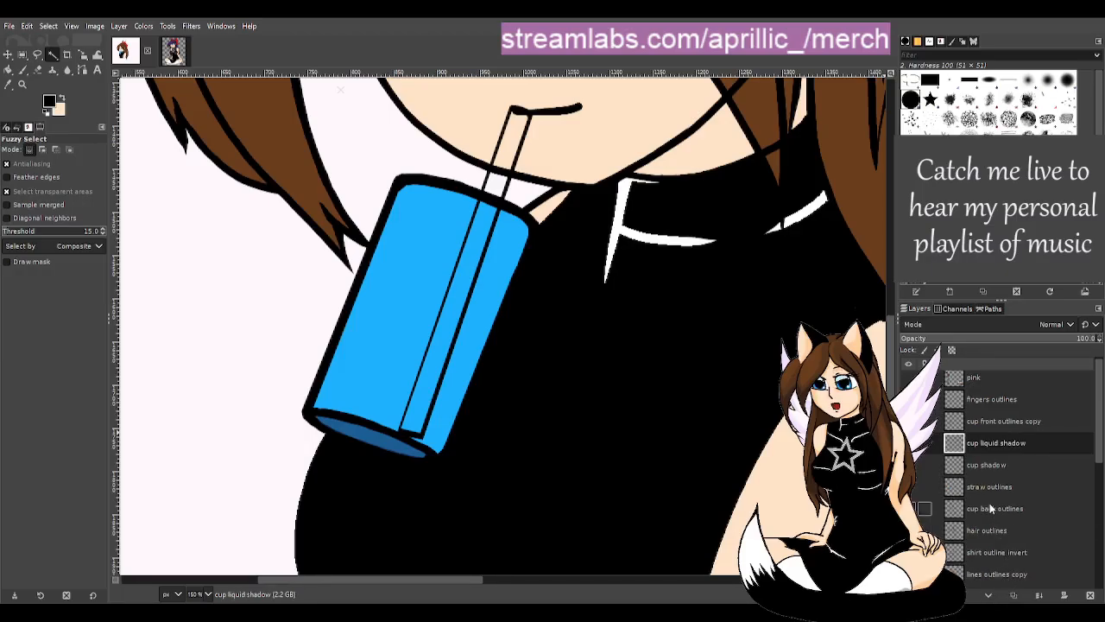
key("p")
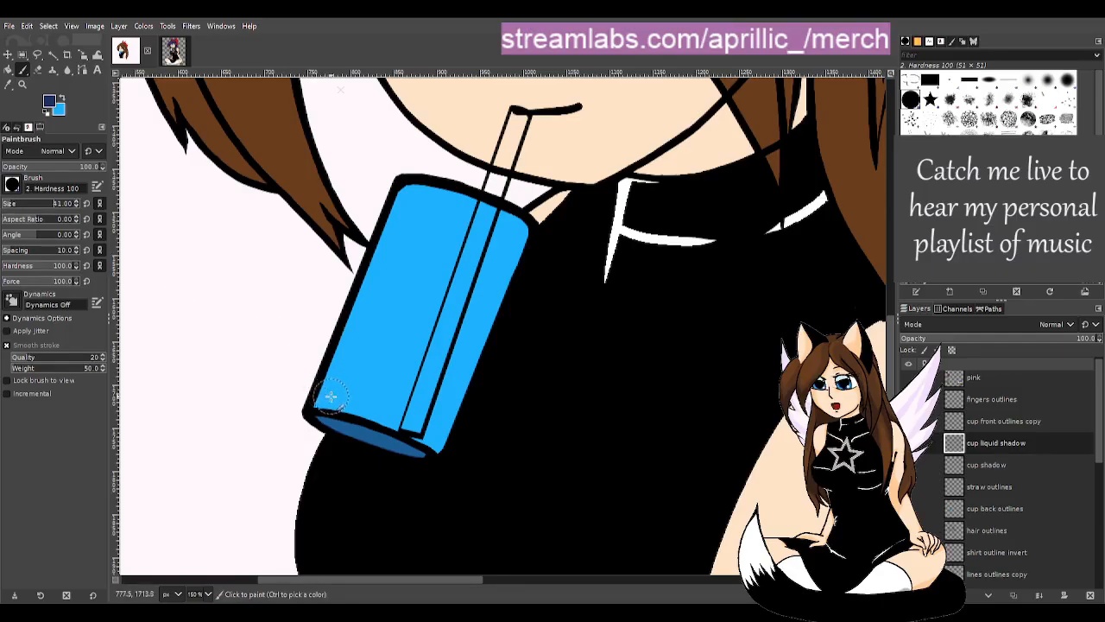
mouse_move(328, 401)
left_mouse_down()
mouse_move(379, 325)
mouse_move(347, 356)
mouse_move(370, 303)
mouse_move(347, 405)
mouse_move(404, 418)
mouse_move(429, 443)
mouse_move(500, 278)
mouse_move(457, 296)
mouse_move(363, 294)
mouse_move(501, 281)
mouse_move(437, 277)
mouse_move(352, 301)
mouse_move(416, 285)
mouse_move(408, 299)
mouse_move(380, 289)
mouse_move(410, 284)
mouse_move(385, 284)
mouse_move(365, 302)
mouse_move(362, 341)
mouse_move(433, 322)
mouse_move(394, 378)
mouse_move(443, 346)
mouse_move(417, 394)
mouse_move(365, 377)
left_mouse_up()
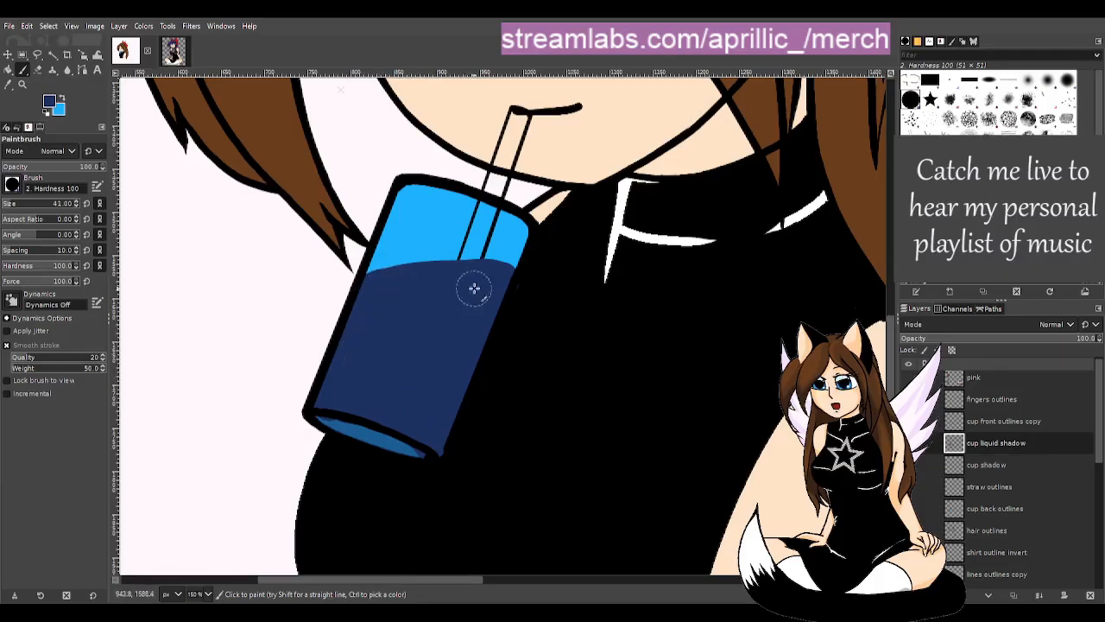
mouse_move(502, 267)
left_mouse_down()
mouse_move(421, 265)
mouse_move(364, 304)
mouse_move(415, 270)
mouse_move(392, 284)
mouse_move(502, 266)
mouse_move(464, 276)
left_mouse_up()
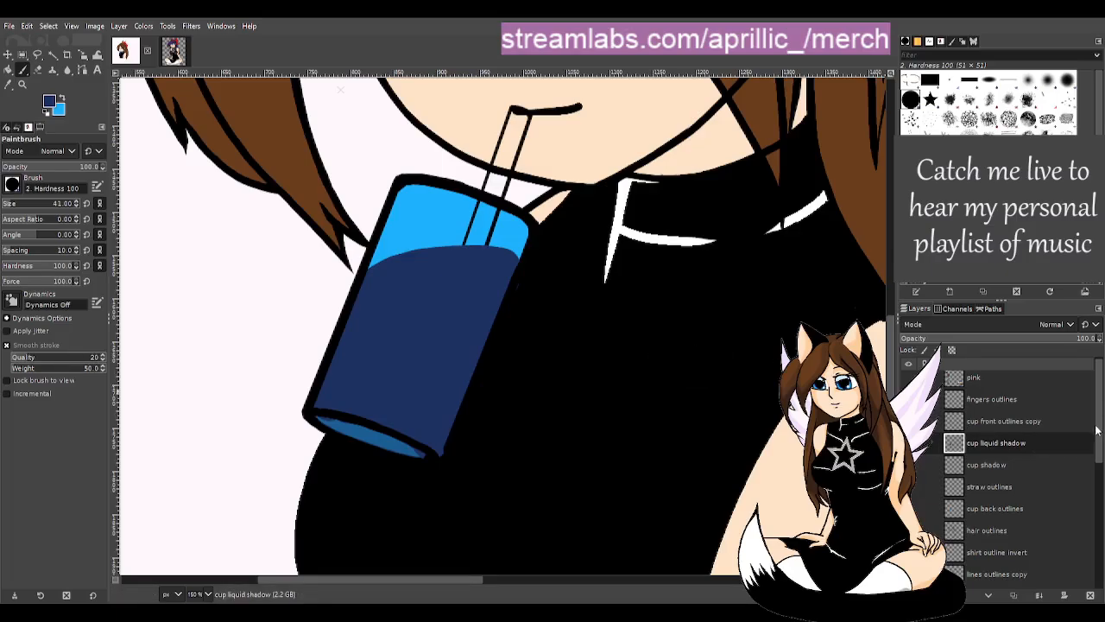
- Hide the body layers group, check 'hair colours #1', and add the 'cup liquid shadow #1' layer above it
scroll(1096, 429, "down", 5)
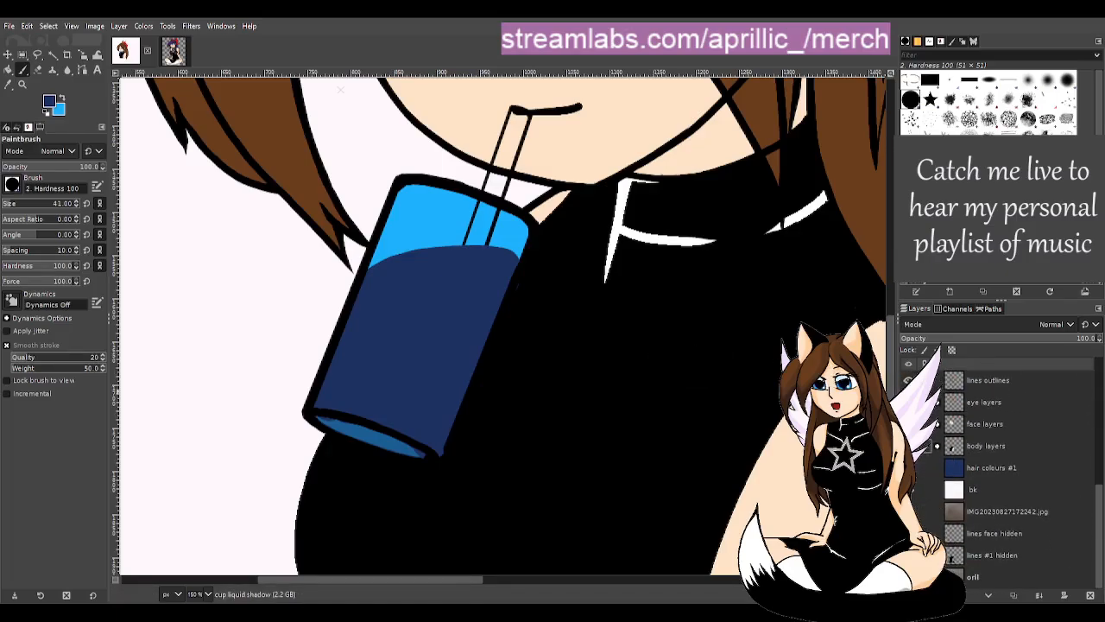
left_click(908, 446)
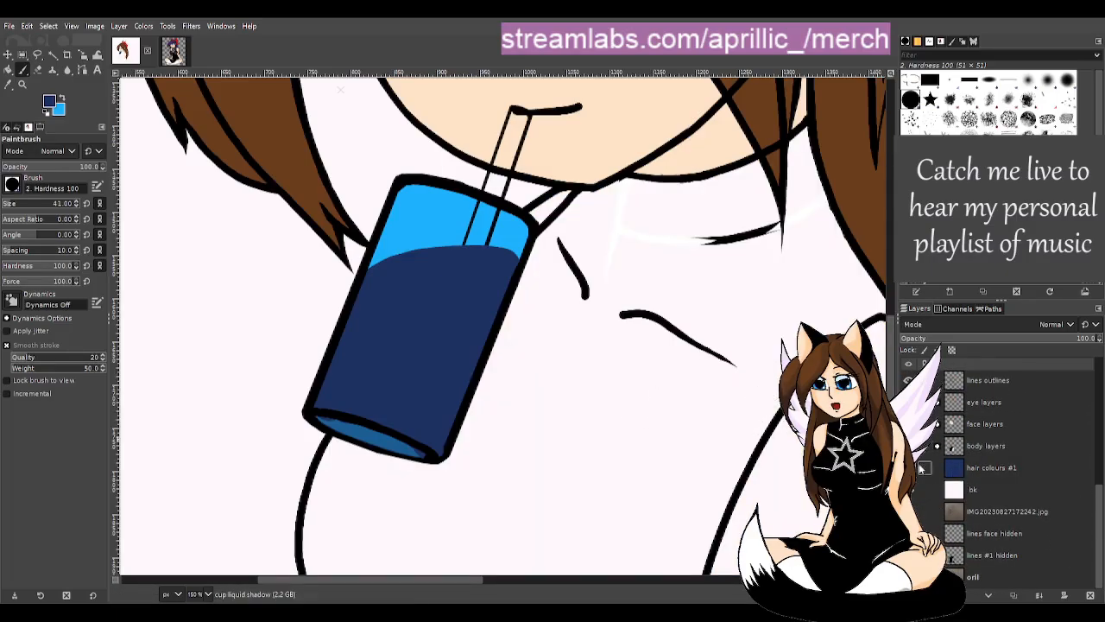
left_click(925, 467)
left_click(994, 470)
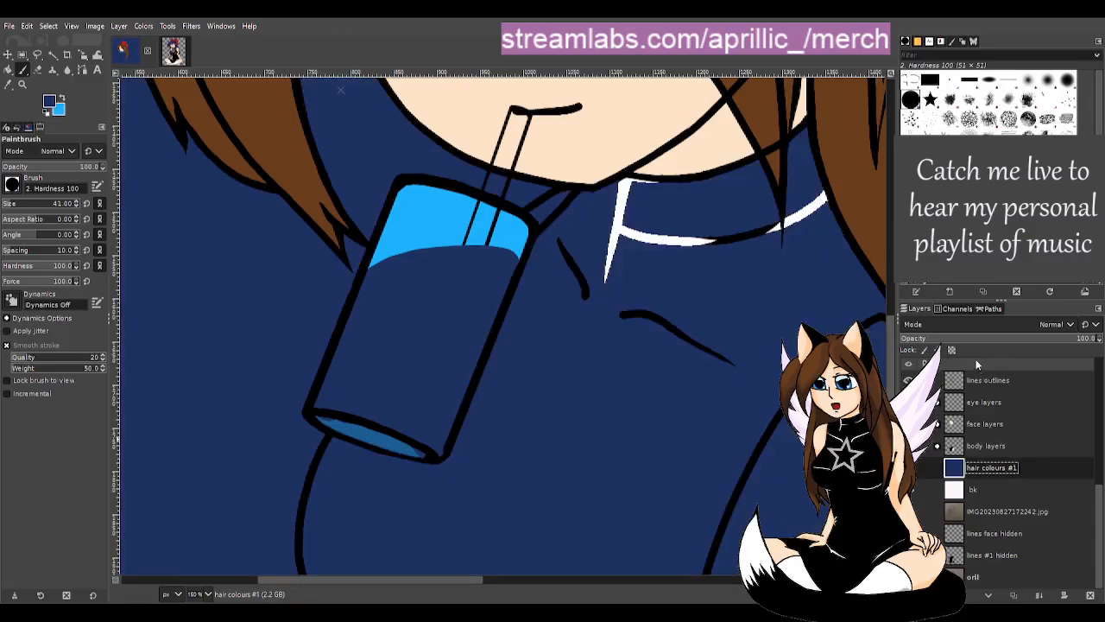
left_click(924, 467)
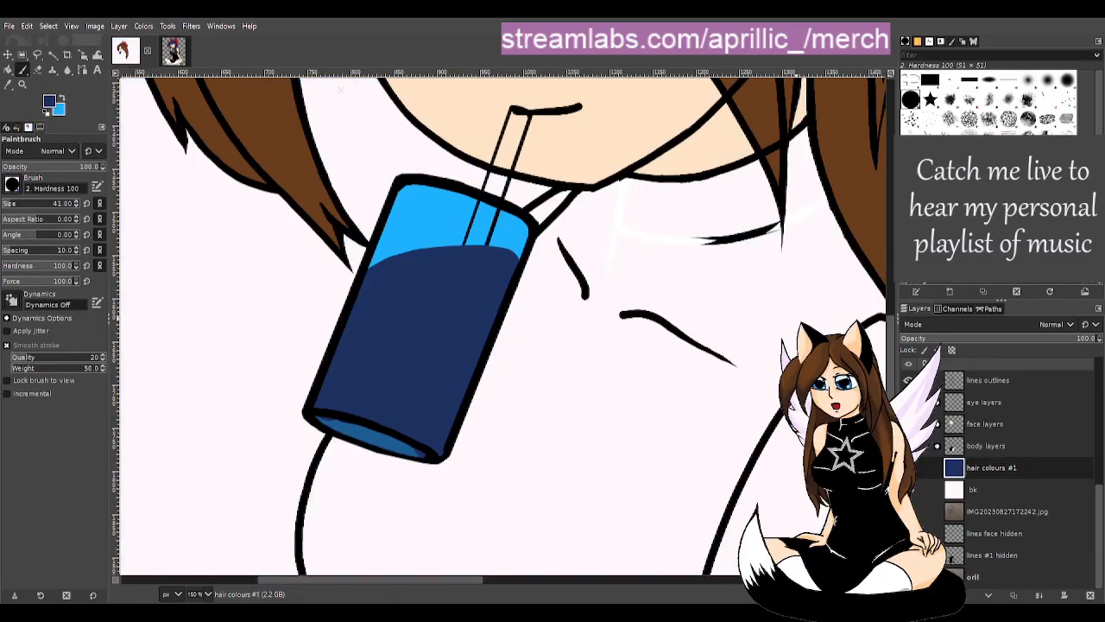
left_click(1003, 589)
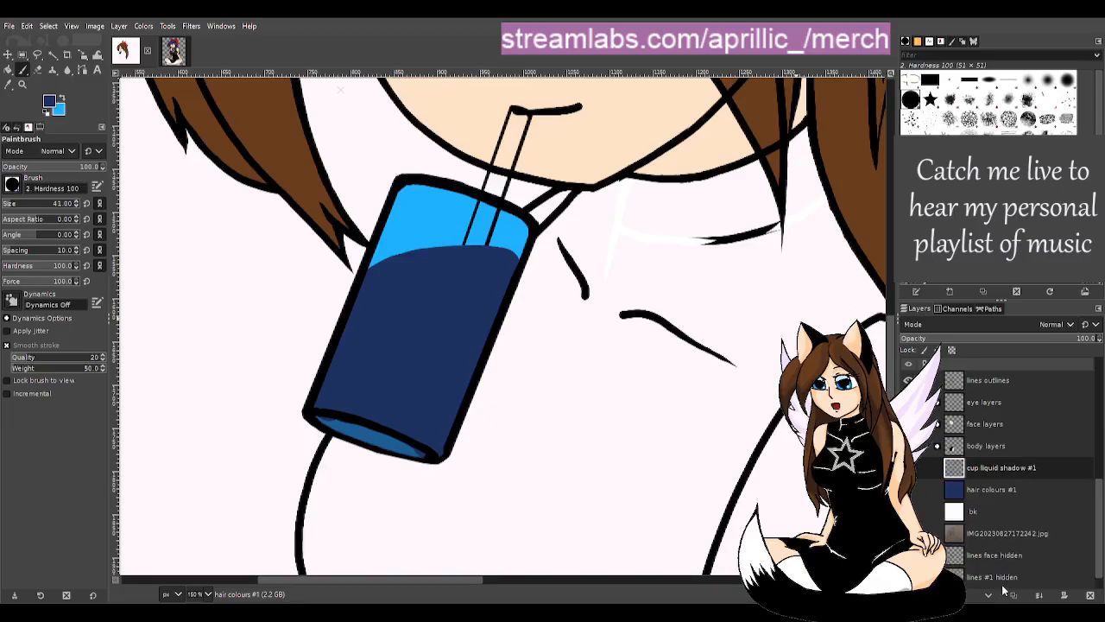
key("u")
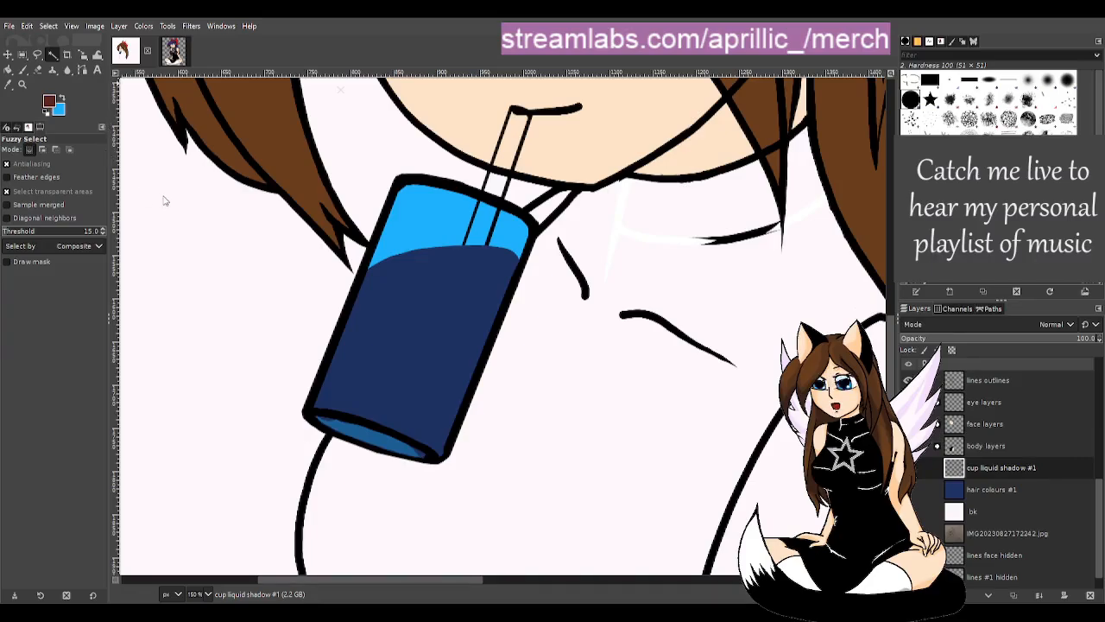
- Bucket-fill the new layer with red-orange and lower its opacity to 44.6
left_click_drag(37, 86, 84, 50)
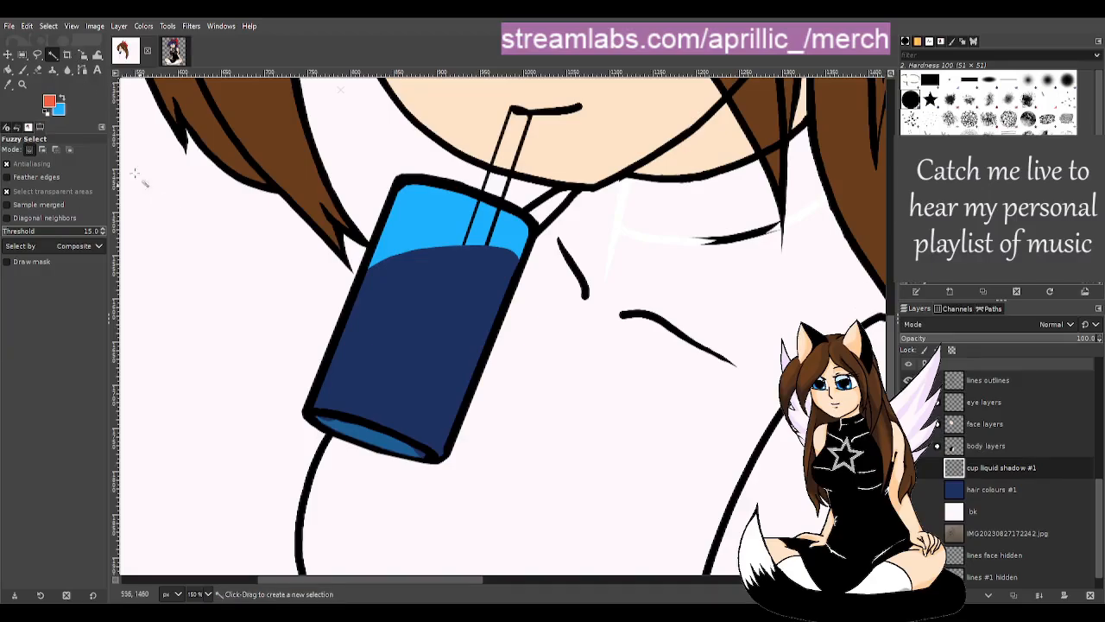
key("shift+b")
left_click(167, 218)
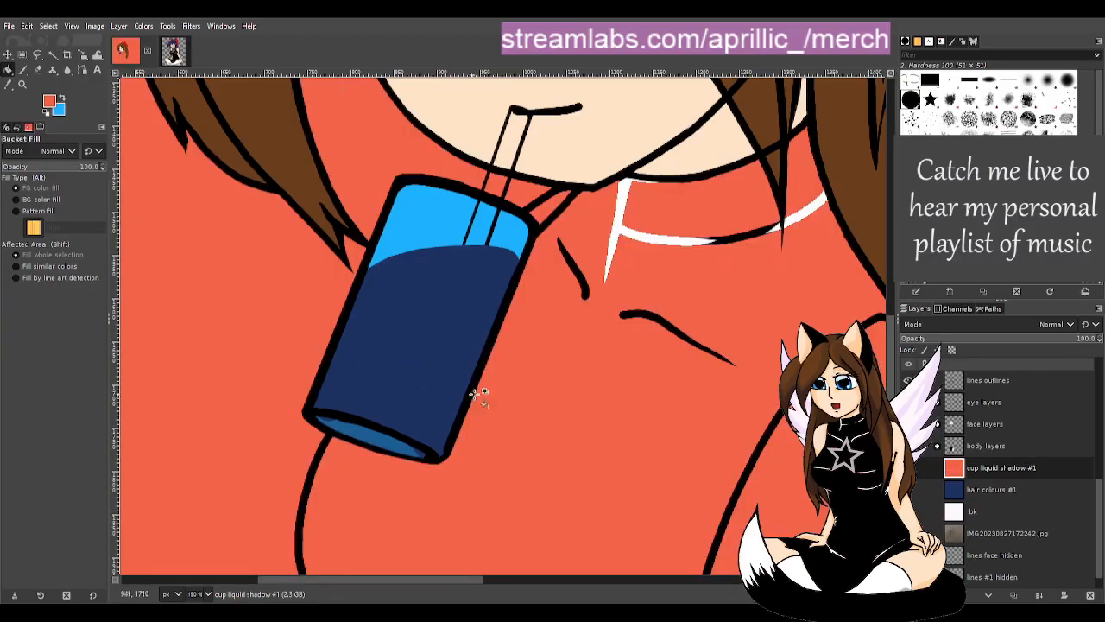
scroll(522, 403, "up", 2)
scroll(518, 393, "down", 2)
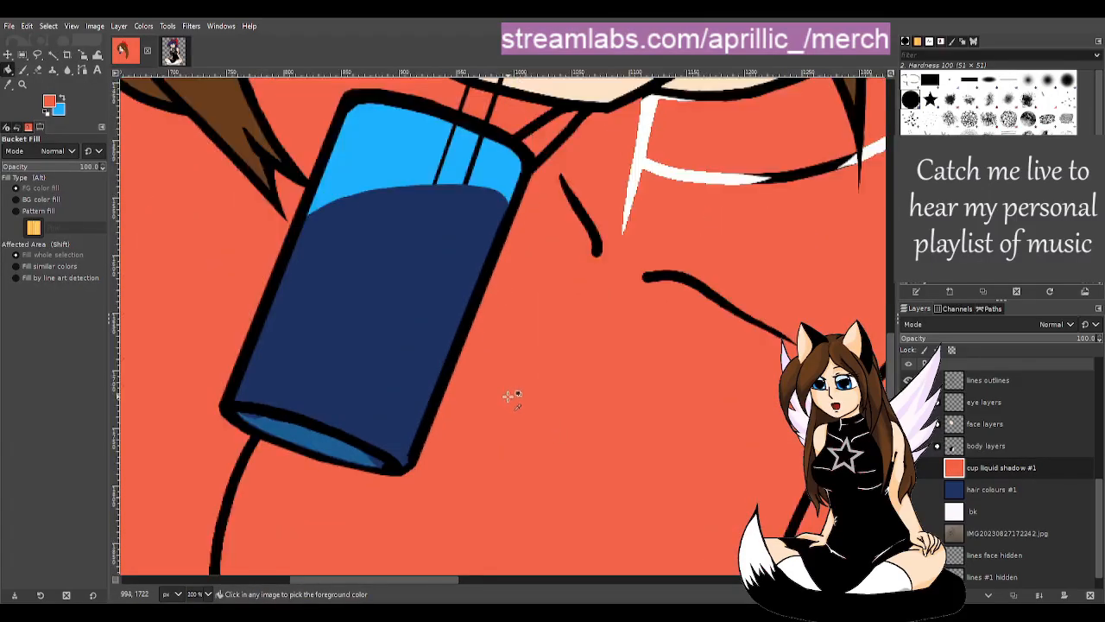
scroll(511, 380, "up", 2)
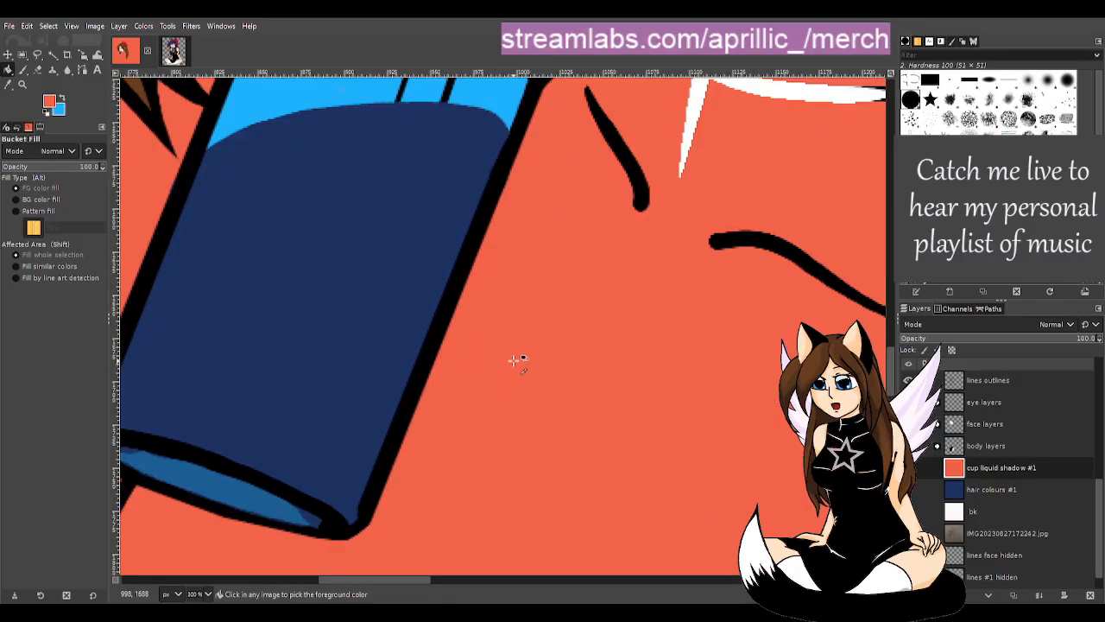
left_click(988, 343)
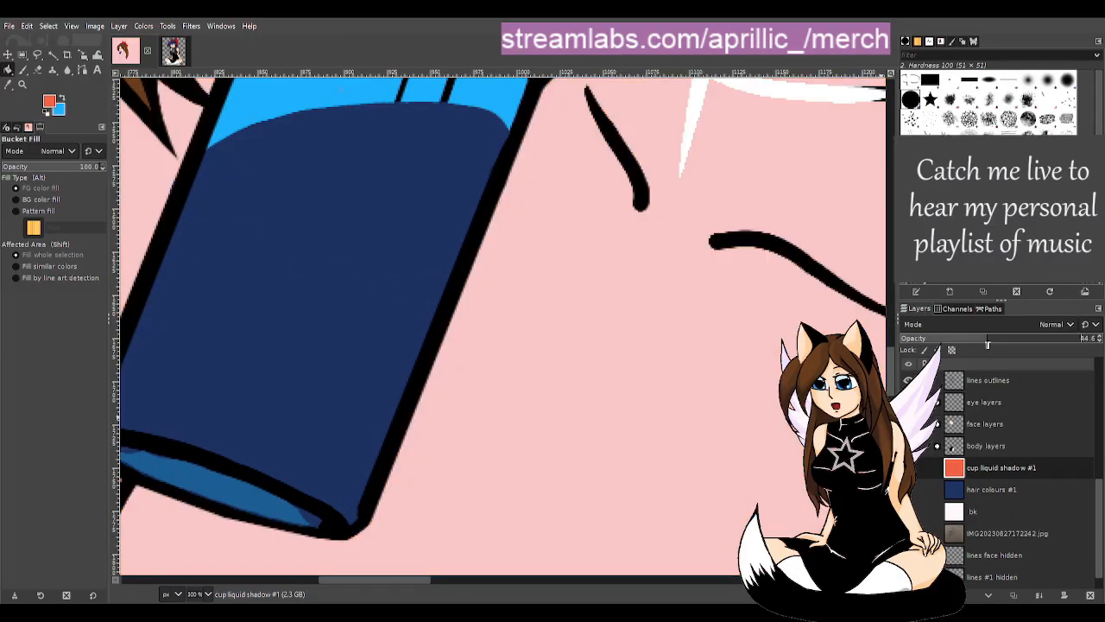
scroll(507, 393, "down", 3)
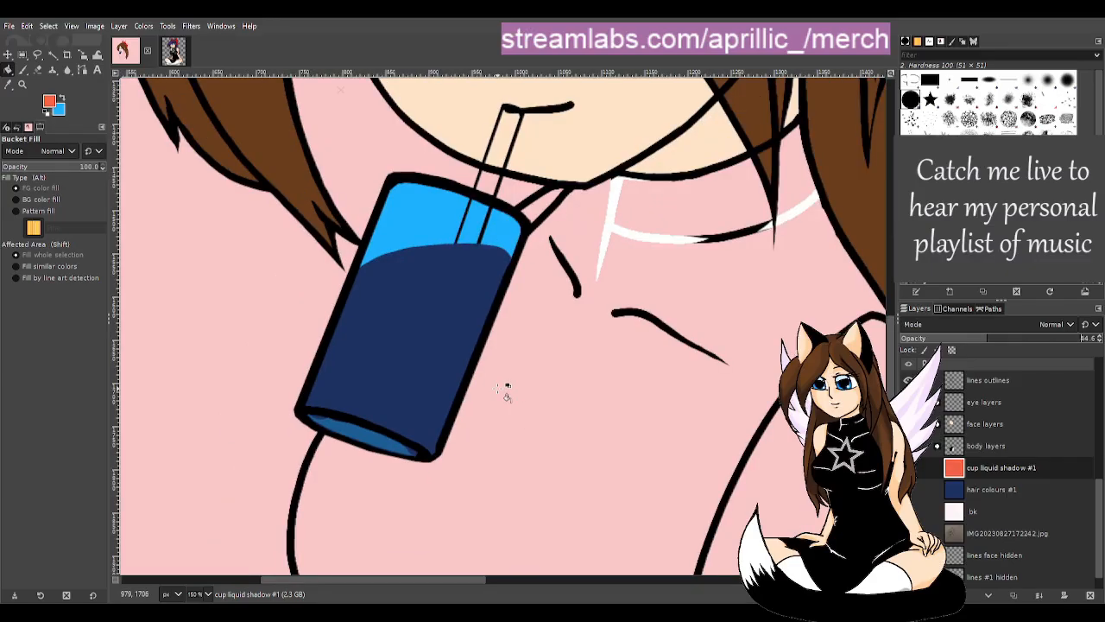
scroll(511, 398, "up", 4)
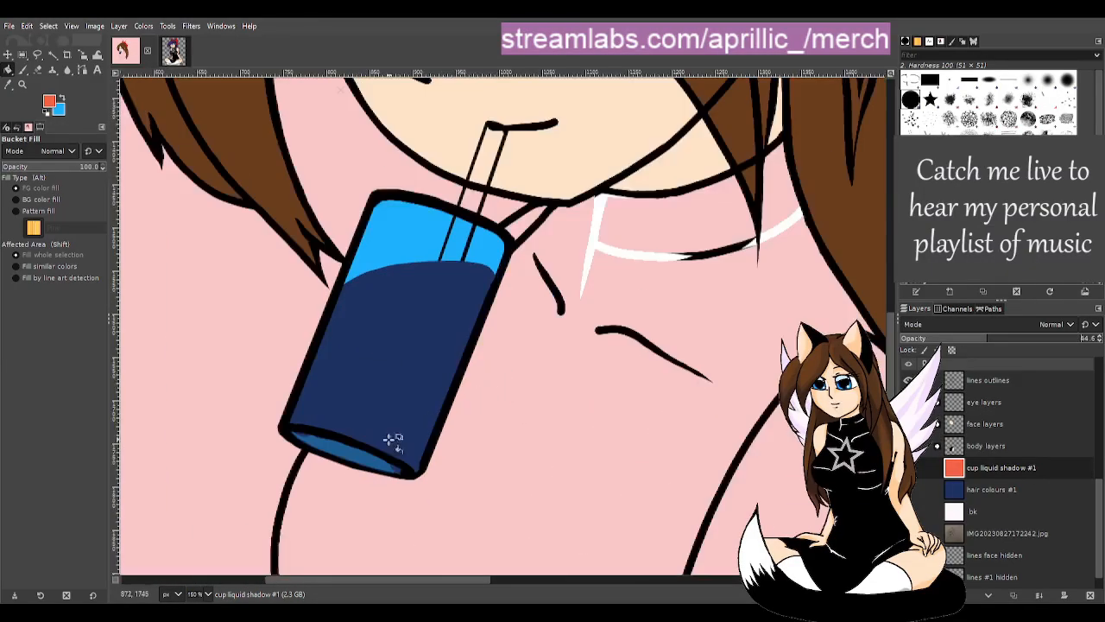
scroll(993, 462, "up", 5)
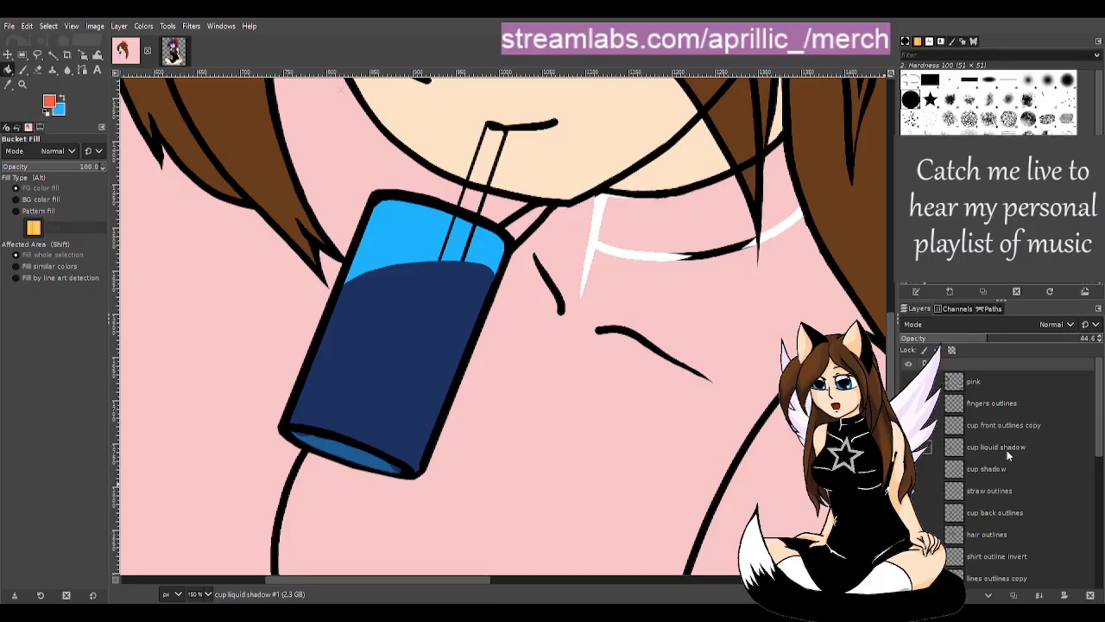
- On the 'cup liquid shadow' layer, erase the excess liquid at the cup's bottom-left corner
left_click(1007, 450)
left_click(908, 446)
left_click(909, 447)
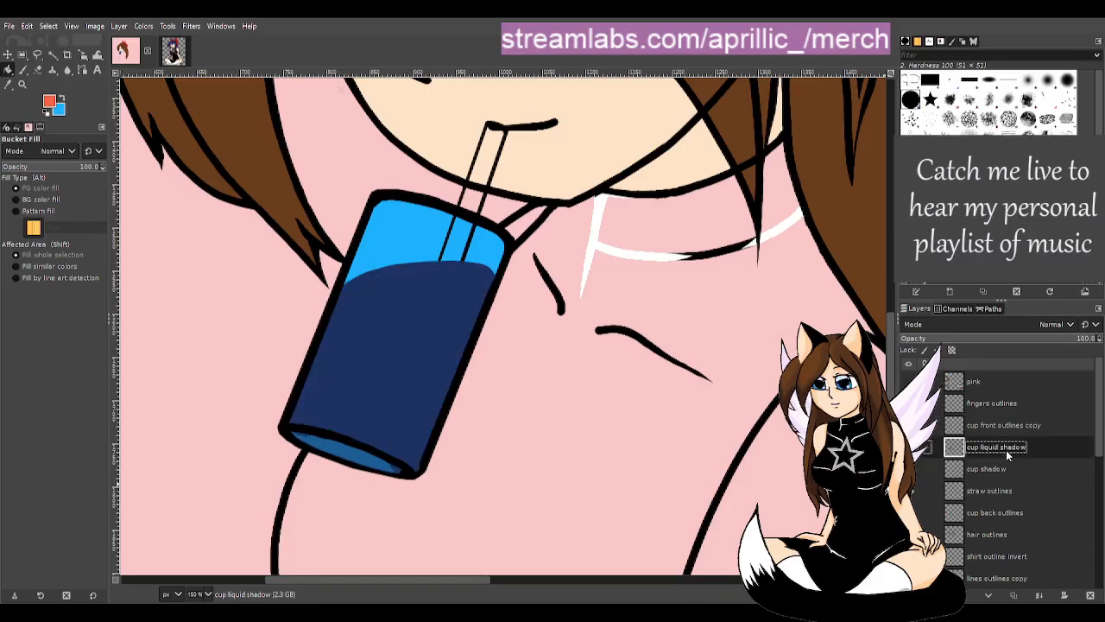
key("shift+e")
key("d")
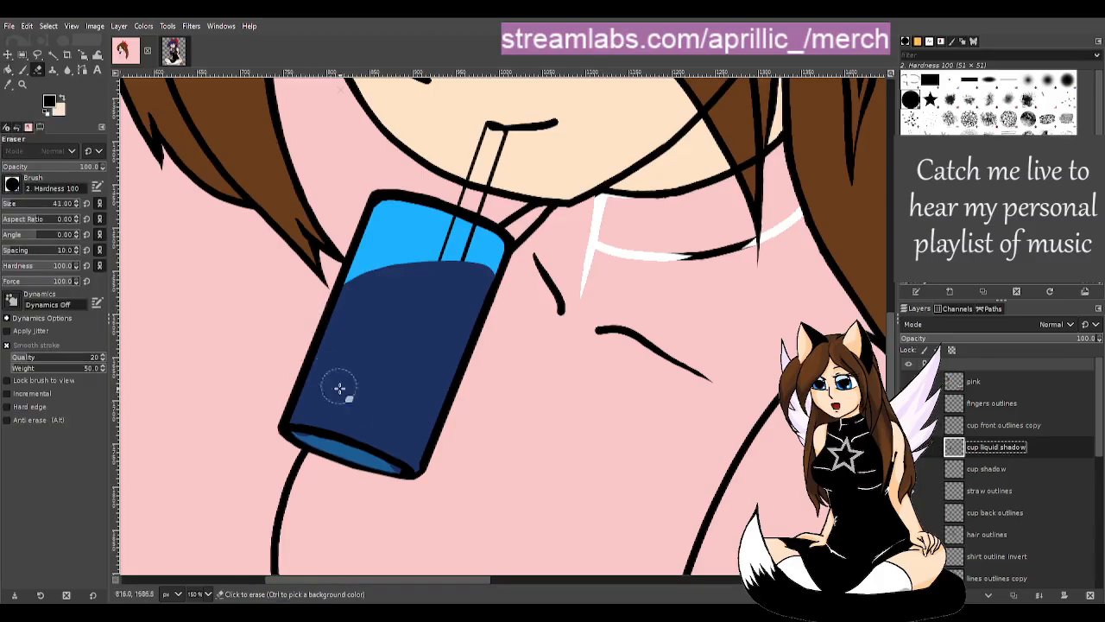
left_click(301, 444)
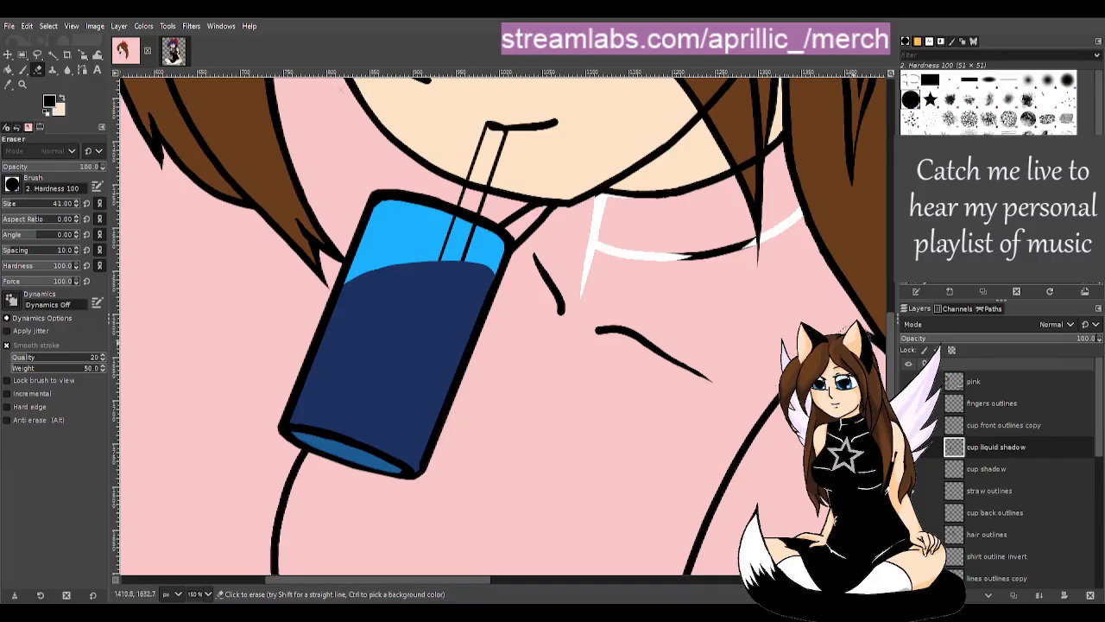
scroll(885, 354, "down", 3)
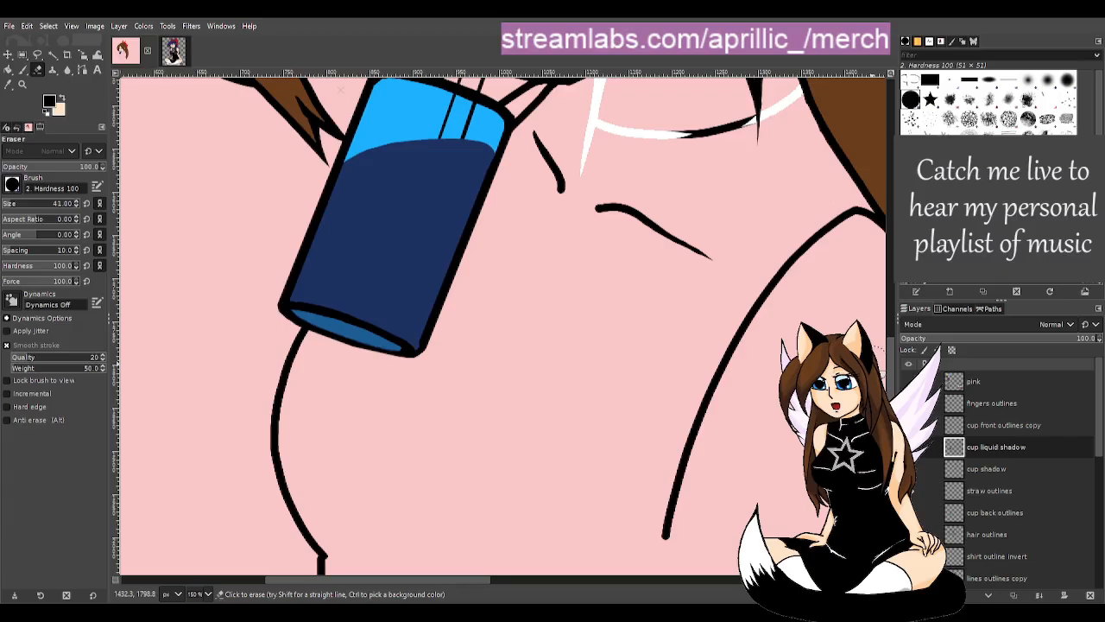
- On 'cup front outlines copy', paint the outline's inner bottom-right corner black with a size-8 brush
key("shift+b")
scroll(410, 350, "up", 1)
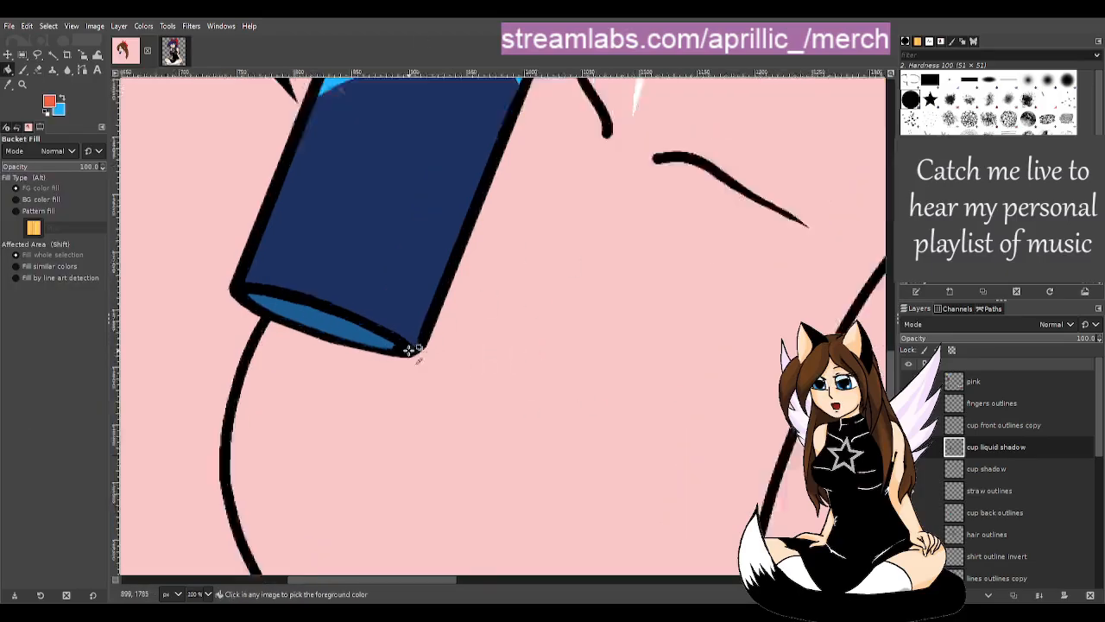
scroll(410, 350, "up", 6)
left_click(1029, 425)
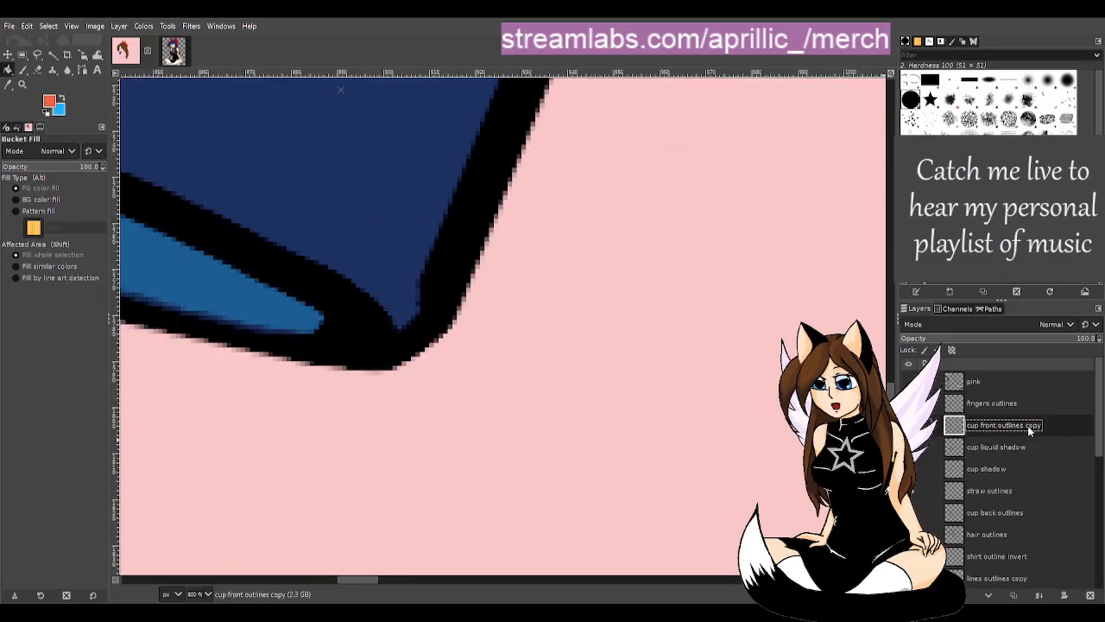
key("p")
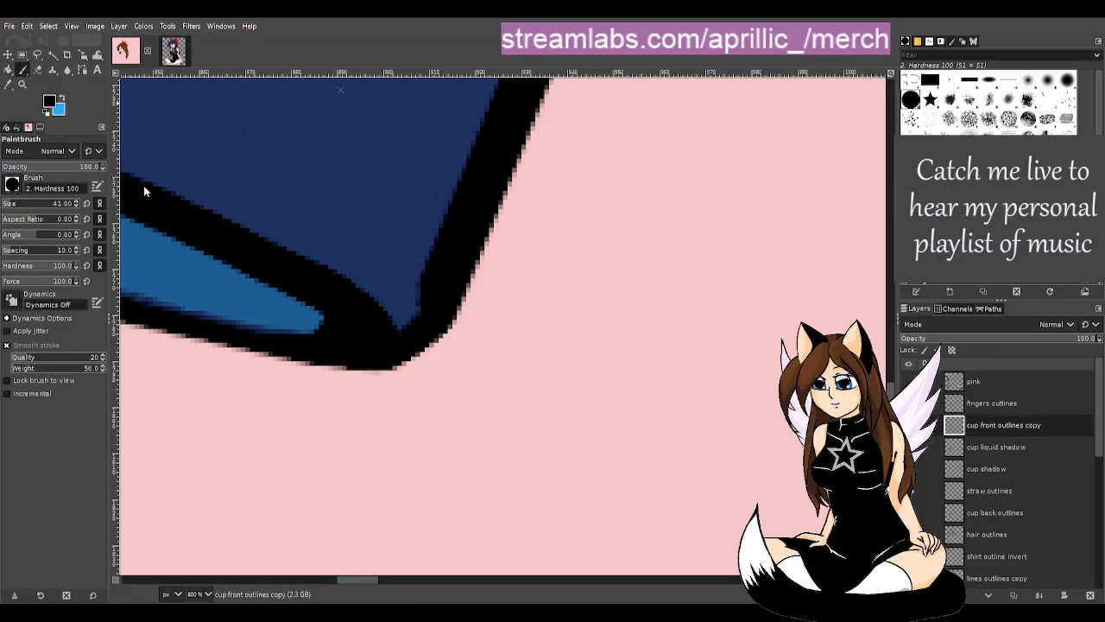
left_click(7, 204)
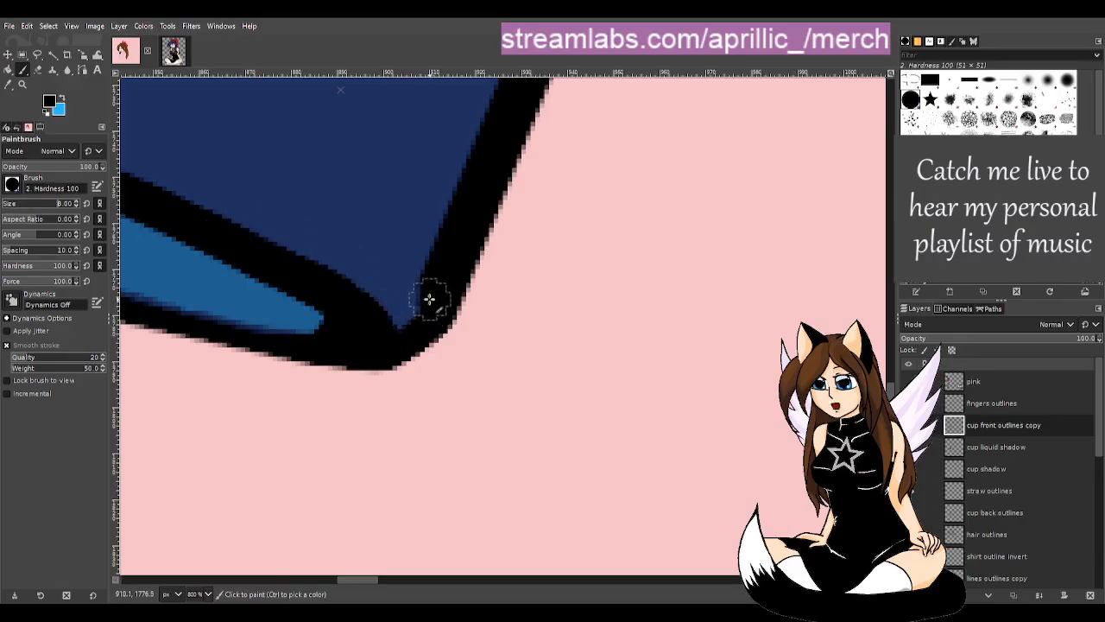
left_click_drag(432, 301, 420, 313)
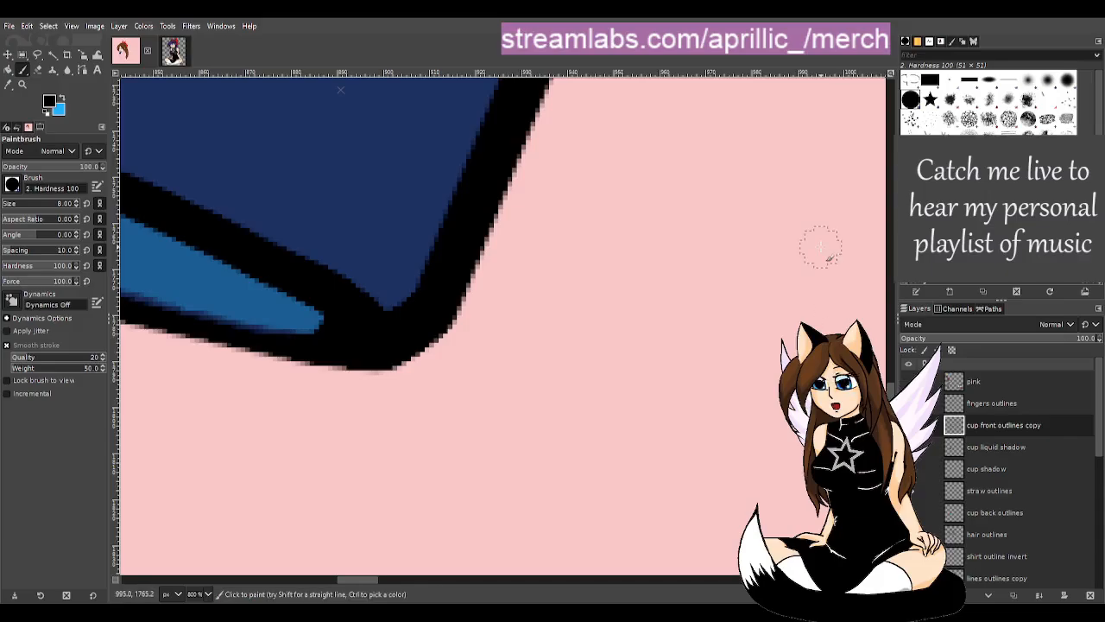
key("shift+b")
scroll(636, 305, "down", 6)
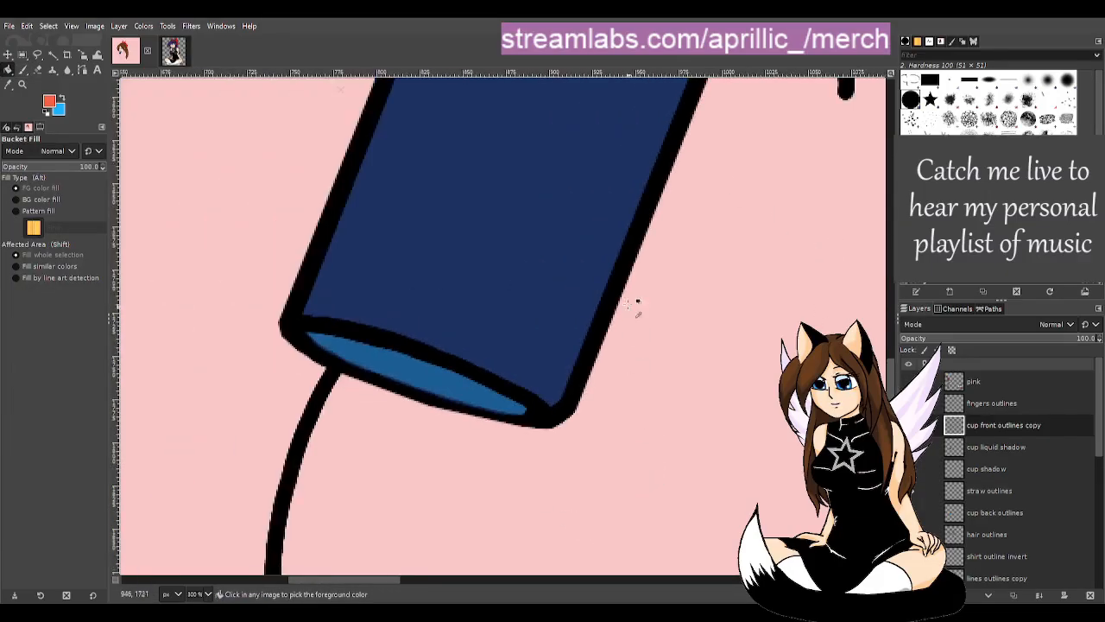
left_click_drag(438, 578, 559, 576)
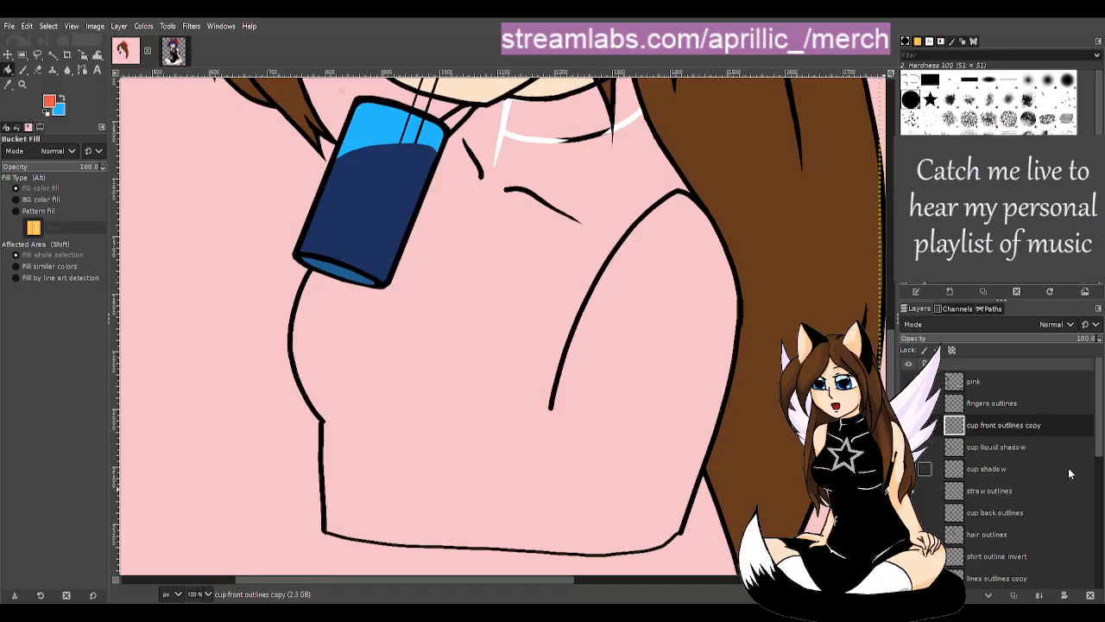
- Rename the 'cup back outlines' layer to 'cup back colours'
left_click(1001, 513)
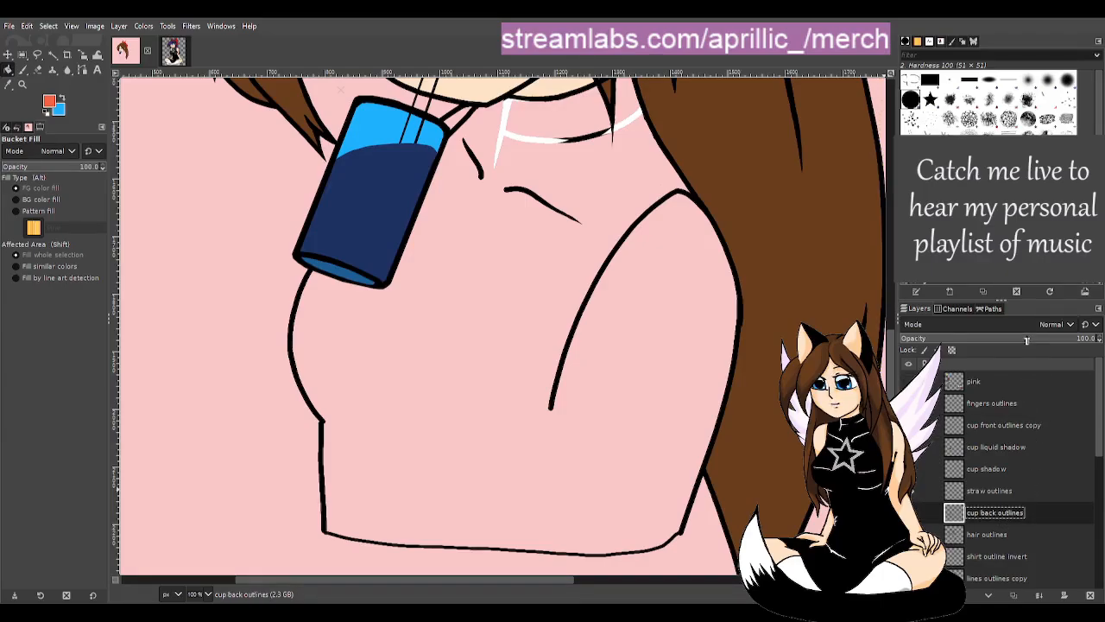
double_click(1014, 514)
left_click(998, 514)
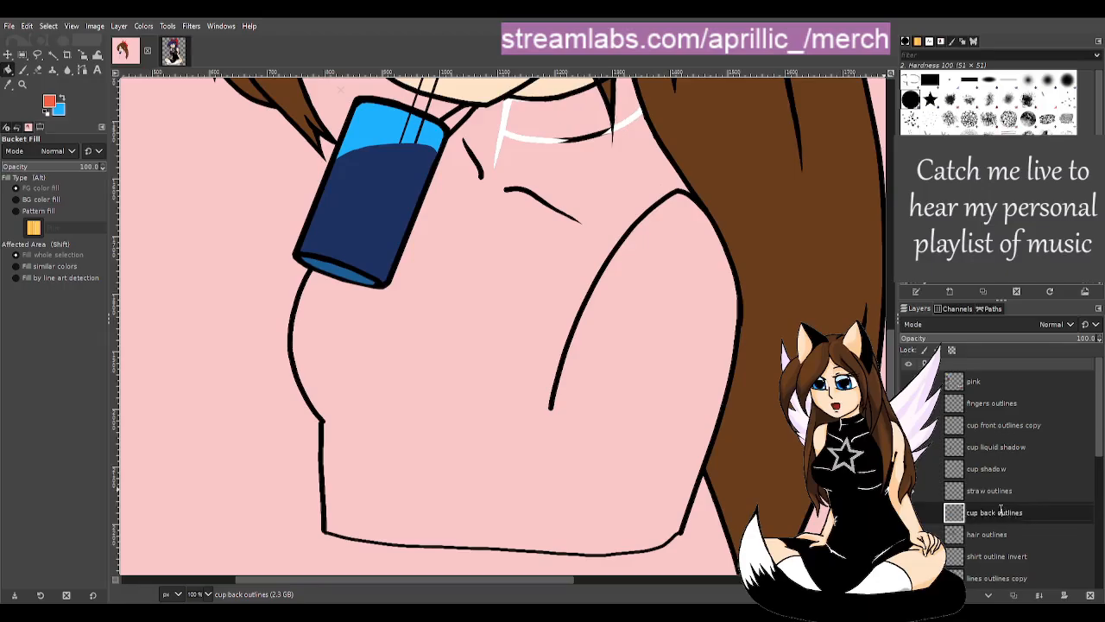
left_click_drag(998, 513, 1038, 519)
type("colour")
left_click(1046, 340)
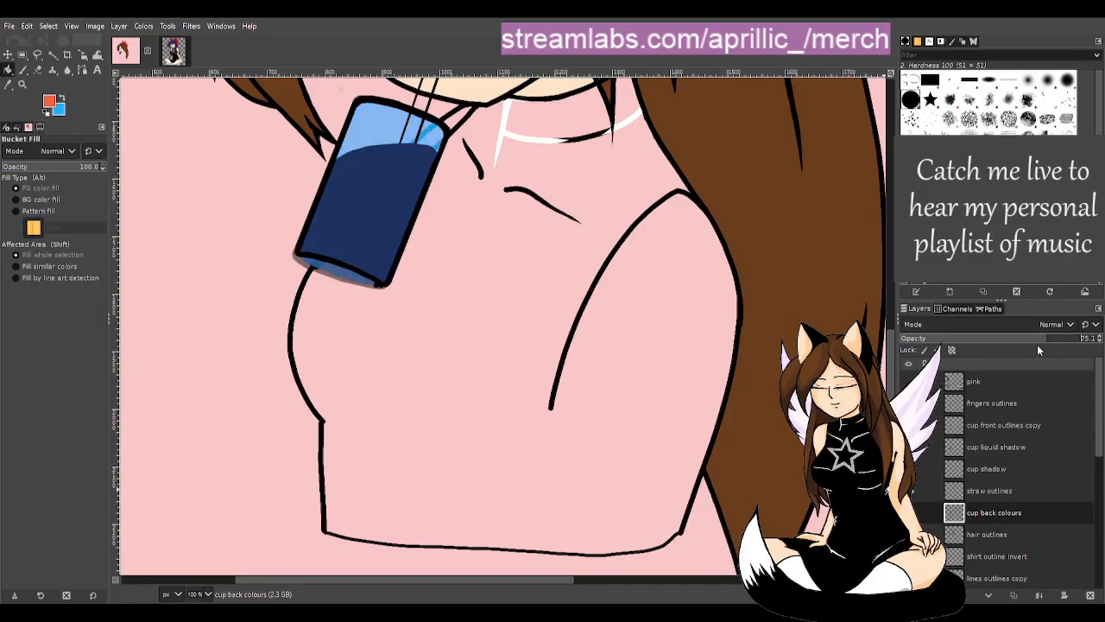
- Set 'cup back colours' to 100% opacity, duplicate it, and start renaming the original back to 'cup back outlines'
scroll(592, 369, "up", 3)
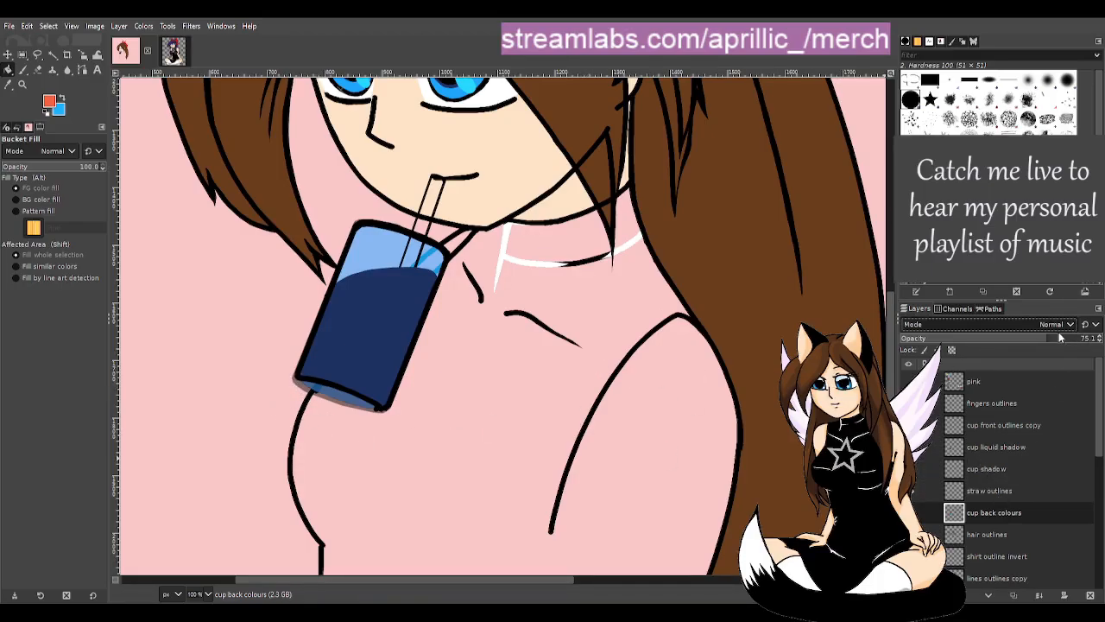
left_click_drag(1054, 338, 1102, 339)
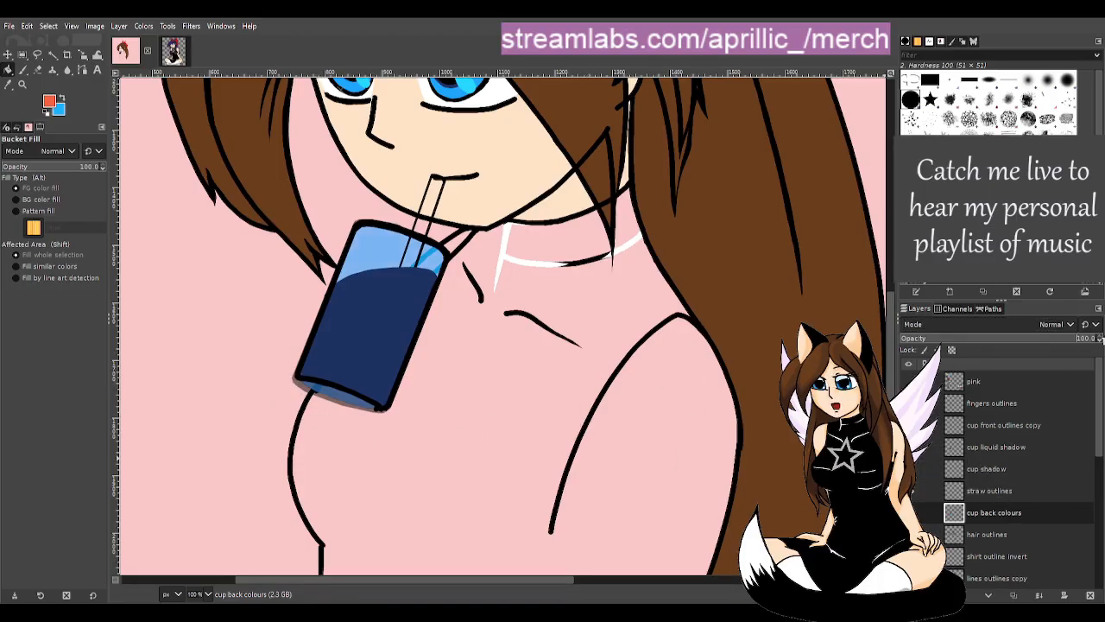
left_click(997, 515)
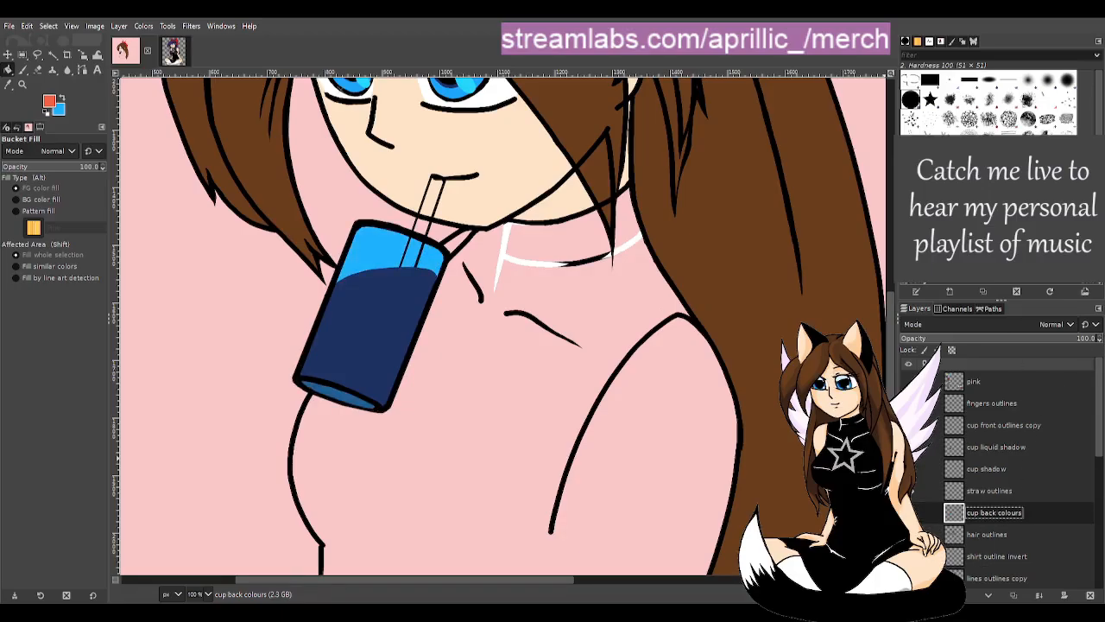
key("shift+ctrl+d")
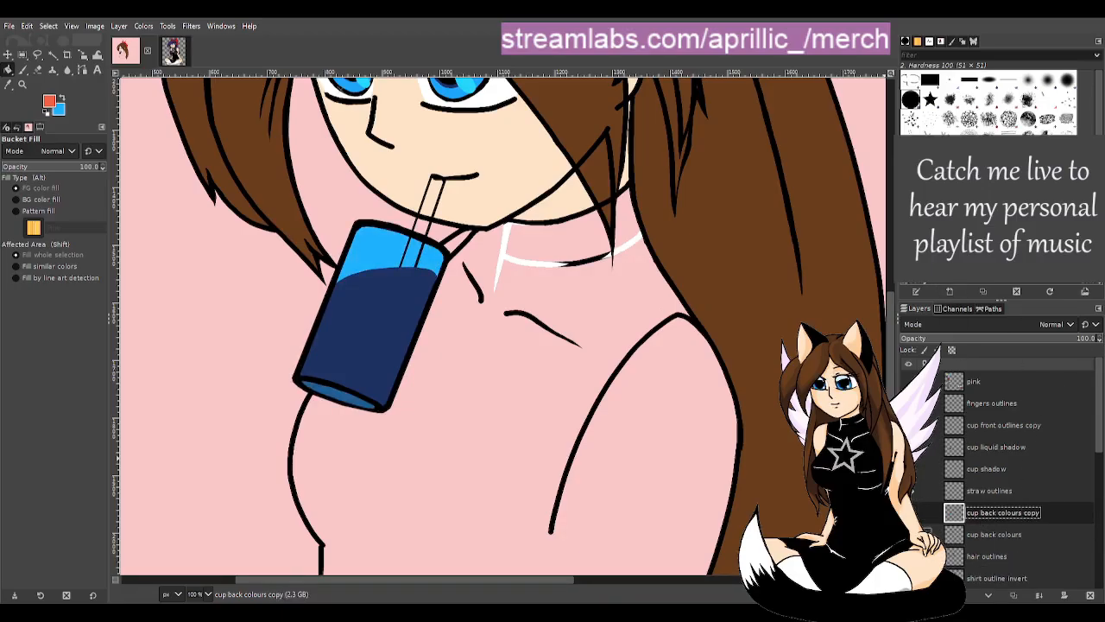
left_click(1019, 536)
left_click(1017, 532)
double_click(1017, 537)
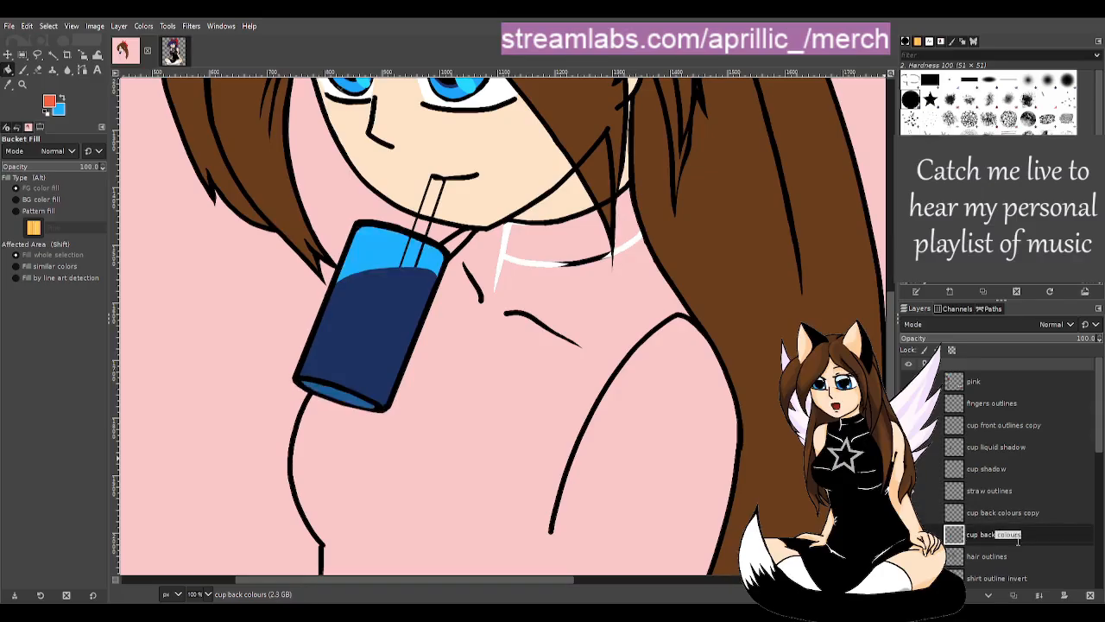
key("BackSpace")
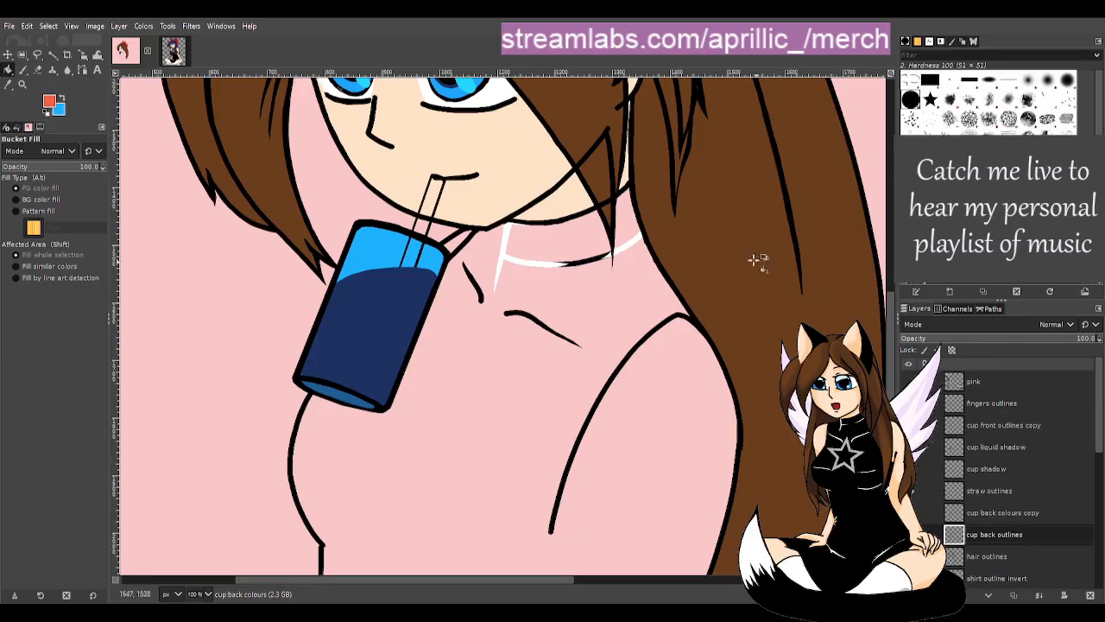
- Delete the light-blue cup fill from 'cup back outlines', then show and select 'cup back colours copy'
left_click(53, 54)
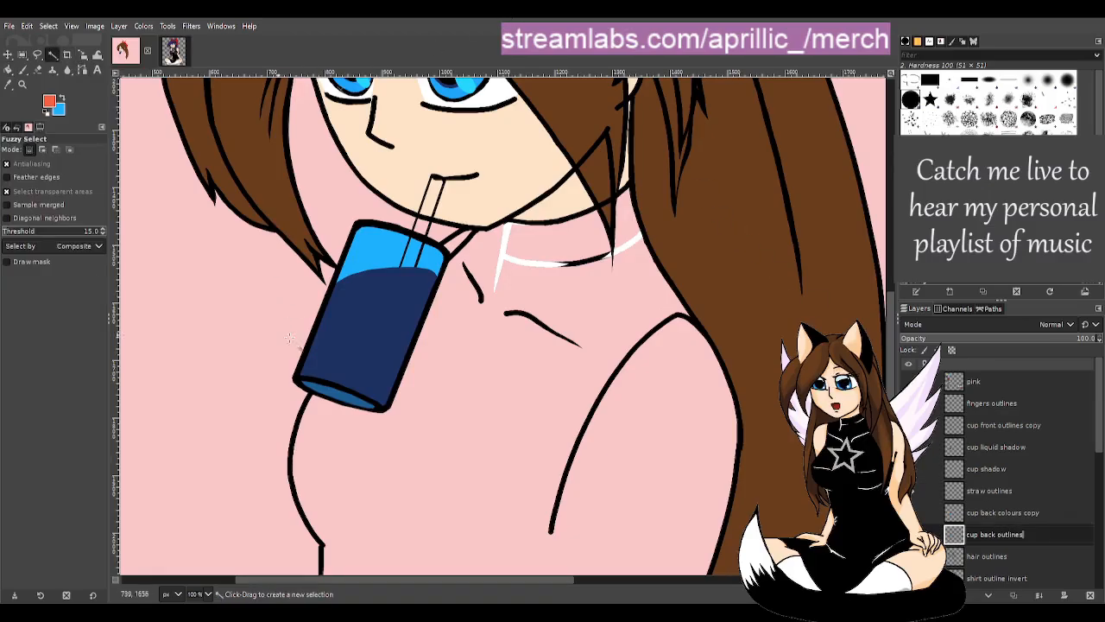
left_click(379, 251)
key("Delete")
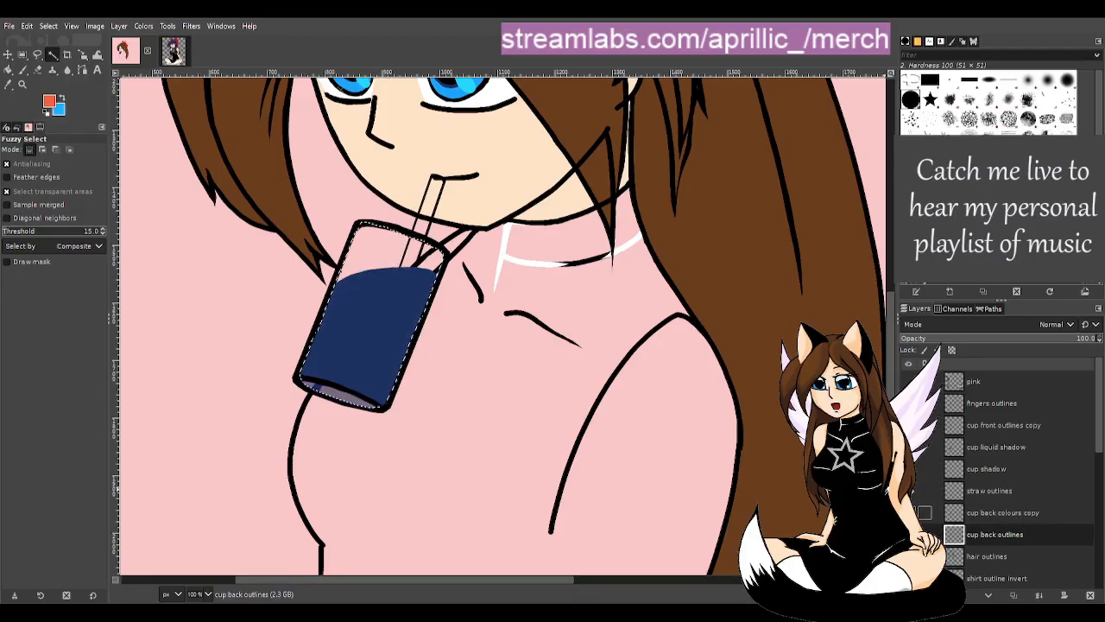
left_click(924, 512)
left_click(991, 513)
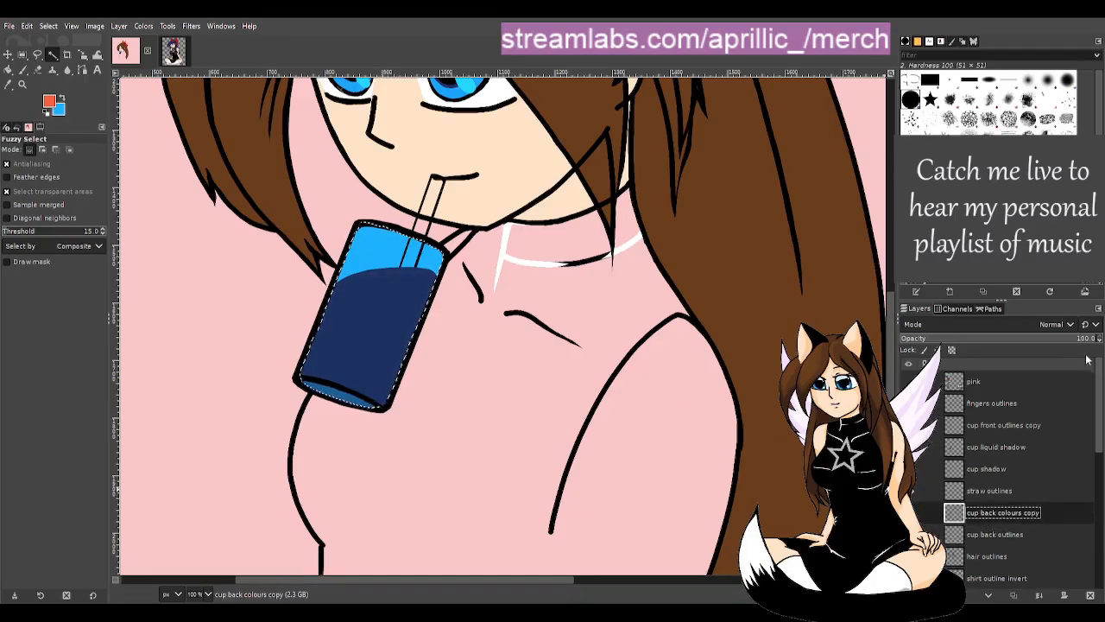
scroll(295, 189, "down", 3)
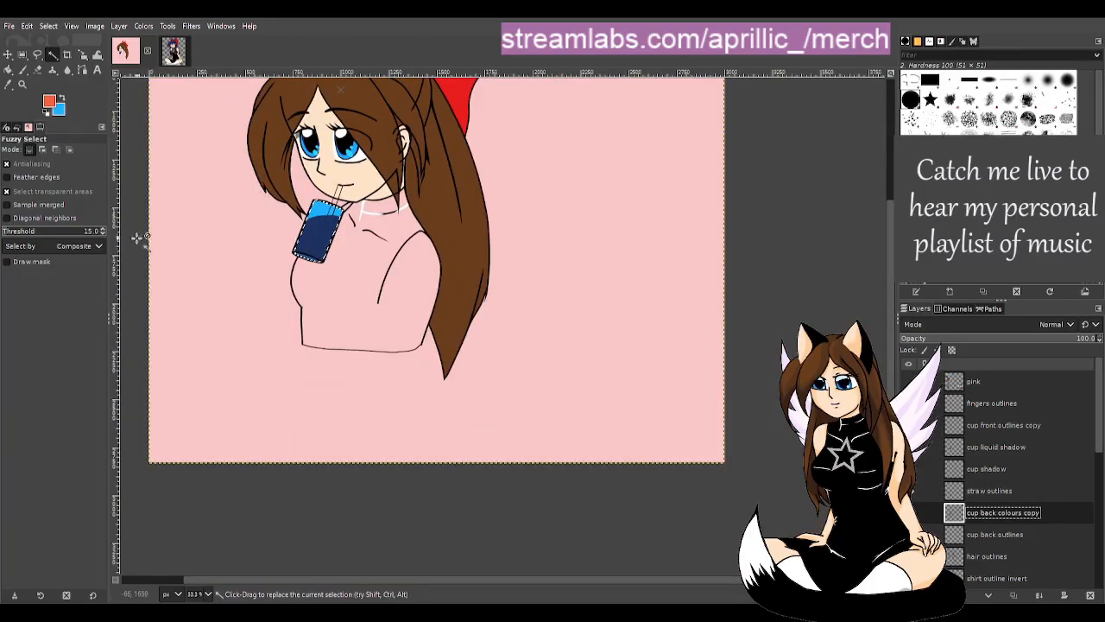
scroll(227, 285, "up", 2)
scroll(204, 316, "up", 1)
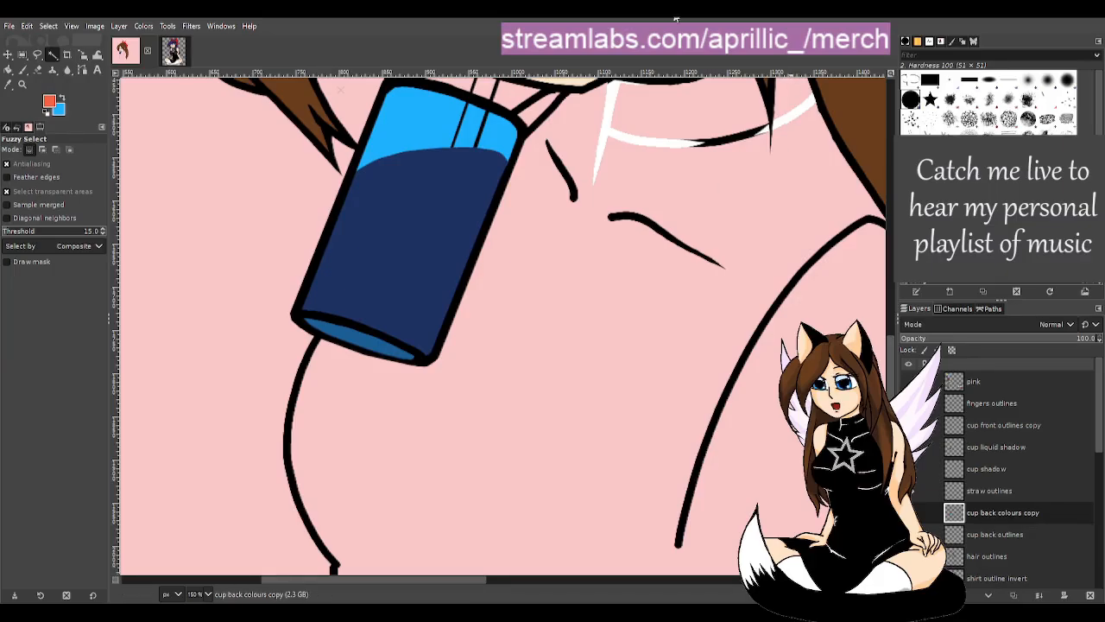
- Save the drawing, then set the cup liquid shadow layer's opacity to 81.4
key("ctrl+s")
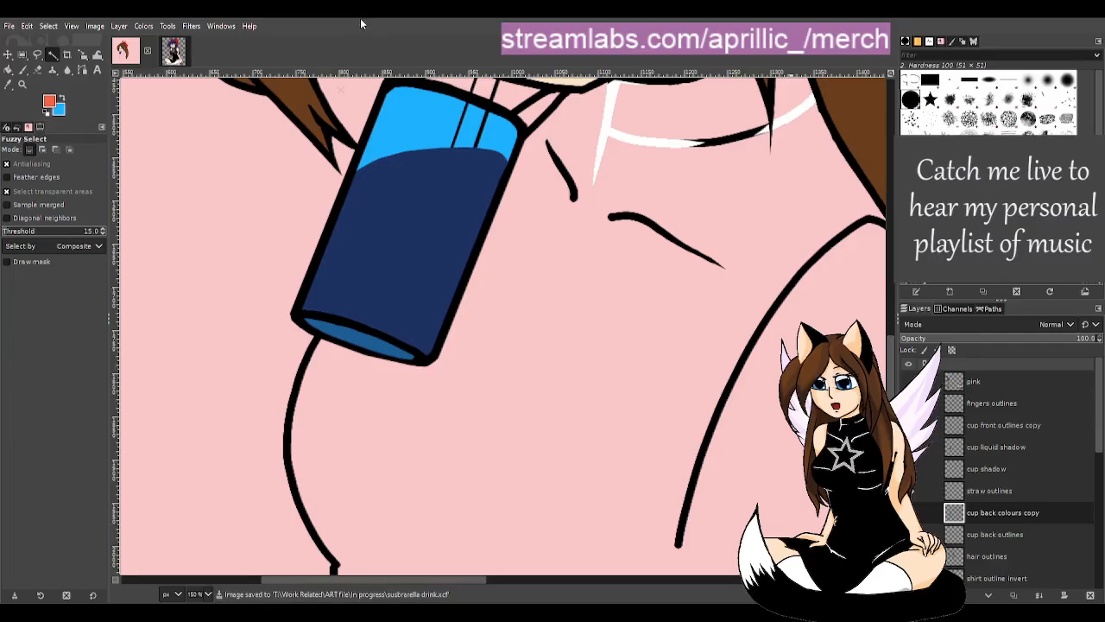
scroll(652, 346, "up", 3)
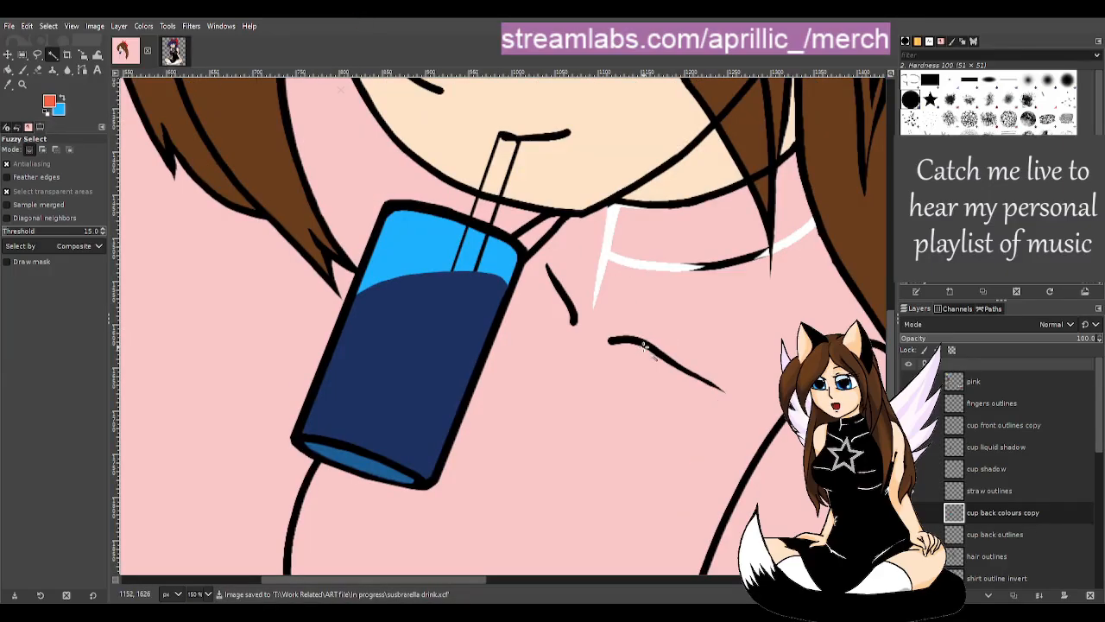
left_click(1006, 472)
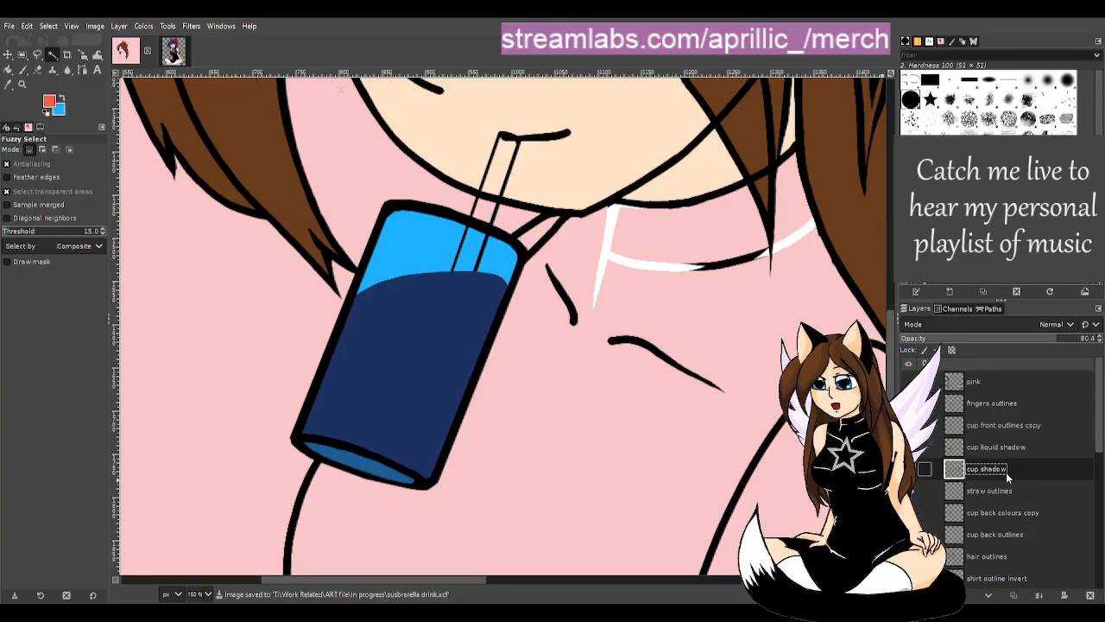
left_click(1015, 448)
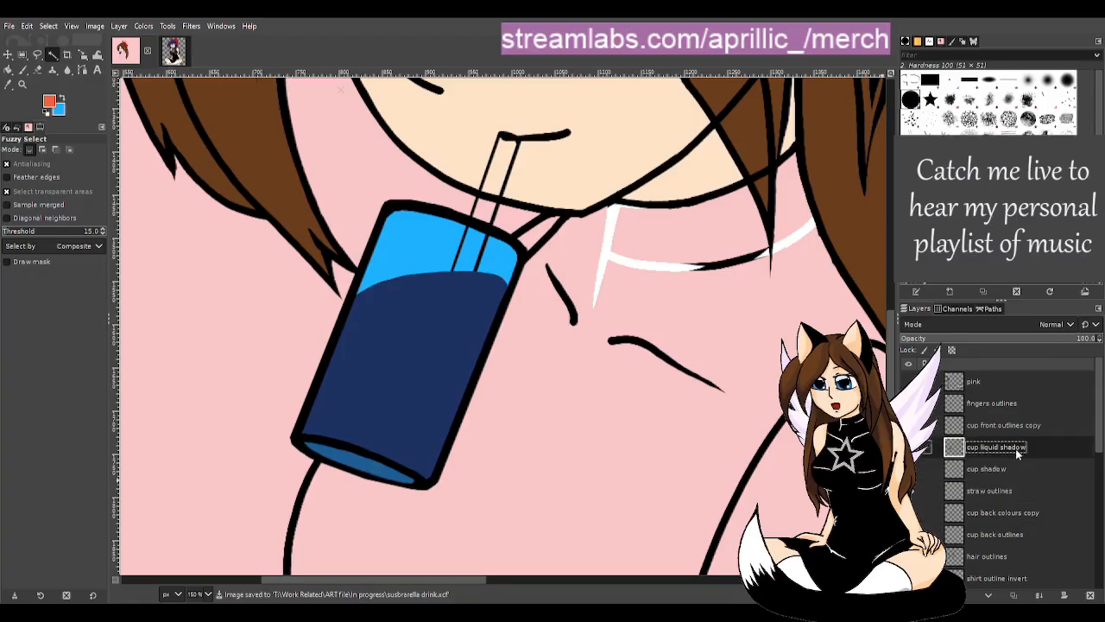
left_click(1075, 338)
mouse_move(1075, 339)
left_mouse_down()
mouse_move(1018, 338)
mouse_move(1029, 339)
left_mouse_up()
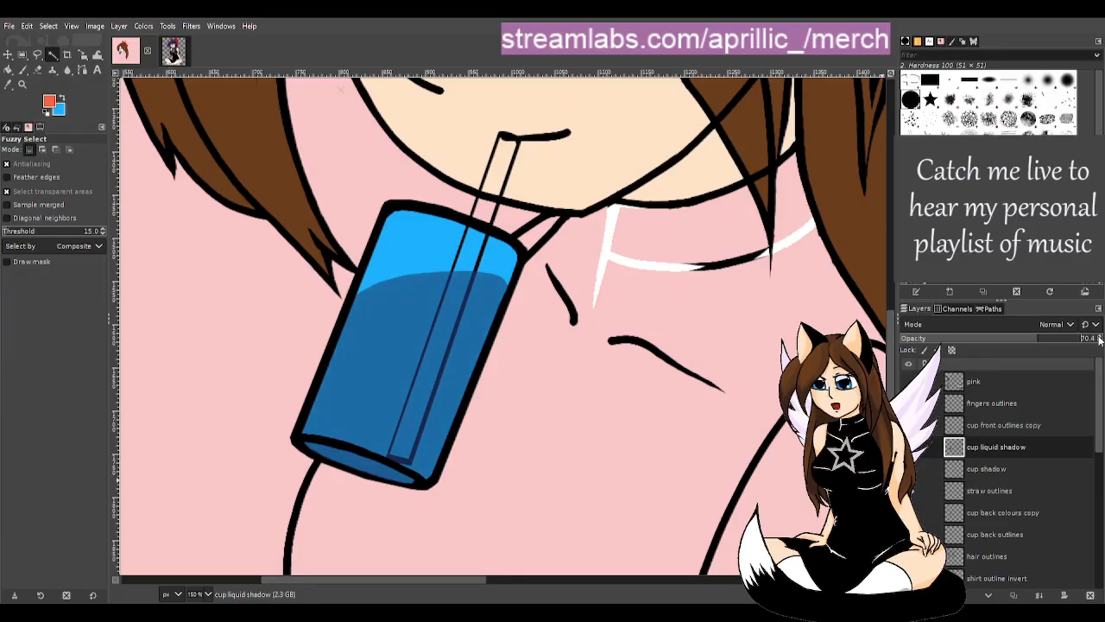
left_click(1099, 339)
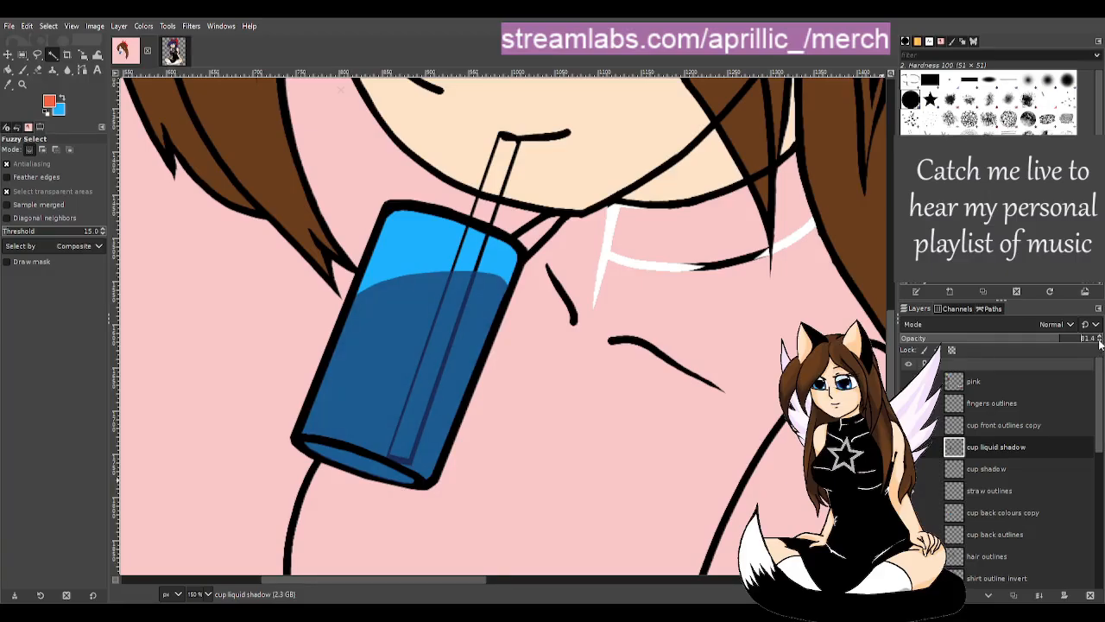
- Toggle the cup liquid shadow layer's visibility to compare, then test it at 100 opacity
scroll(740, 398, "down", 2)
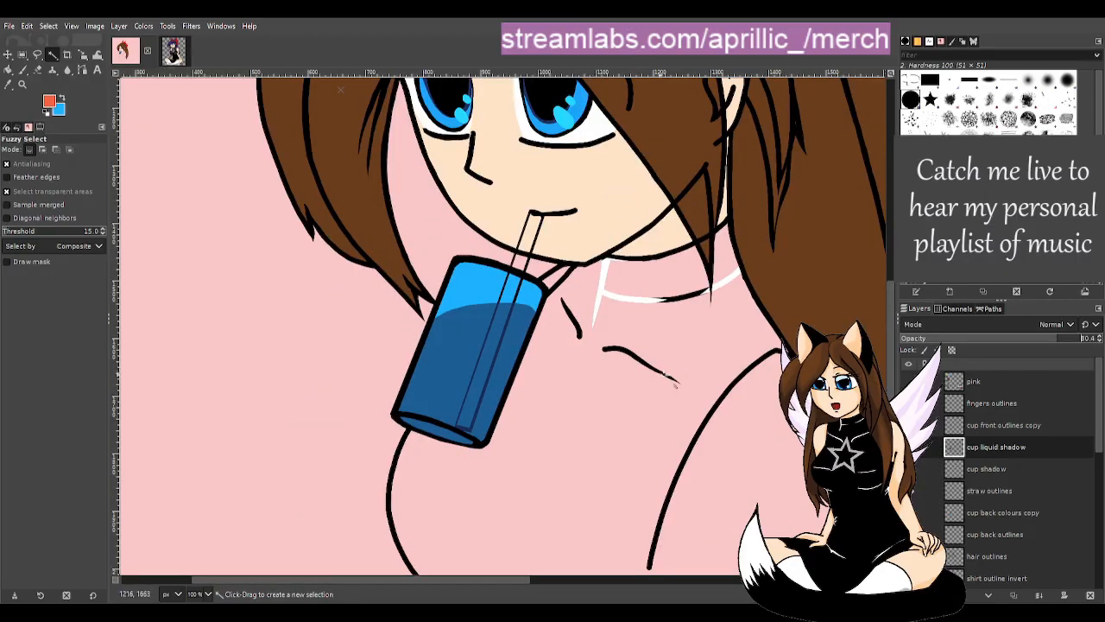
scroll(741, 402, "up", 1)
scroll(458, 398, "up", 1)
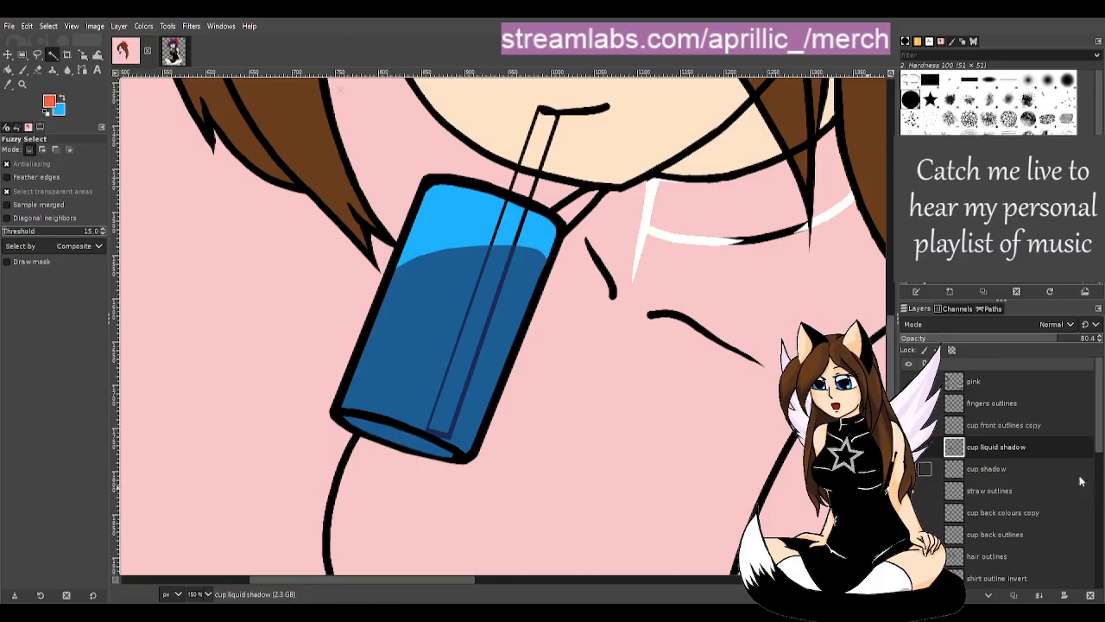
left_click(908, 447)
left_click(908, 447)
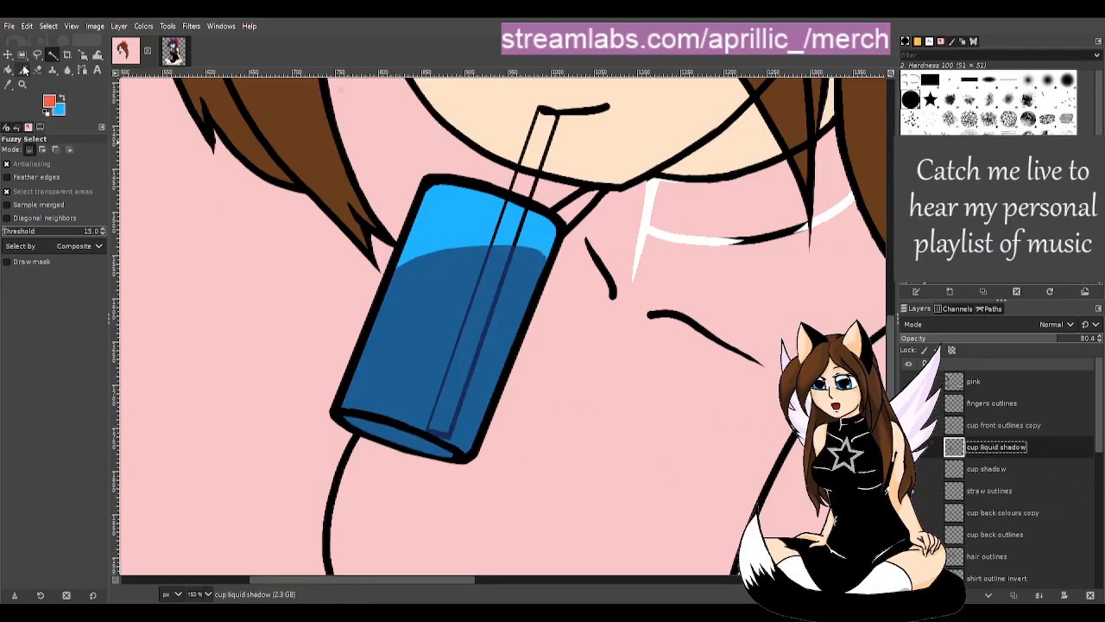
left_click(64, 99)
left_click_drag(1064, 338, 1096, 337)
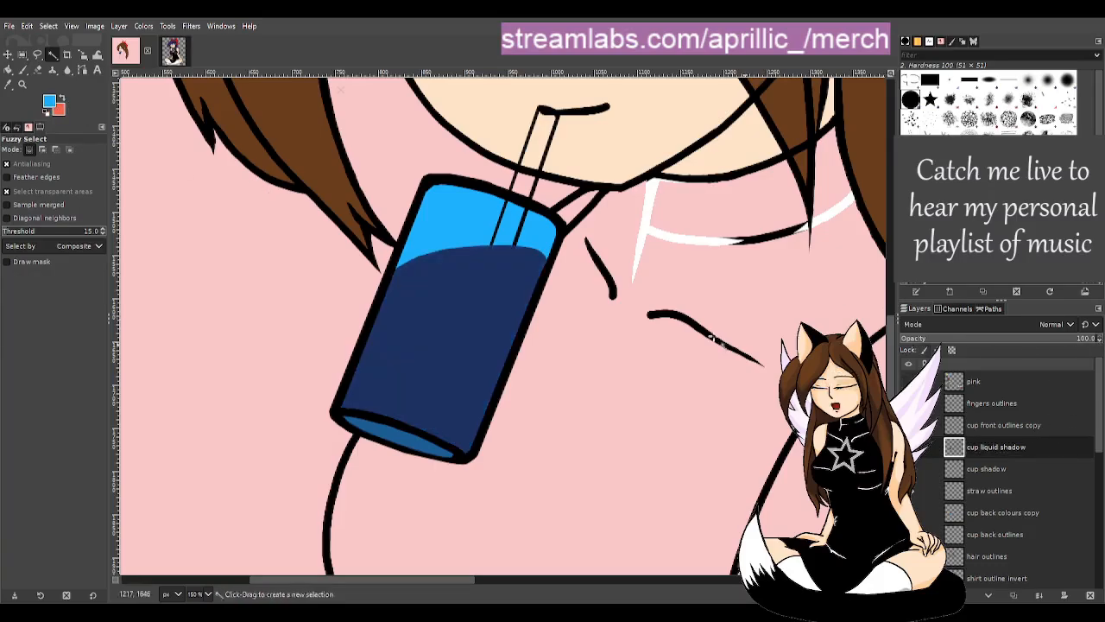
- Pick the cup's dark navy as paint colour and set the liquid shadow back to 80.4 opacity
left_click(23, 69)
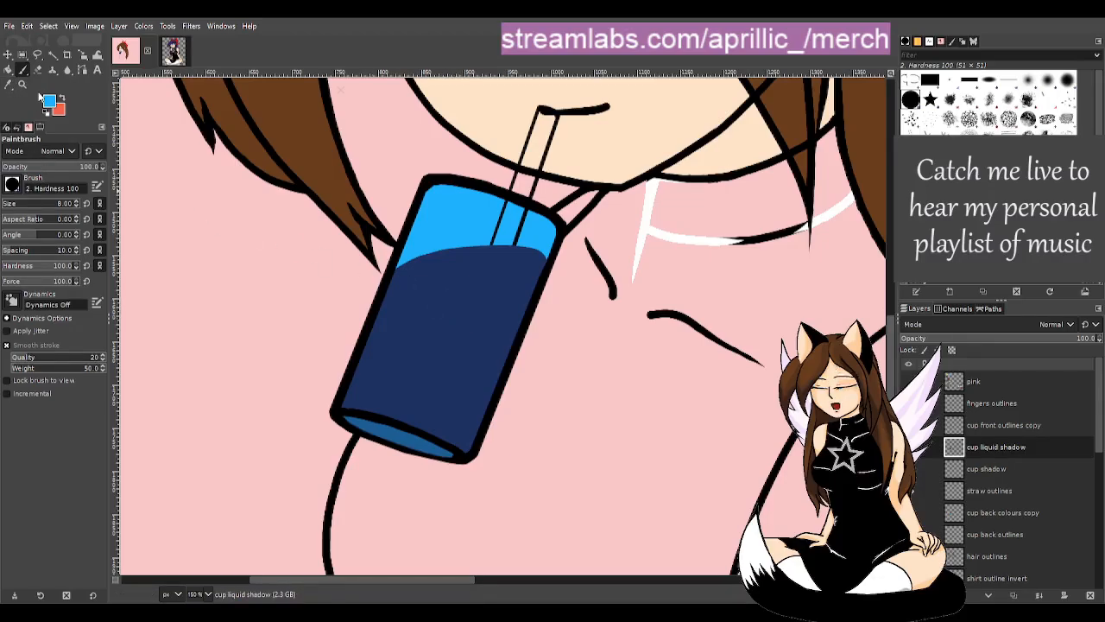
left_click(8, 85)
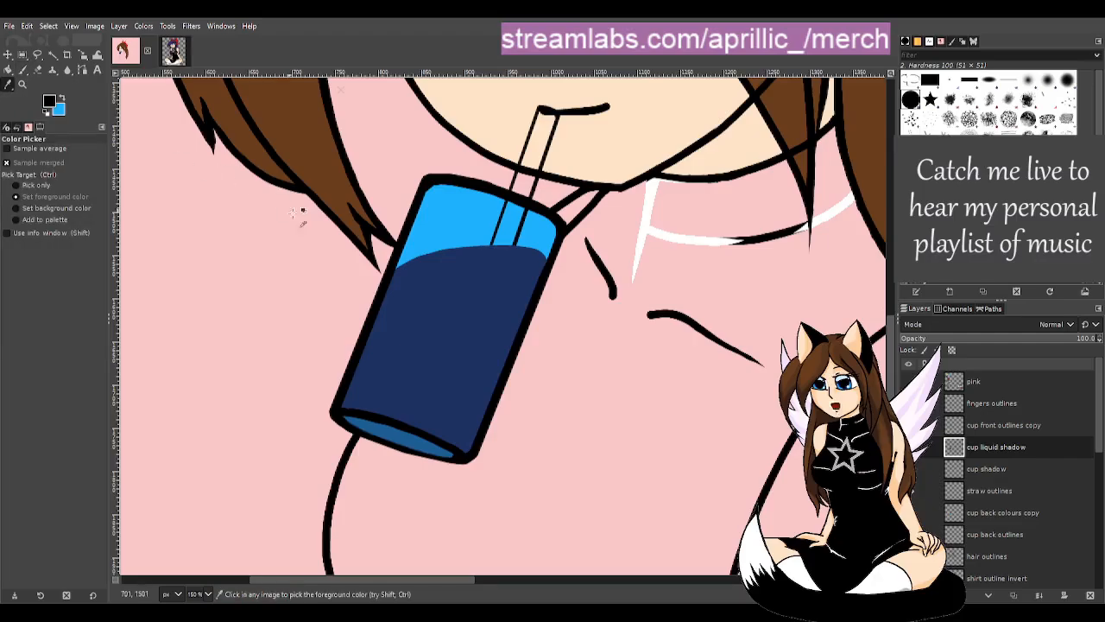
left_click(402, 303)
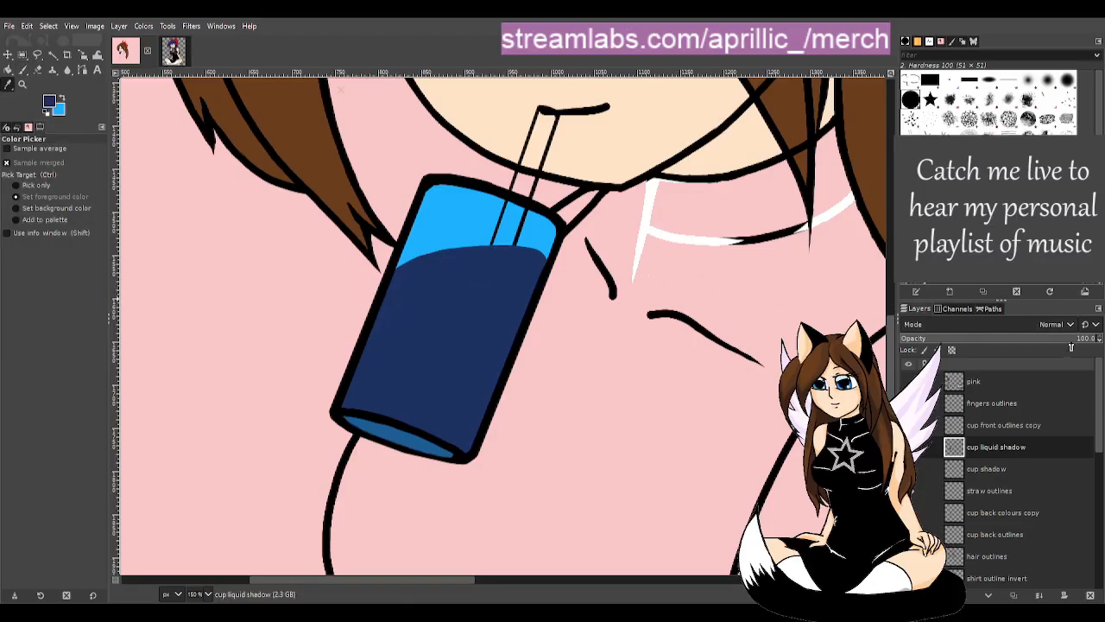
left_click_drag(1061, 342, 1038, 339)
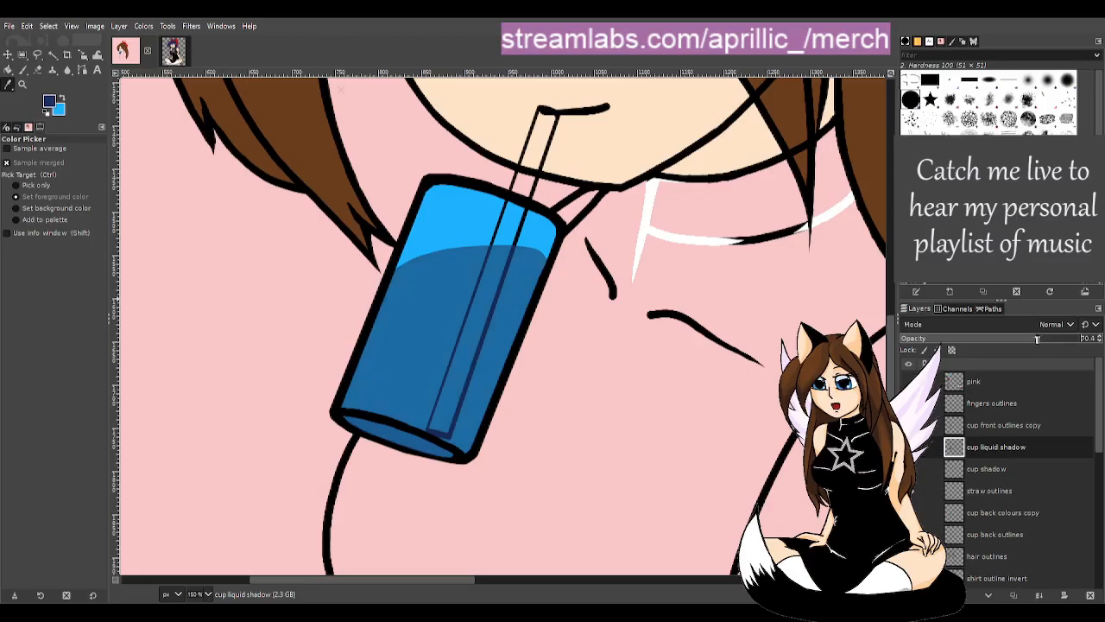
left_click(1100, 335)
left_click(1100, 336)
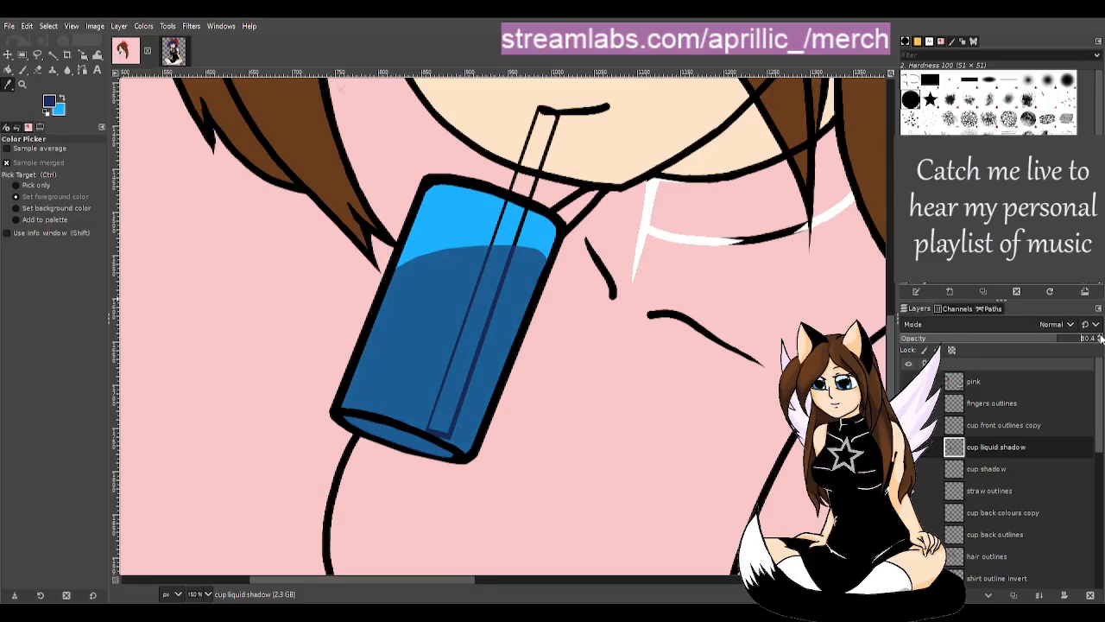
left_click(22, 69)
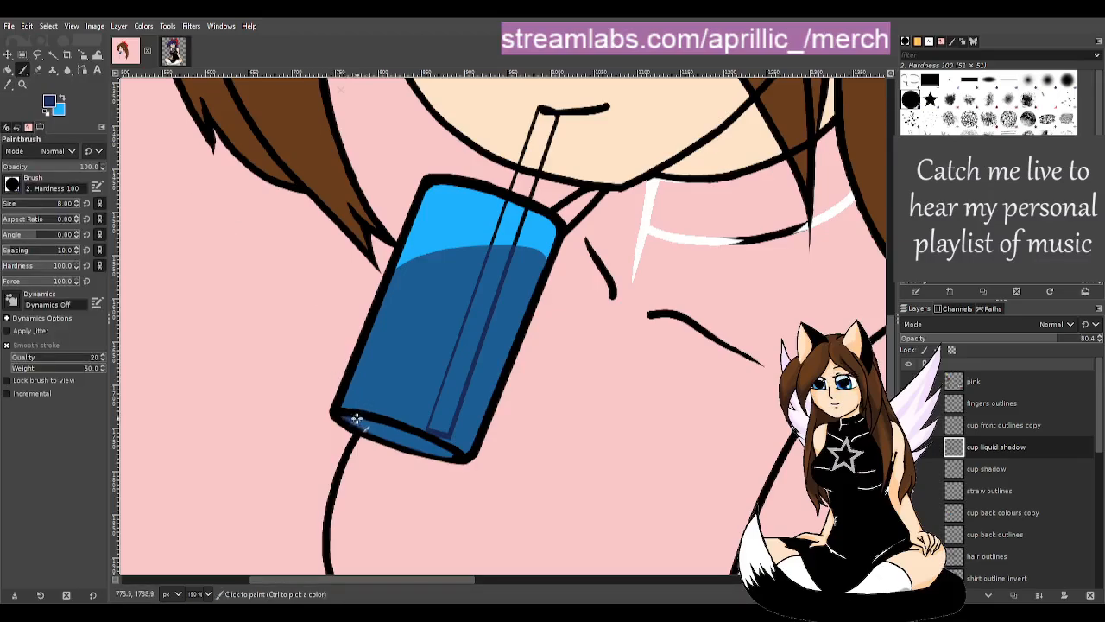
- Paint a dark navy band along the cup's bottom ellipse and erase stray paint below its right end
mouse_move(356, 418)
left_mouse_down()
mouse_move(454, 456)
mouse_move(346, 419)
mouse_move(453, 455)
left_mouse_up()
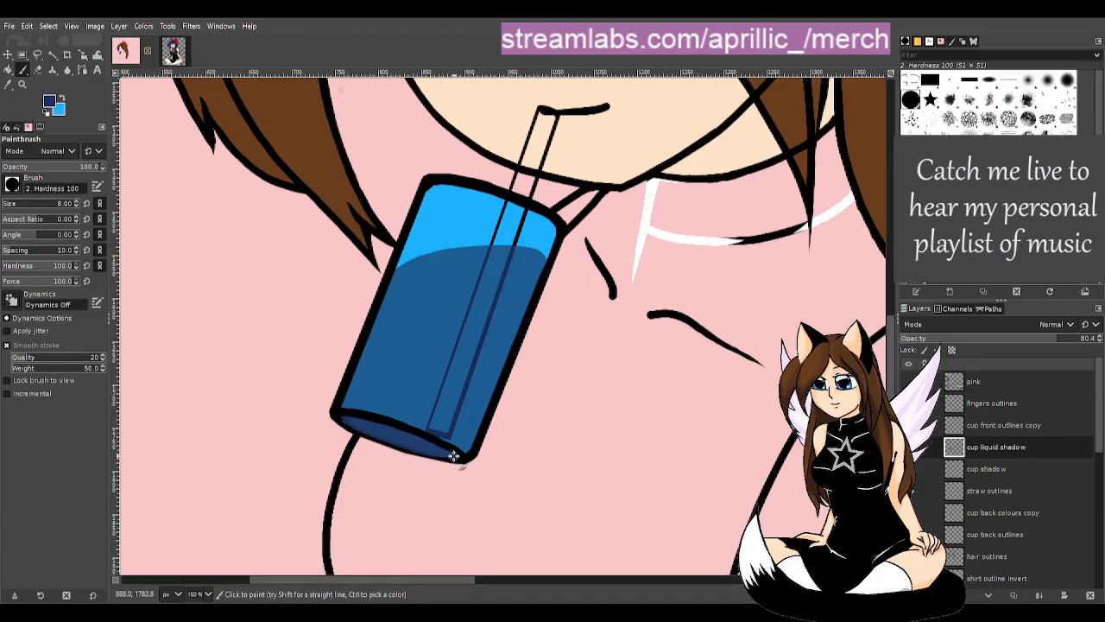
left_click_drag(363, 423, 450, 454)
left_click(408, 443, "ctrl")
left_click(61, 98)
scroll(463, 449, "up", 5)
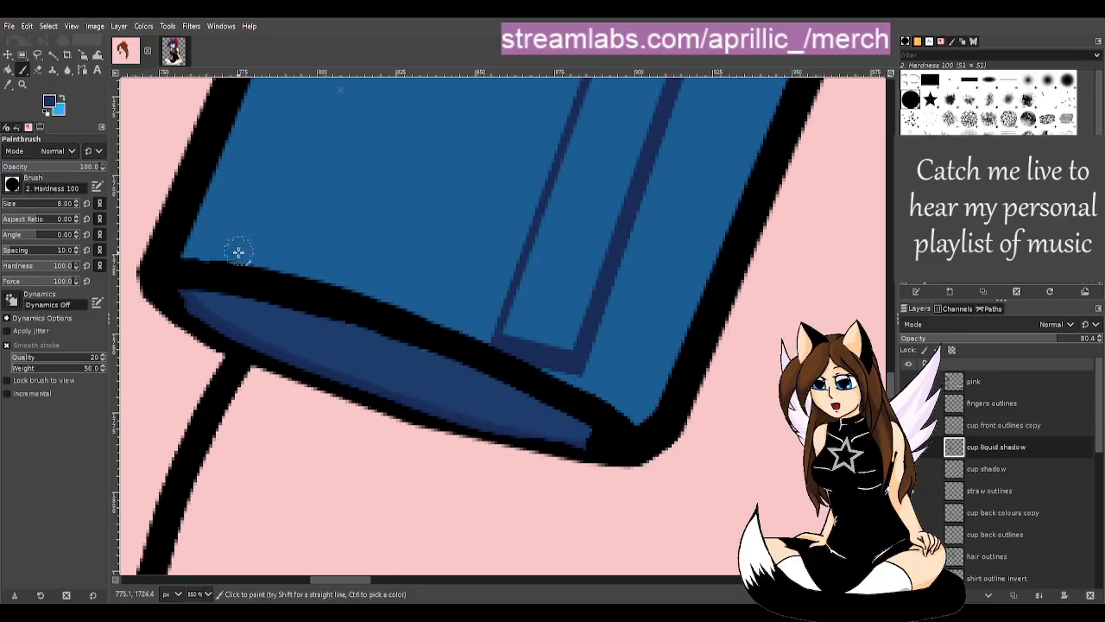
mouse_move(180, 299)
left_mouse_down()
mouse_move(198, 302)
mouse_move(192, 294)
left_mouse_up()
mouse_move(587, 433)
left_mouse_down()
mouse_move(508, 423)
mouse_move(506, 407)
left_mouse_up()
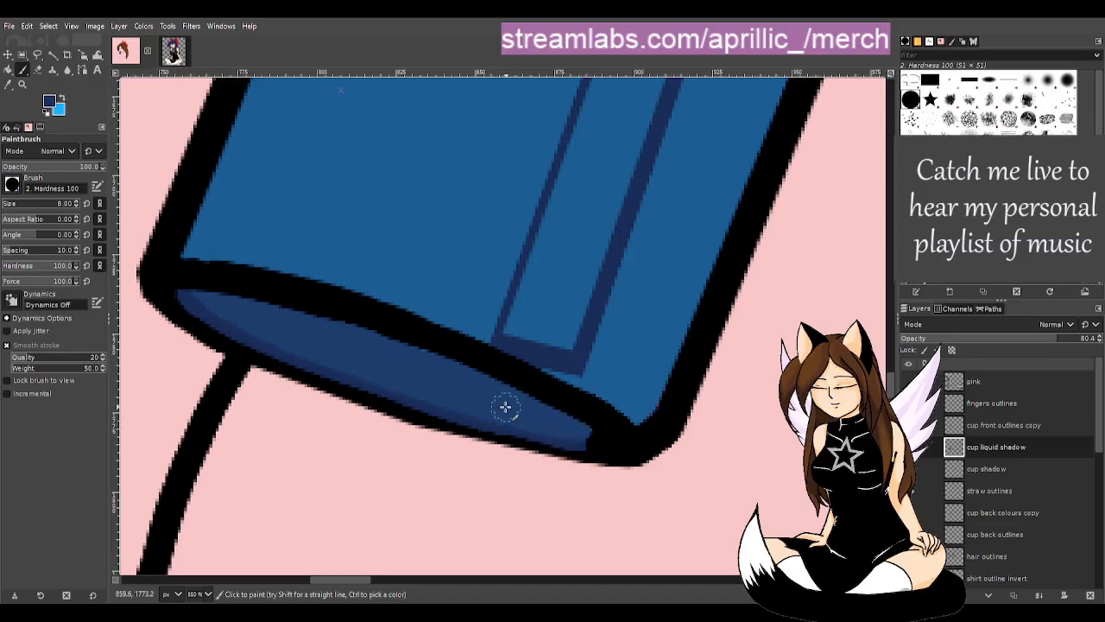
key("shift+e")
key("d")
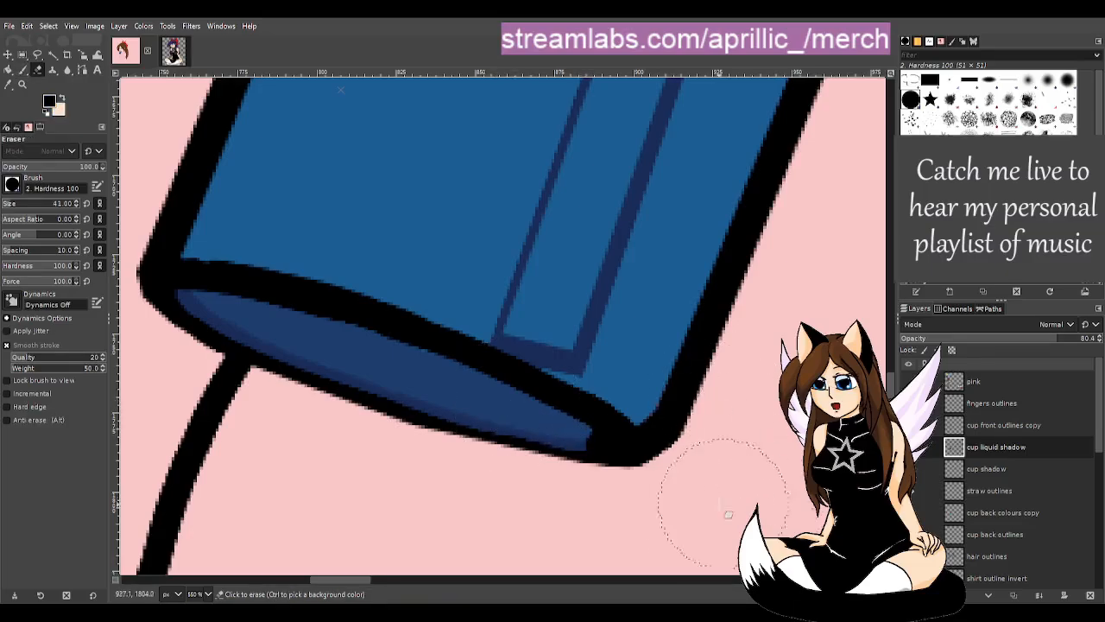
mouse_move(596, 511)
left_mouse_down()
mouse_move(516, 511)
mouse_move(604, 504)
mouse_move(515, 509)
mouse_move(581, 508)
left_mouse_up()
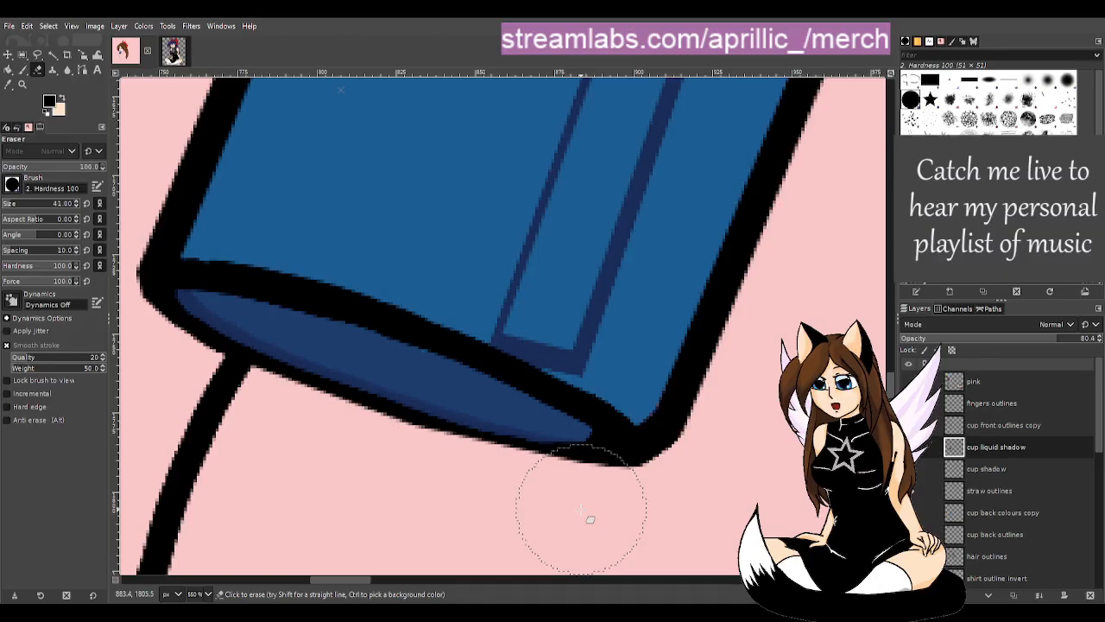
- Erase a stray speck near the cup's lower right corner on the cup front outlines copy layer
key("p")
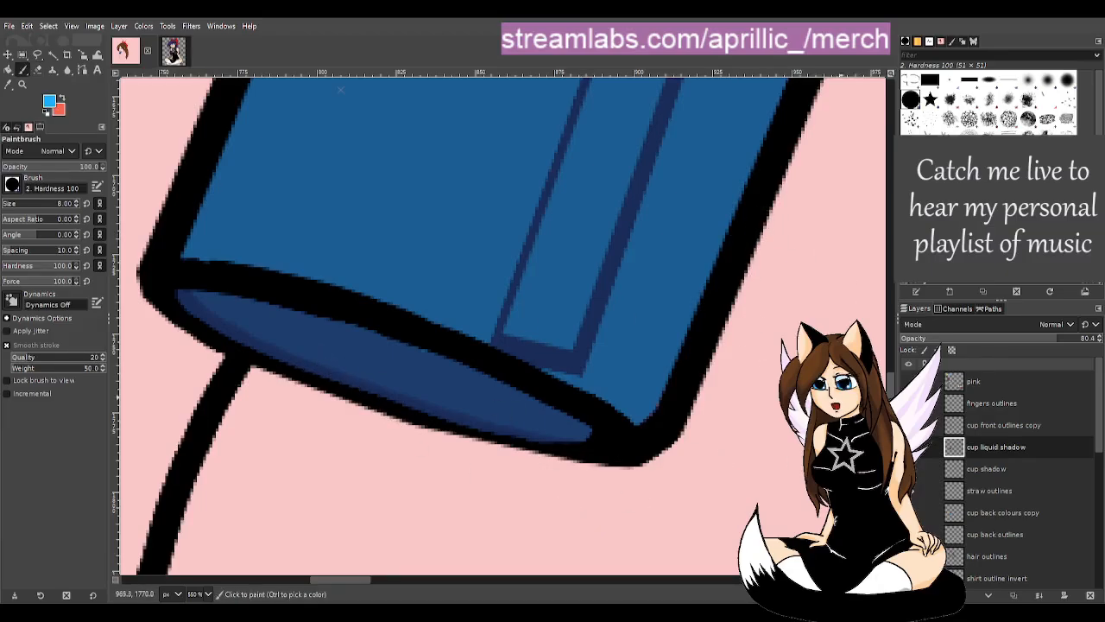
left_click(1004, 425)
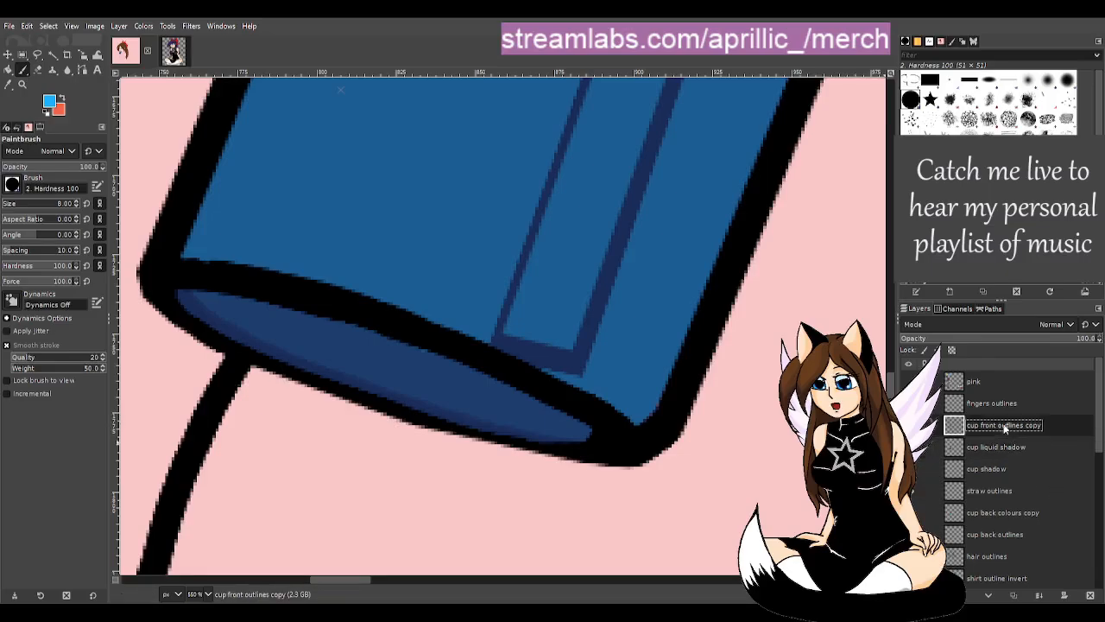
left_click(908, 424)
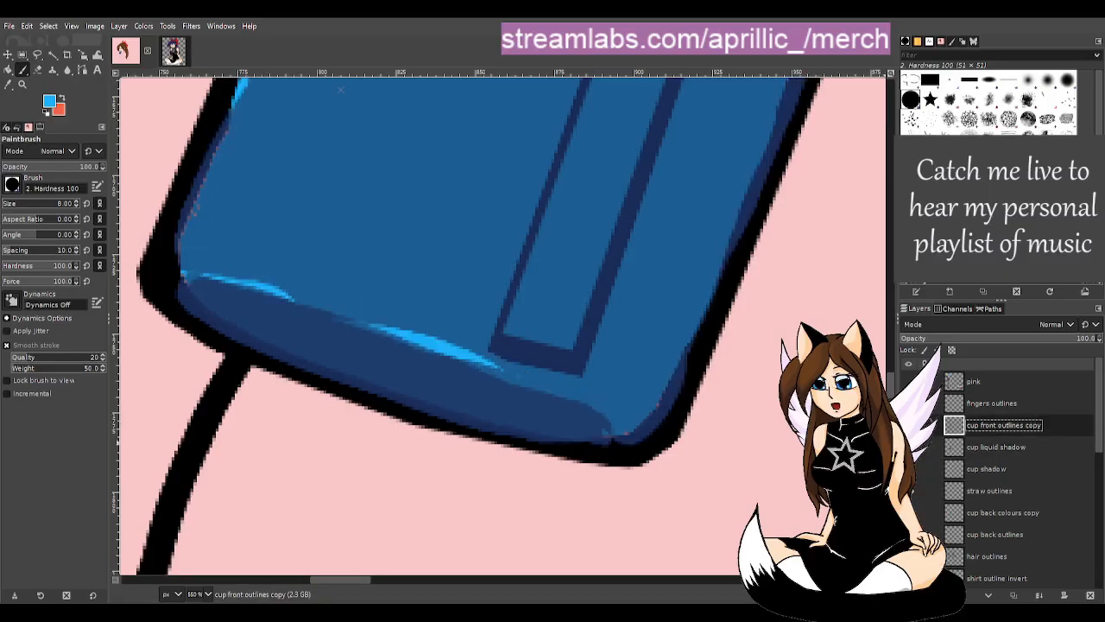
left_click(908, 425)
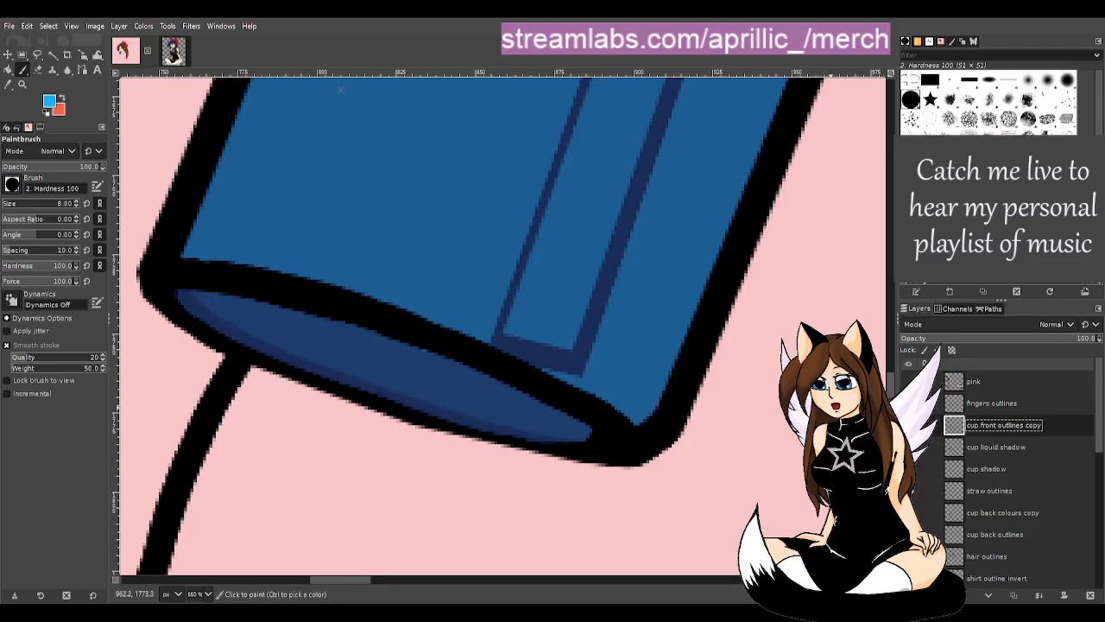
key("shift+e")
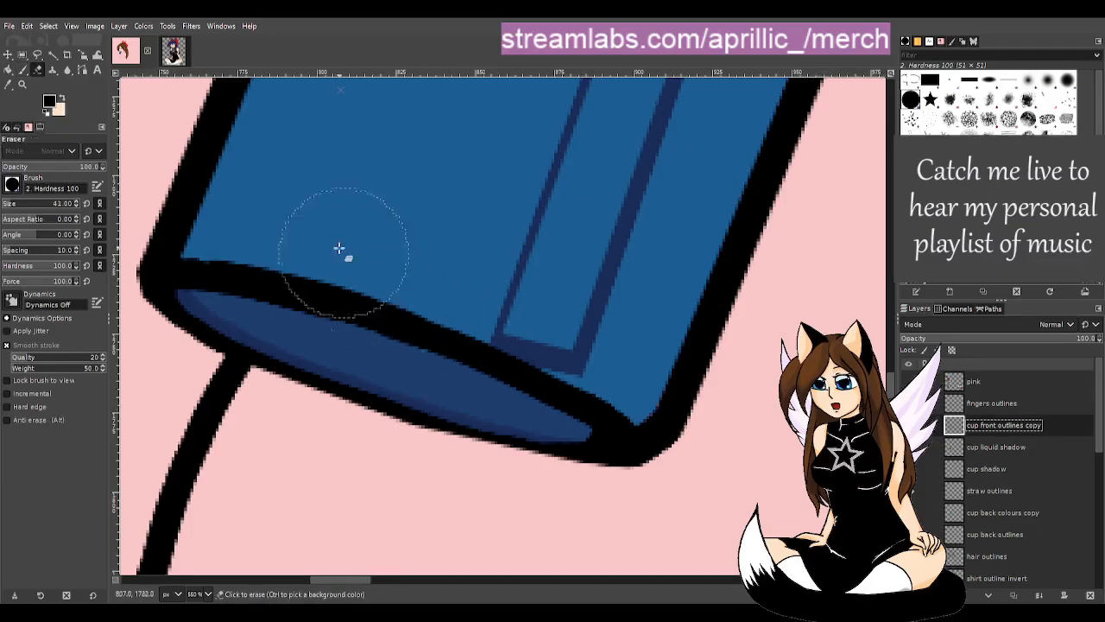
left_click(3, 207)
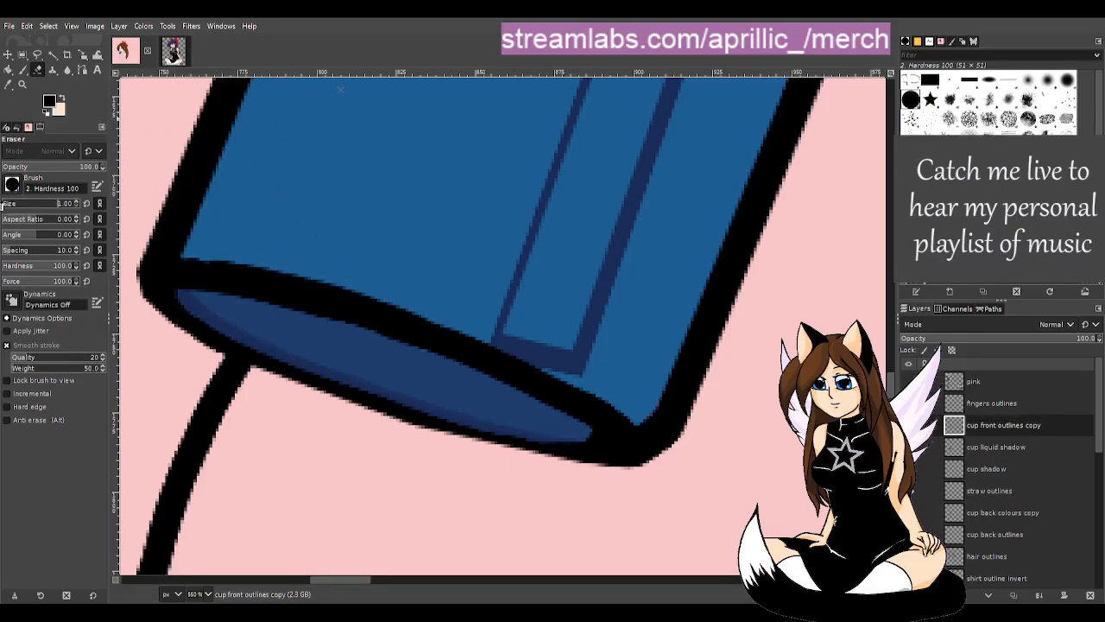
left_click(587, 432)
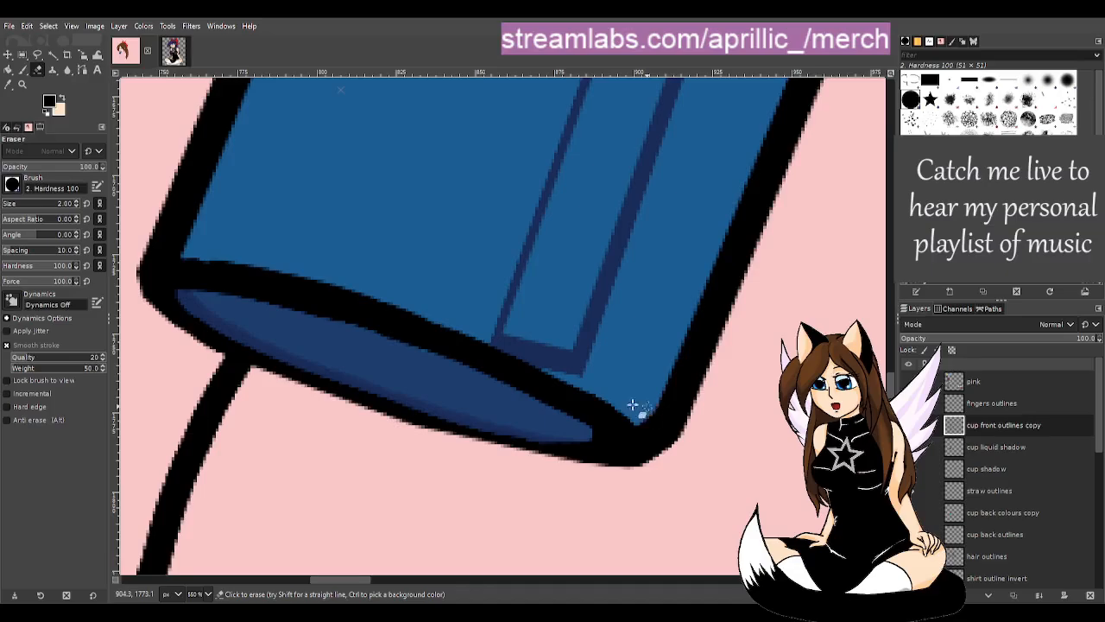
scroll(738, 365, "down", 5)
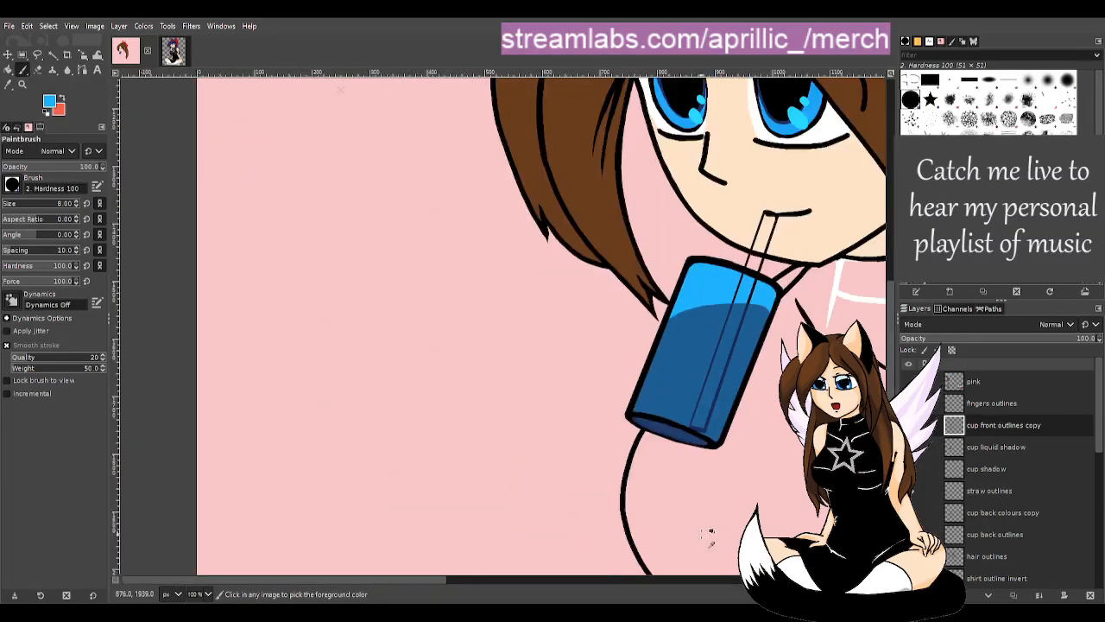
left_click_drag(436, 581, 515, 581)
scroll(493, 486, "up", 2)
scroll(483, 478, "down", 2)
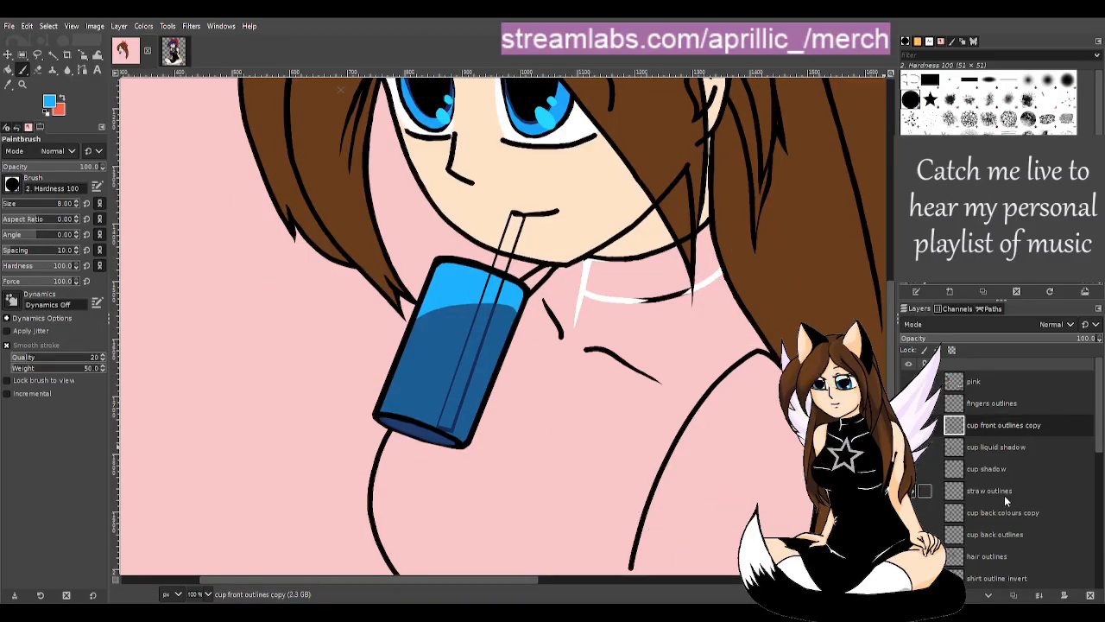
- Check the cup back colours copy layer's blue fill and make it semi-transparent
left_click(1014, 513)
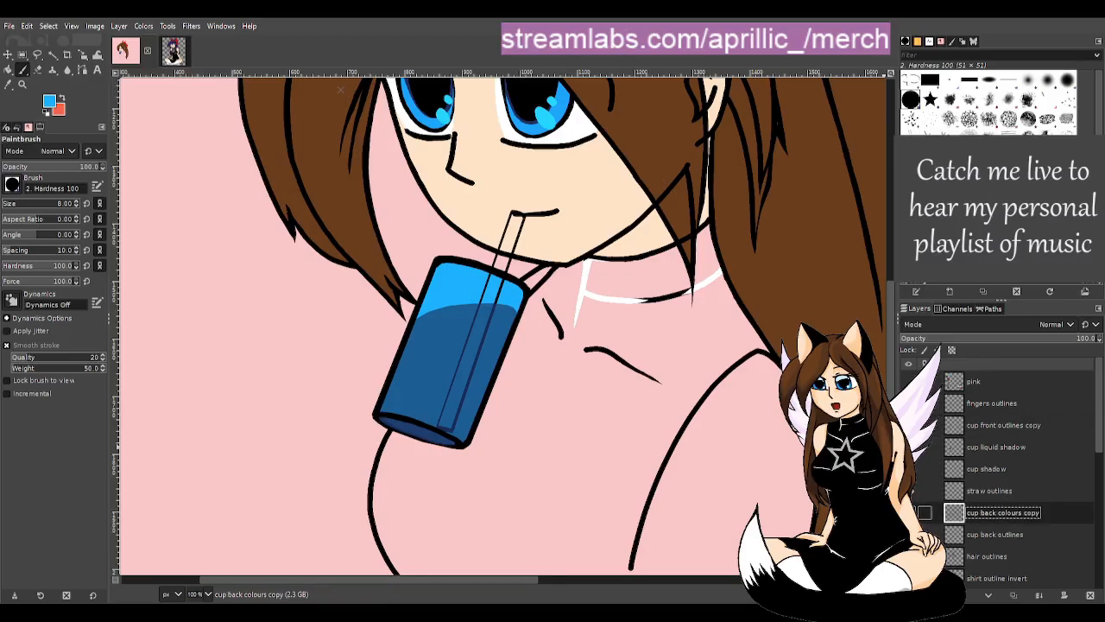
left_click(908, 513)
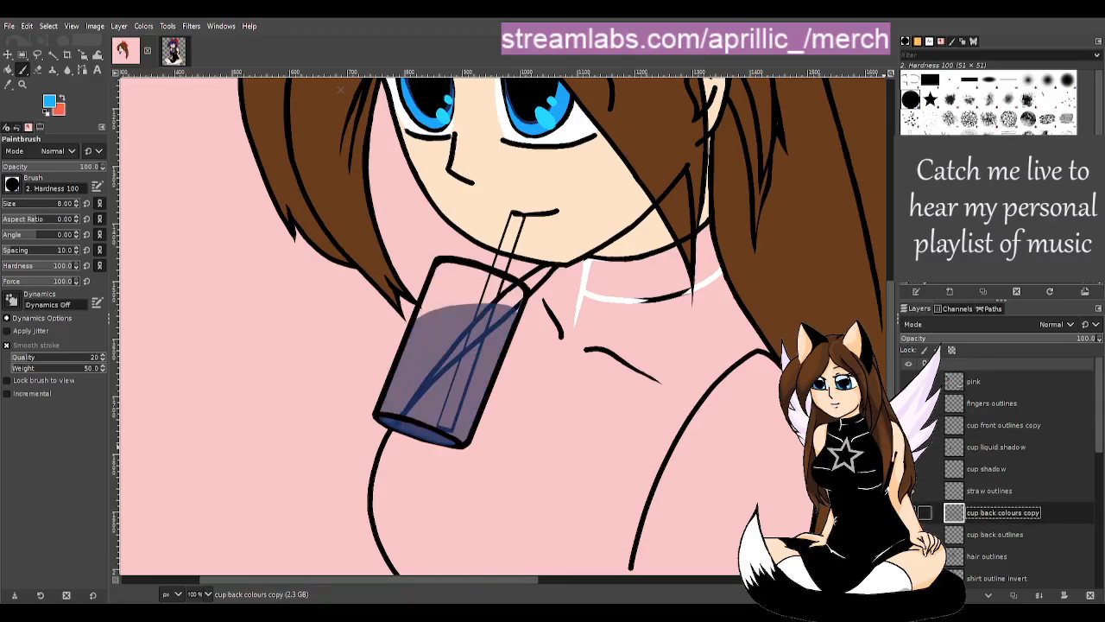
left_click(908, 513)
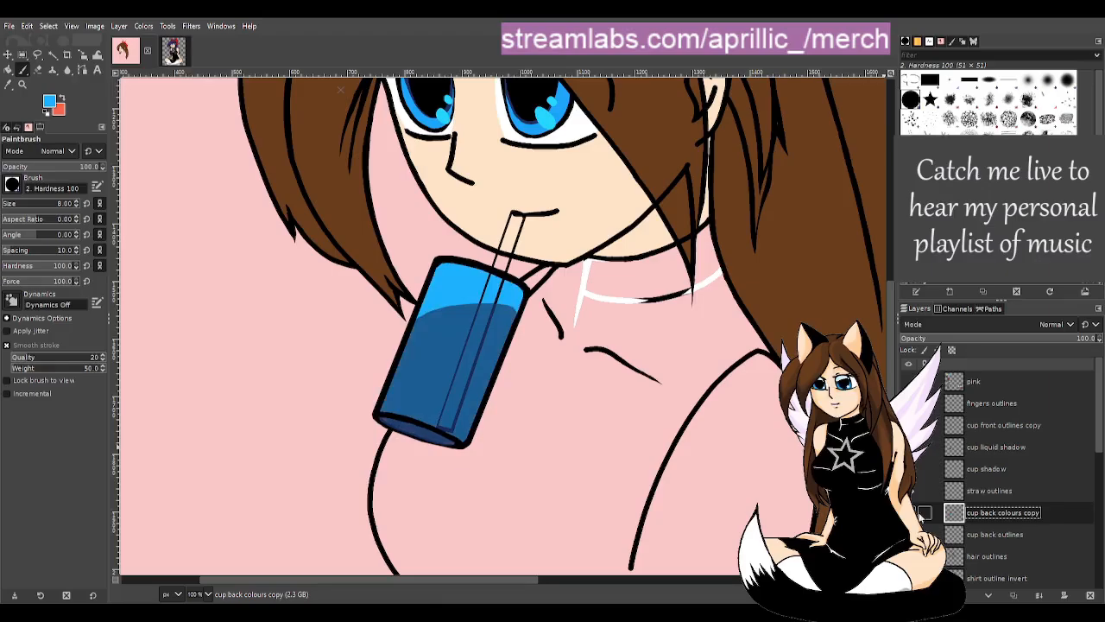
left_click(1031, 338)
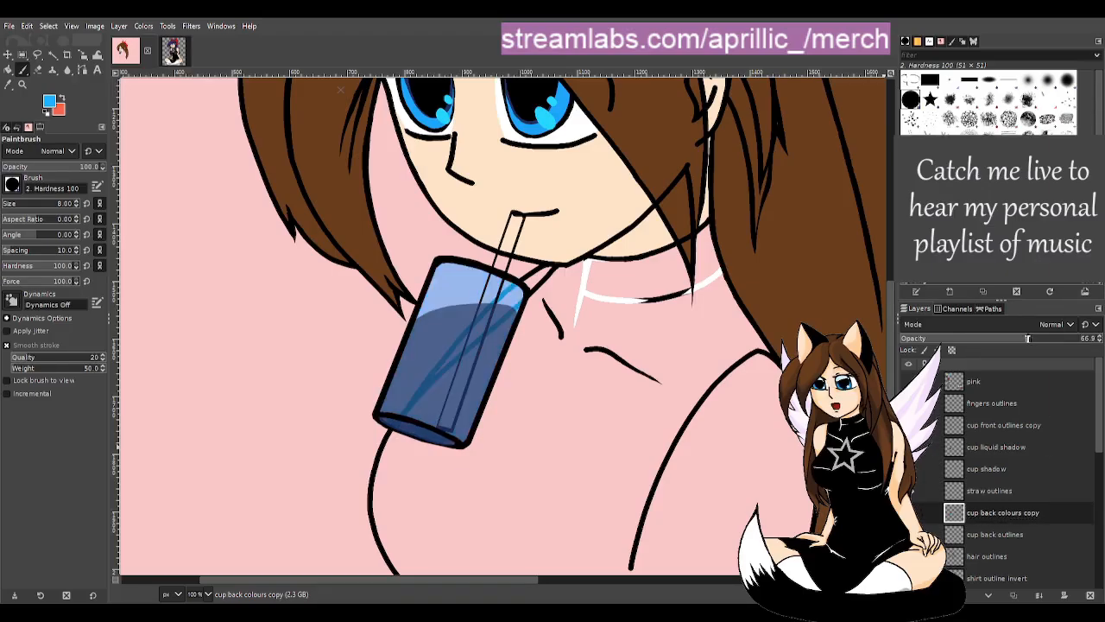
left_click_drag(509, 575, 541, 587)
scroll(571, 490, "down", 2)
scroll(569, 473, "down", 1)
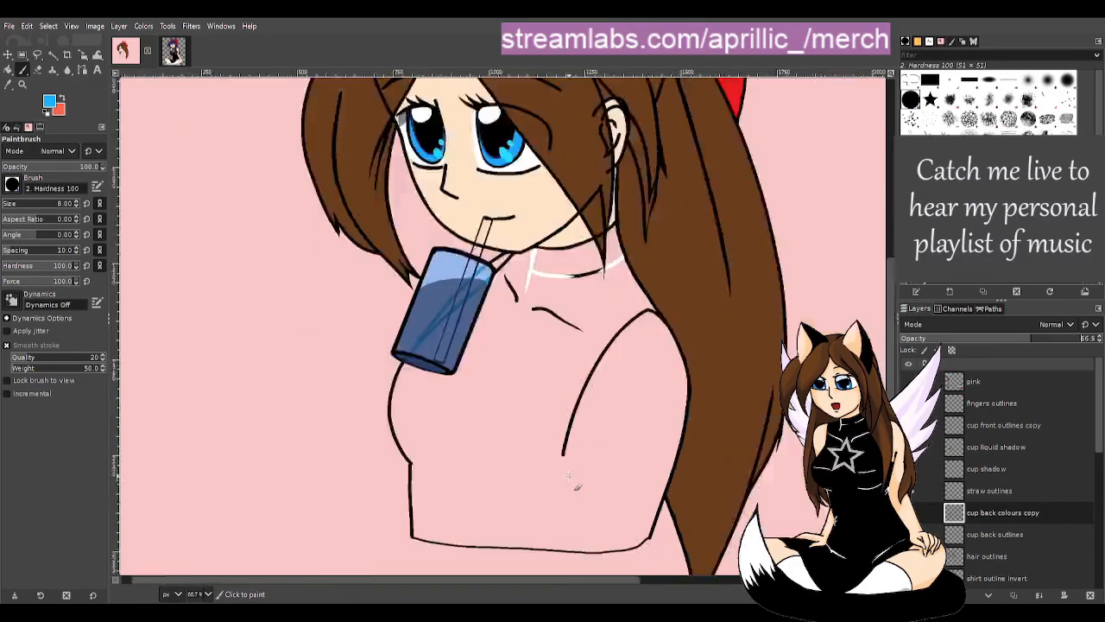
scroll(567, 468, "up", 2)
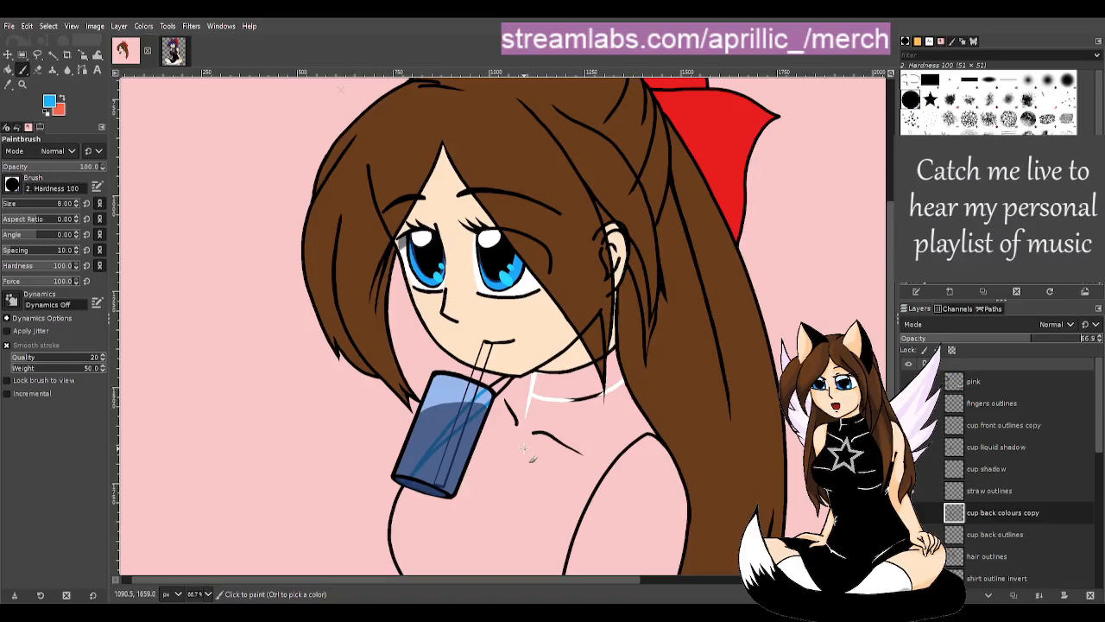
scroll(527, 453, "down", 1)
scroll(529, 455, "down", 2)
scroll(531, 460, "up", 1)
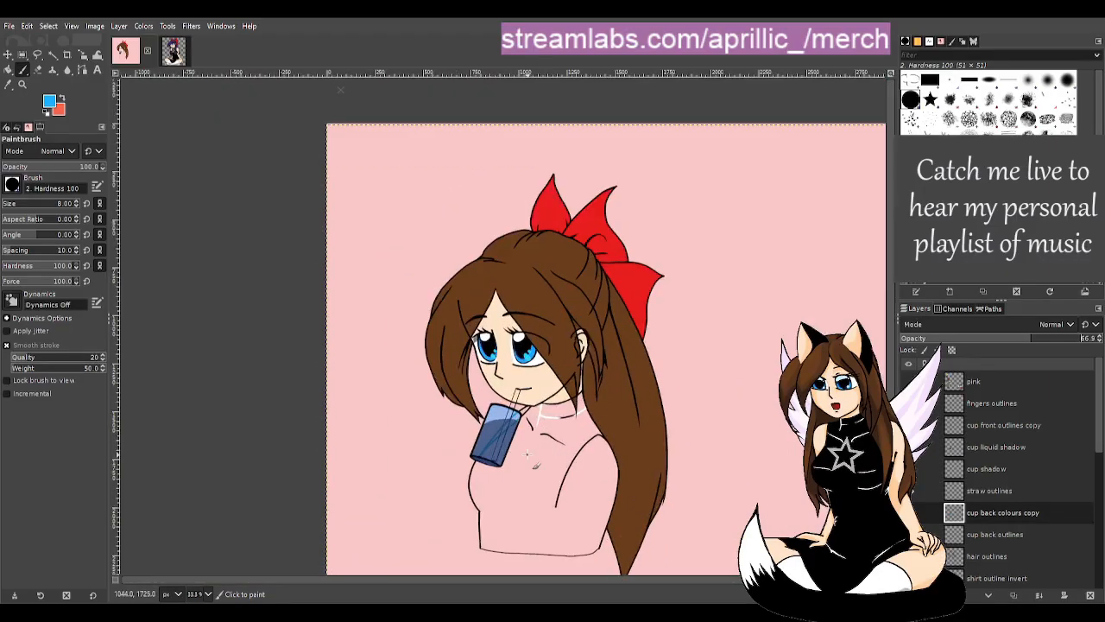
scroll(529, 455, "up", 3)
scroll(488, 442, "up", 1)
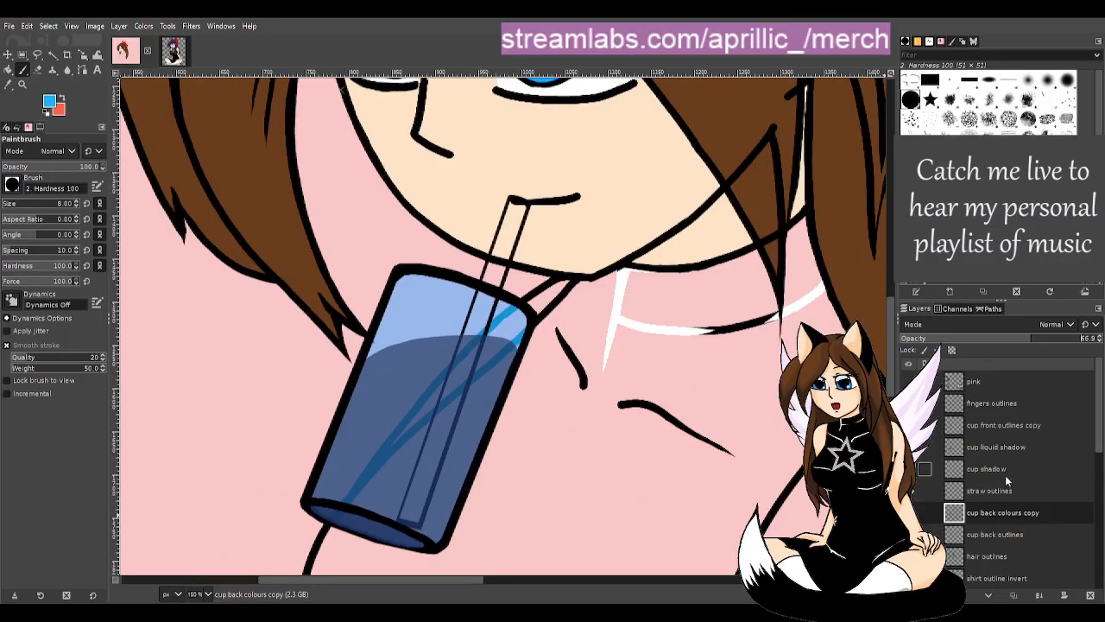
- Return the straw outlines layer to full opacity and stack the cup colours above it
left_click(989, 490)
left_click(993, 338)
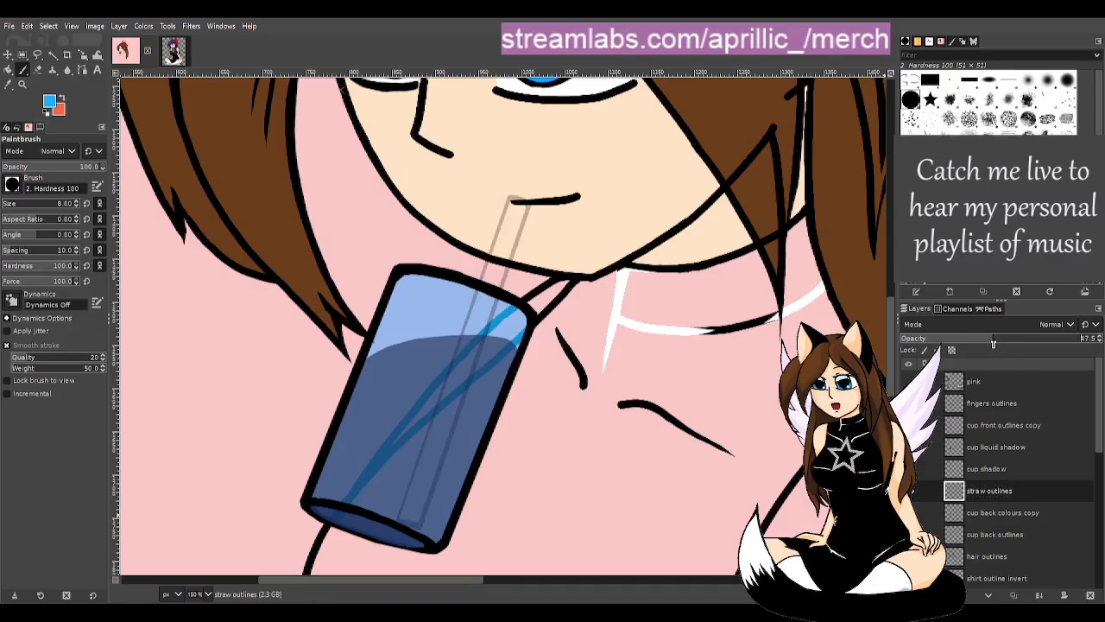
left_click(1036, 340)
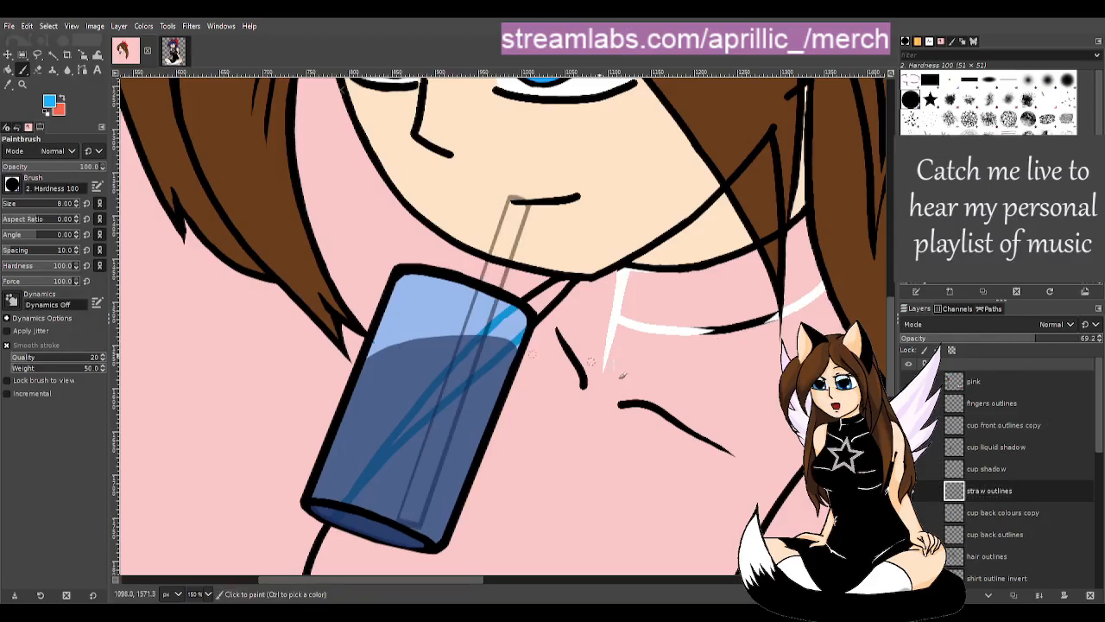
left_click(1047, 339)
left_click_drag(1032, 337, 1100, 339)
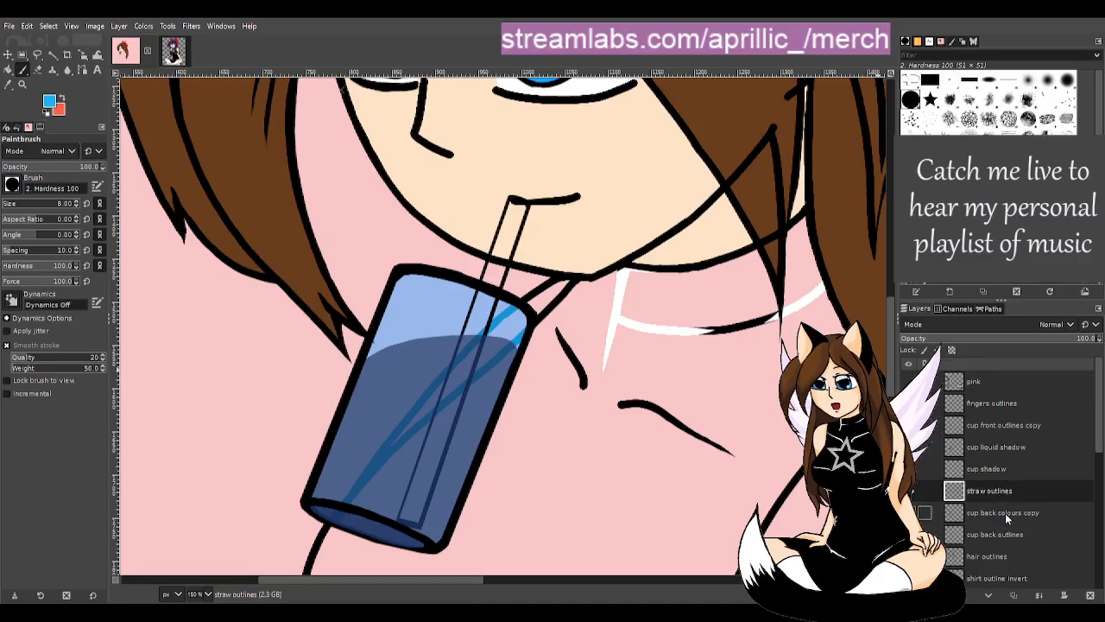
left_click_drag(1004, 513, 1006, 490)
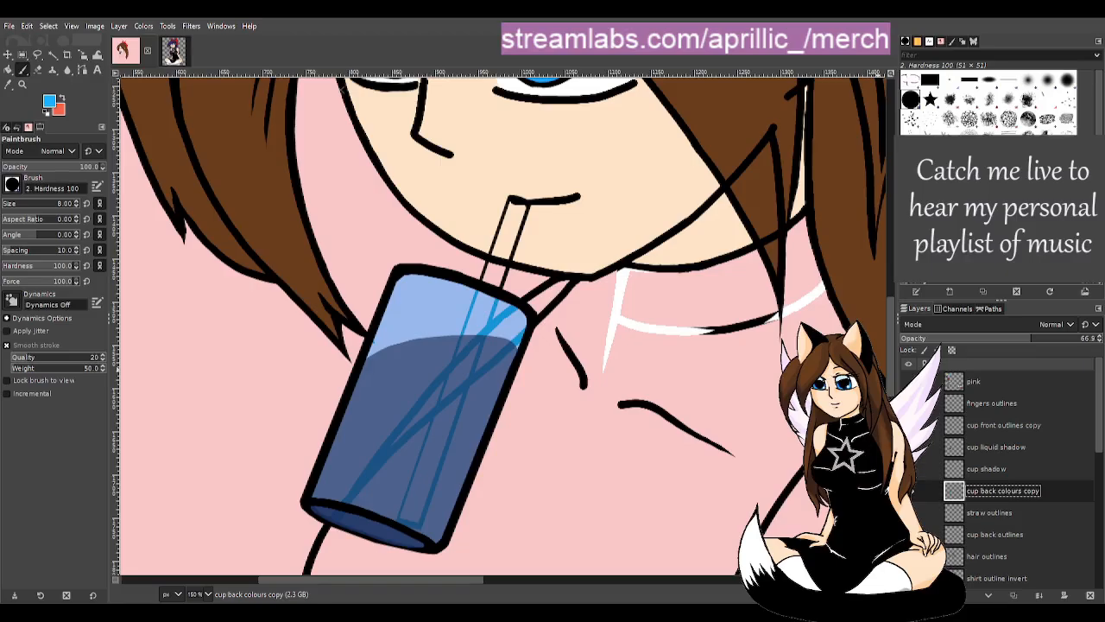
- Fine-tune the cup back colours copy layer's opacity to about 55.3
scroll(508, 377, "down", 2)
left_click_drag(613, 582, 644, 584)
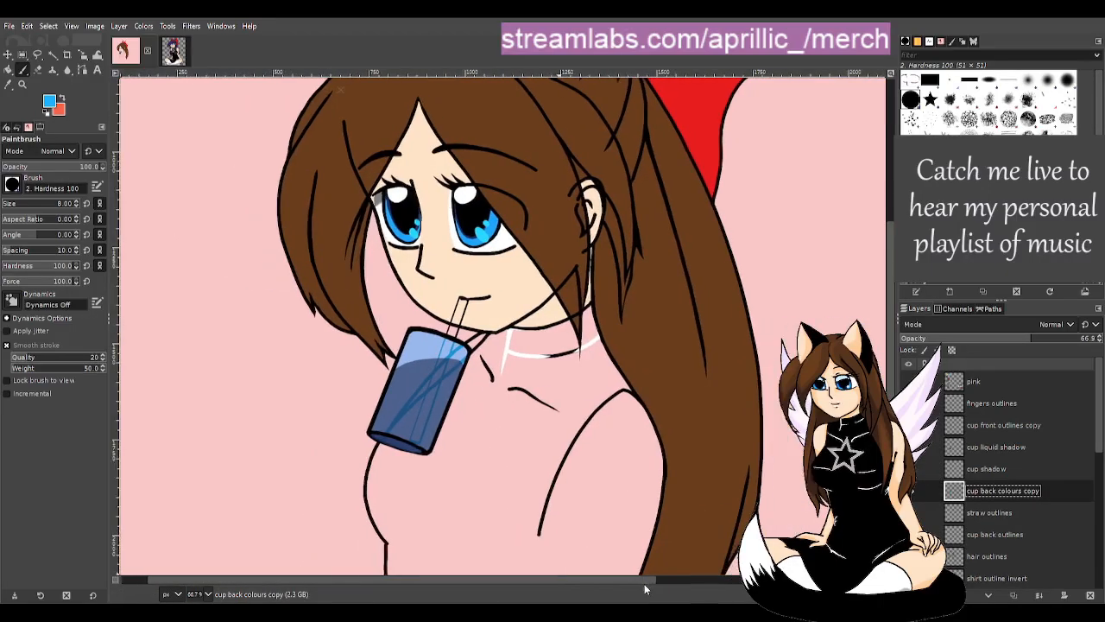
scroll(414, 429, "up", 1)
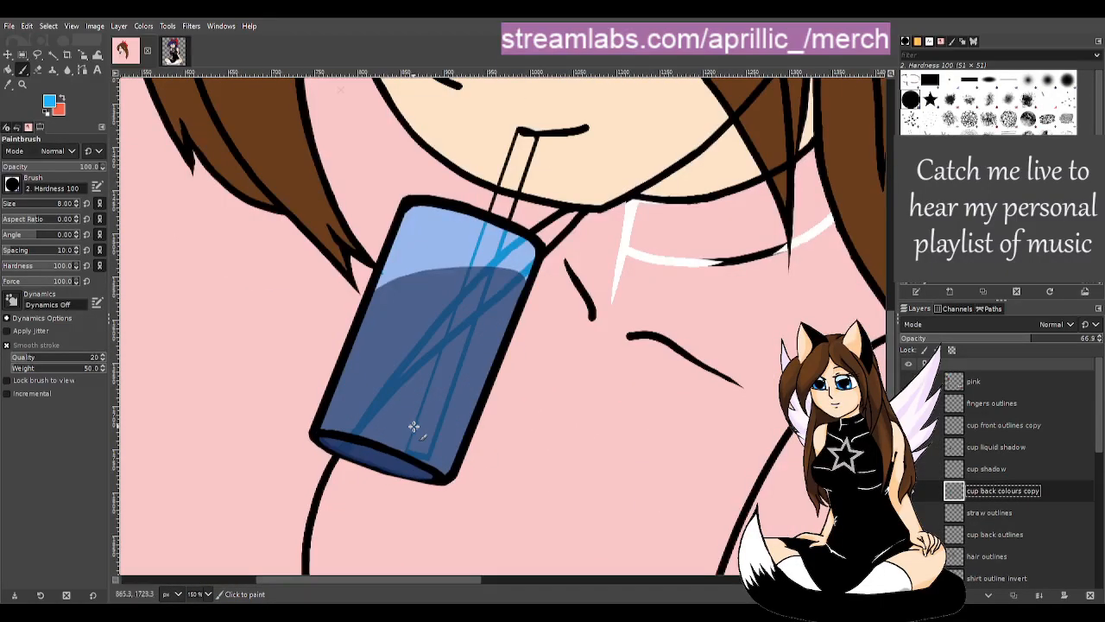
scroll(512, 415, "up", 3)
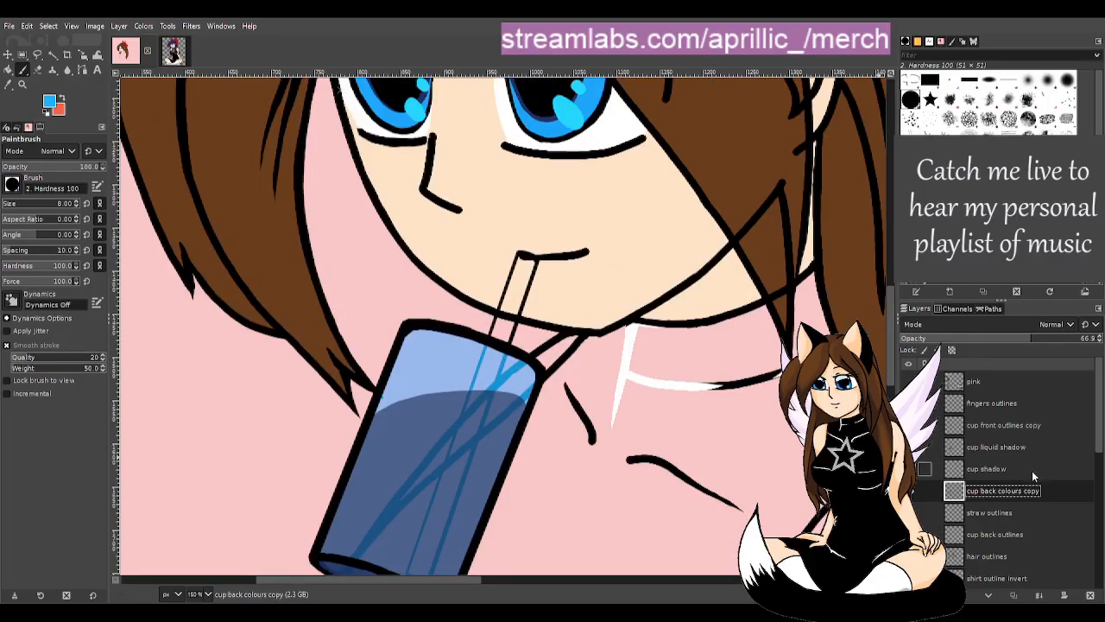
left_click(1000, 343)
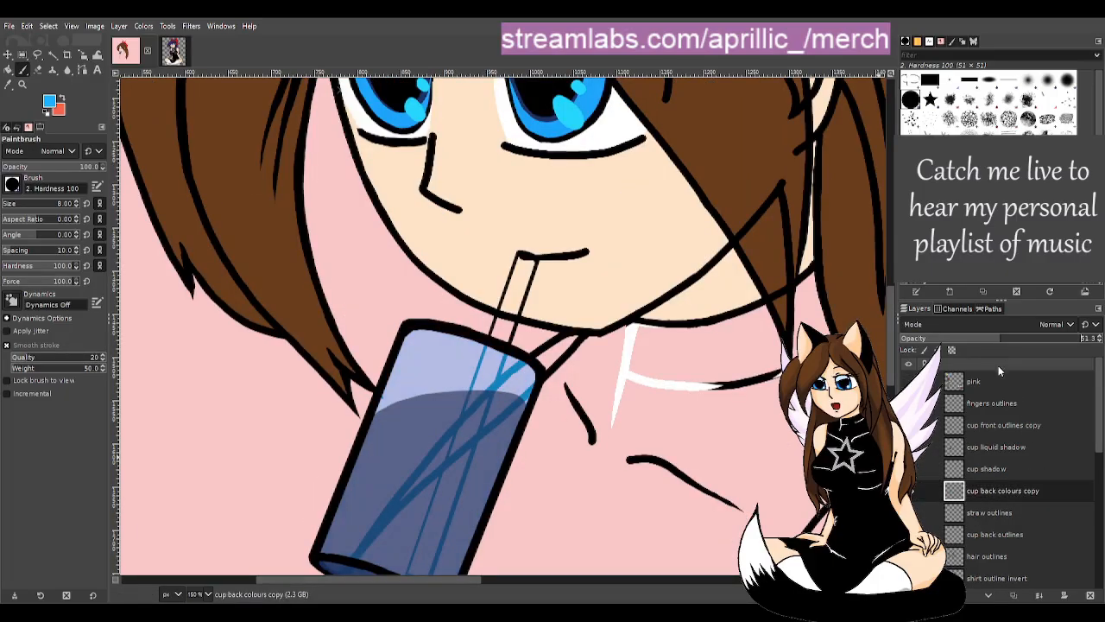
scroll(690, 503, "down", 3)
scroll(725, 492, "down", 1)
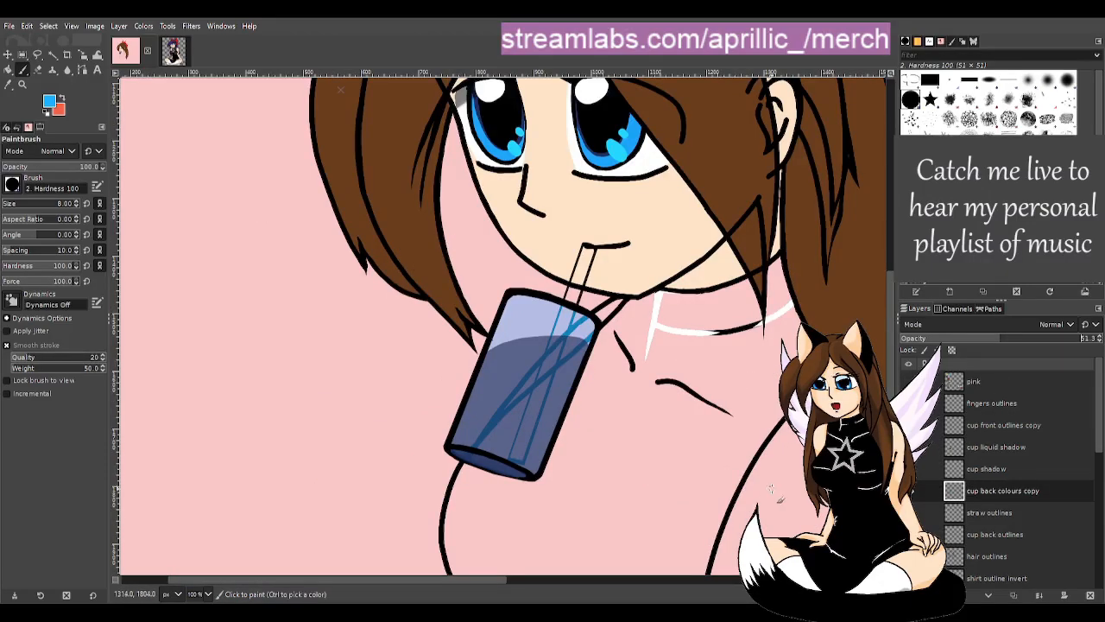
scroll(776, 494, "up", 3)
scroll(656, 522, "down", 3)
left_click_drag(477, 584, 522, 584)
scroll(497, 452, "down", 2)
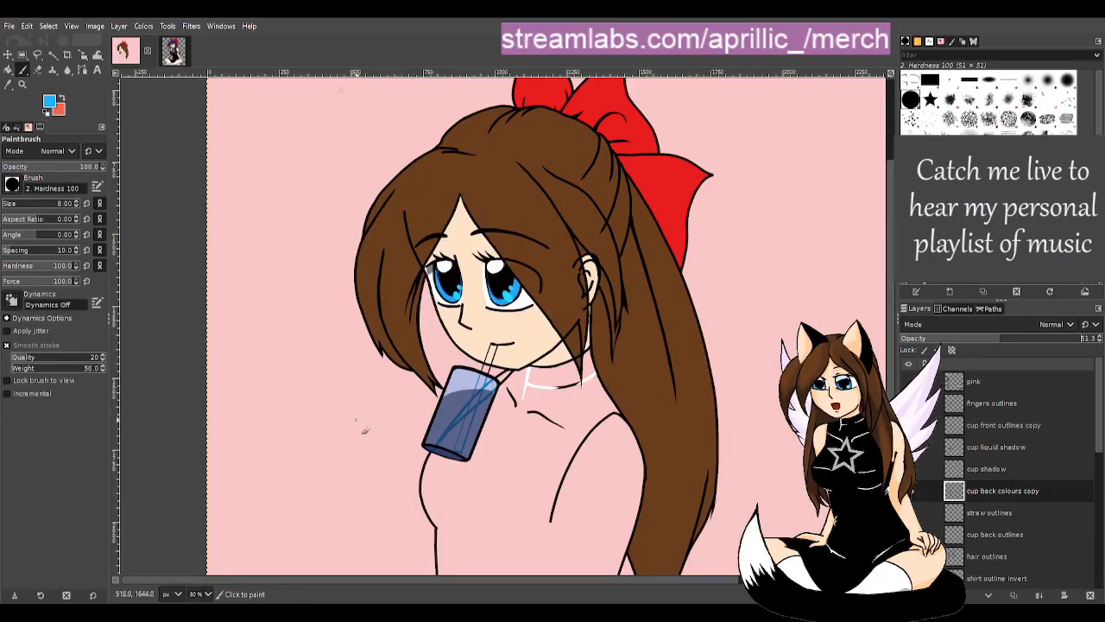
scroll(517, 423, "up", 3)
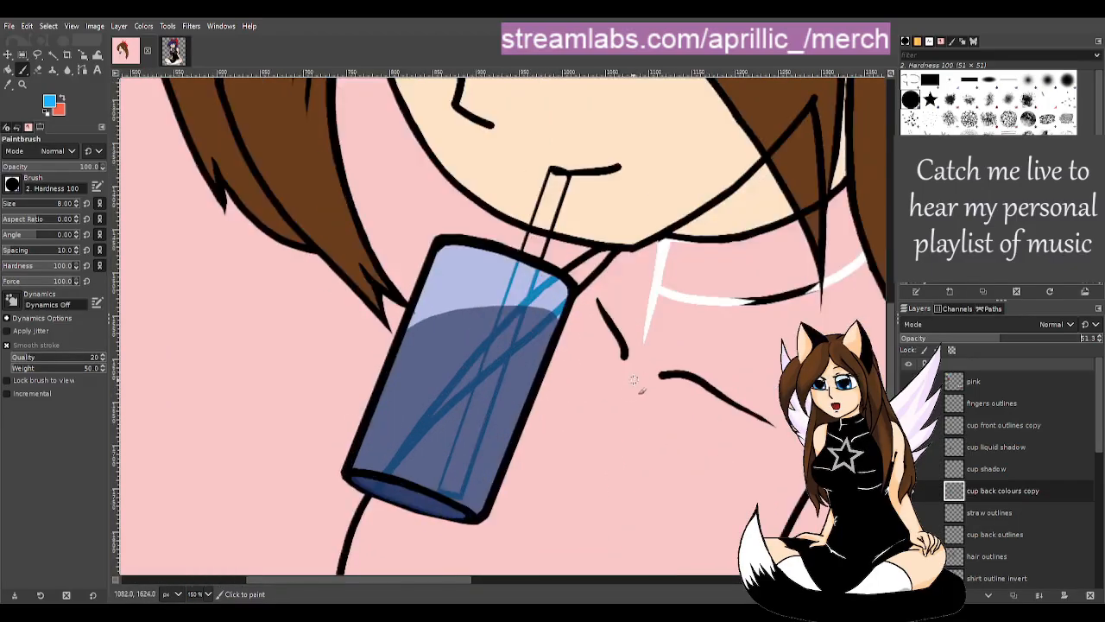
scroll(587, 390, "up", 1)
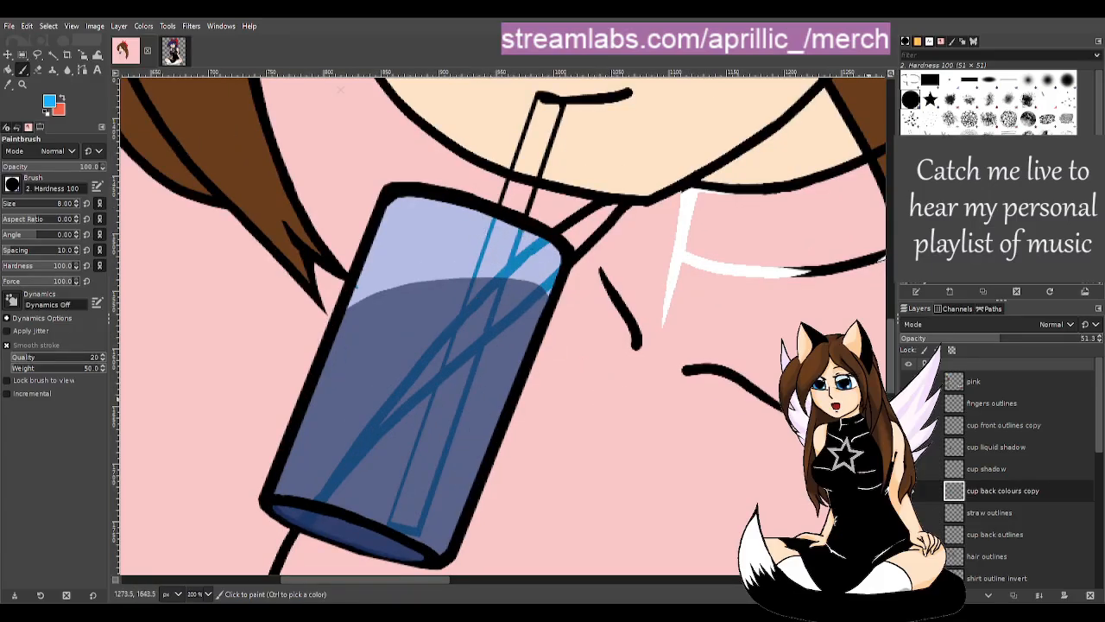
left_click(1100, 338)
scroll(670, 385, "down", 4)
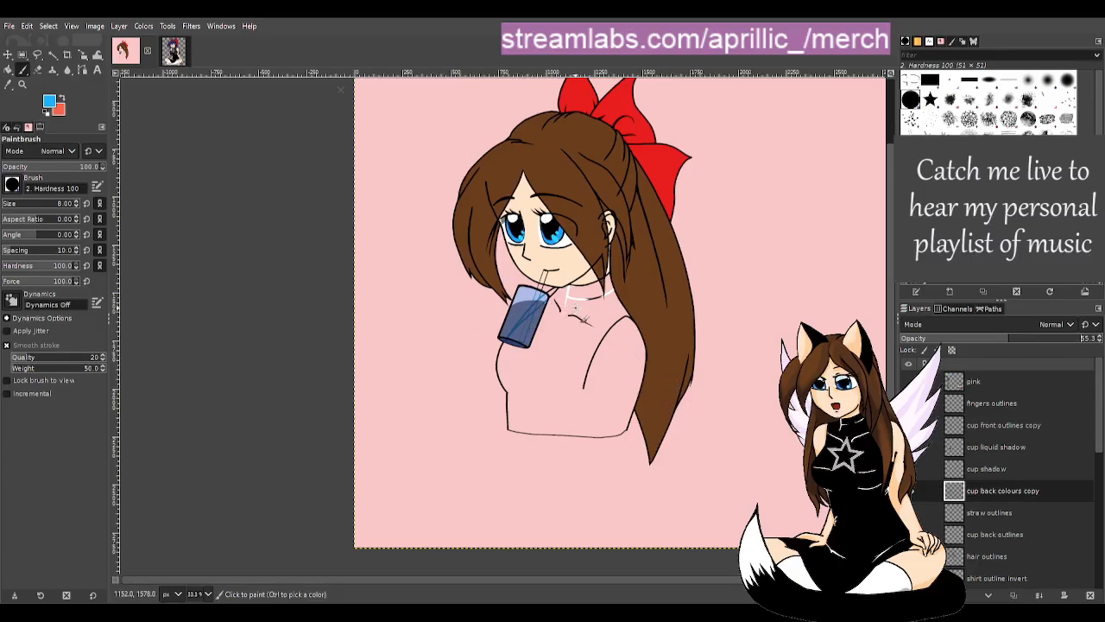
scroll(561, 298, "up", 2)
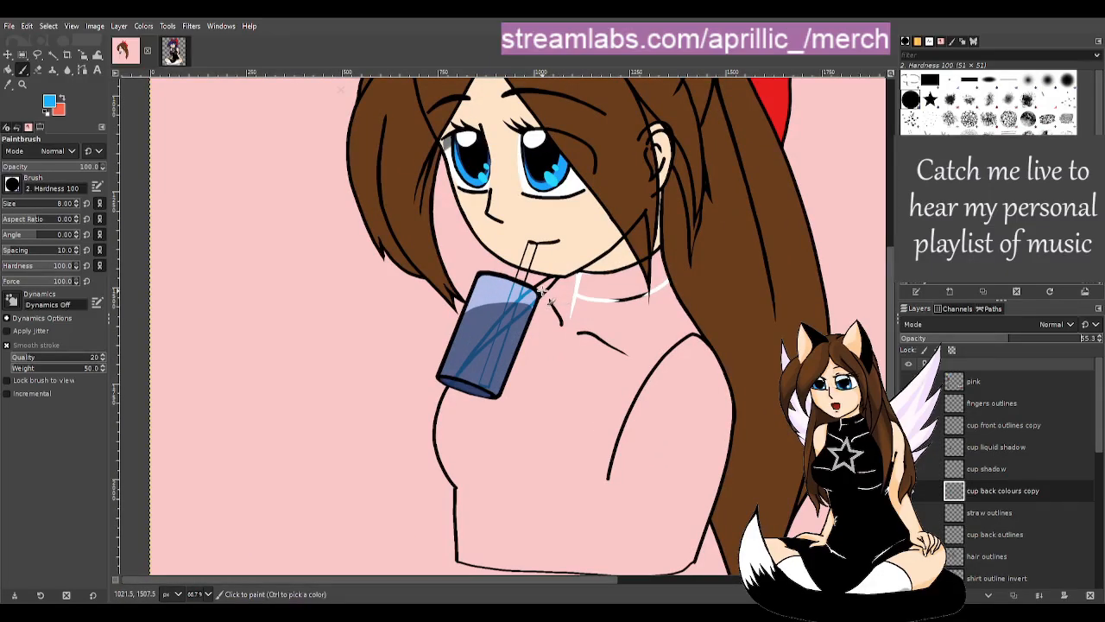
scroll(950, 539, "down", 3)
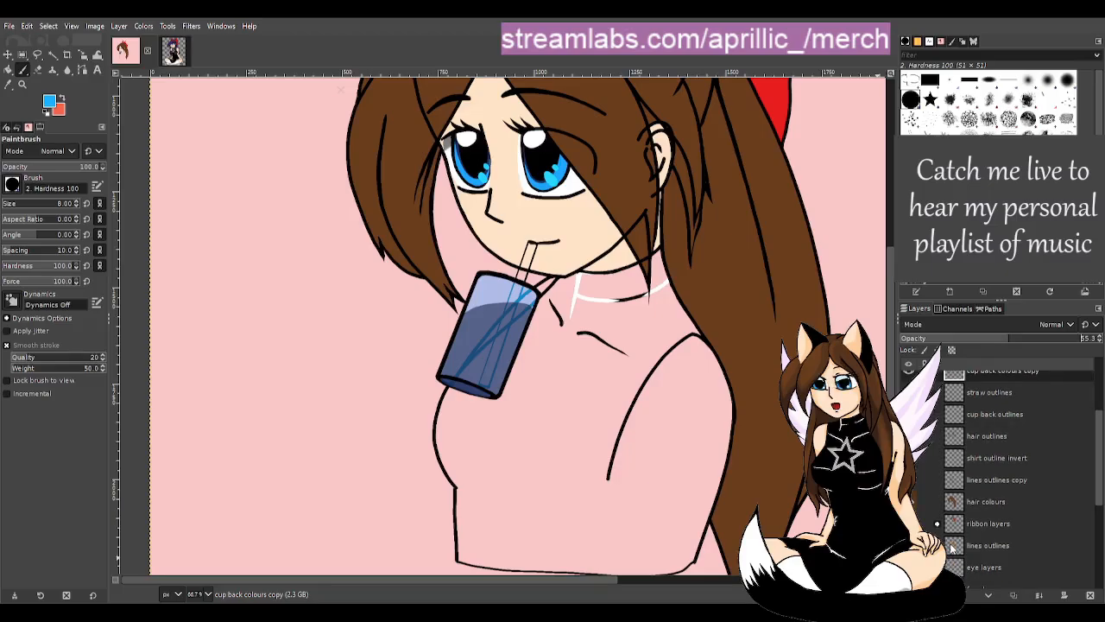
scroll(951, 549, "down", 2)
- Show the body layers again, save susbrarella drink.xcf, and zoom around the cup
left_click(908, 551)
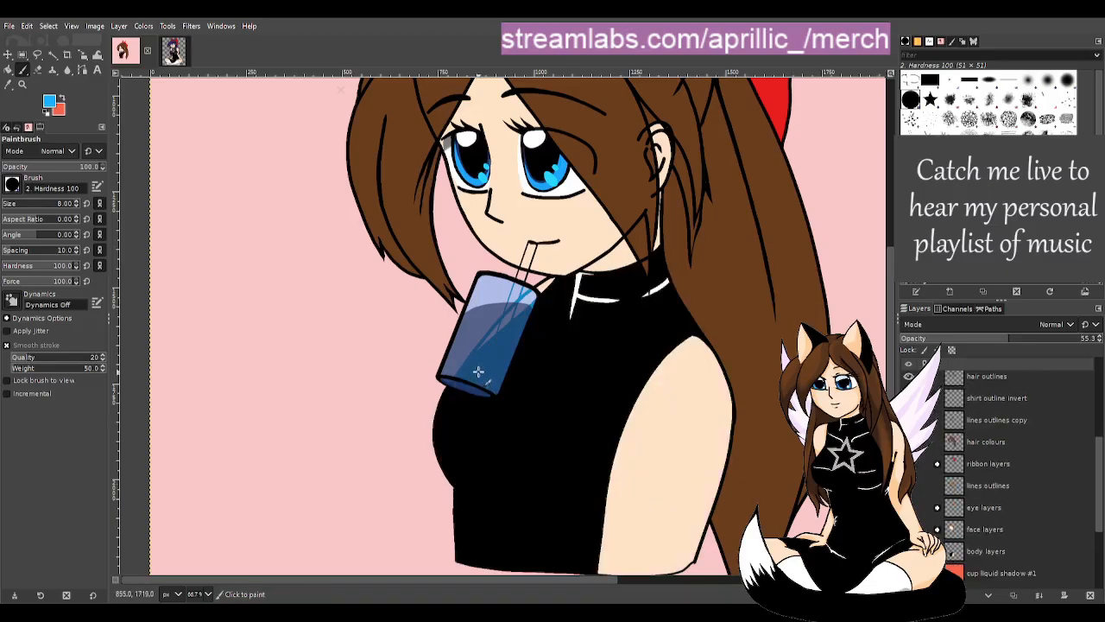
scroll(487, 373, "down", 2)
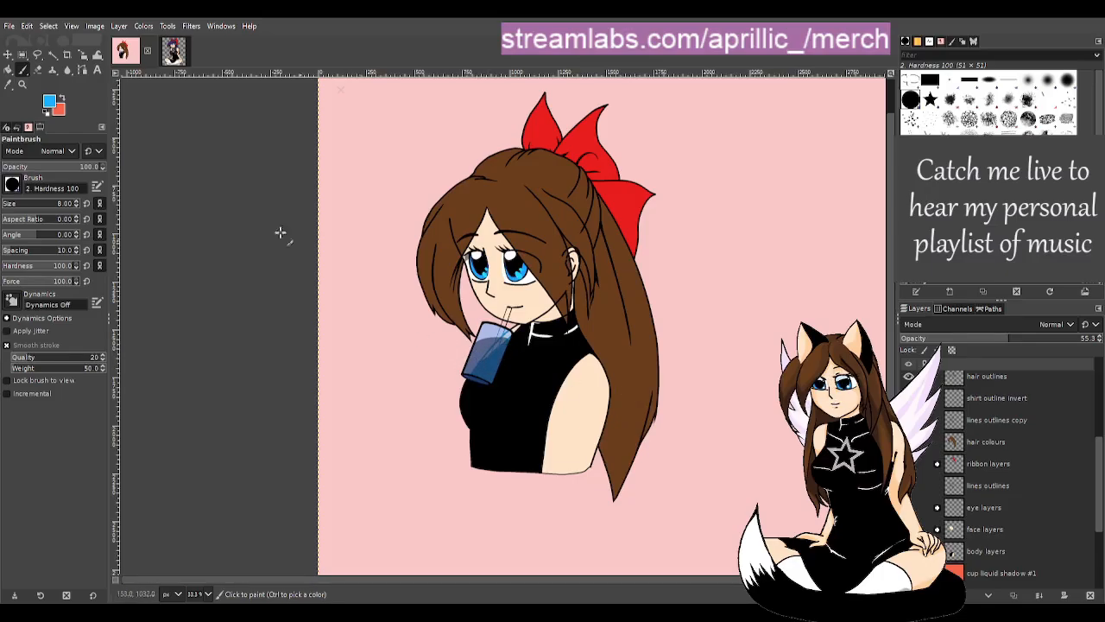
key("ctrl+s")
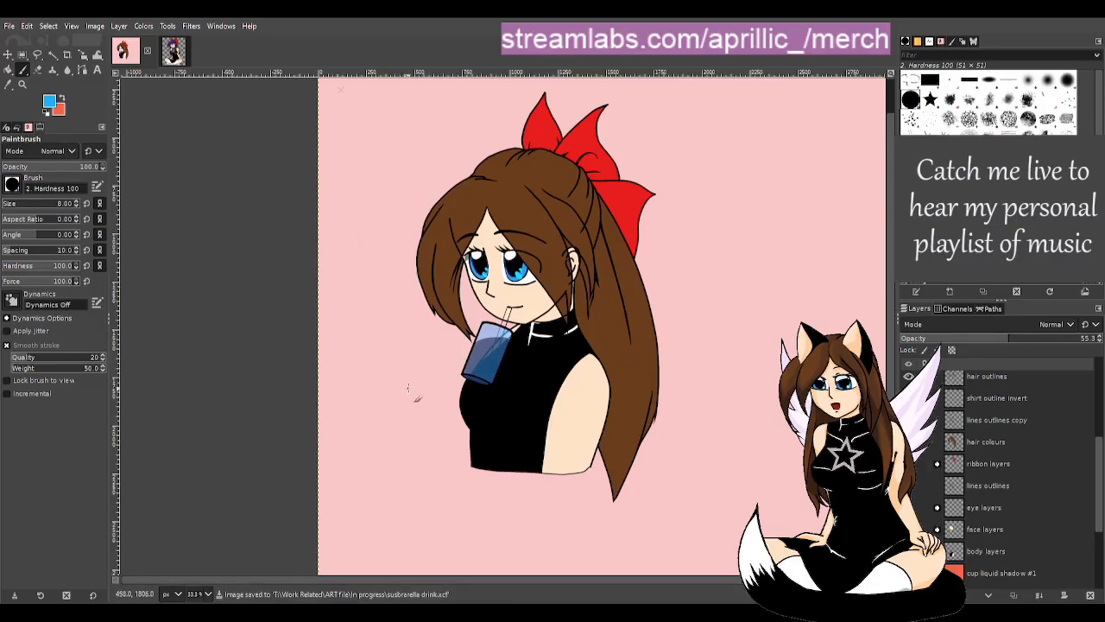
scroll(436, 371, "up", 2, "ctrl")
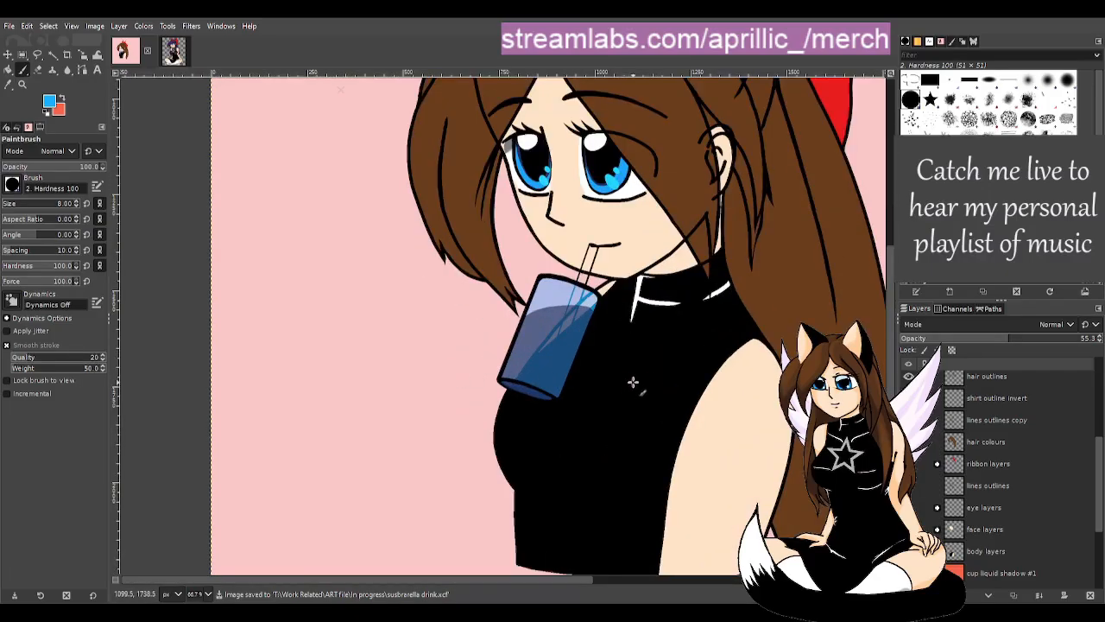
scroll(647, 377, "up", 1, "ctrl")
scroll(647, 380, "down", 5, "ctrl")
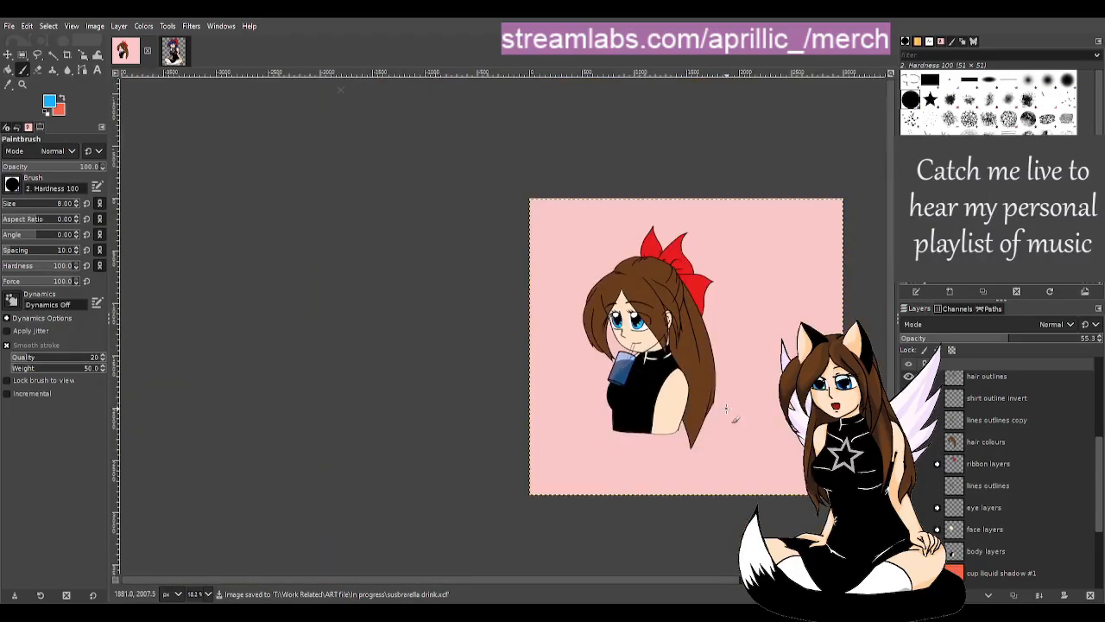
scroll(730, 414, "down", 2, "ctrl")
scroll(758, 413, "up", 1, "ctrl")
scroll(537, 285, "up", 5, "ctrl")
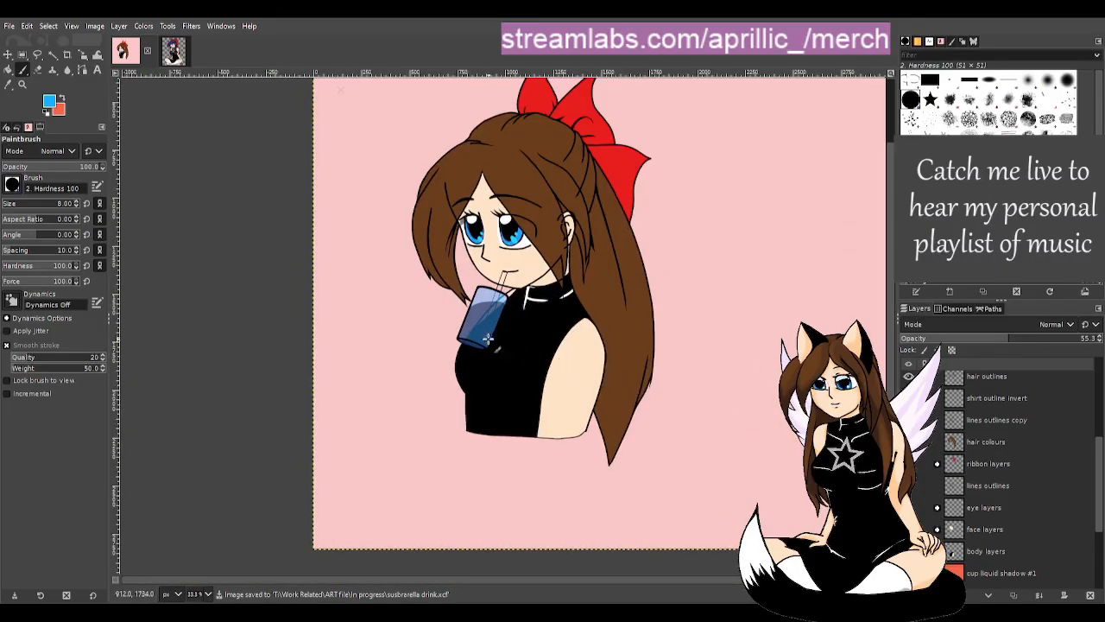
scroll(537, 285, "up", 2, "ctrl")
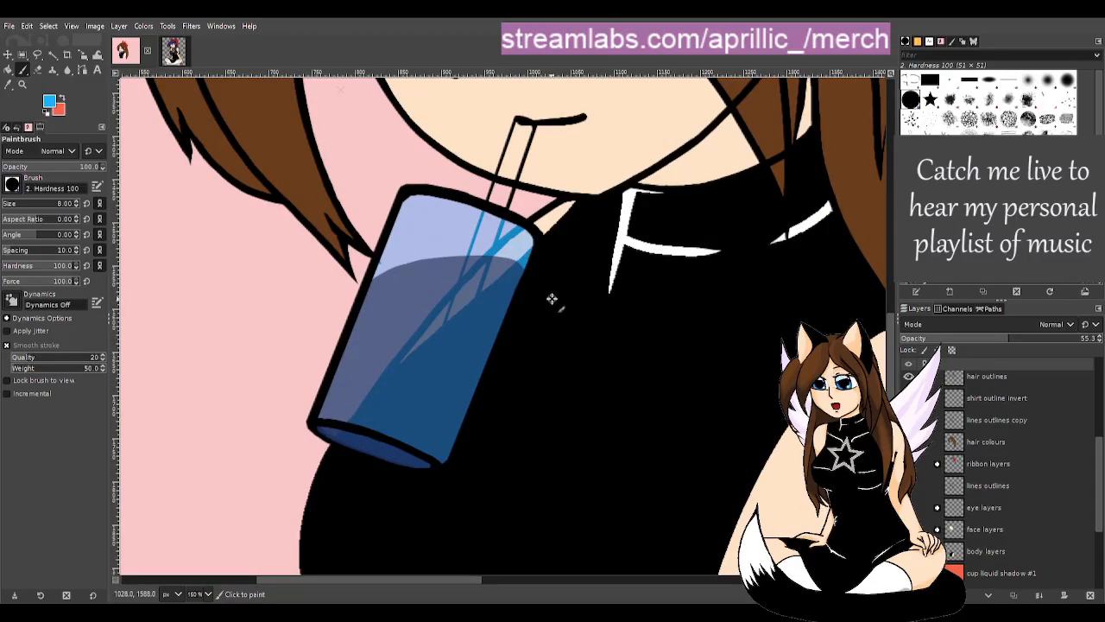
scroll(1019, 484, "up", 5)
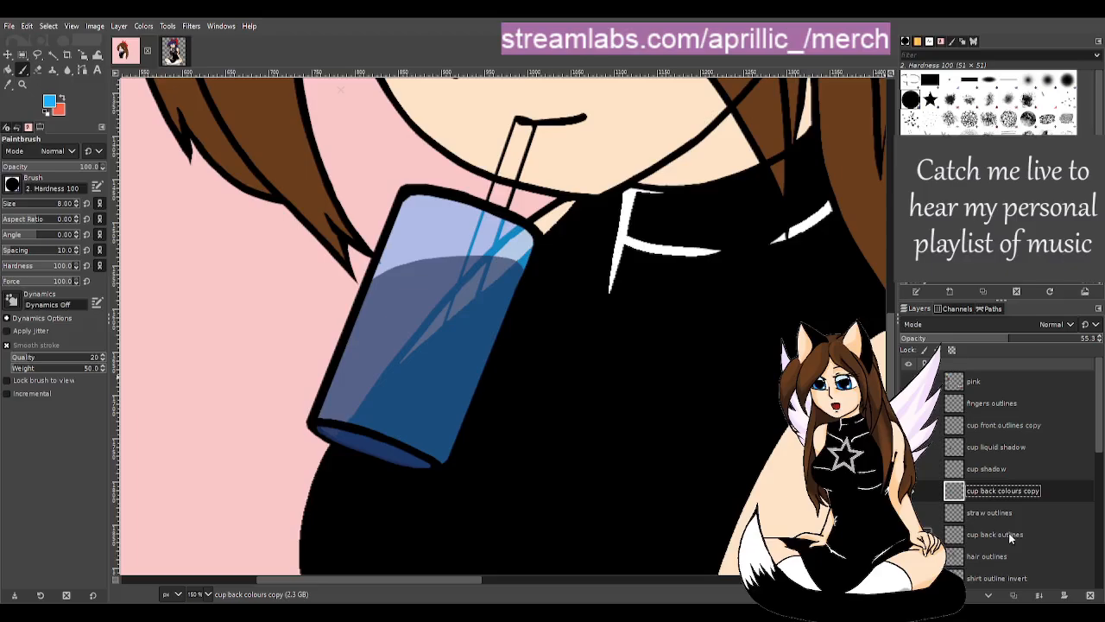
- Raise the cup back colours copy layer's opacity to 80.4
left_click(1042, 340)
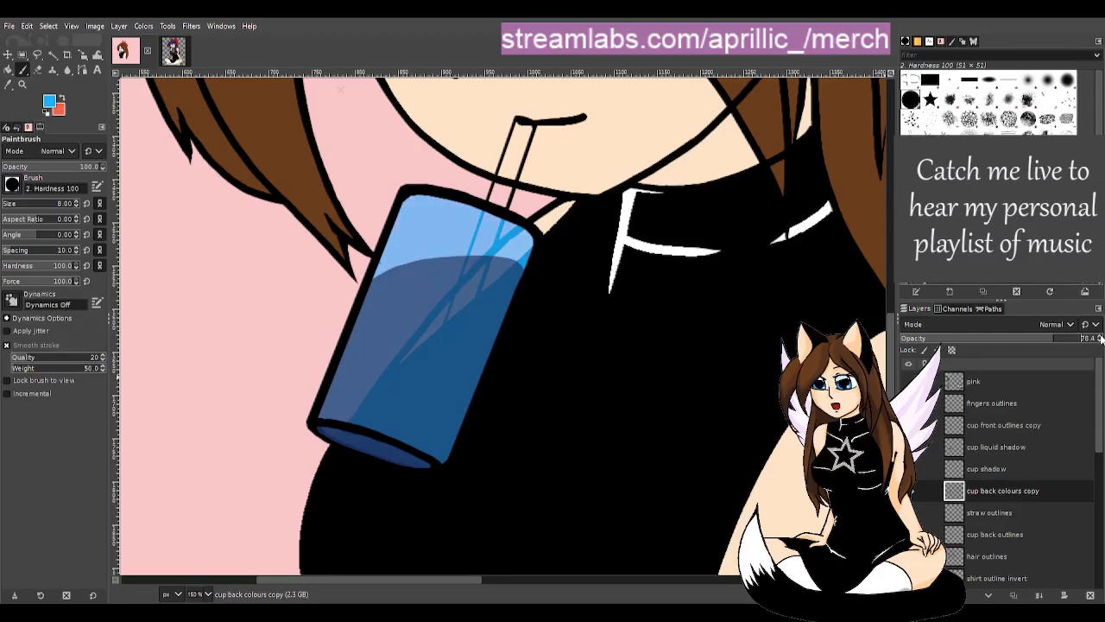
left_click(1100, 338)
scroll(577, 365, "down", 6)
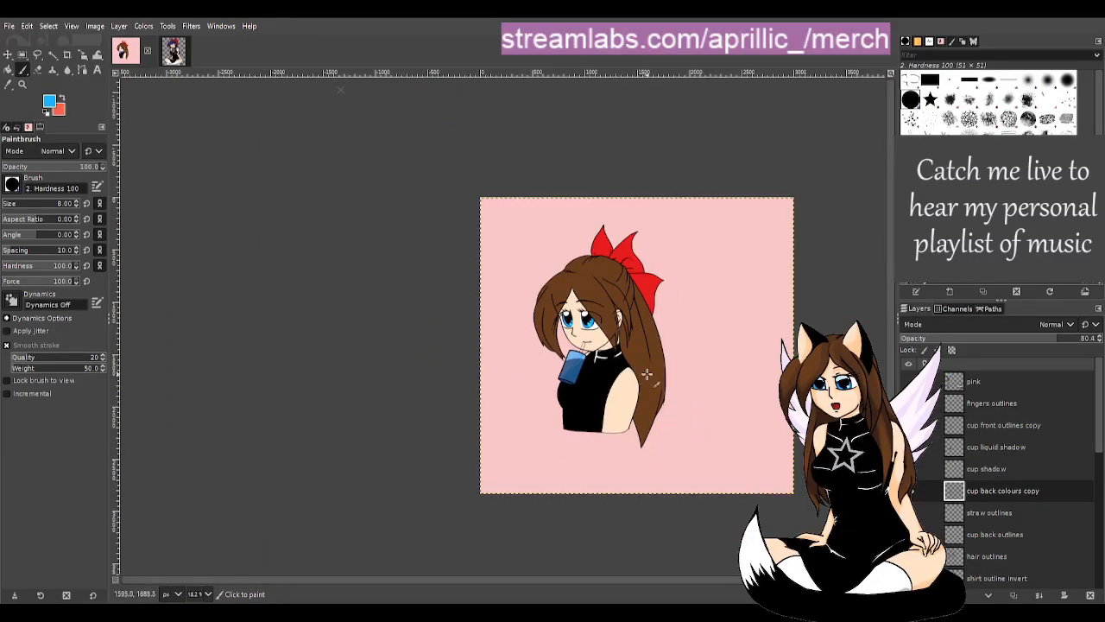
scroll(545, 341, "up", 5)
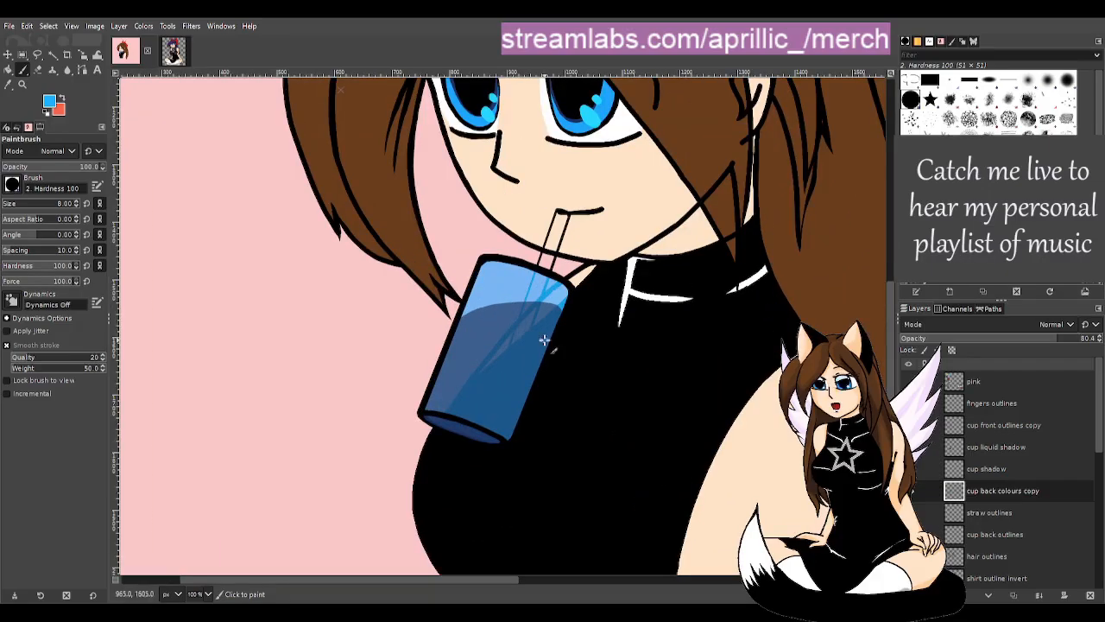
scroll(545, 341, "up", 1)
- Check the cup liquid shadow layer's visibility and raise its opacity to about 94.4
left_click(1001, 447)
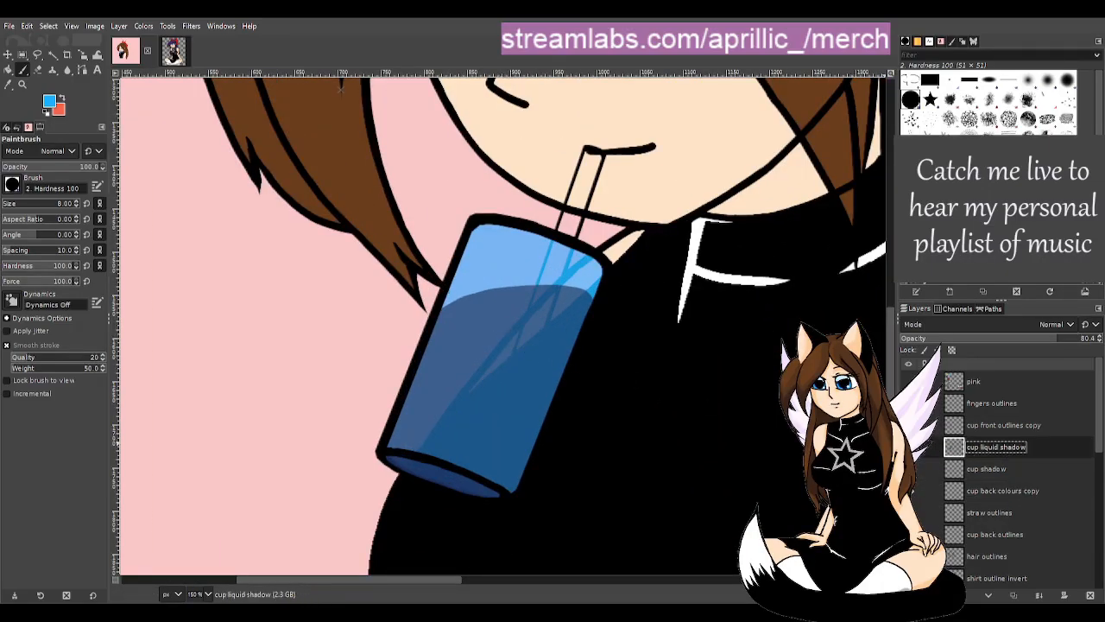
left_click(908, 447)
left_click(908, 448)
left_click(1099, 336)
left_click(1099, 337)
left_click(1099, 337)
left_click(1099, 337)
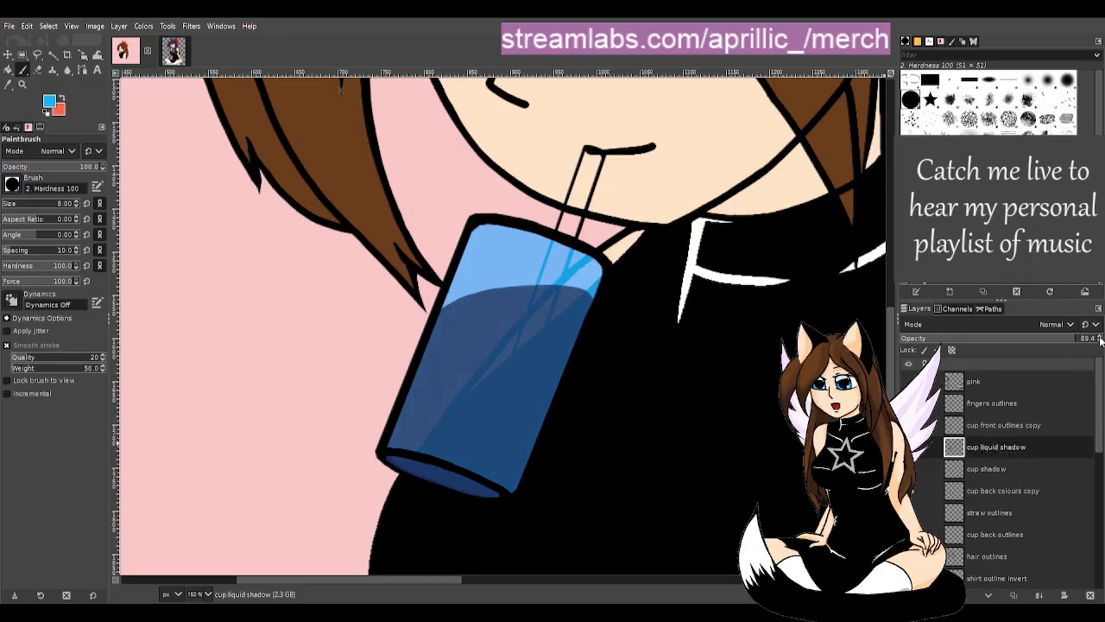
left_click(1099, 338)
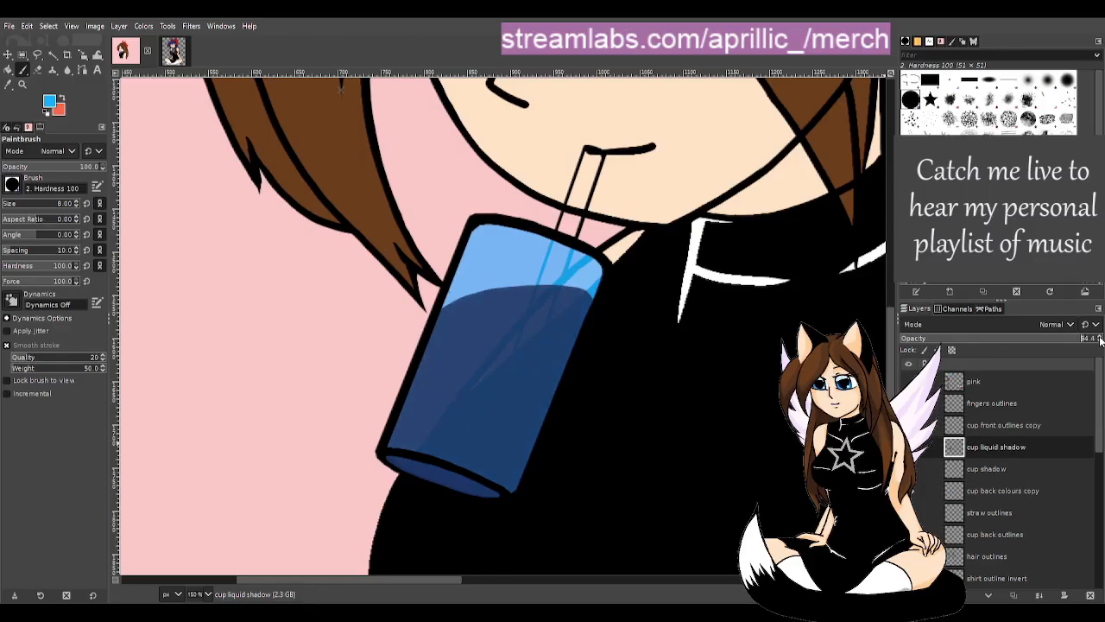
- Zoom out and back in to review the cup's liquid shading
scroll(735, 490, "down", 2)
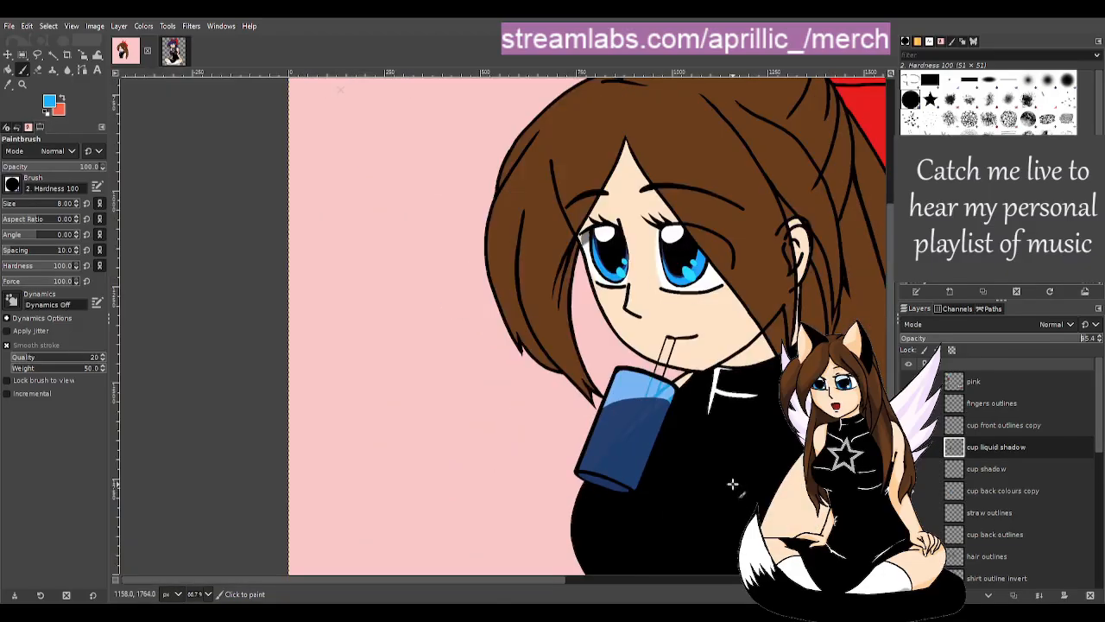
scroll(545, 579, "down", 4)
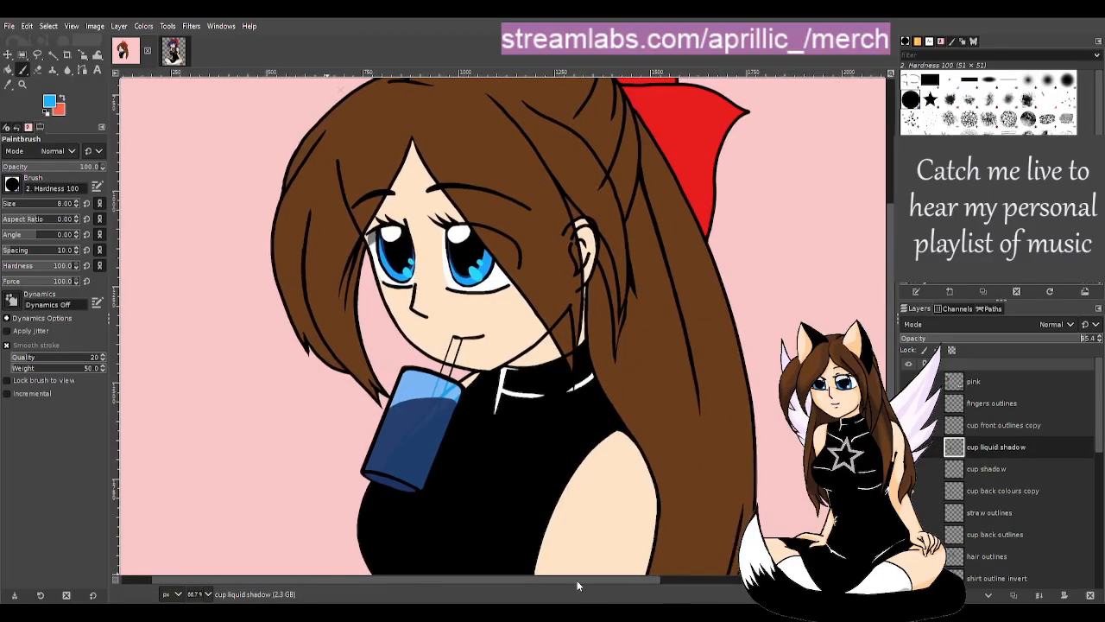
scroll(559, 518, "up", 2)
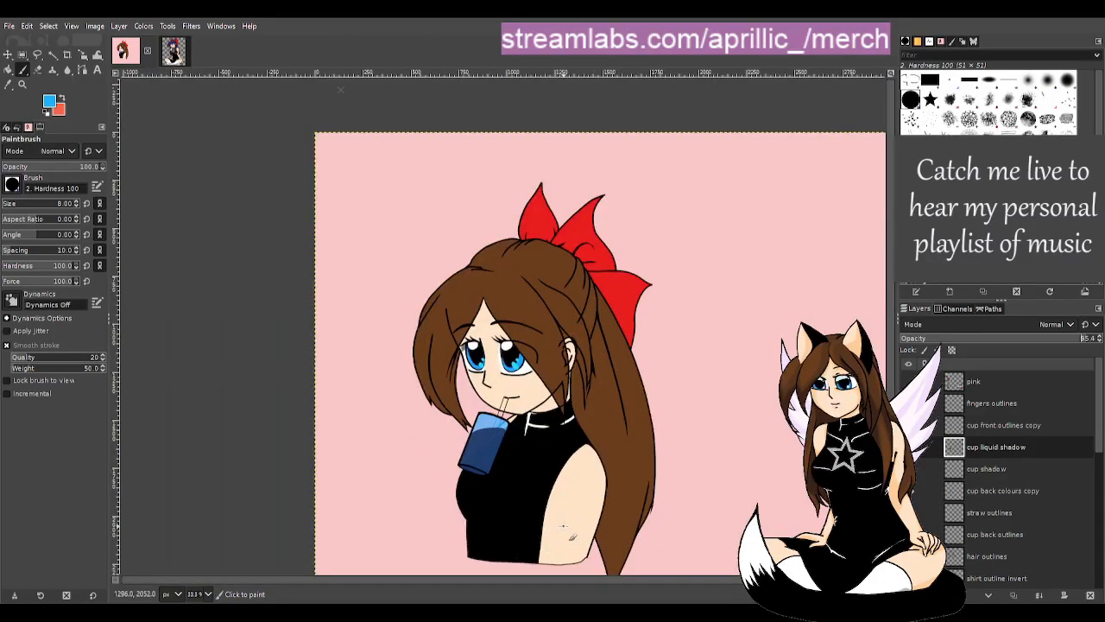
scroll(489, 517, "up", 1)
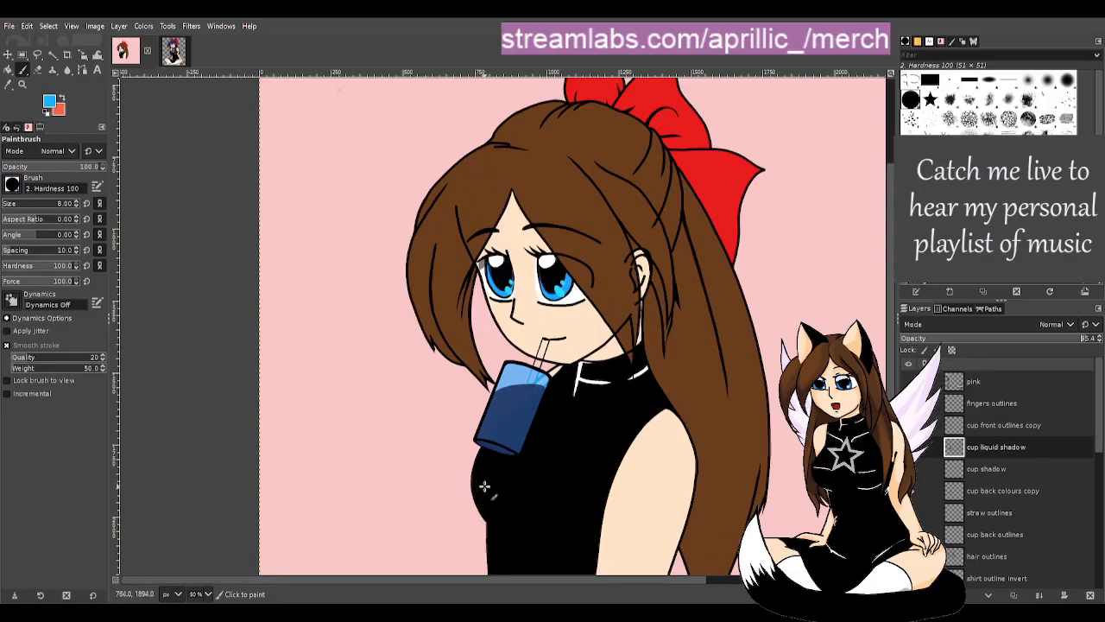
scroll(492, 488, "down", 2)
scroll(494, 491, "down", 1)
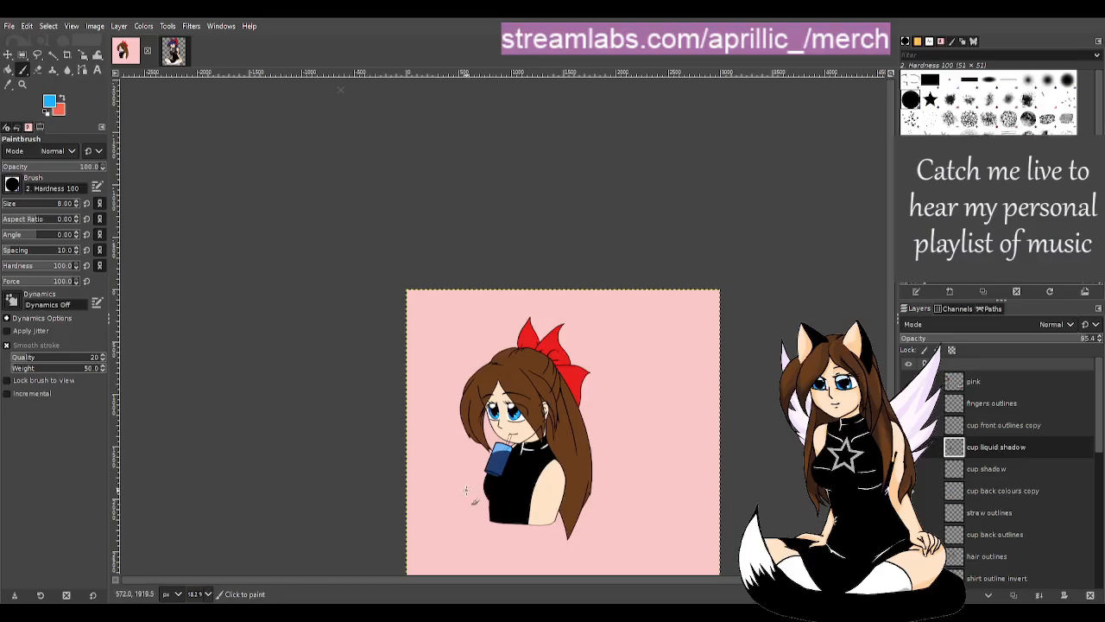
scroll(483, 483, "up", 3)
scroll(665, 435, "up", 1)
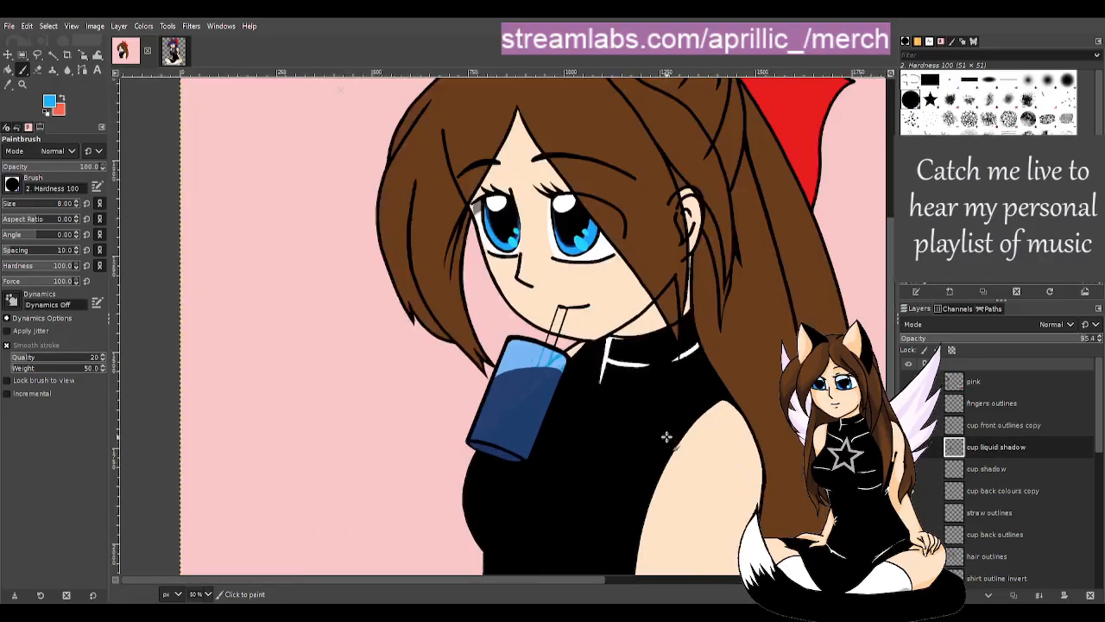
scroll(659, 433, "up", 1)
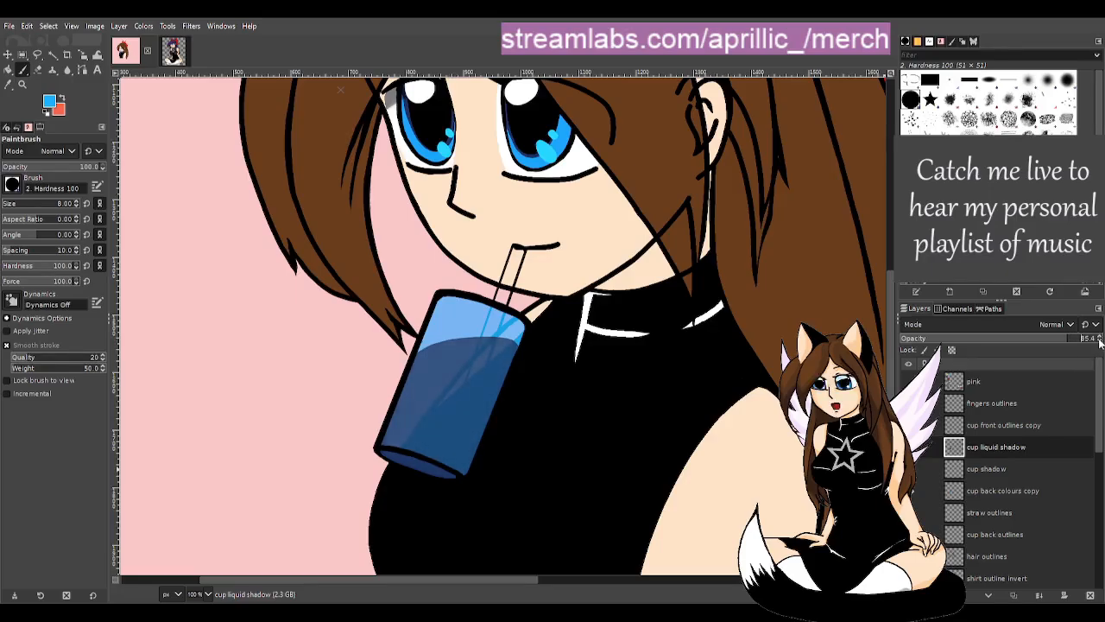
- Set the cup back colours copy layer to 55.4 opacity, fit the drawing in view, and save
left_click(1004, 493)
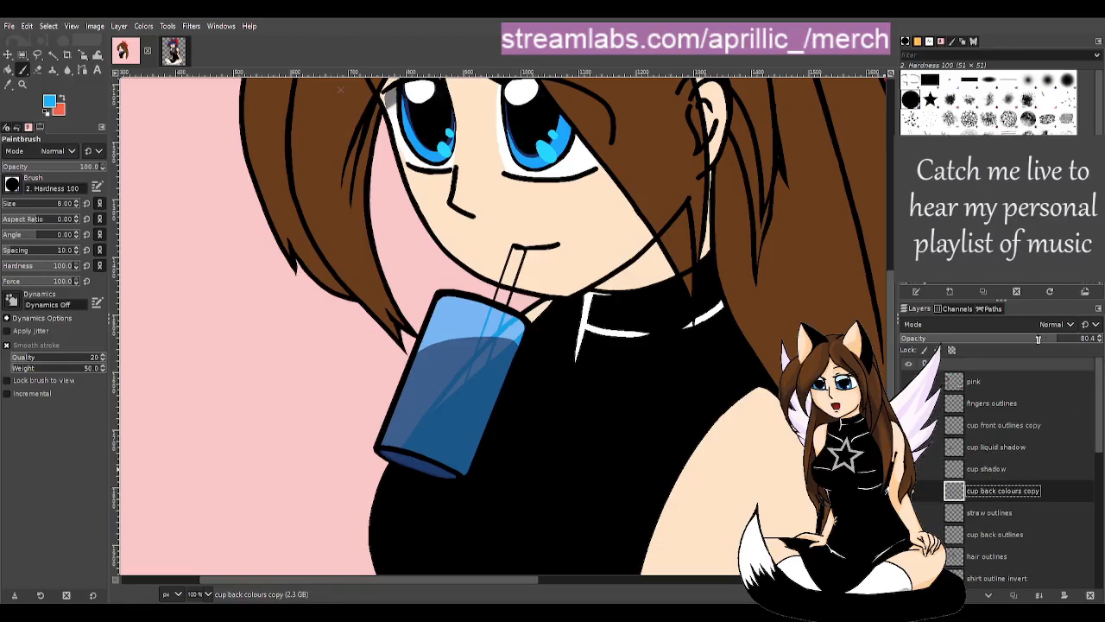
left_click(1101, 341)
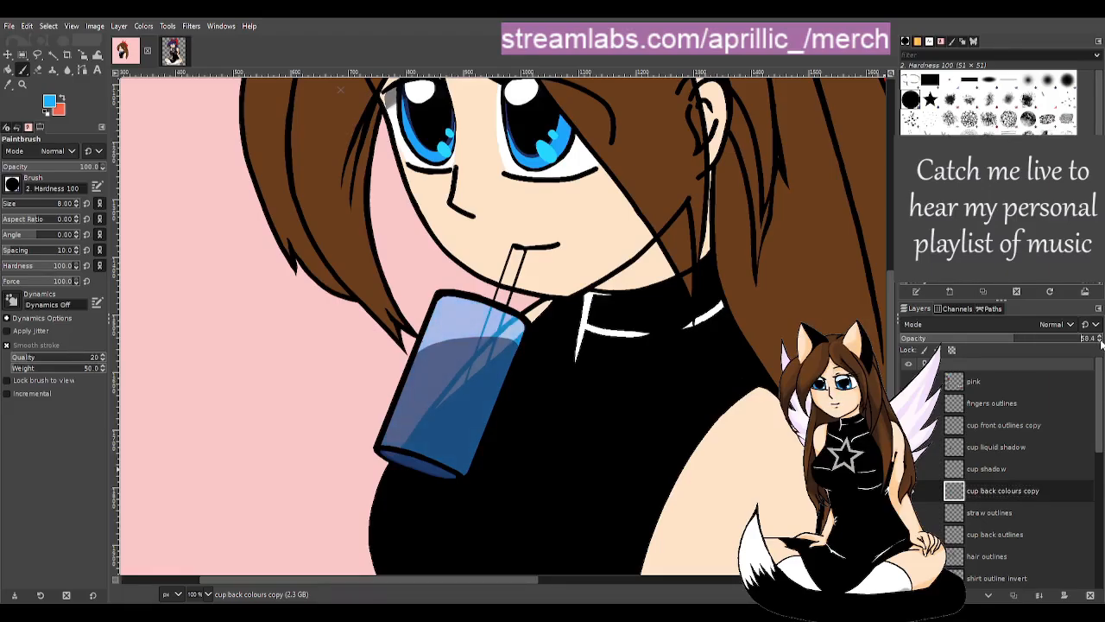
left_click(1100, 337)
key("shift+ctrl+j")
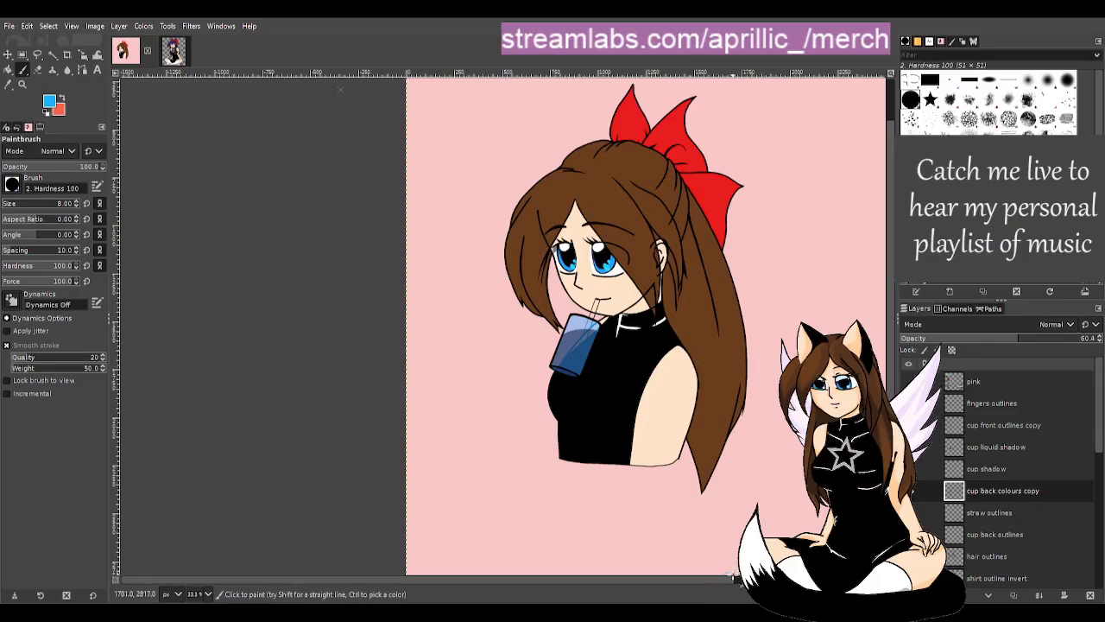
left_click_drag(729, 580, 811, 581)
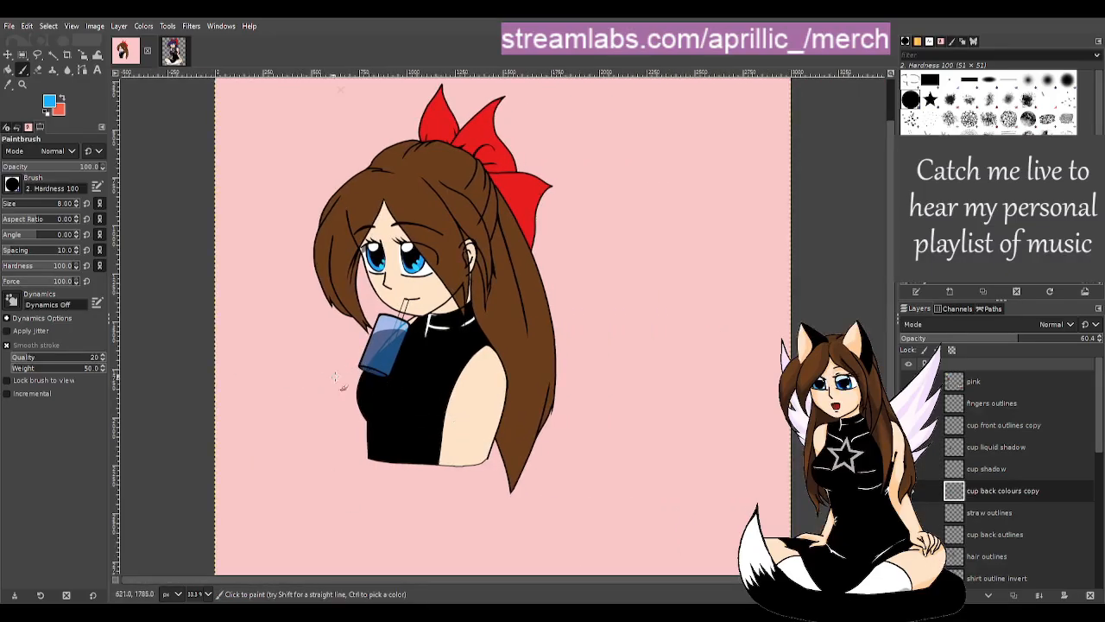
scroll(235, 293, "up", 1, "ctrl")
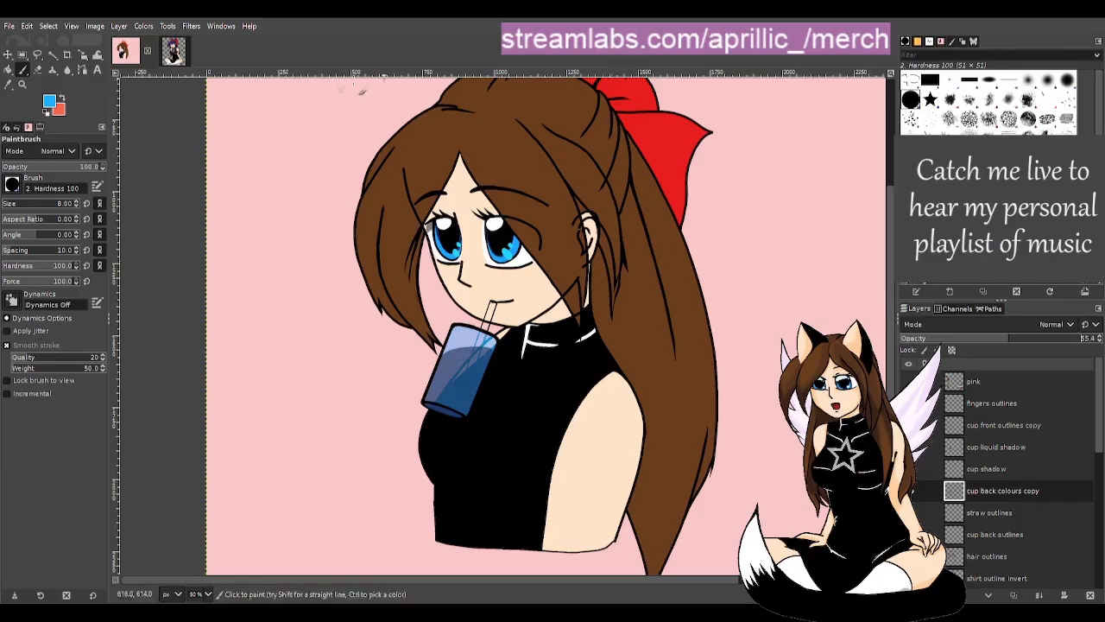
key("ctrl+s")
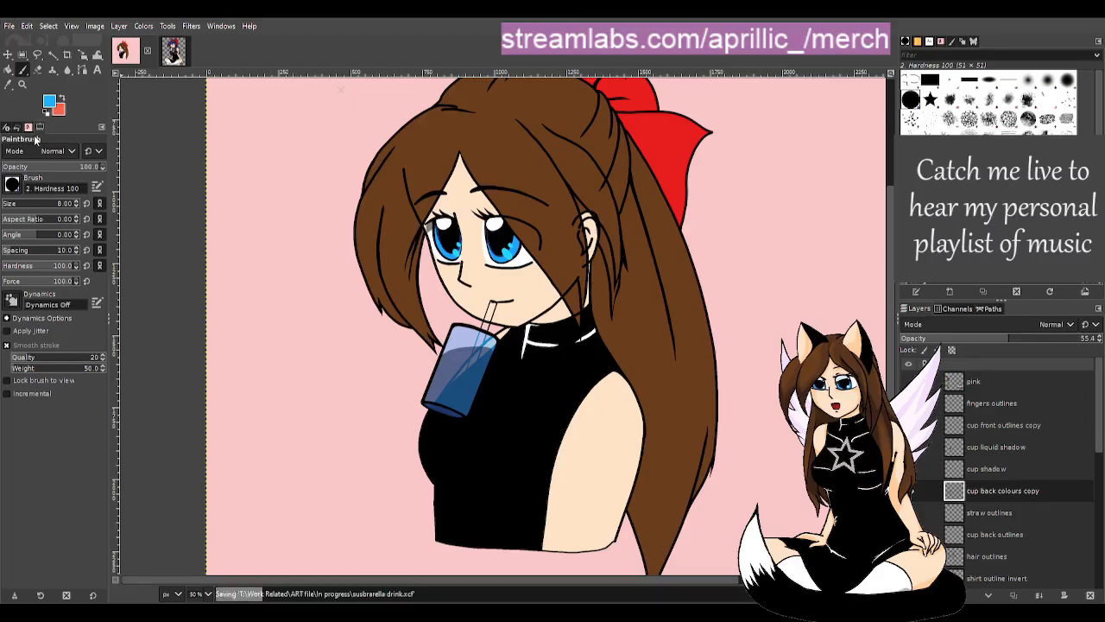
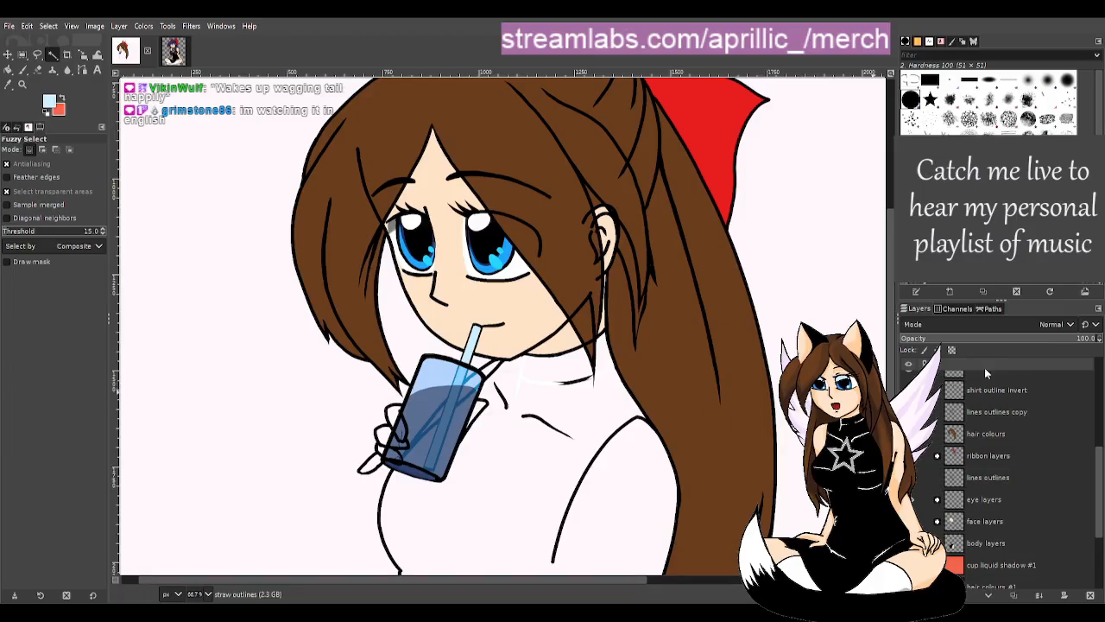
- Zoom to about 150% around the blue cup and the hand gripping it
scroll(1027, 397, "up", 2)
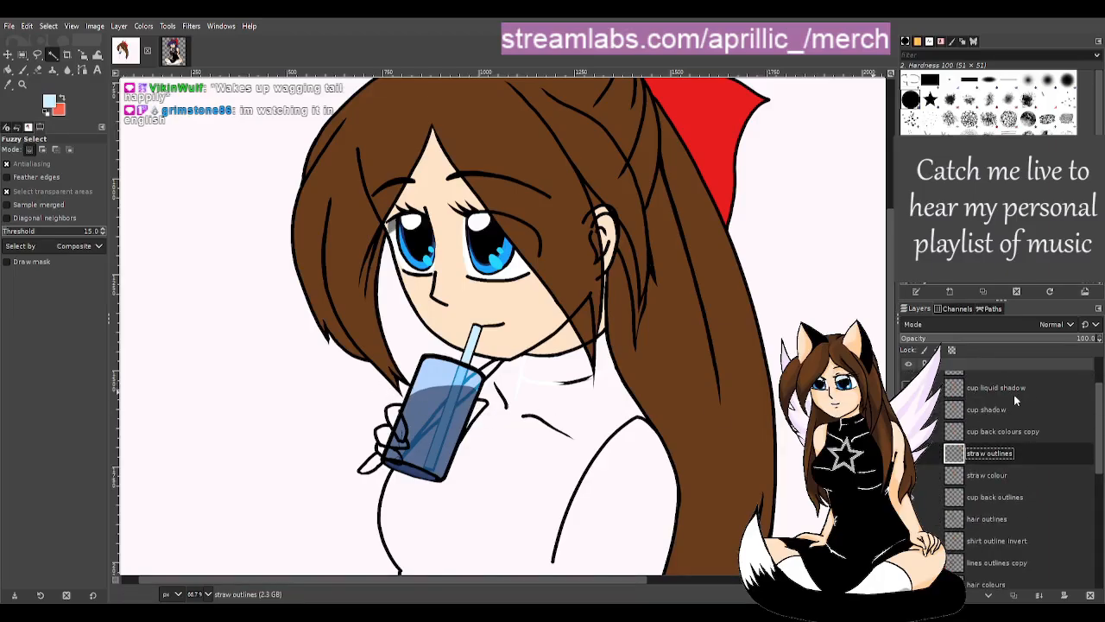
scroll(1028, 439, "up", 1)
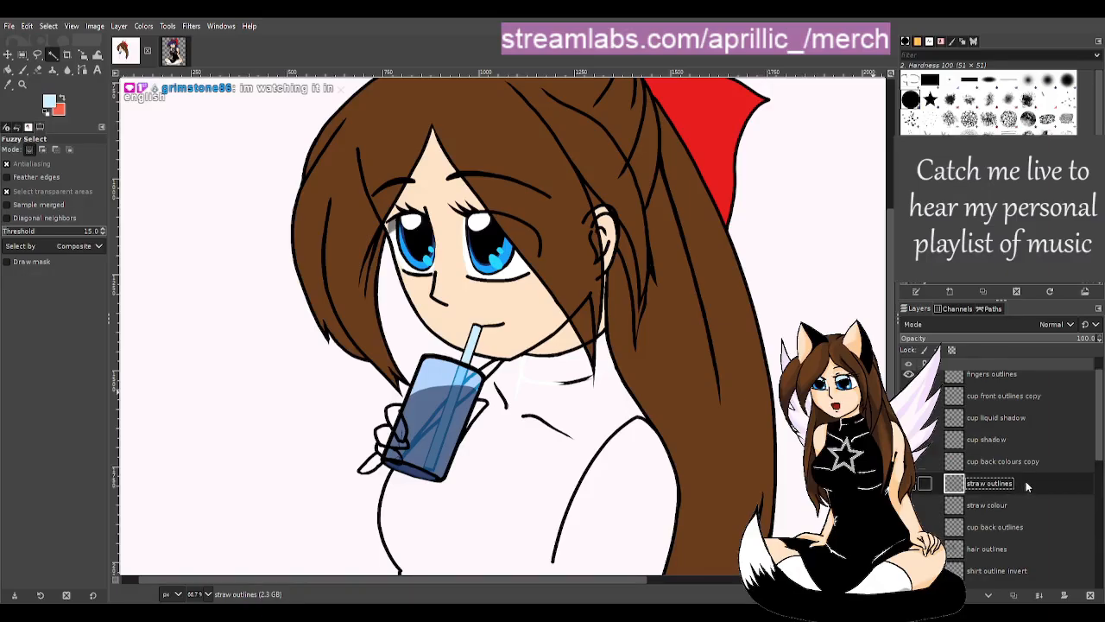
scroll(1026, 481, "down", 1)
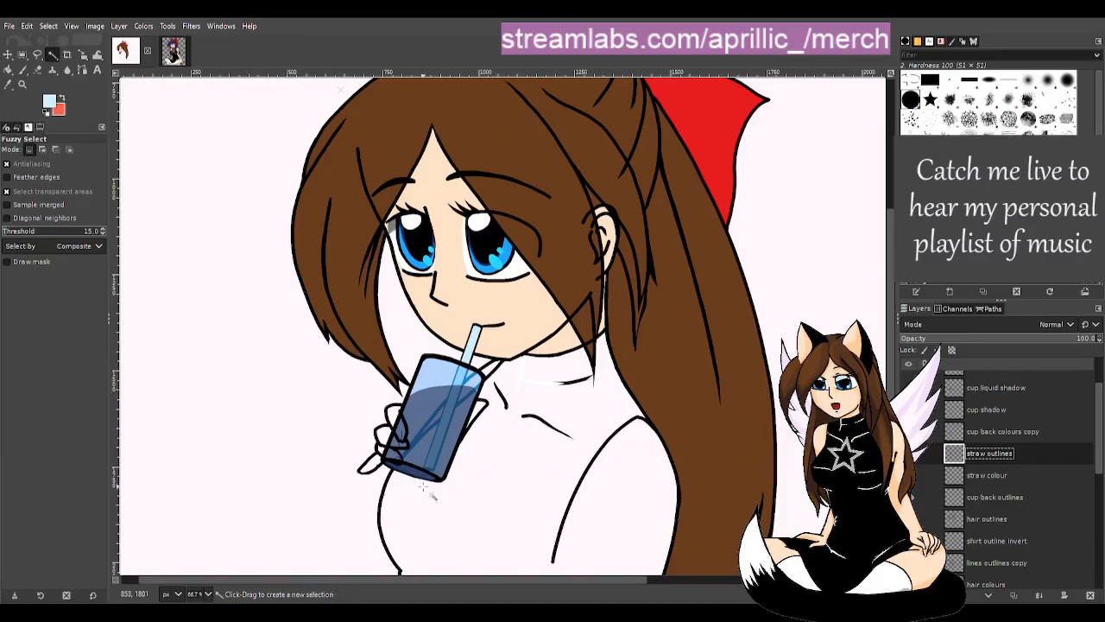
scroll(398, 466, "down", 3)
scroll(337, 293, "up", 2)
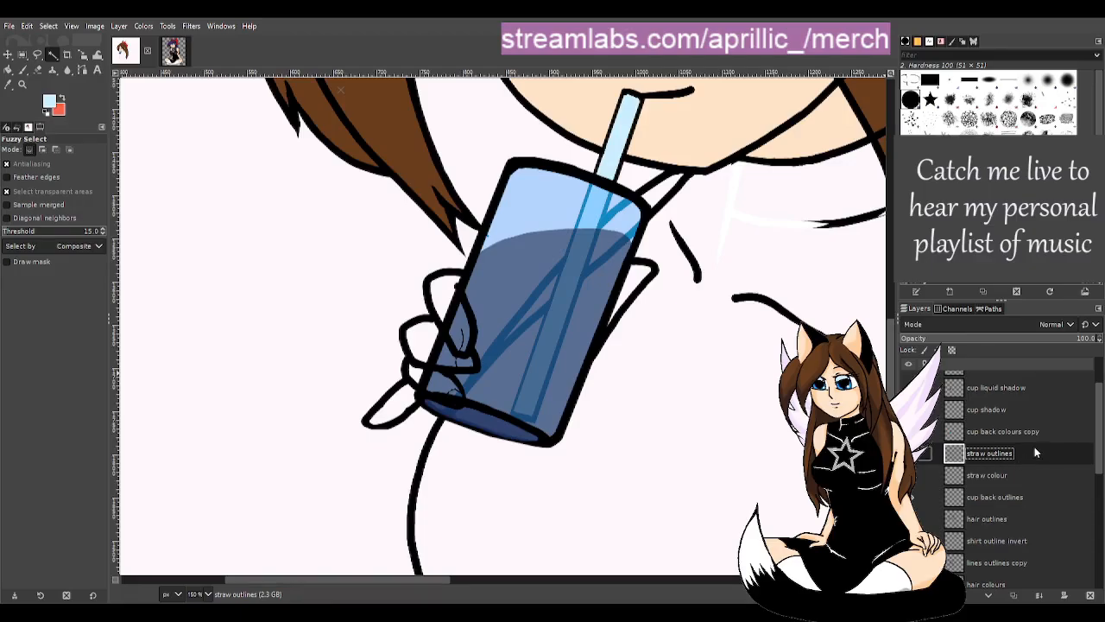
scroll(1040, 424, "up", 2)
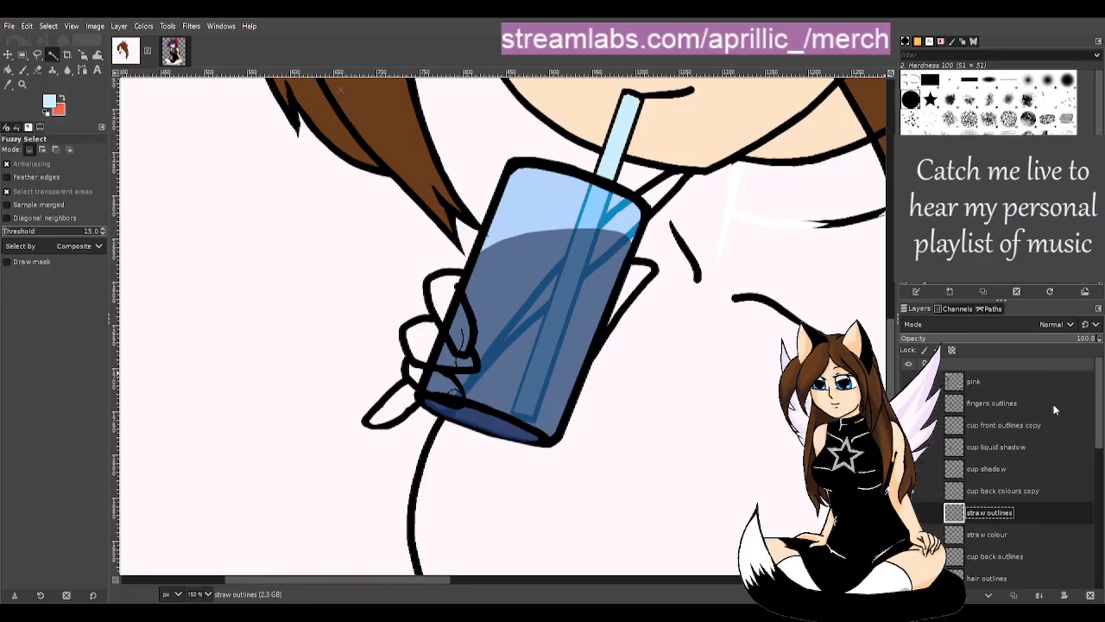
- Select the fingers outlines layer and get a black paintbrush ready
left_click(1051, 406)
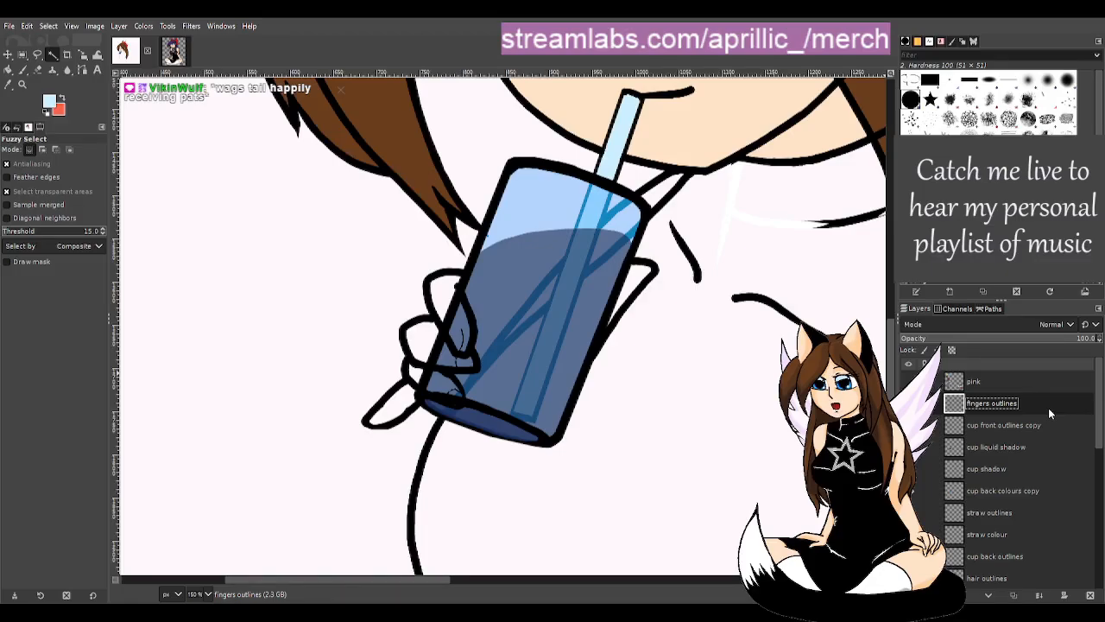
key("p")
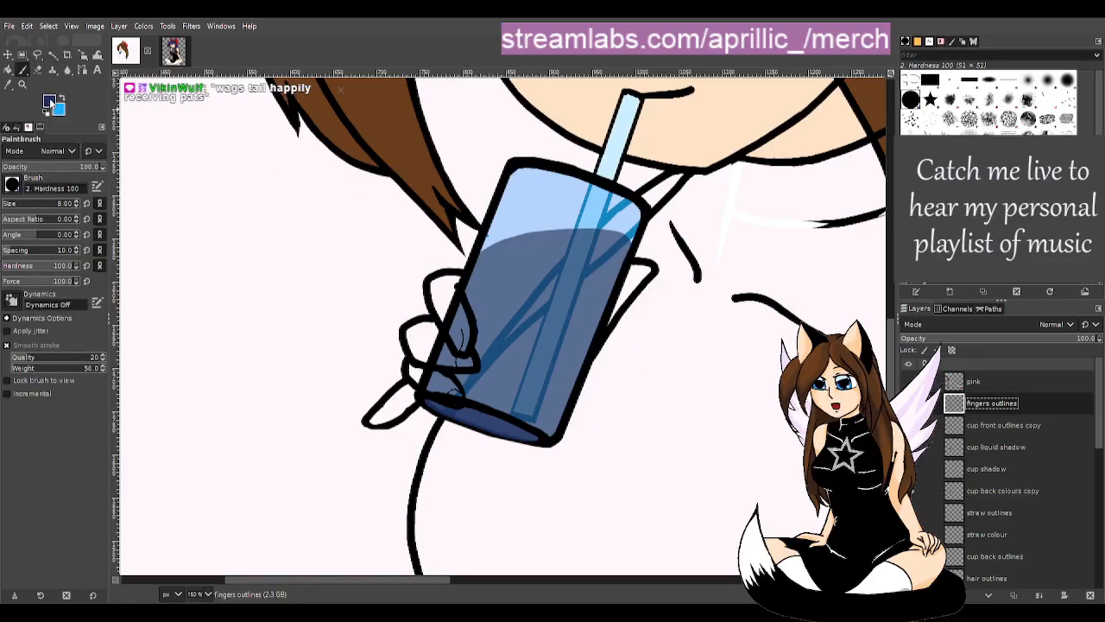
left_click_drag(66, 89, 11, 181)
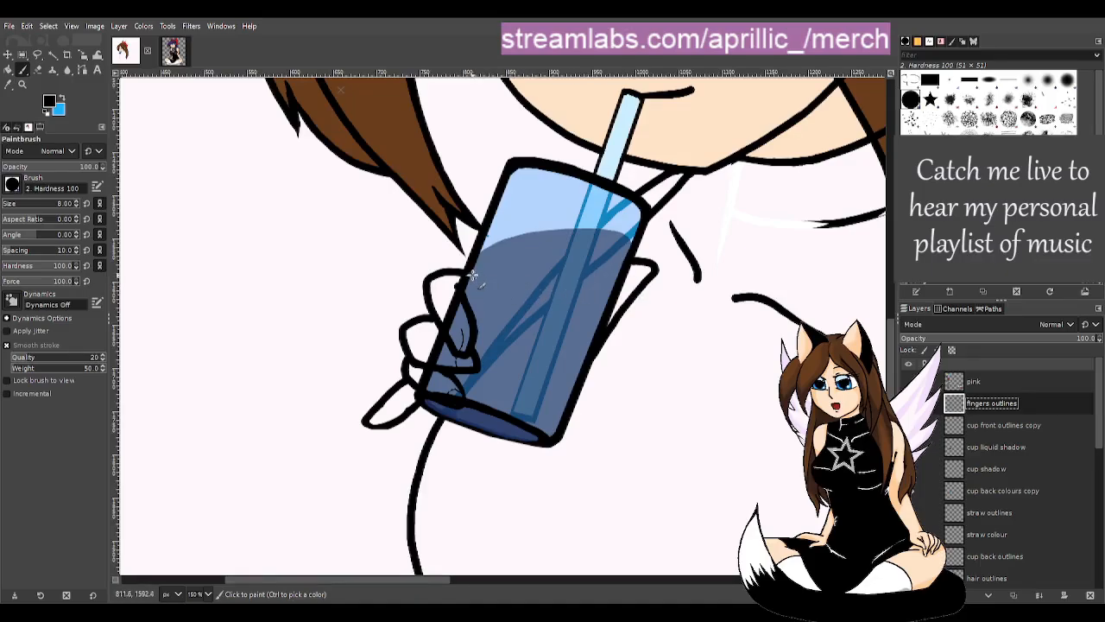
- Paint black finger lines across the cup's front, erasing a stray bit of outline
mouse_move(466, 275)
left_mouse_down()
mouse_move(557, 292)
mouse_move(583, 311)
left_mouse_up()
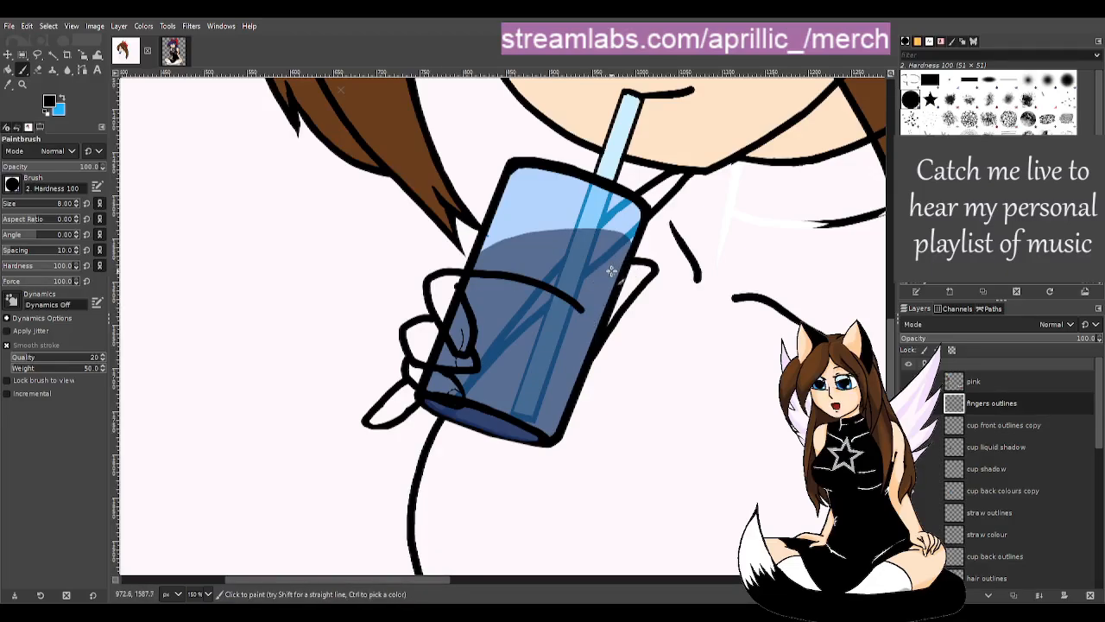
left_click_drag(631, 262, 578, 314)
key("ctrl+z")
left_click_drag(631, 261, 577, 315)
key("shift+e")
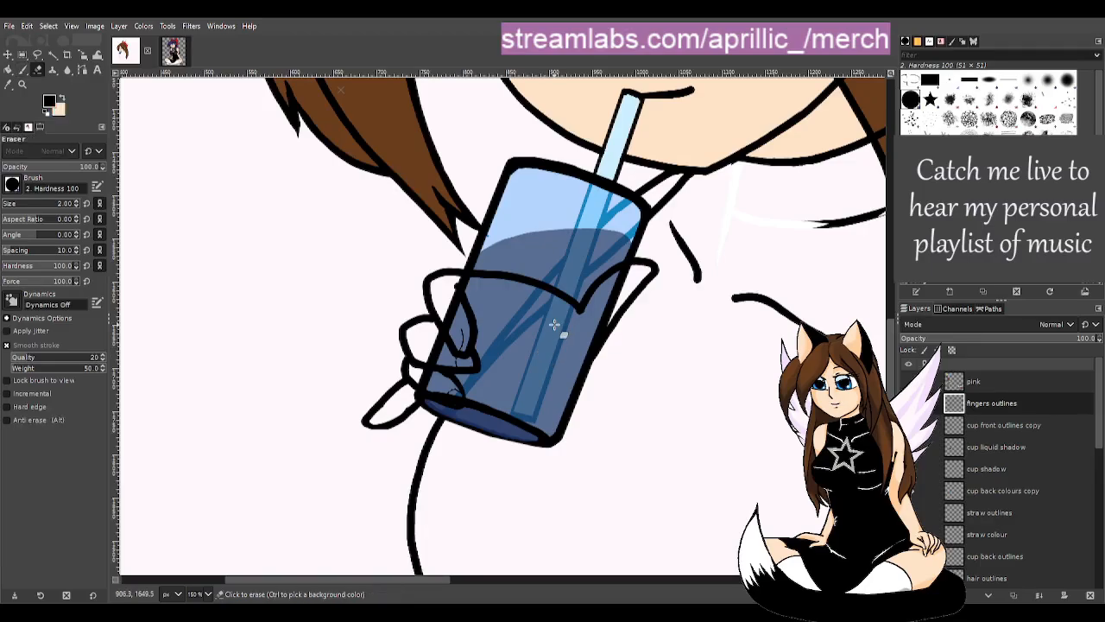
left_click_drag(590, 305, 587, 312)
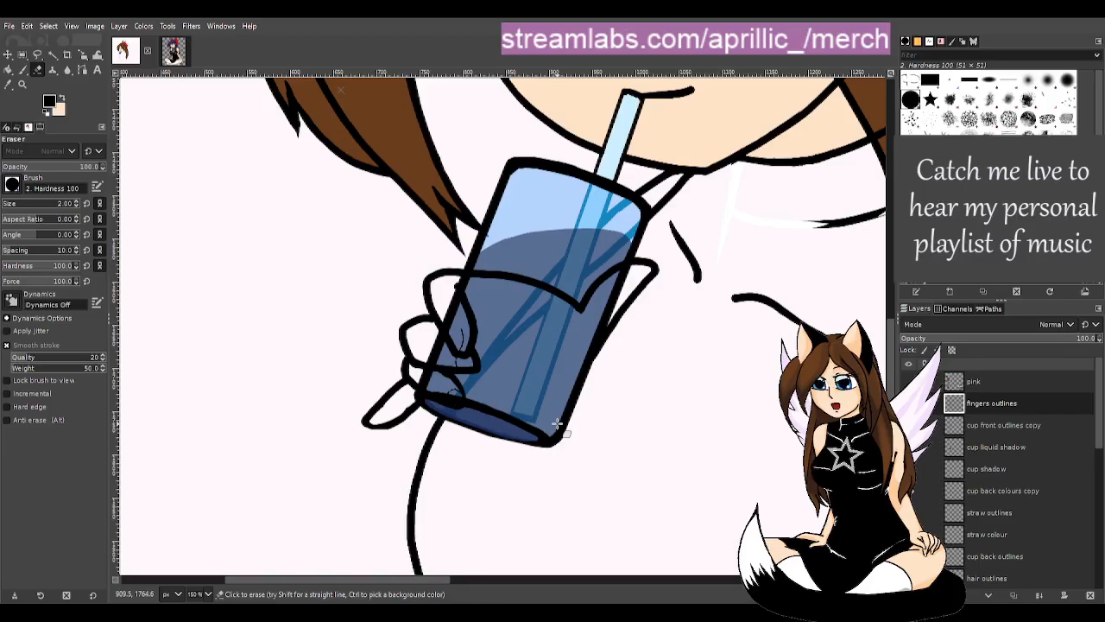
key("p")
mouse_move(468, 275)
left_mouse_down()
mouse_move(535, 304)
mouse_move(578, 307)
left_mouse_up()
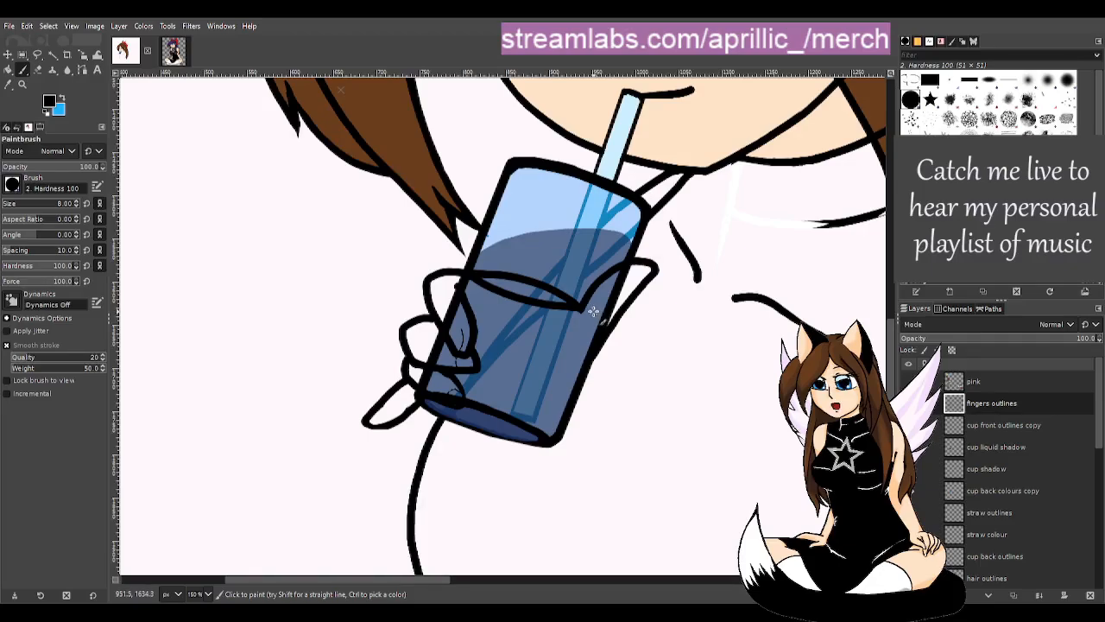
- With a larger eraser, remove the stray finger-line ends inside the cup's left edge
key("shift+e")
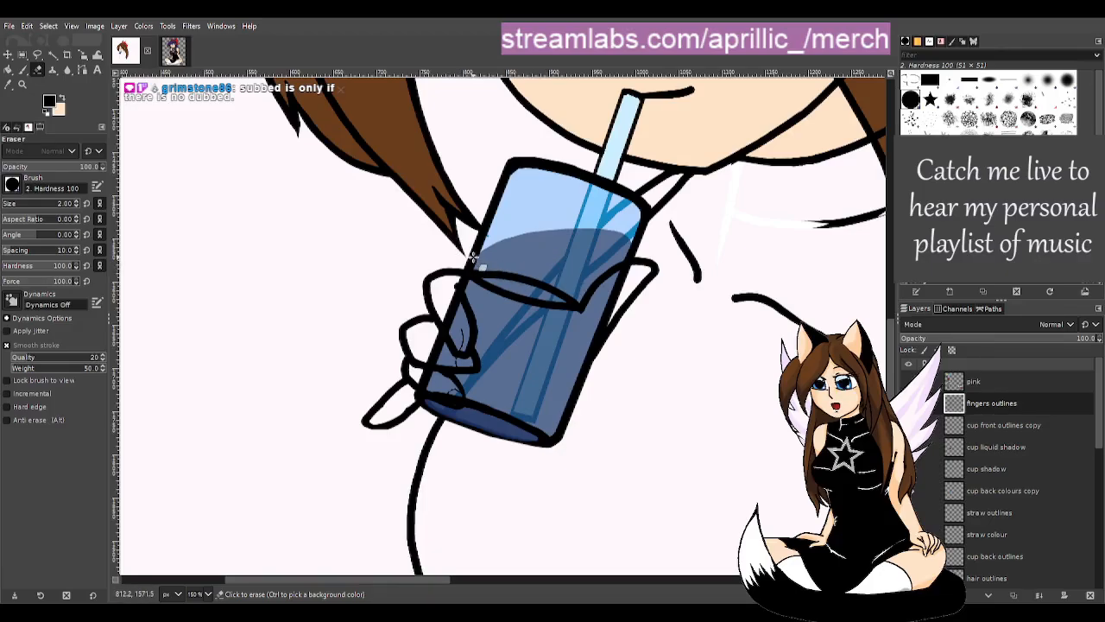
left_click_drag(493, 282, 472, 270)
key("ctrl+z")
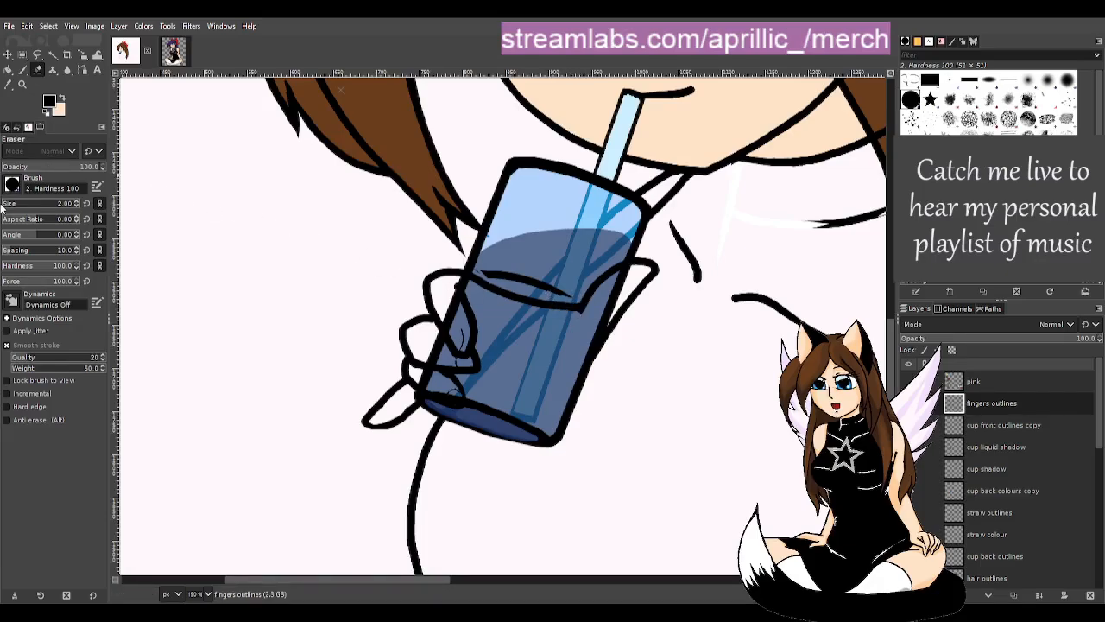
left_click_drag(6, 204, 7, 205)
mouse_move(485, 271)
left_mouse_down()
mouse_move(579, 302)
mouse_move(587, 298)
mouse_move(552, 284)
mouse_move(596, 285)
left_mouse_up()
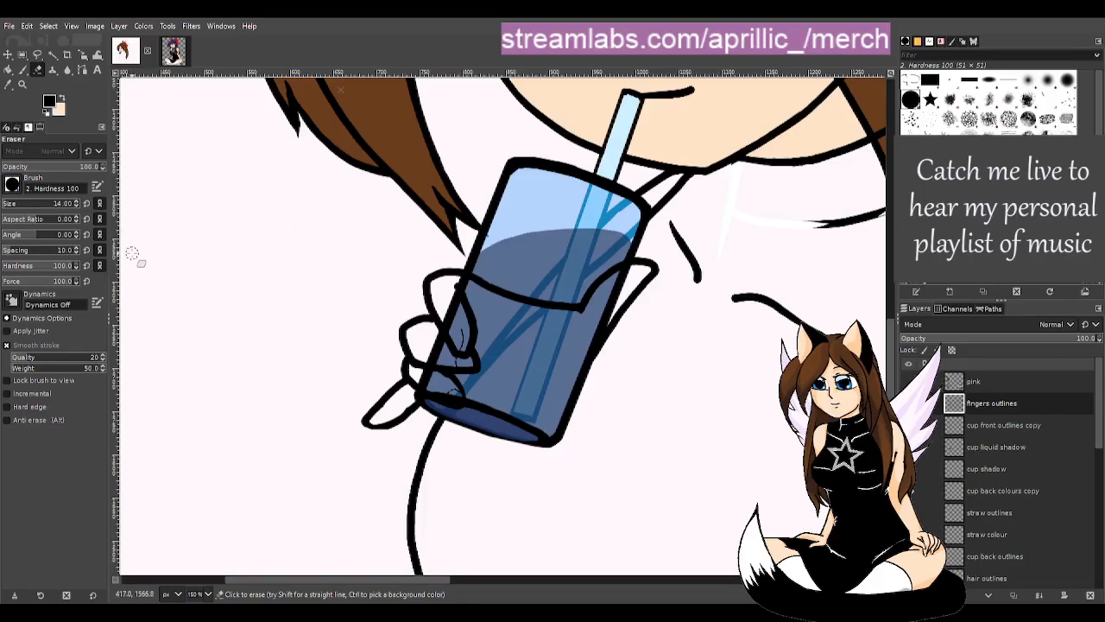
key("p")
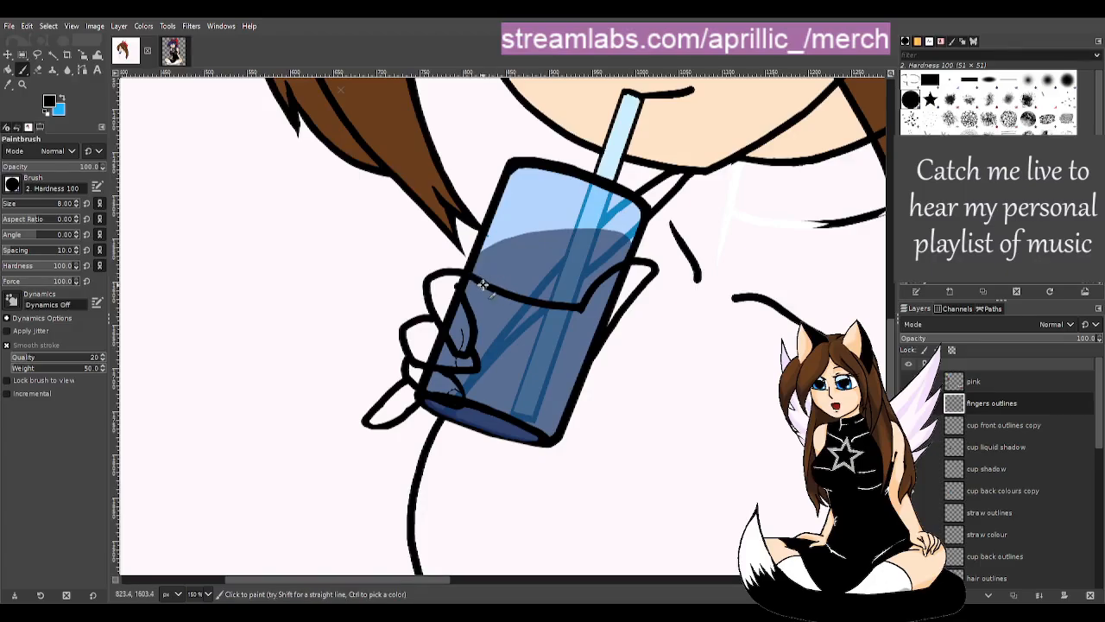
key("z")
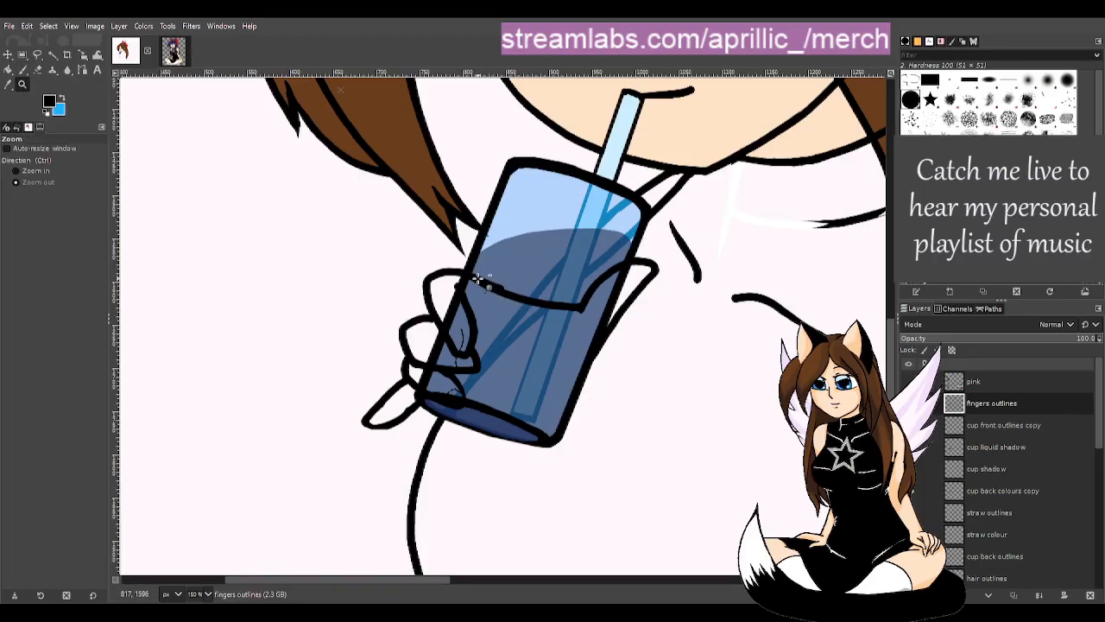
key("p")
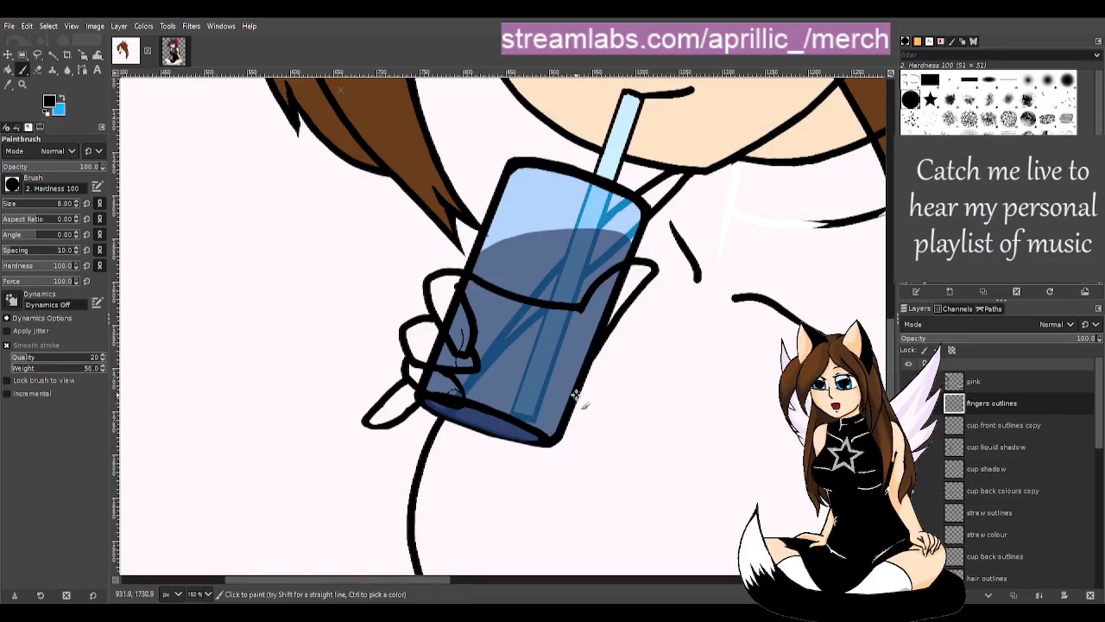
- Paint the cup's right and bottom edges and arm strokes below it in black, redoing poor strokes
mouse_move(587, 365)
left_mouse_down()
mouse_move(559, 410)
mouse_move(441, 438)
left_mouse_up()
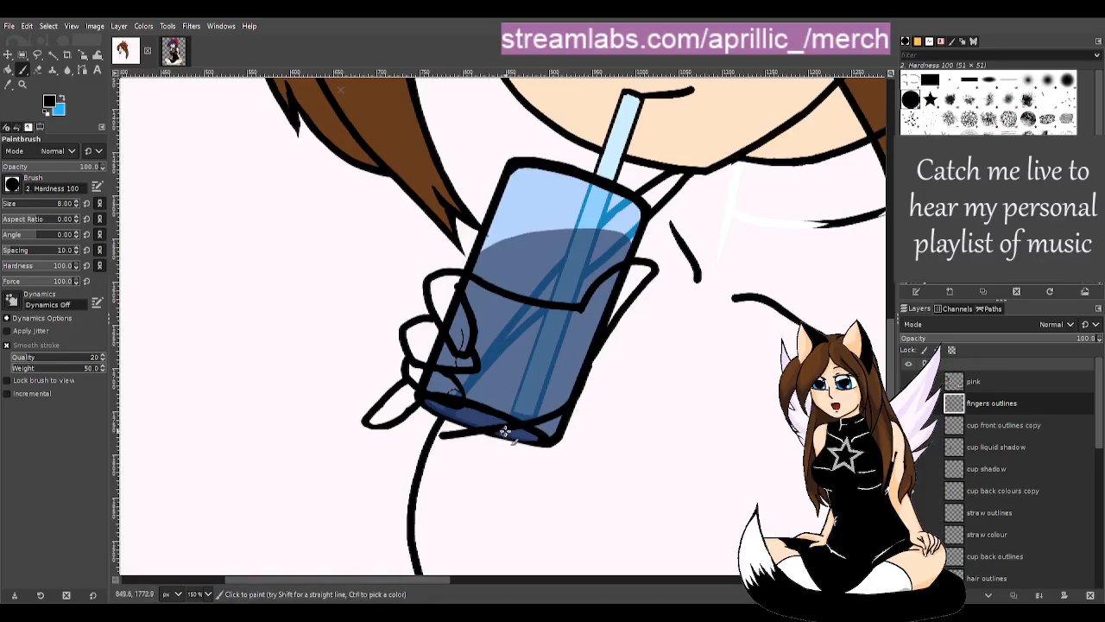
left_click_drag(483, 432, 324, 503)
key("ctrl+z")
mouse_move(523, 424)
left_mouse_down()
mouse_move(432, 475)
mouse_move(322, 572)
left_mouse_up()
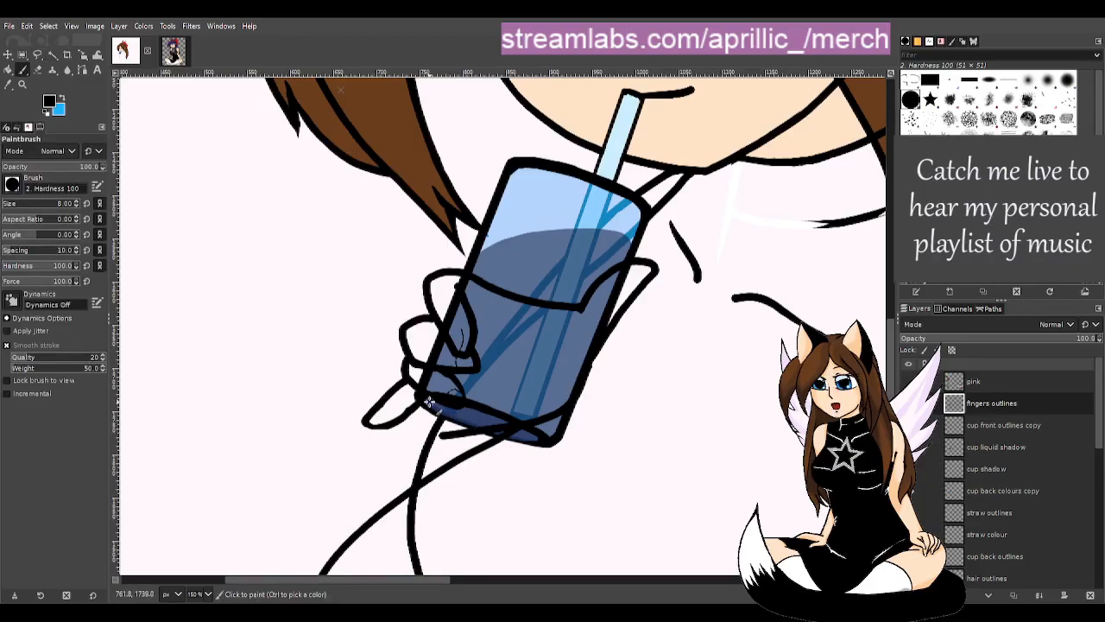
mouse_move(431, 401)
left_mouse_down()
mouse_move(488, 425)
mouse_move(552, 431)
left_mouse_up()
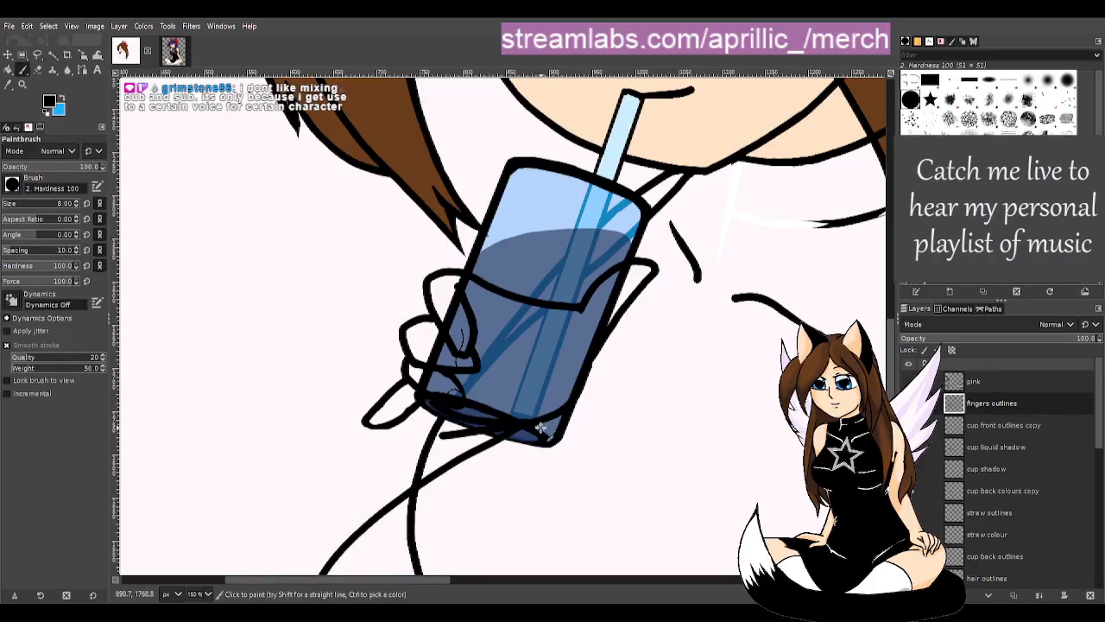
key("ctrl+z")
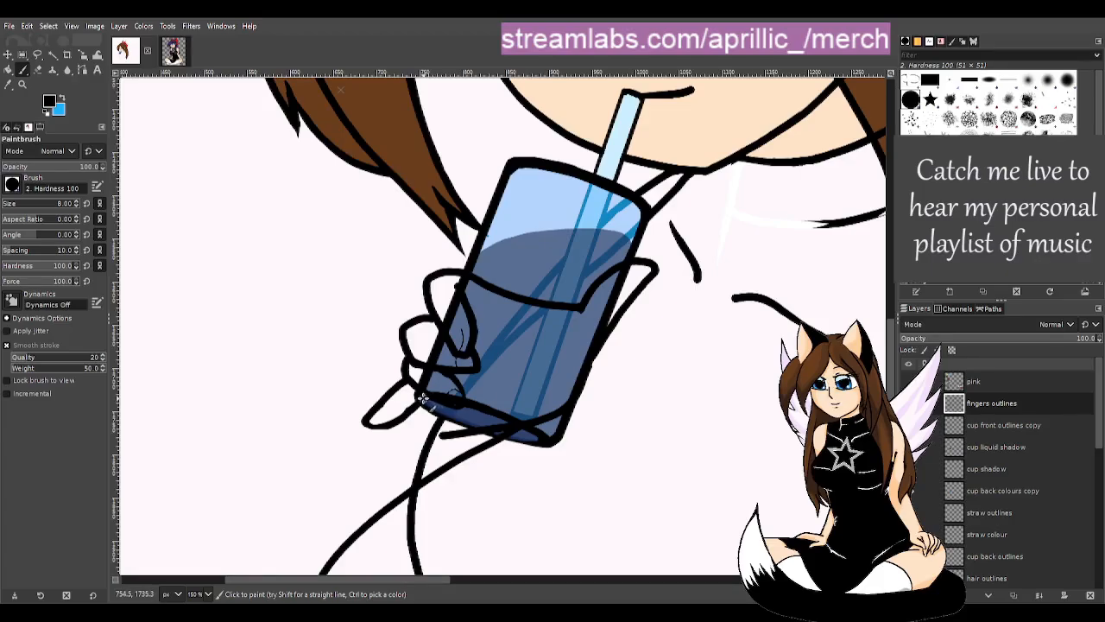
left_click_drag(418, 392, 507, 385)
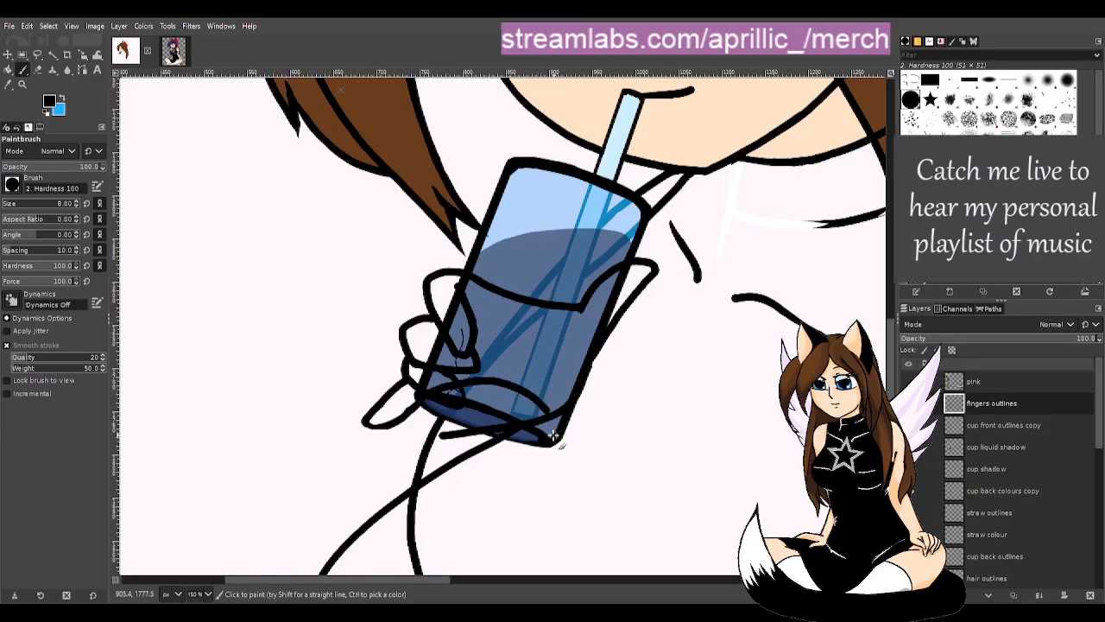
key("ctrl+z")
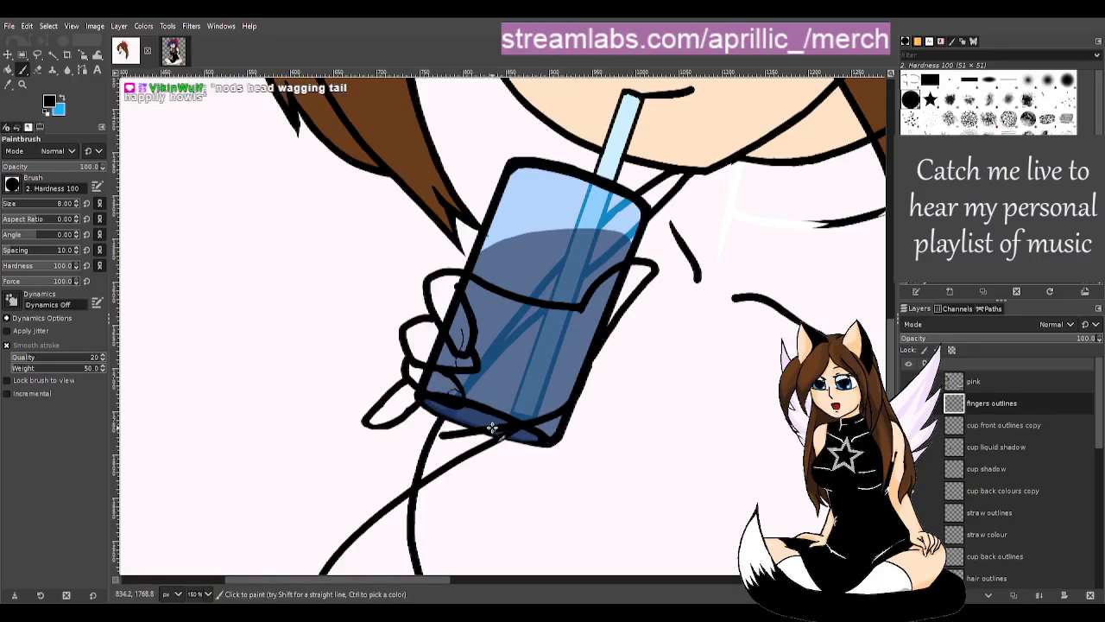
left_click_drag(421, 403, 533, 449)
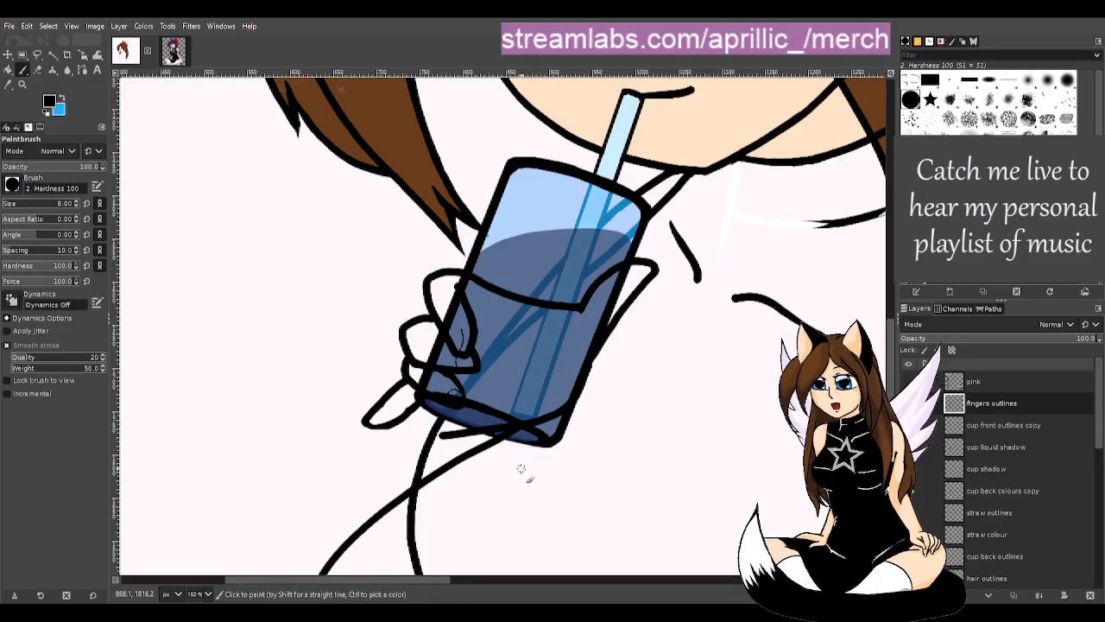
- Erase and trim the diagonal arm stroke below the cup
key("u")
scroll(662, 385, "down", 3)
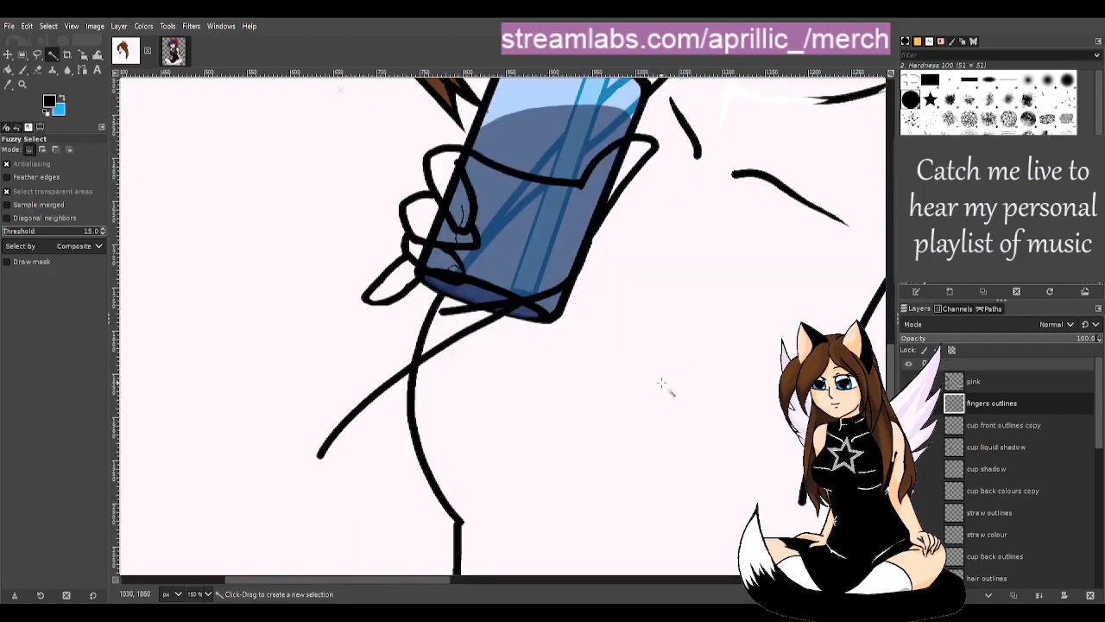
key("shift+e")
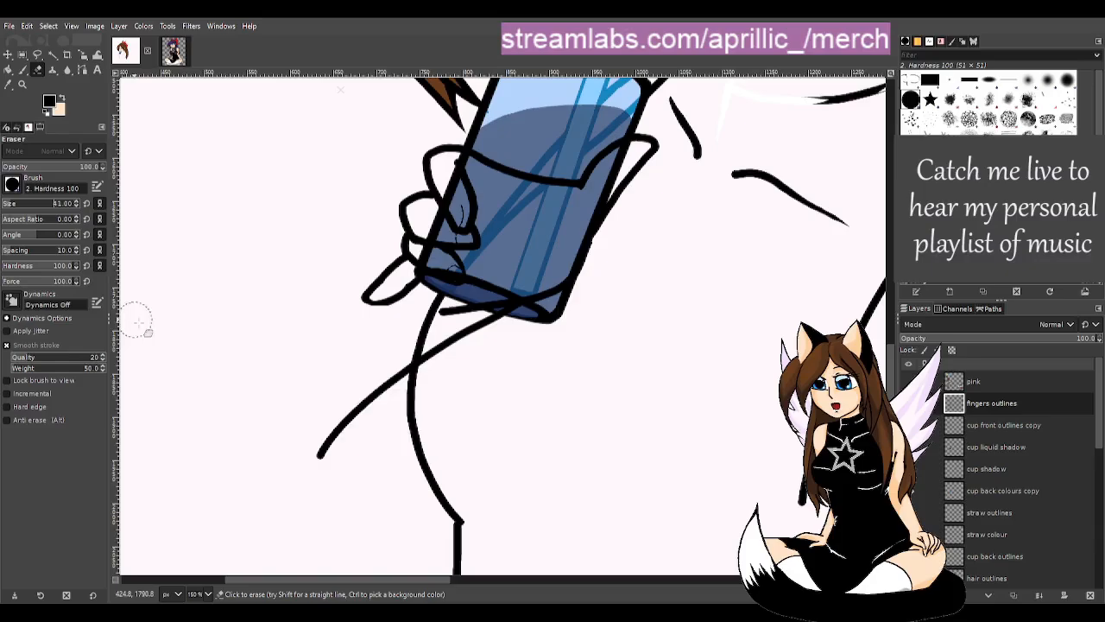
mouse_move(298, 442)
left_mouse_down()
mouse_move(321, 470)
mouse_move(324, 447)
mouse_move(373, 388)
mouse_move(471, 343)
left_mouse_up()
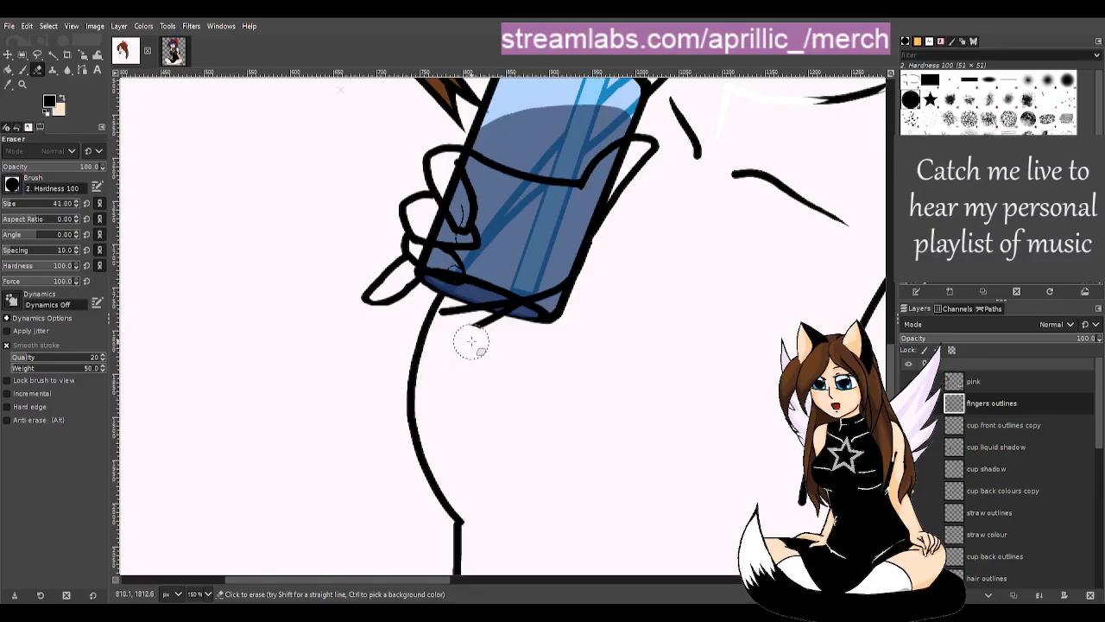
key("ctrl+z")
mouse_move(534, 328)
left_mouse_down()
mouse_move(505, 321)
mouse_move(476, 353)
mouse_move(511, 321)
mouse_move(503, 336)
mouse_move(366, 389)
mouse_move(313, 521)
left_mouse_up()
- Undo the curved strokes under the cup and add a new layer for cup liquid shadow #2
key("p")
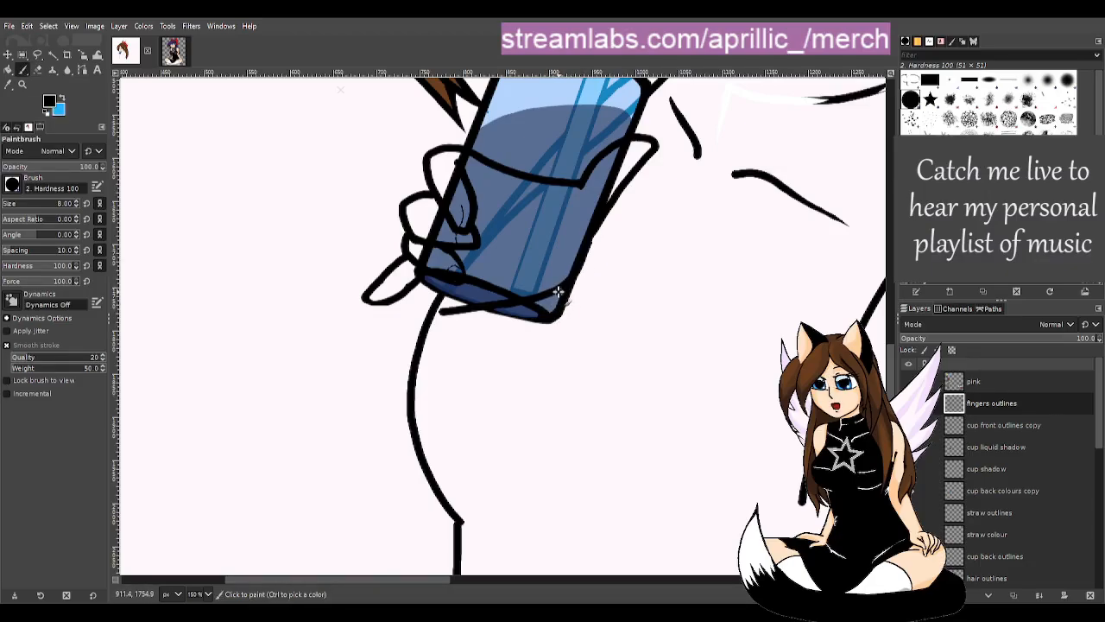
left_click_drag(544, 318, 490, 337)
key("ctrl+z")
mouse_move(553, 294)
left_mouse_down()
mouse_move(460, 326)
mouse_move(463, 314)
mouse_move(515, 320)
mouse_move(500, 329)
mouse_move(457, 311)
left_mouse_up()
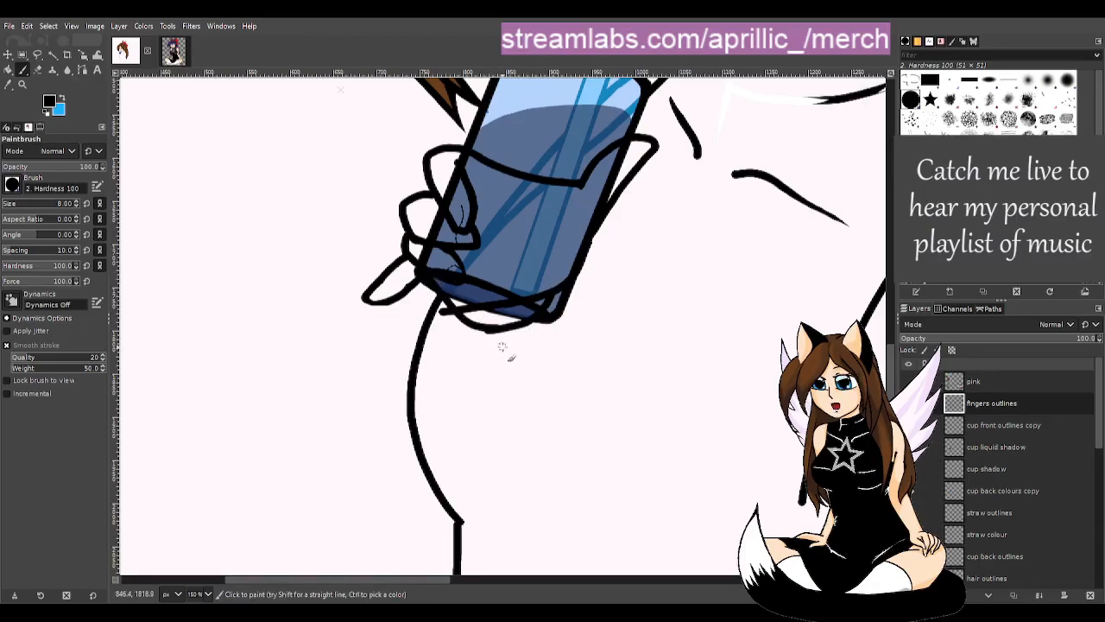
key("ctrl+z")
key("ctrl+z")
key("ctrl+z")
key("ctrl+z")
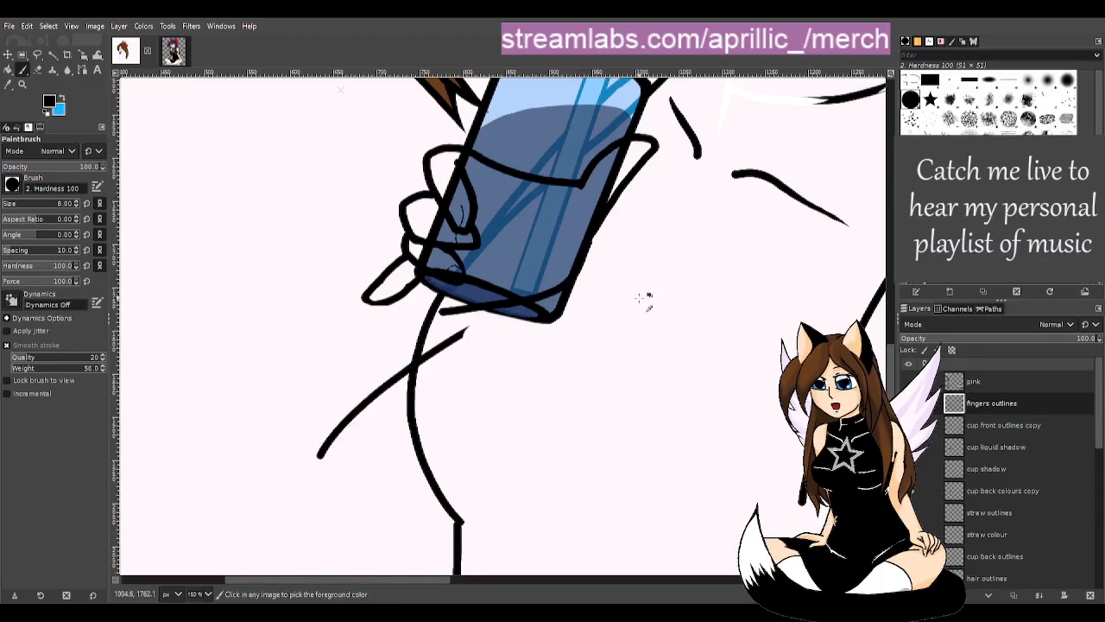
key("ctrl+z")
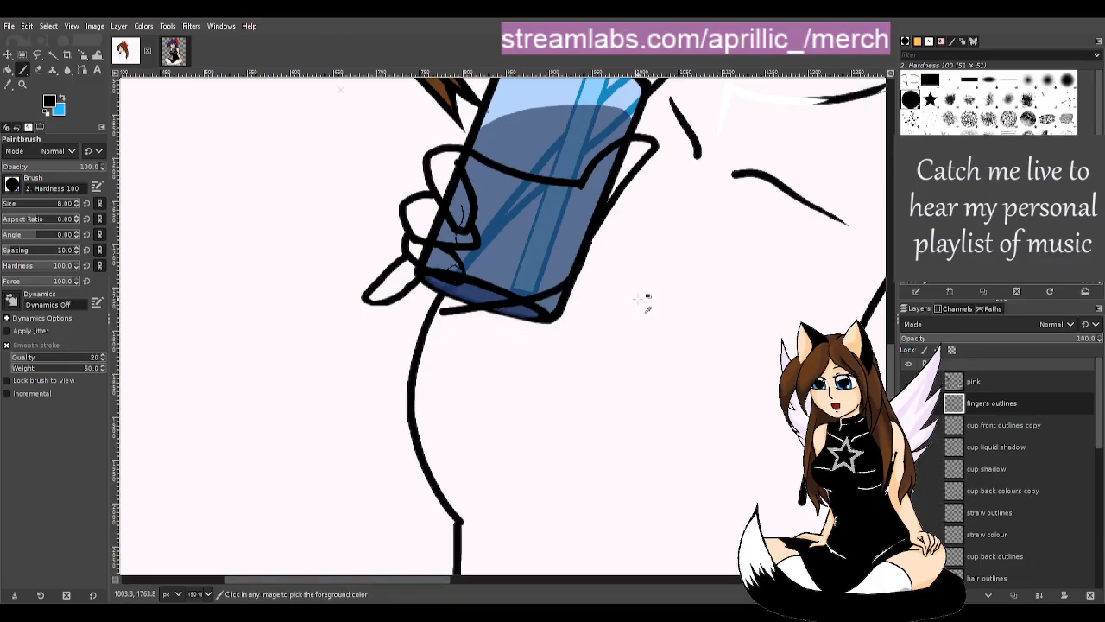
key("ctrl+z")
scroll(892, 385, "up", 3)
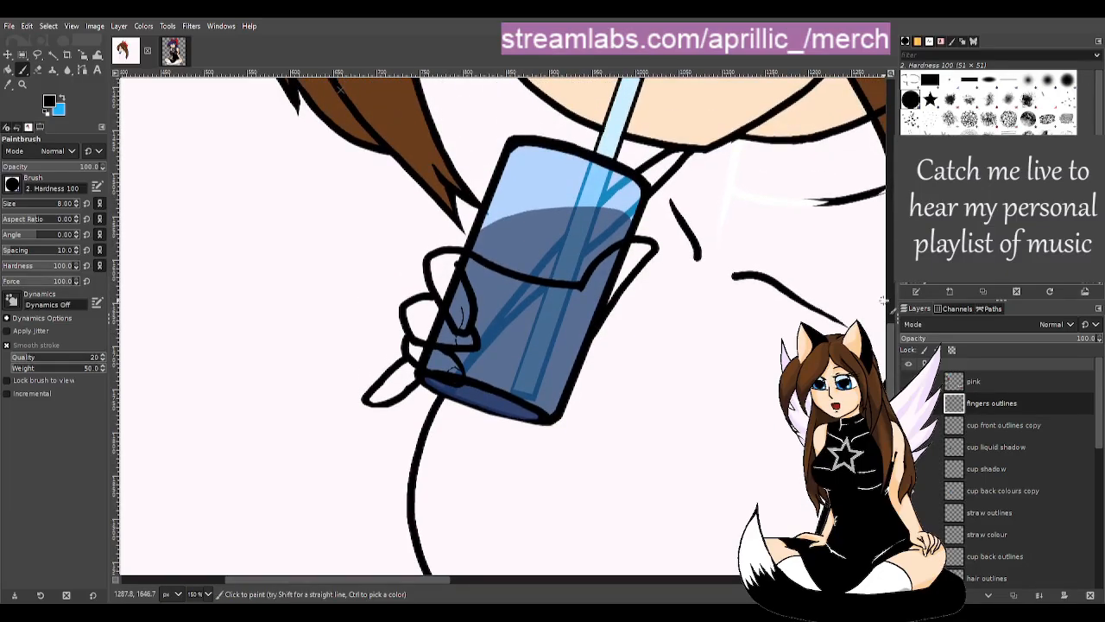
key("u")
scroll(612, 328, "down", 1, "ctrl")
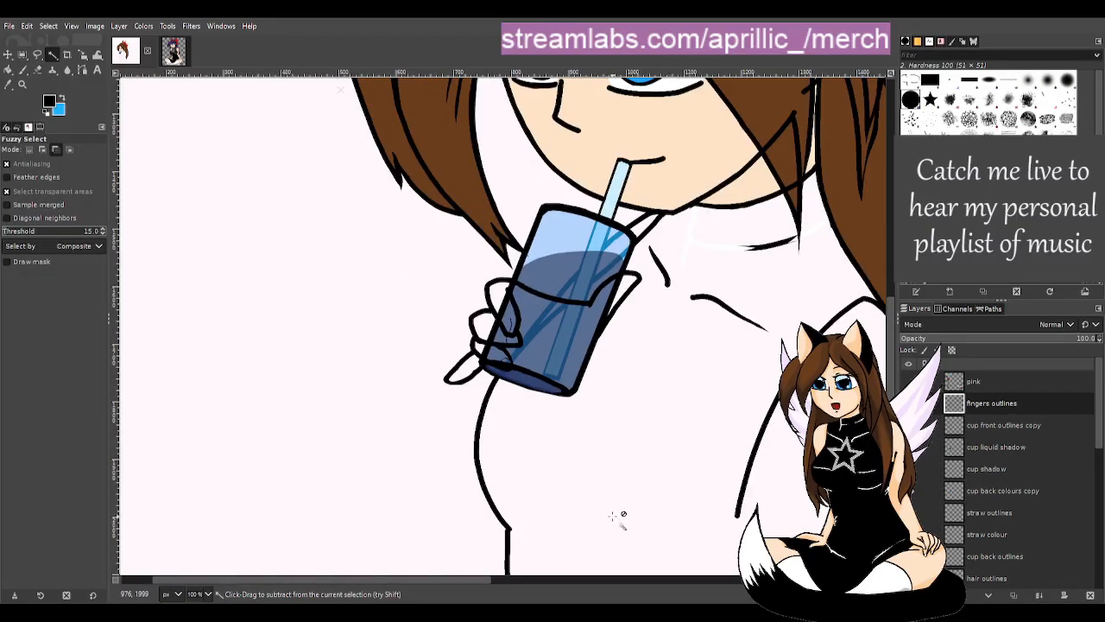
left_click_drag(480, 585, 548, 580)
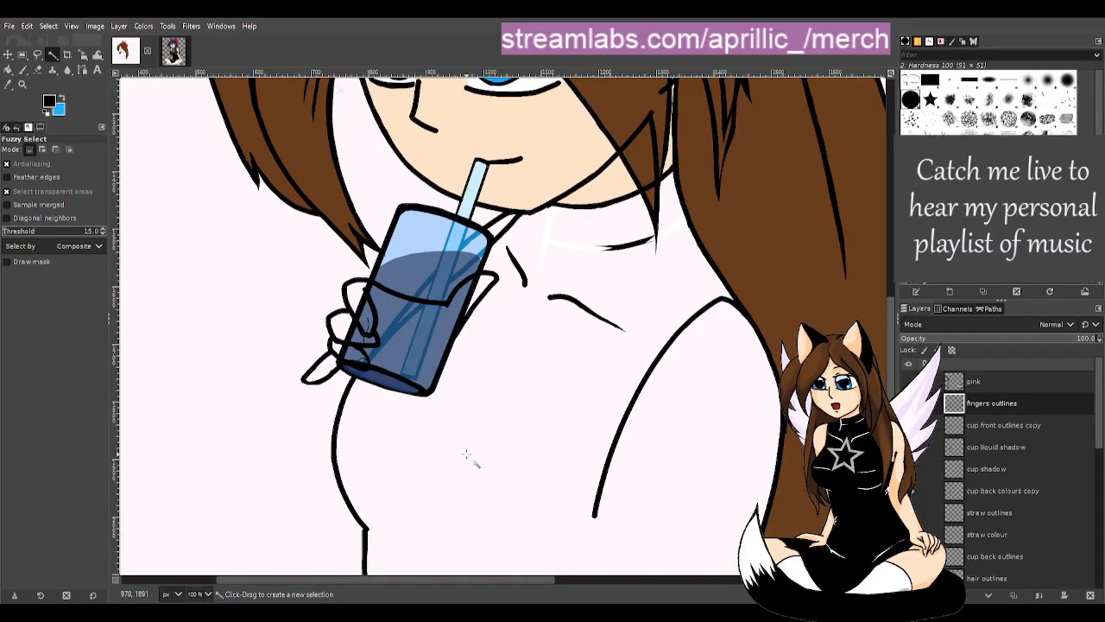
key("p")
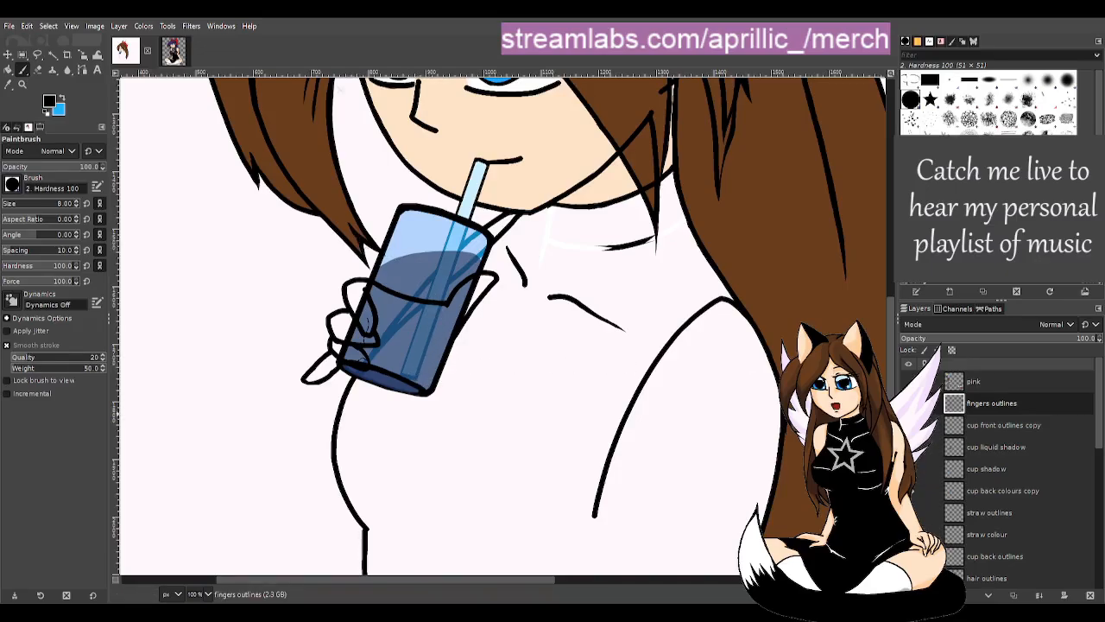
key("ctrl+shift+n")
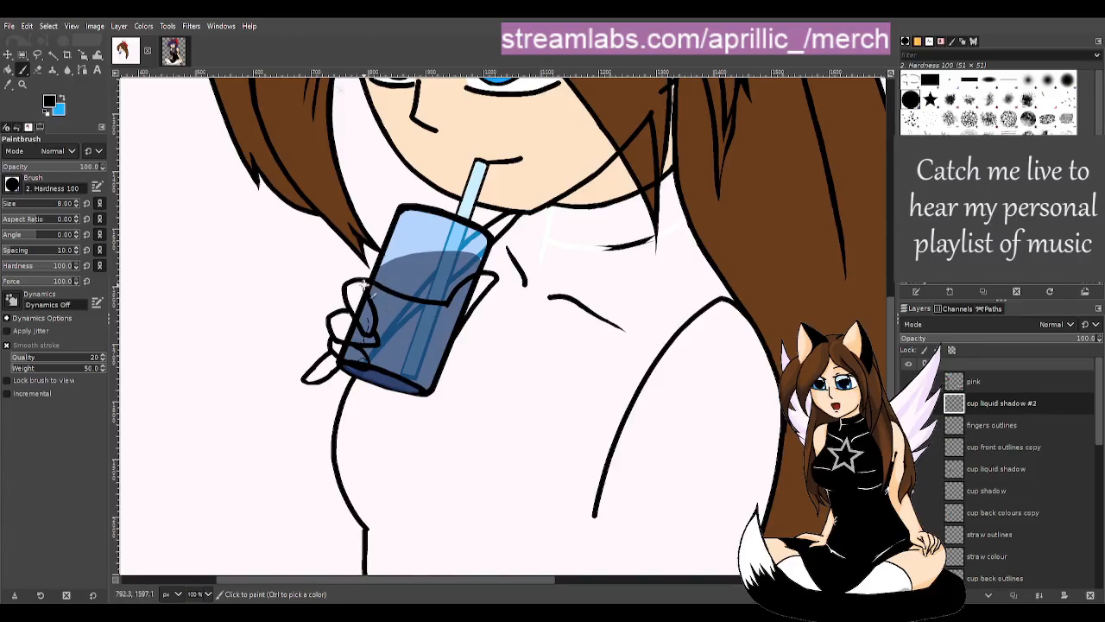
mouse_move(360, 277)
left_mouse_down()
mouse_move(423, 282)
mouse_move(445, 295)
left_mouse_up()
key("ctrl+z")
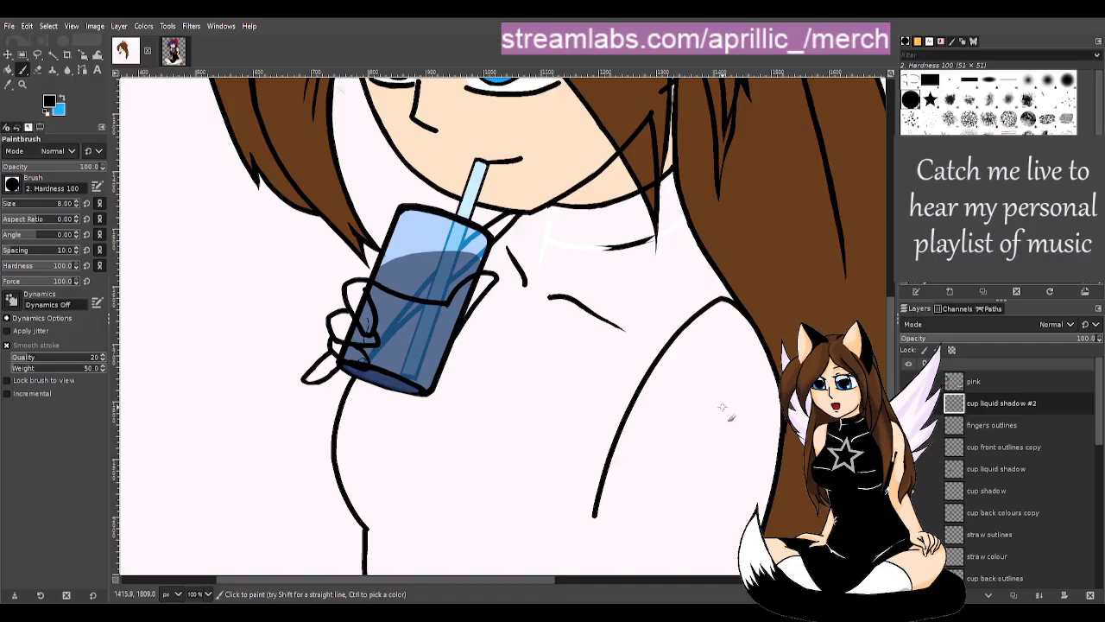
key("u")
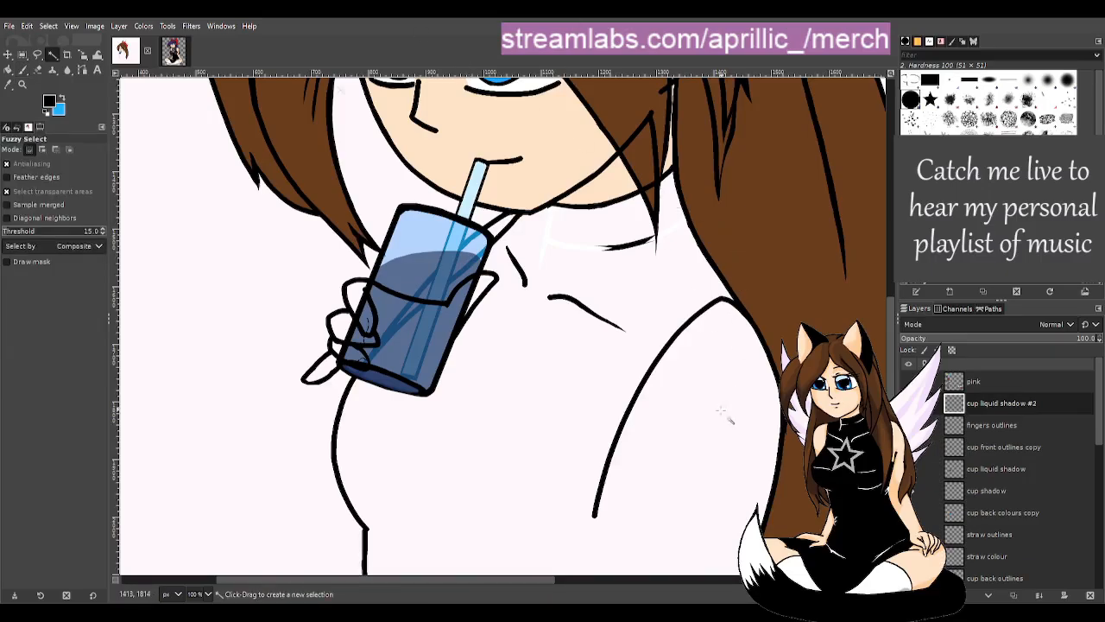
scroll(732, 409, "down", 5)
scroll(771, 487, "up", 2)
scroll(771, 488, "up", 2)
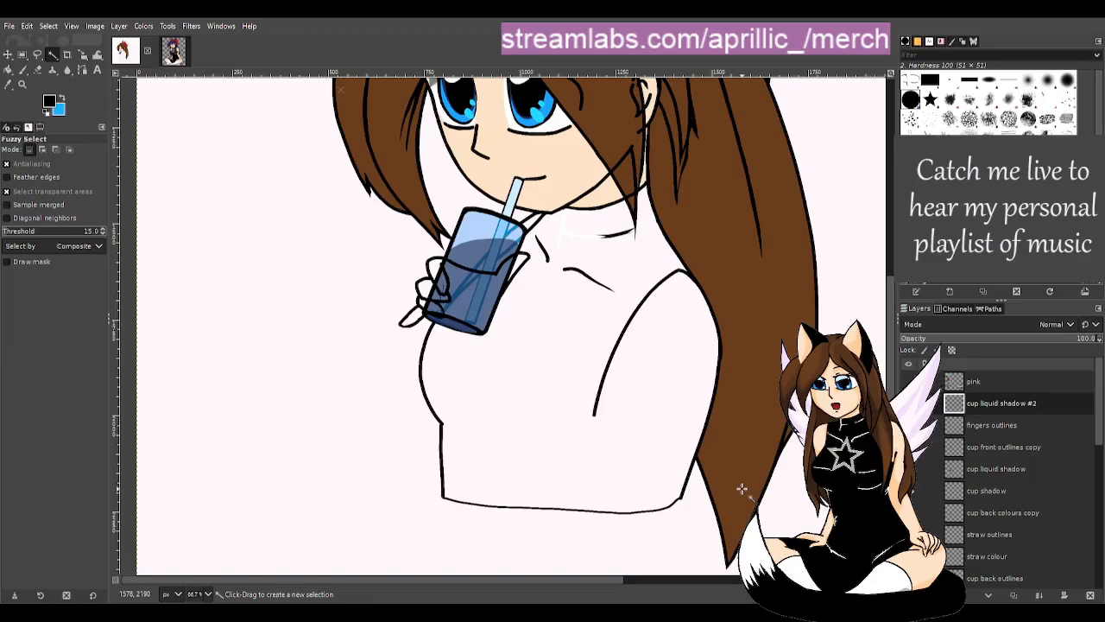
- Draw and redo black arm outline lines running down from the cup
key("p")
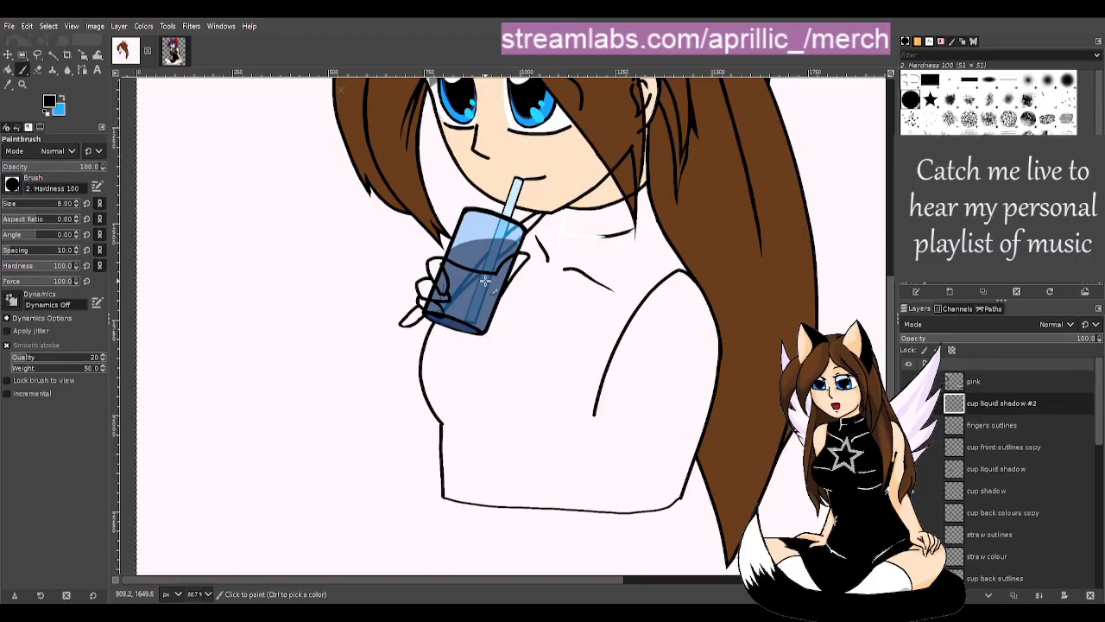
mouse_move(511, 292)
left_mouse_down()
mouse_move(591, 426)
mouse_move(649, 574)
left_mouse_up()
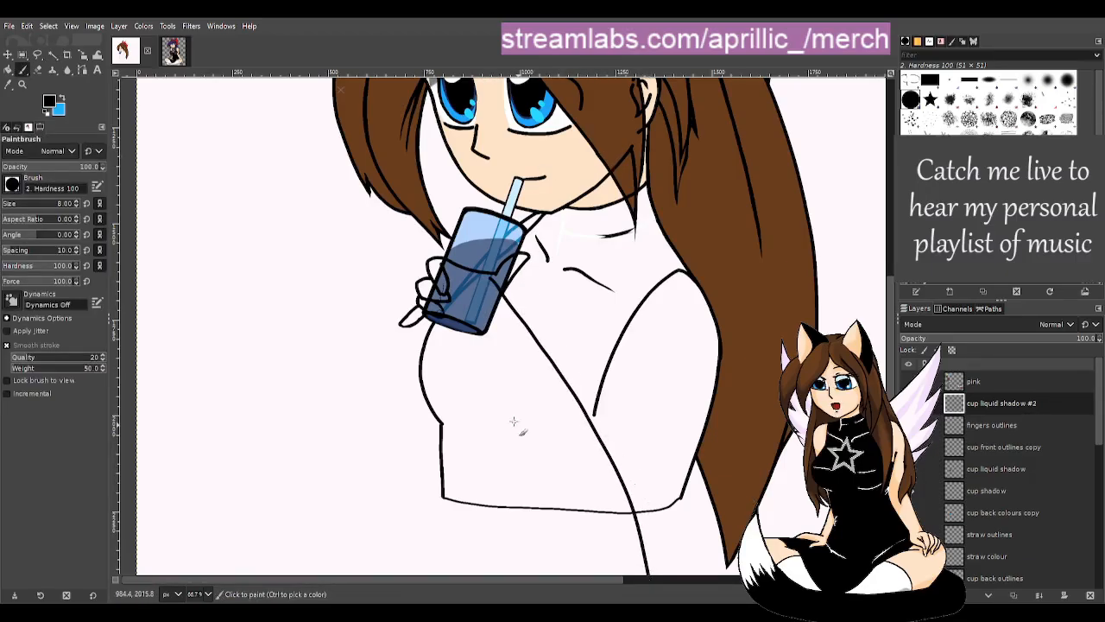
left_click_drag(471, 335, 605, 572)
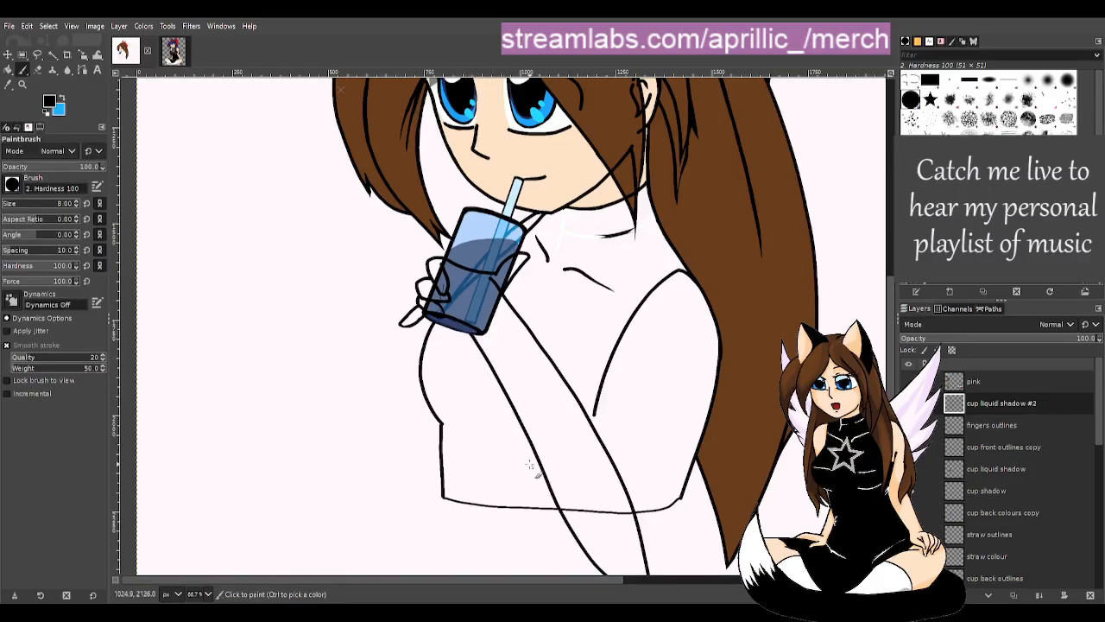
key("ctrl+z")
mouse_move(477, 328)
left_mouse_down()
mouse_move(502, 380)
mouse_move(546, 573)
left_mouse_up()
key("ctrl+z")
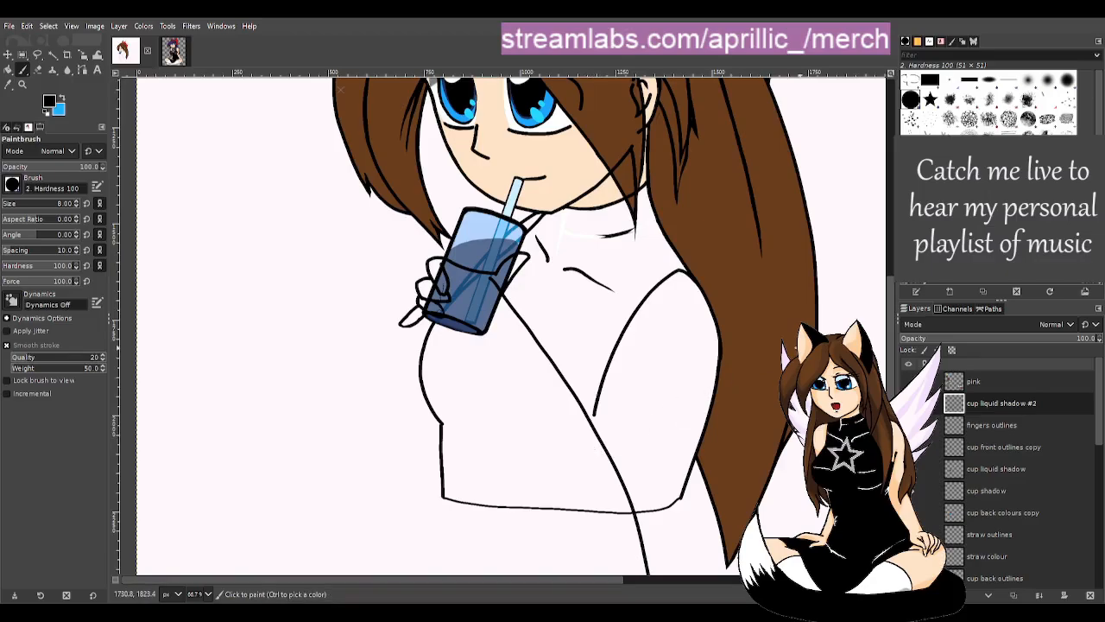
- Draw the arm edge from the shirt corner to the elbow and shade the cup's right side darker blue
scroll(787, 349, "down", 2)
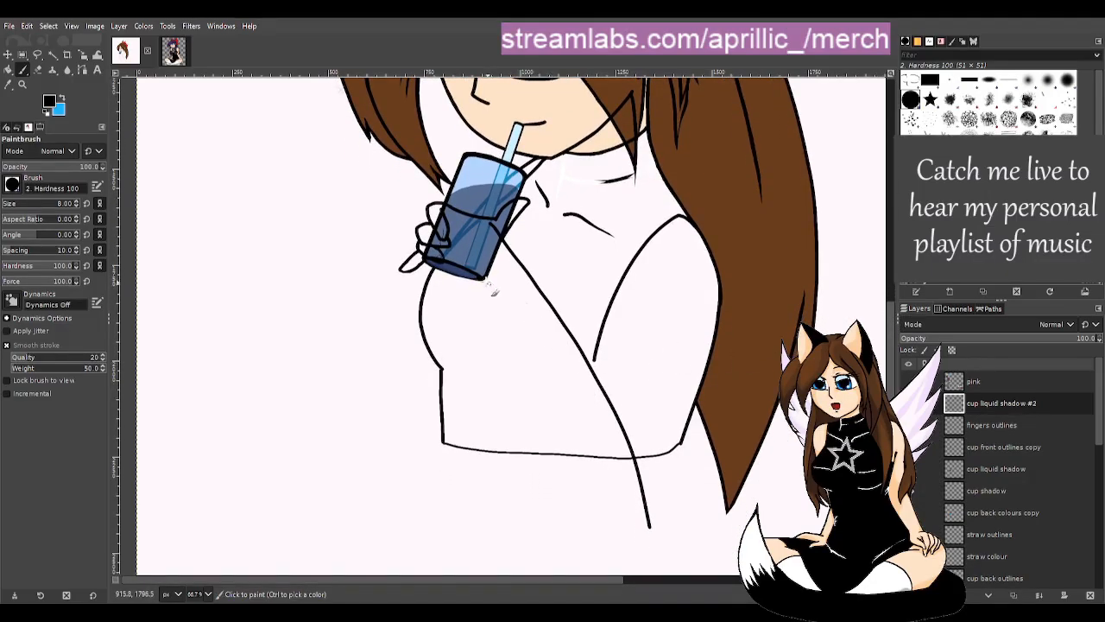
mouse_move(475, 278)
left_mouse_down()
mouse_move(530, 389)
mouse_move(630, 537)
mouse_move(673, 505)
mouse_move(688, 466)
mouse_move(648, 523)
left_mouse_up()
key("ctrl+z")
left_click_drag(682, 441, 639, 526)
key("ctrl+z")
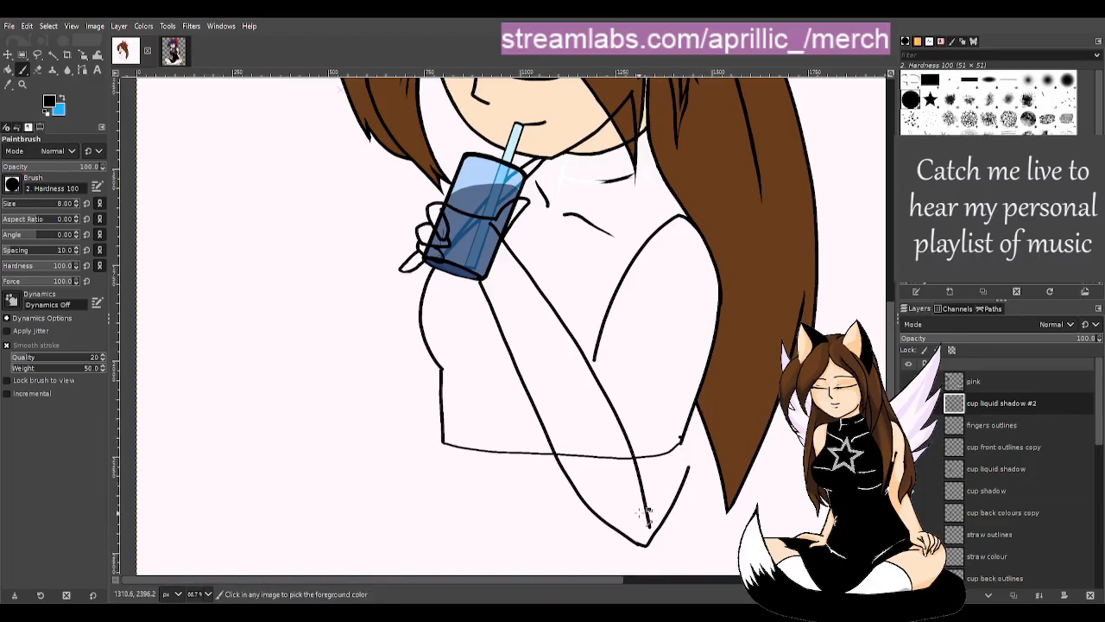
left_click_drag(682, 443, 632, 523)
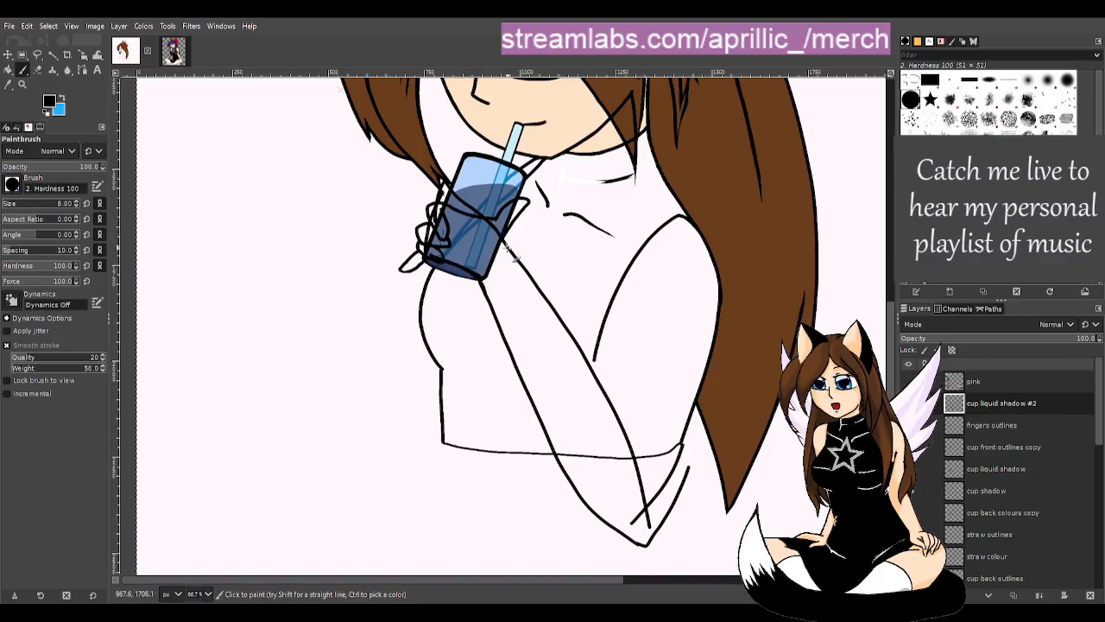
left_click_drag(509, 176, 497, 246)
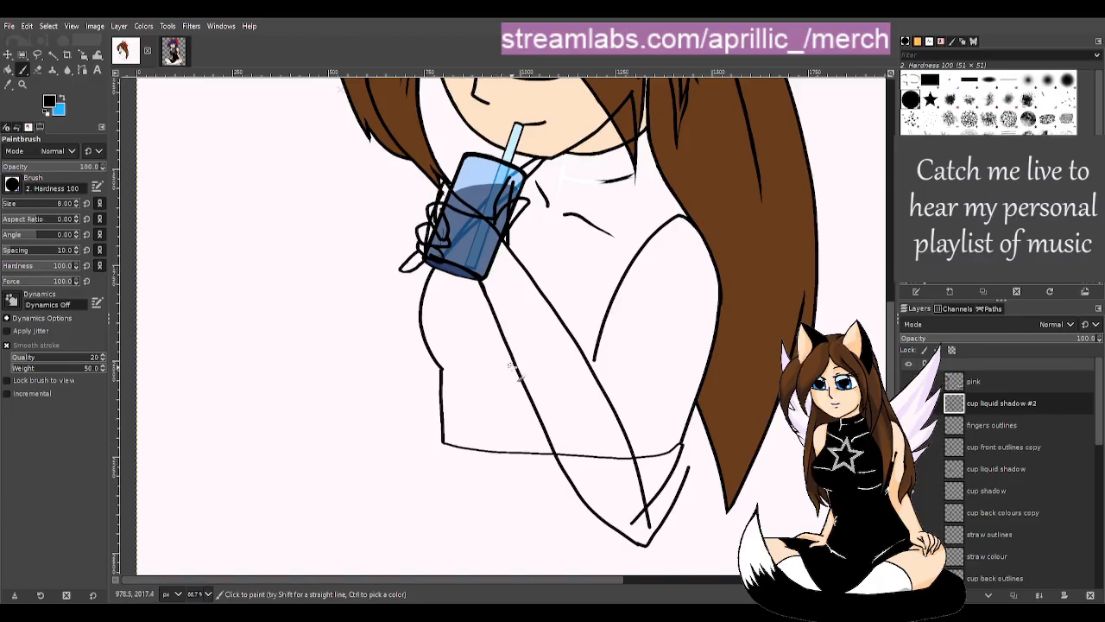
- Select the fingers outlines layer and lower its opacity to 43.7
scroll(450, 226, "down", 4)
key("u")
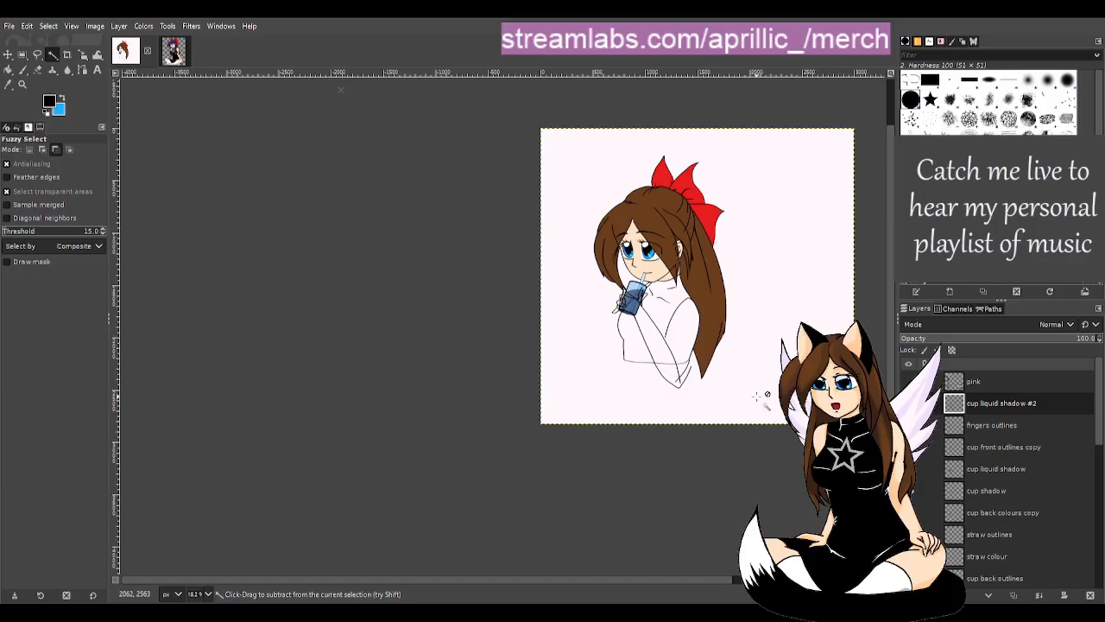
scroll(768, 412, "up", 2)
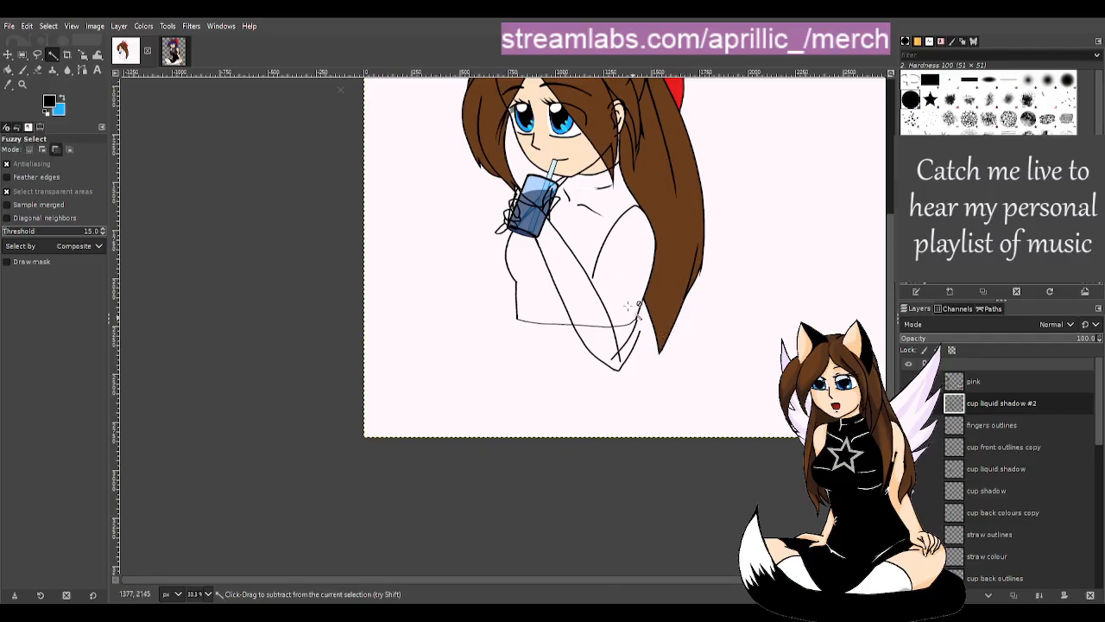
scroll(660, 345, "up", 2)
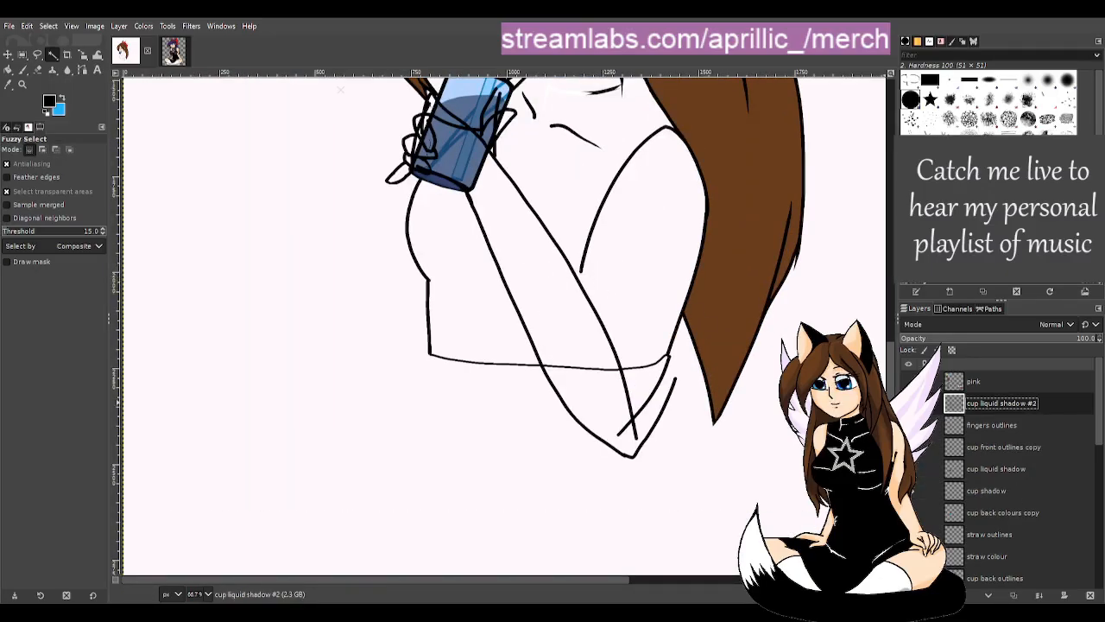
scroll(618, 371, "up", 5)
scroll(580, 426, "down", 3)
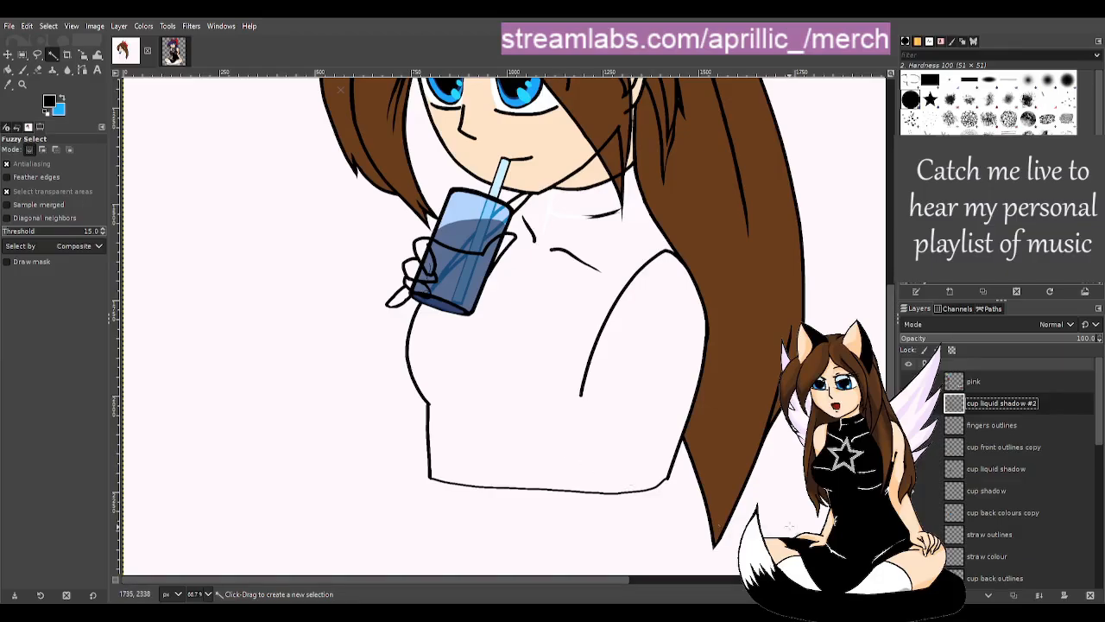
left_click(1013, 425)
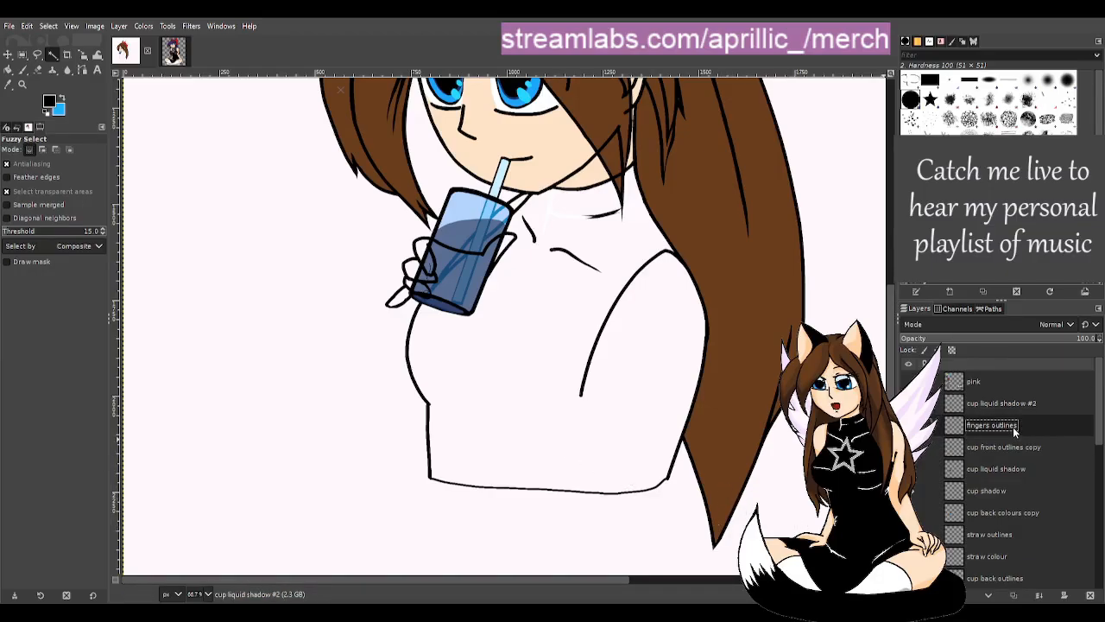
left_click(984, 342)
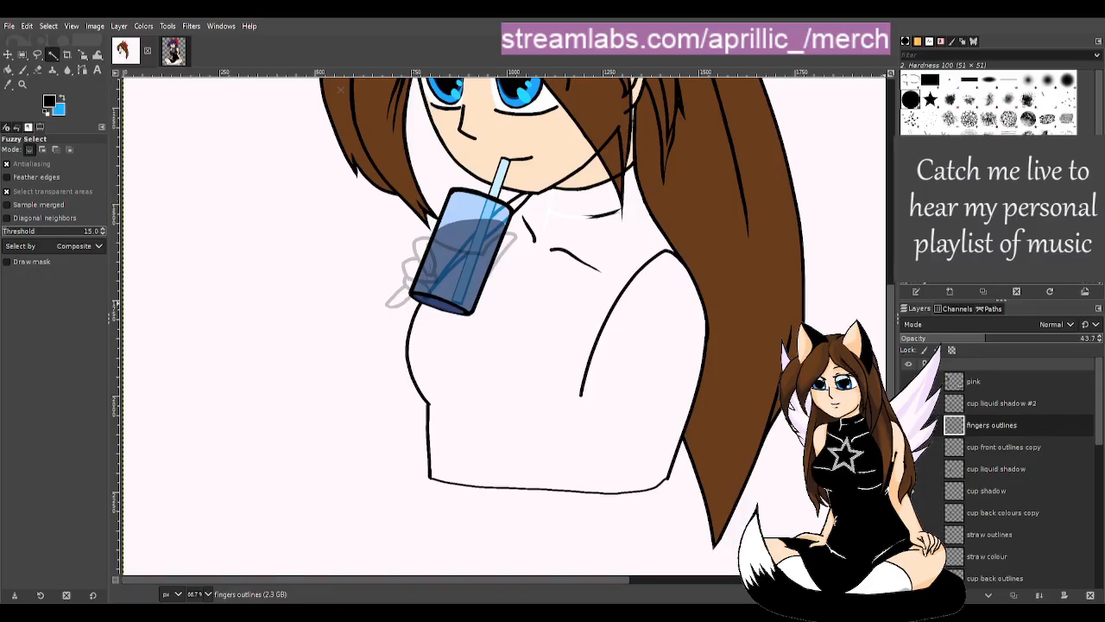
- Show the arm outlines again and erase the pointed elbow tip and crossing wrist lines
left_click(908, 425)
key("p")
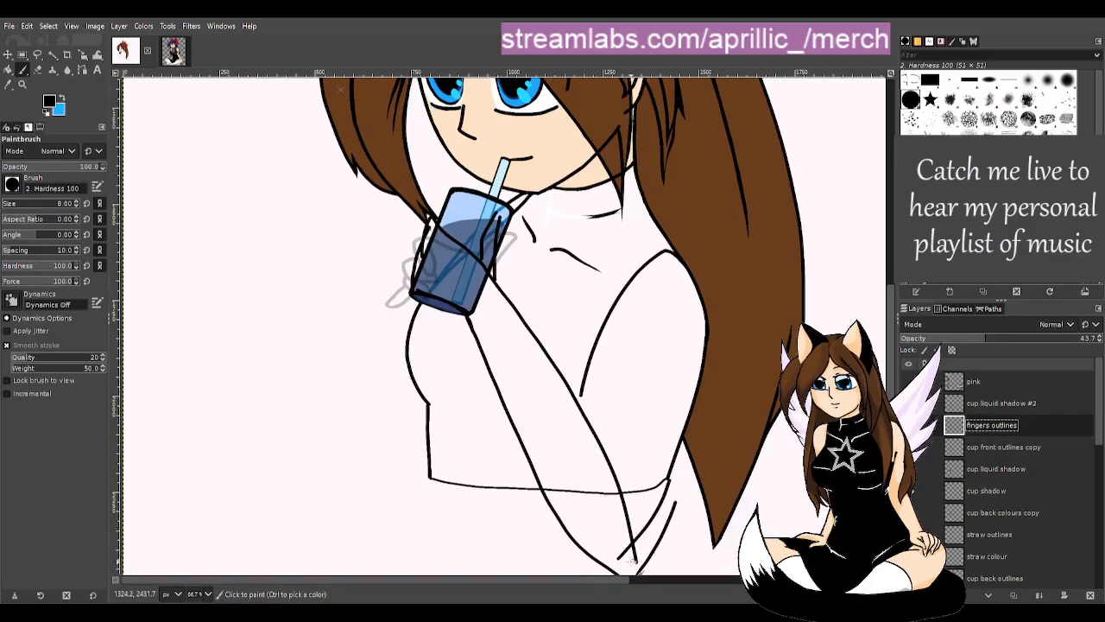
left_click_drag(599, 578, 686, 578)
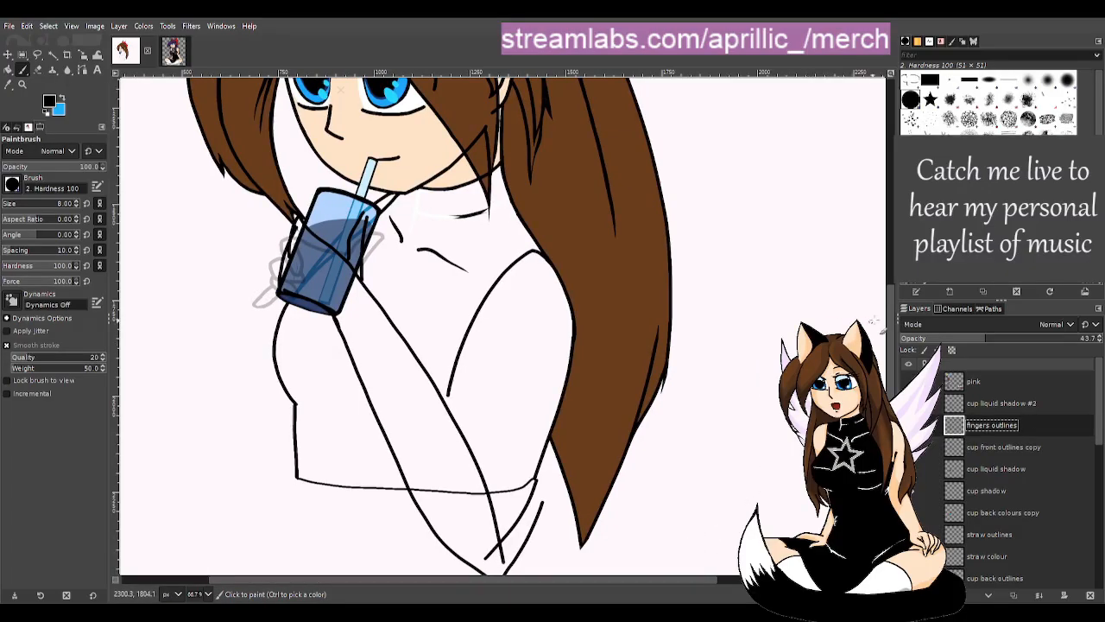
left_click_drag(890, 329, 890, 376)
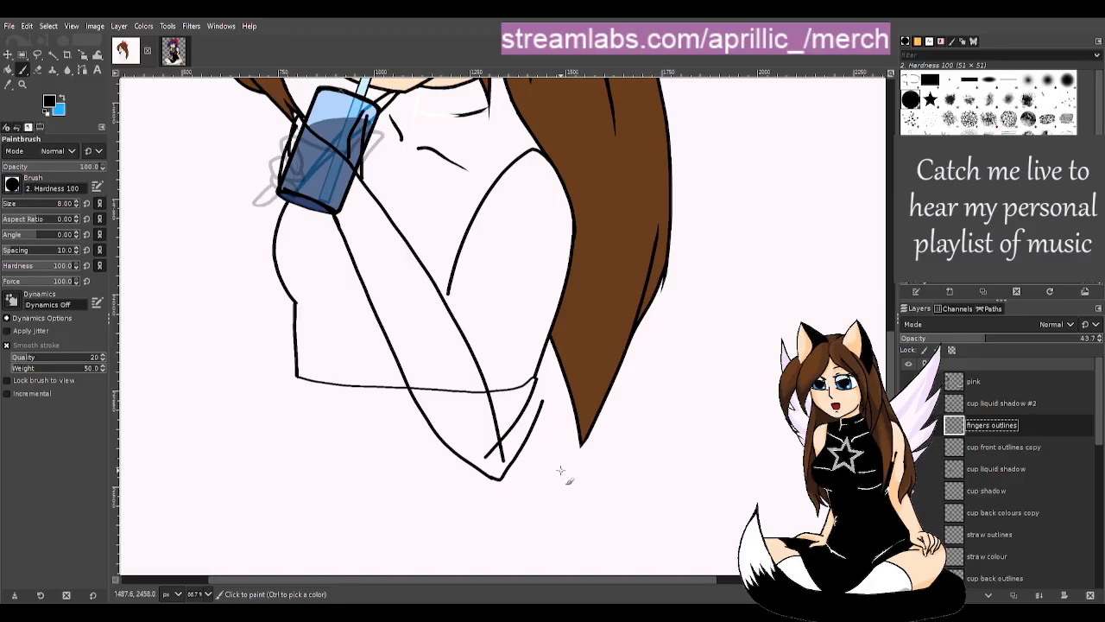
key("shift+e")
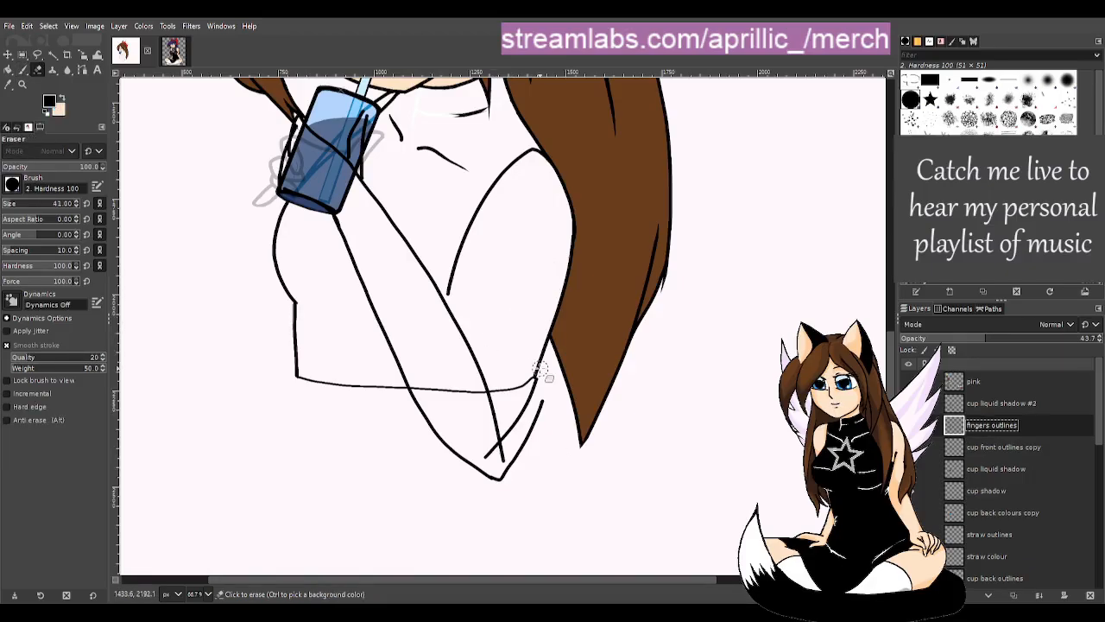
left_click_drag(542, 379, 515, 413)
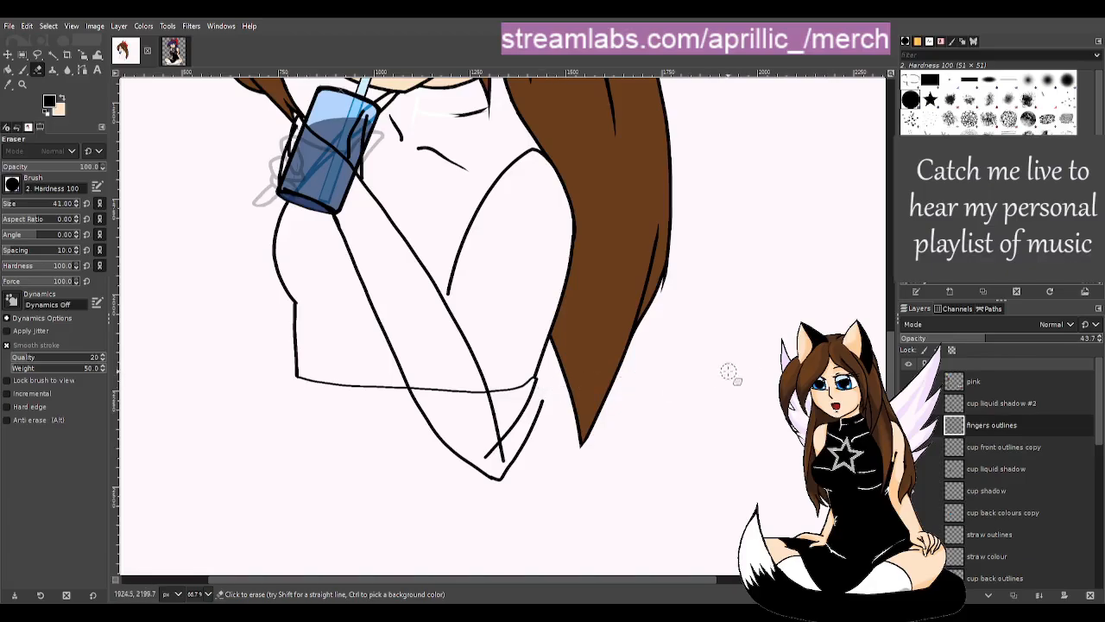
left_click(994, 402)
mouse_move(549, 376)
left_mouse_down()
mouse_move(467, 462)
mouse_move(506, 421)
mouse_move(489, 453)
mouse_move(507, 426)
mouse_move(498, 466)
mouse_move(539, 395)
mouse_move(509, 474)
mouse_move(495, 486)
mouse_move(467, 473)
left_mouse_up()
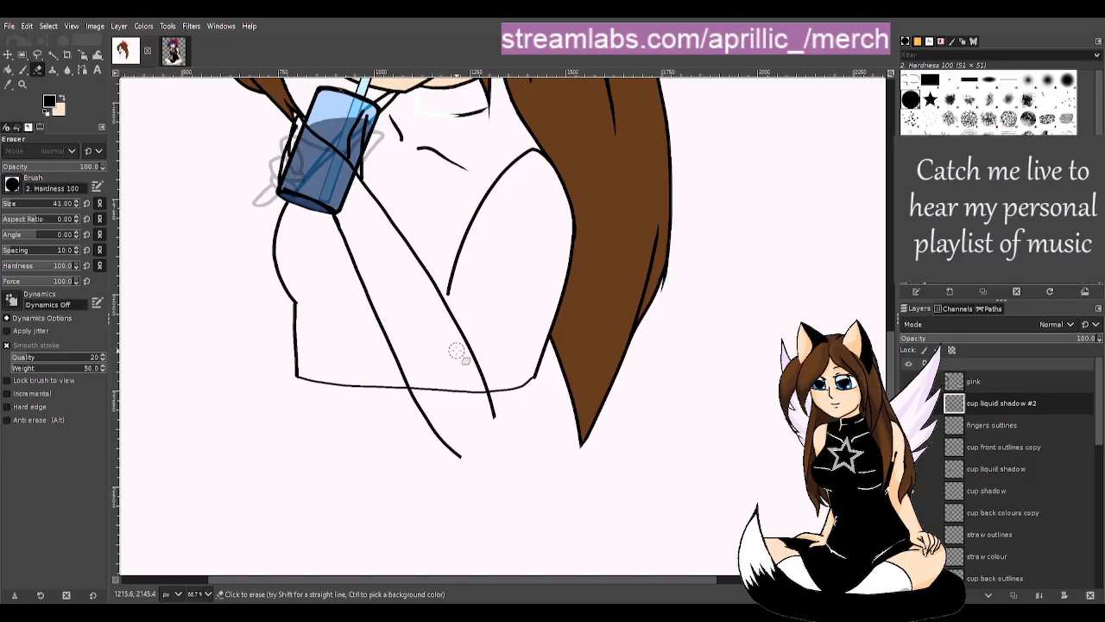
key("p")
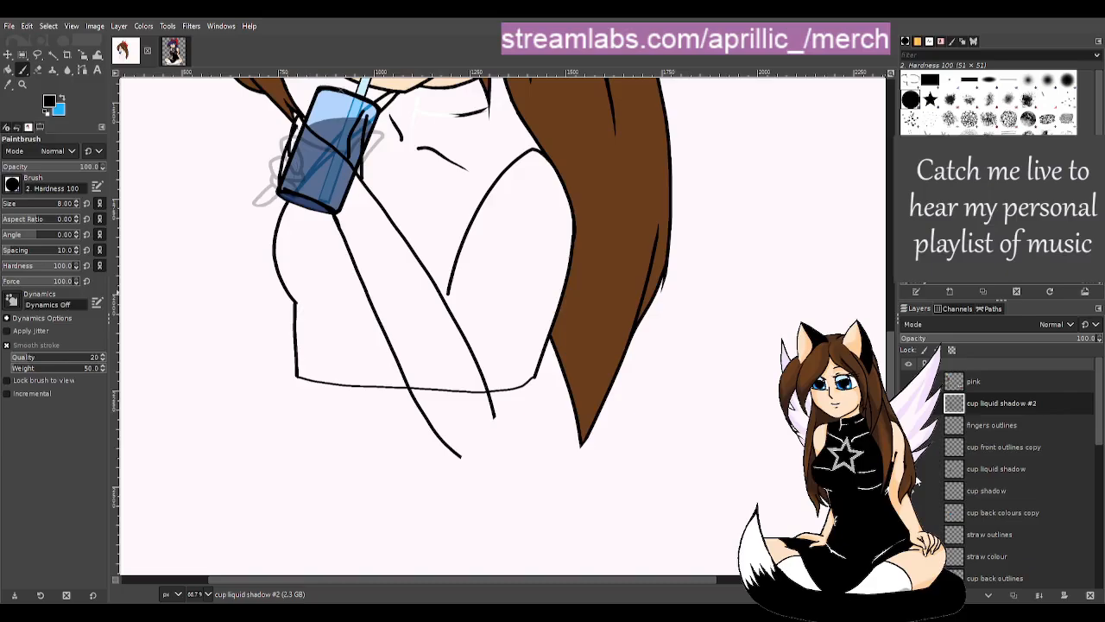
- Create a new hand arm layer and fade the arm sketch lines to grey
key("Return")
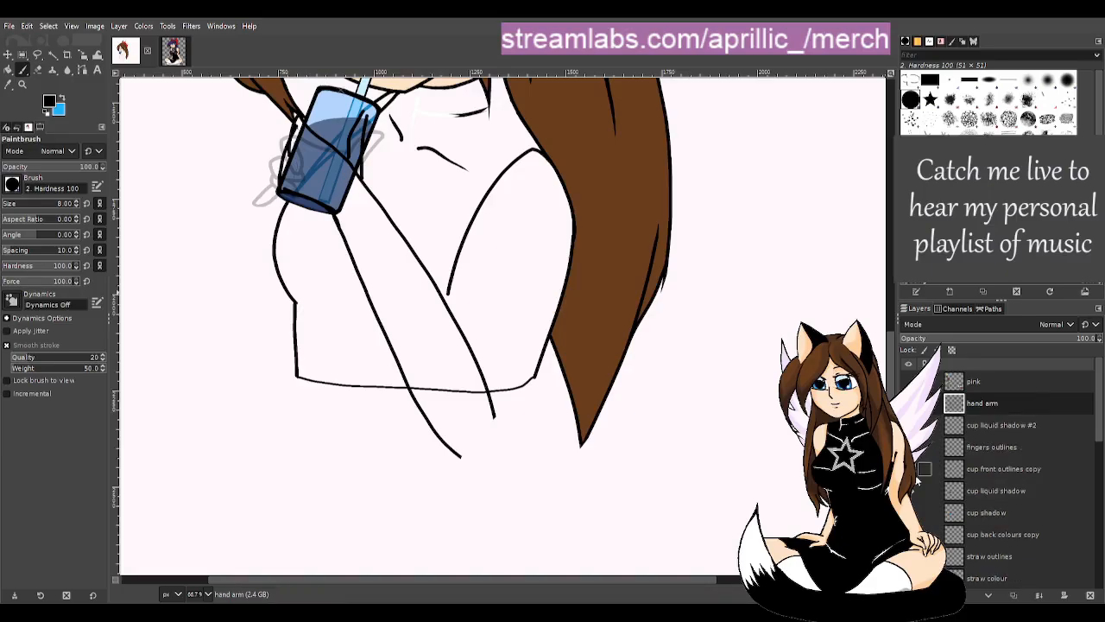
left_click(1018, 427)
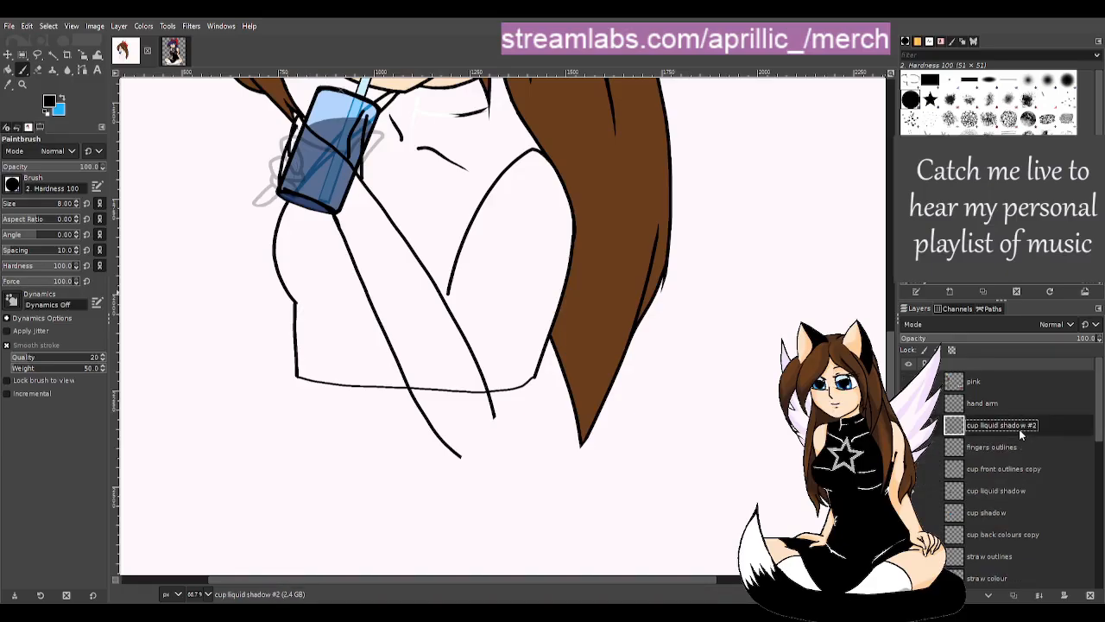
left_click(1025, 340)
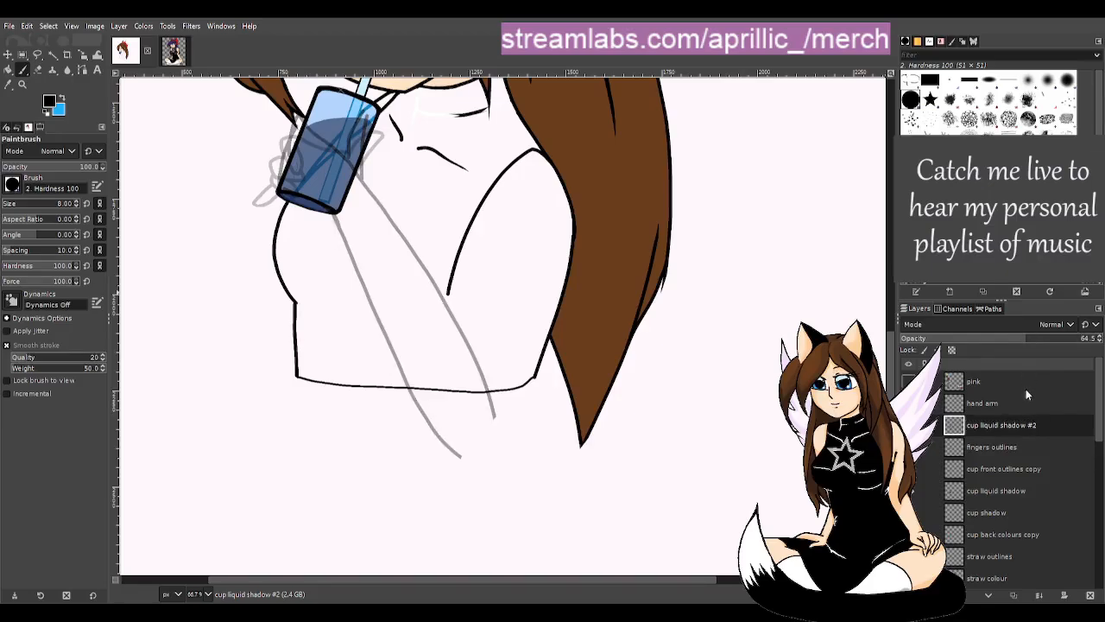
left_click(1005, 406)
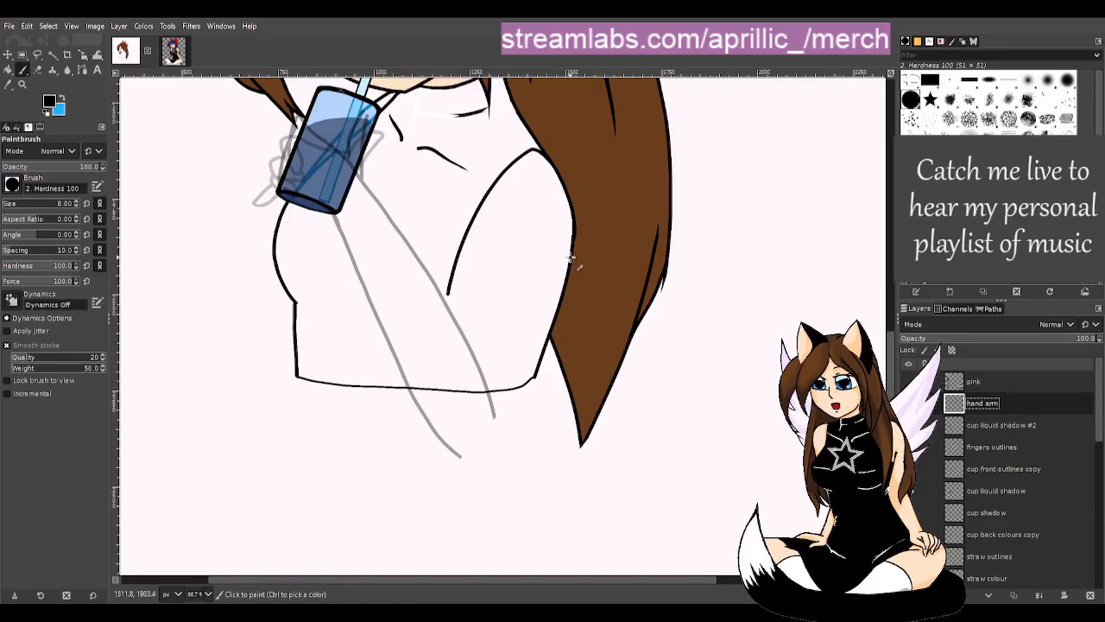
- Trace the upper arm and forearm outlines in black over the grey sketch
mouse_move(537, 372)
left_mouse_down()
mouse_move(451, 492)
mouse_move(462, 450)
mouse_move(368, 343)
mouse_move(326, 209)
left_mouse_up()
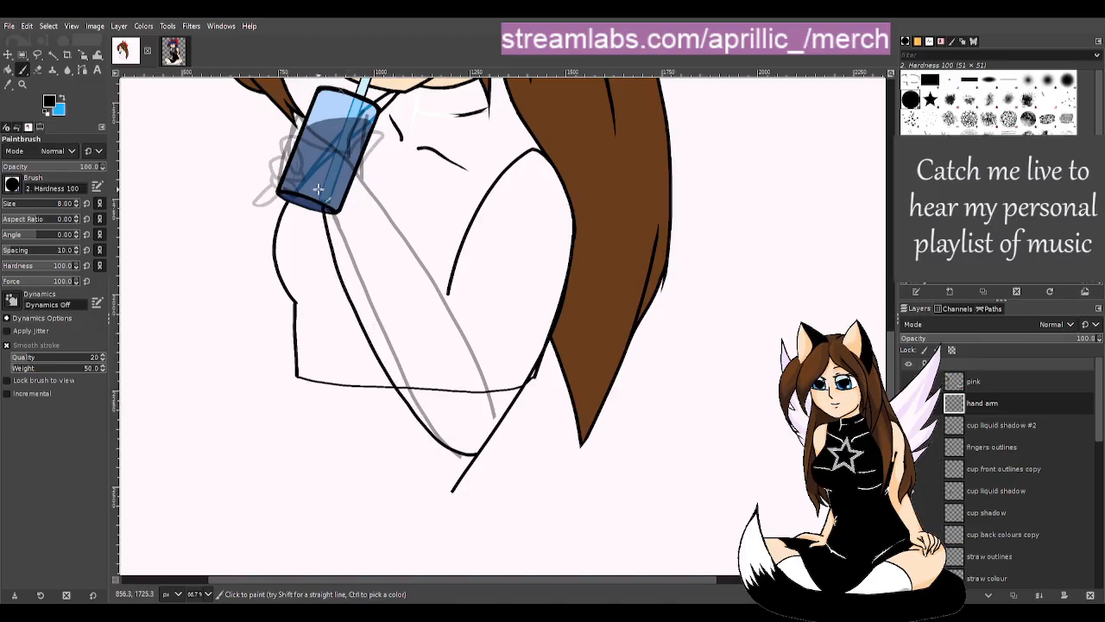
mouse_move(413, 244)
left_mouse_down()
mouse_move(494, 406)
mouse_move(416, 243)
left_mouse_up()
key("ctrl+z")
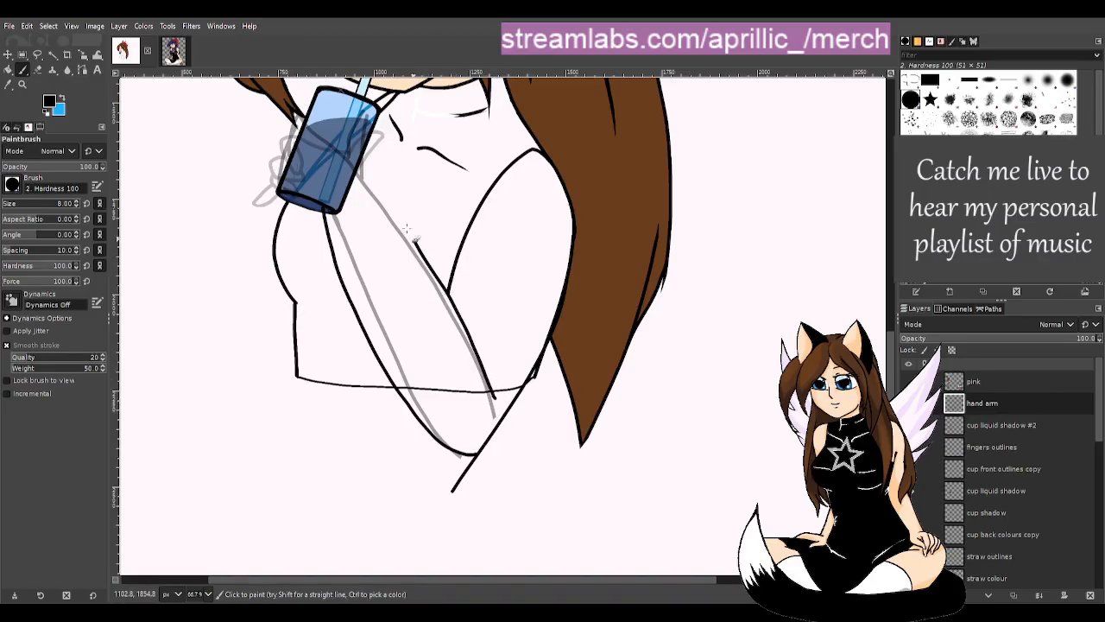
key("ctrl+z")
left_click_drag(484, 364, 392, 235)
key("ctrl+z")
left_click_drag(492, 371, 398, 247)
key("ctrl+z")
key("ctrl+z")
key("ctrl+z")
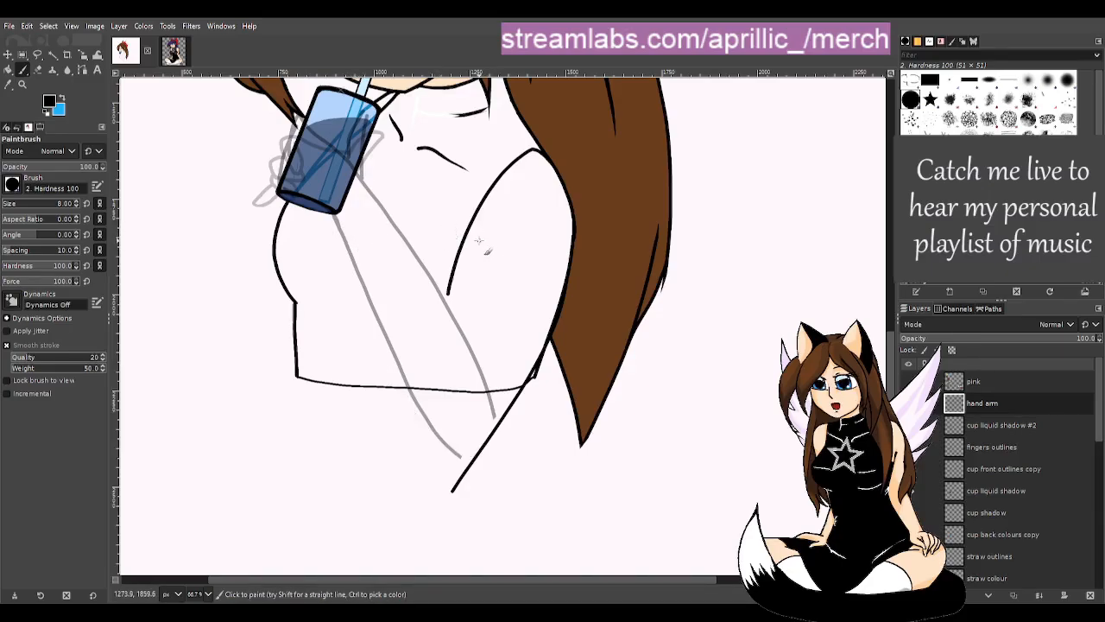
left_click_drag(477, 215, 423, 349)
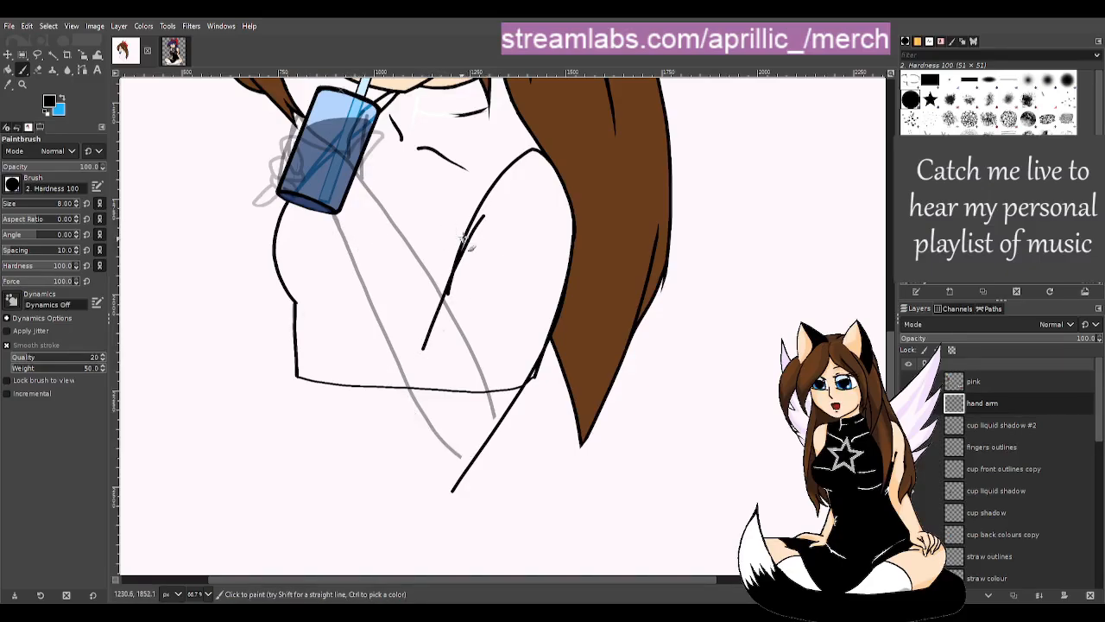
left_click_drag(480, 218, 422, 367)
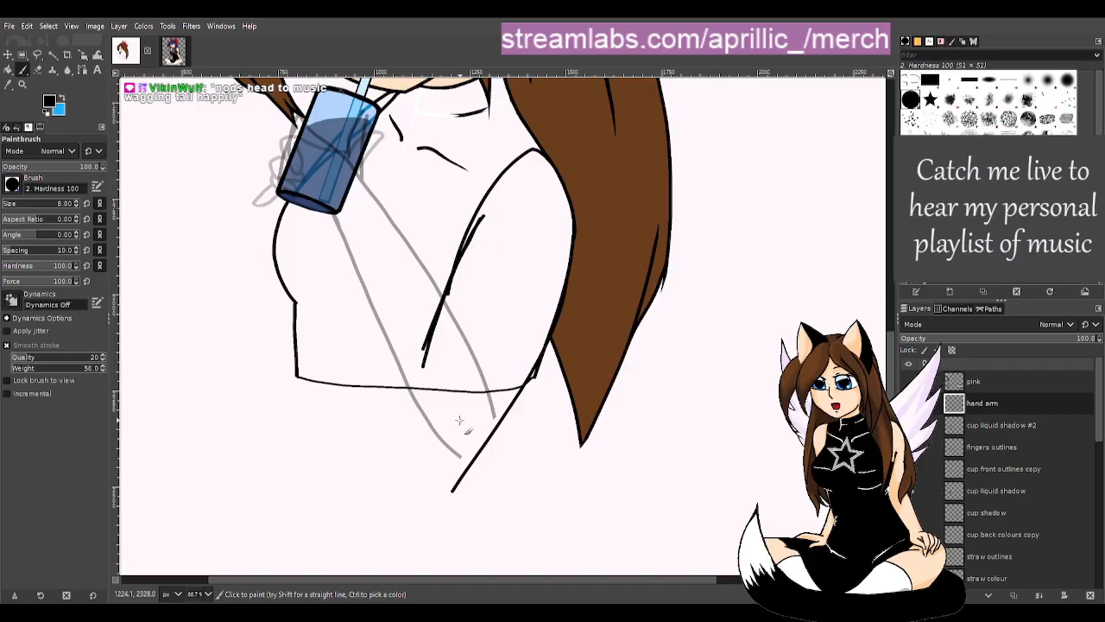
left_click_drag(460, 410, 395, 231)
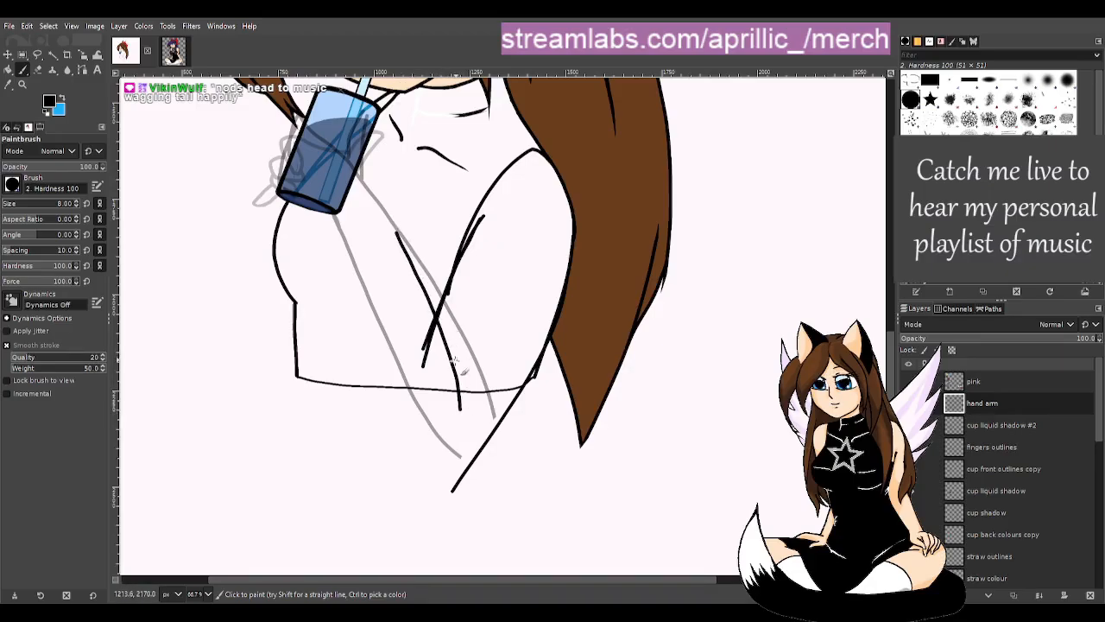
key("ctrl+z")
mouse_move(454, 392)
left_mouse_down()
mouse_move(428, 256)
mouse_move(384, 172)
left_mouse_up()
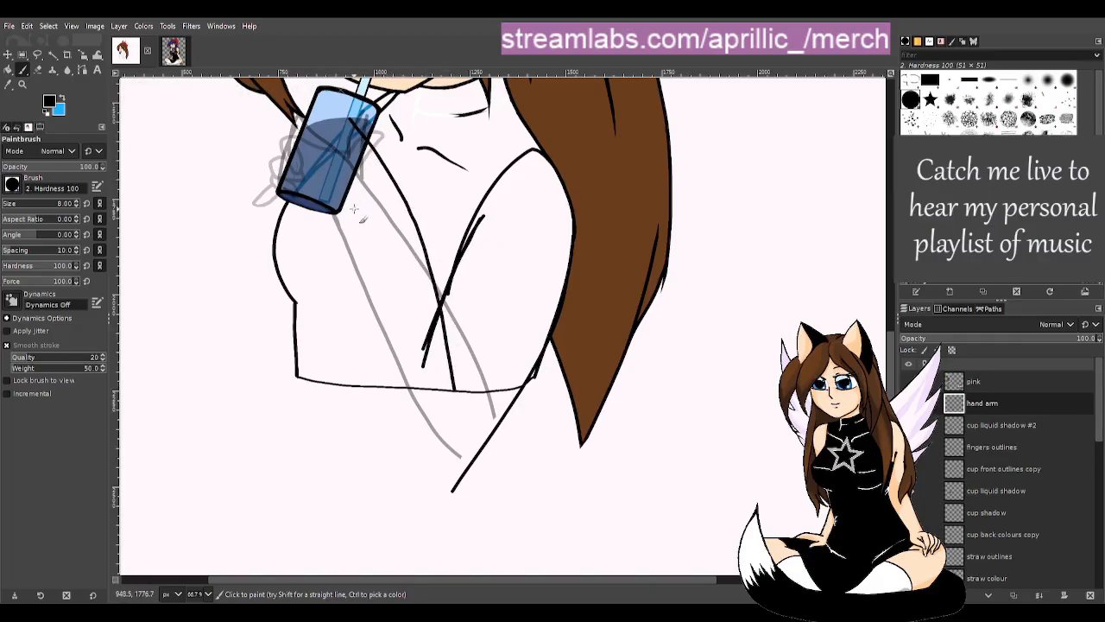
- Draw the fingers' edge along the cup base and the arm's curve toward the elbow
left_click_drag(360, 216, 276, 177)
mouse_move(361, 218)
left_mouse_down()
mouse_move(398, 401)
mouse_move(429, 491)
mouse_move(455, 513)
left_mouse_up()
mouse_move(473, 463)
left_mouse_down()
mouse_move(440, 480)
mouse_move(404, 473)
left_mouse_up()
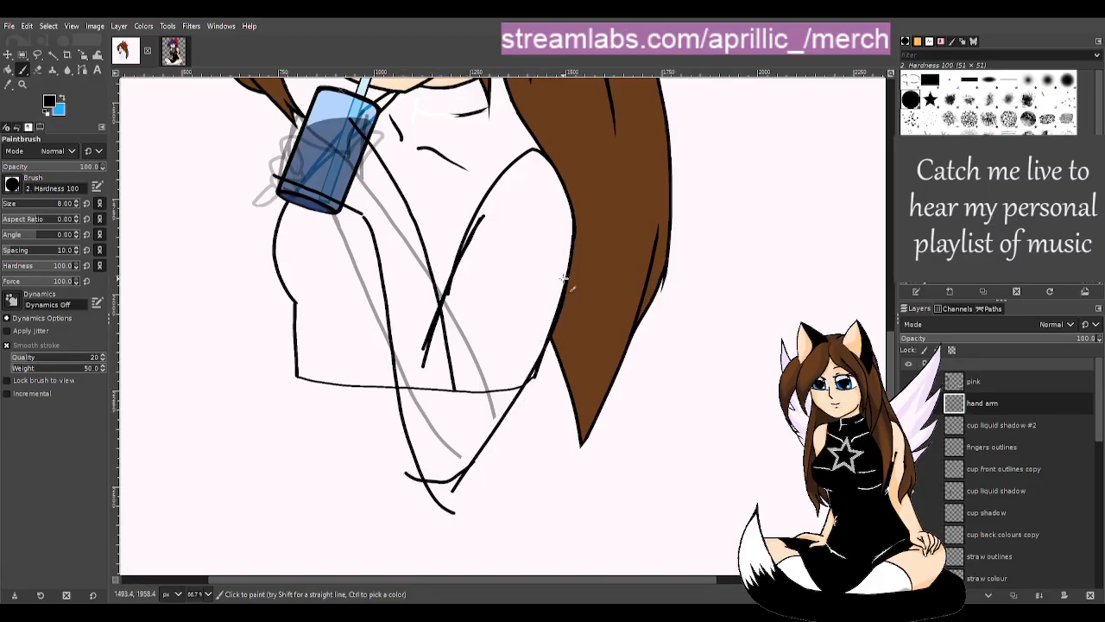
mouse_move(562, 298)
left_mouse_down()
mouse_move(520, 384)
mouse_move(455, 450)
mouse_move(429, 454)
mouse_move(381, 391)
left_mouse_up()
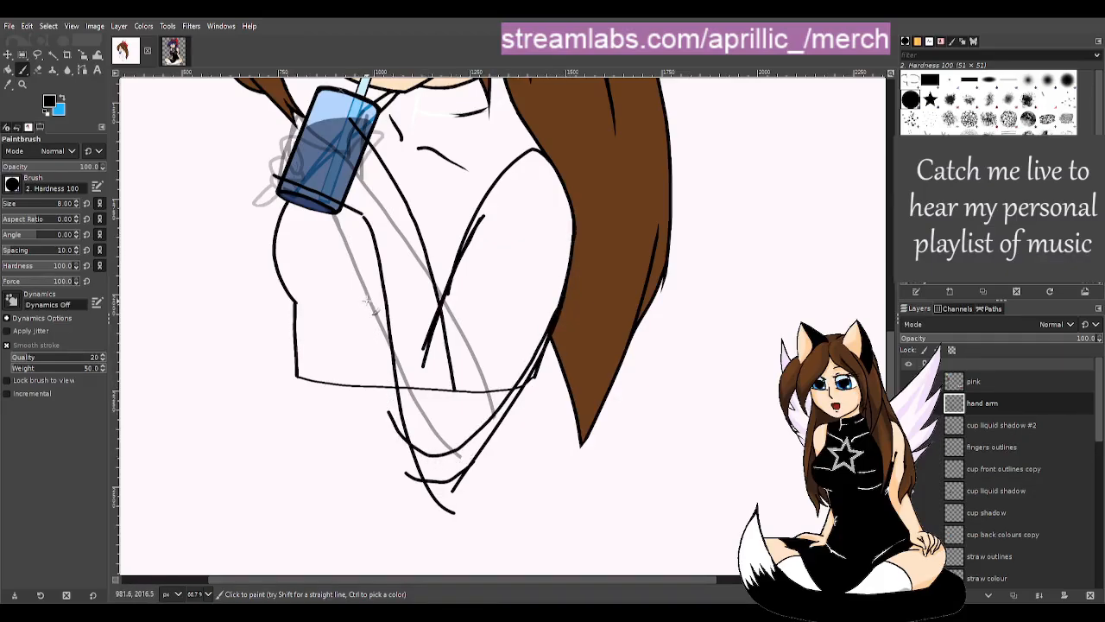
key("ctrl+z")
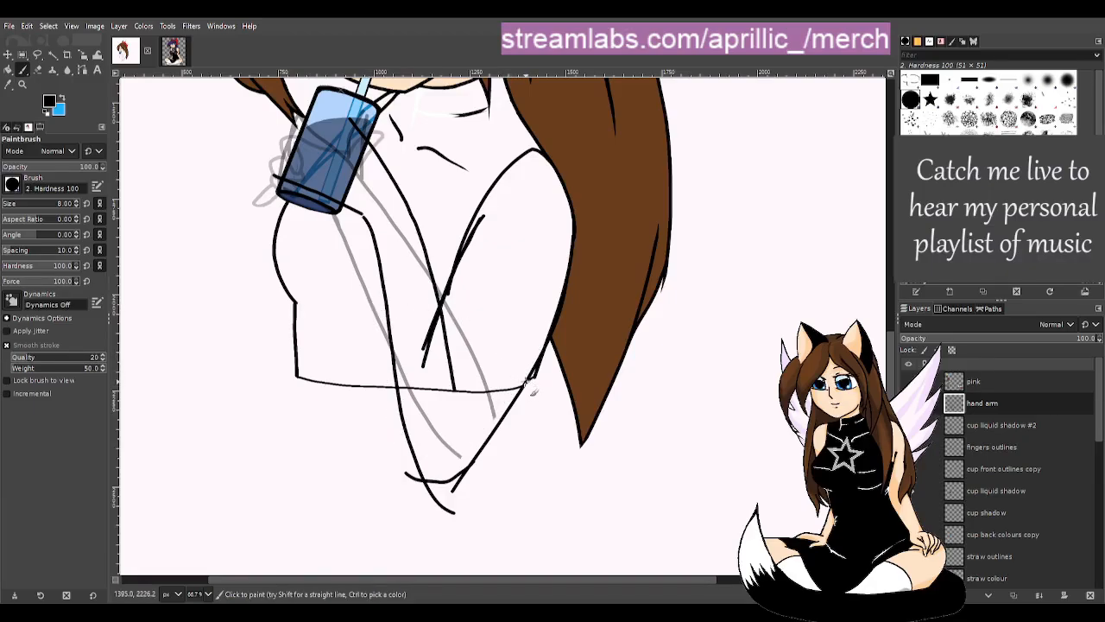
left_click_drag(464, 455, 416, 477)
key("ctrl+z")
mouse_move(500, 423)
left_mouse_down()
mouse_move(439, 469)
mouse_move(412, 472)
left_mouse_up()
key("ctrl+z")
left_click_drag(494, 436, 422, 466)
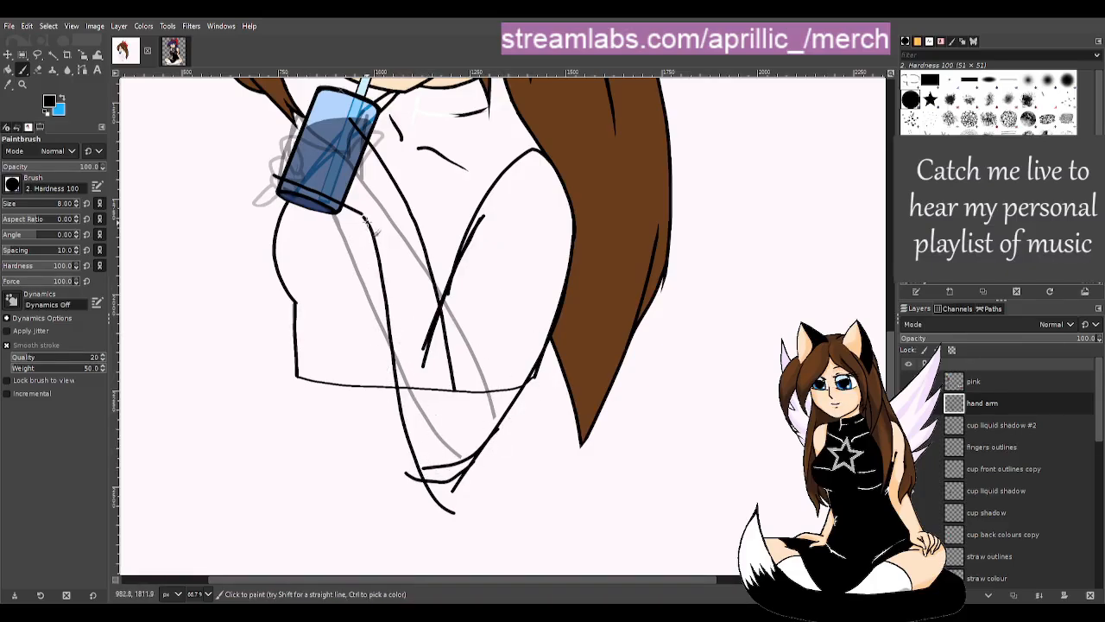
- Draw the arm line from the shoulder down to the rounded elbow
mouse_move(370, 226)
left_mouse_down()
mouse_move(404, 398)
mouse_move(448, 492)
left_mouse_up()
key("ctrl+z")
mouse_move(376, 245)
left_mouse_down()
mouse_move(401, 402)
mouse_move(416, 449)
mouse_move(440, 474)
left_mouse_up()
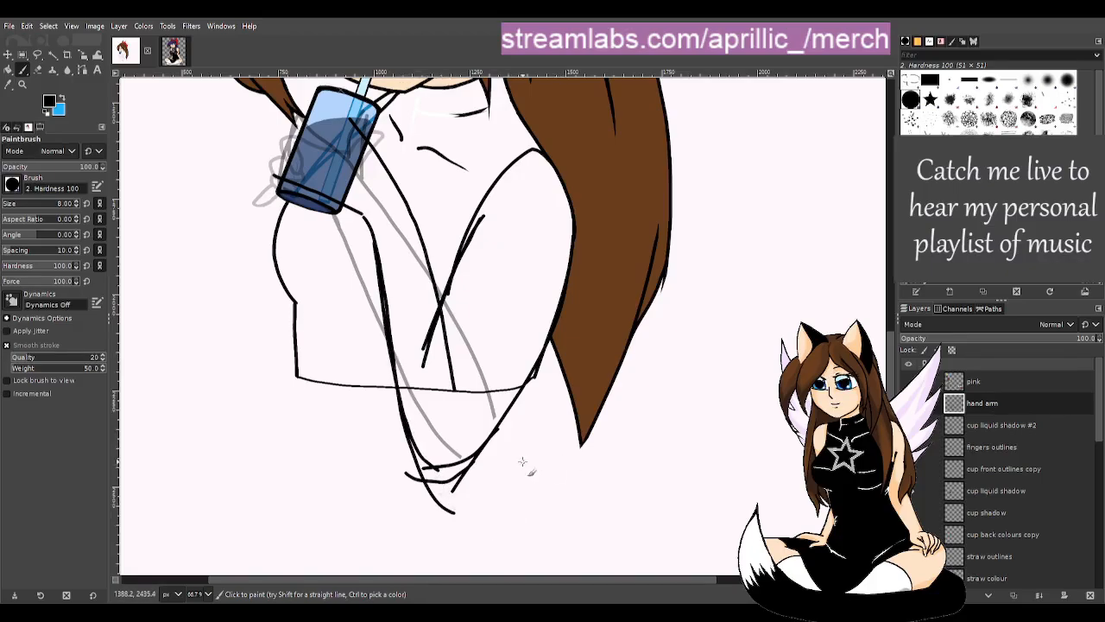
key("u")
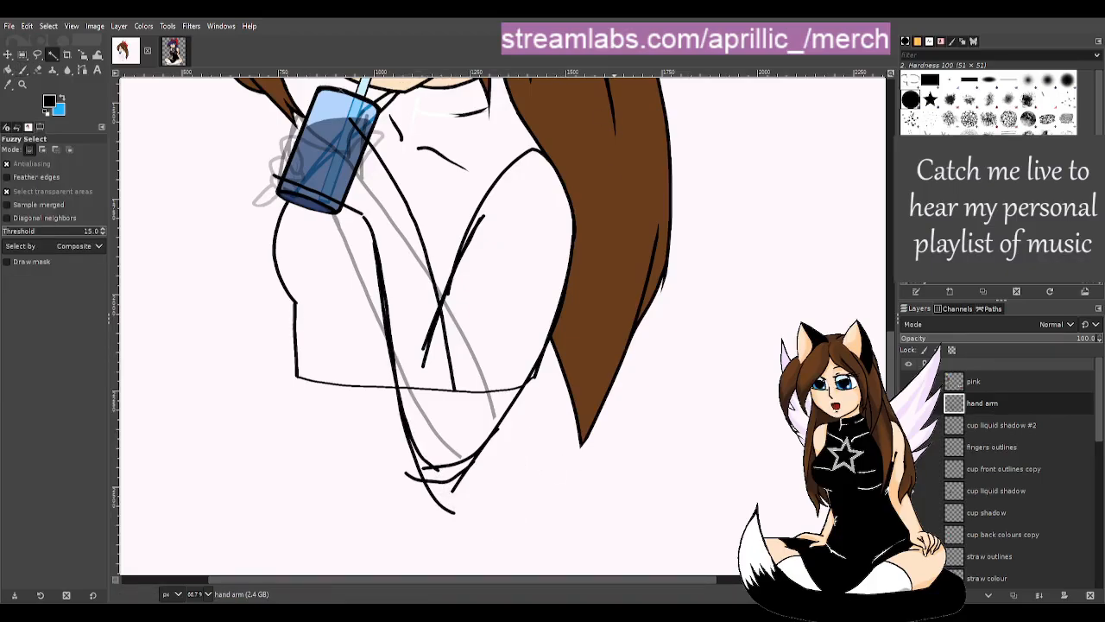
scroll(642, 312, "up", 1)
scroll(642, 312, "down", 1)
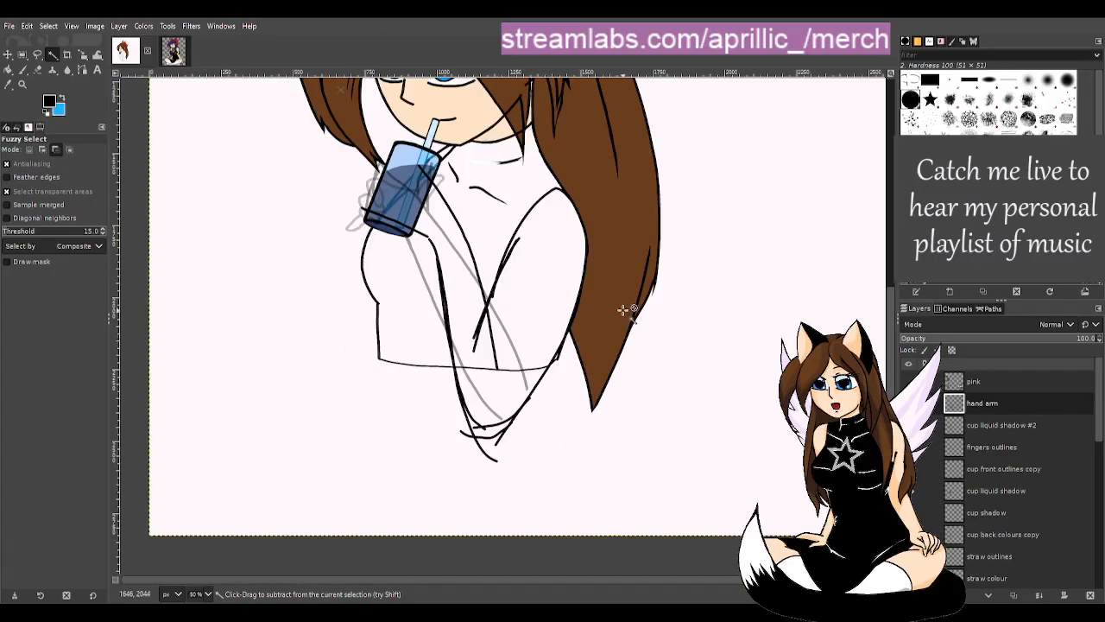
scroll(716, 374, "down", 1)
- Move the 'lines #1 hidden' layer above 'body layers' in the layer stack
scroll(978, 459, "down", 6)
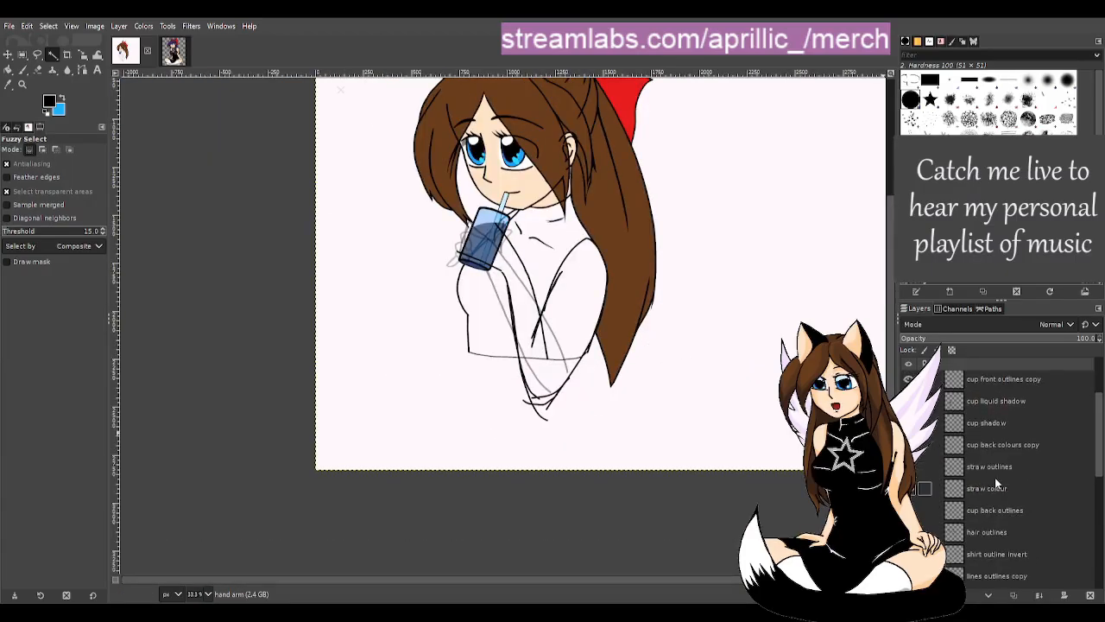
scroll(961, 527, "down", 3)
scroll(923, 518, "down", 2)
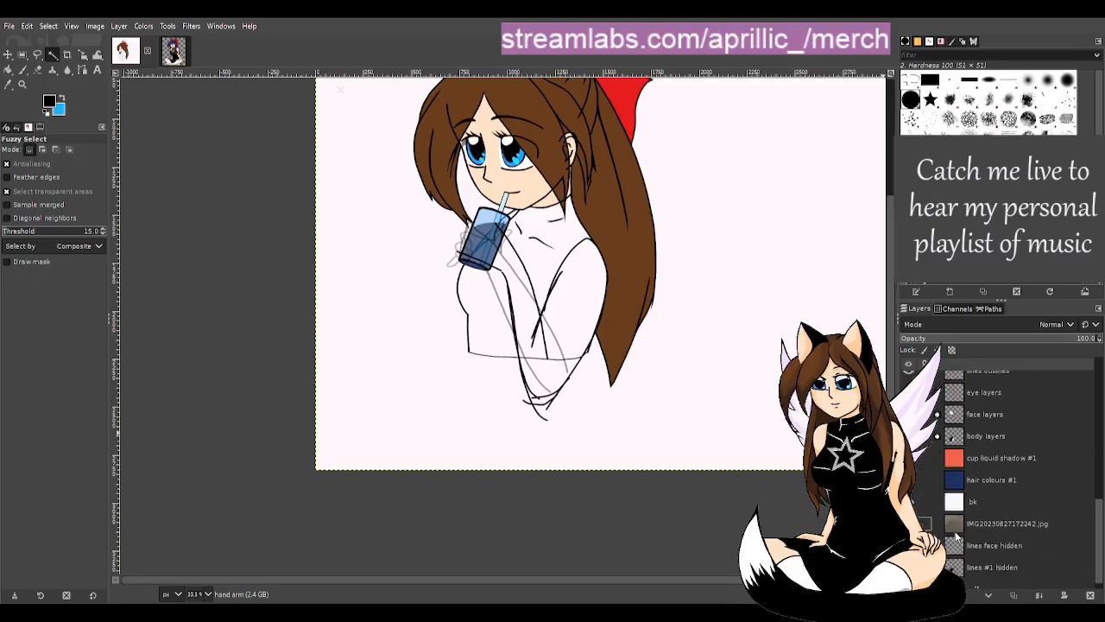
left_click_drag(984, 566, 978, 455)
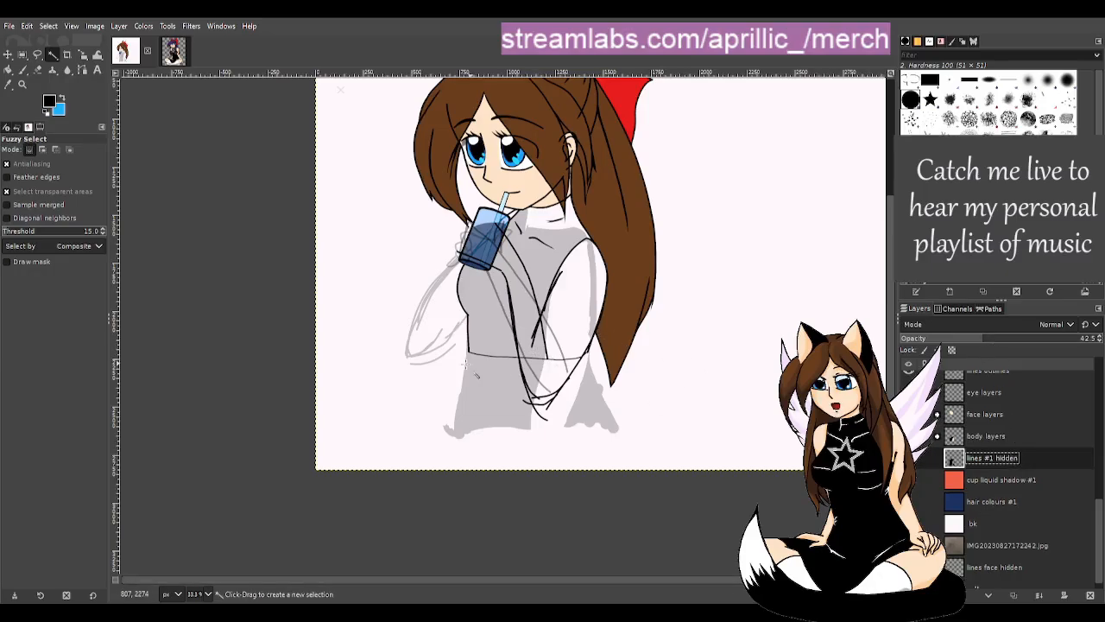
- Show the arm and hand sketch lines and delete the cup liquid shadow #2 layer
scroll(500, 361, "up", 2)
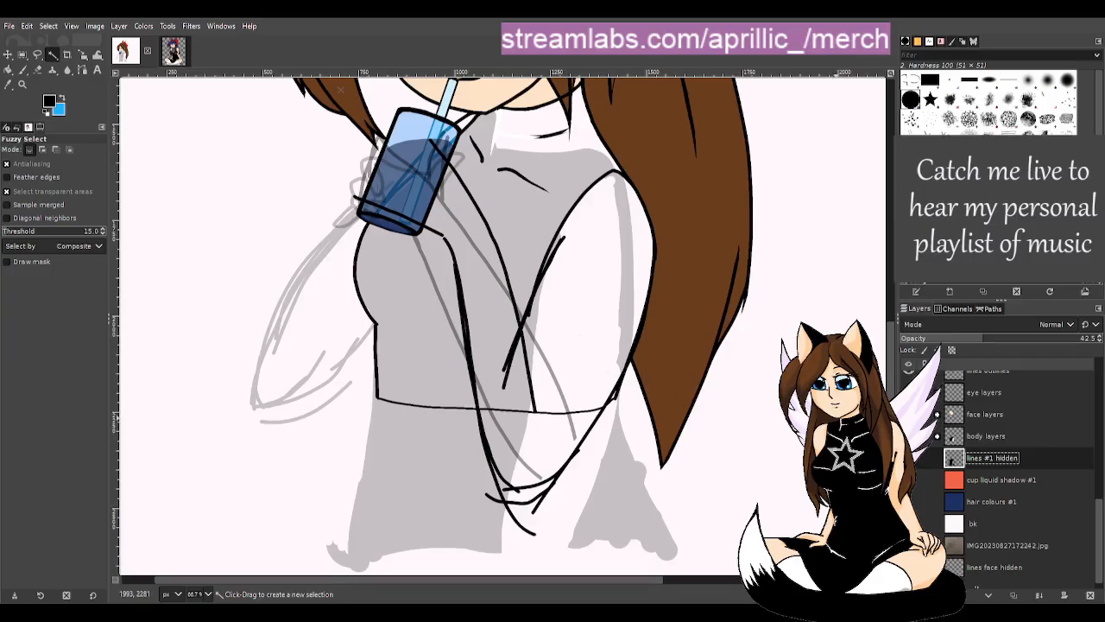
scroll(974, 449, "up", 5)
scroll(979, 420, "up", 2)
left_click(994, 425)
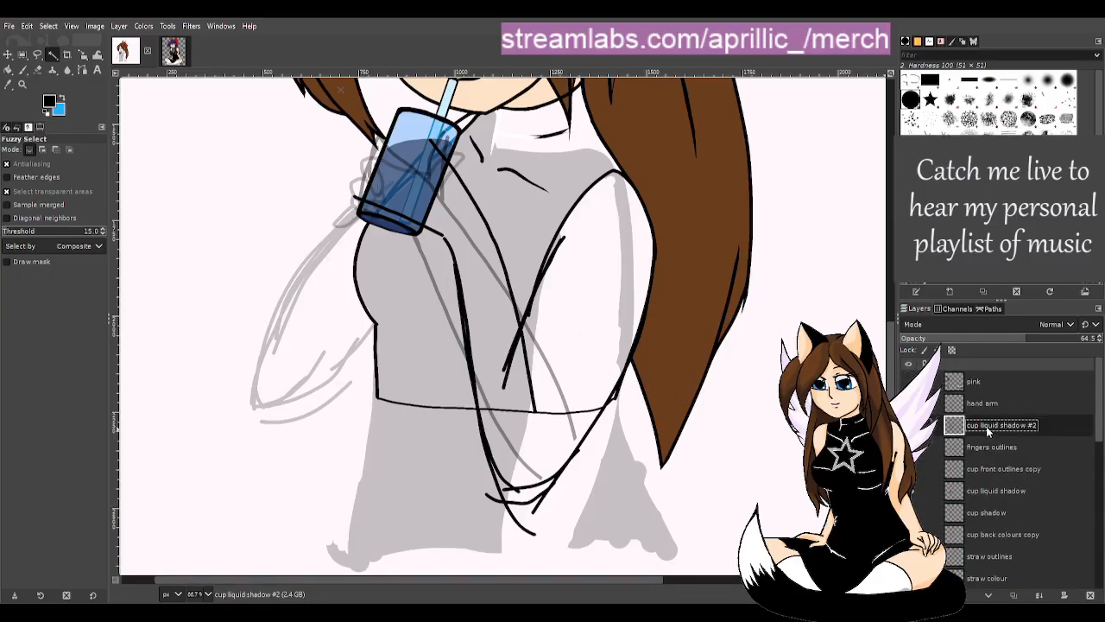
left_click(908, 404)
left_click(1090, 595)
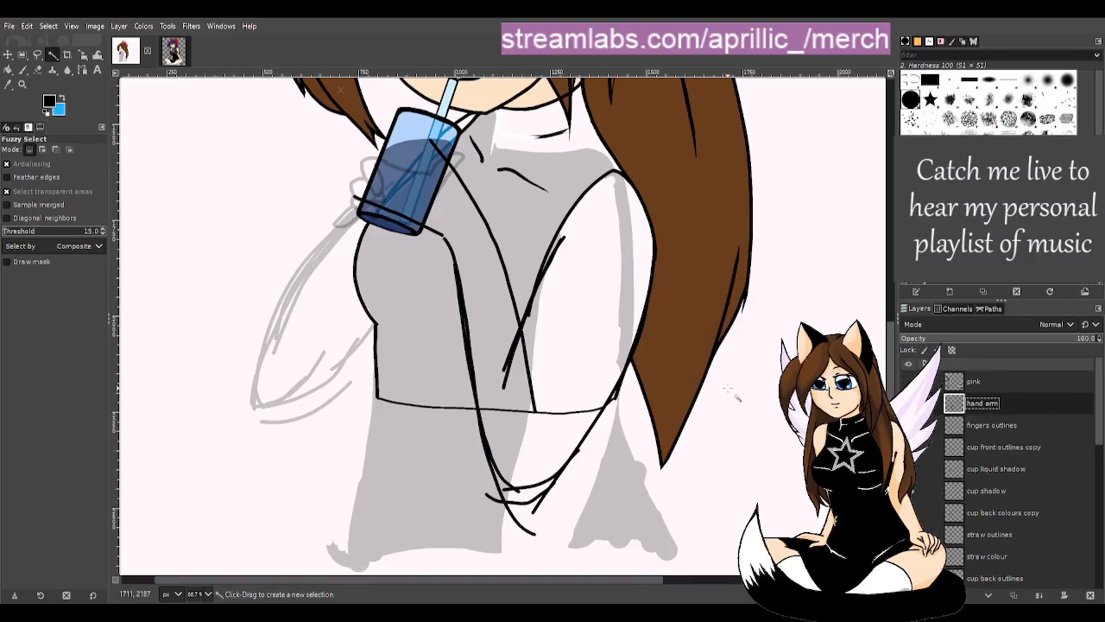
- Erase the extra and crossing sketch lines at the elbow and thin the arm's left outline
key("shift+e")
left_click_drag(553, 493, 534, 505)
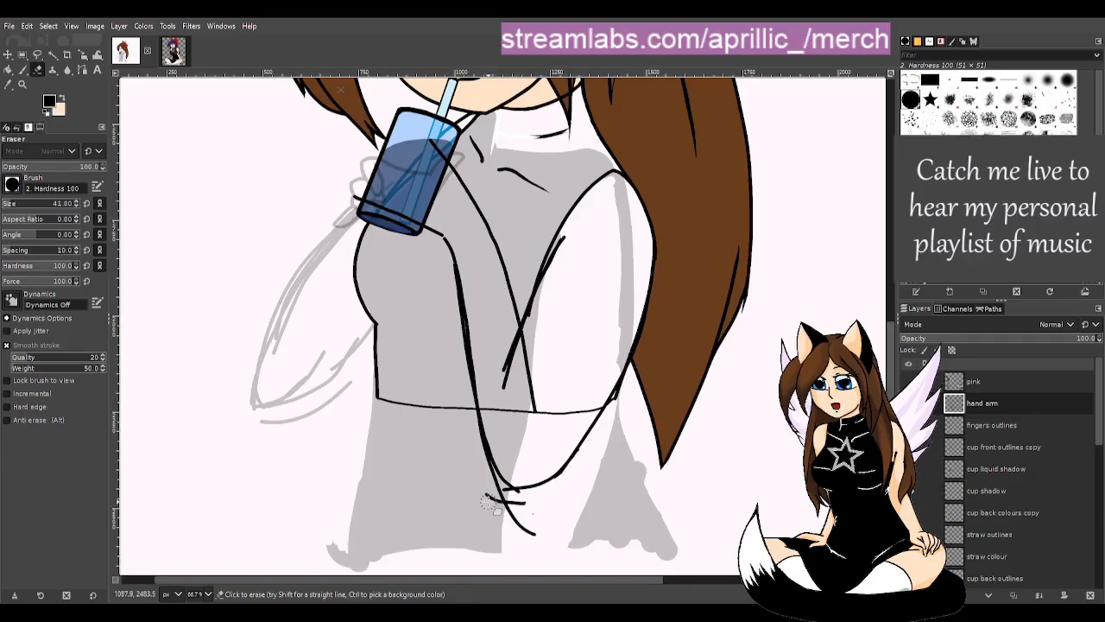
mouse_move(495, 504)
left_mouse_down()
mouse_move(552, 518)
mouse_move(485, 488)
mouse_move(539, 535)
left_mouse_up()
left_click_drag(471, 422, 441, 263)
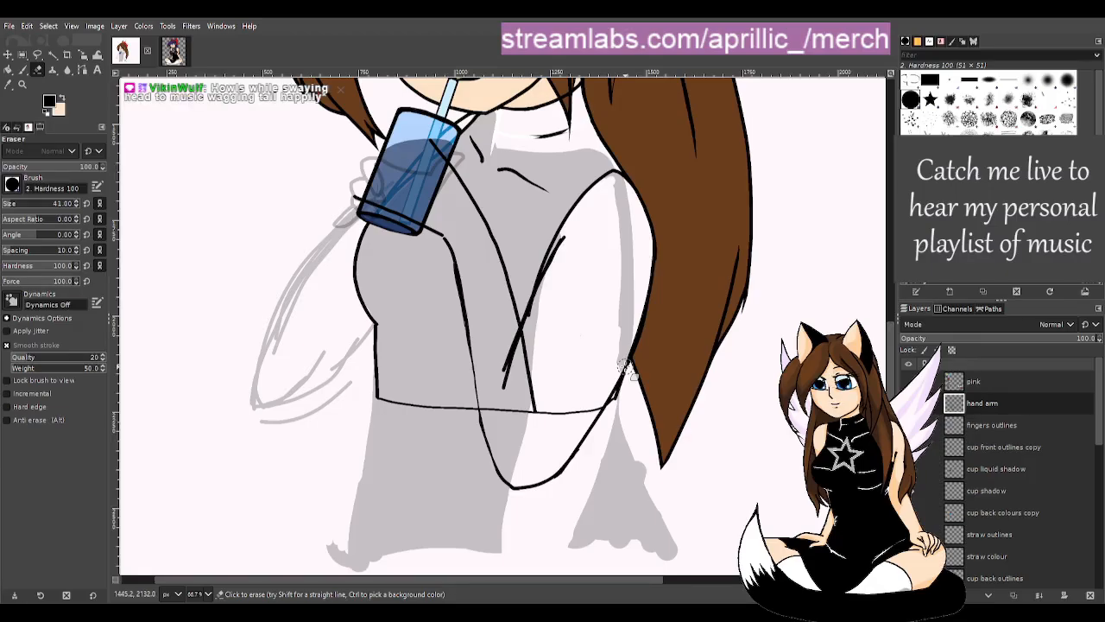
mouse_move(528, 341)
left_mouse_down()
mouse_move(529, 443)
mouse_move(515, 421)
left_mouse_up()
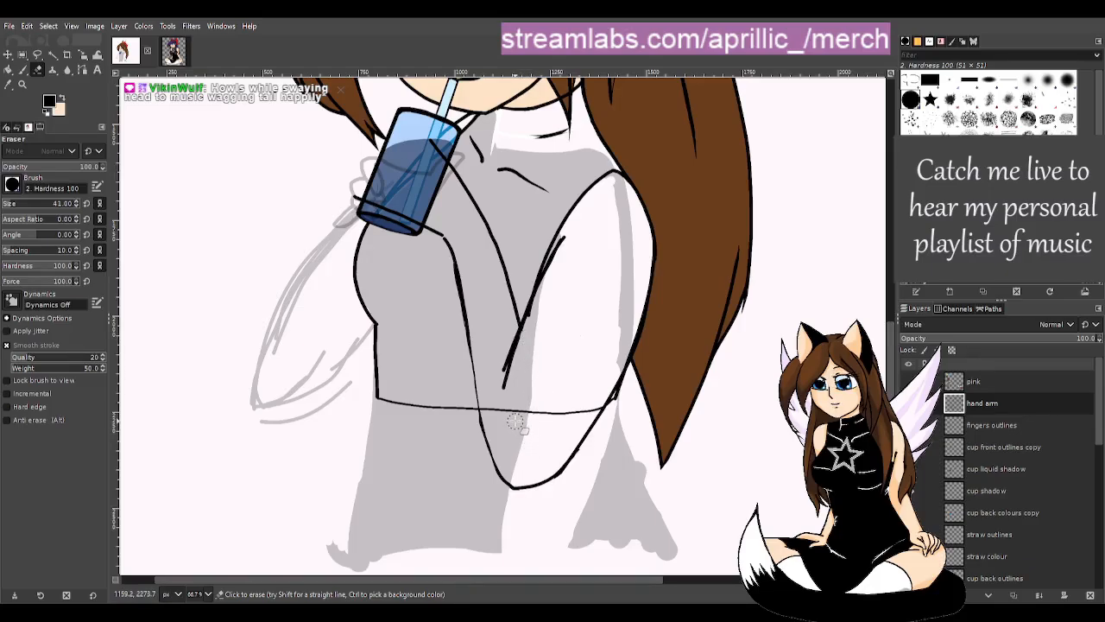
- Redraw the inner arm line from the shoulder down toward the elbow, retrying until it fits
key("p")
left_click_drag(563, 239, 505, 387)
key("ctrl+z")
left_click_drag(563, 239, 517, 413)
key("ctrl+z")
left_click_drag(553, 259, 504, 393)
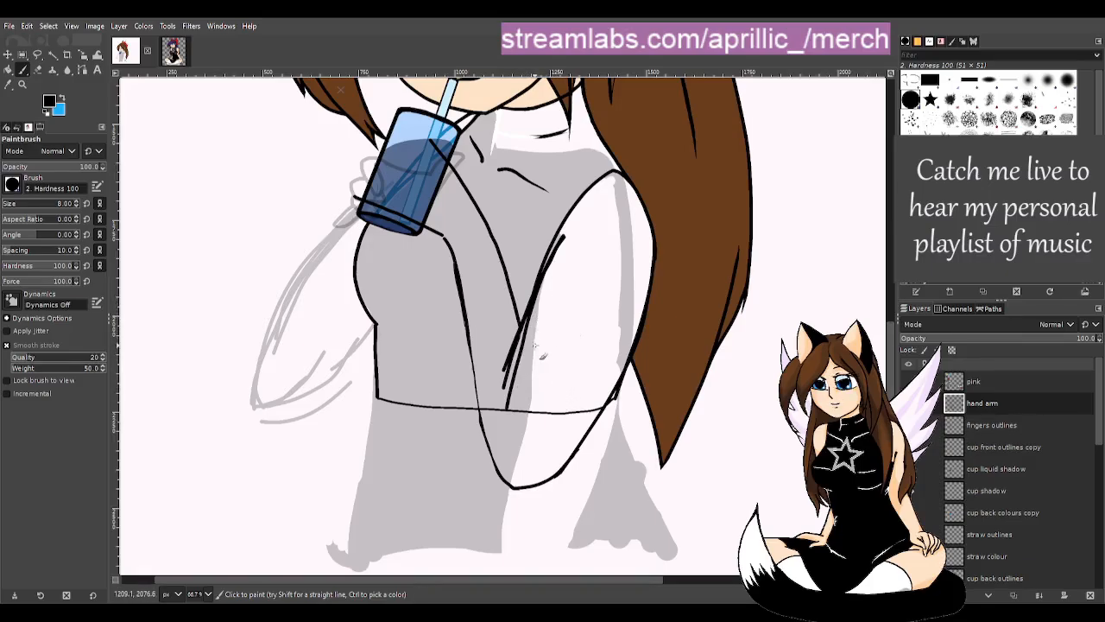
left_click_drag(528, 345, 520, 422)
- Erase the thin inner arm line and its stray strokes
key("shift+e")
mouse_move(571, 232)
left_mouse_down()
mouse_move(545, 279)
mouse_move(533, 364)
left_mouse_up()
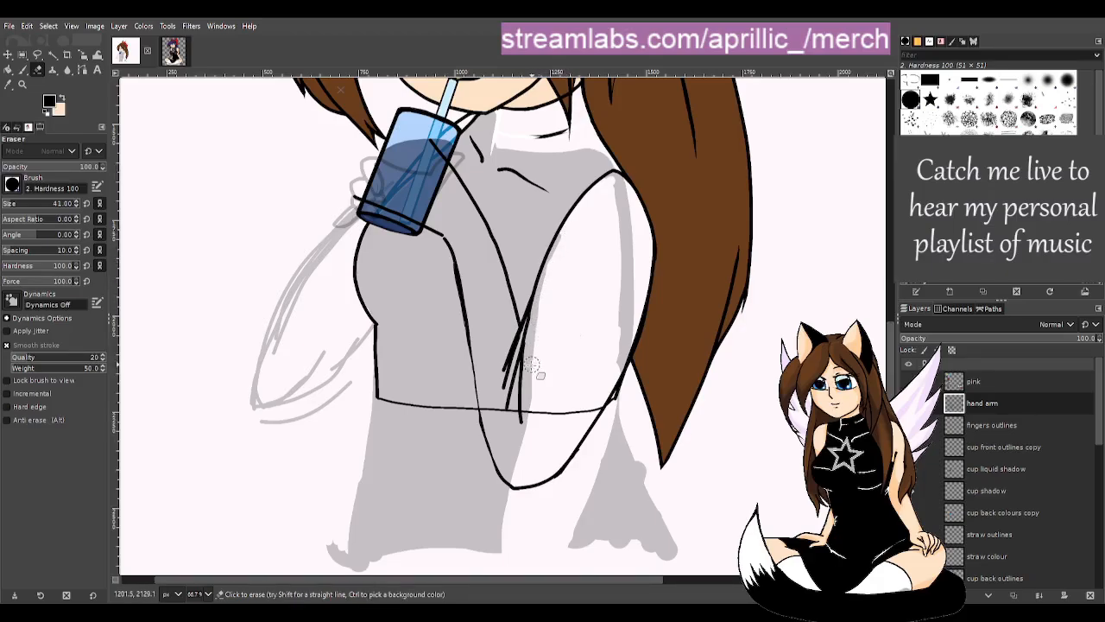
mouse_move(524, 294)
left_mouse_down()
mouse_move(511, 399)
mouse_move(510, 381)
left_mouse_up()
mouse_move(523, 292)
left_mouse_down()
mouse_move(523, 373)
mouse_move(508, 423)
left_mouse_up()
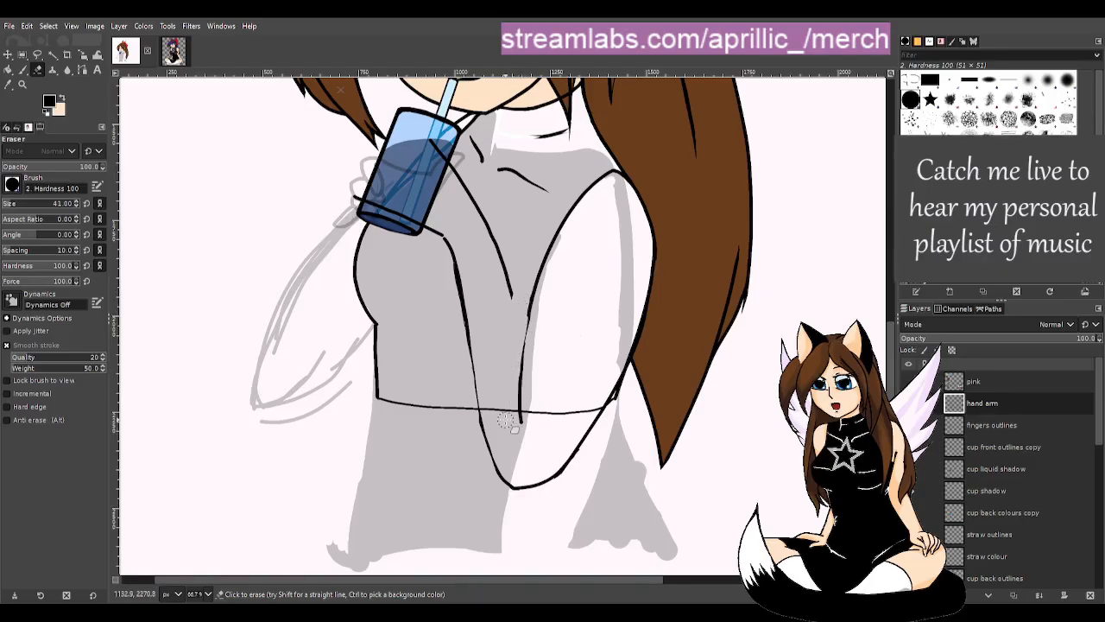
- Paint two fresh black lines along the arm's lower curve
key("p")
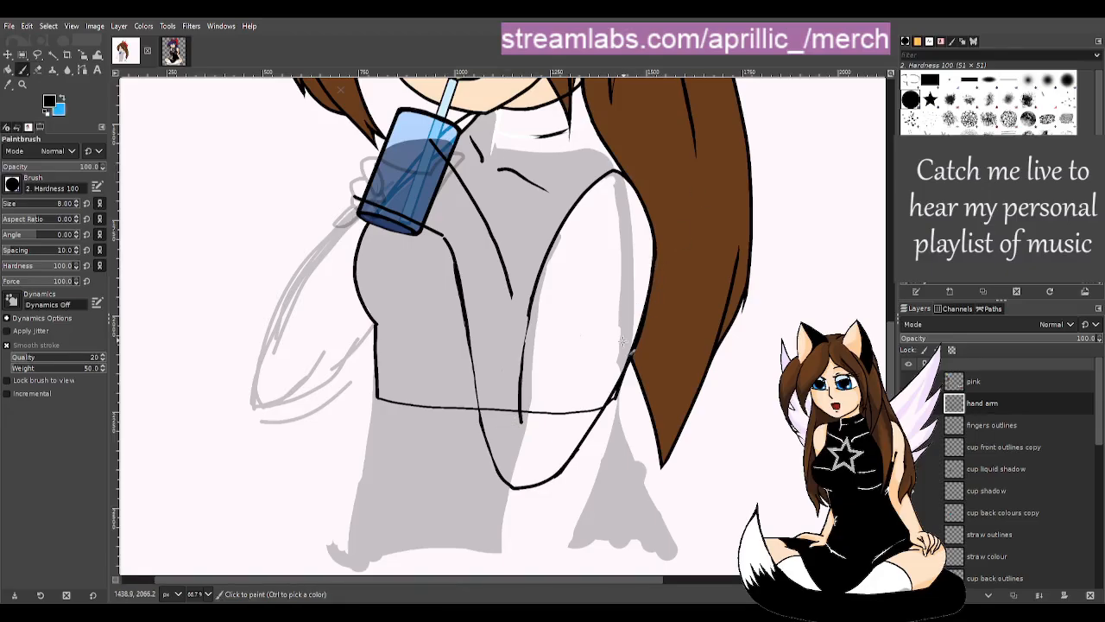
left_click_drag(610, 405, 569, 465)
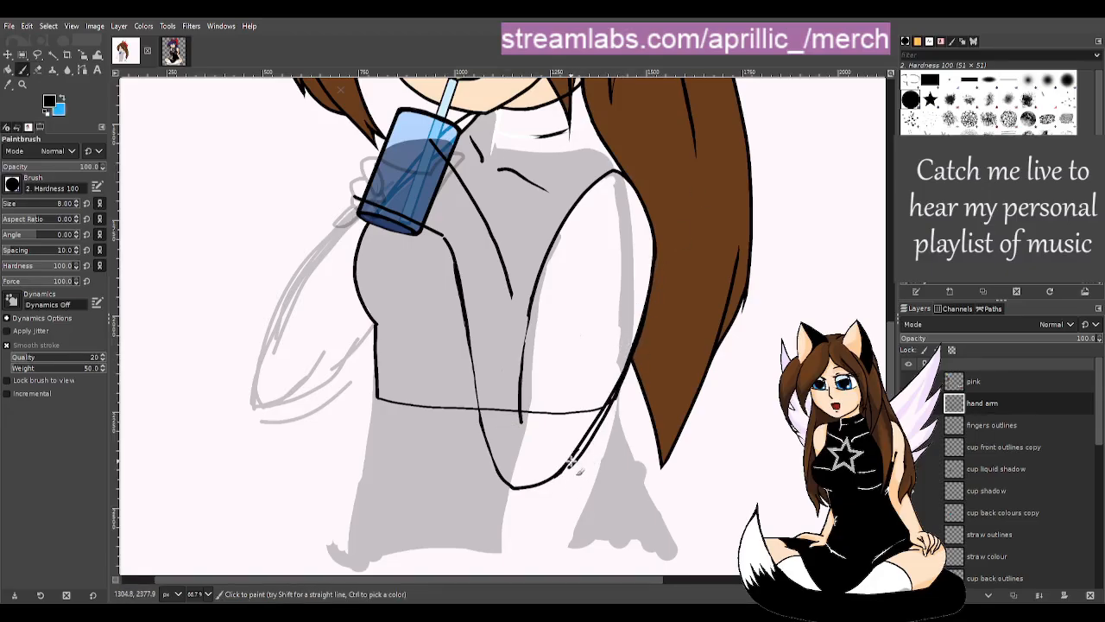
mouse_move(613, 396)
left_mouse_down()
mouse_move(593, 435)
mouse_move(558, 469)
mouse_move(499, 482)
mouse_move(538, 486)
mouse_move(596, 456)
mouse_move(598, 440)
mouse_move(587, 461)
mouse_move(641, 336)
mouse_move(594, 460)
mouse_move(613, 398)
mouse_move(579, 474)
left_mouse_up()
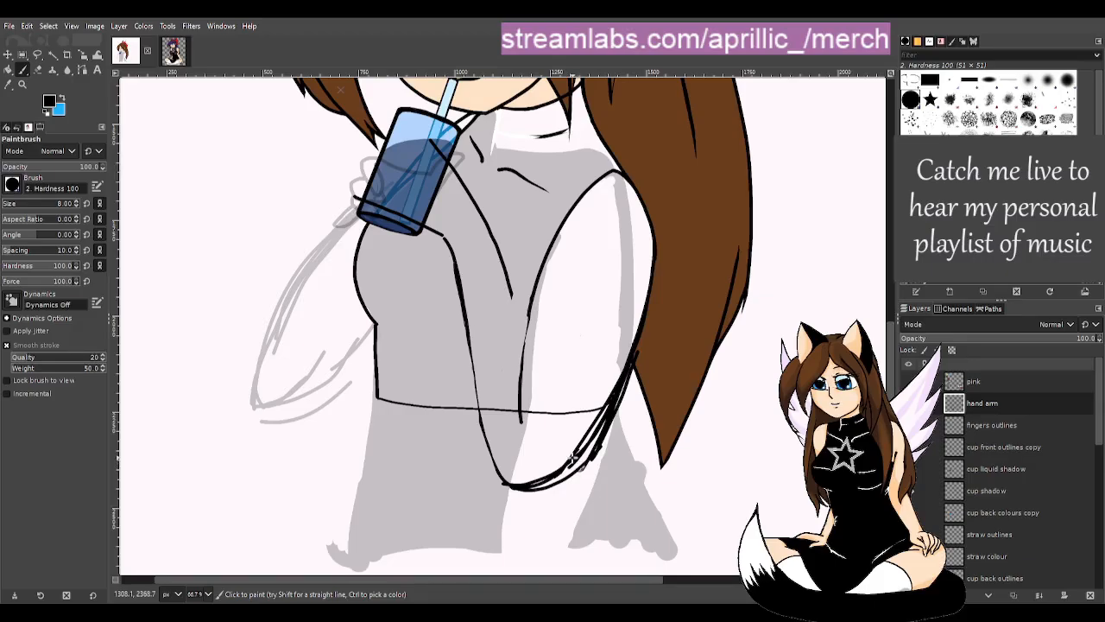
- Erase the rough, doubled outer arm strands and smooth the bend at the arm's bottom
key("shift+e")
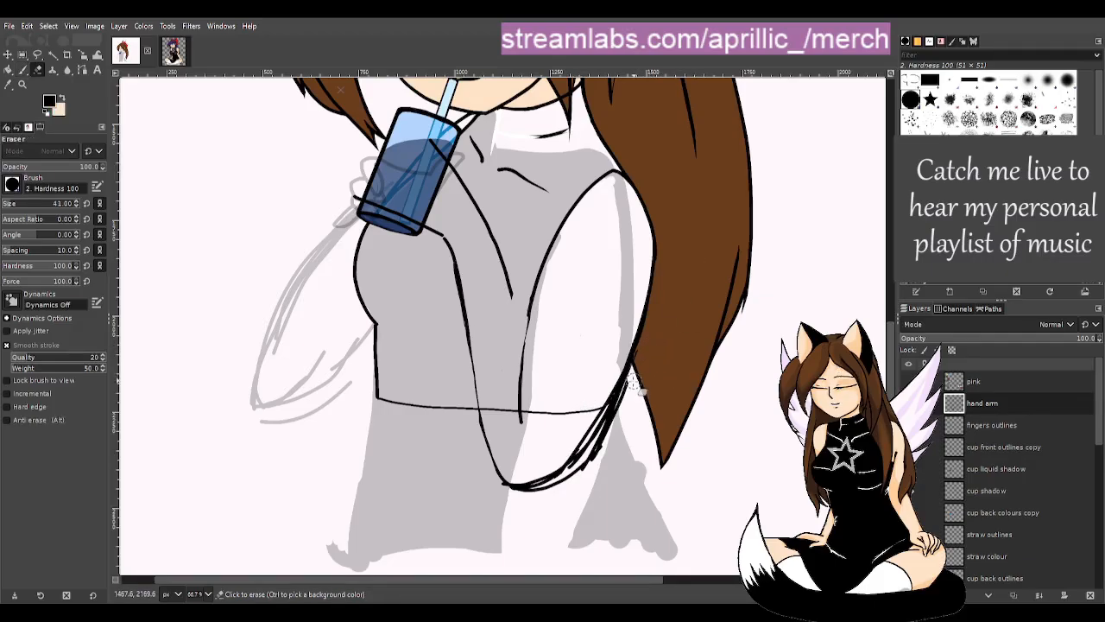
left_click_drag(635, 377, 599, 477)
left_click_drag(642, 348, 630, 399)
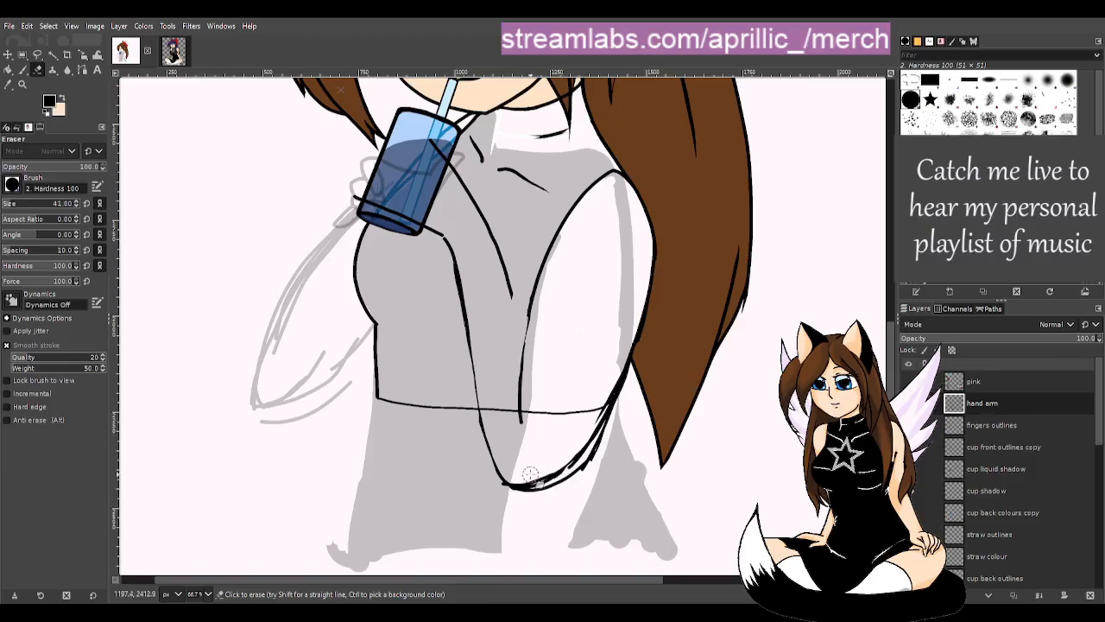
mouse_move(535, 477)
left_mouse_down()
mouse_move(566, 467)
mouse_move(609, 378)
left_mouse_up()
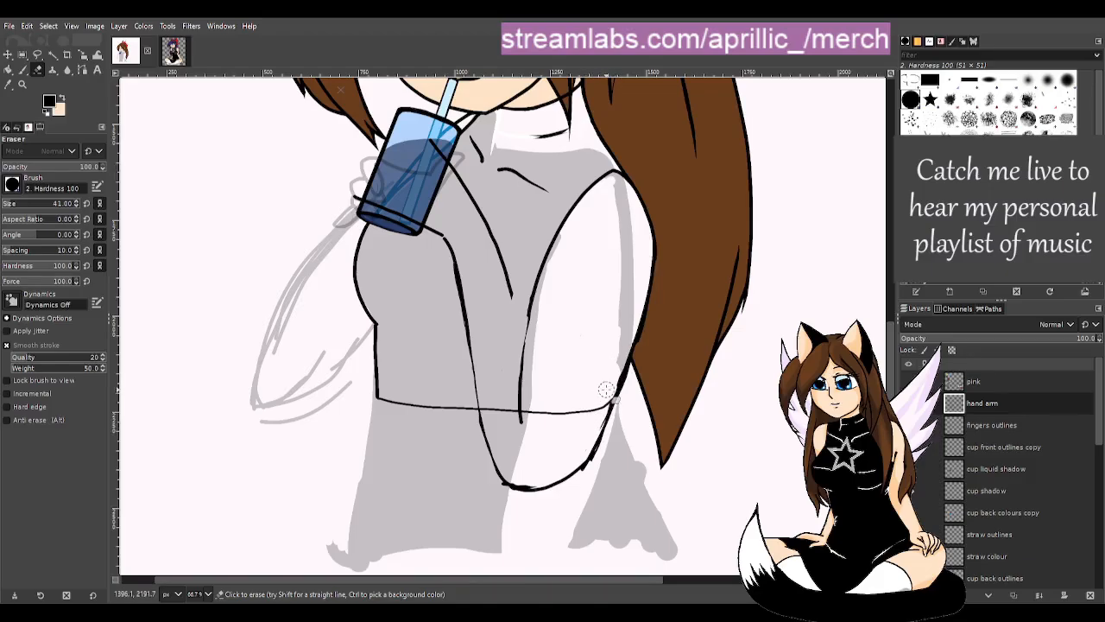
left_click_drag(596, 419, 622, 360)
left_click_drag(492, 496, 510, 497)
- Thicken the arm outline below the cup and along its lower right side
key("p")
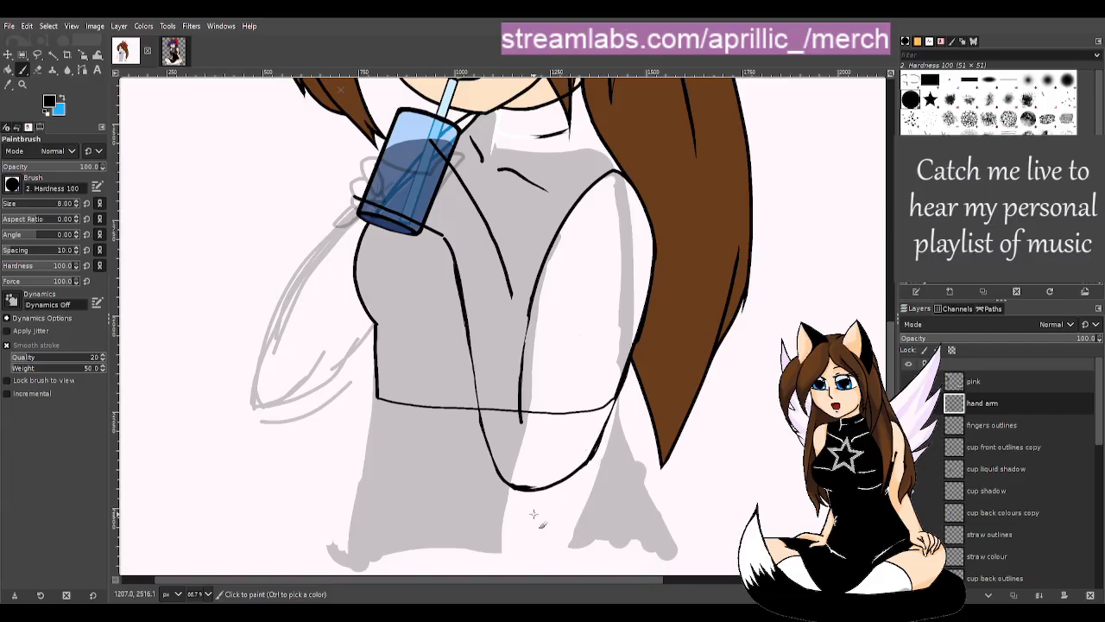
left_click_drag(461, 281, 471, 318)
mouse_move(454, 257)
left_mouse_down()
mouse_move(488, 407)
mouse_move(543, 511)
mouse_move(535, 506)
mouse_move(543, 516)
mouse_move(576, 483)
left_mouse_up()
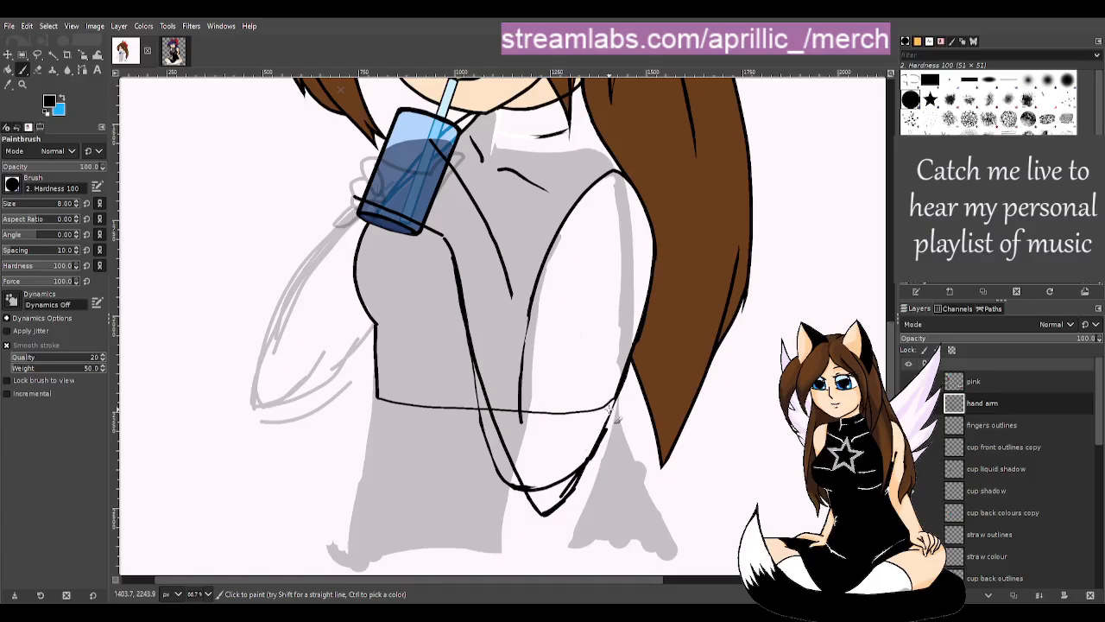
left_click_drag(591, 473, 544, 515)
- Erase the lower tip of the arm line and the thin outer arm line
key("shift+e")
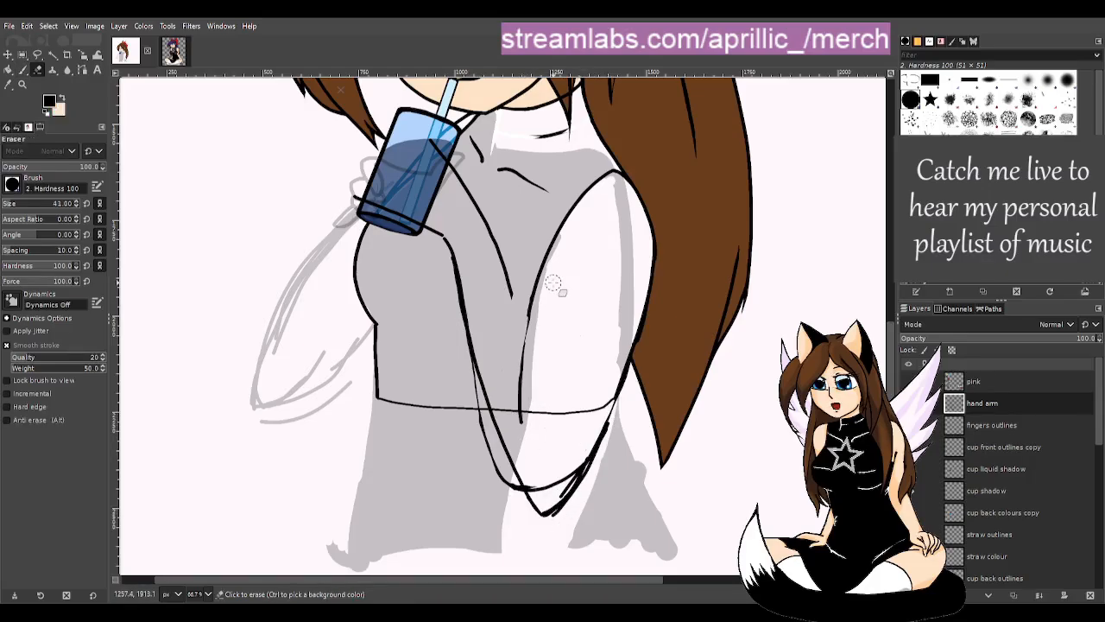
left_click_drag(523, 418, 517, 409)
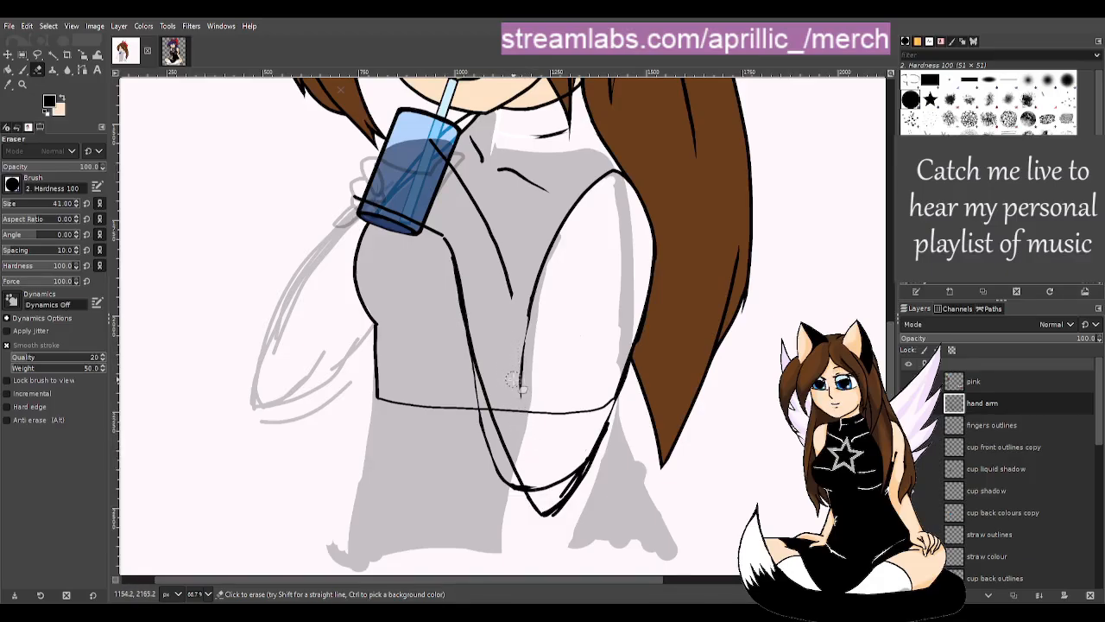
mouse_move(468, 376)
left_mouse_down()
mouse_move(504, 481)
mouse_move(521, 494)
mouse_move(574, 494)
mouse_move(607, 457)
mouse_move(547, 511)
mouse_move(589, 476)
mouse_move(568, 509)
mouse_move(538, 509)
mouse_move(584, 478)
left_mouse_up()
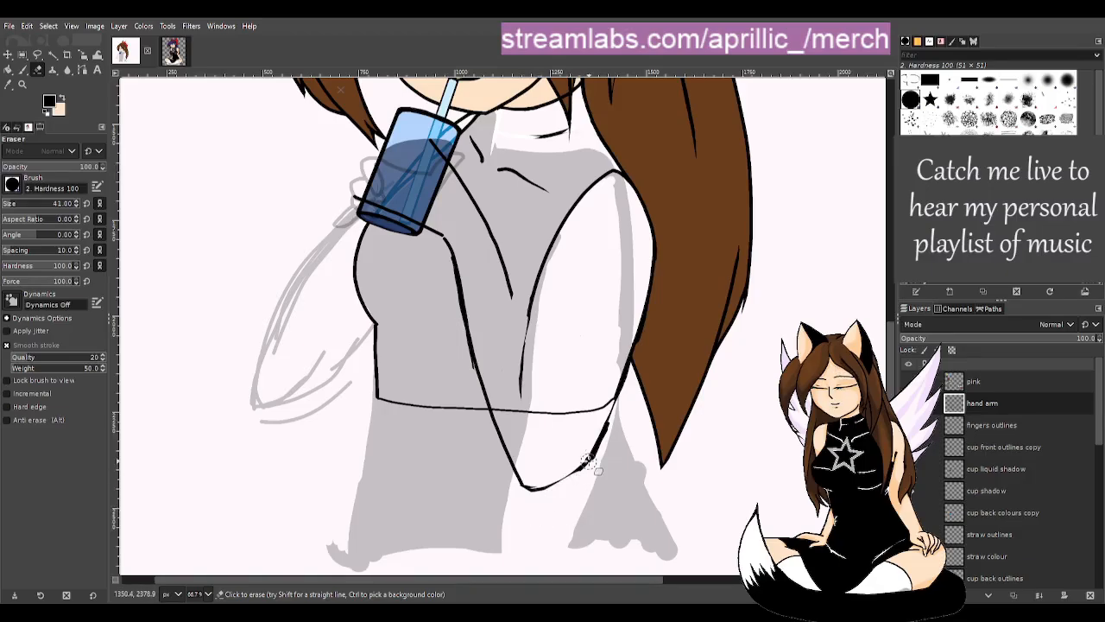
key("p")
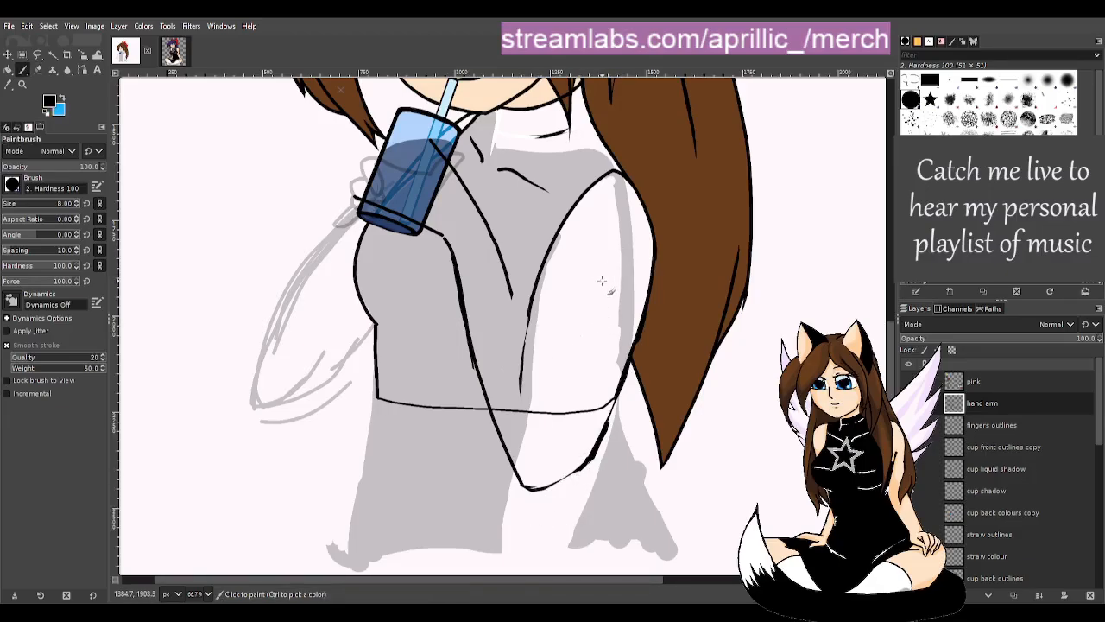
- Erase the hanging arm side line, chest diagonal, lower torso line and lower arm outline
key("shift+e")
mouse_move(473, 363)
left_mouse_down()
mouse_move(458, 302)
mouse_move(485, 403)
mouse_move(517, 453)
mouse_move(478, 295)
mouse_move(440, 258)
mouse_move(459, 330)
mouse_move(469, 303)
mouse_move(520, 372)
mouse_move(500, 443)
mouse_move(518, 384)
left_mouse_up()
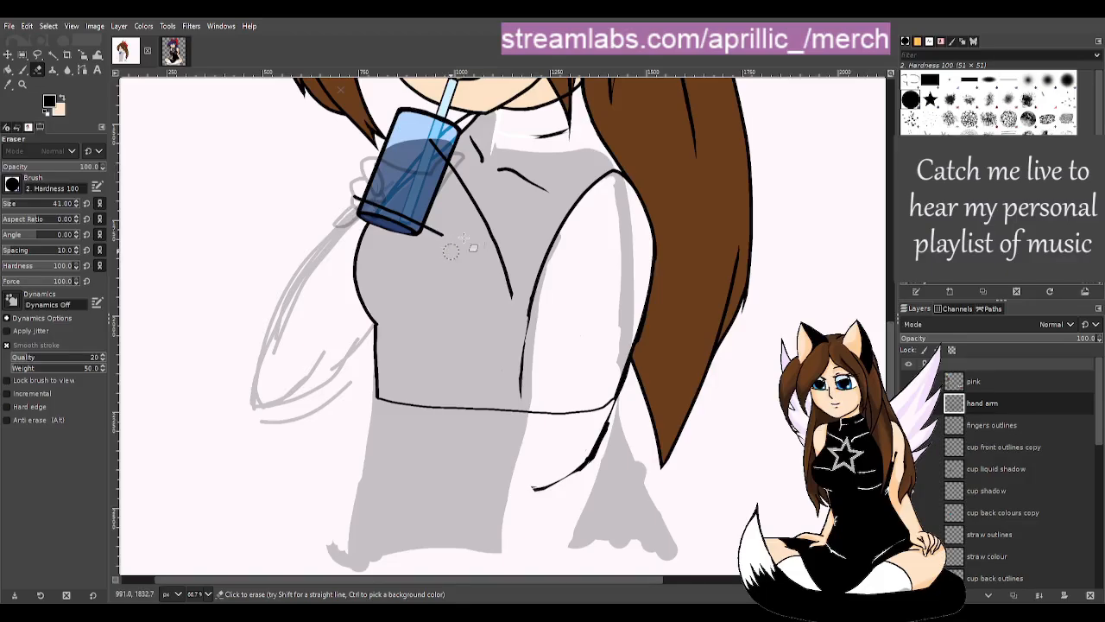
mouse_move(505, 256)
left_mouse_down()
mouse_move(480, 214)
mouse_move(502, 298)
mouse_move(505, 273)
mouse_move(503, 309)
mouse_move(501, 256)
left_mouse_up()
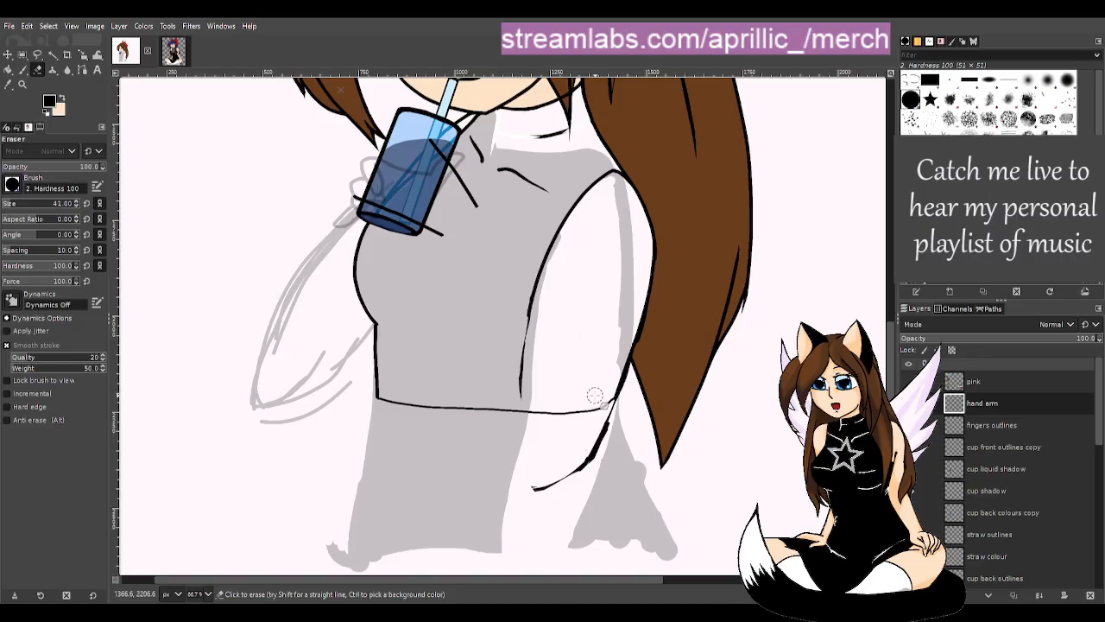
left_click_drag(514, 406, 553, 257)
mouse_move(639, 332)
left_mouse_down()
mouse_move(575, 472)
mouse_move(540, 496)
mouse_move(557, 470)
mouse_move(546, 477)
mouse_move(626, 428)
left_mouse_up()
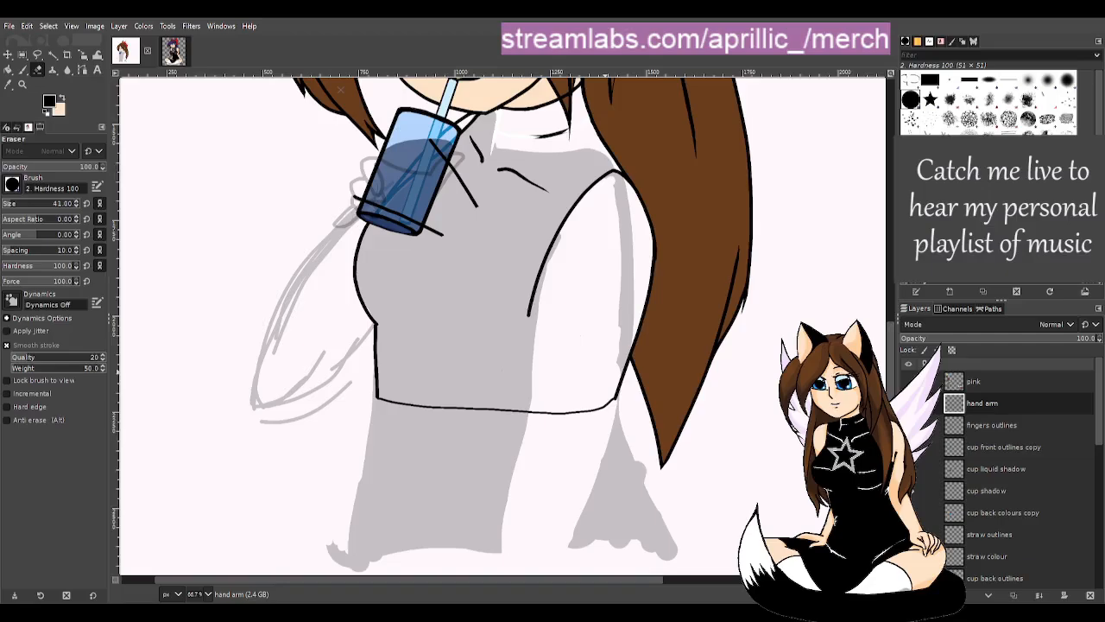
- Add a short stroke to the arm outline and draw a line from the cup toward the straw
key("u")
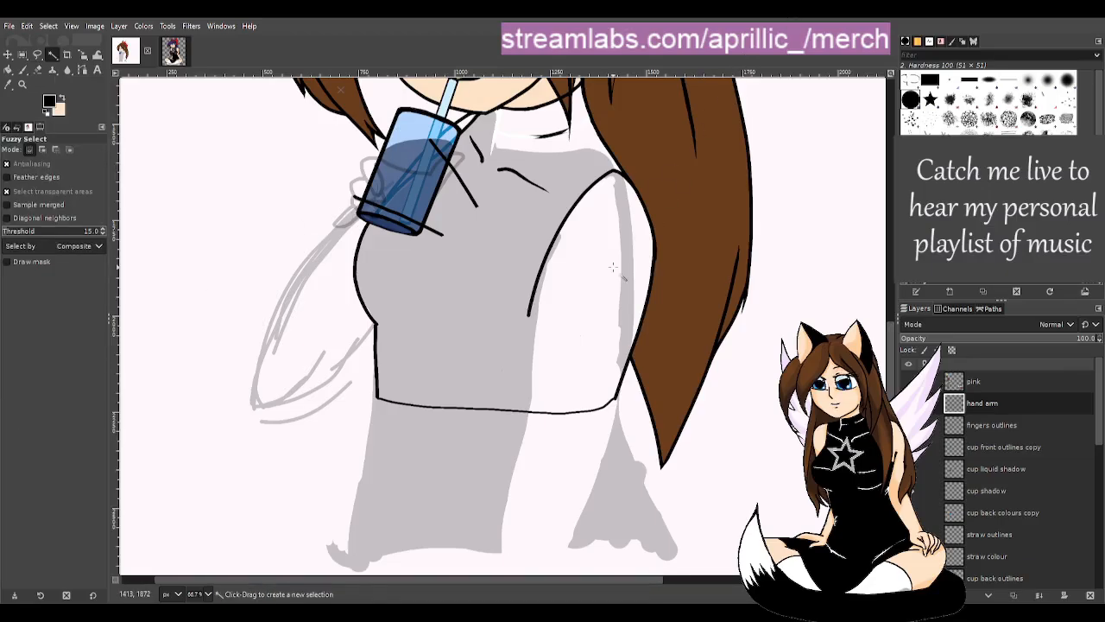
key("p")
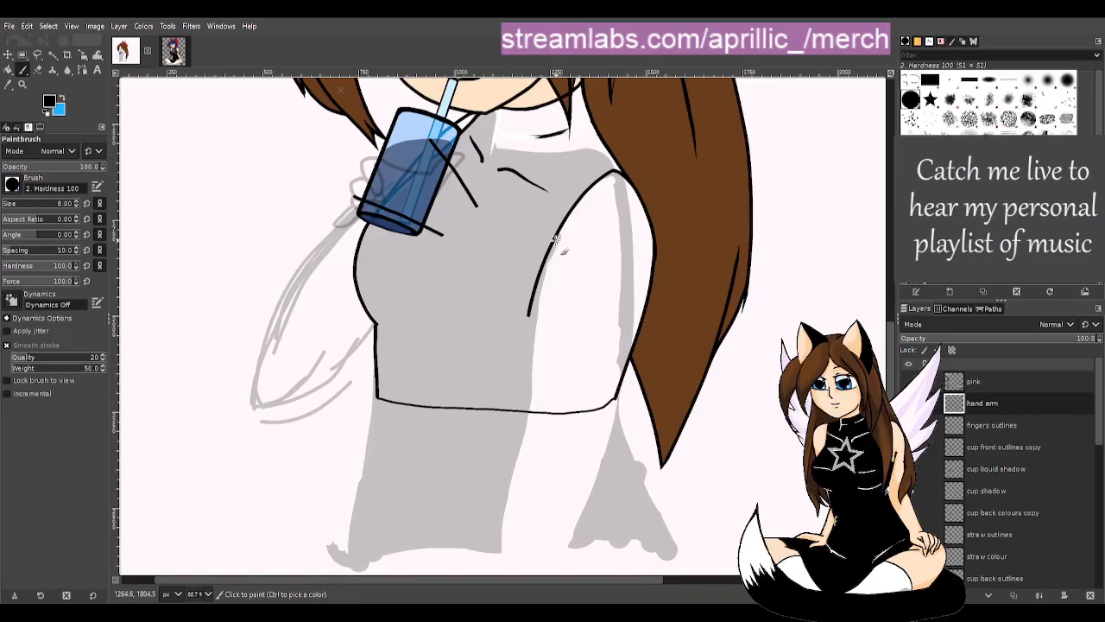
mouse_move(558, 232)
left_mouse_down()
mouse_move(553, 242)
mouse_move(558, 233)
left_mouse_up()
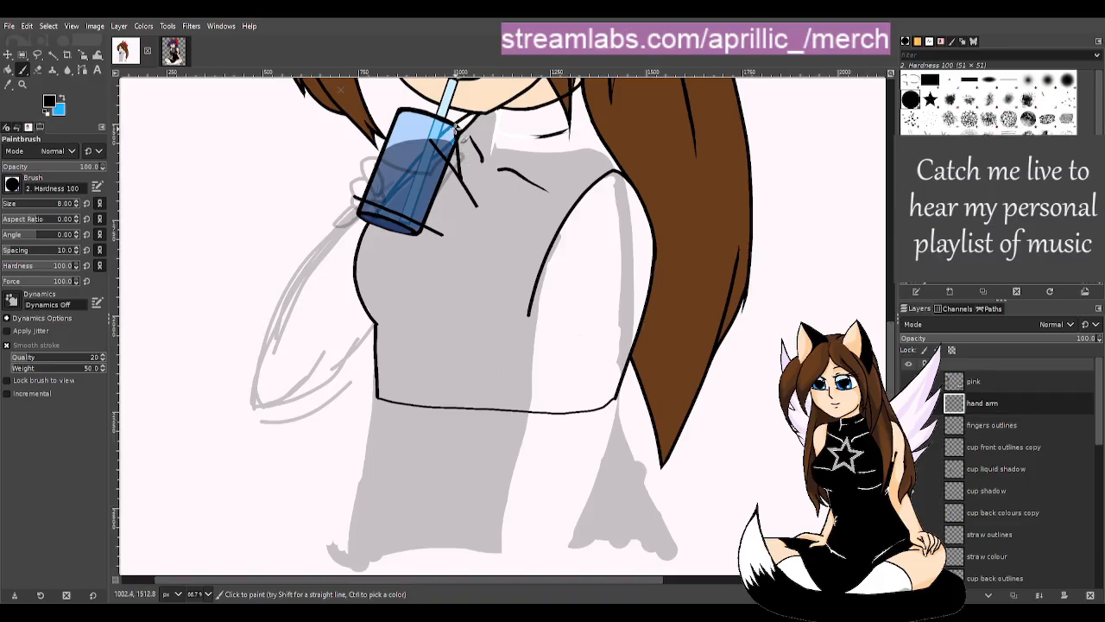
mouse_move(473, 199)
left_mouse_down()
mouse_move(452, 128)
mouse_move(445, 159)
left_mouse_up()
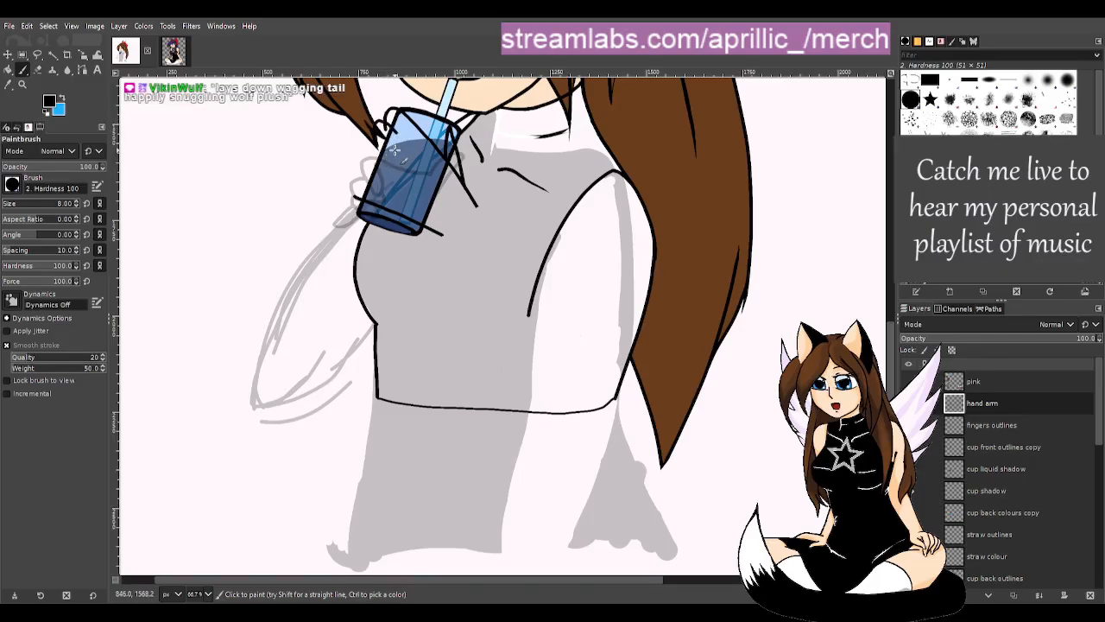
- Try finger outlines along the cup's left edge, undoing bad strokes and erasing the leftover line
left_click_drag(384, 164, 353, 151)
key("ctrl+z")
left_click_drag(393, 170, 356, 175)
key("ctrl+z")
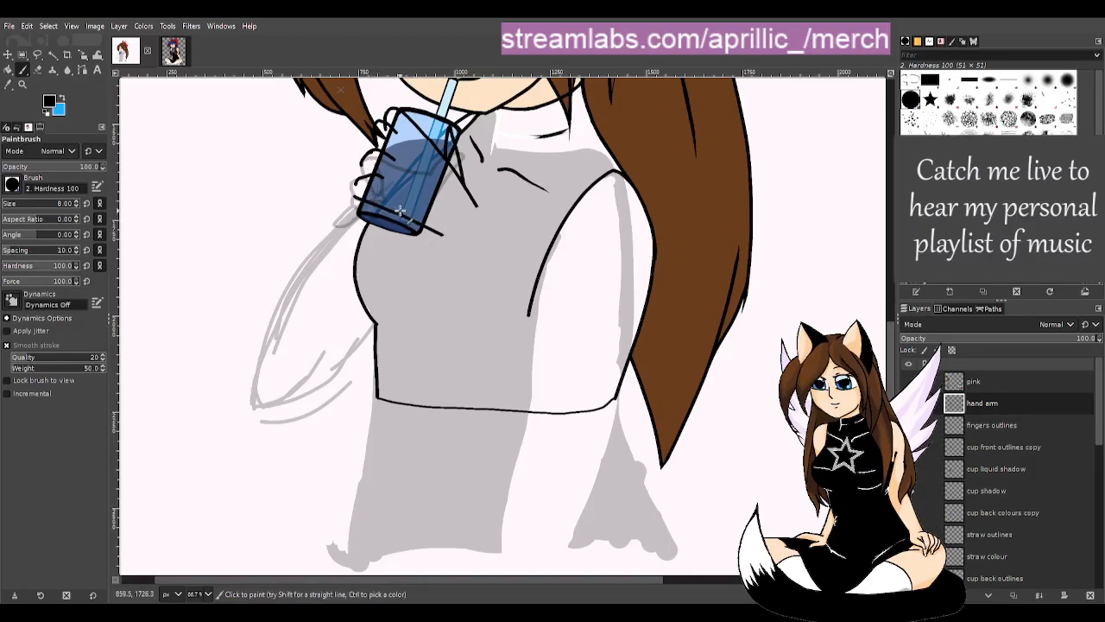
left_click_drag(362, 207, 461, 234)
key("ctrl+z")
key("shift+e")
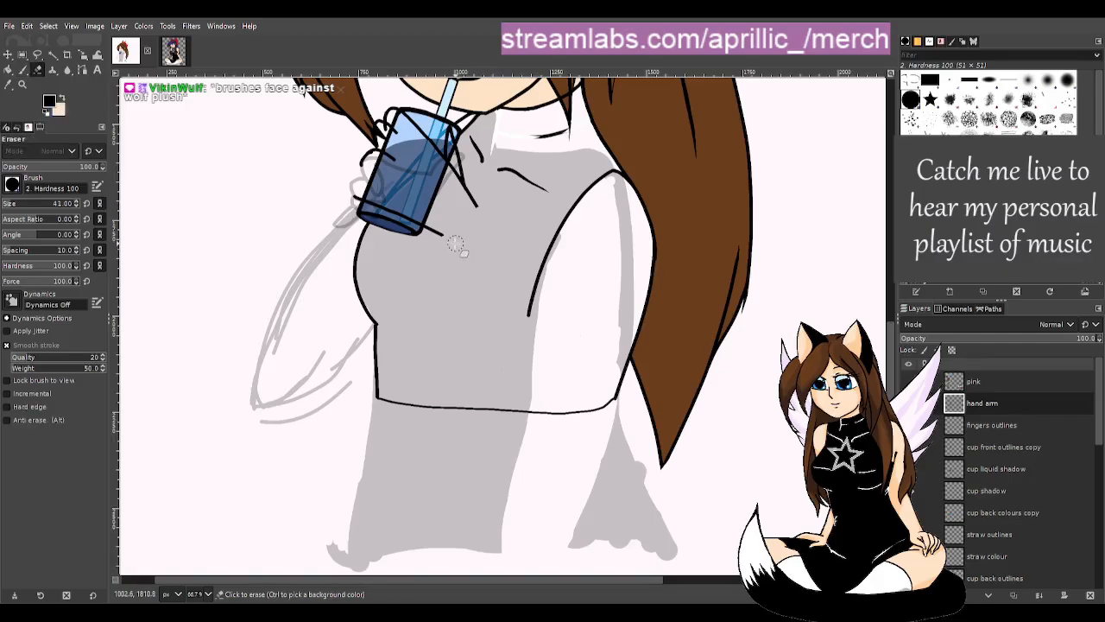
left_click_drag(381, 203, 348, 193)
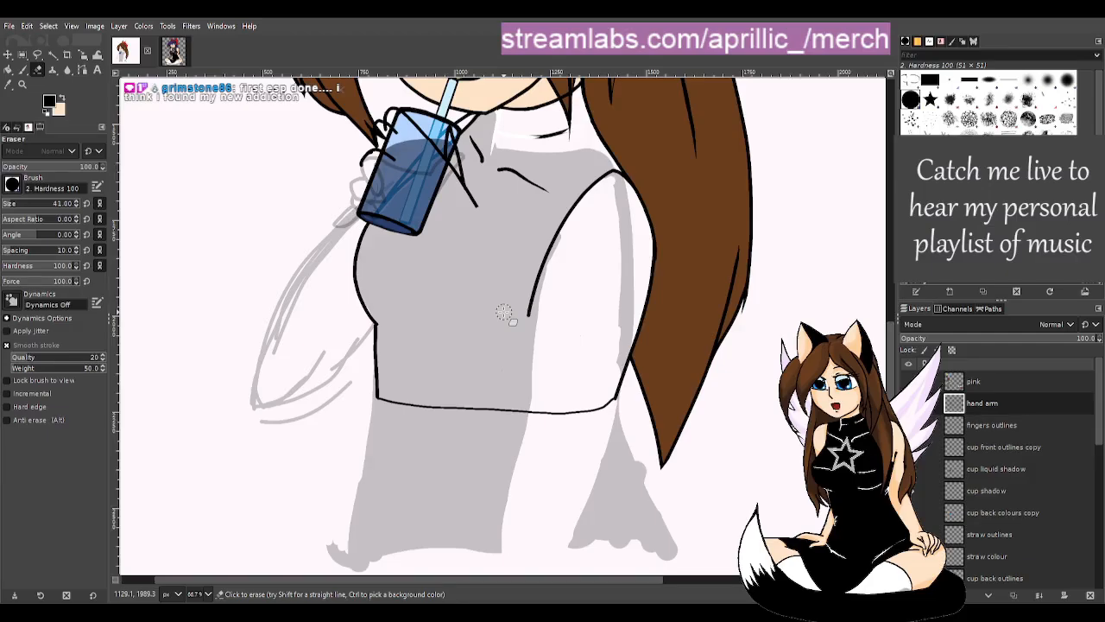
- Try darkening the cup's bottom edge, then undo the thick curve
key("p")
mouse_move(363, 202)
left_mouse_down()
mouse_move(409, 221)
mouse_move(424, 209)
mouse_move(416, 222)
mouse_move(444, 246)
left_mouse_up()
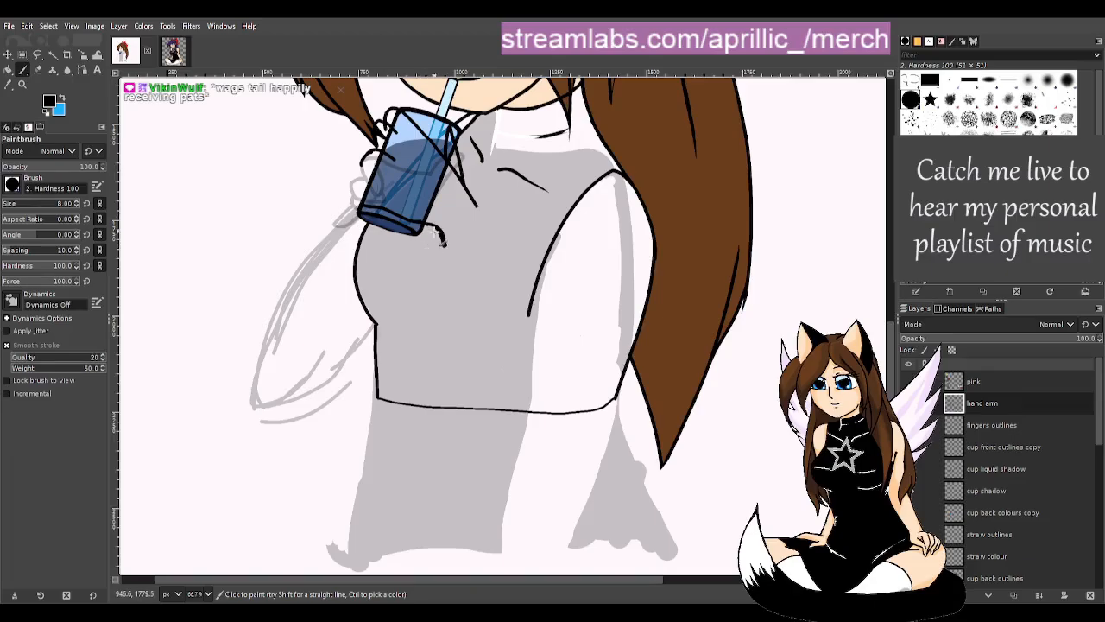
key("ctrl+z")
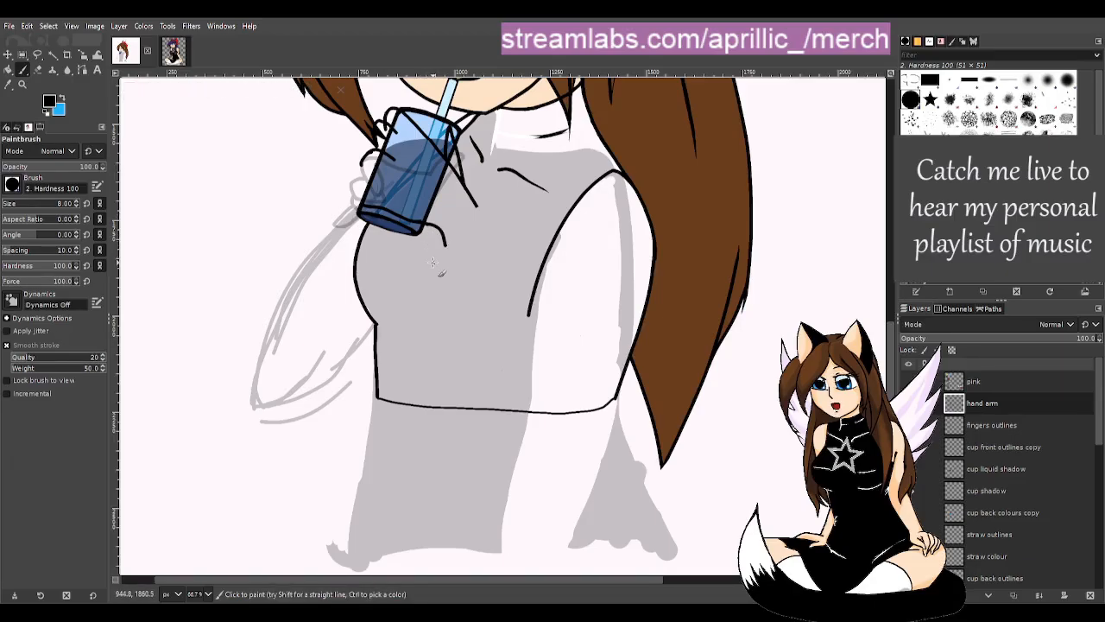
key("shift+e")
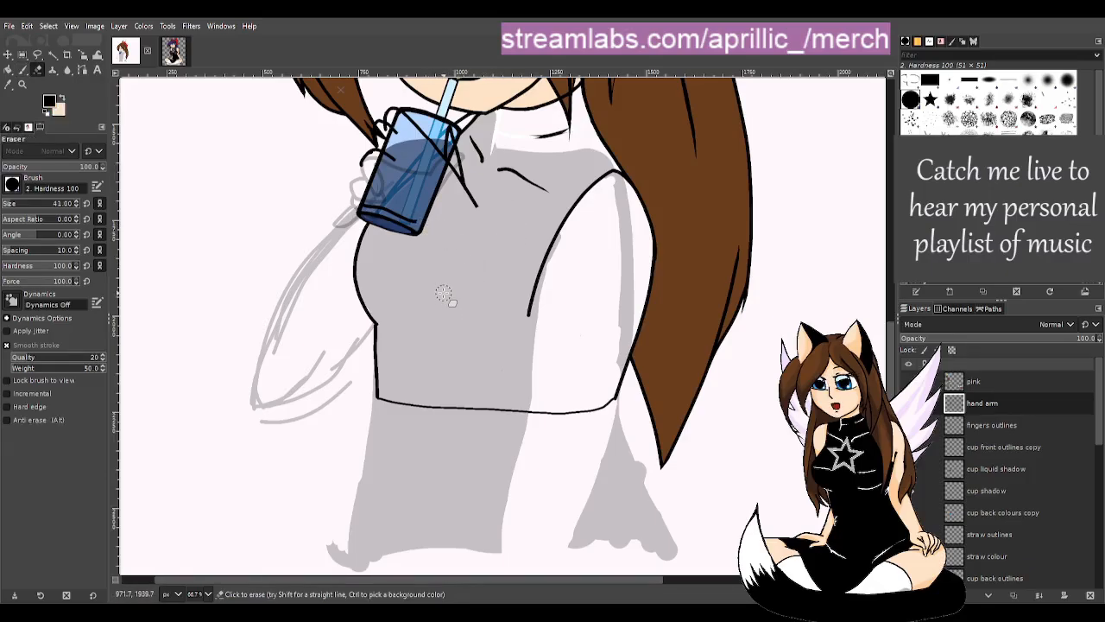
key("p")
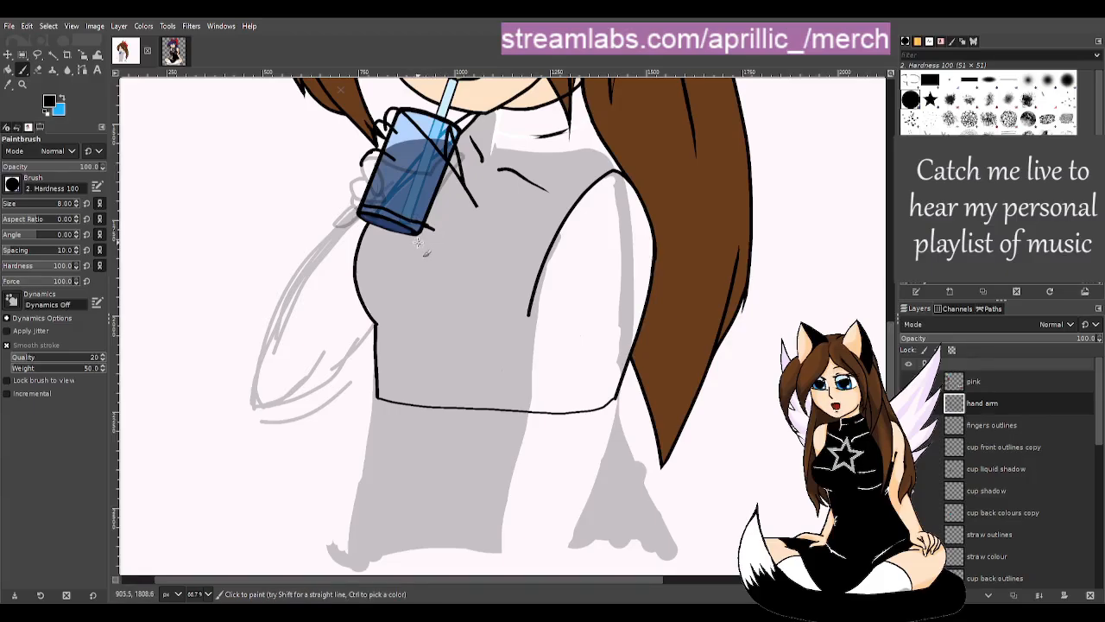
- Draw the arm line down from the cup over the shirt in one stroke
left_click_drag(474, 201, 490, 291)
left_click_drag(472, 201, 513, 373)
key("ctrl+z")
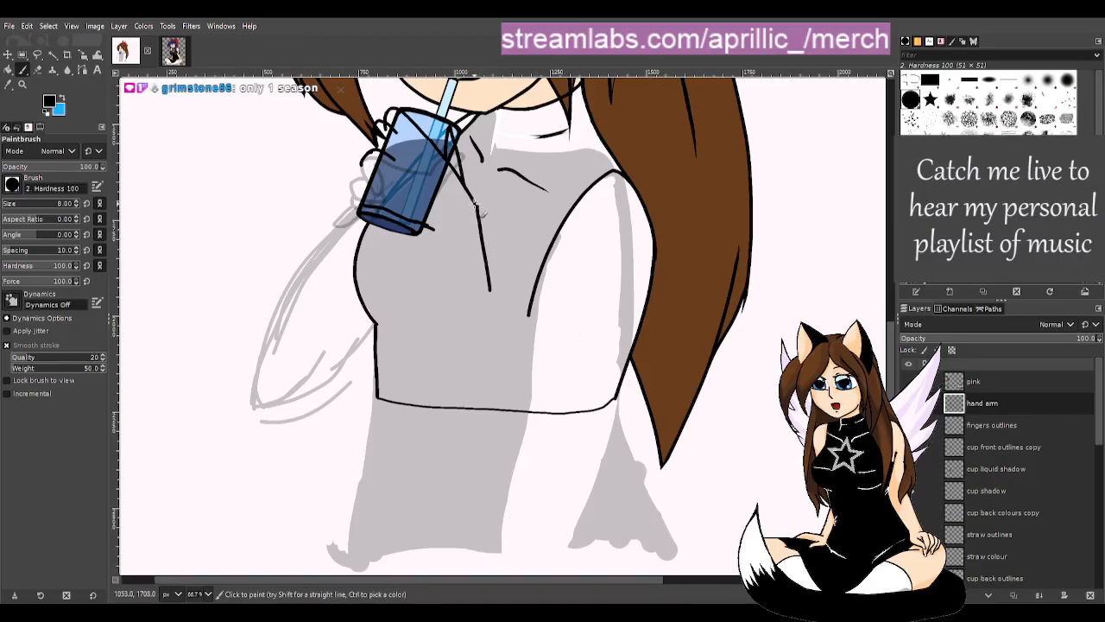
key("ctrl+z")
left_click_drag(476, 204, 526, 402)
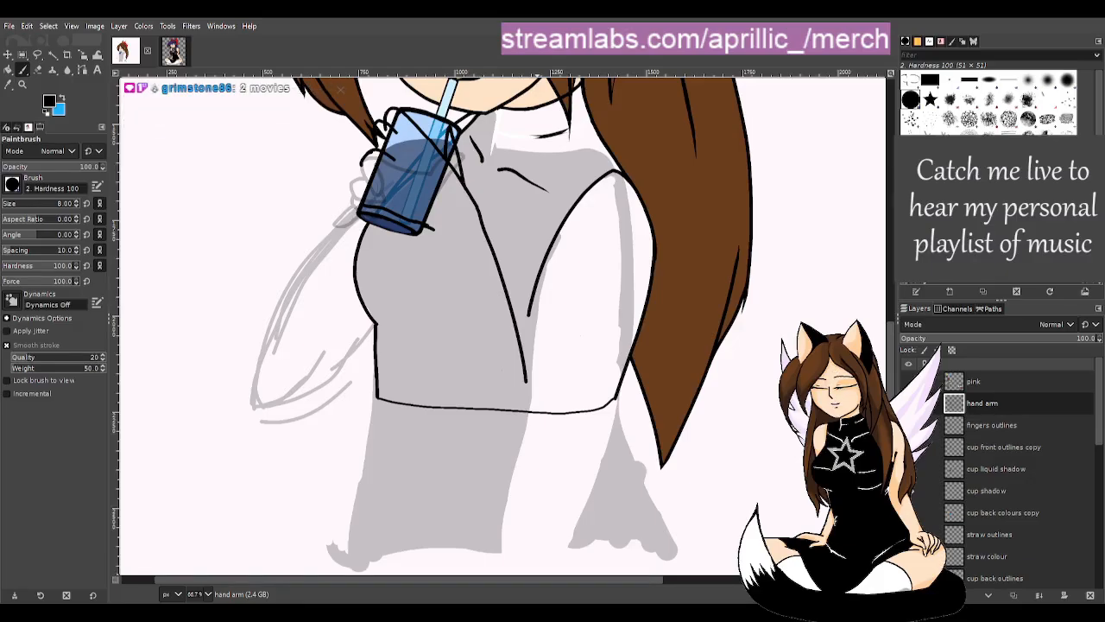
- Replace a misplaced stroke below the cup's corner with a shorter arm-line stroke
key("u")
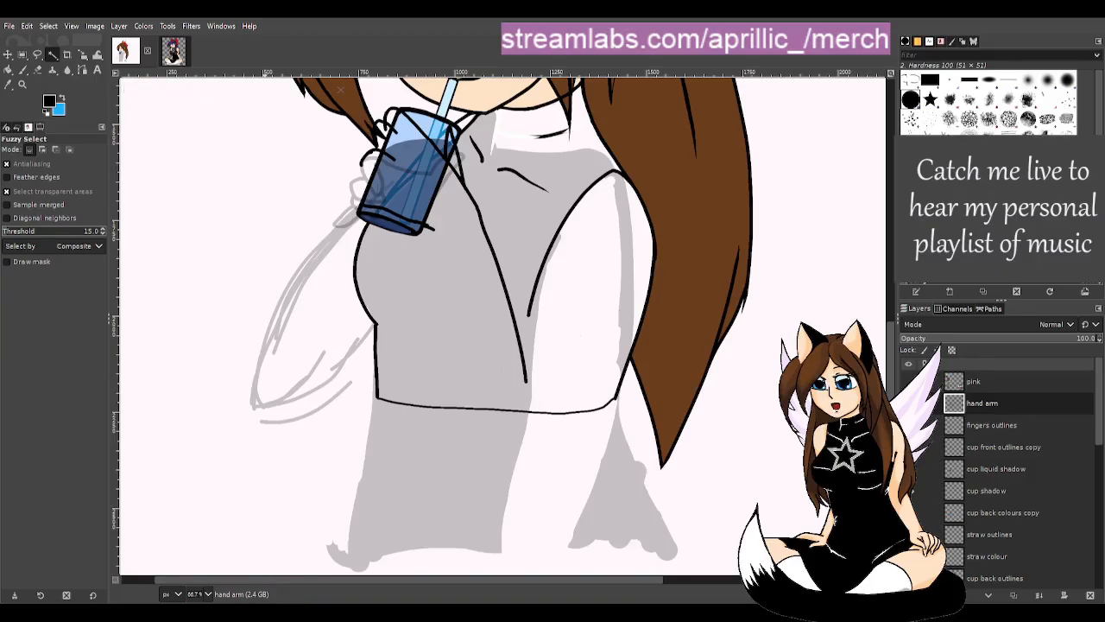
key("p")
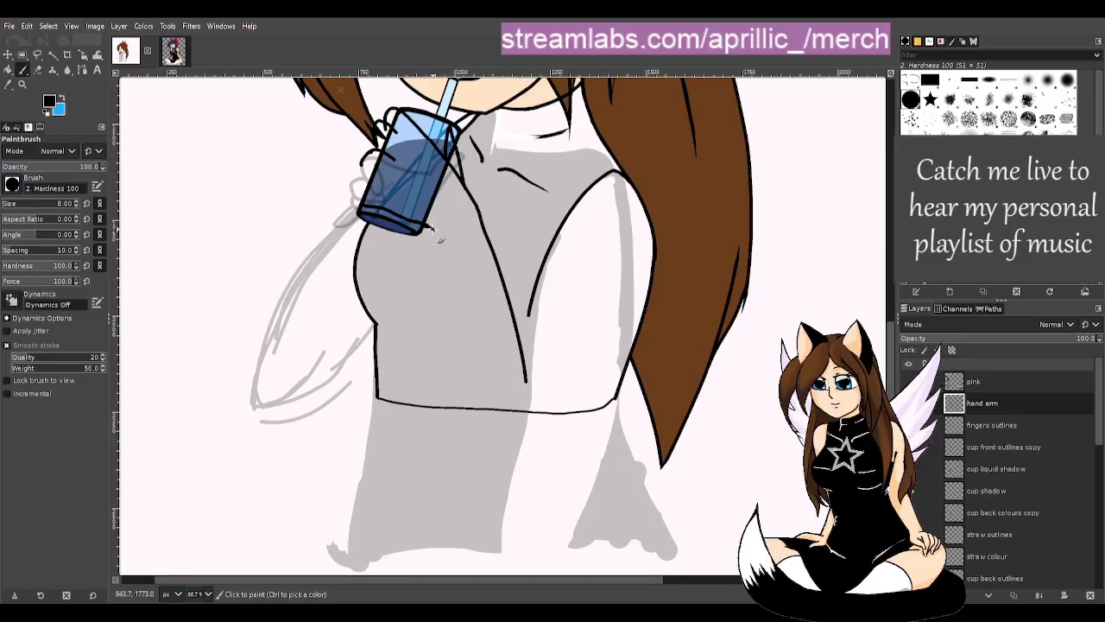
mouse_move(434, 230)
left_mouse_down()
mouse_move(493, 482)
mouse_move(527, 502)
mouse_move(562, 488)
mouse_move(603, 416)
left_mouse_up()
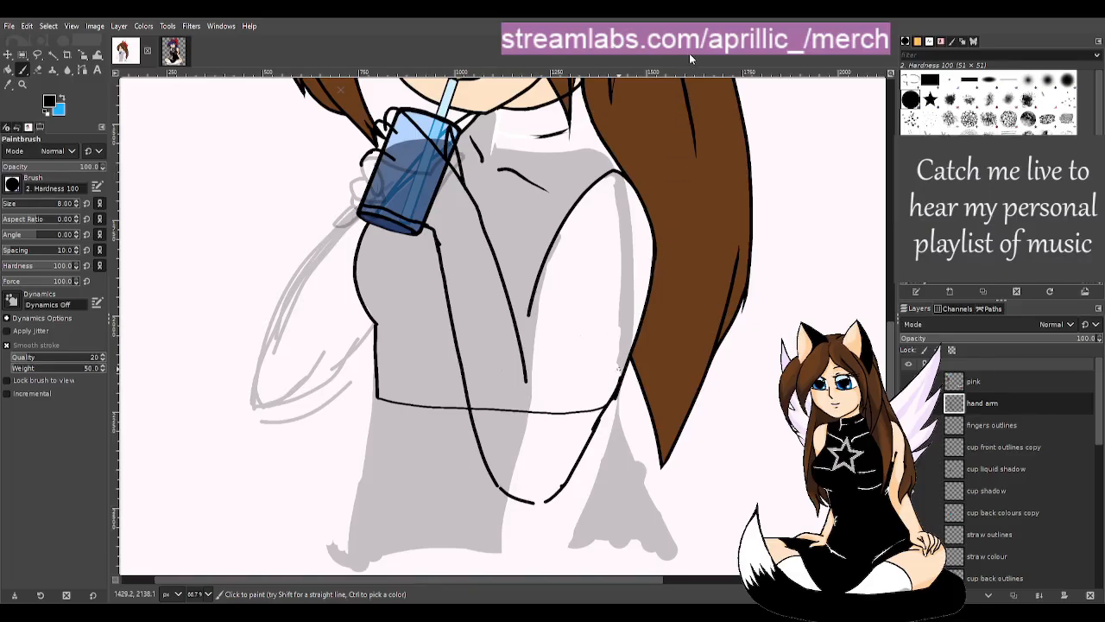
key("ctrl+z")
mouse_move(620, 379)
left_mouse_down()
mouse_move(613, 423)
mouse_move(621, 386)
mouse_move(593, 434)
mouse_move(618, 386)
left_mouse_up()
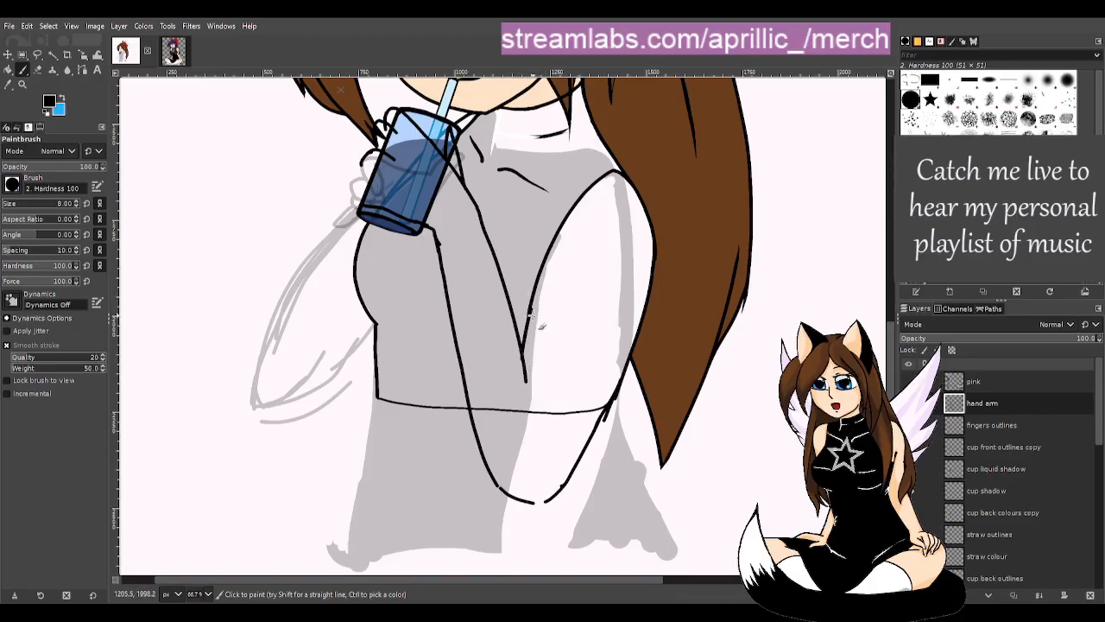
- Redraw the arm line from below the cup down along the body toward the elbow
left_click_drag(476, 208, 521, 295)
key("ctrl+z")
mouse_move(475, 209)
left_mouse_down()
mouse_move(518, 290)
mouse_move(546, 386)
left_mouse_up()
key("ctrl+z")
left_click_drag(476, 207, 545, 412)
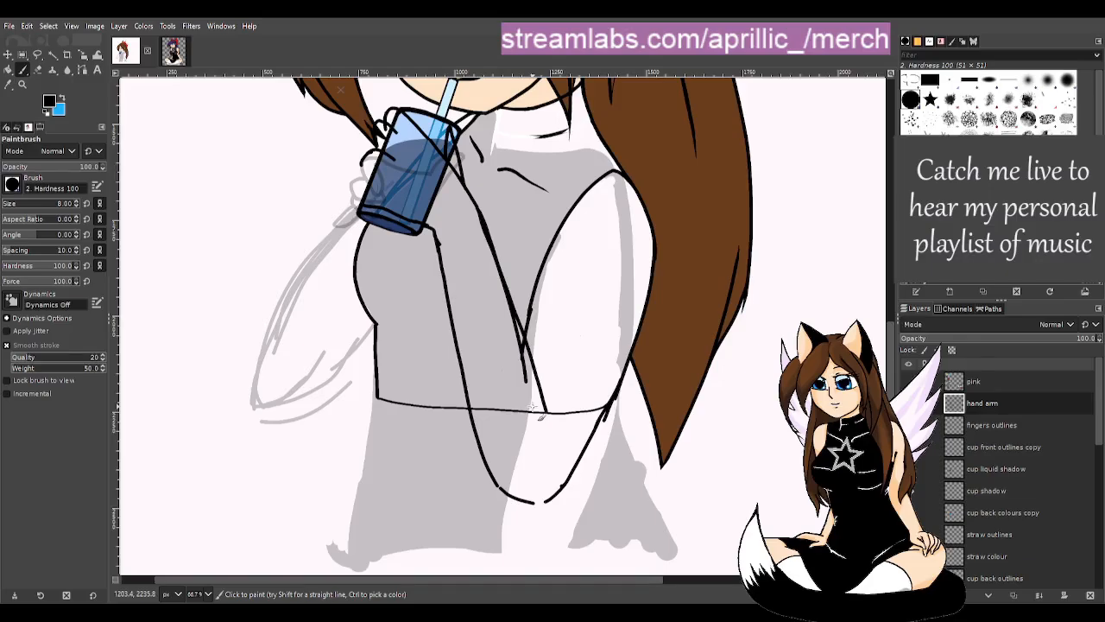
key("ctrl+z")
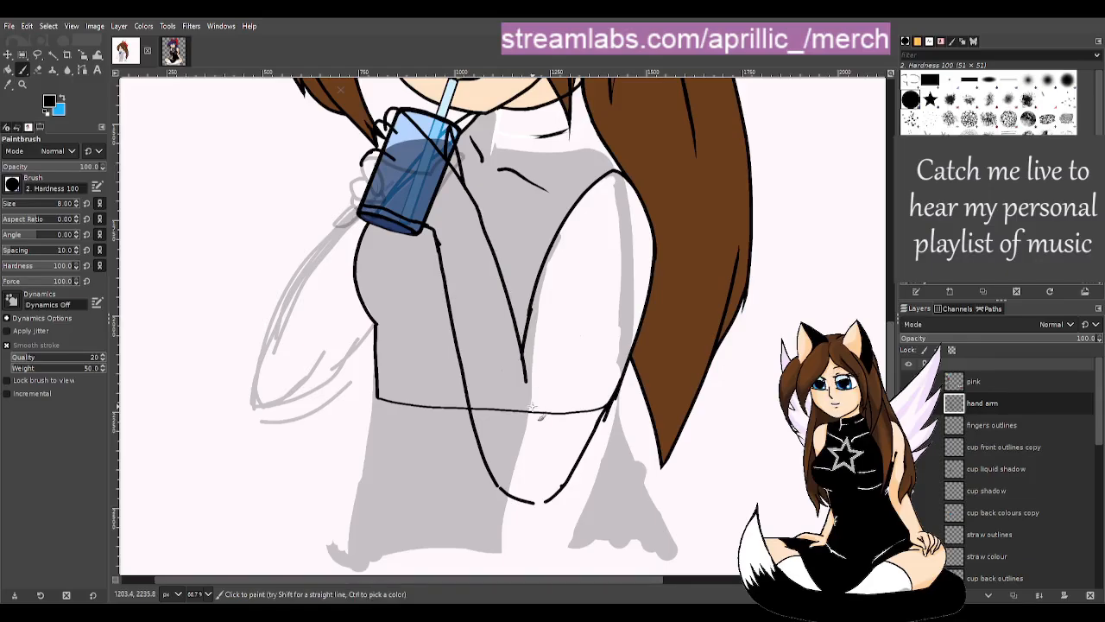
left_click_drag(479, 216, 536, 408)
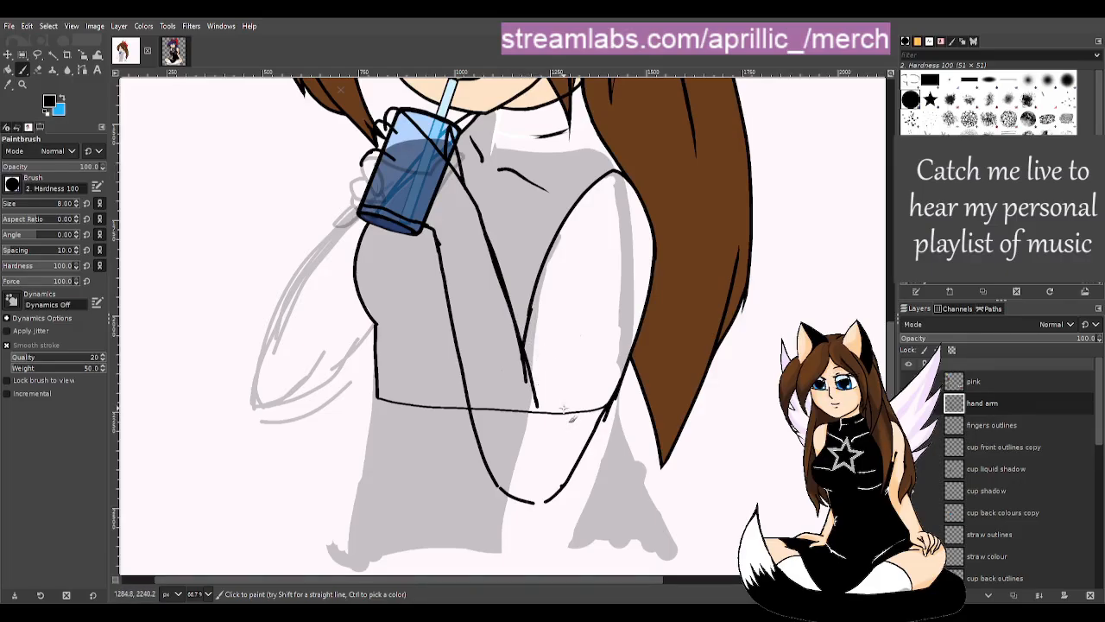
- Draw and darken the inner and lower curves of the bent elbow
mouse_move(603, 424)
left_mouse_down()
mouse_move(509, 471)
mouse_move(563, 450)
mouse_move(526, 466)
mouse_move(477, 440)
left_mouse_up()
key("ctrl+z")
key("ctrl+z")
mouse_move(480, 447)
left_mouse_down()
mouse_move(520, 492)
mouse_move(587, 470)
left_mouse_up()
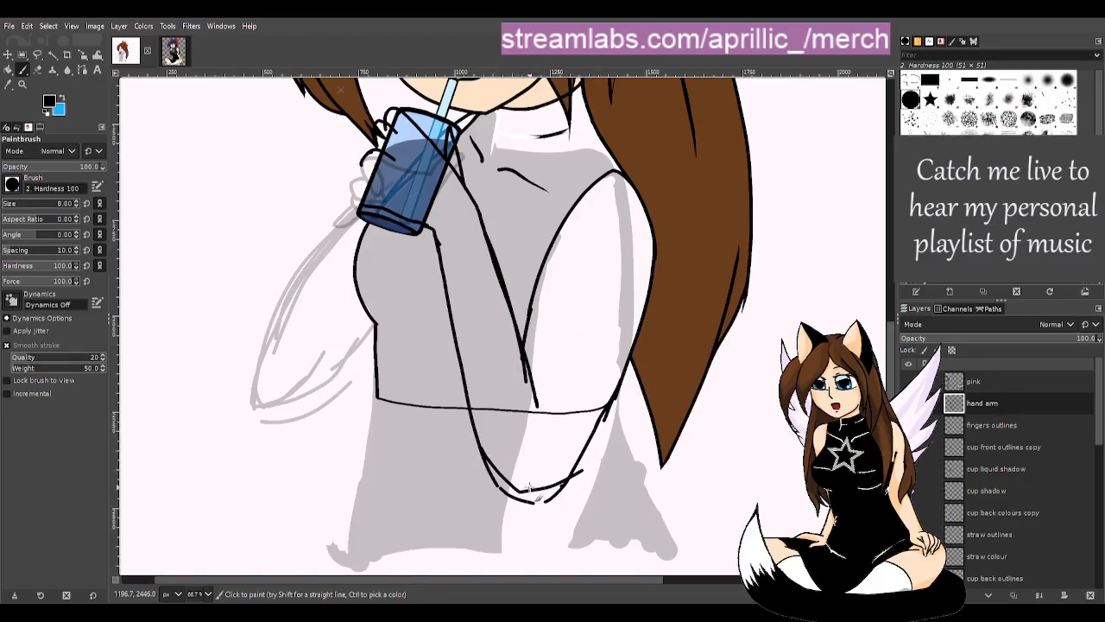
left_click_drag(527, 492, 593, 461)
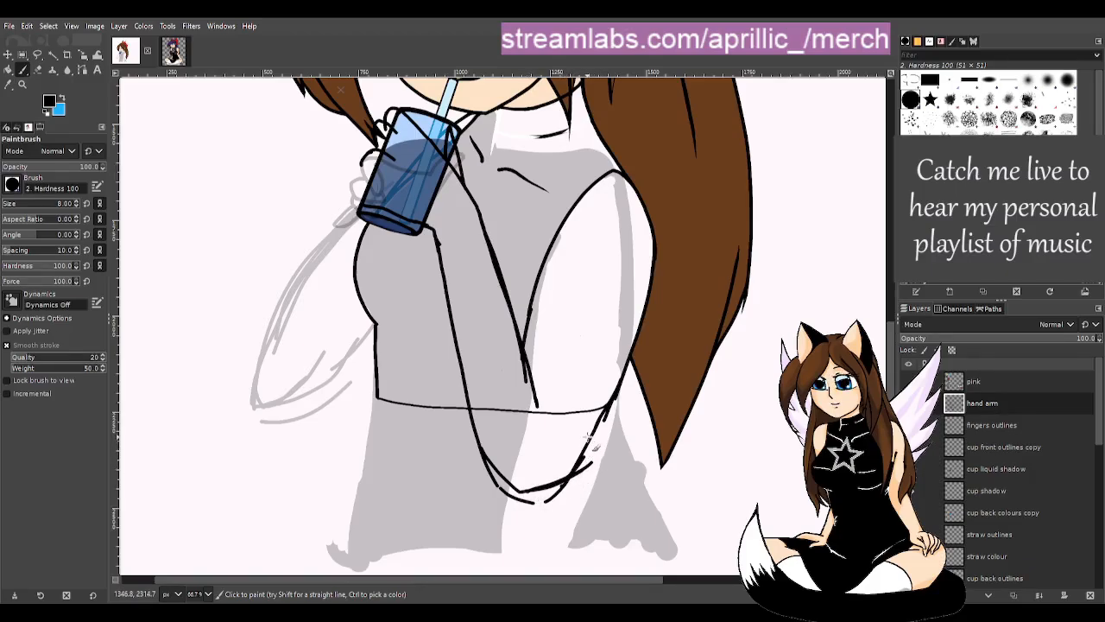
- Erase the doubled elbow stroke, the arm piece below the cup, and marks along its upper-left edge
key("shift+e")
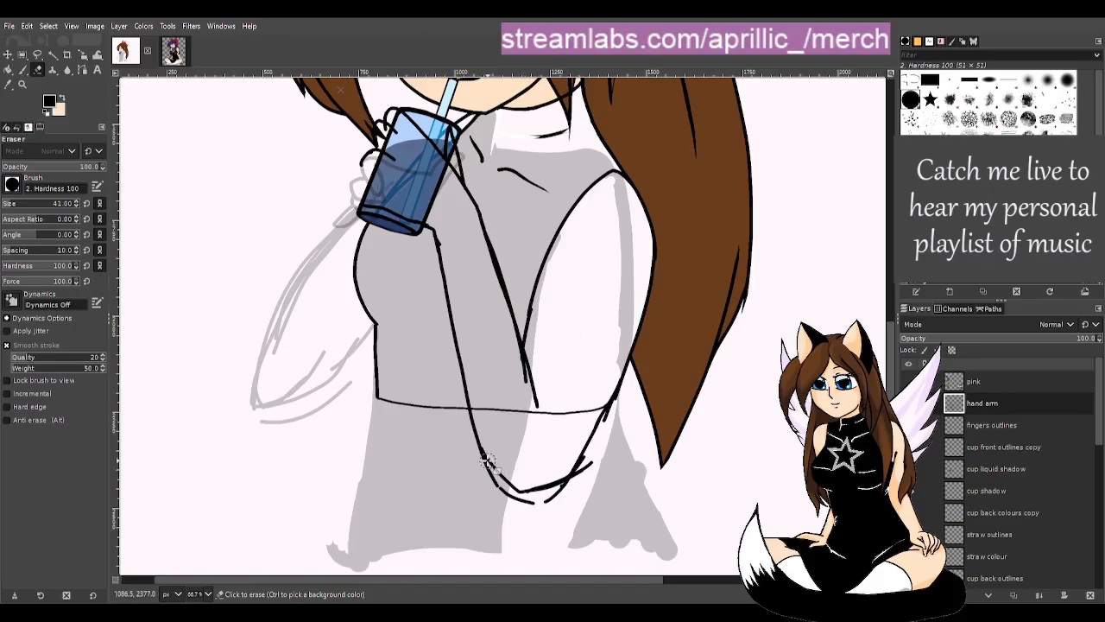
mouse_move(486, 473)
left_mouse_down()
mouse_move(514, 500)
mouse_move(542, 505)
mouse_move(597, 458)
left_mouse_up()
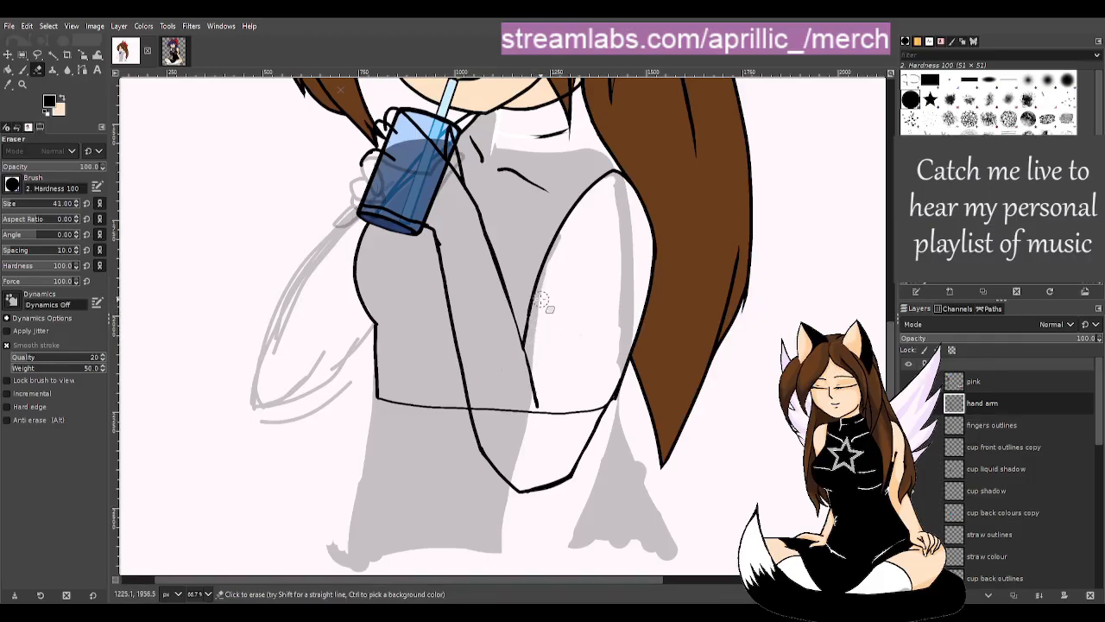
key("p")
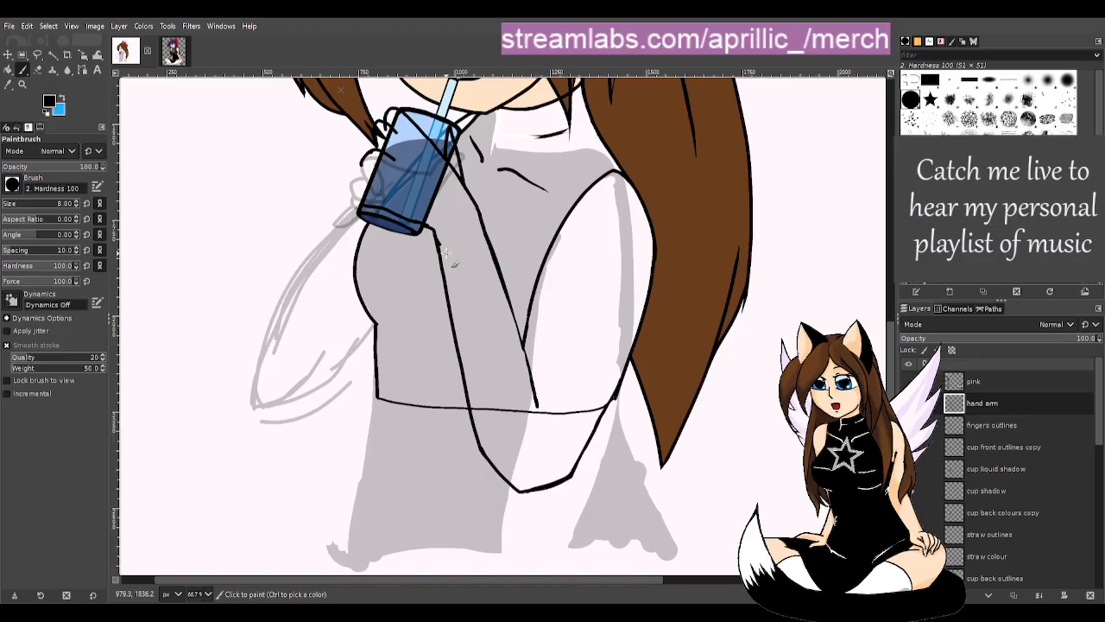
key("shift+e")
left_click_drag(438, 243, 422, 227)
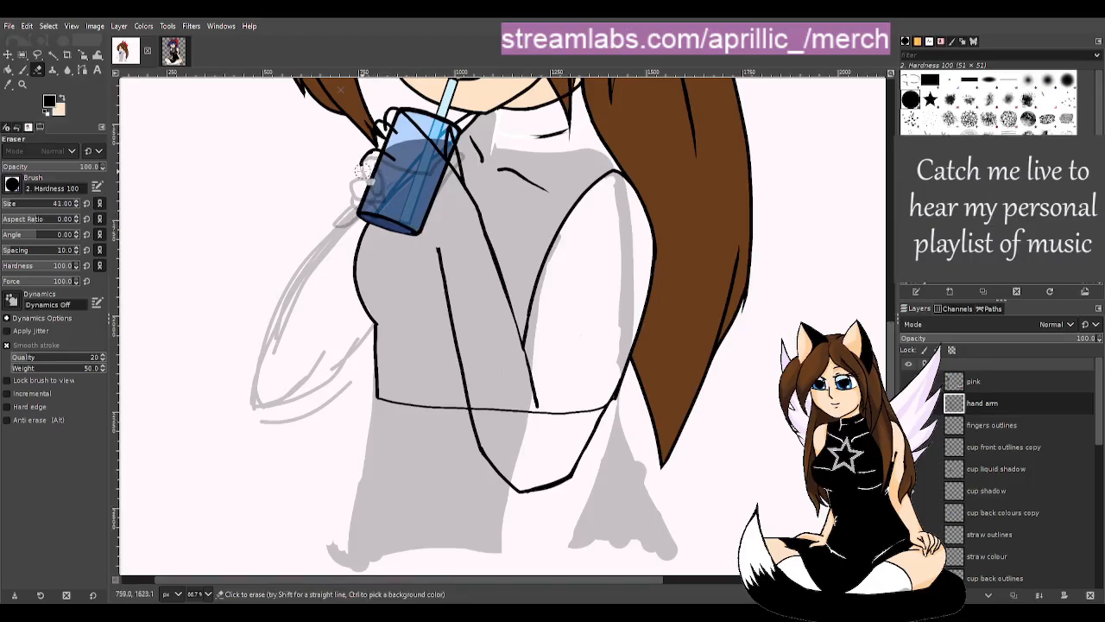
mouse_move(384, 128)
left_mouse_down()
mouse_move(393, 119)
mouse_move(429, 140)
mouse_move(462, 188)
mouse_move(471, 238)
left_mouse_up()
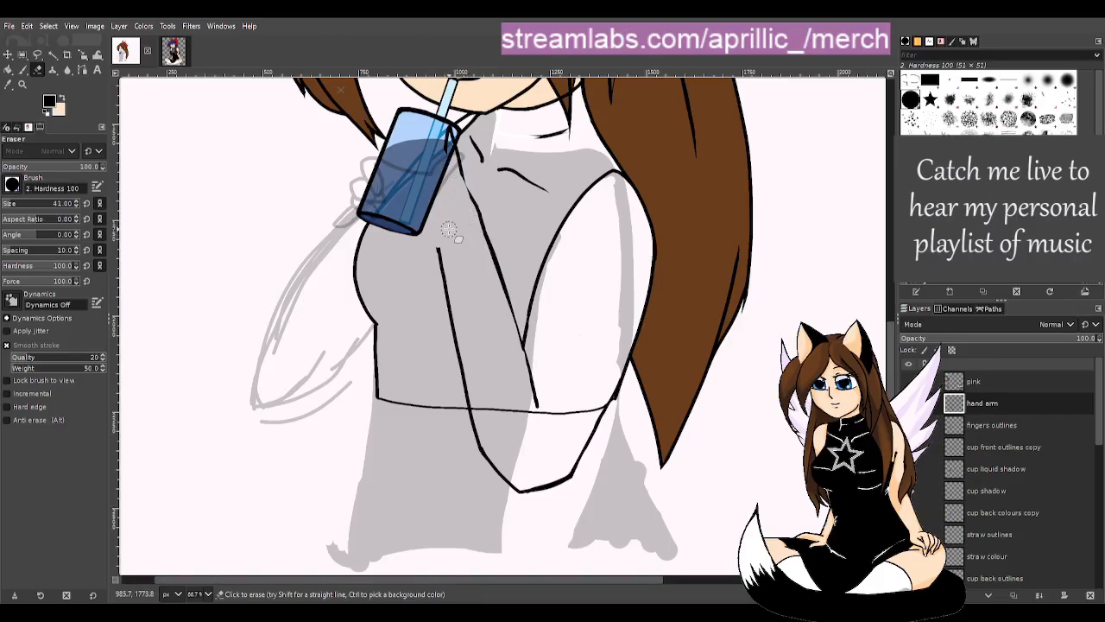
- Draw finger lines along the cup's right edge, left edge and lower-right corner
key("p")
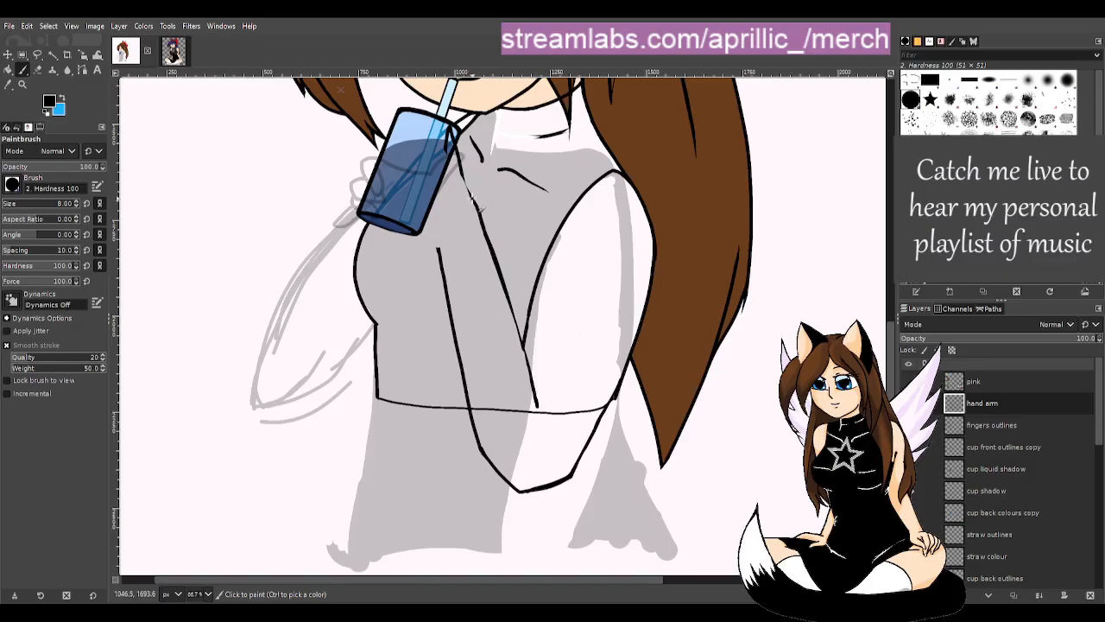
left_click_drag(472, 186, 397, 131)
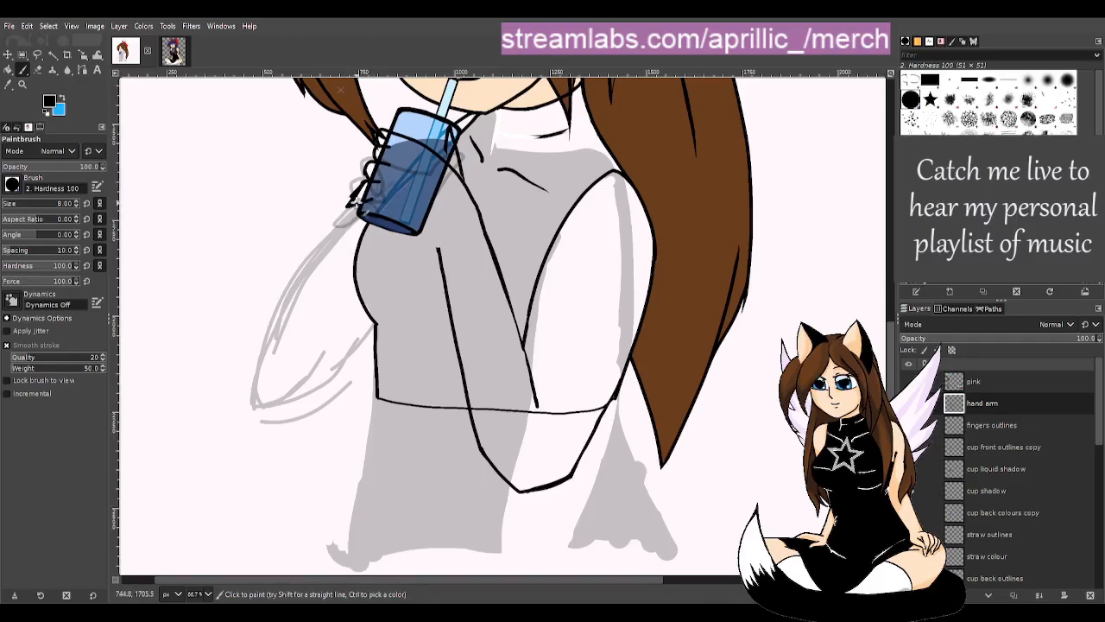
mouse_move(349, 204)
left_mouse_down()
mouse_move(370, 192)
mouse_move(407, 219)
mouse_move(437, 220)
left_mouse_up()
left_click_drag(428, 226, 437, 233)
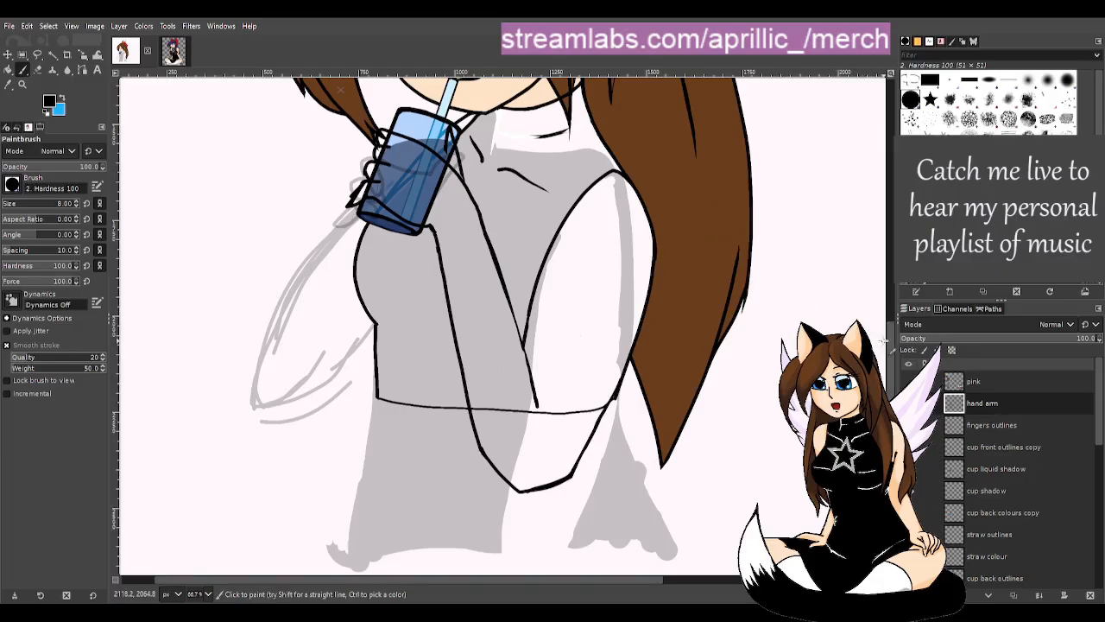
- Scroll the view, then try a stroke across the cup's bottom and undo it
mouse_move(889, 356)
left_mouse_down()
mouse_move(889, 253)
mouse_move(884, 268)
left_mouse_up()
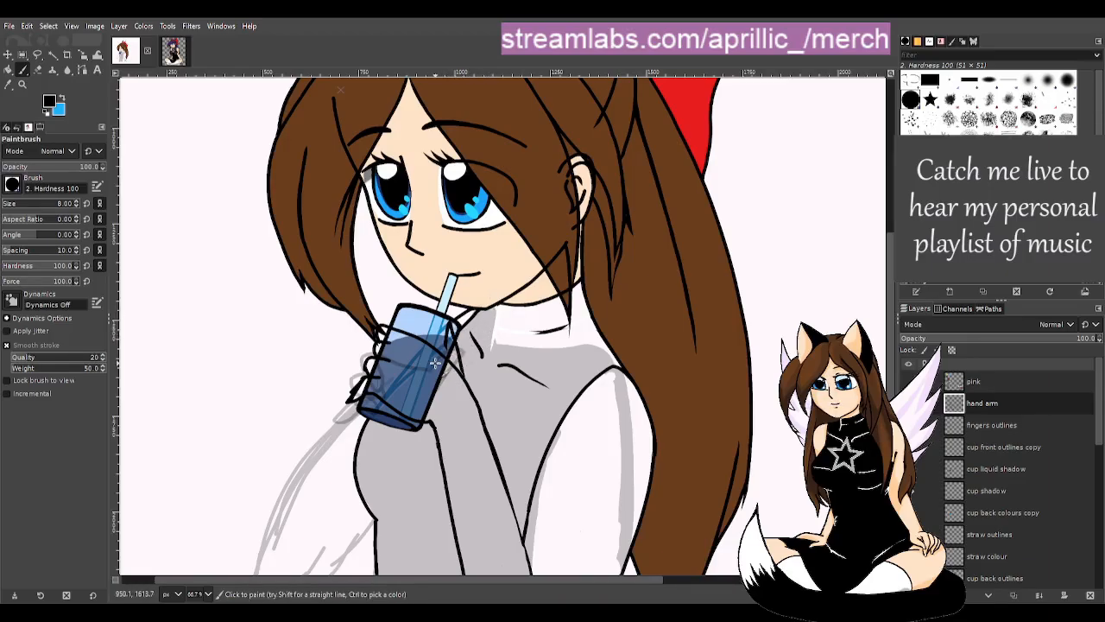
mouse_move(889, 278)
left_mouse_down()
mouse_move(890, 314)
mouse_move(875, 288)
left_mouse_up()
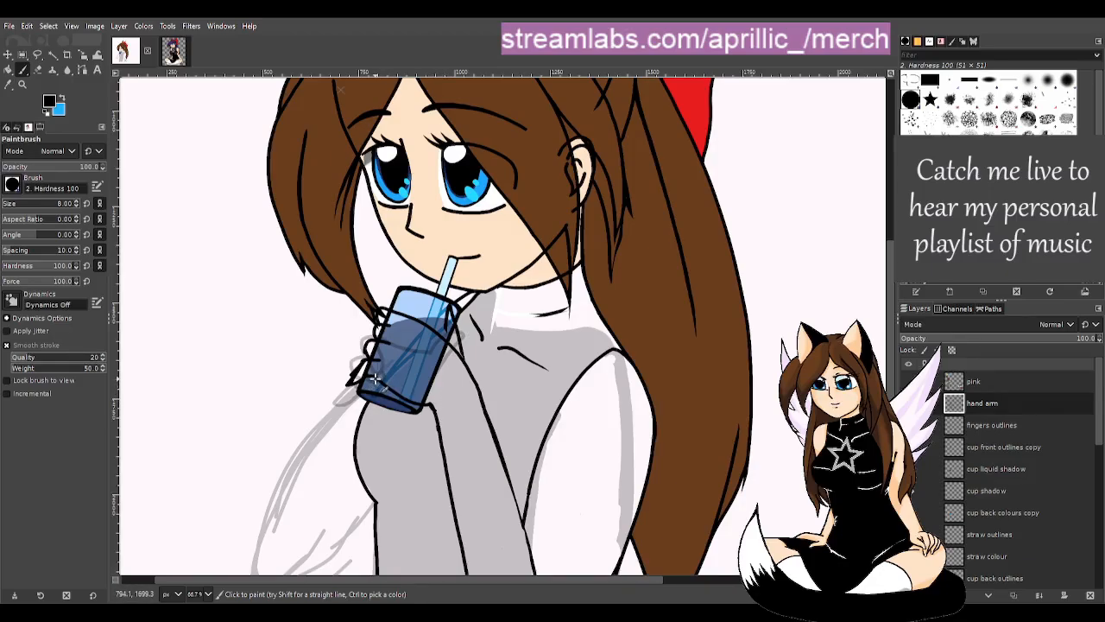
left_click_drag(375, 378, 420, 403)
left_click_drag(396, 383, 427, 403)
key("ctrl+z")
- Free-select the hand lines around the cup, then cut and paste them as a floating piece
key("f")
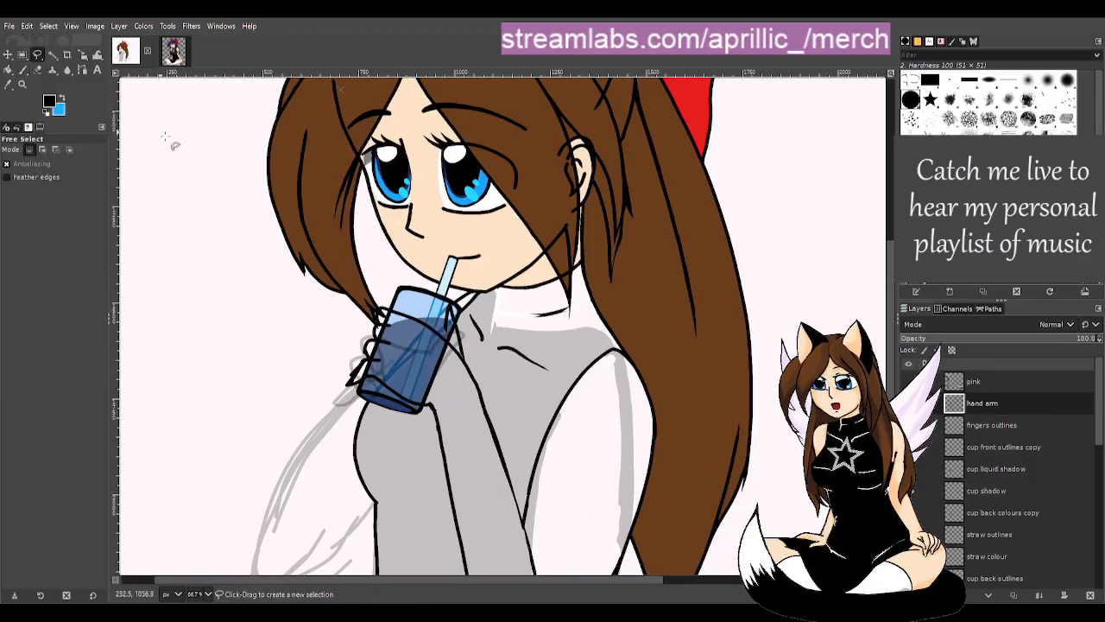
left_click(427, 411)
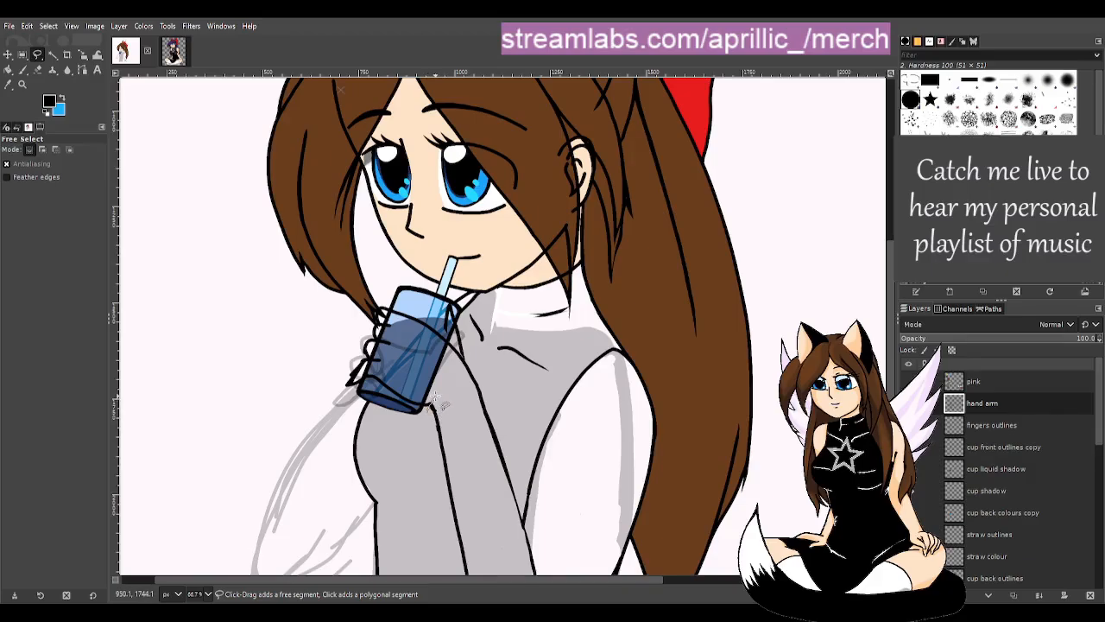
mouse_move(458, 388)
left_mouse_down()
mouse_move(471, 347)
mouse_move(453, 304)
mouse_move(427, 284)
mouse_move(395, 281)
mouse_move(362, 307)
mouse_move(325, 370)
mouse_move(337, 404)
mouse_move(370, 421)
mouse_move(426, 412)
left_mouse_up()
key("Return")
key("ctrl+x")
key("ctrl+v")
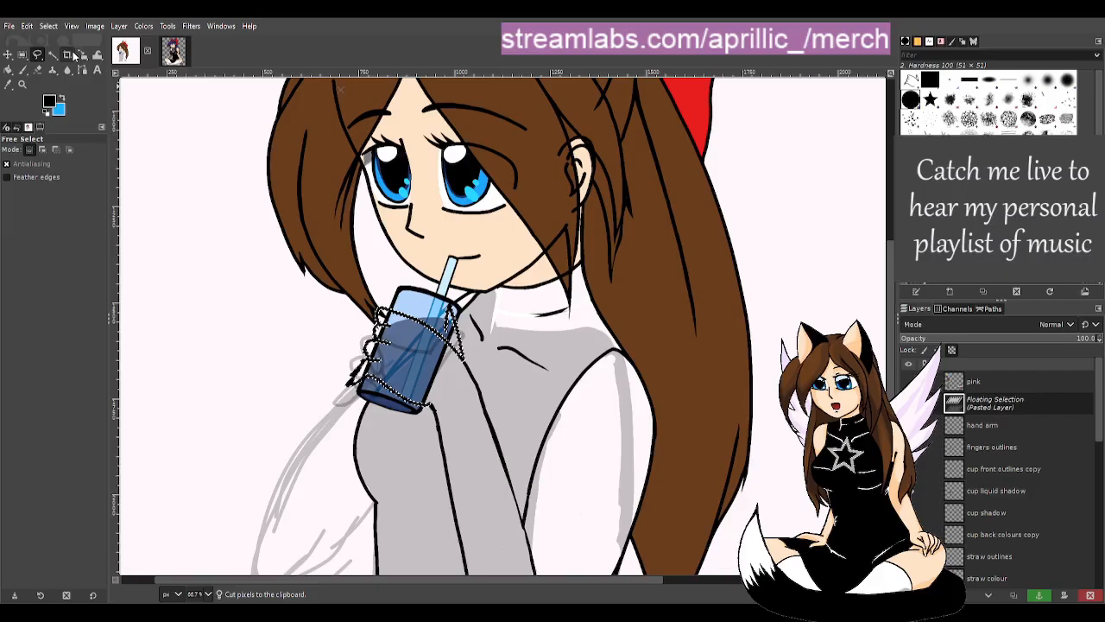
- Rotate the floating hand about 7° clockwise around the cup's bottom and anchor it to the hand arm layer
key("shift+r")
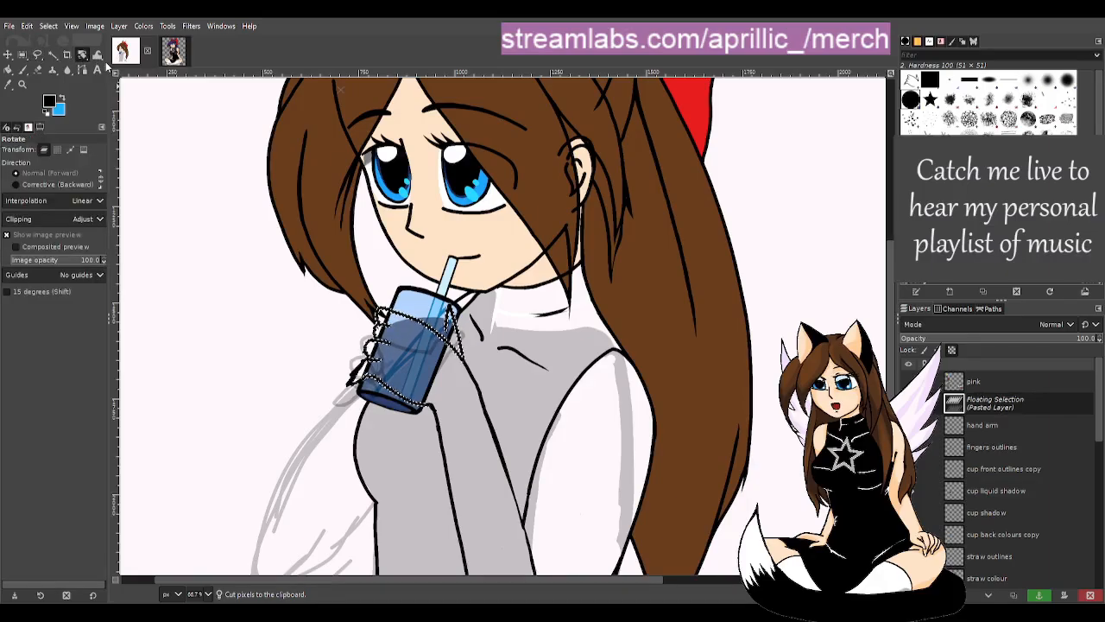
left_click(8, 54)
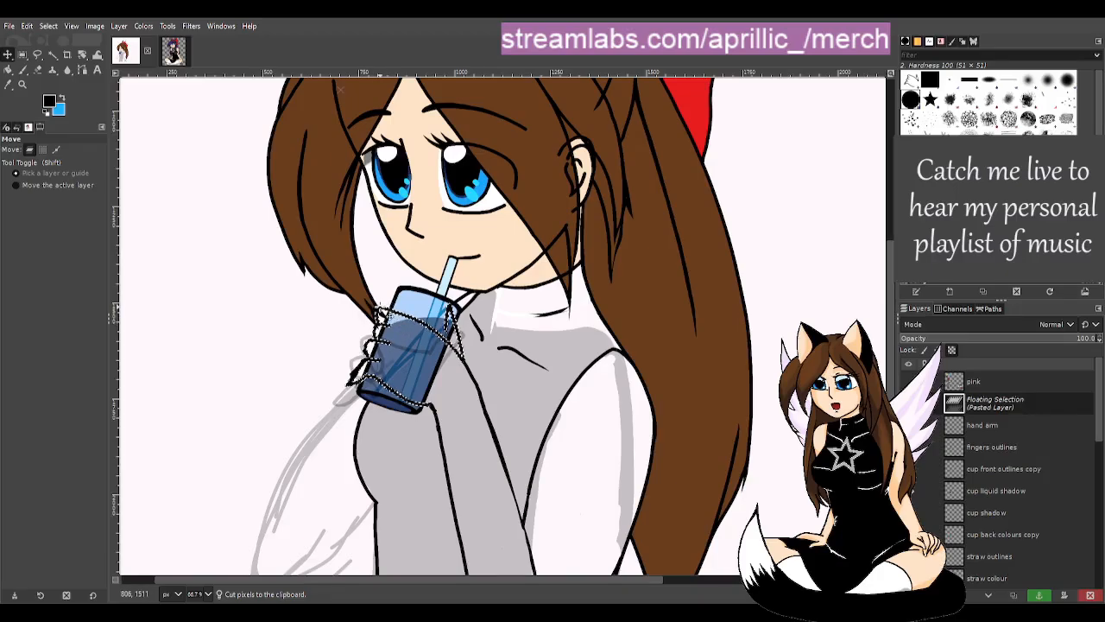
left_click(82, 55)
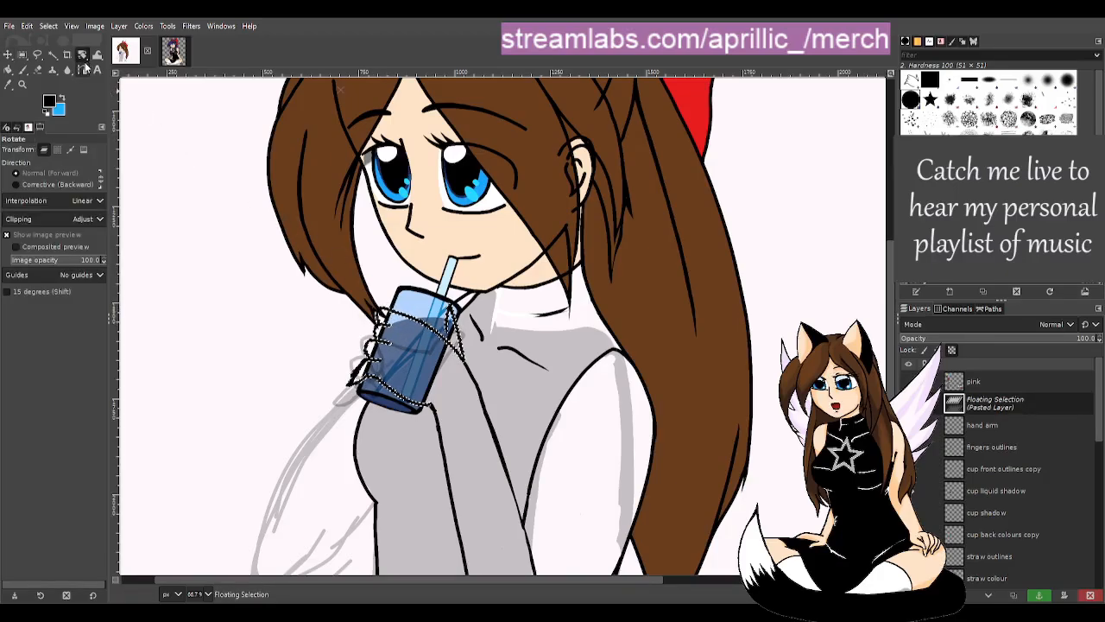
left_click(397, 347)
key("ctrl+z")
left_click_drag(397, 347, 432, 404)
left_click_drag(389, 308, 403, 301)
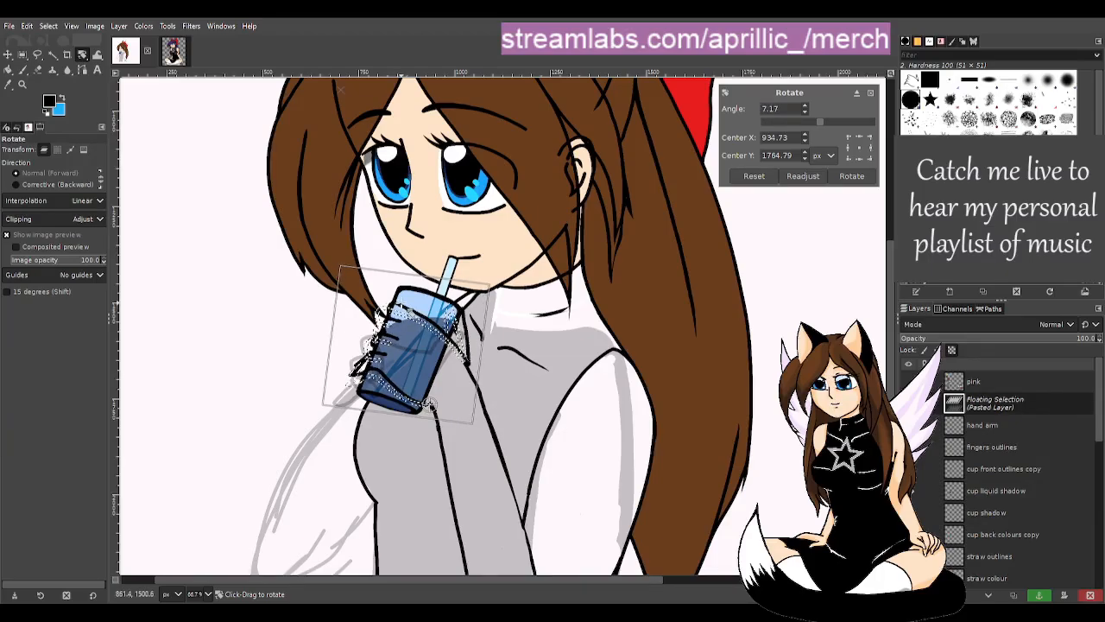
left_click_drag(403, 301, 404, 301)
key("Return")
key("u")
key("shift+r")
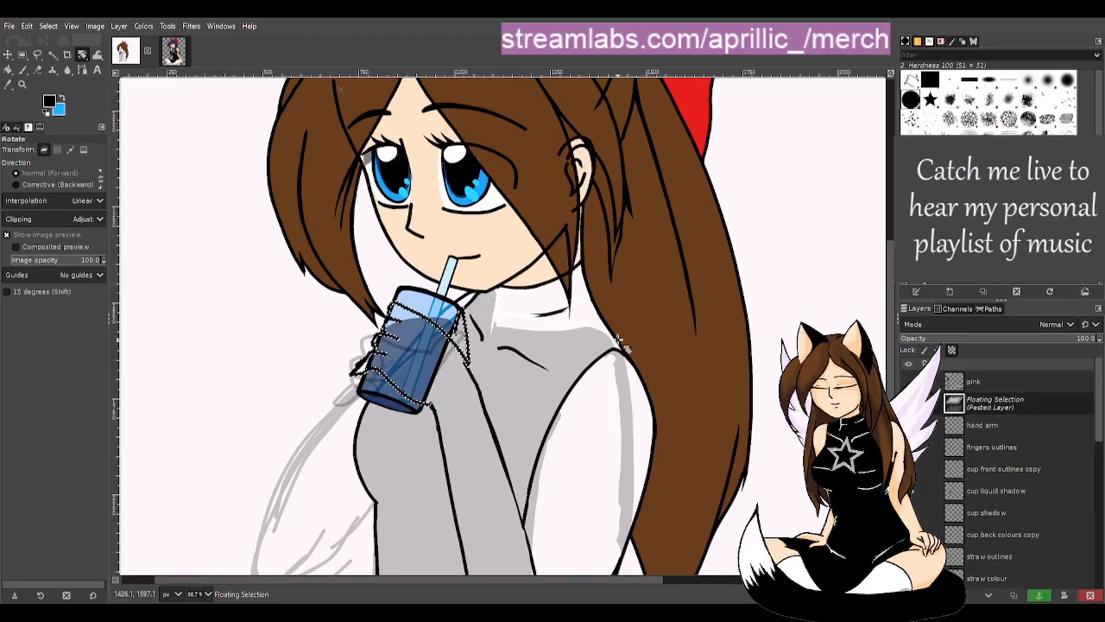
left_click(1039, 596)
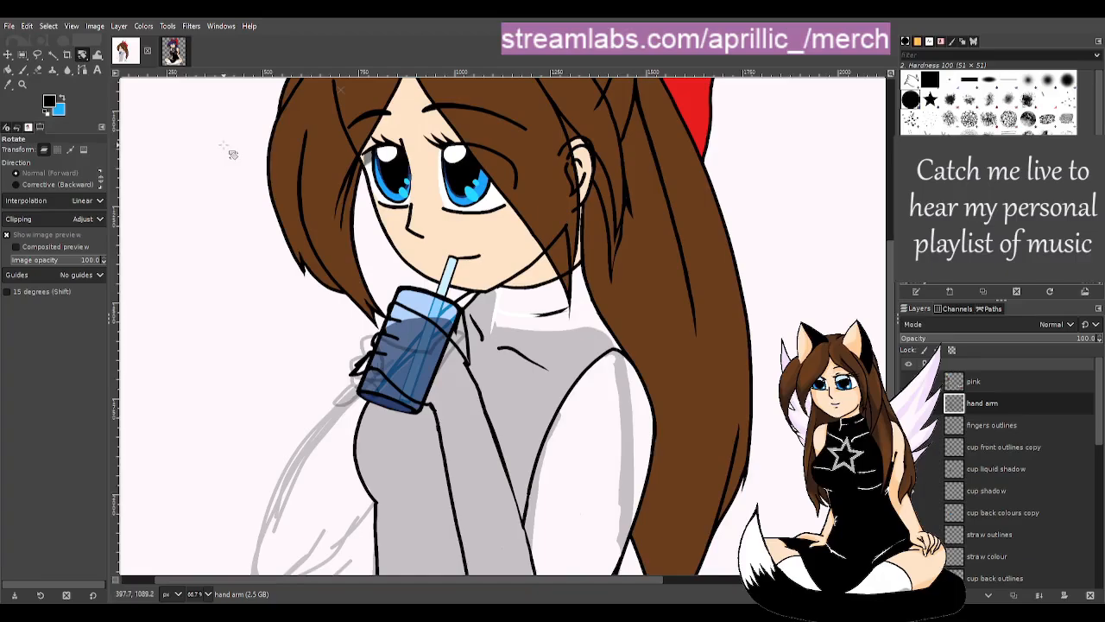
- Erase the stray line tip beside the cup on the hand arm layer
key("shift+e")
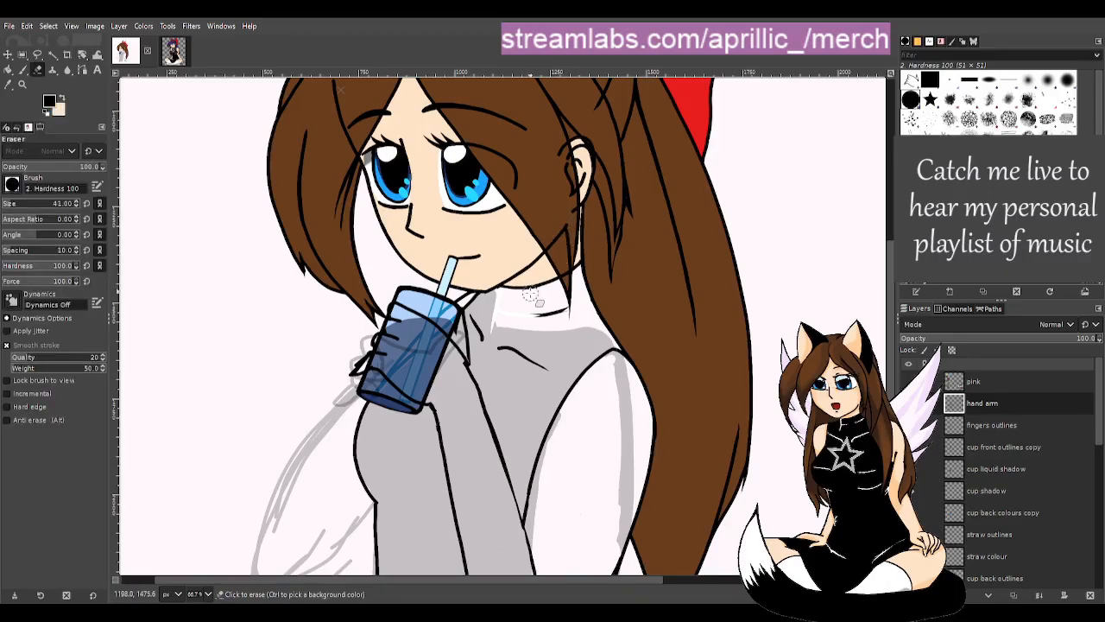
left_click_drag(474, 355, 471, 364)
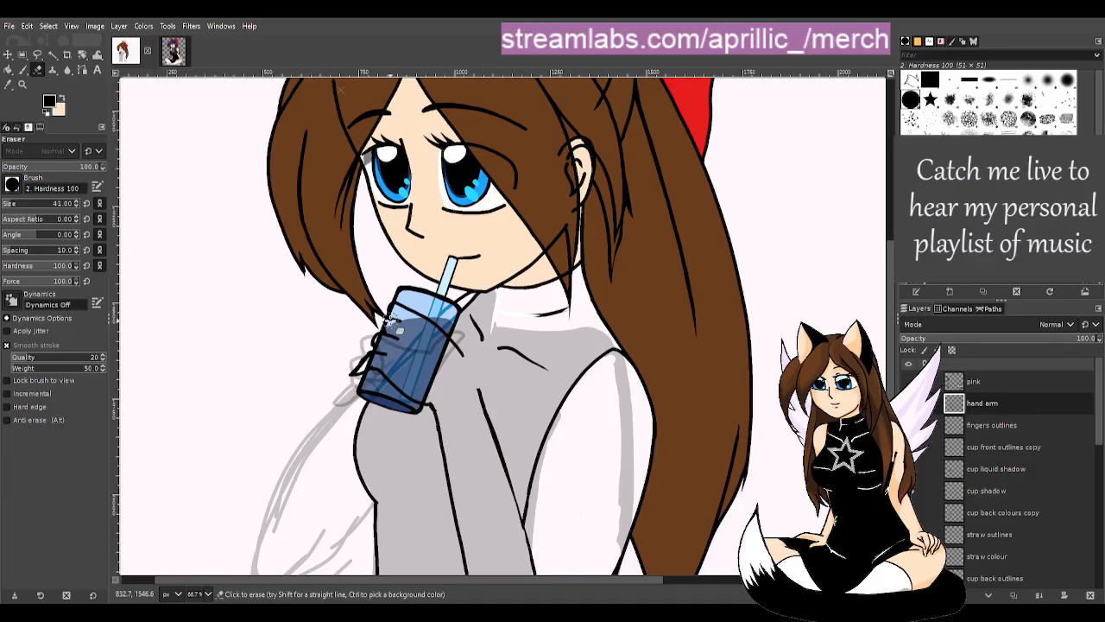
key("shift+r")
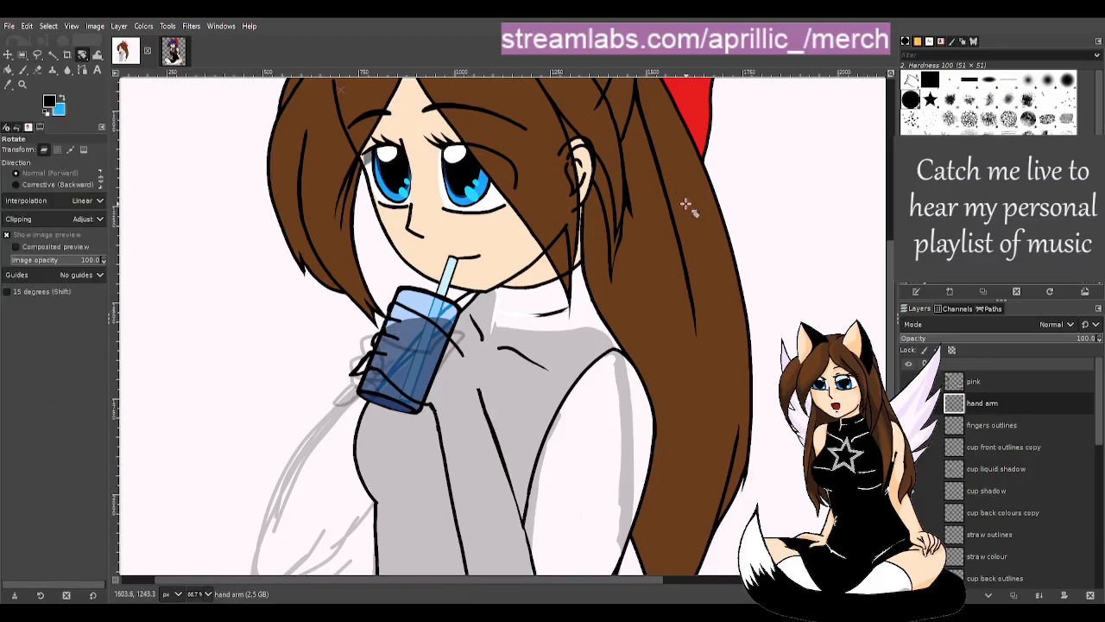
- Zoom in and erase the stray line at the cup's top and the finger line's upper end
scroll(892, 317, "down", 1)
scroll(891, 317, "down", 2)
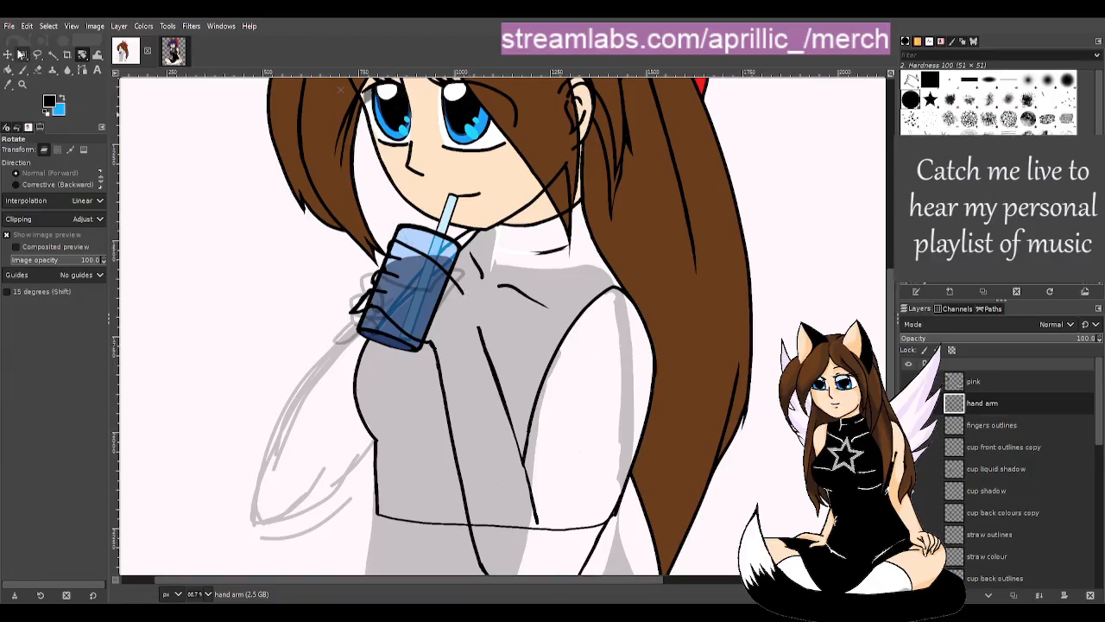
left_click(24, 70)
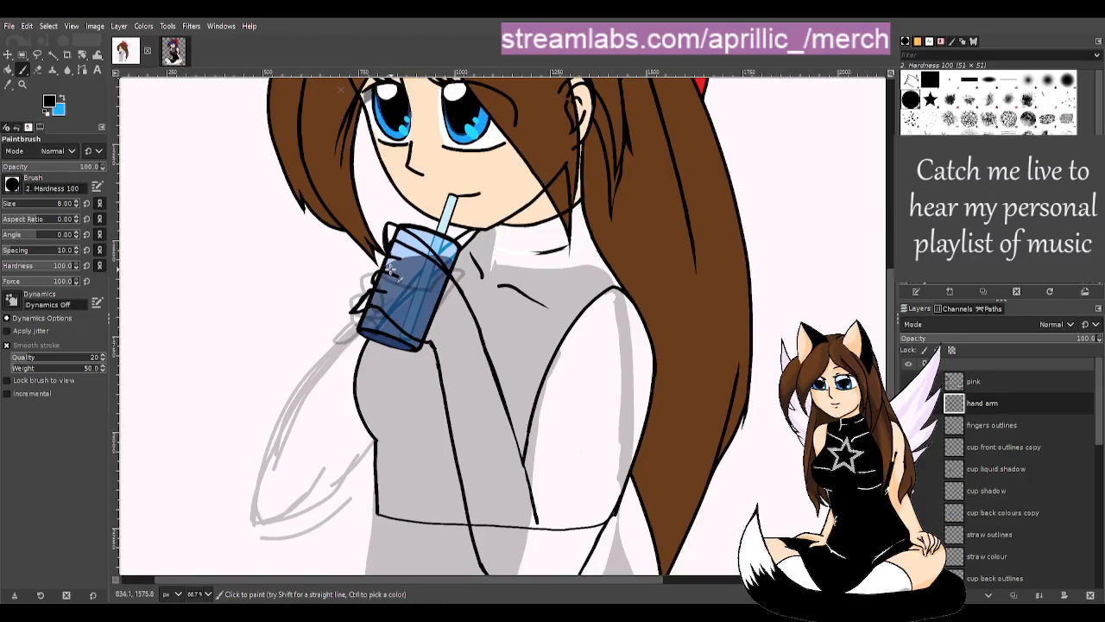
key("shift+e")
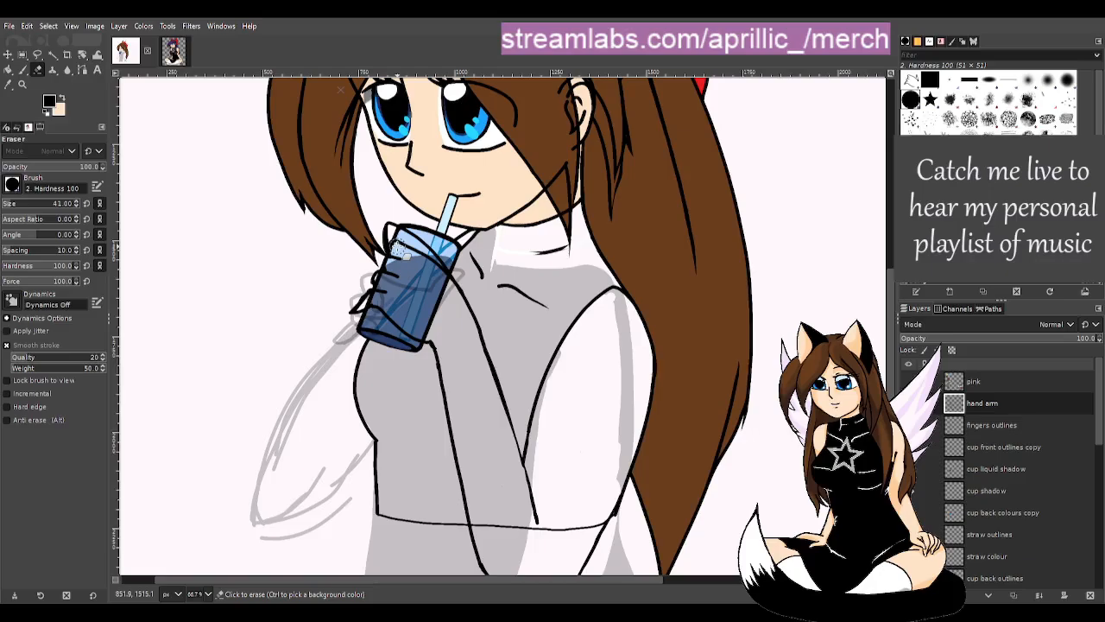
left_click_drag(401, 252, 399, 241)
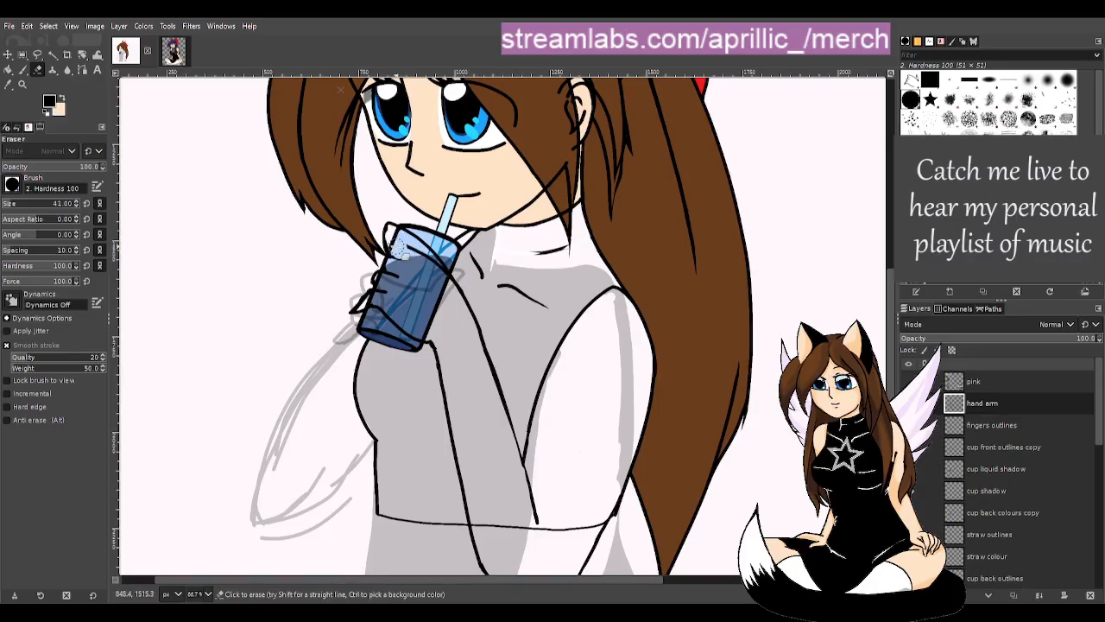
left_click_drag(408, 251, 431, 266)
- Add a short stroke by the cup's right edge and erase a bit of its top-left outline
key("p")
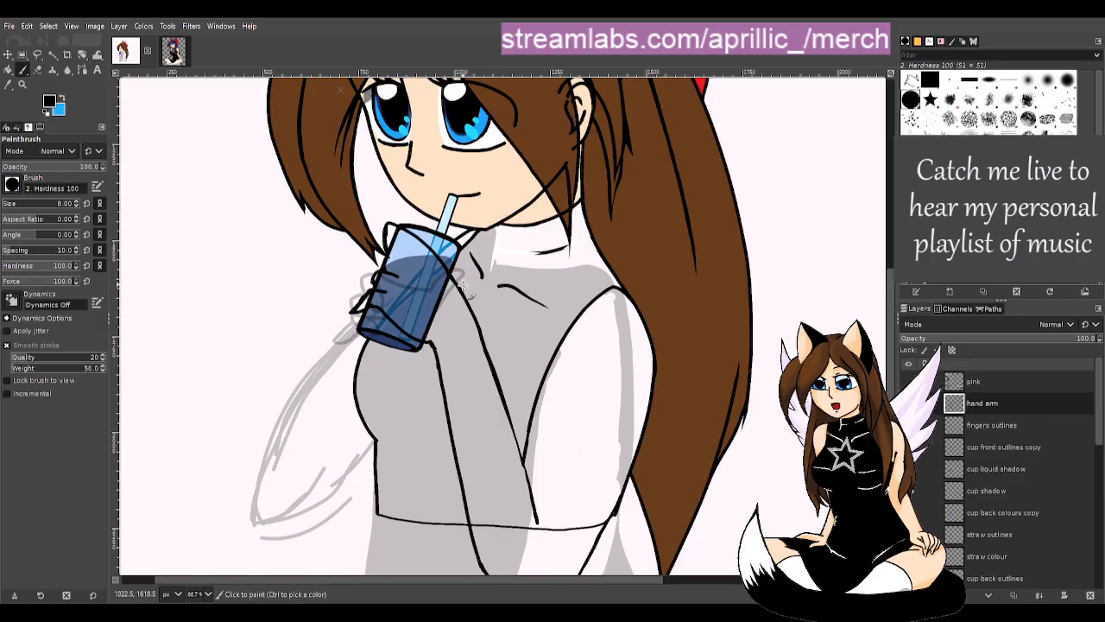
left_click_drag(457, 280, 453, 254)
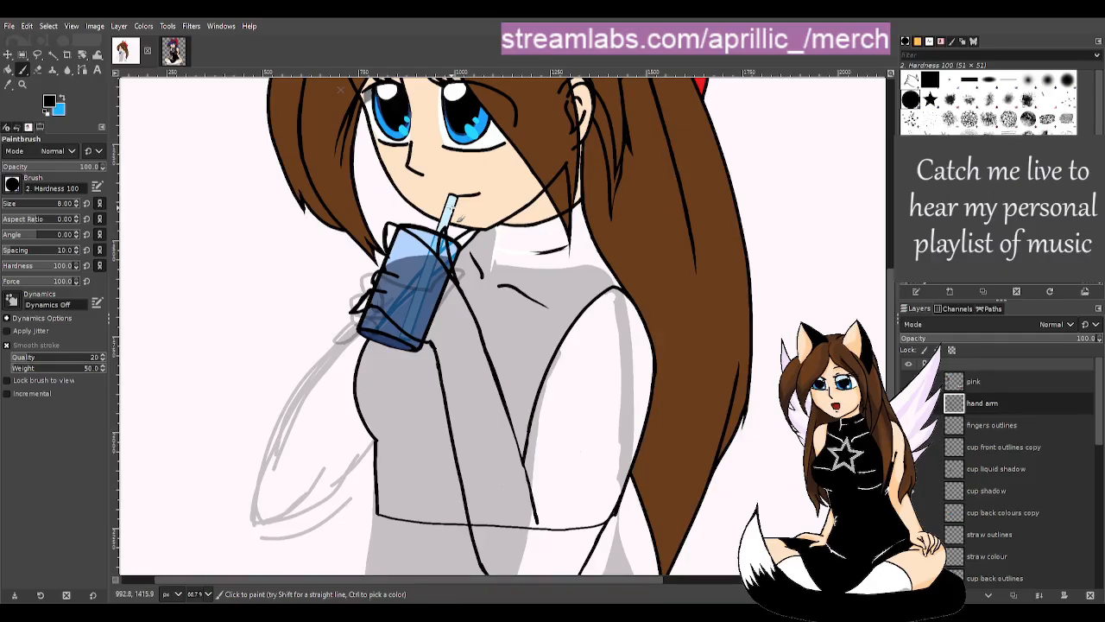
key("shift+e")
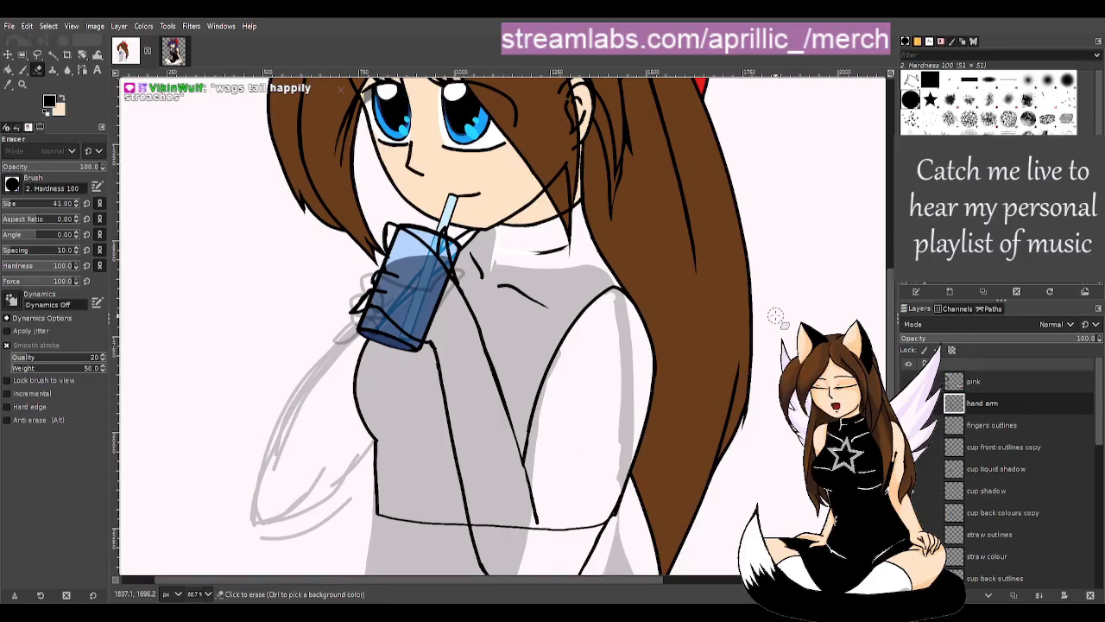
key("u")
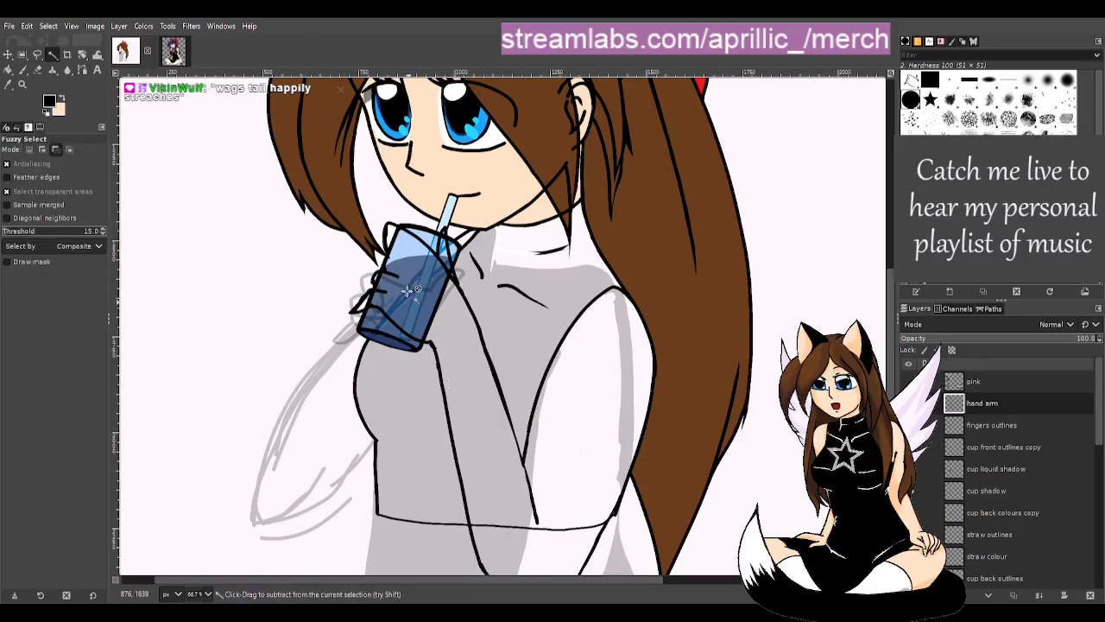
scroll(393, 309, "up", 2)
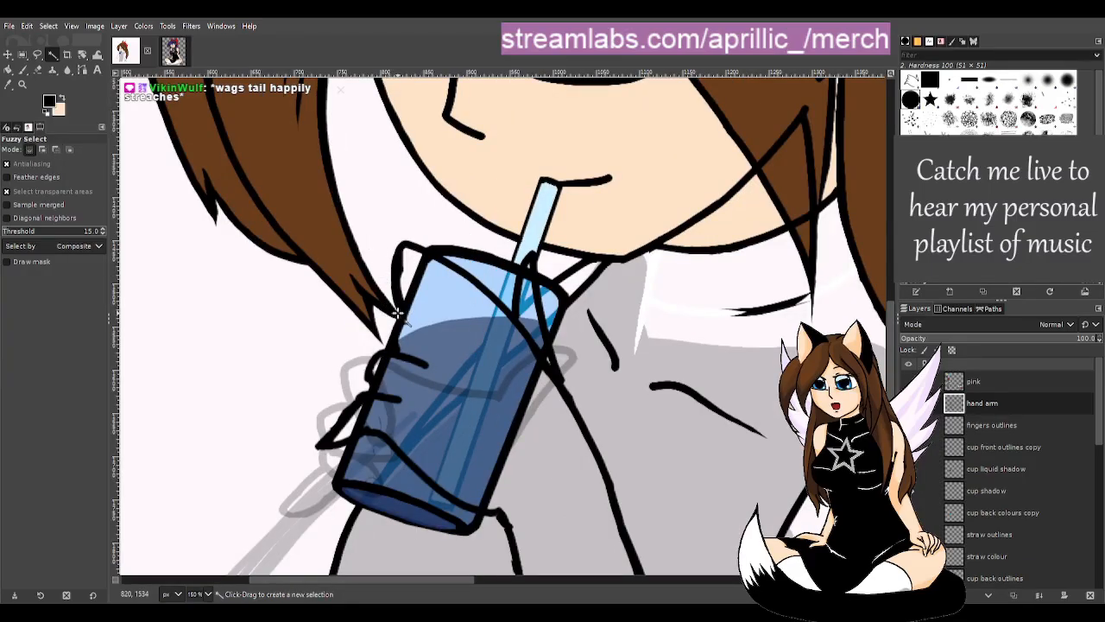
key("shift+e")
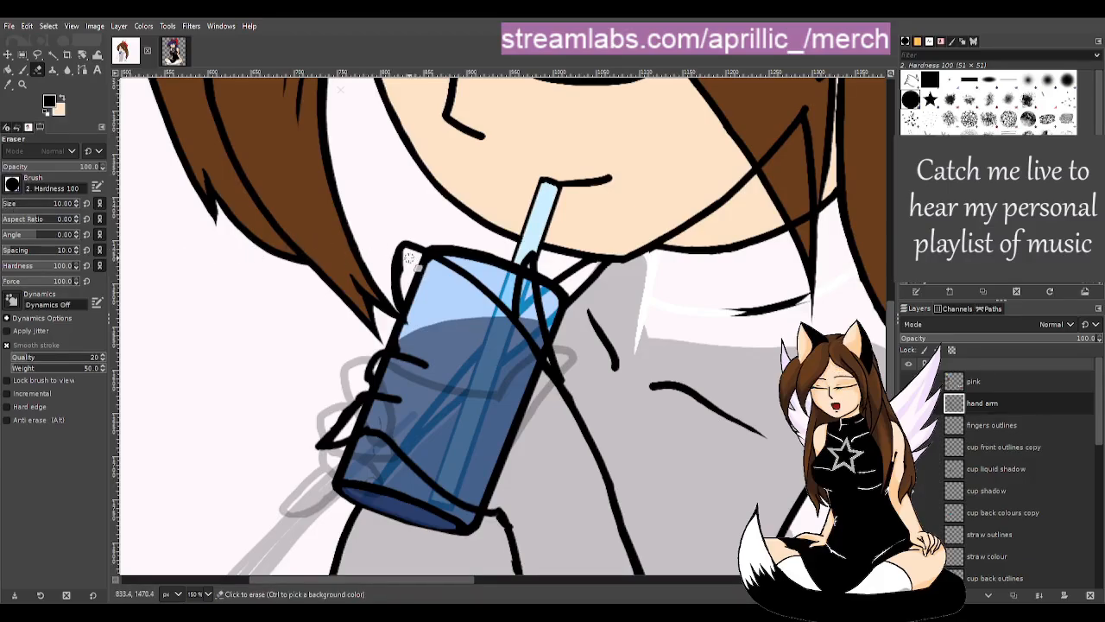
left_click_drag(408, 256, 410, 259)
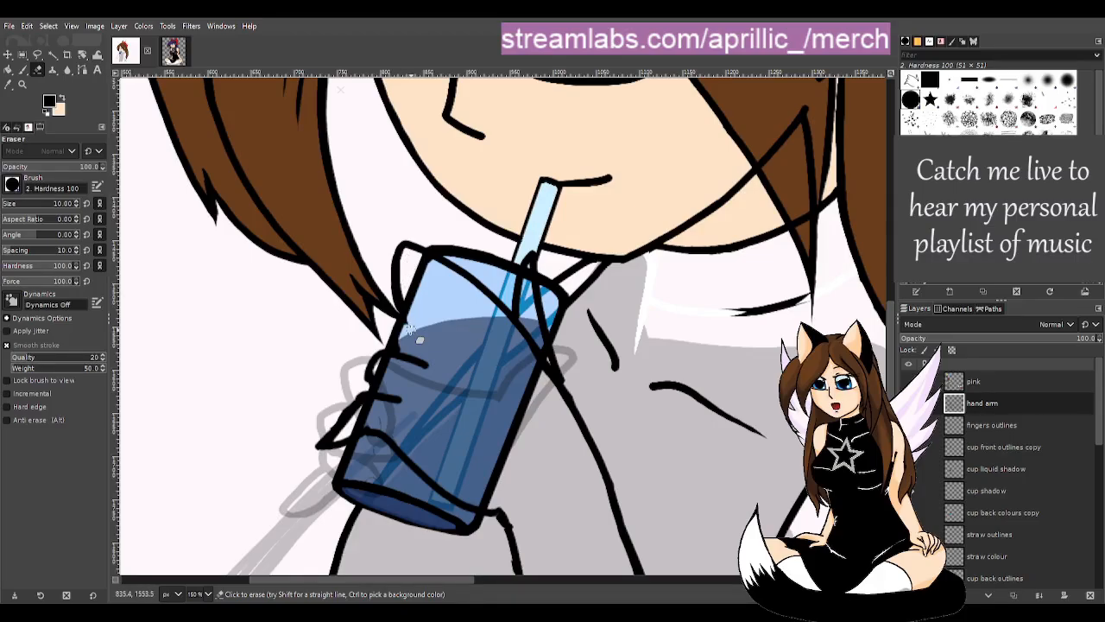
- Trim the black line's edge below the cup and erase an outline bit at the cup's left edge
key("p")
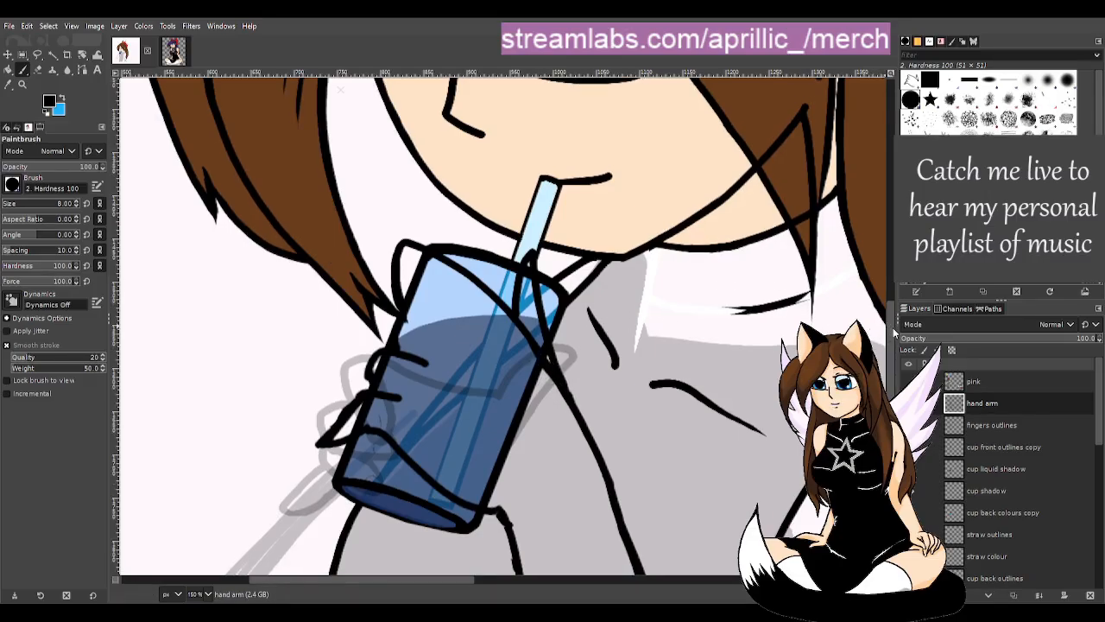
scroll(893, 345, "down", 3)
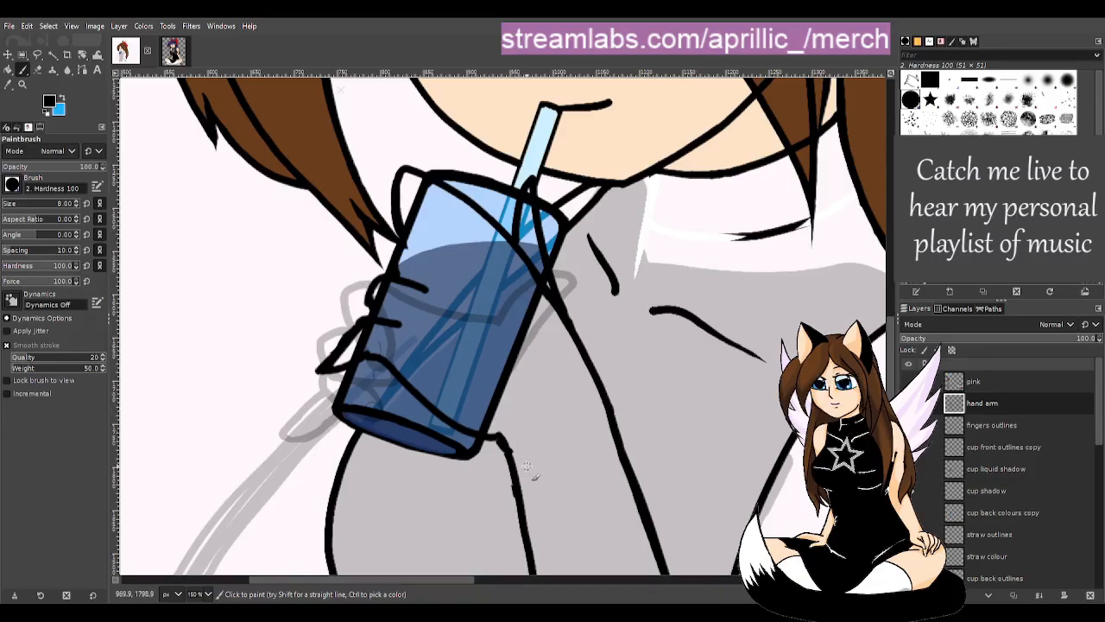
key("shift+e")
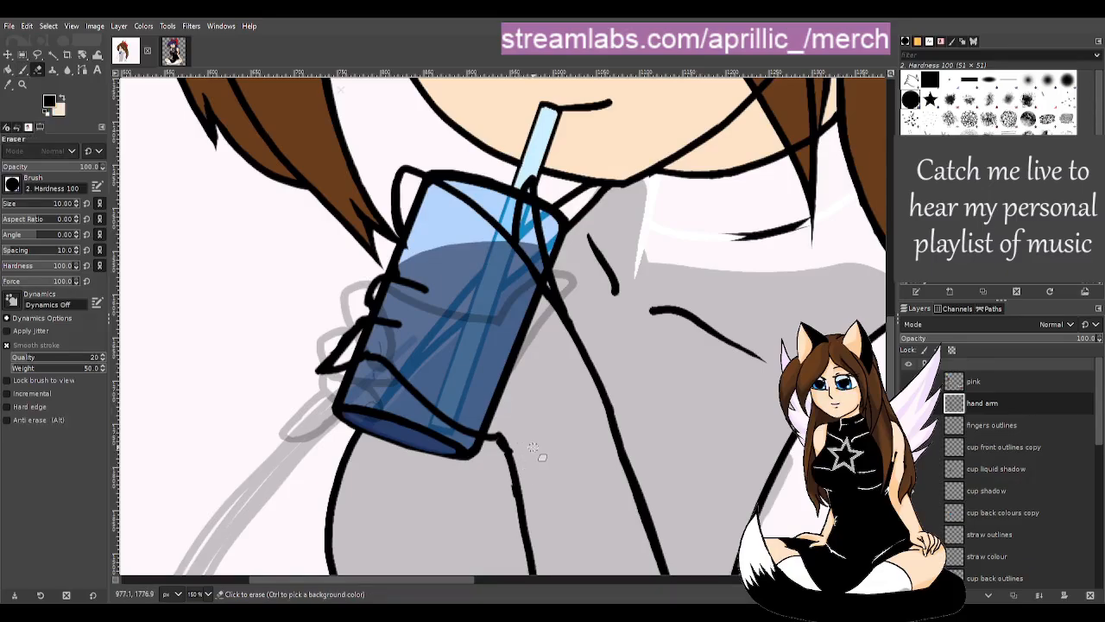
left_click_drag(504, 485, 510, 507)
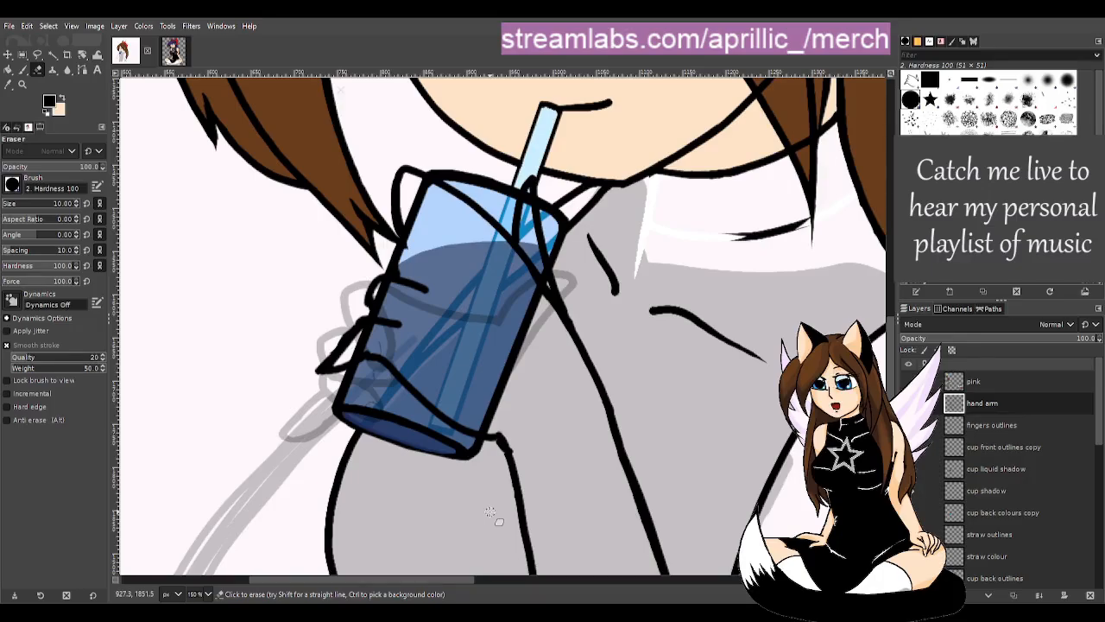
key("p")
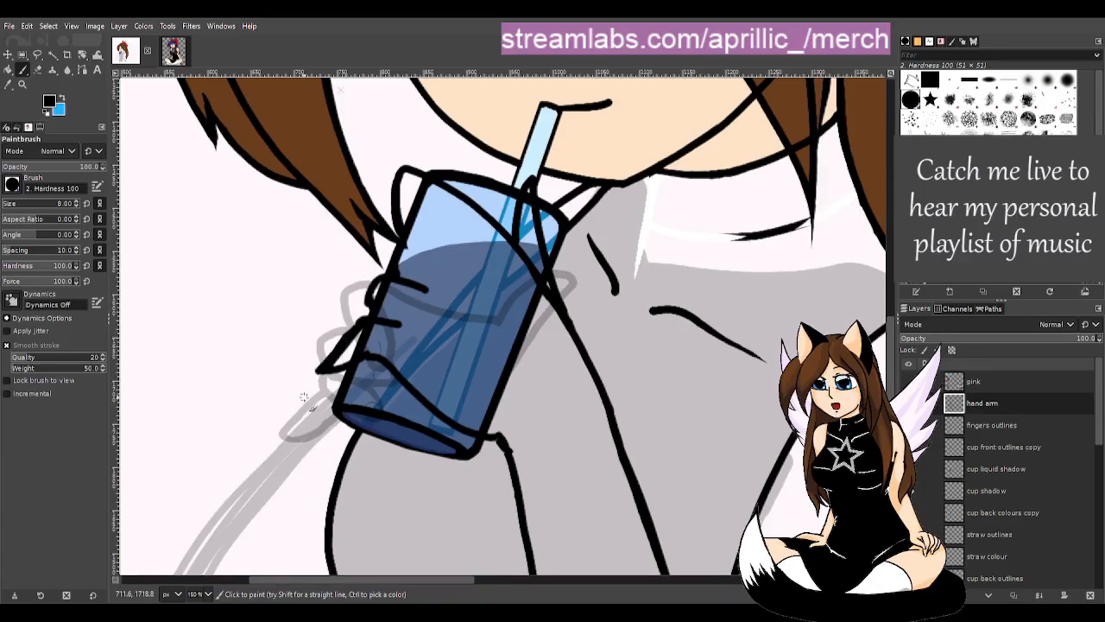
key("shift+e")
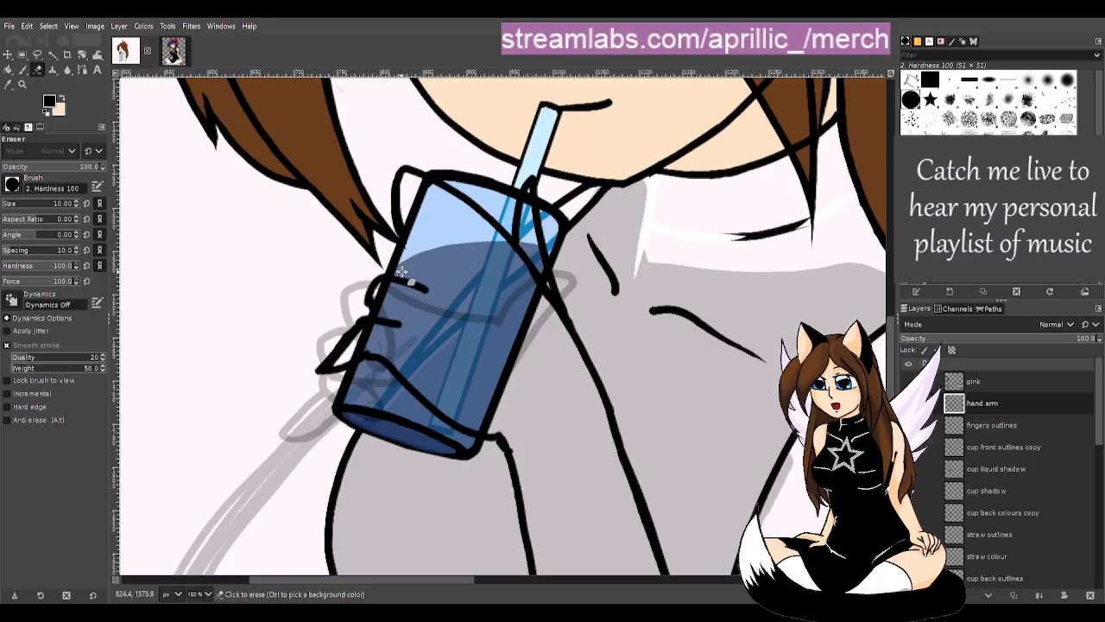
left_click_drag(389, 268, 401, 268)
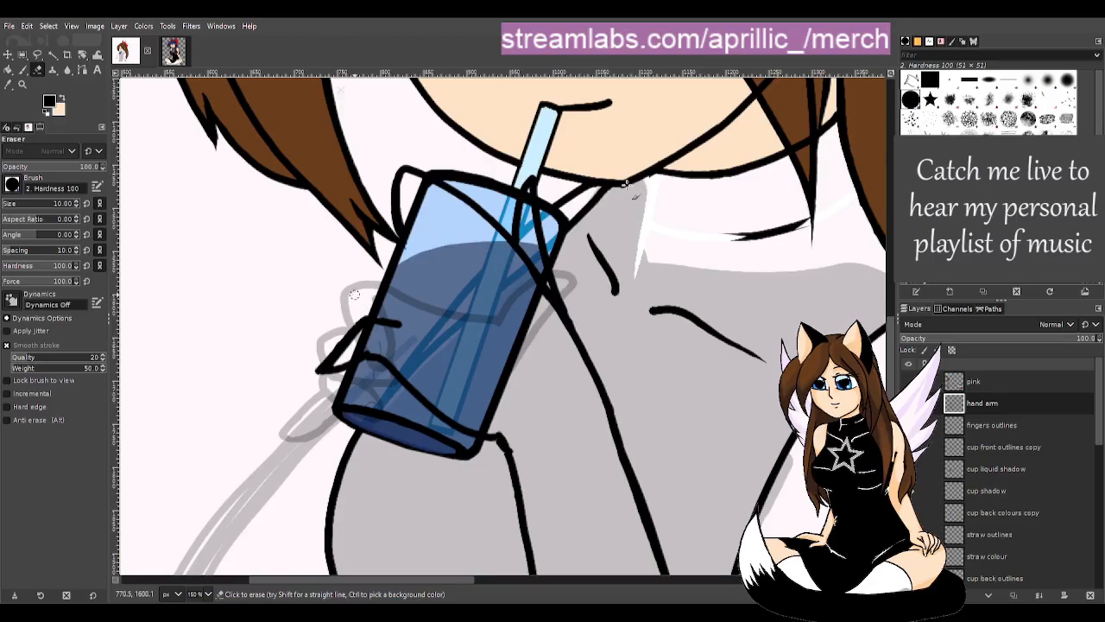
- Paint black finger outlines down the cup's left side with the size-8 Paintbrush
key("p")
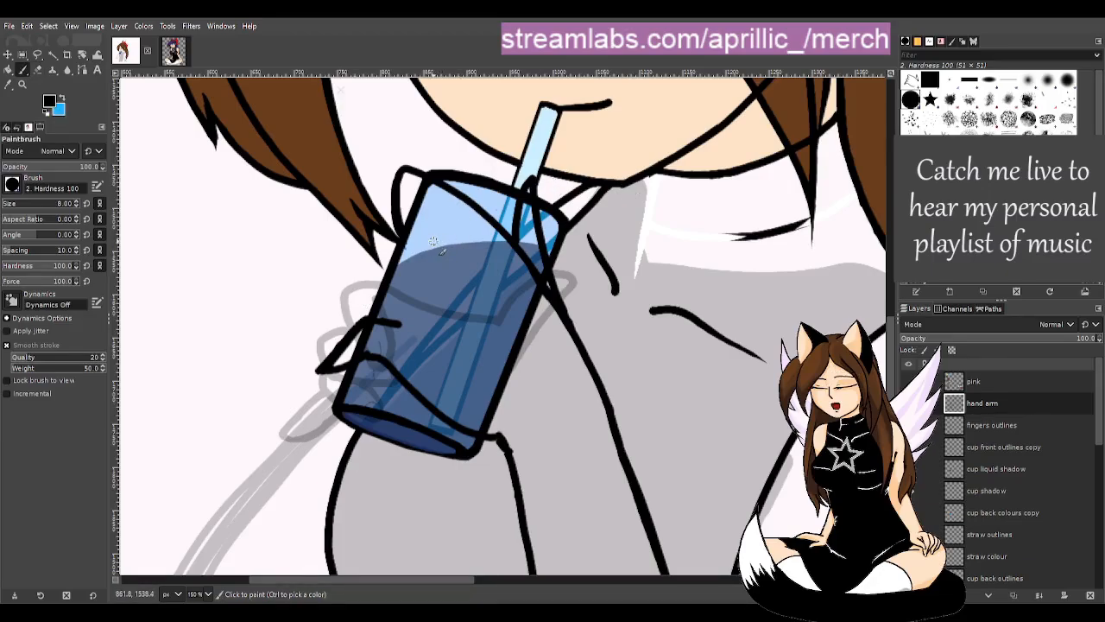
mouse_move(438, 238)
left_mouse_down()
mouse_move(366, 211)
mouse_move(363, 242)
mouse_move(387, 283)
left_mouse_up()
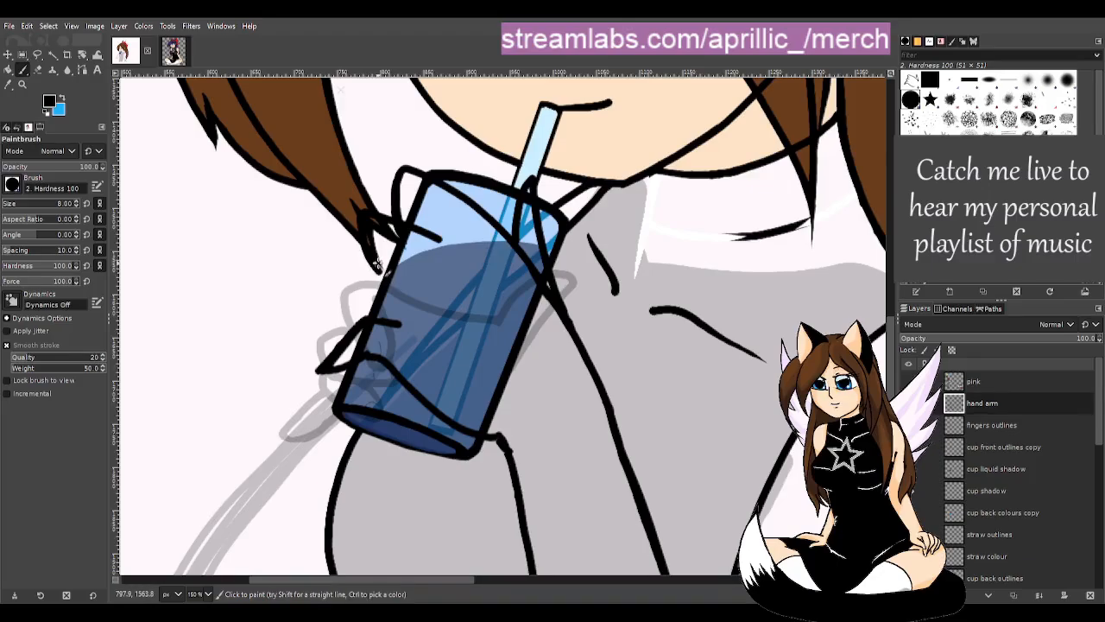
mouse_move(434, 237)
left_mouse_down()
mouse_move(364, 234)
mouse_move(374, 276)
mouse_move(424, 283)
mouse_move(351, 301)
left_mouse_up()
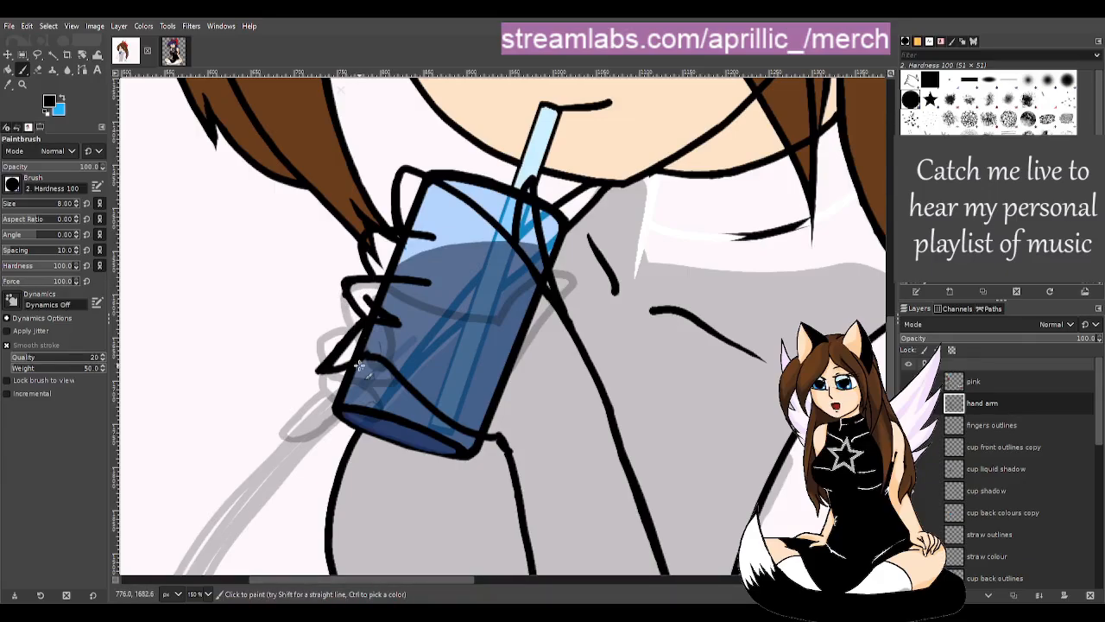
- Erase part of a finger line crossing the cup
key("shift+e")
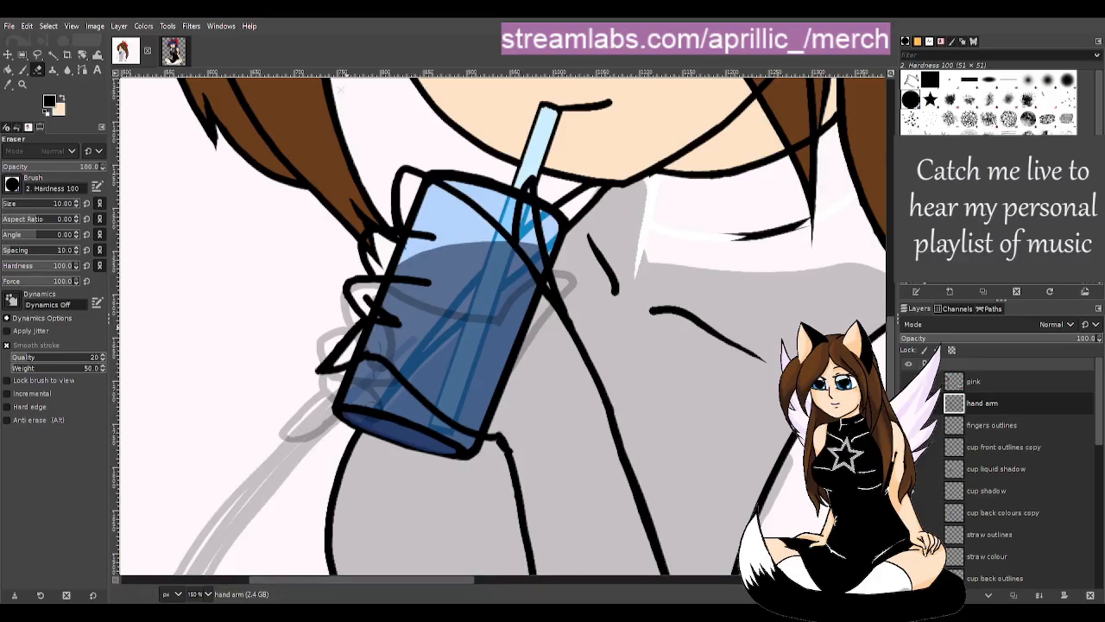
key("u")
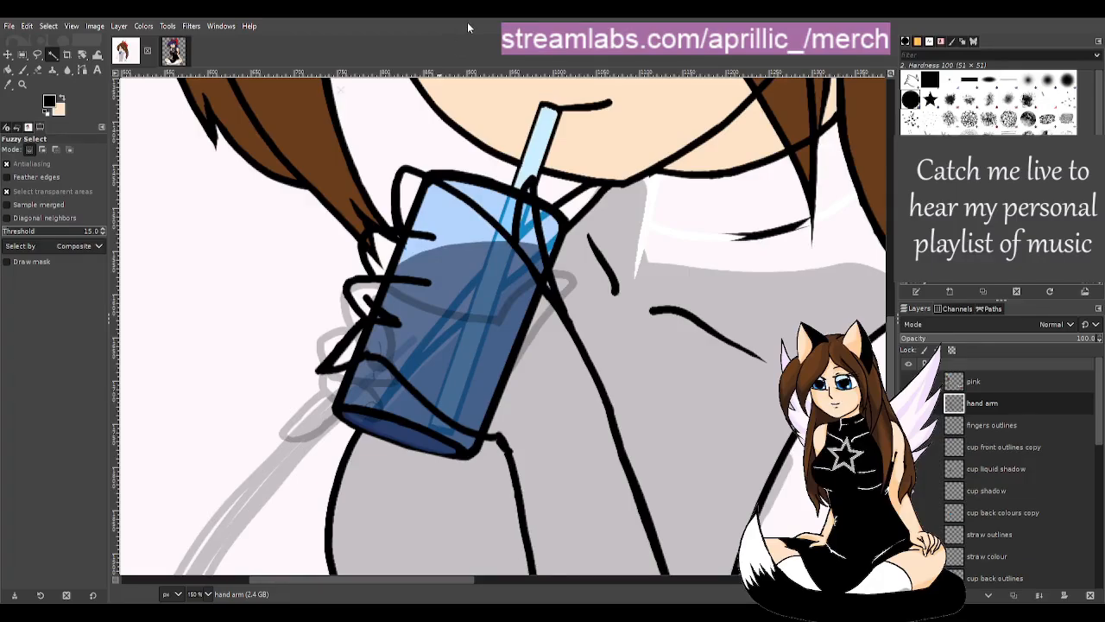
key("shift+e")
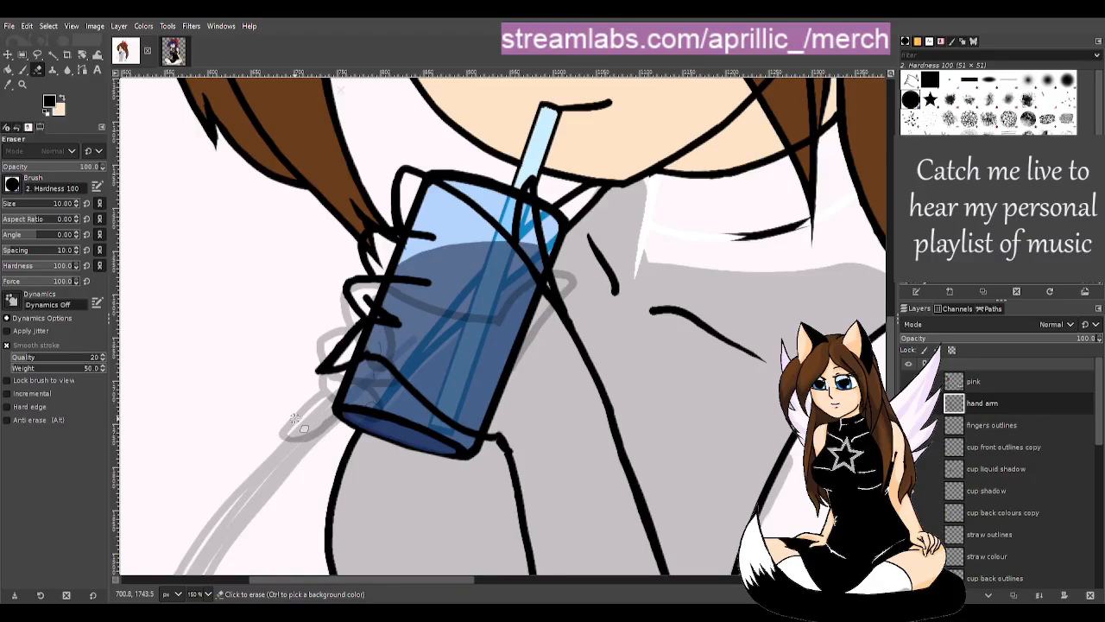
left_click_drag(365, 291, 401, 316)
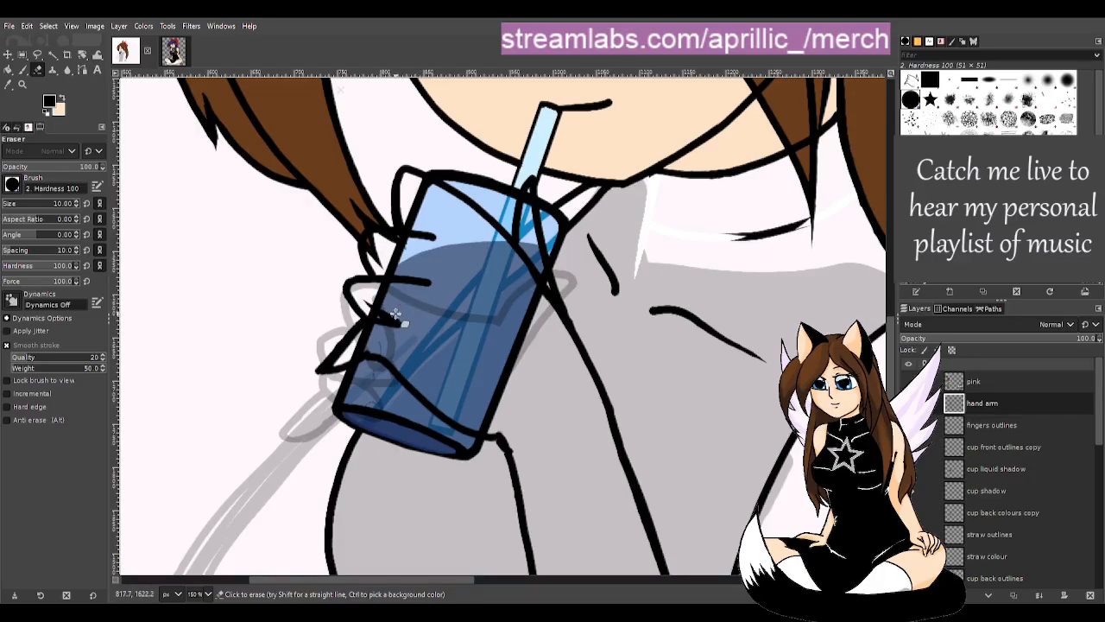
- Add a short black stroke on the cup's upper-left rim, trim its outer edge, and set the eraser to size 1
key("p")
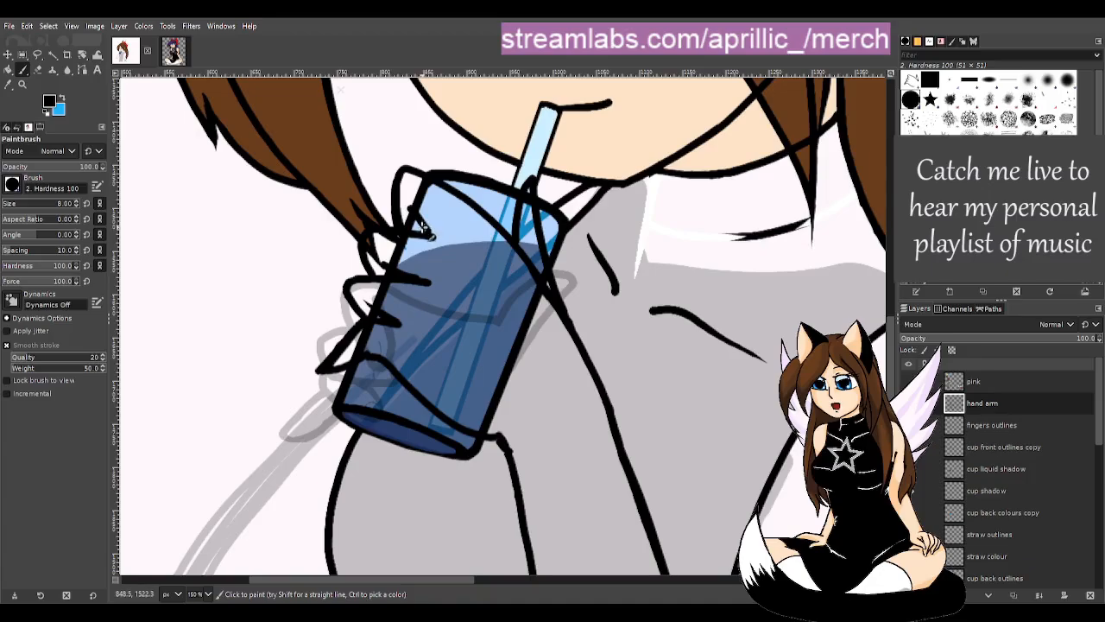
key("ctrl")
left_click_drag(413, 211, 433, 237)
key("shift+e")
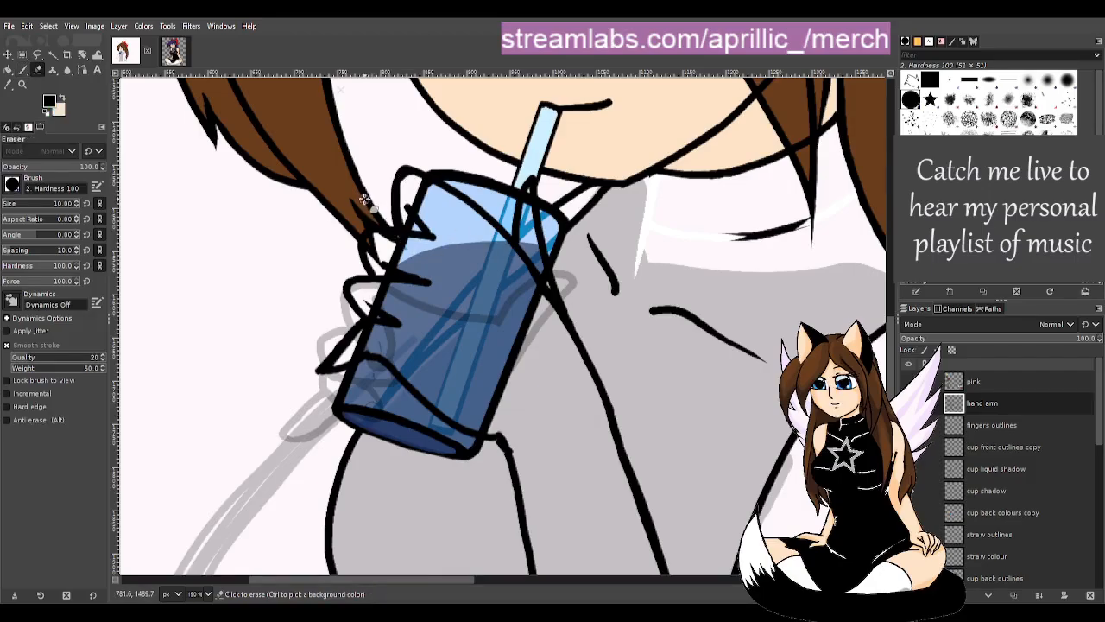
left_click_drag(402, 164, 390, 178)
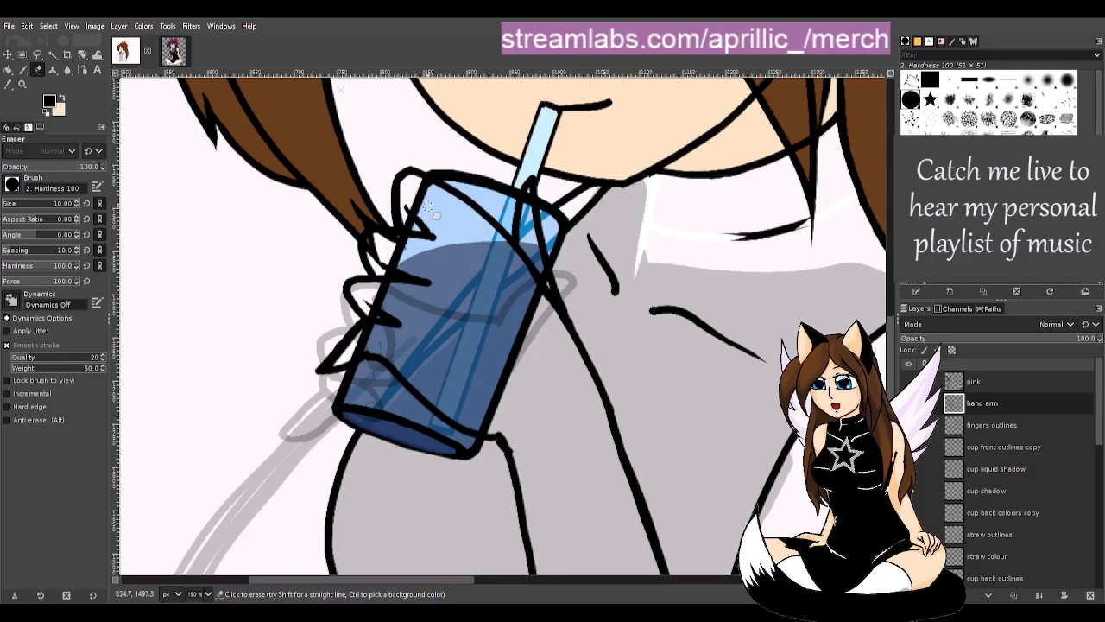
left_click_drag(12, 204, 3, 205)
key("p")
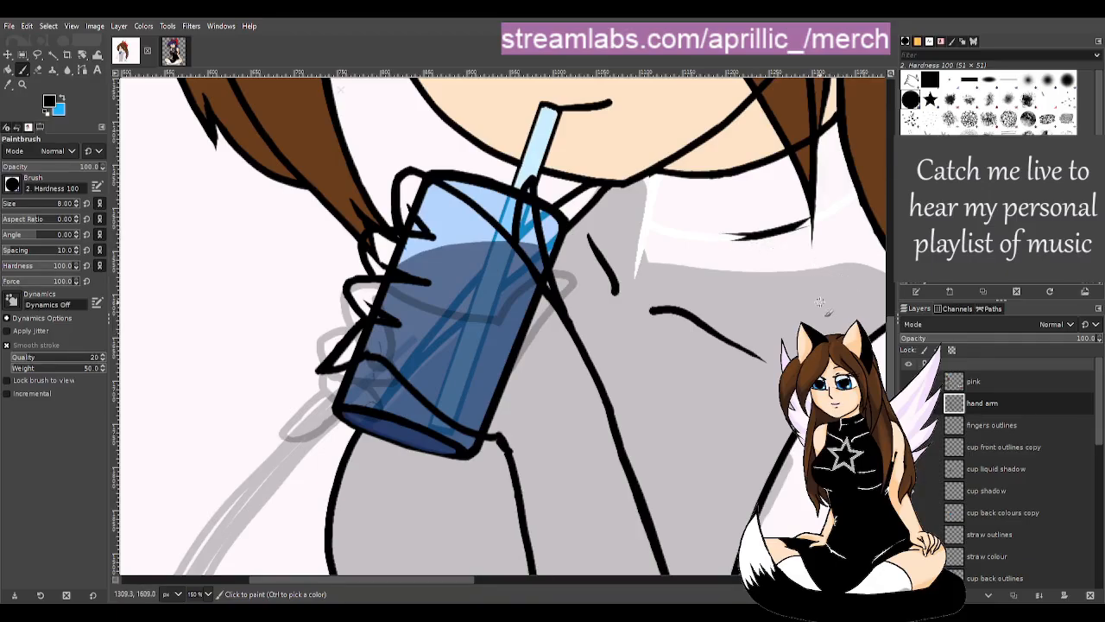
- Rename the fingers outlines layer to 'fingers outlines hidden'
key("u")
scroll(651, 268, "down", 3)
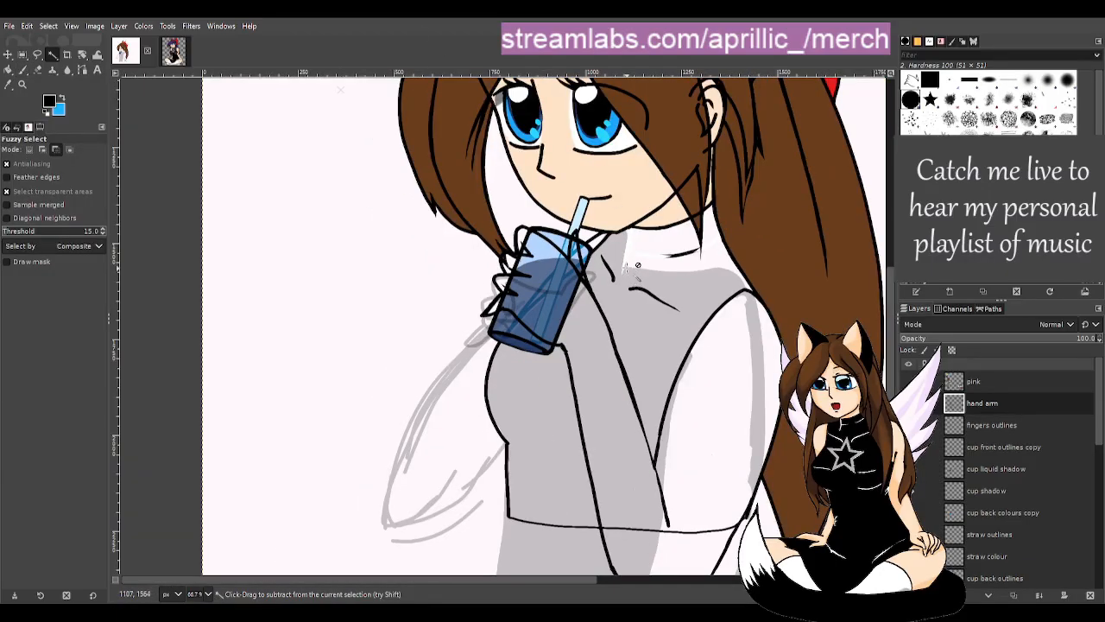
left_click_drag(630, 577, 648, 583)
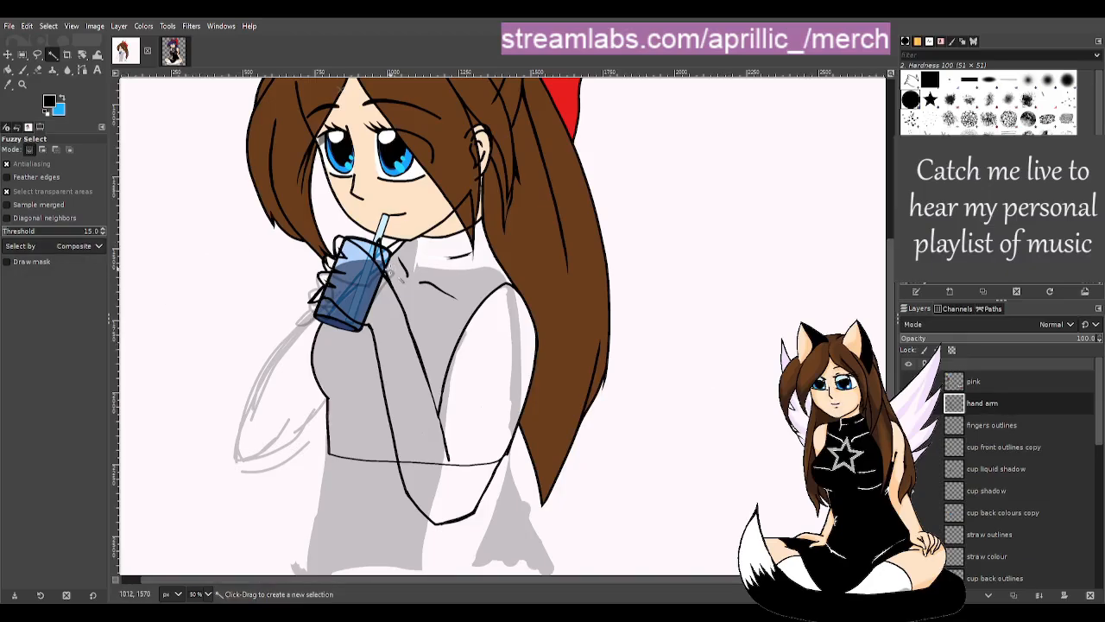
scroll(335, 301, "up", 2)
scroll(278, 335, "up", 2)
scroll(491, 327, "down", 2)
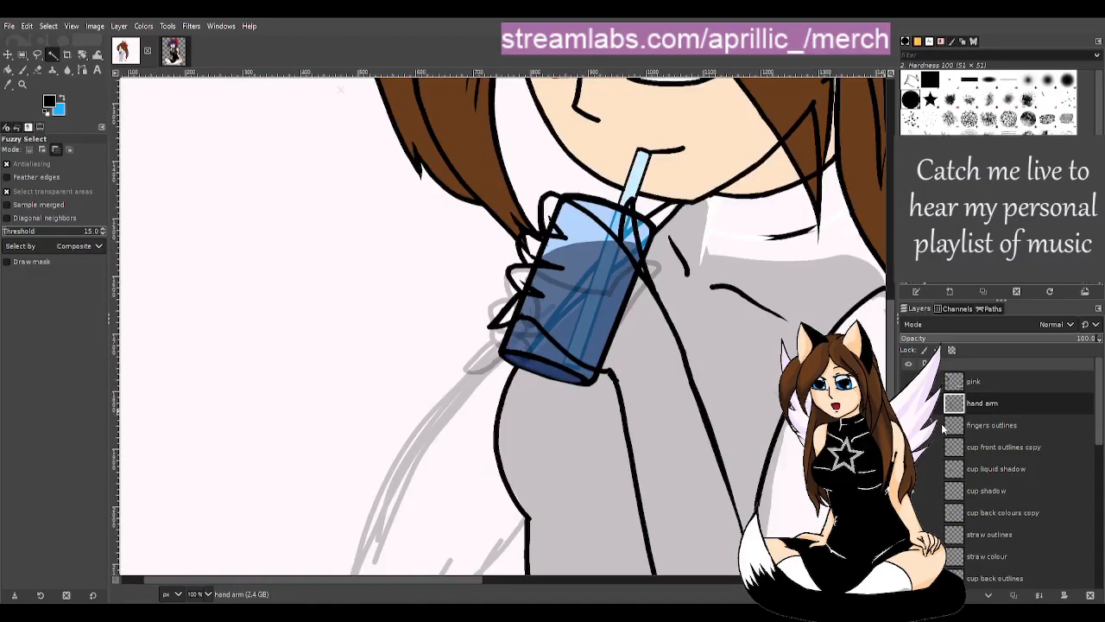
scroll(993, 466, "down", 1)
scroll(545, 568, "down", 1)
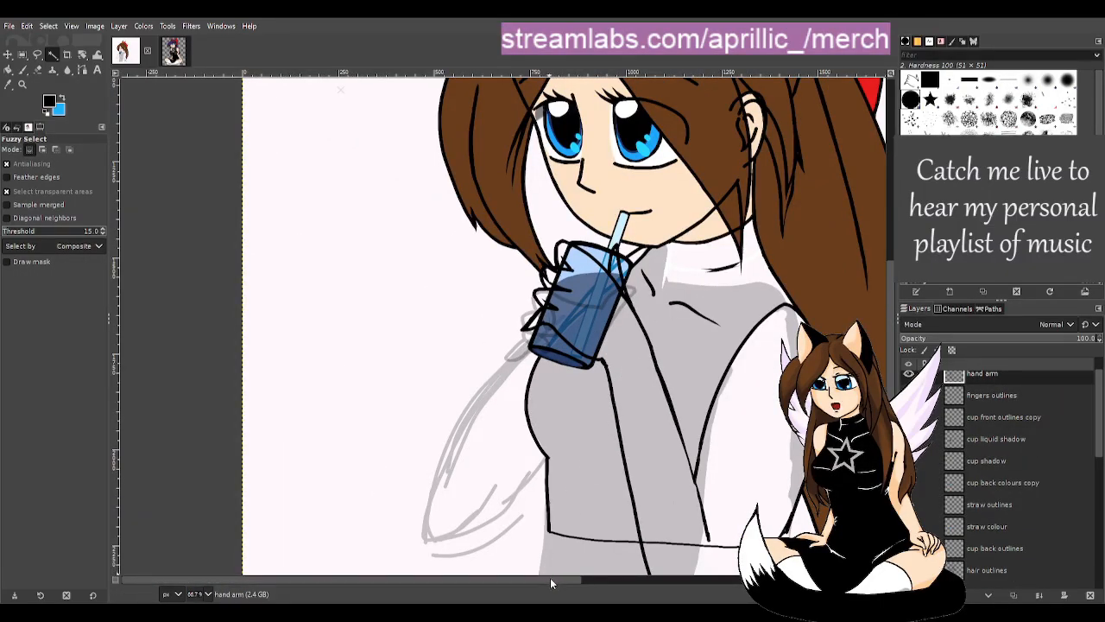
left_click_drag(550, 579, 590, 584)
scroll(634, 510, "down", 1)
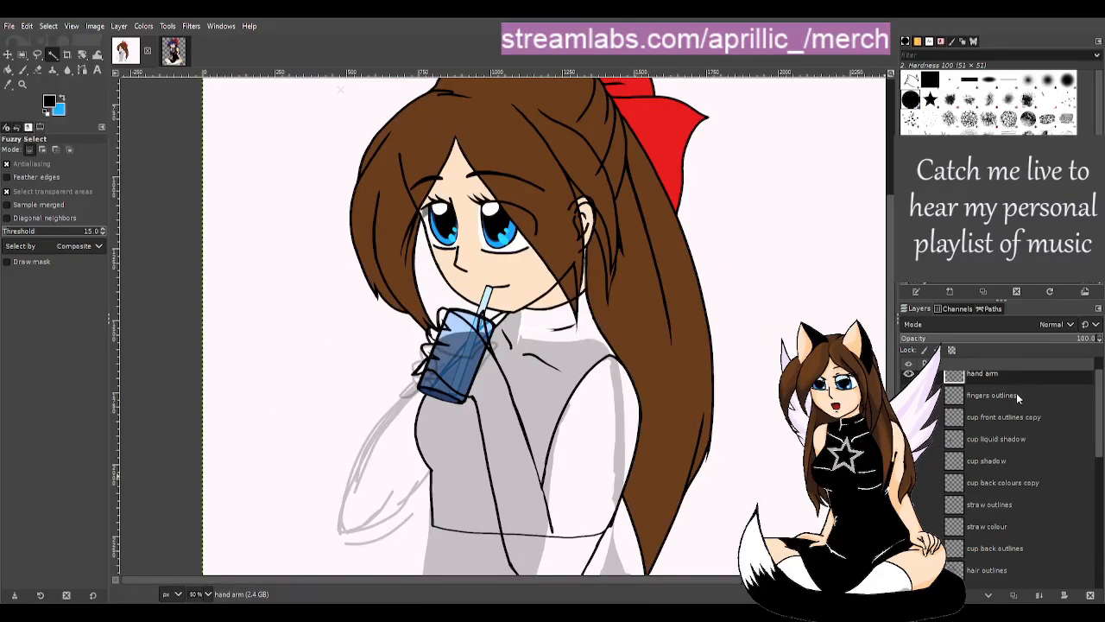
scroll(544, 328, "up", 2)
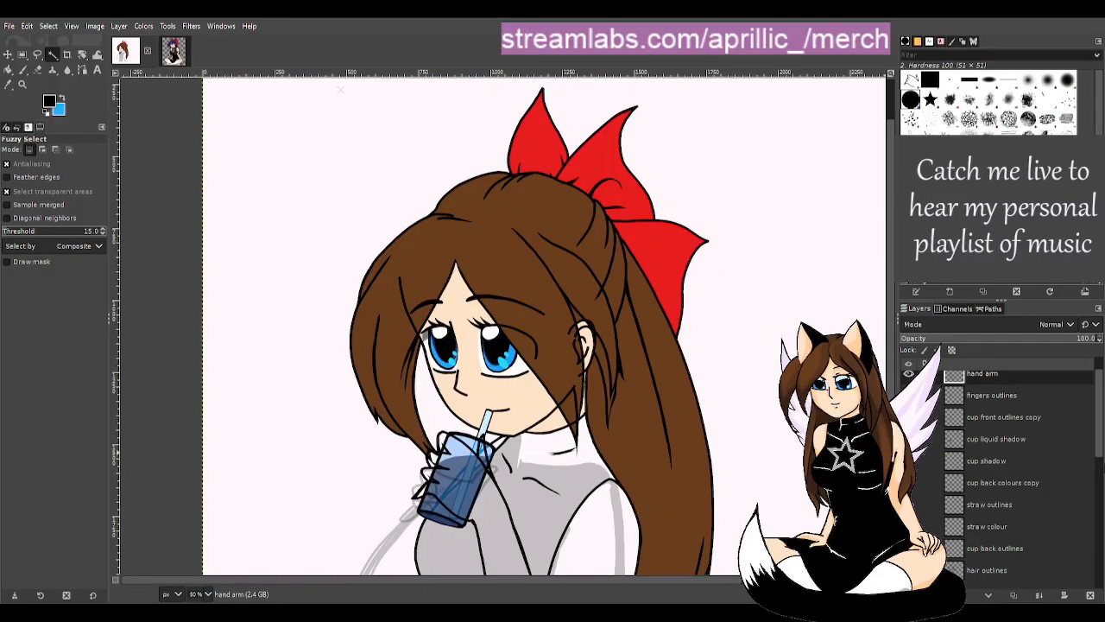
left_click(1043, 399)
double_click(1027, 393)
left_click(1036, 398)
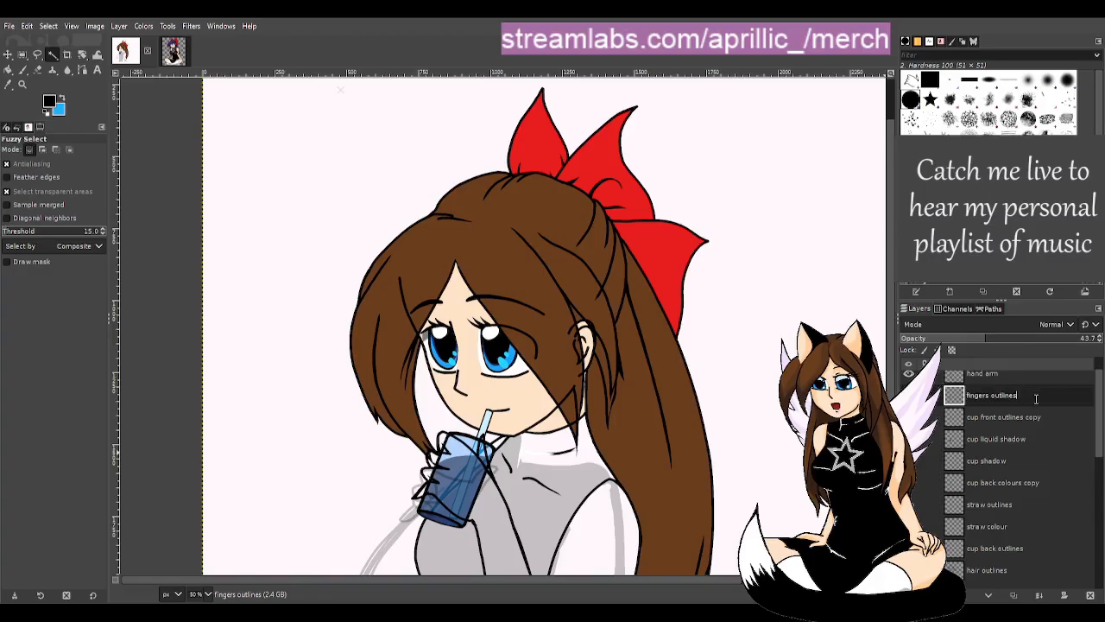
key("Return")
- Select the cup front outlines copy layer and hide the fingers outlines hidden layer
left_click(1039, 423)
left_click(908, 396)
scroll(672, 472, "down", 3)
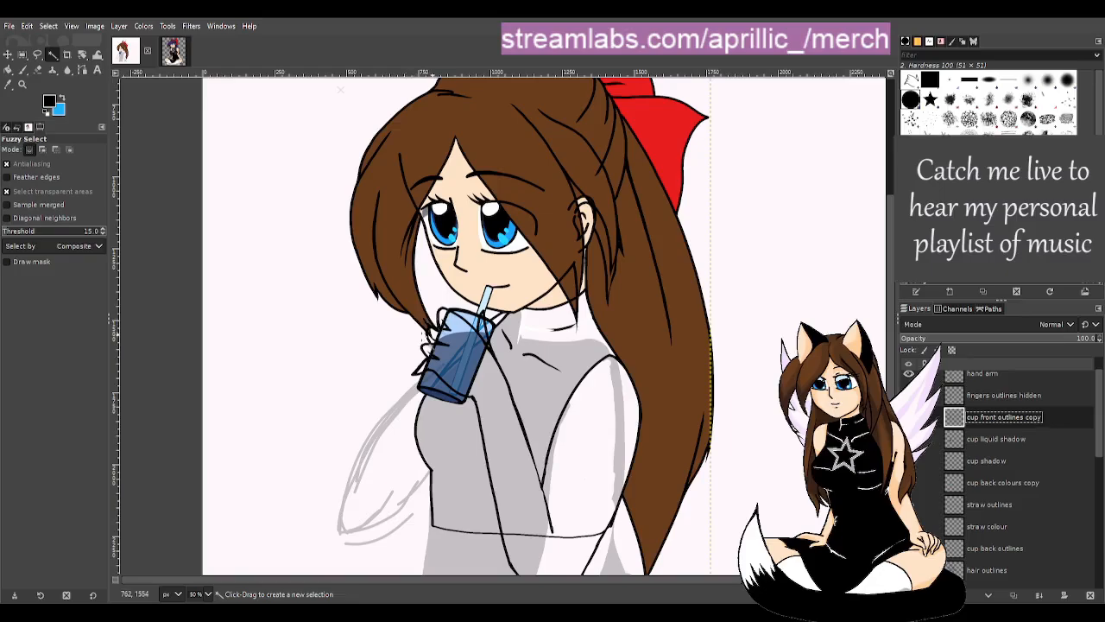
scroll(355, 480, "up", 1)
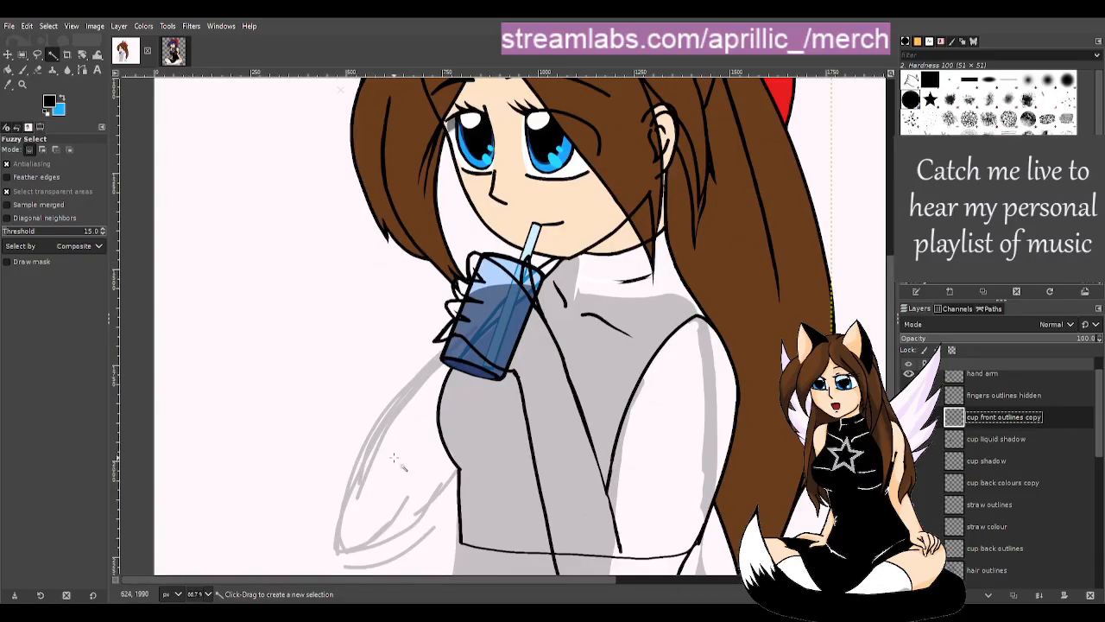
scroll(394, 459, "up", 1)
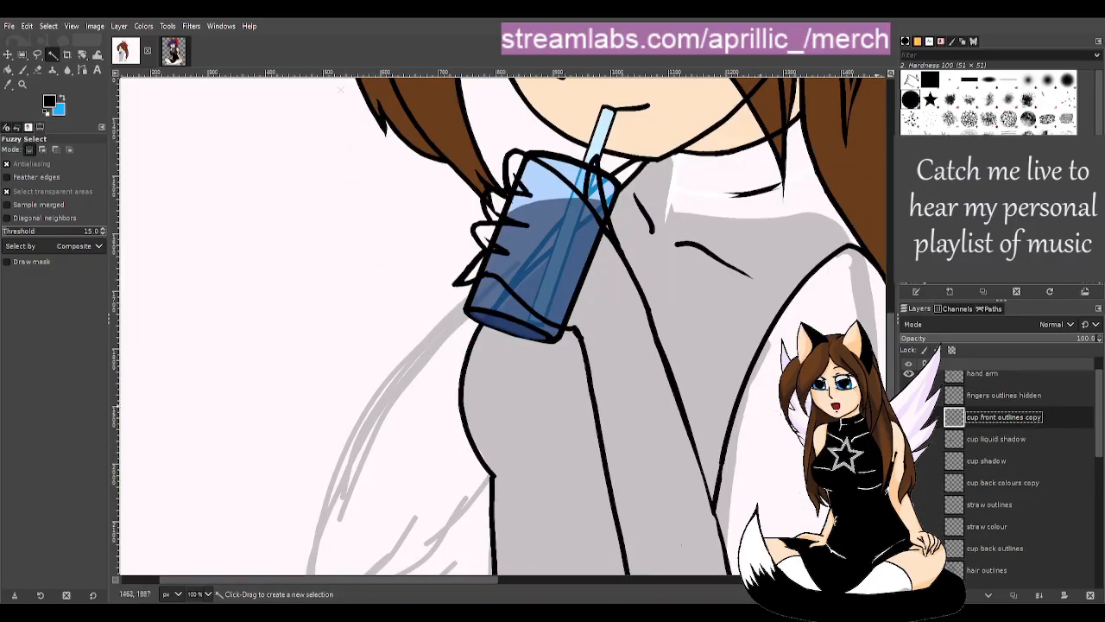
left_click_drag(475, 582, 555, 586)
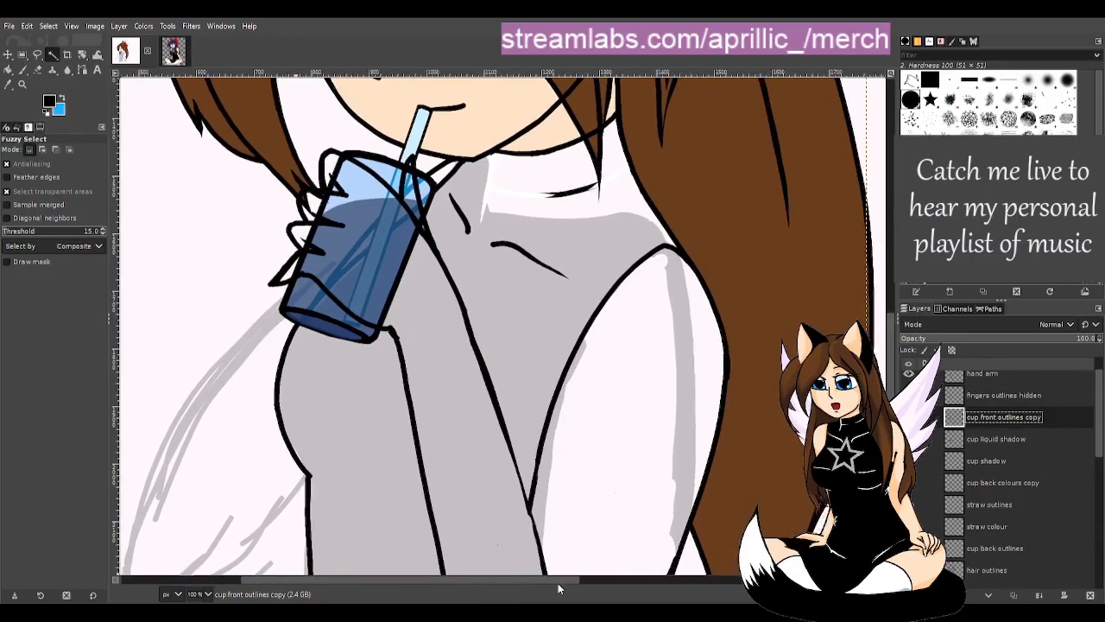
scroll(623, 420, "down", 2)
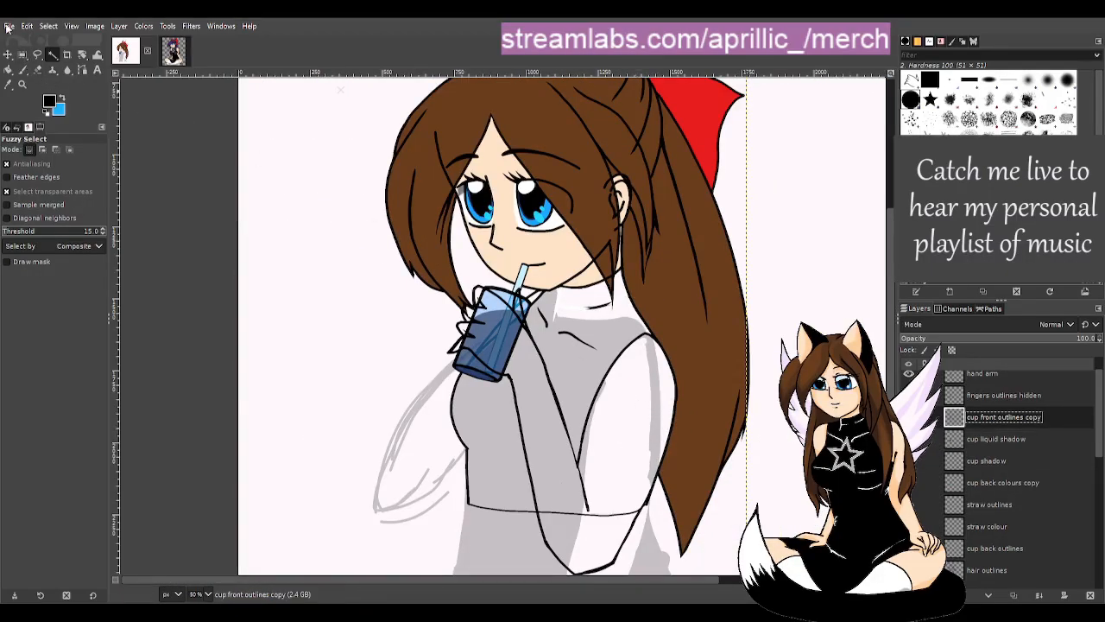
- Save the drawing to susbrarella drink.xcf with Ctrl+S and select the hand arm layer
key("ctrl+s")
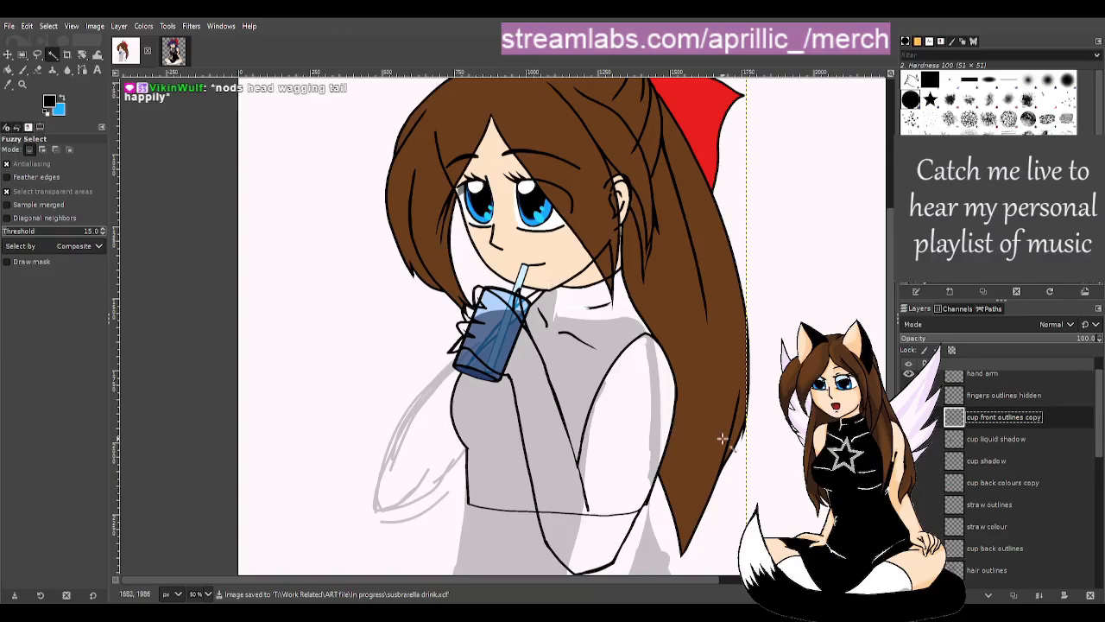
scroll(725, 498, "up", 1)
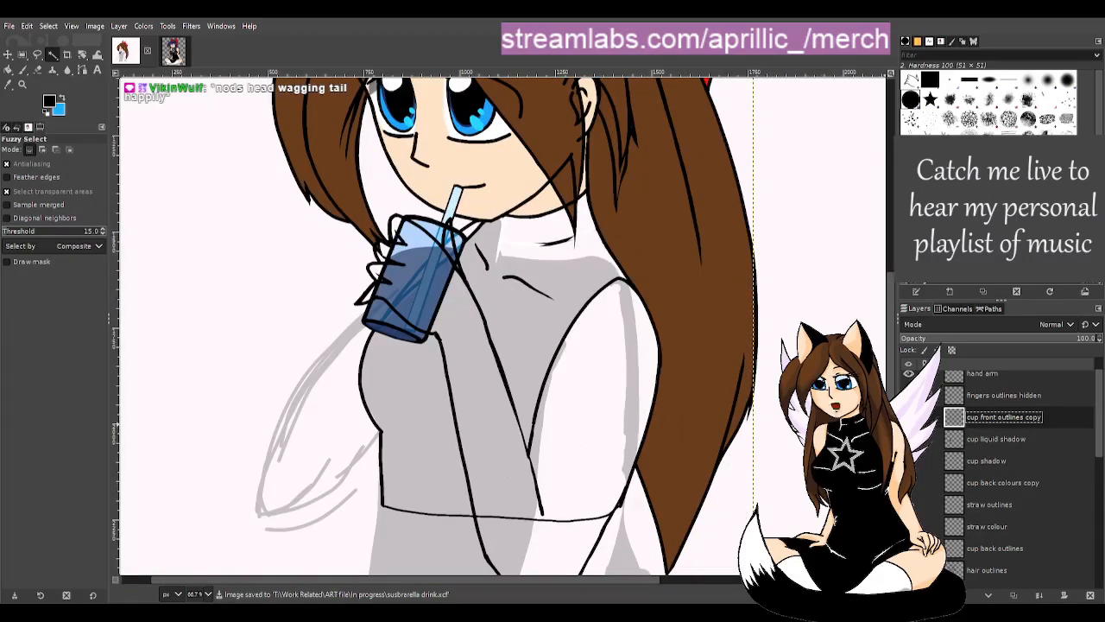
left_click(1009, 377)
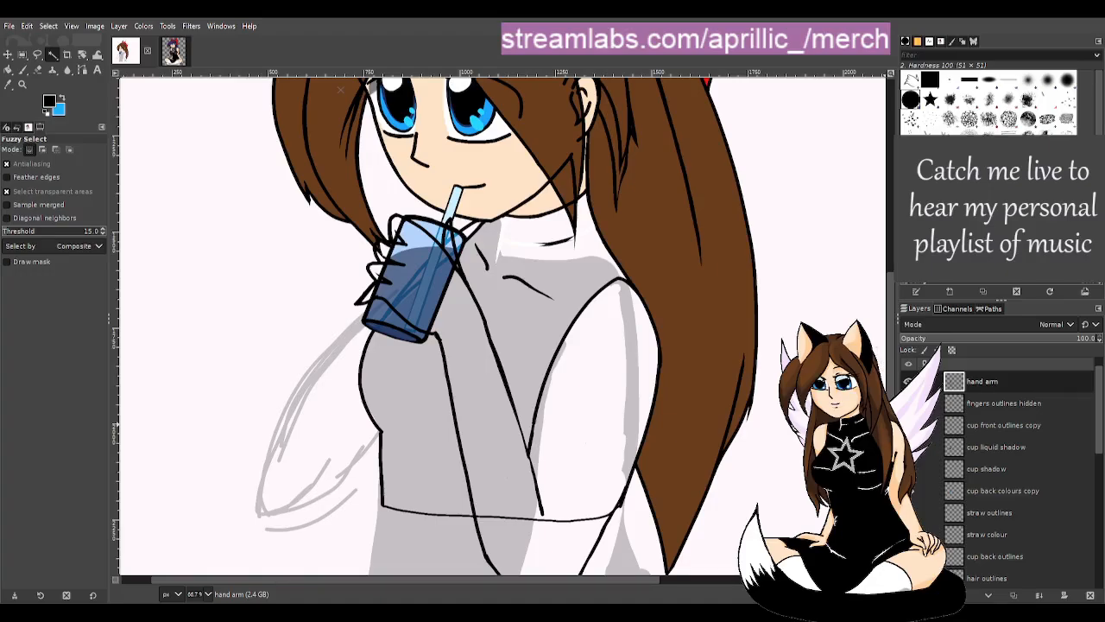
- Add a 'hand arm colour' layer beneath hand arm and pick the face's skin tone with a size-37 brush
left_click(1007, 593)
left_click_drag(1023, 381, 1015, 413)
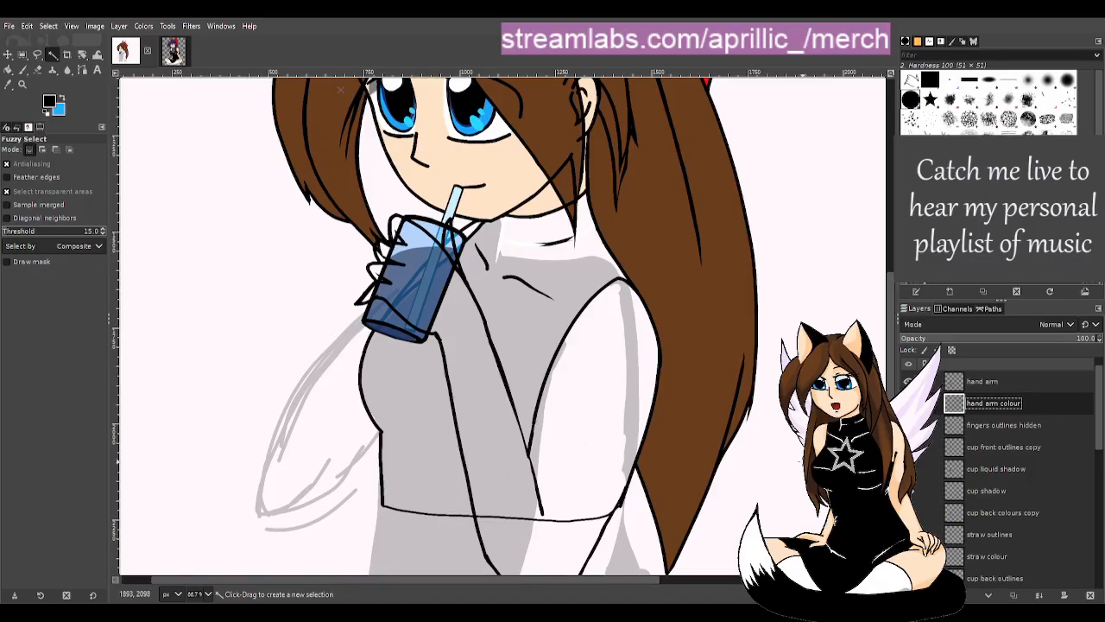
key("p")
key("o")
left_click(425, 177)
left_click(22, 69)
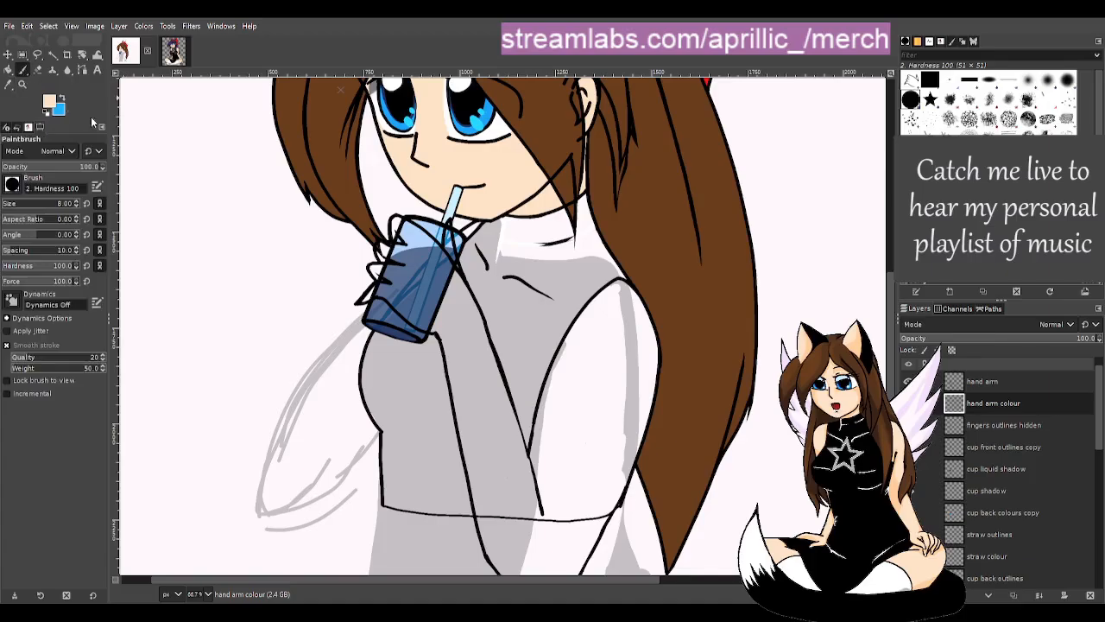
left_click(9, 208)
- Paint peach skin colour on the arm from below the armpit downward
left_click_drag(1101, 421, 1054, 522)
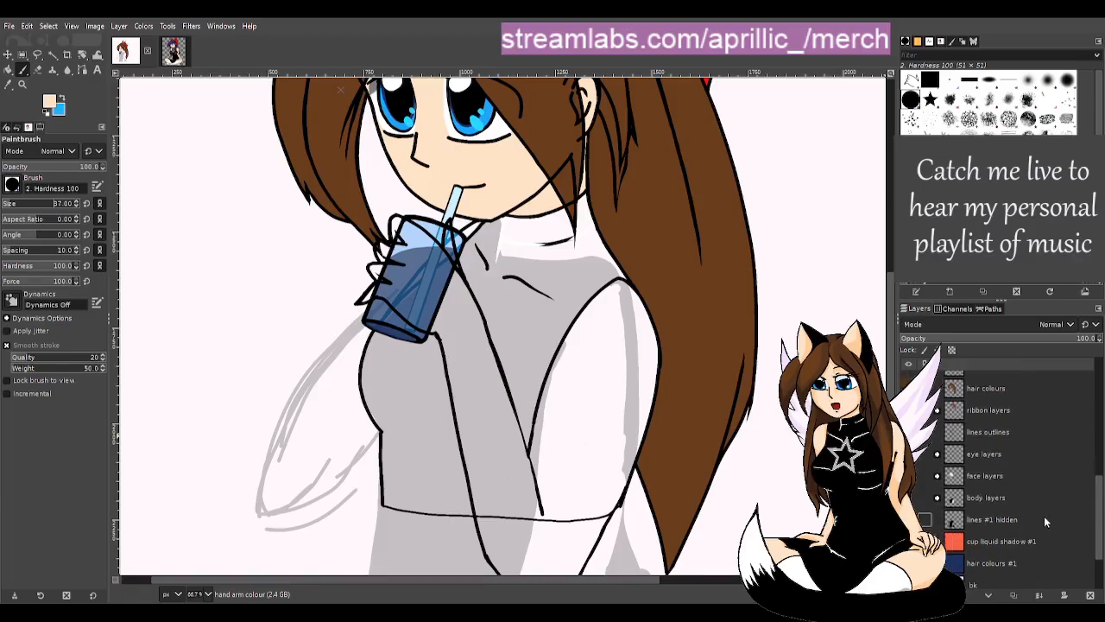
left_click(922, 498)
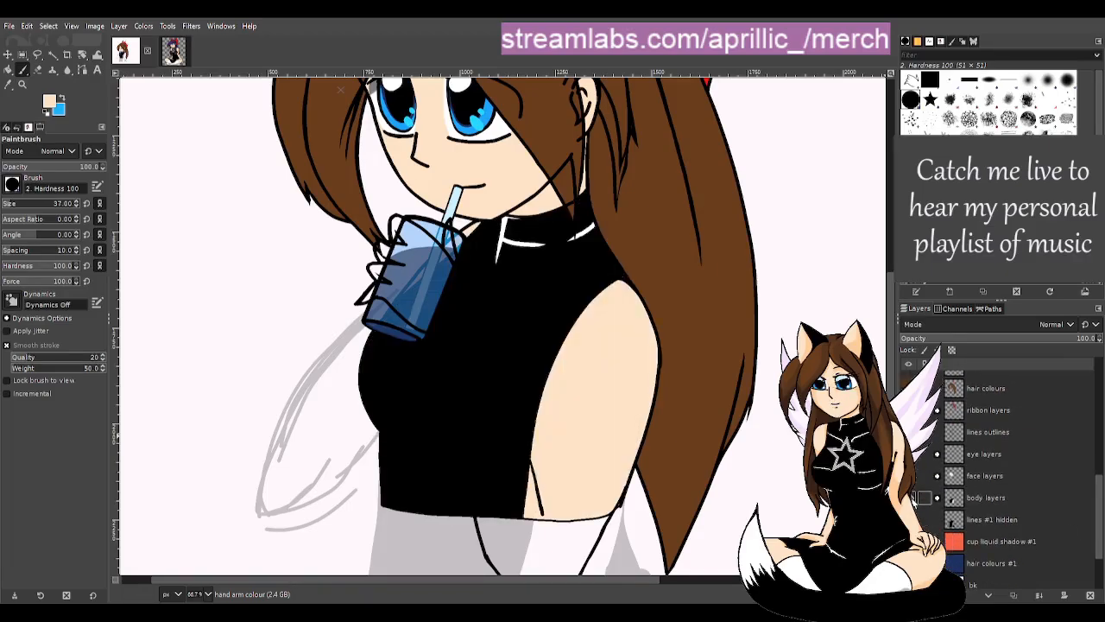
left_click(922, 498)
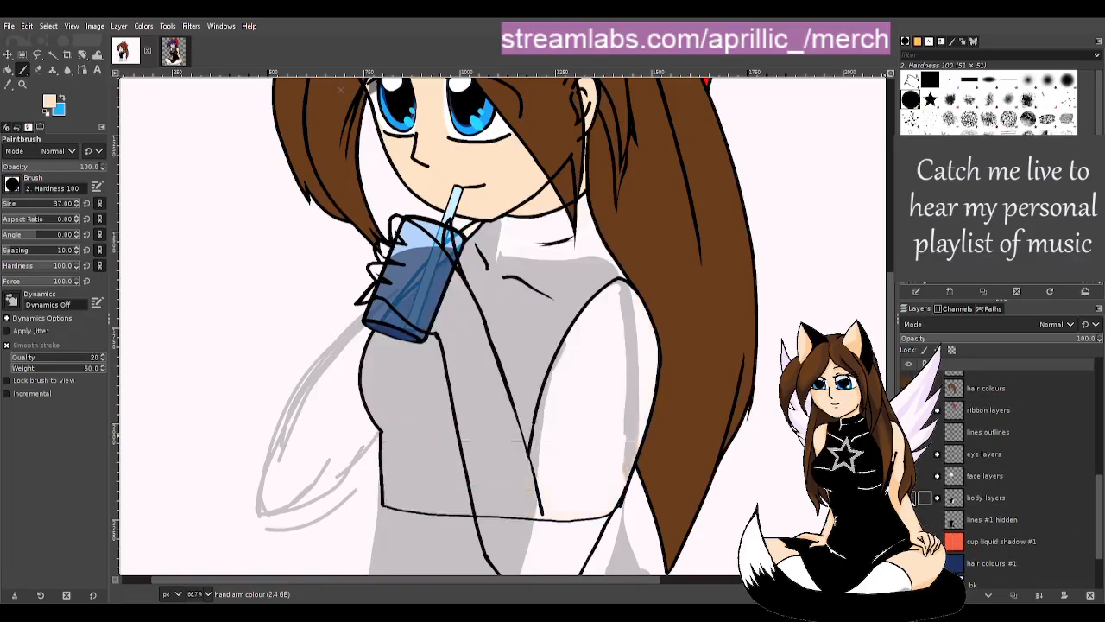
scroll(505, 327, "down", 5)
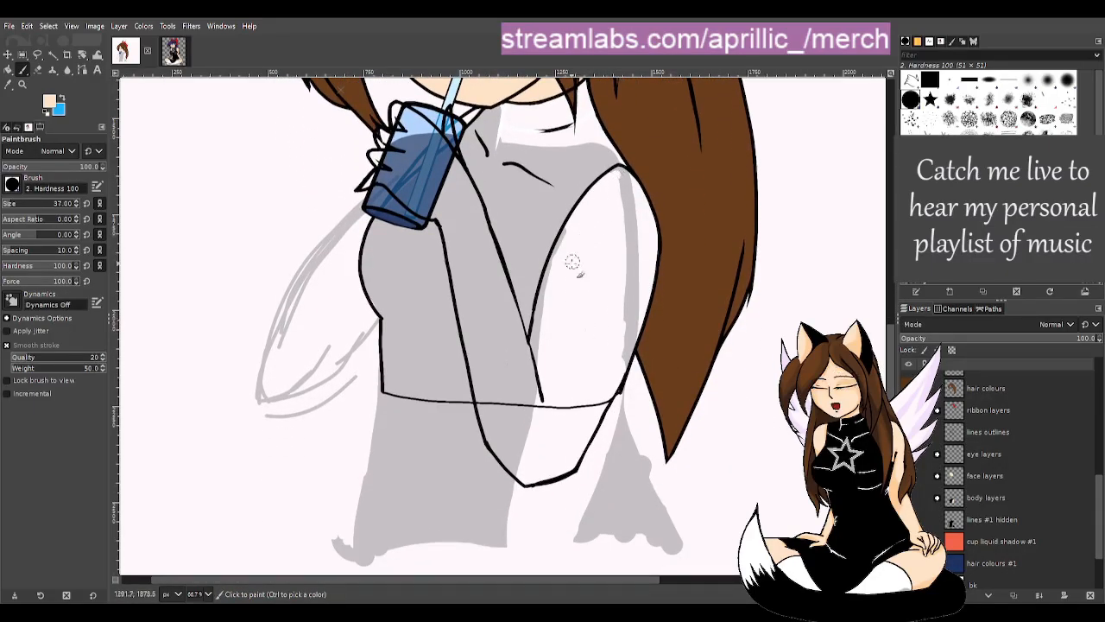
mouse_move(537, 349)
left_mouse_down()
mouse_move(532, 390)
mouse_move(558, 373)
mouse_move(568, 399)
mouse_move(582, 393)
mouse_move(581, 419)
mouse_move(609, 386)
left_mouse_up()
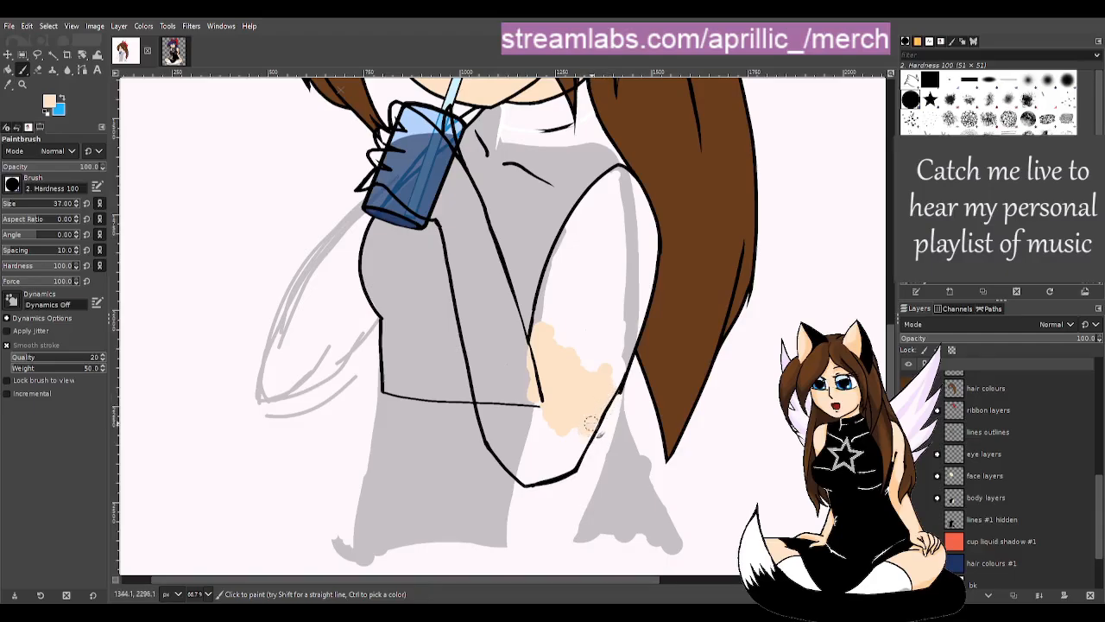
mouse_move(567, 464)
left_mouse_down()
mouse_move(545, 472)
mouse_move(531, 444)
left_mouse_up()
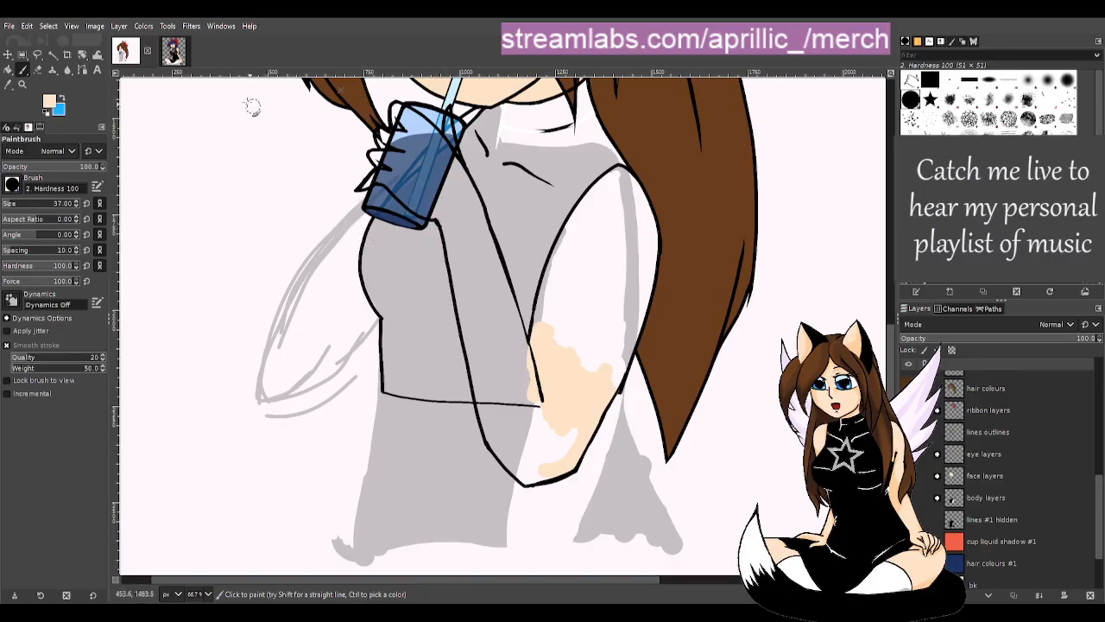
- Fuzzy-select the painted skin patch and the arm region, then clear the selection
left_click(53, 54)
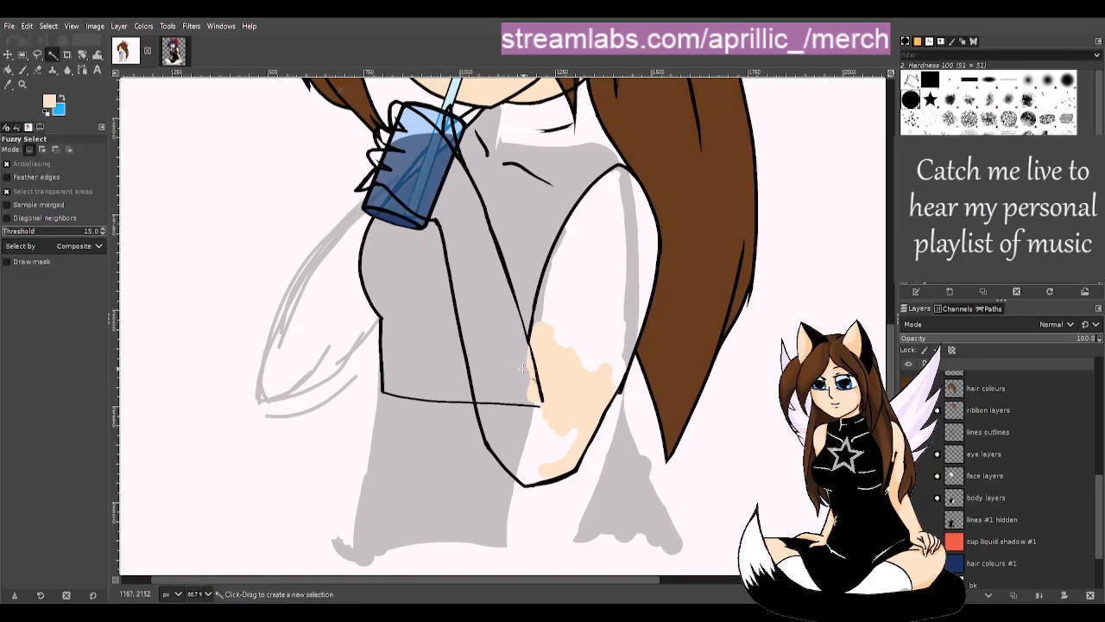
left_click(511, 351)
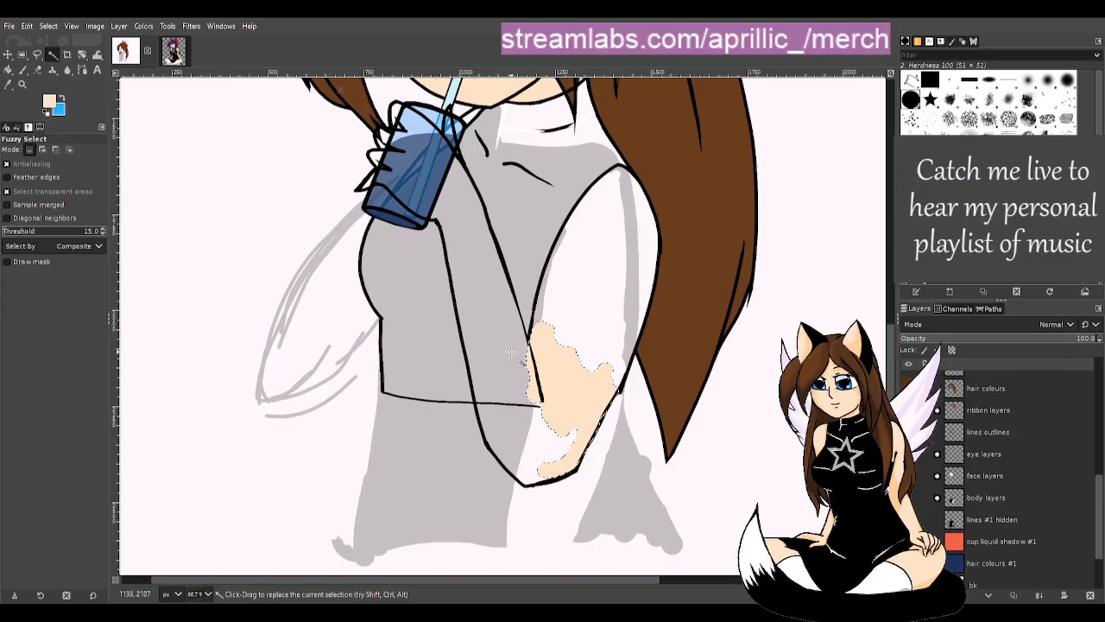
key("shift")
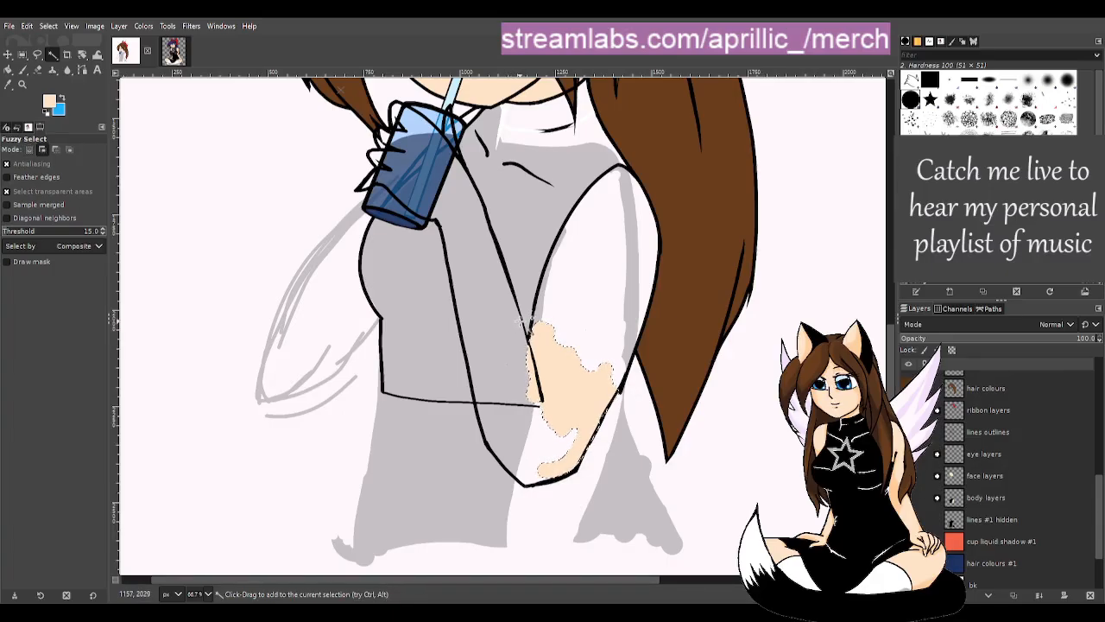
left_click_drag(1099, 509, 1100, 404)
left_click(1015, 400)
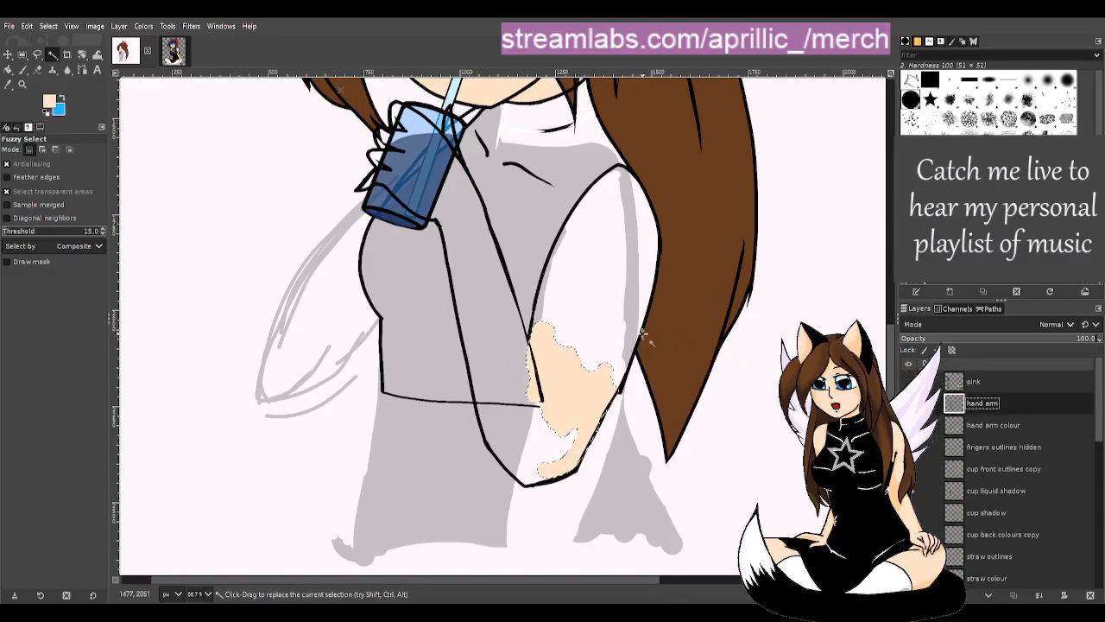
left_click(497, 304)
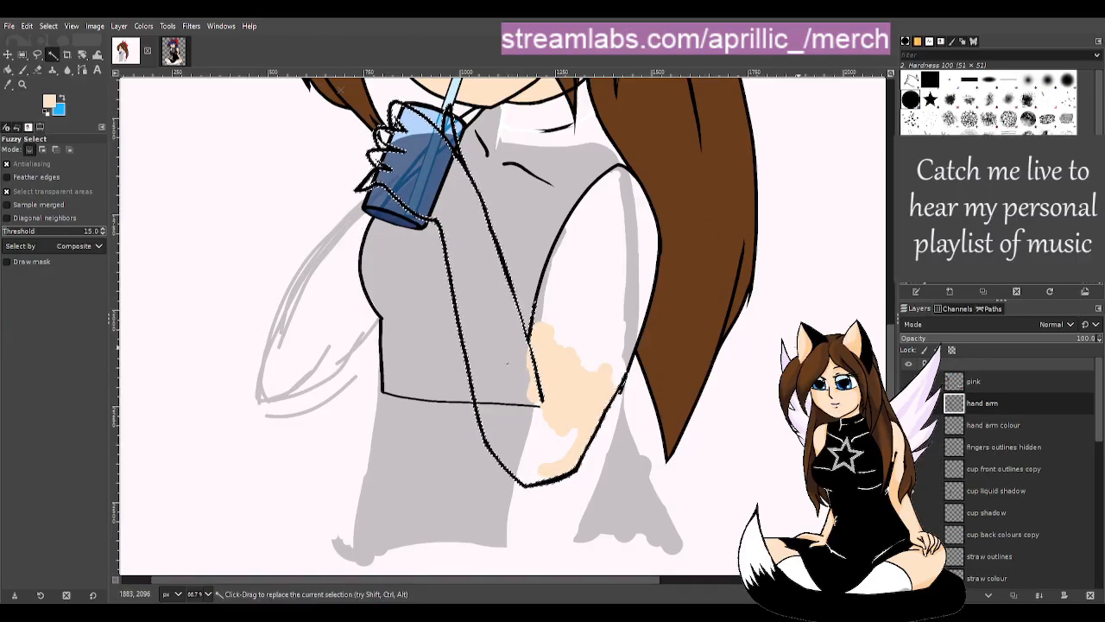
scroll(548, 458, "down", 2)
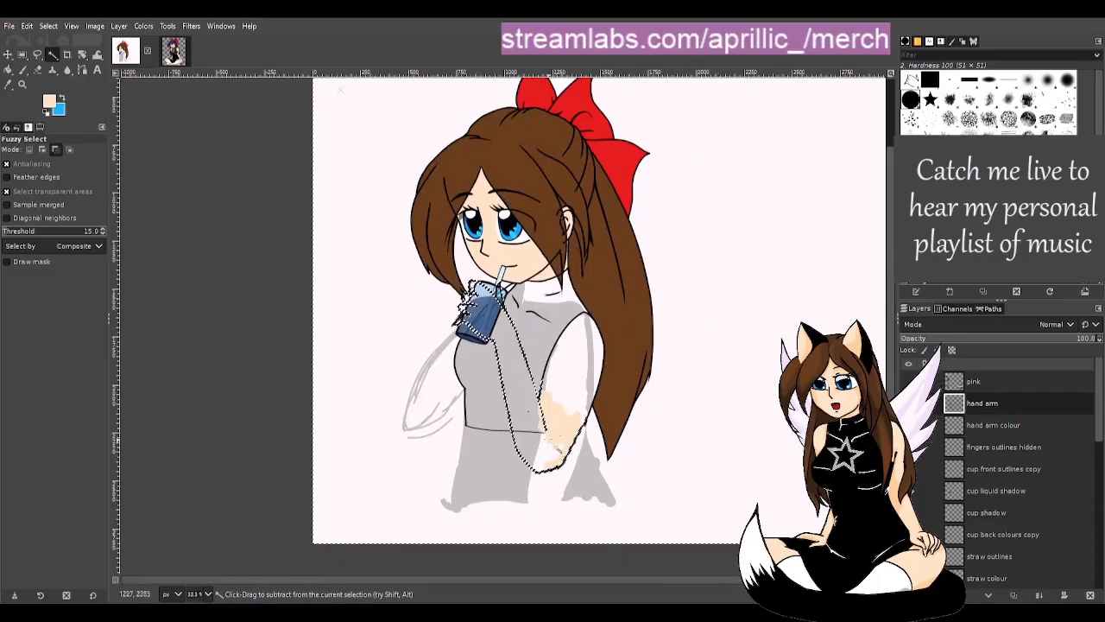
left_click(258, 350)
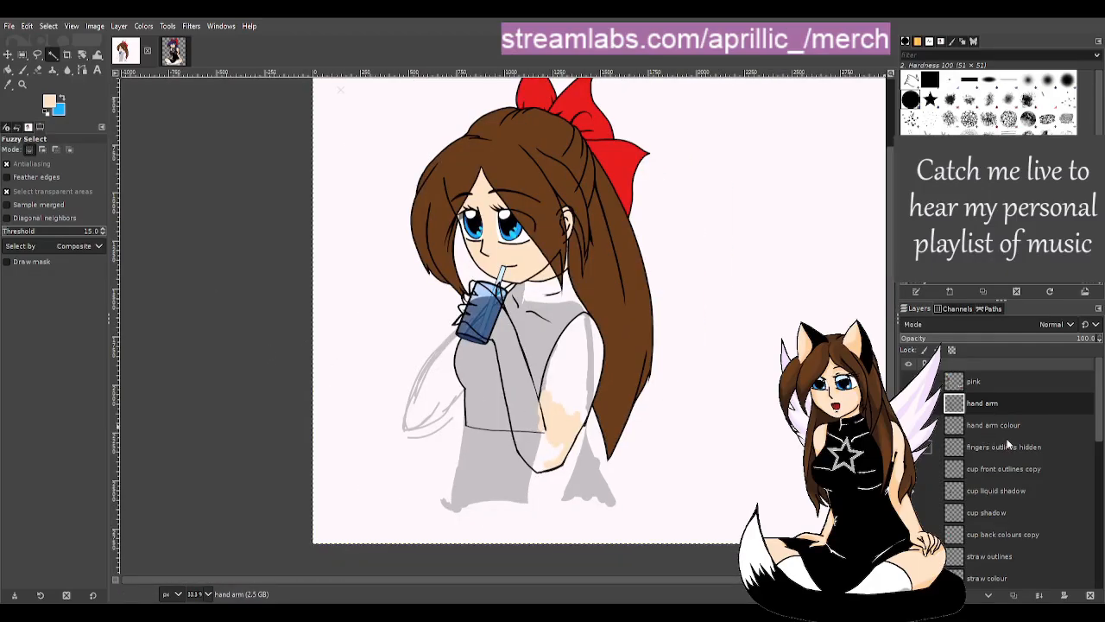
scroll(704, 440, "up", 1)
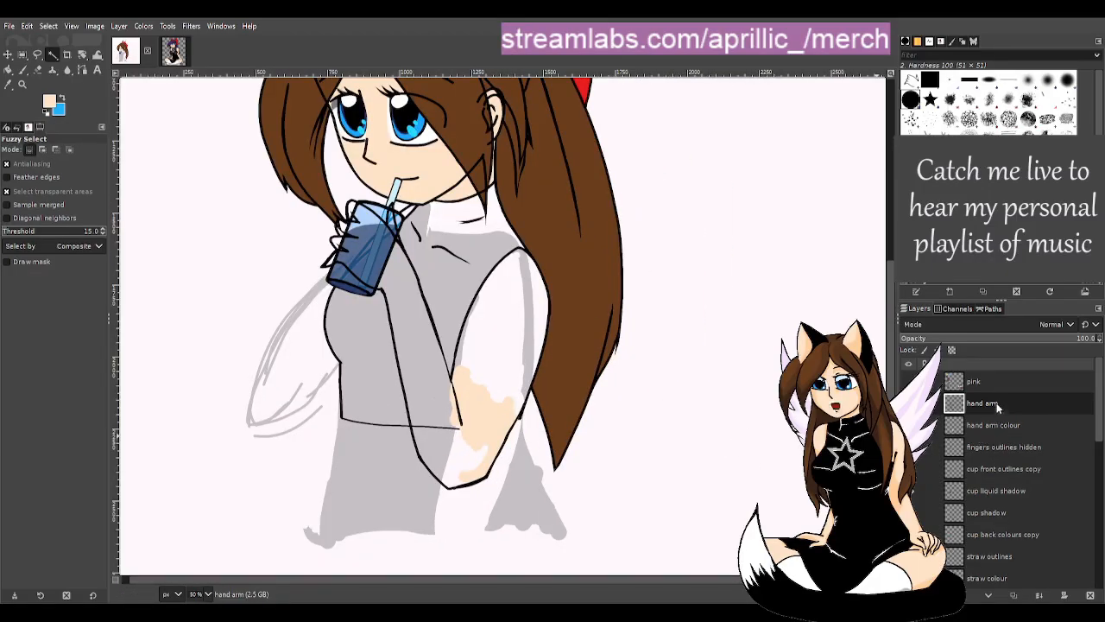
- Delete the patchy hand arm colour layer and a mistaken duplicate of fingers outlines hidden
left_click(998, 428)
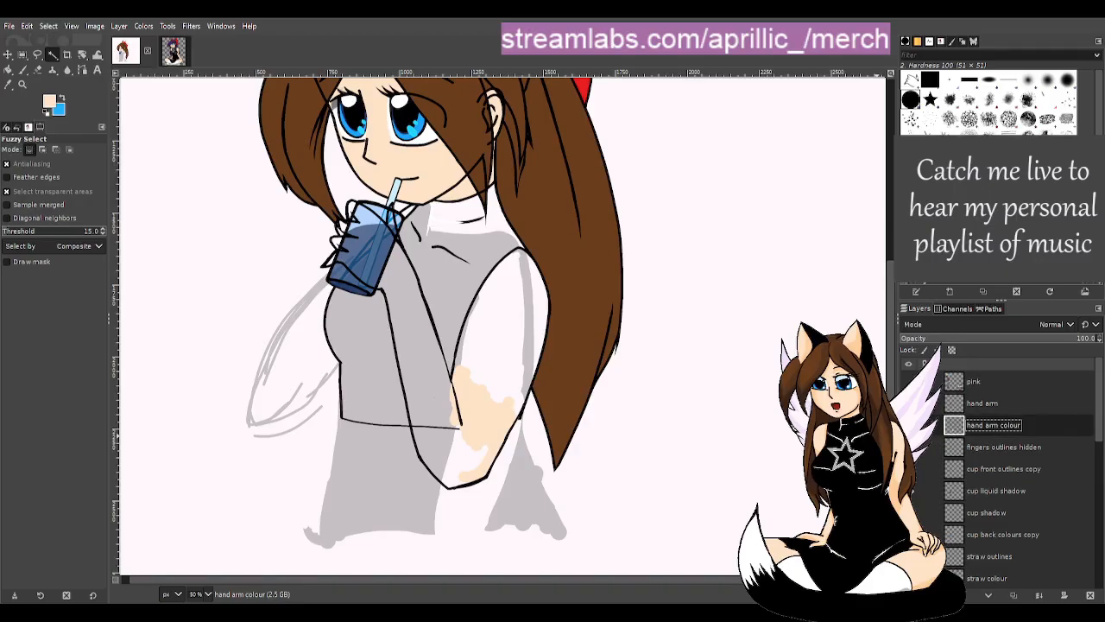
left_click(1090, 595)
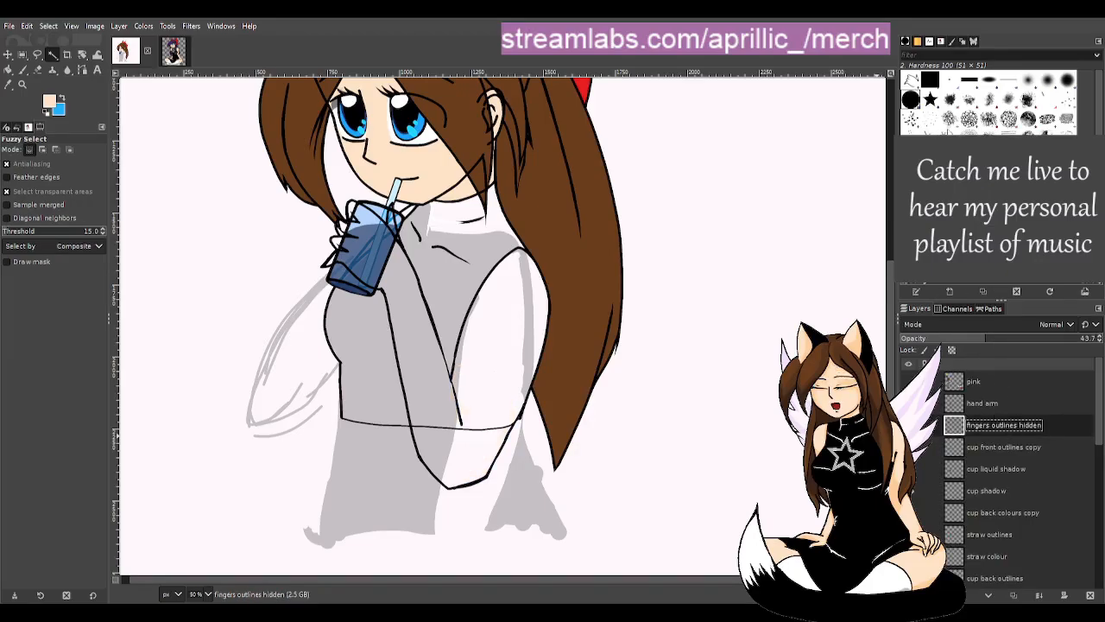
key("shift+ctrl+d")
left_click_drag(1092, 434, 1064, 454)
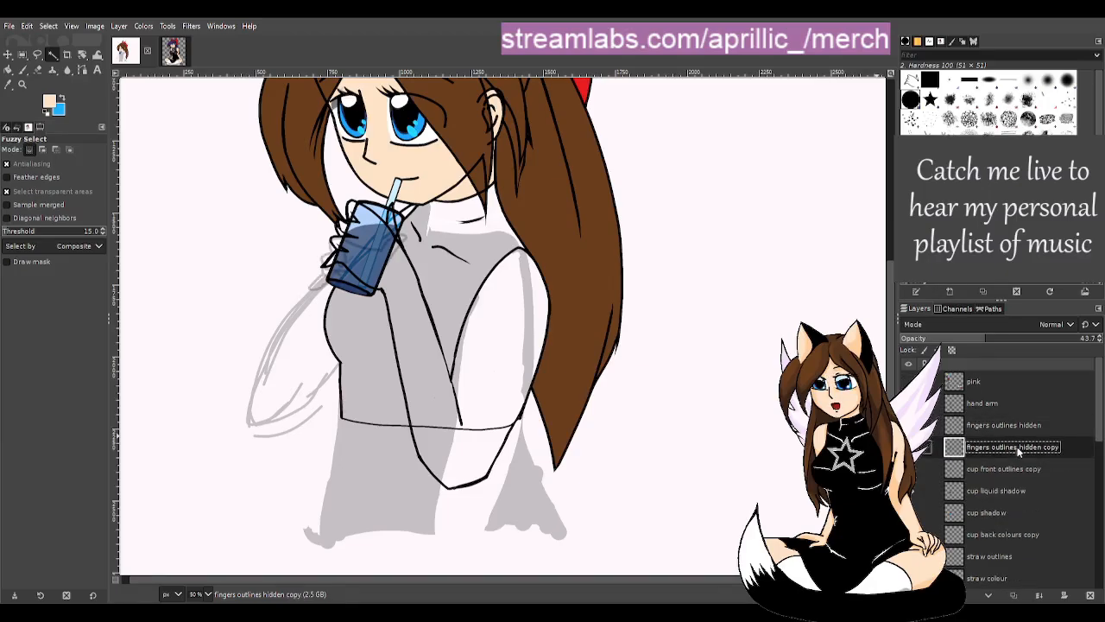
double_click(1015, 448)
left_click(1041, 447)
key("Return")
key("Delete")
left_click(1022, 405)
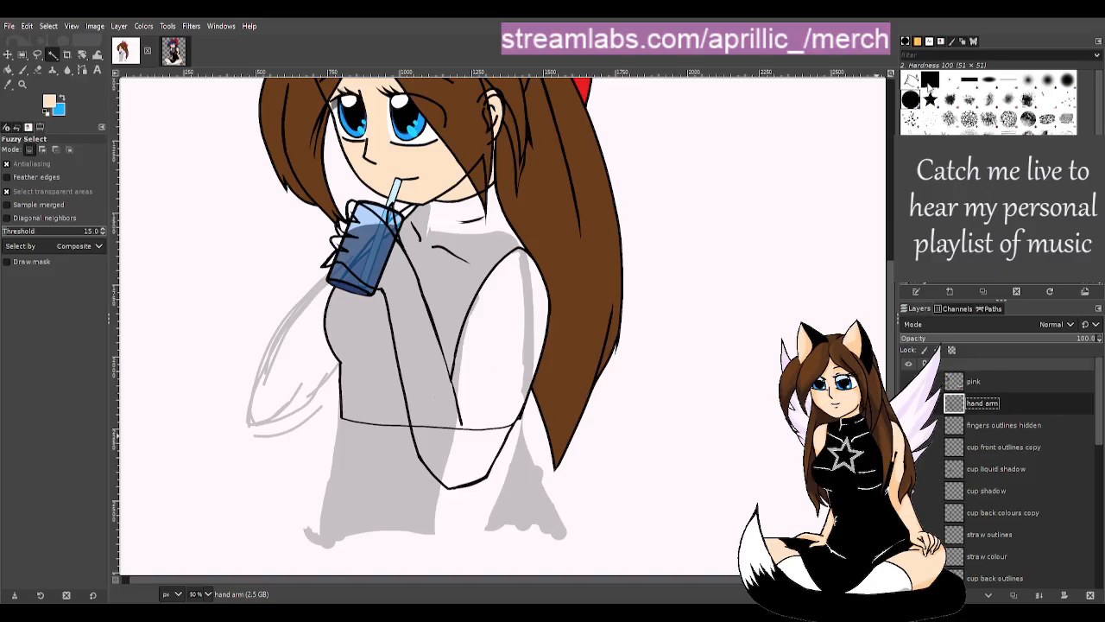
- Duplicate hand arm, move the copy beneath it, and name it 'hand arm colour'
key("shift+ctrl+d")
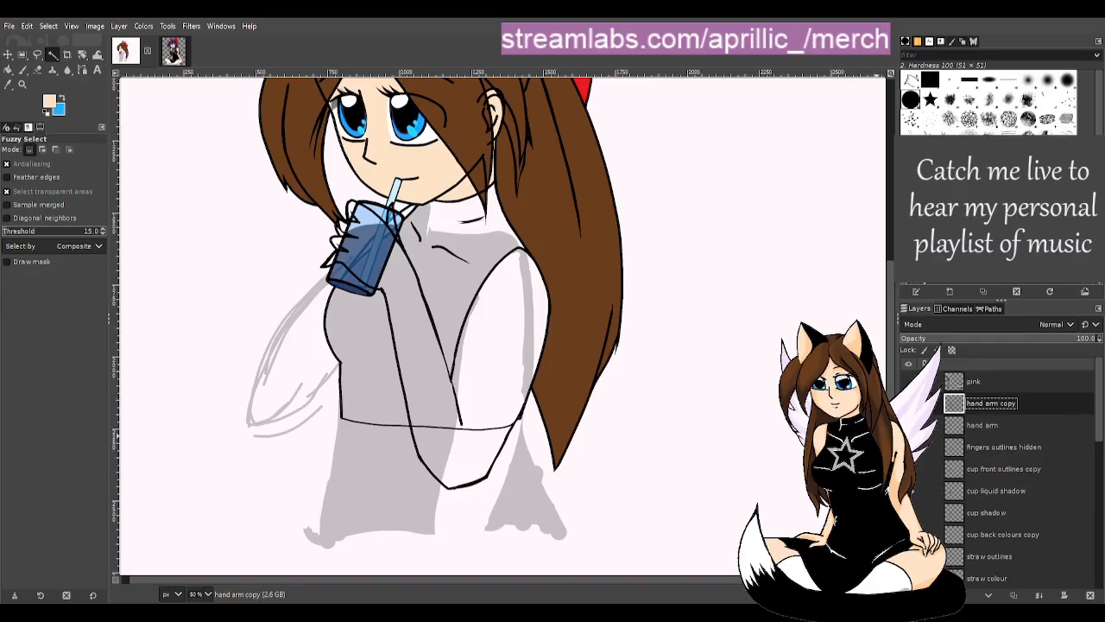
left_click_drag(1029, 405, 1054, 436)
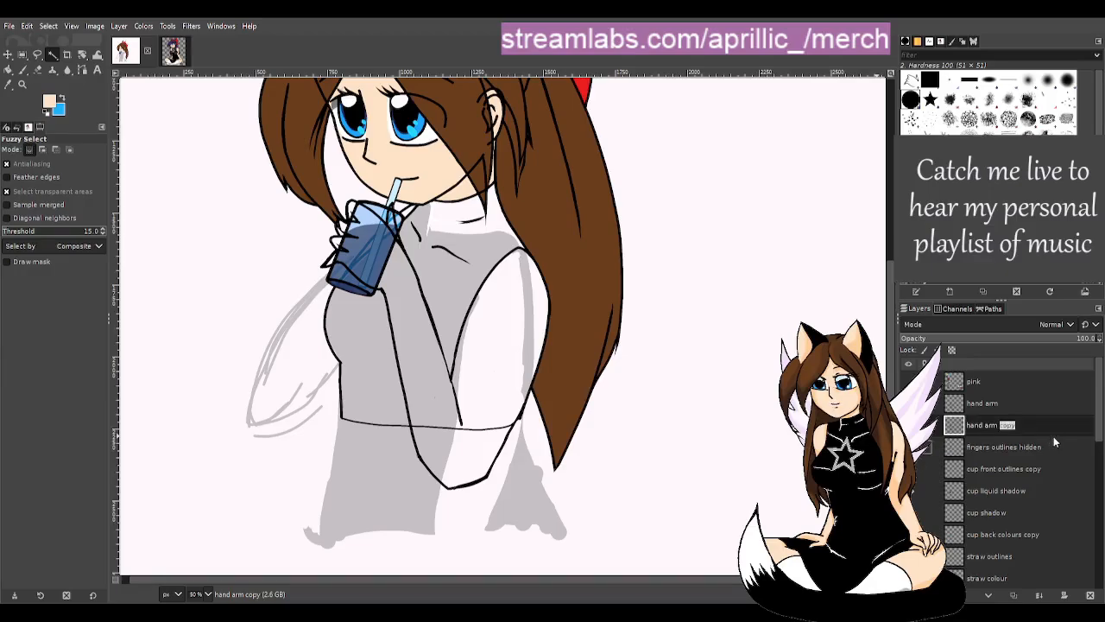
type("colour")
left_click(1048, 446)
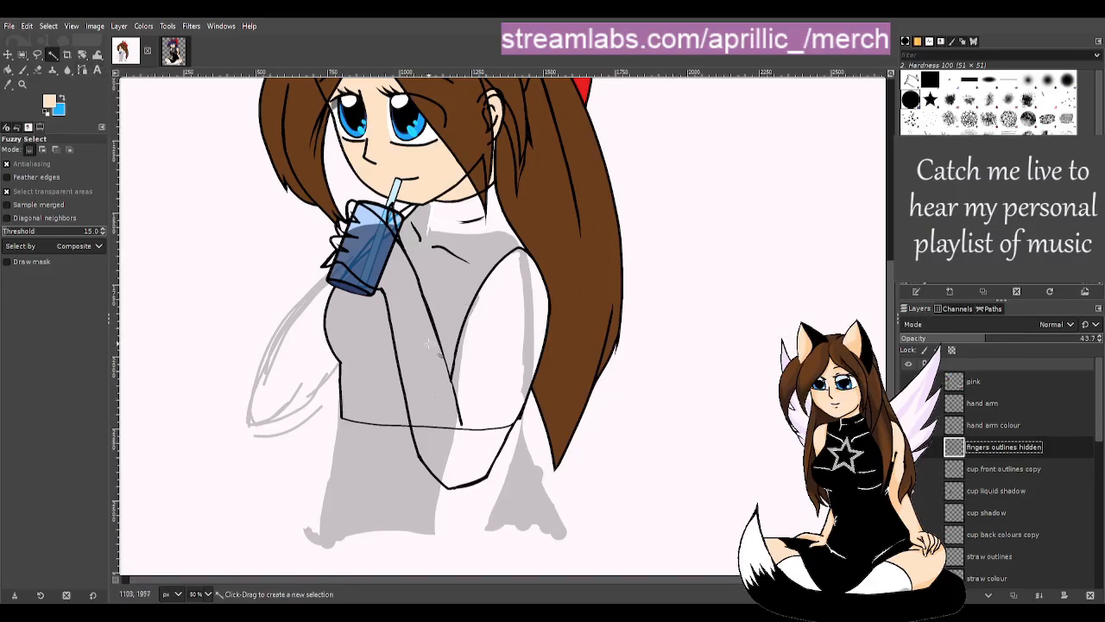
- Fuzzy-select the arm region on the hand arm colour layer, then clear the selection
left_click(438, 342)
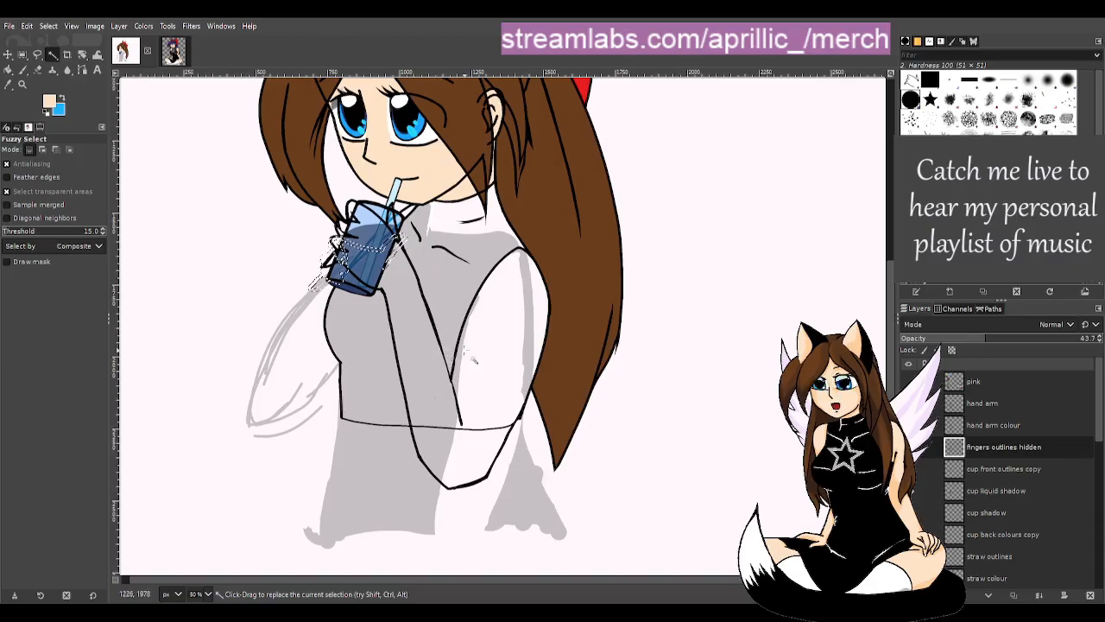
left_click(989, 430)
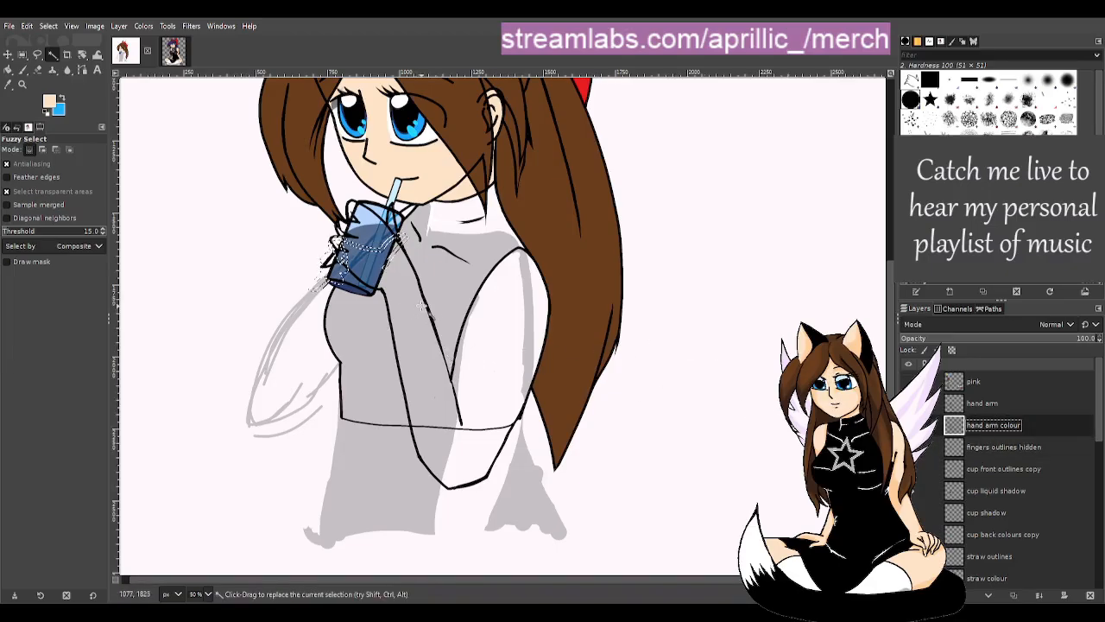
left_click(438, 323)
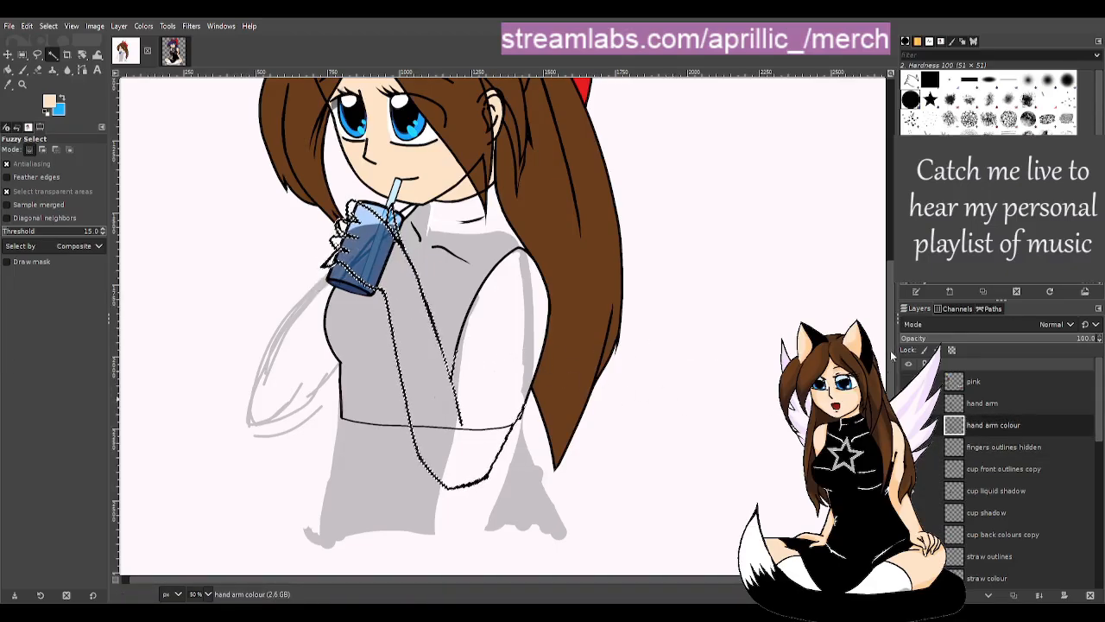
scroll(505, 326, "down", 1)
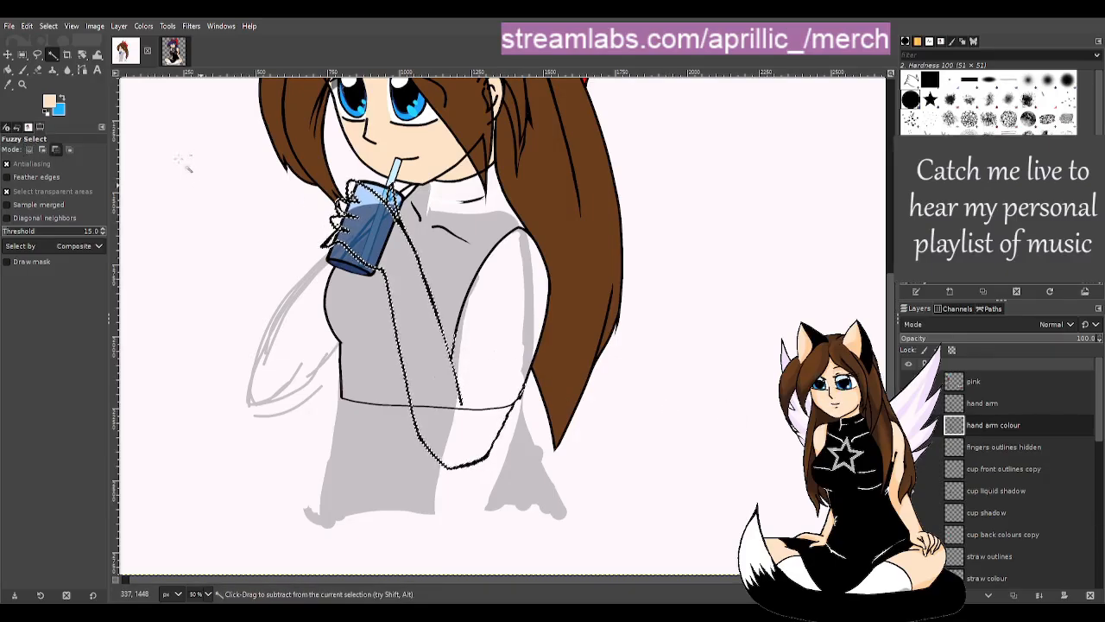
scroll(596, 257, "down", 1)
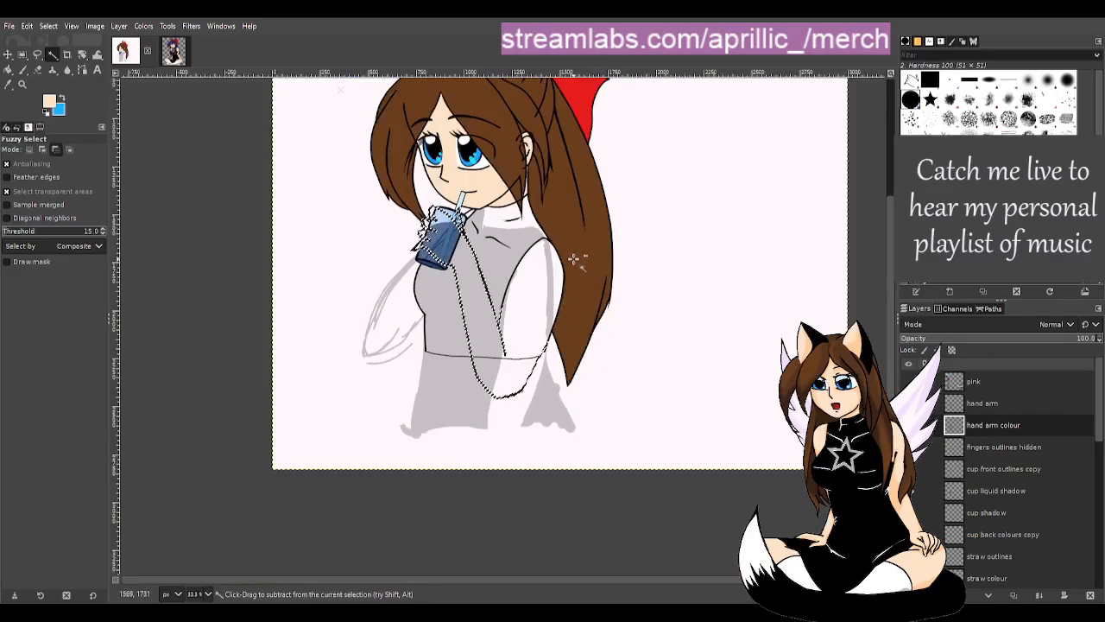
left_click(224, 335)
scroll(596, 320, "up", 3)
scroll(681, 353, "up", 1)
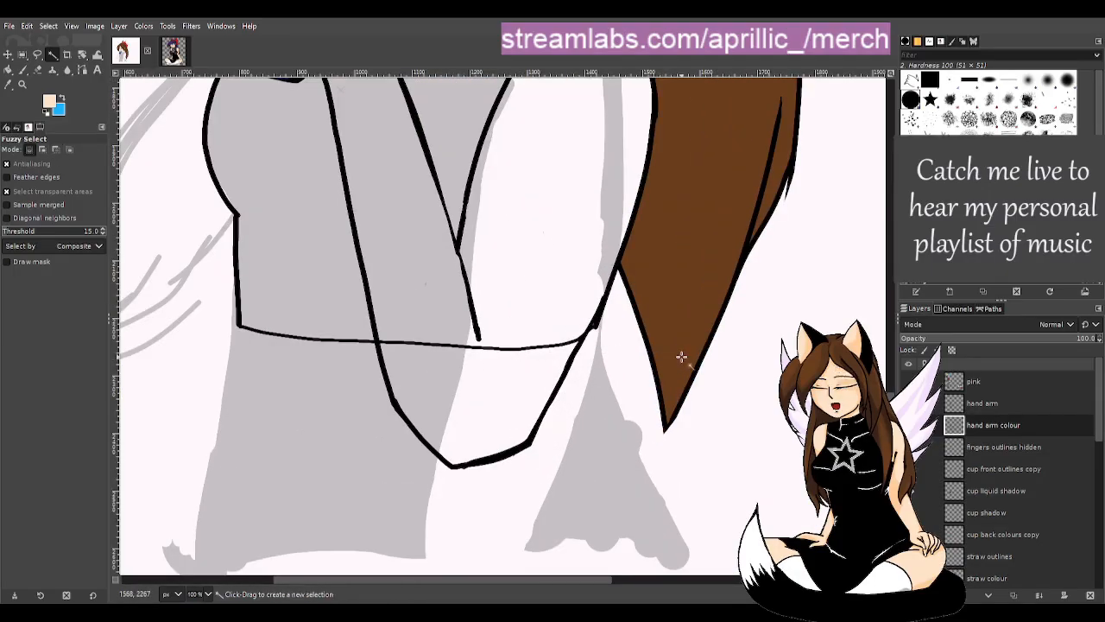
scroll(681, 353, "down", 1)
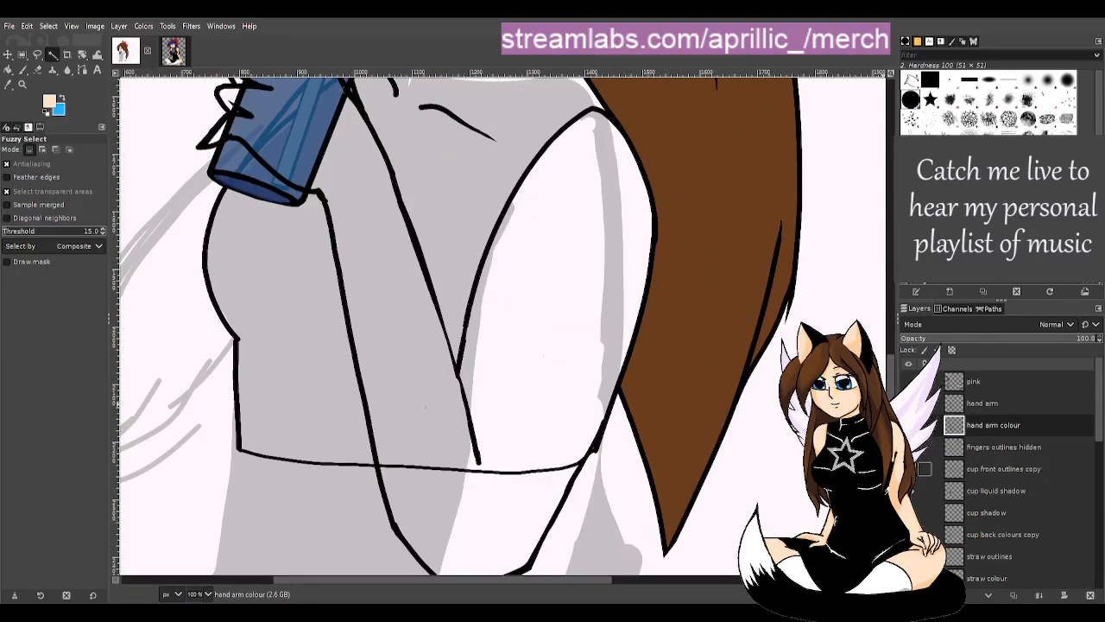
- Paint a peach stroke across the upper arm and fuzzy-select the arm region for filling
key("p")
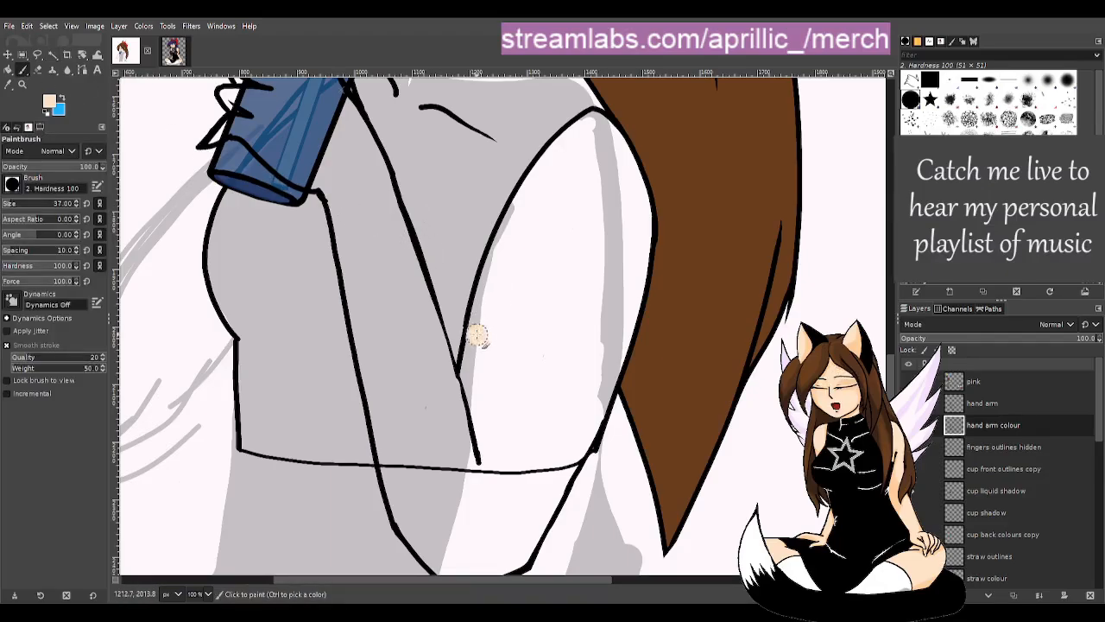
mouse_move(472, 332)
left_mouse_down()
mouse_move(505, 365)
mouse_move(604, 420)
mouse_move(508, 357)
left_mouse_up()
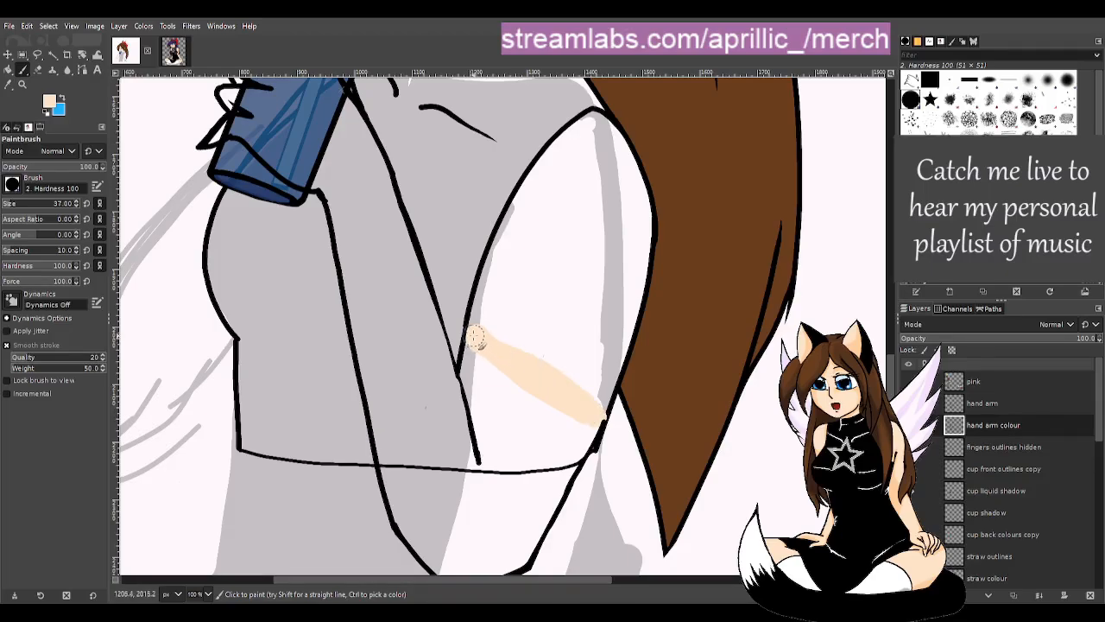
left_click(53, 55)
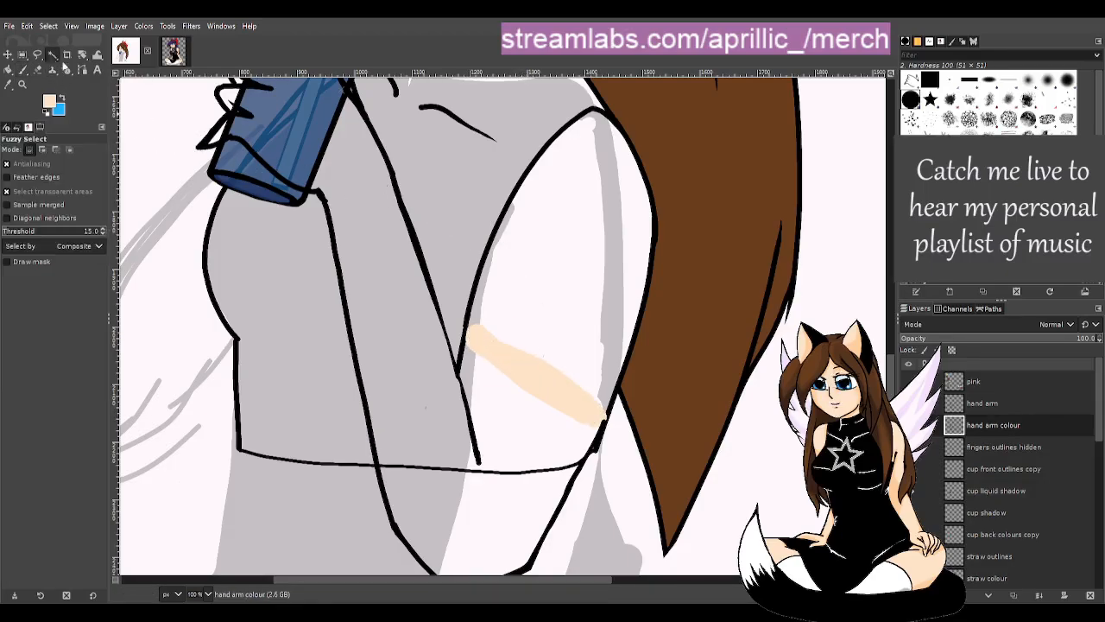
left_click(423, 260)
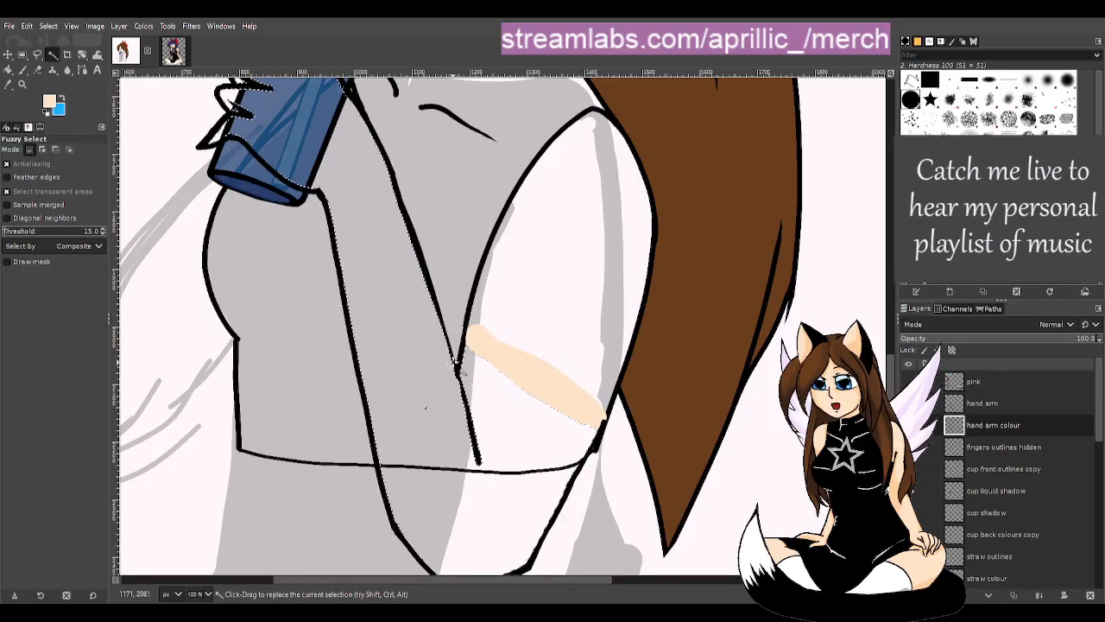
- Bucket-fill the selected arm and gripping fingers with peach, then deselect
key("shift+b")
left_click(370, 227)
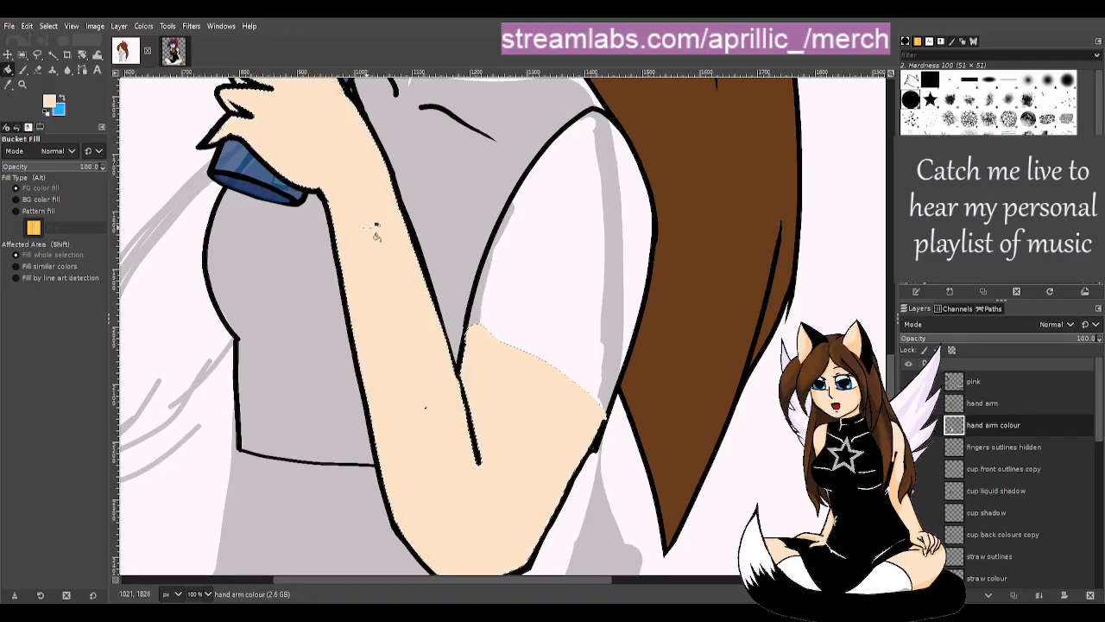
left_click_drag(890, 343, 894, 298)
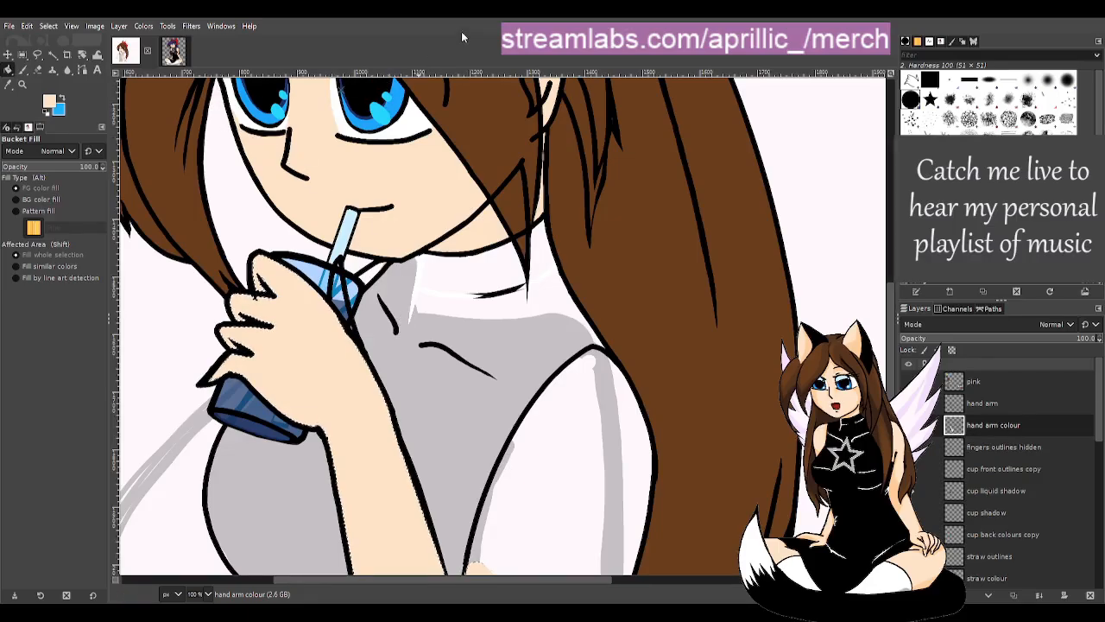
key("u")
scroll(402, 297, "down", 3, "ctrl")
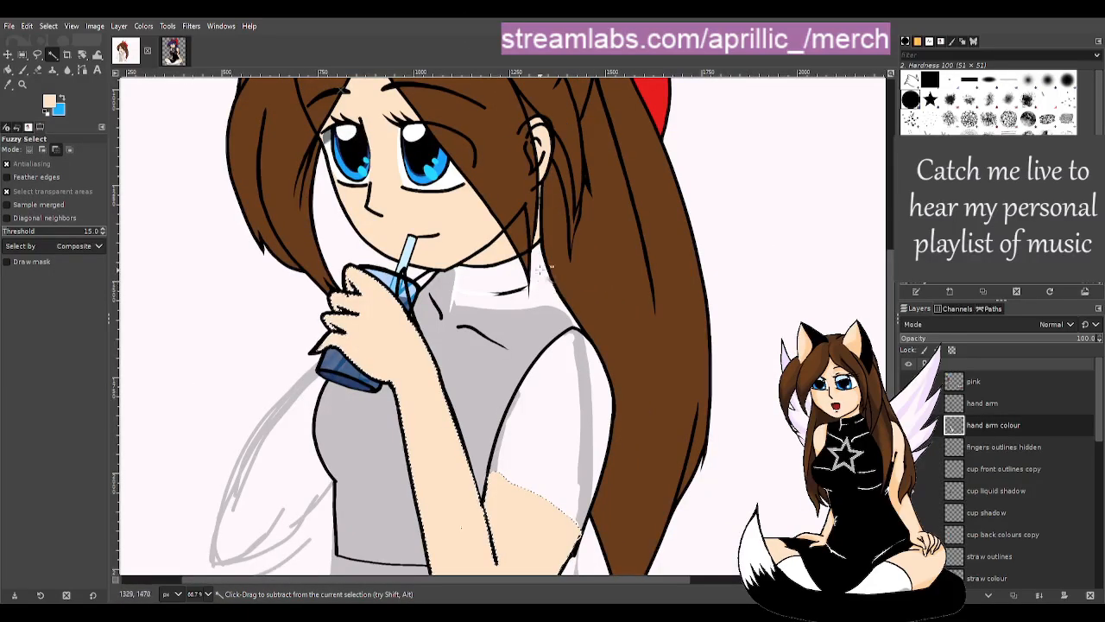
left_click(224, 310)
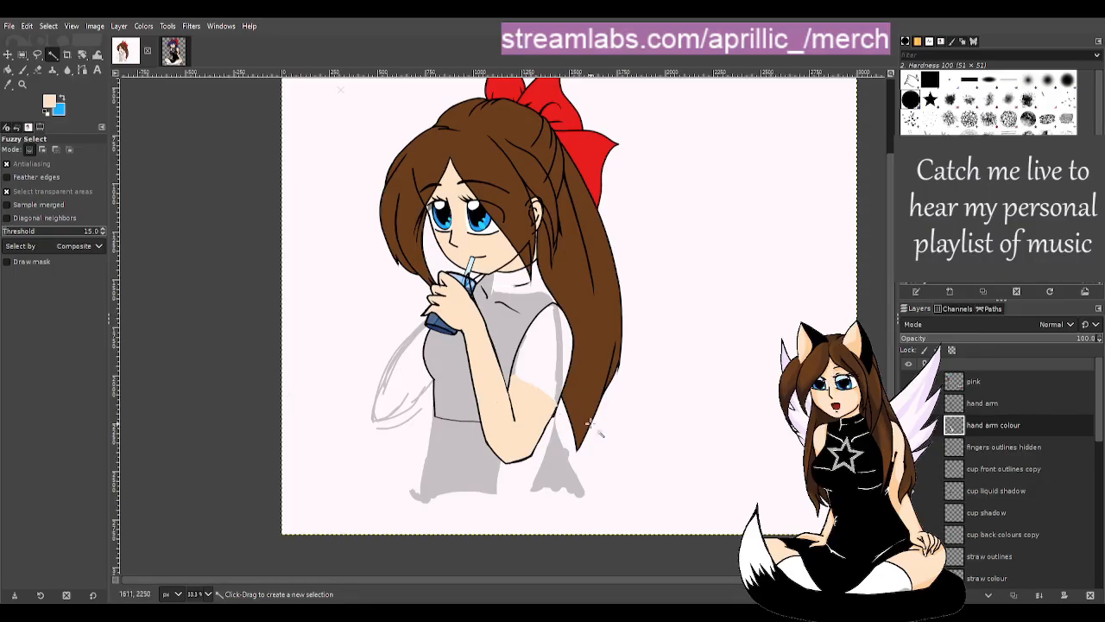
scroll(552, 354, "up", 4, "ctrl")
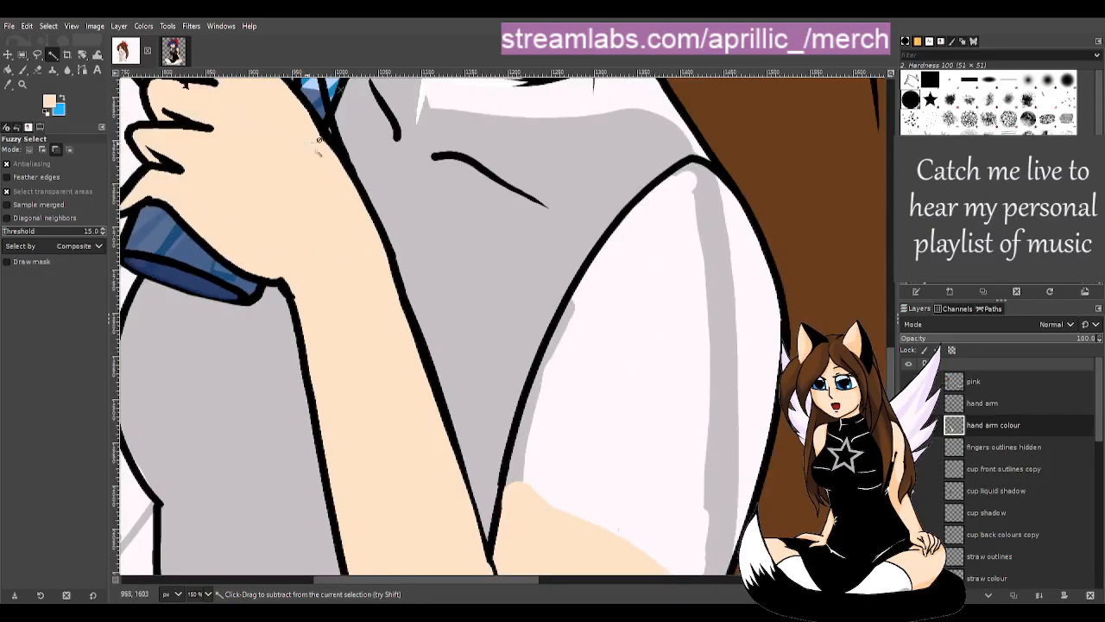
scroll(301, 259, "up", 3)
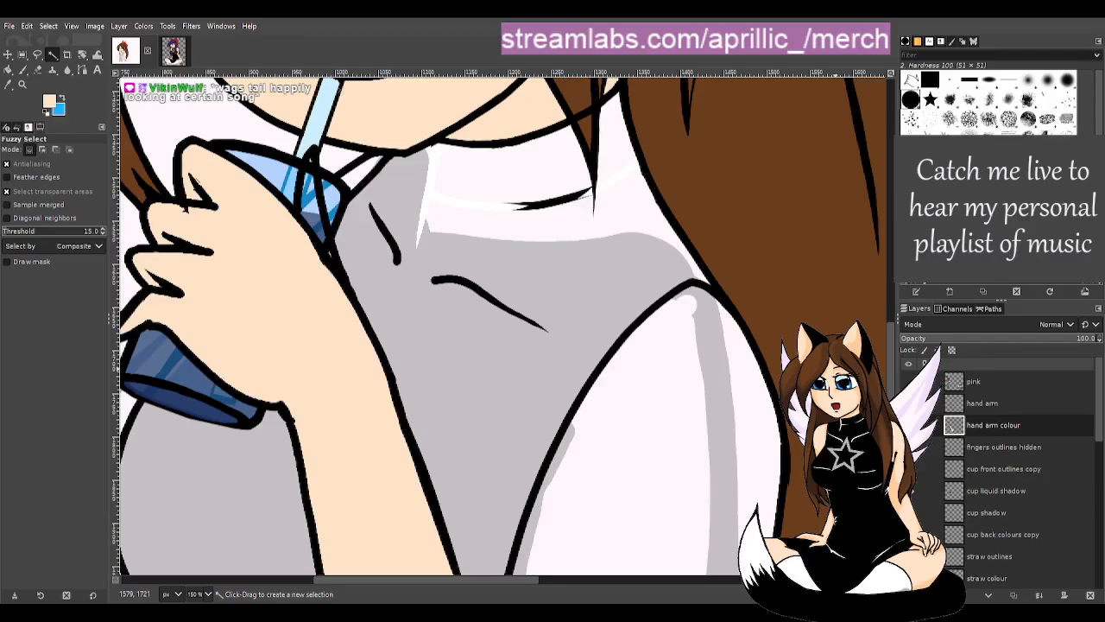
- Erase the stray skin colour at the cup's edge with a size-19 eraser
key("shift+e")
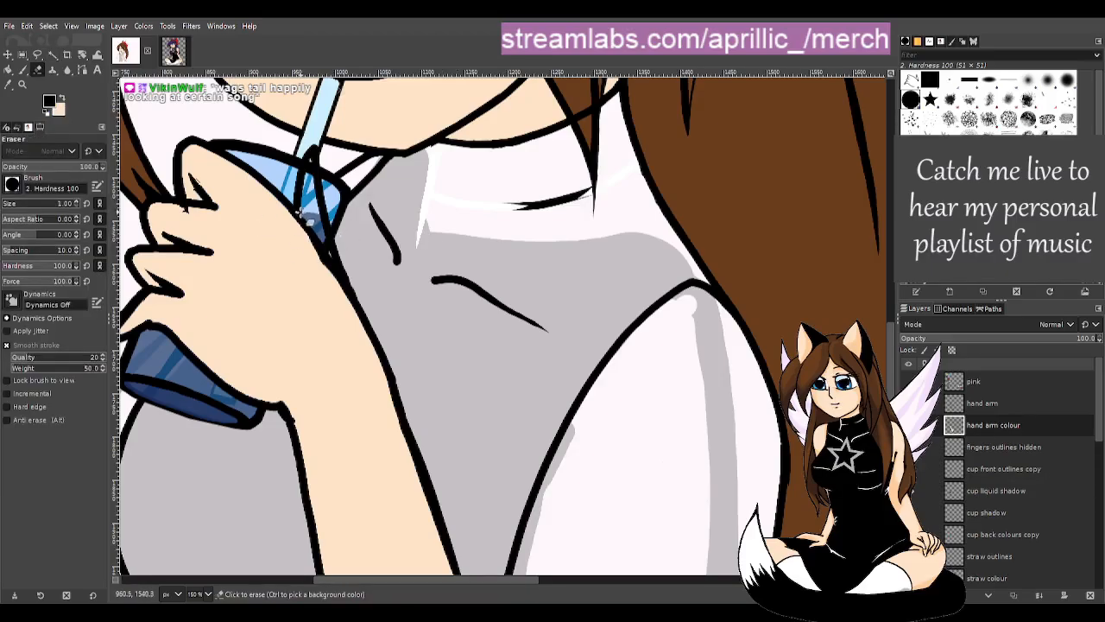
left_click(9, 203)
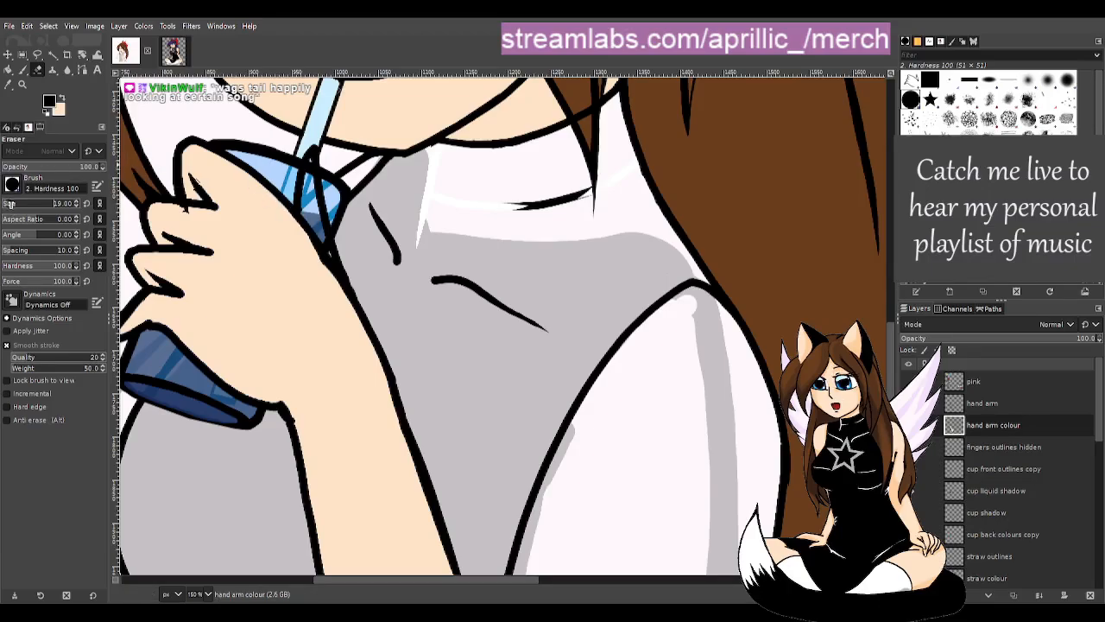
mouse_move(305, 207)
left_mouse_down()
mouse_move(296, 187)
mouse_move(312, 157)
mouse_move(350, 270)
left_mouse_up()
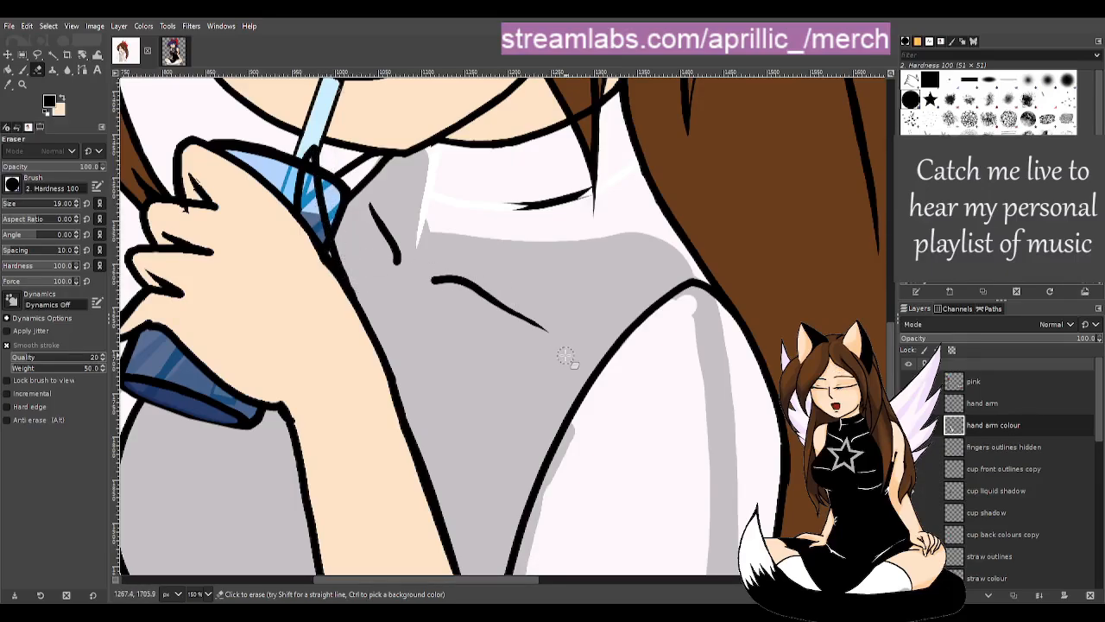
key("shift+b")
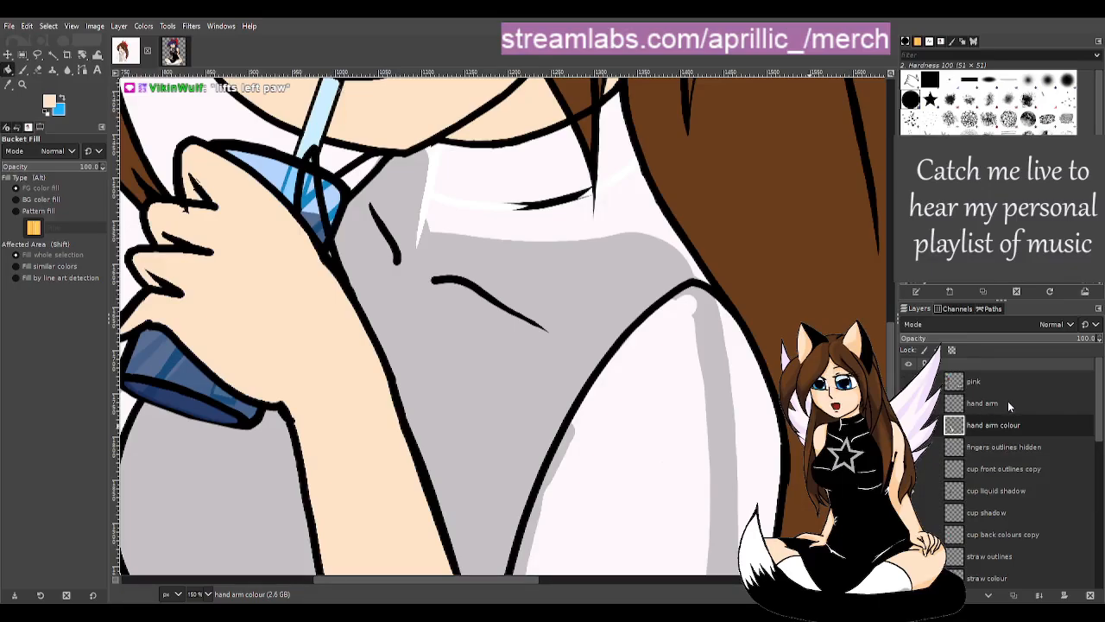
key("u")
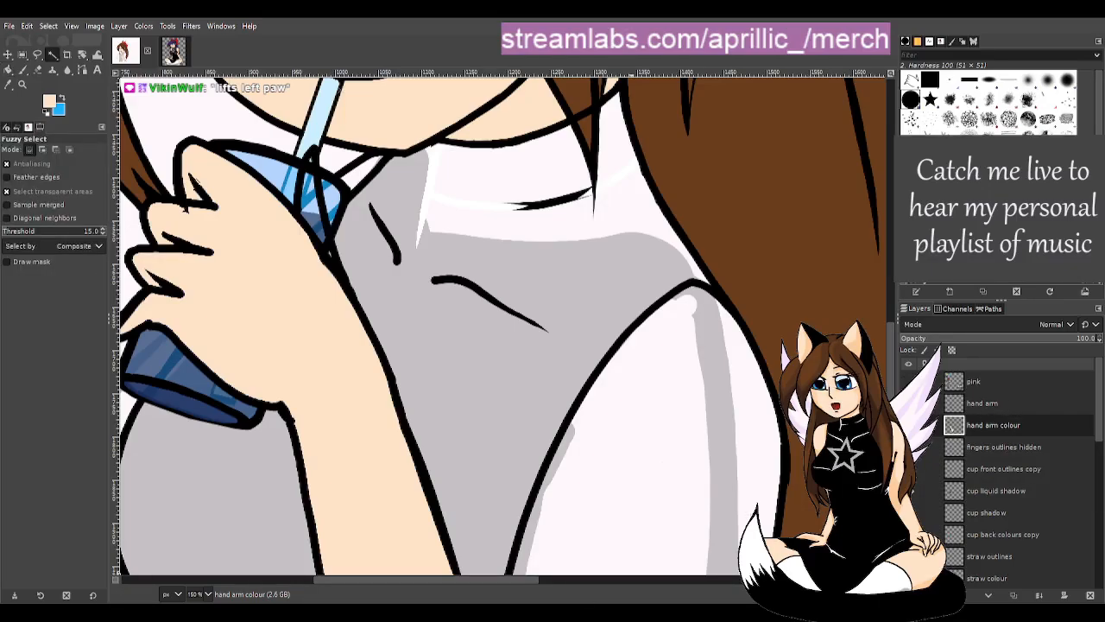
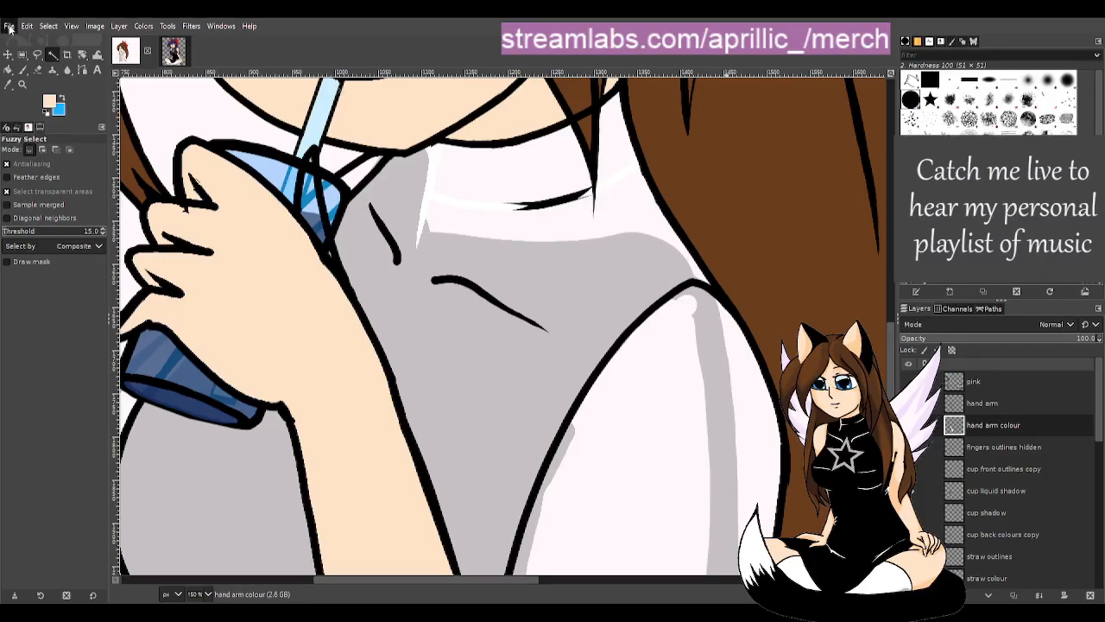
- Save the drawing to susbrarella drink.xcf, then pan the canvas and ready the Bucket Fill tool
key("ctrl+s")
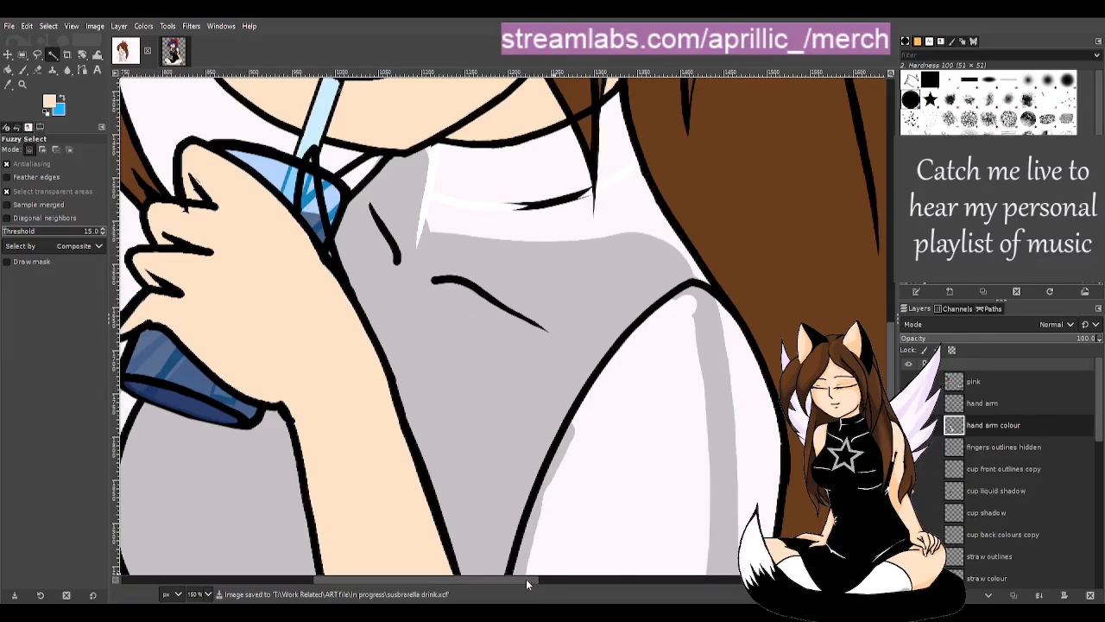
left_click_drag(525, 580, 469, 579)
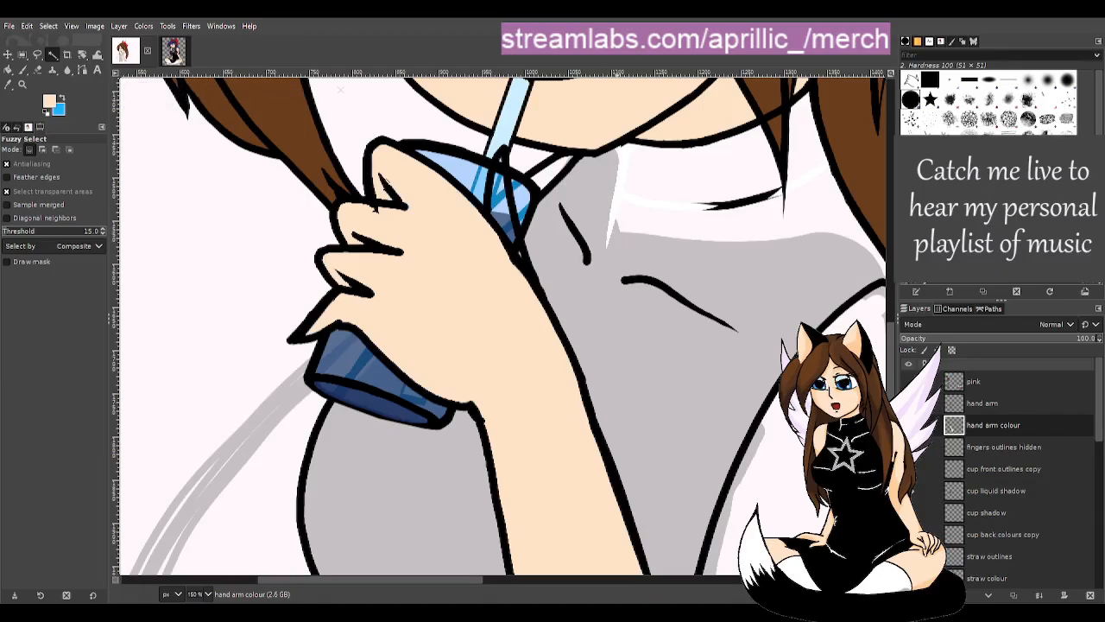
key("shift+b")
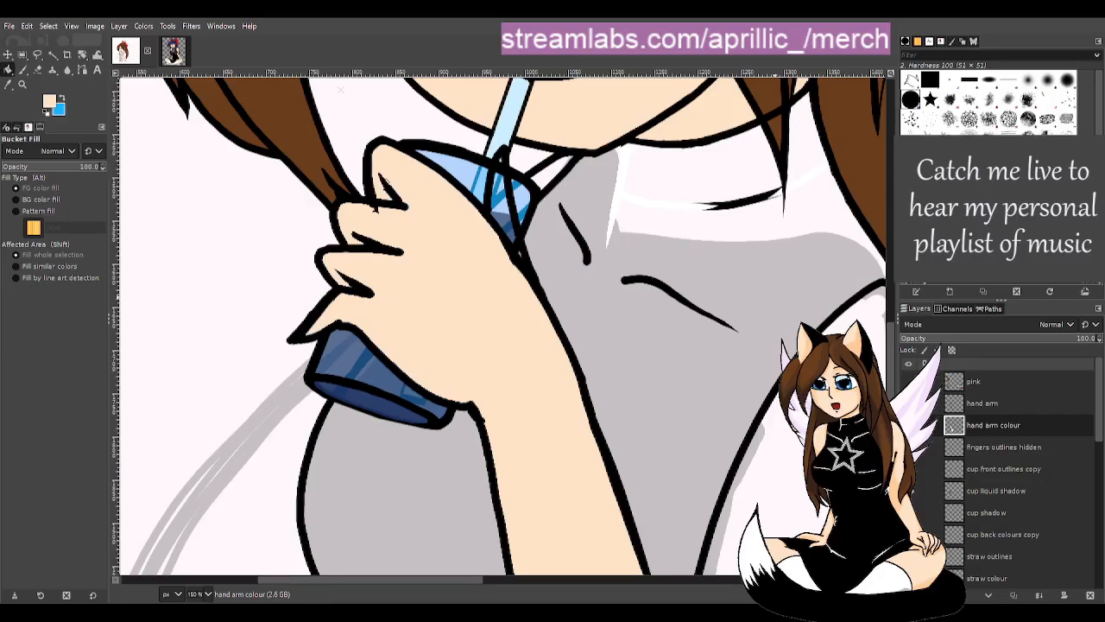
- Add a new 'thumb colour' layer above 'hand arm colour'
key("u")
left_click(992, 595)
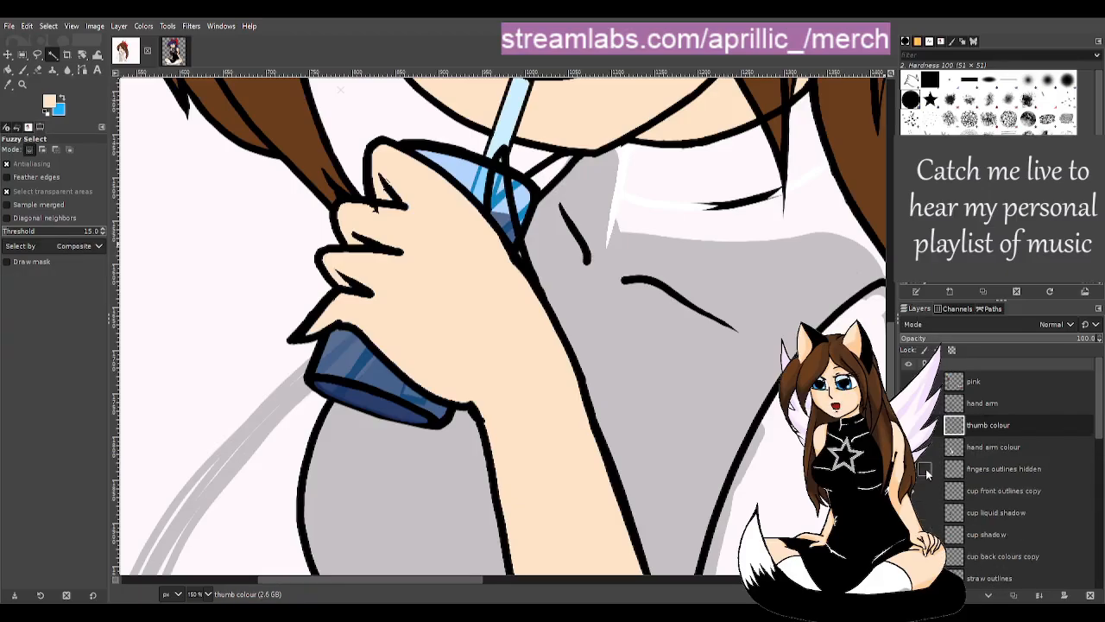
key("shift+b")
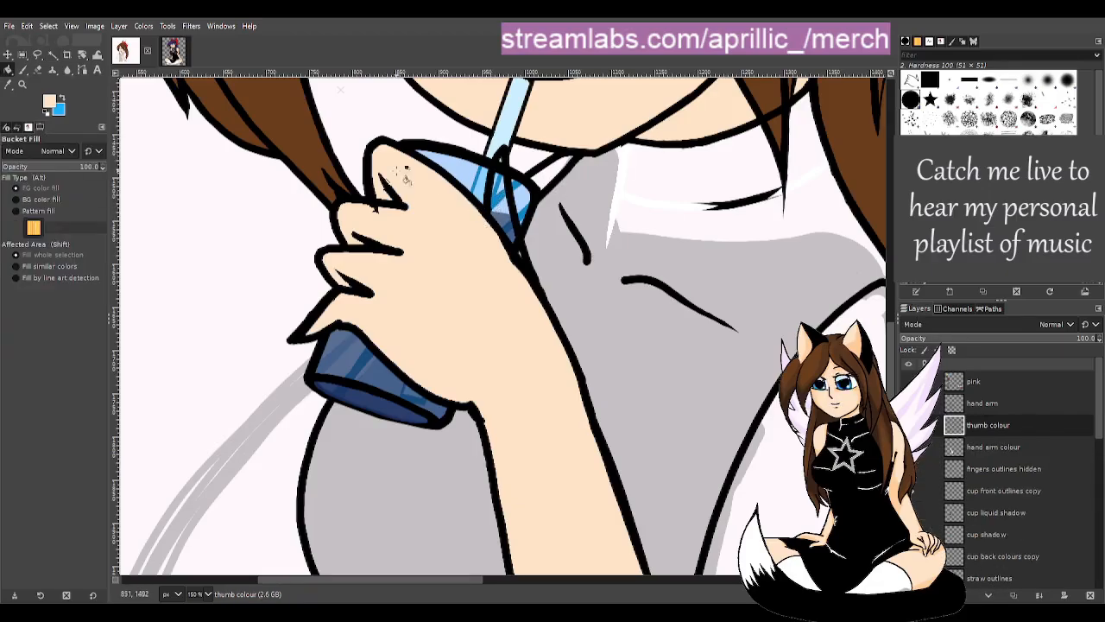
- Brush skin colour down the thumb over the cup and its tip, then activate 'hand arm colour'
left_click(23, 69)
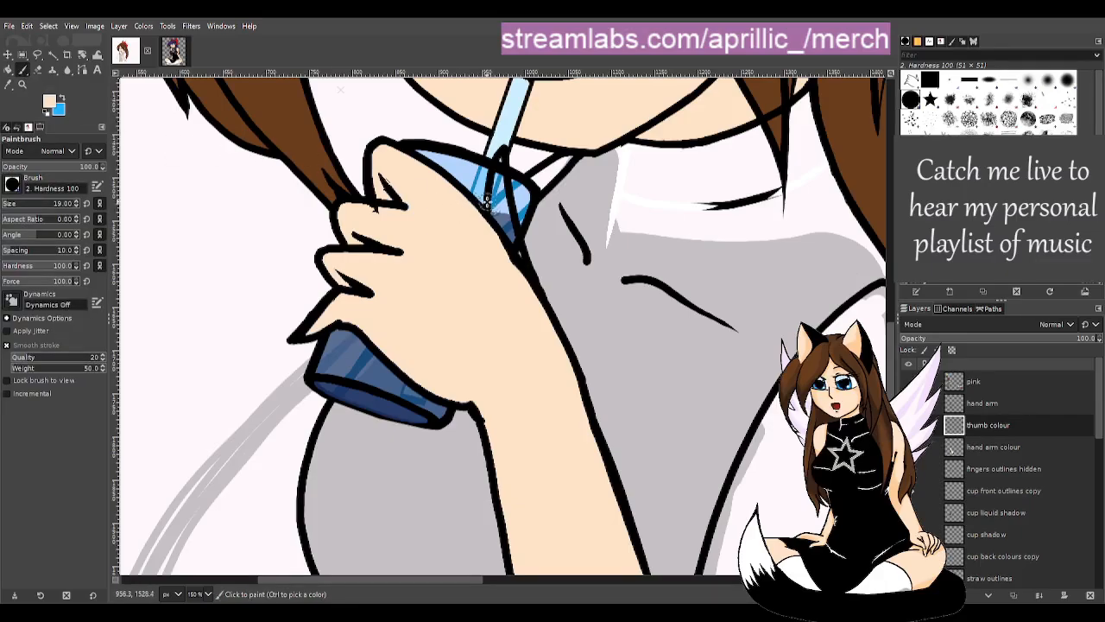
mouse_move(495, 205)
left_mouse_down()
mouse_move(518, 269)
mouse_move(498, 185)
mouse_move(504, 218)
mouse_move(503, 191)
left_mouse_up()
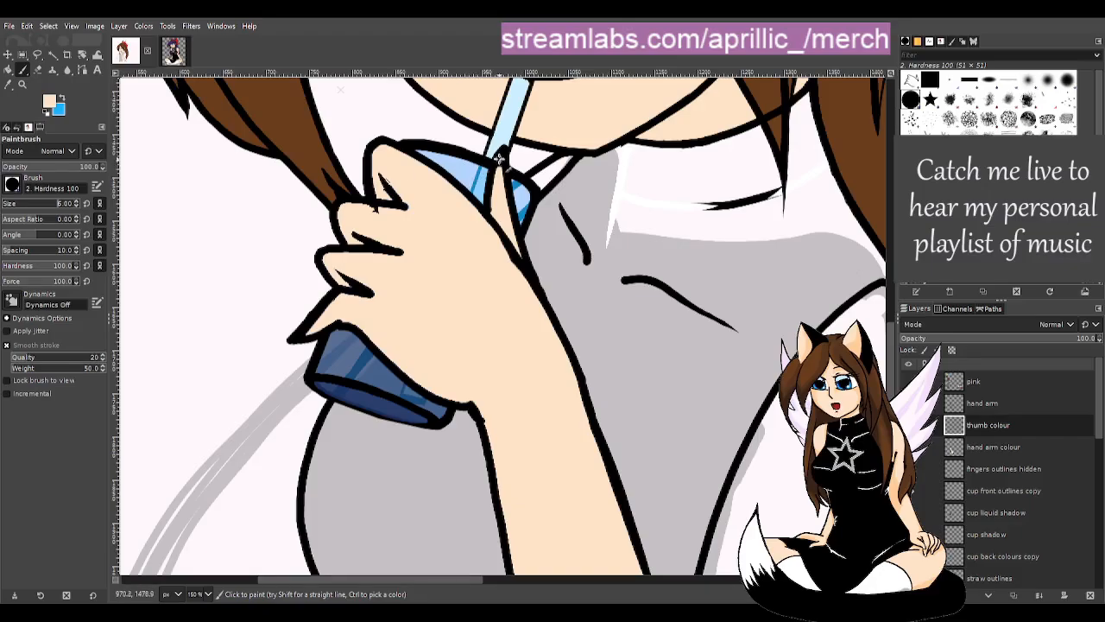
left_click_drag(500, 158, 501, 184)
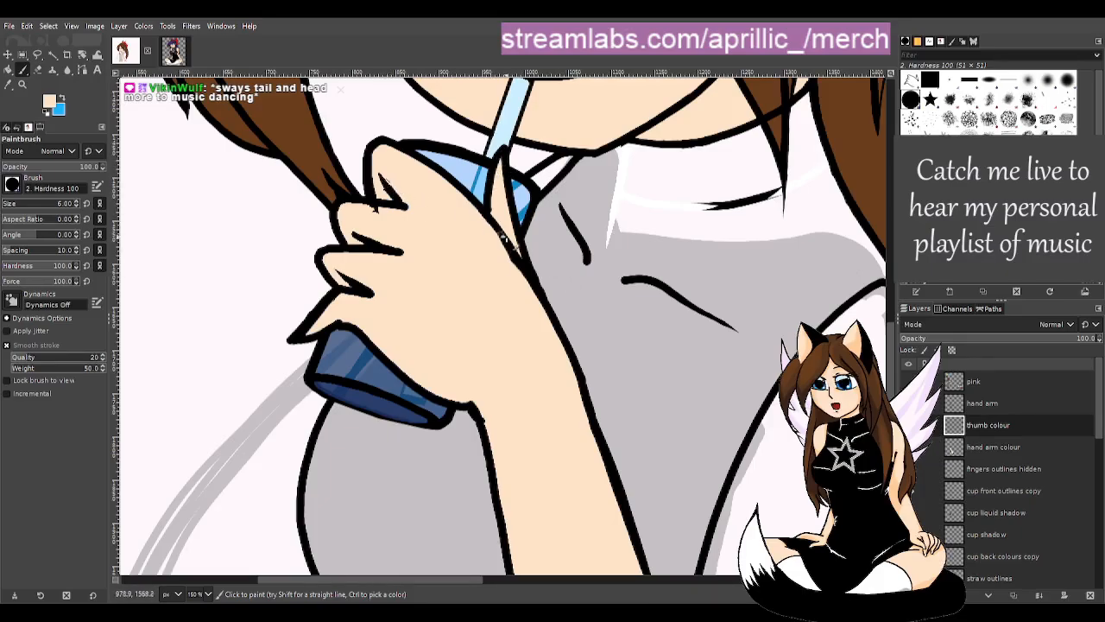
key("Page_Down")
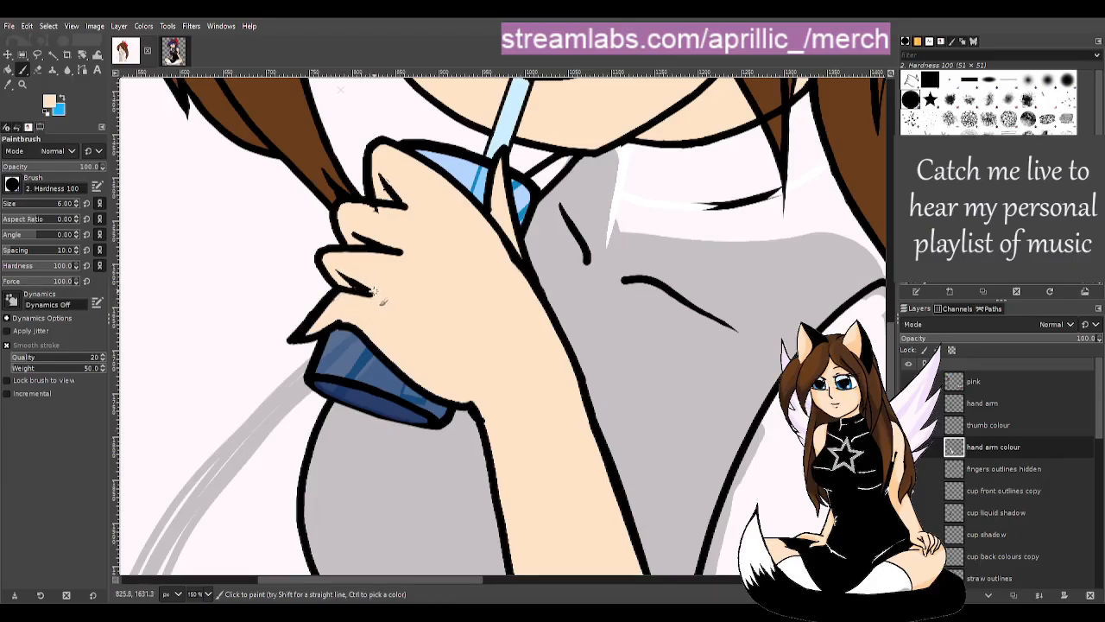
scroll(471, 246, "down", 3)
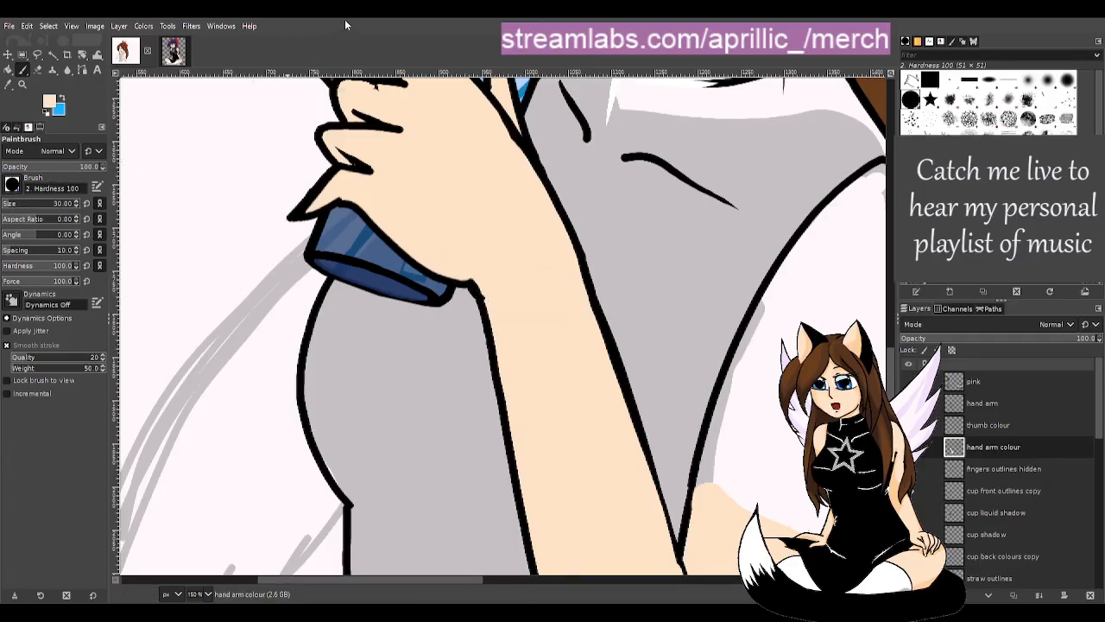
- Paint skin colour along the inner arm outline and the forearm's lower edge
left_click_drag(532, 183, 646, 483)
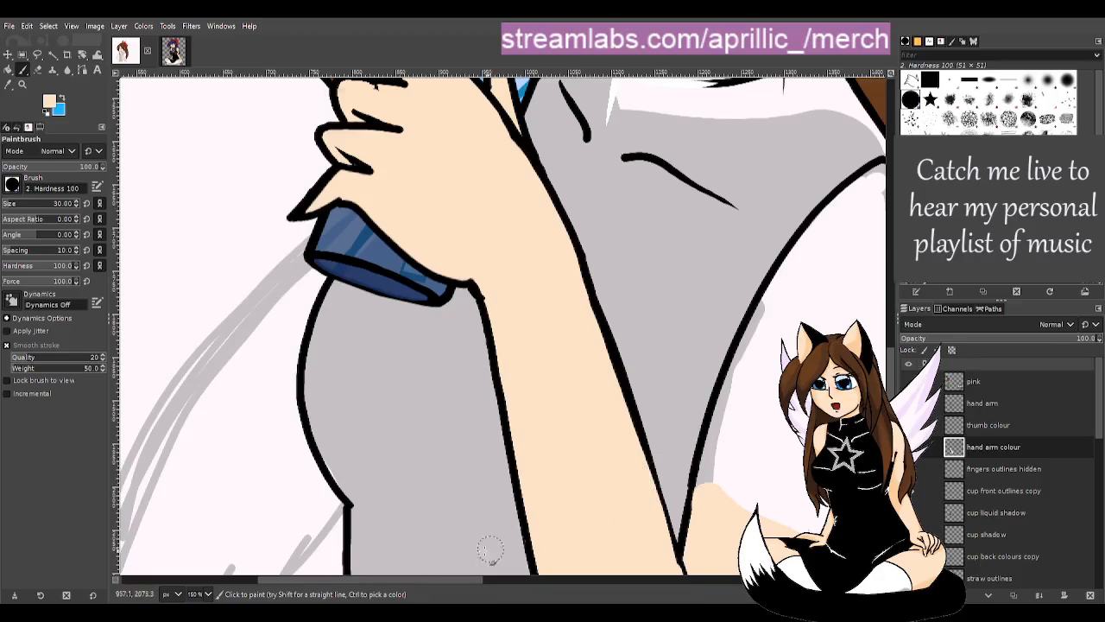
left_click_drag(472, 579, 520, 576)
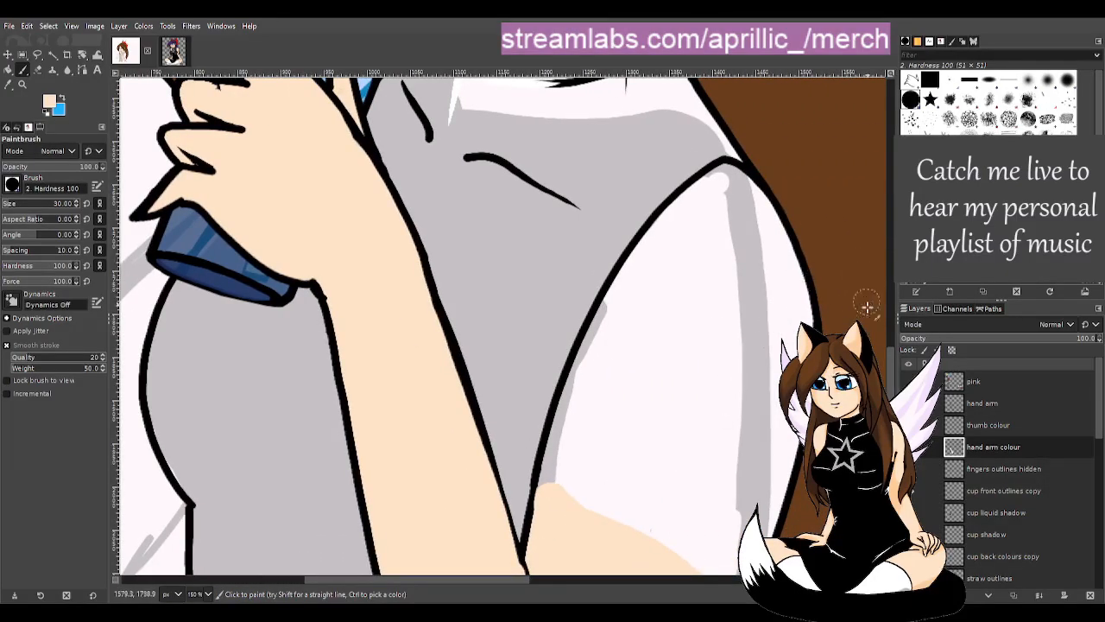
left_click_drag(891, 371, 891, 421)
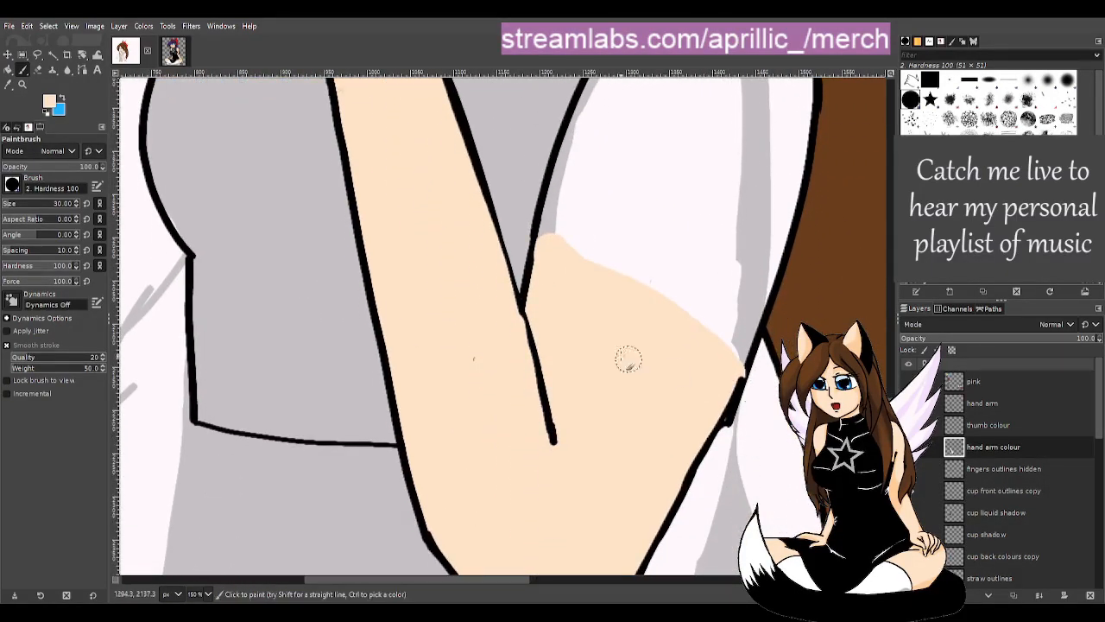
left_click_drag(891, 503, 890, 485)
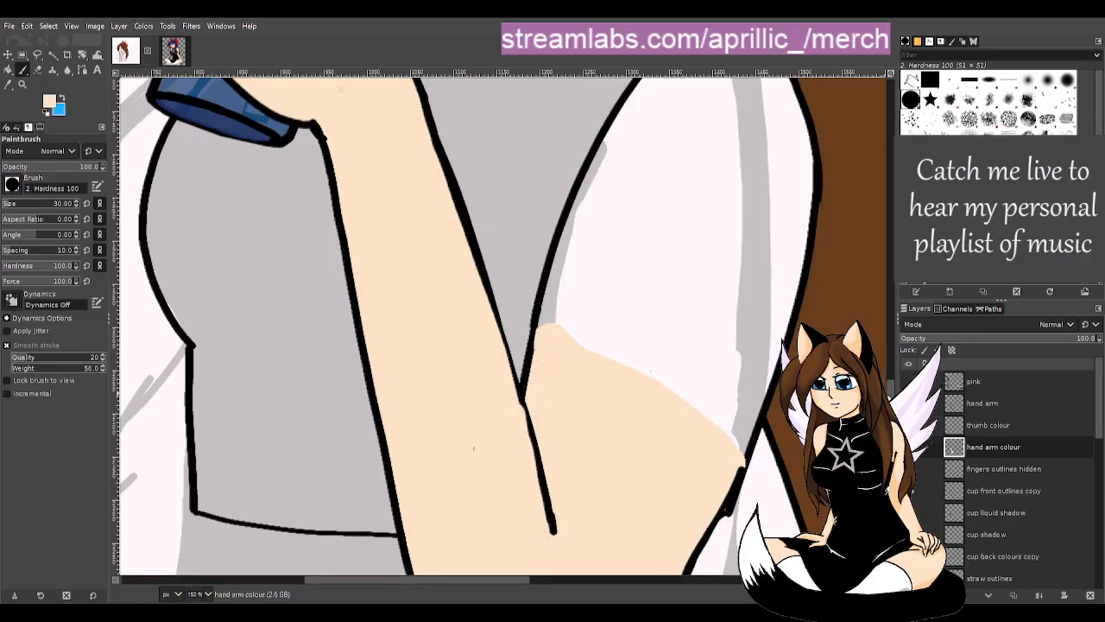
scroll(673, 399, "down", 5)
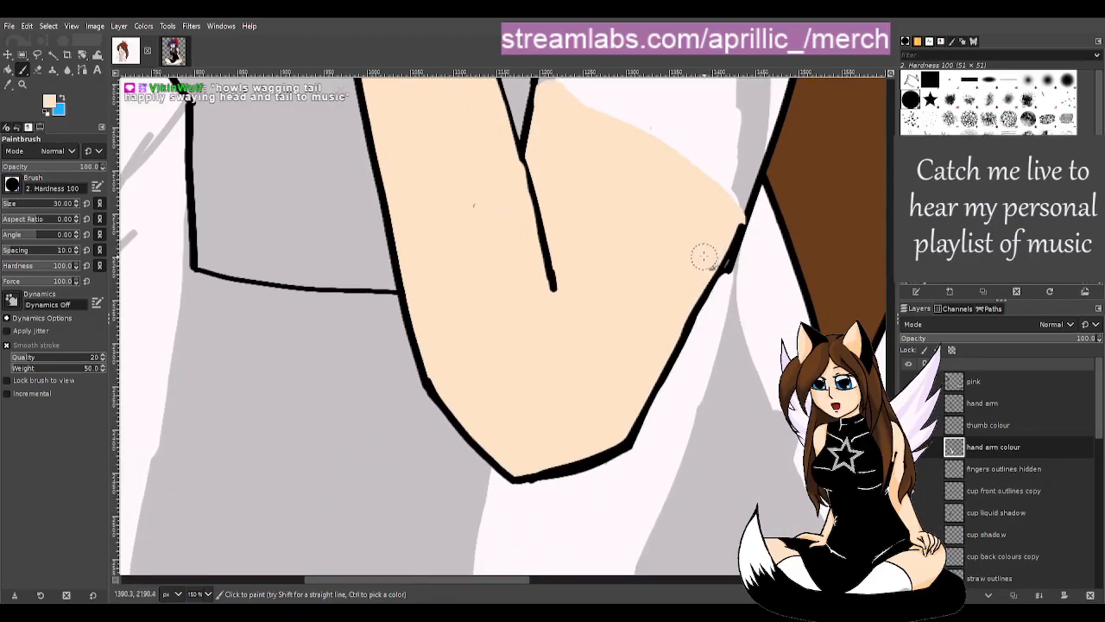
key("ctrl")
- Fill the lower elbow tip with skin colour using the paintbrush
key("d")
key("shift+e")
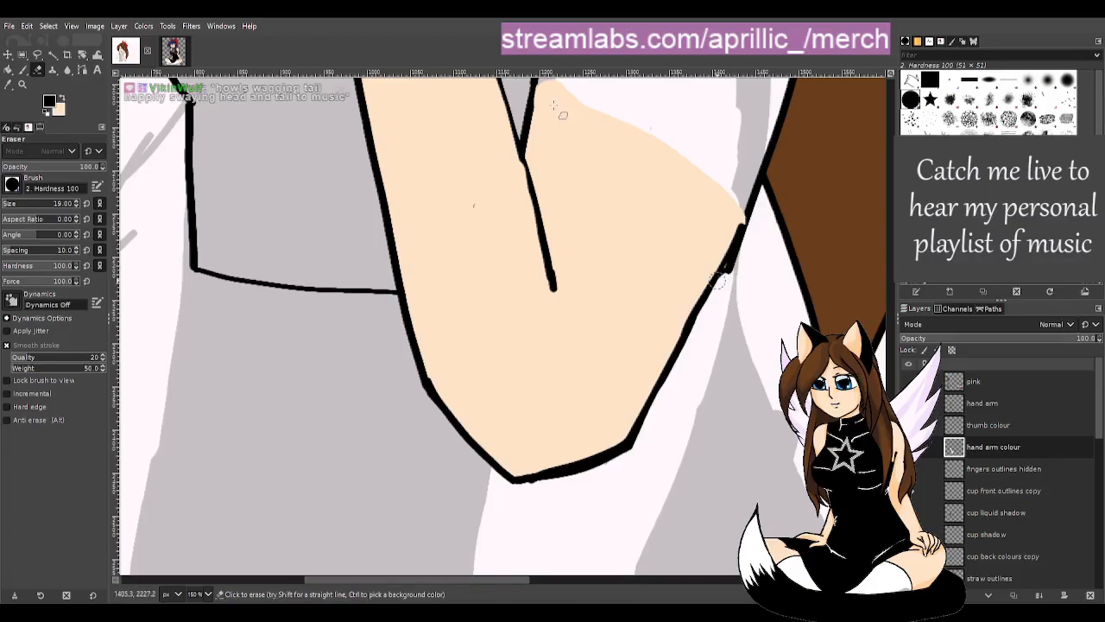
key("p")
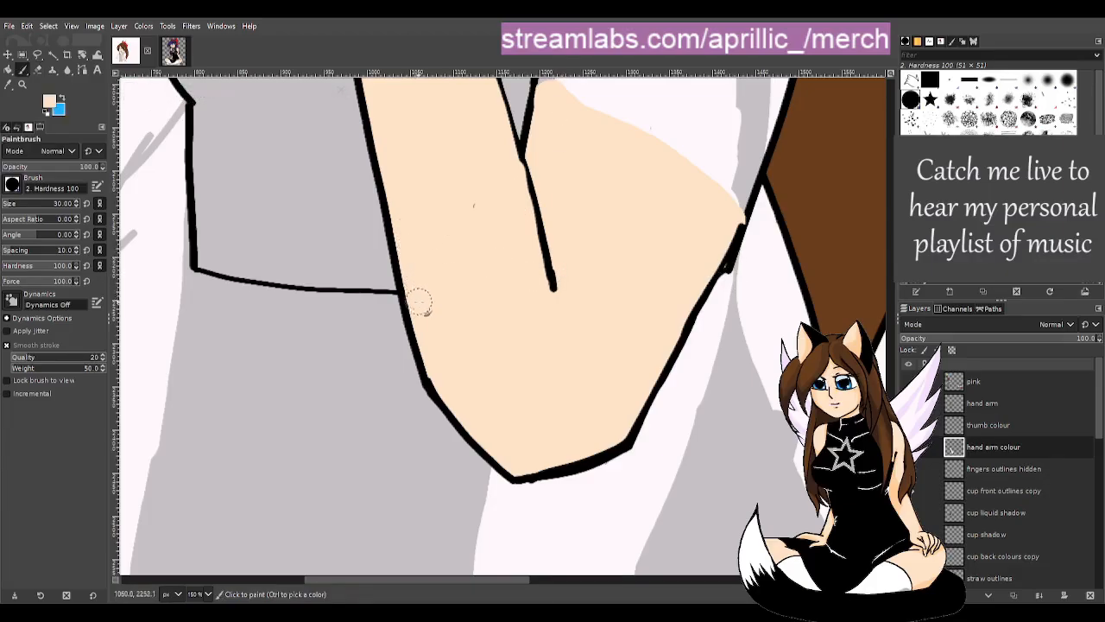
left_click_drag(530, 465, 520, 469)
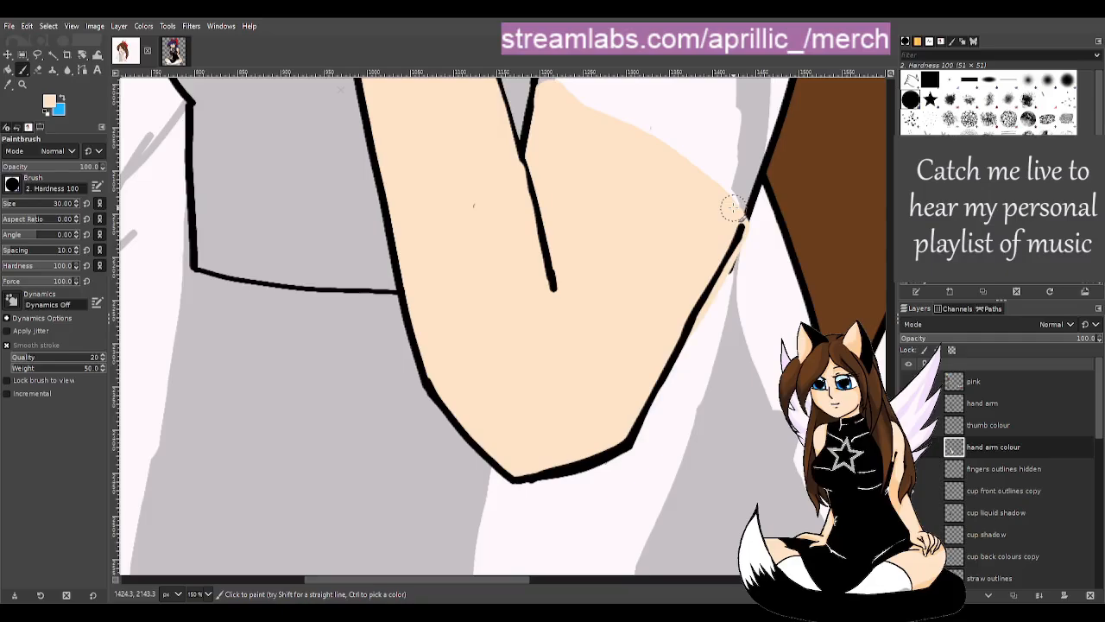
- With the eraser ready, browse the 'hand arm colour', 'fingers outlines' and 'cup front outlines copy' layers
key("shift+e")
left_click(982, 403)
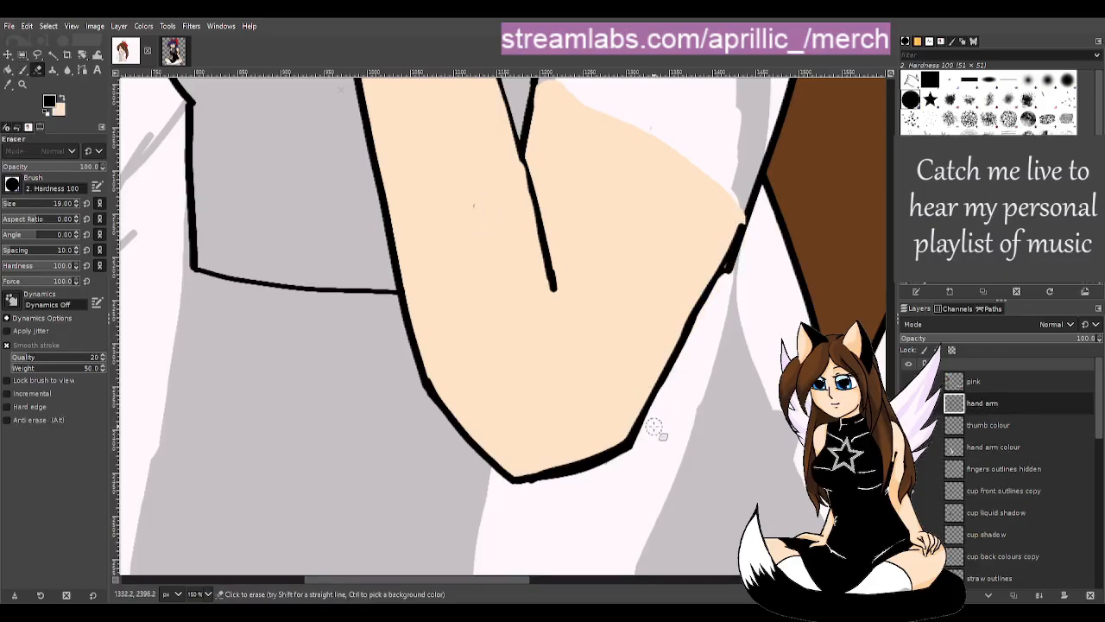
scroll(981, 440, "down", 2)
scroll(980, 436, "up", 1)
left_click(982, 438)
left_click(950, 461)
scroll(923, 470, "down", 5)
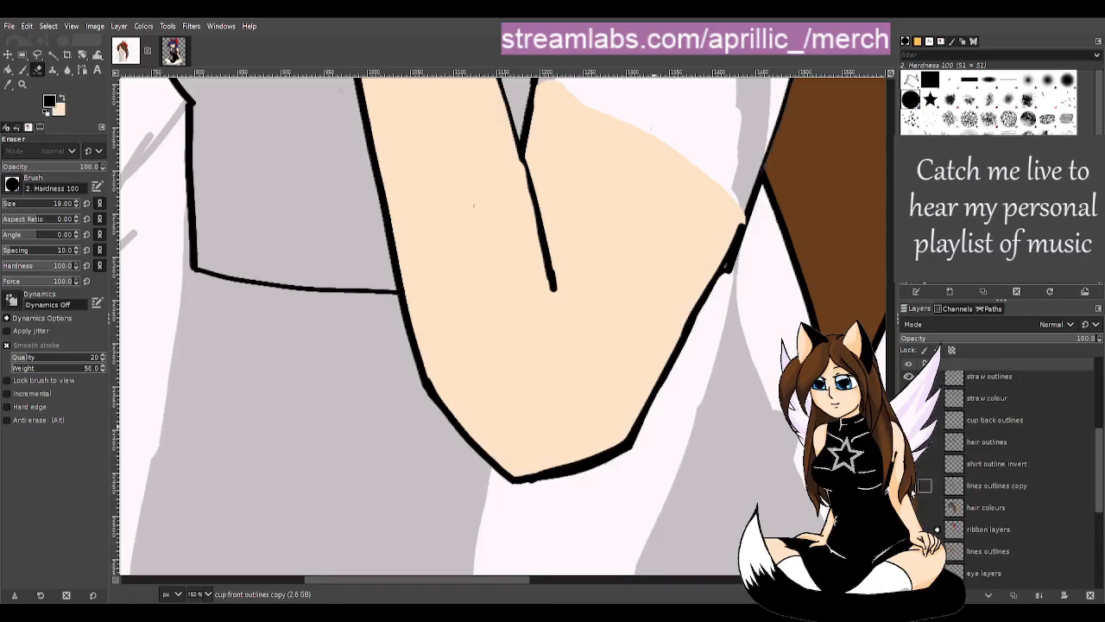
- Zoom in to 400% and cover the dark speck on 'hand arm colour' with skin colour
key("u")
scroll(474, 208, "up", 3)
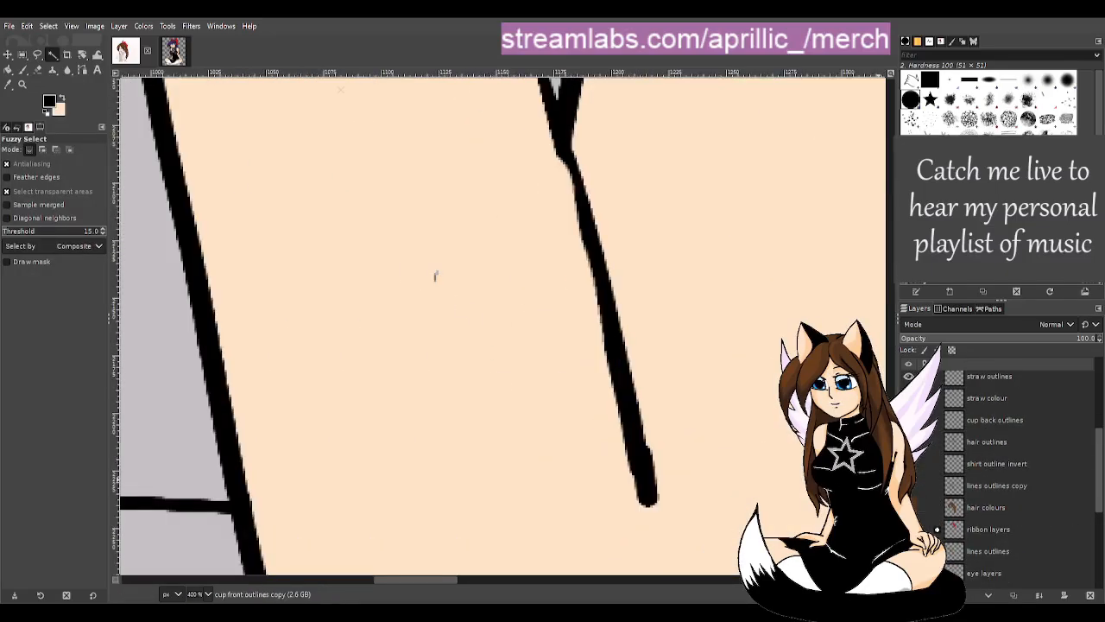
scroll(1019, 470, "up", 5)
left_click(999, 448)
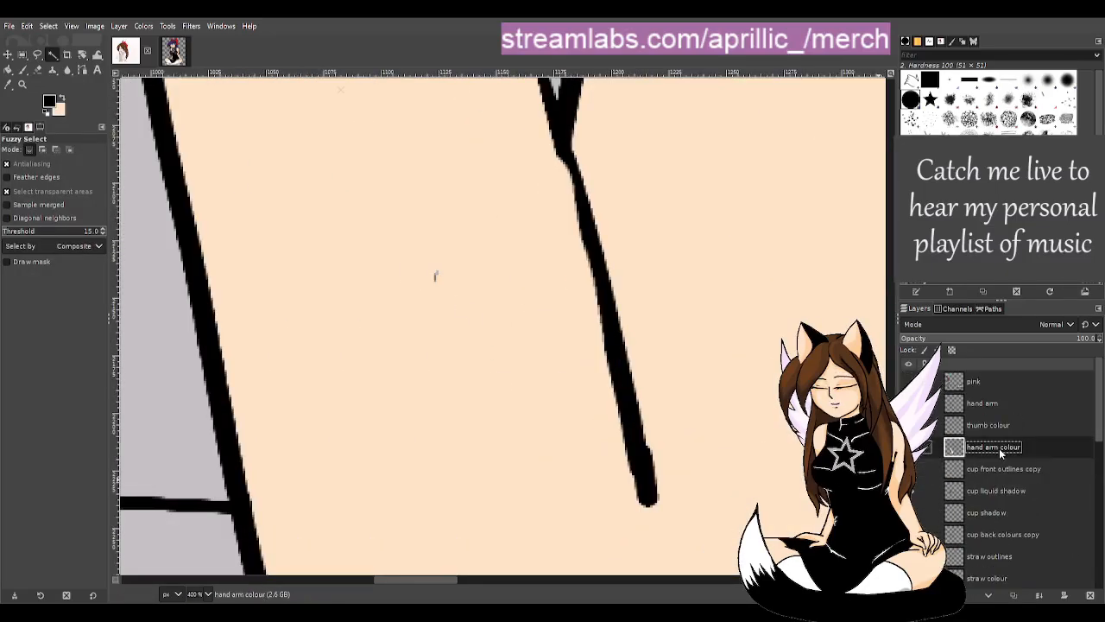
left_click(433, 286)
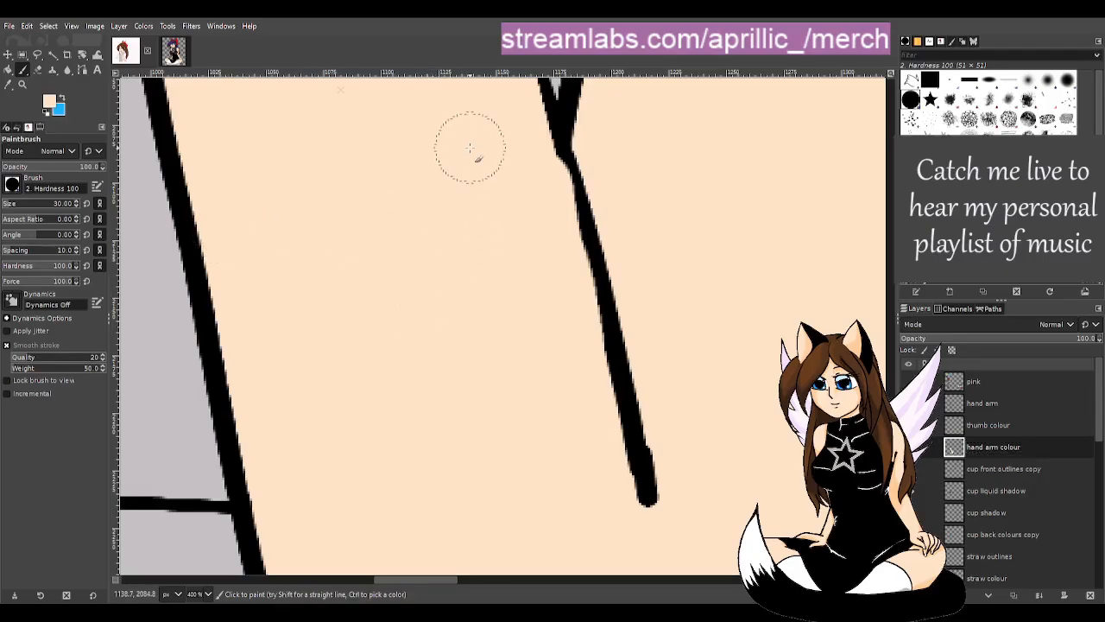
- Zoom back out and make the 'body layers' group active with the paintbrush
key("u")
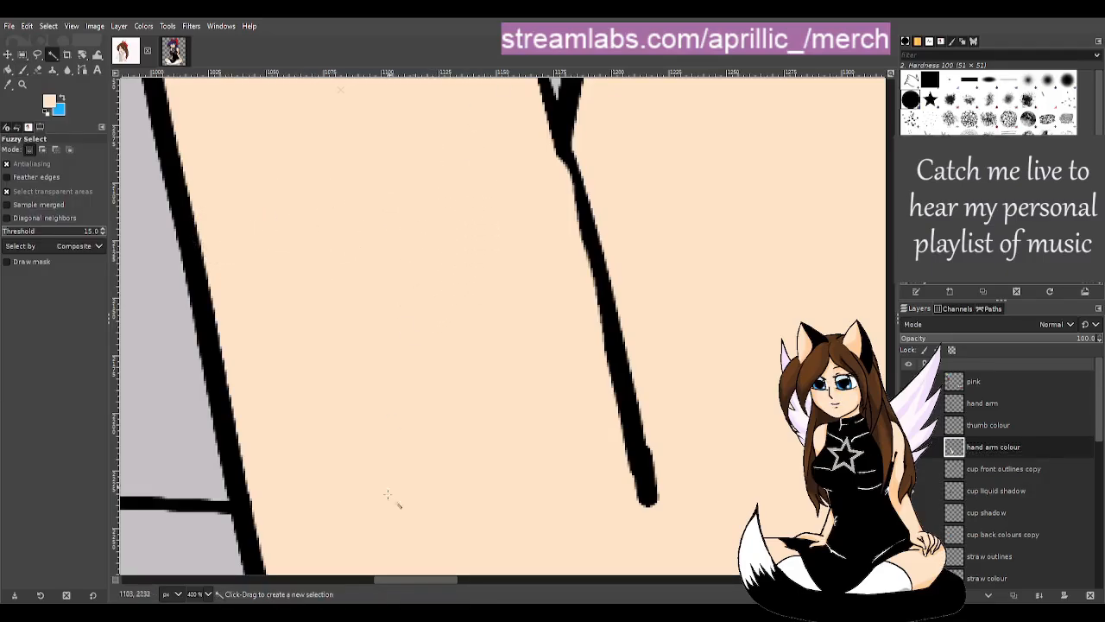
scroll(557, 423, "down", 5)
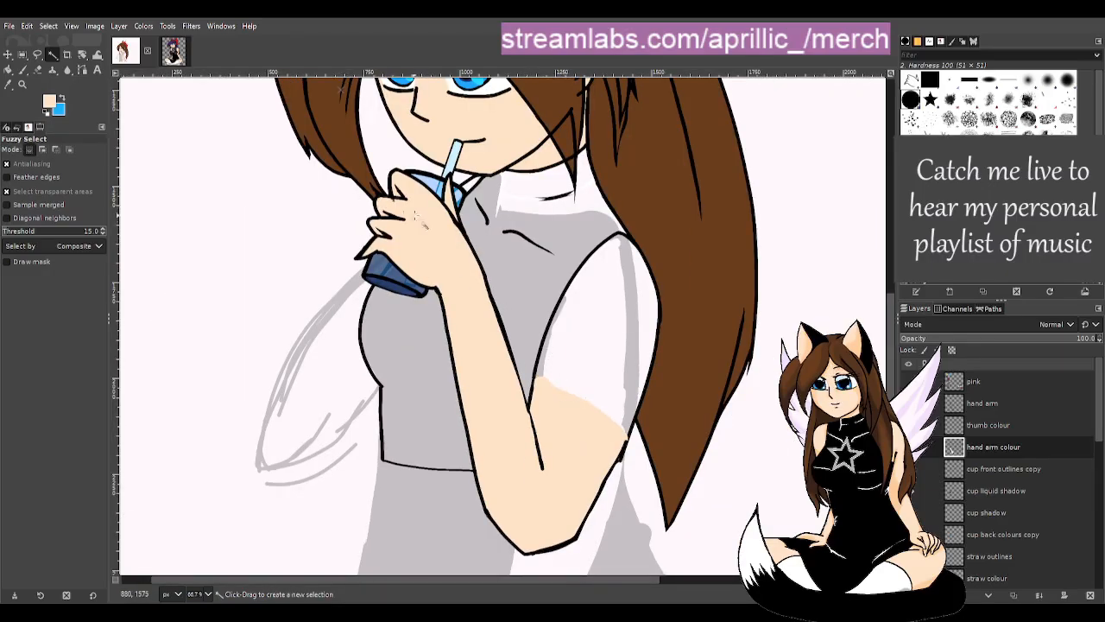
scroll(633, 518, "up", 5)
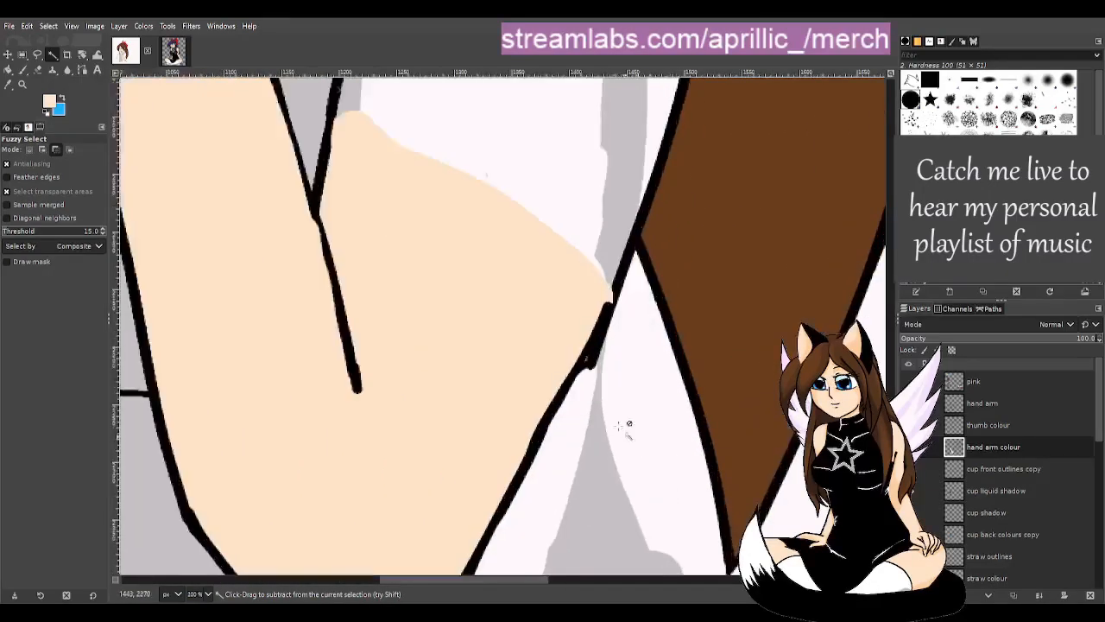
scroll(979, 500, "down", 6)
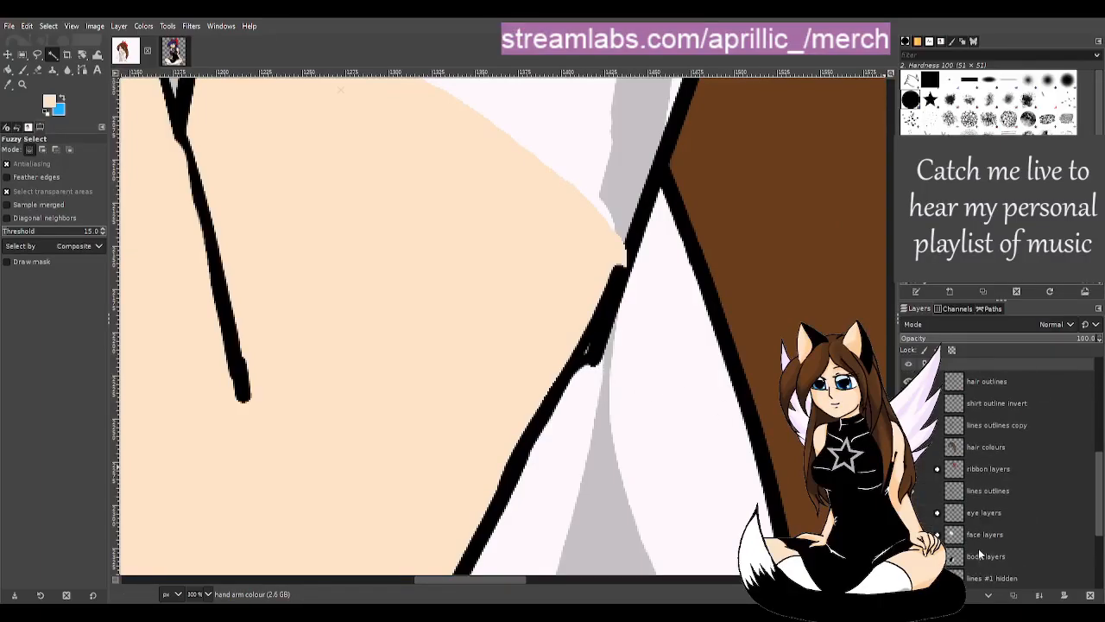
left_click(1002, 496)
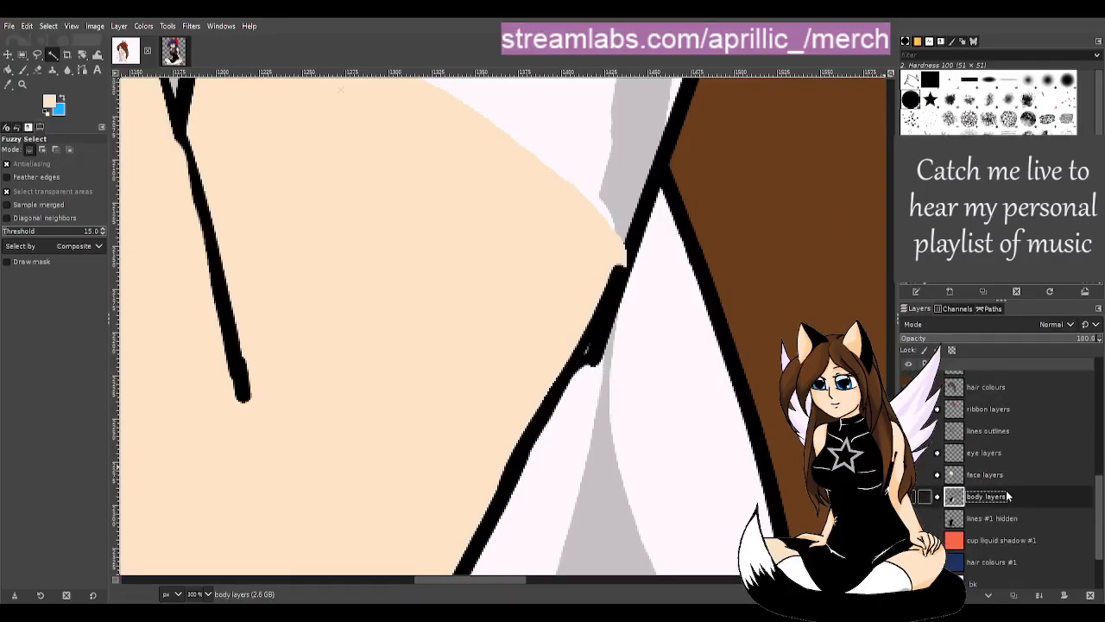
key("p")
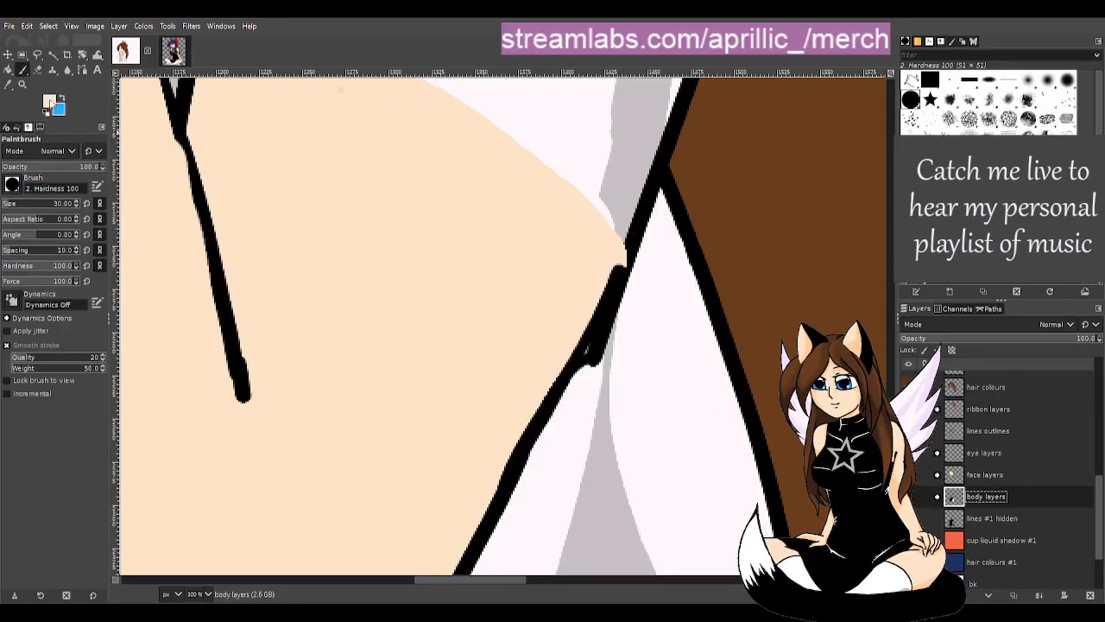